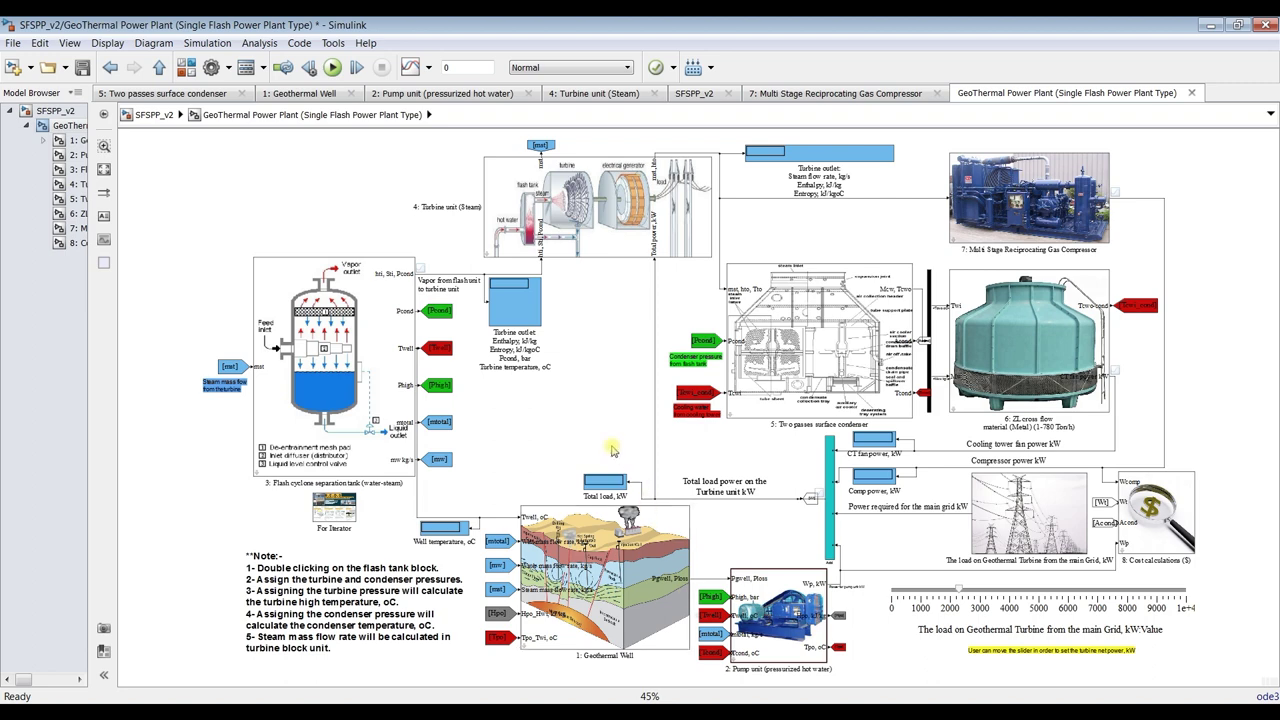
# Set the Geothermal Well block's soil geological type to USA standards, then apply and accept its parameters
pyautogui.scroll(2, 640, 587)
pyautogui.scroll(2, 652, 632)
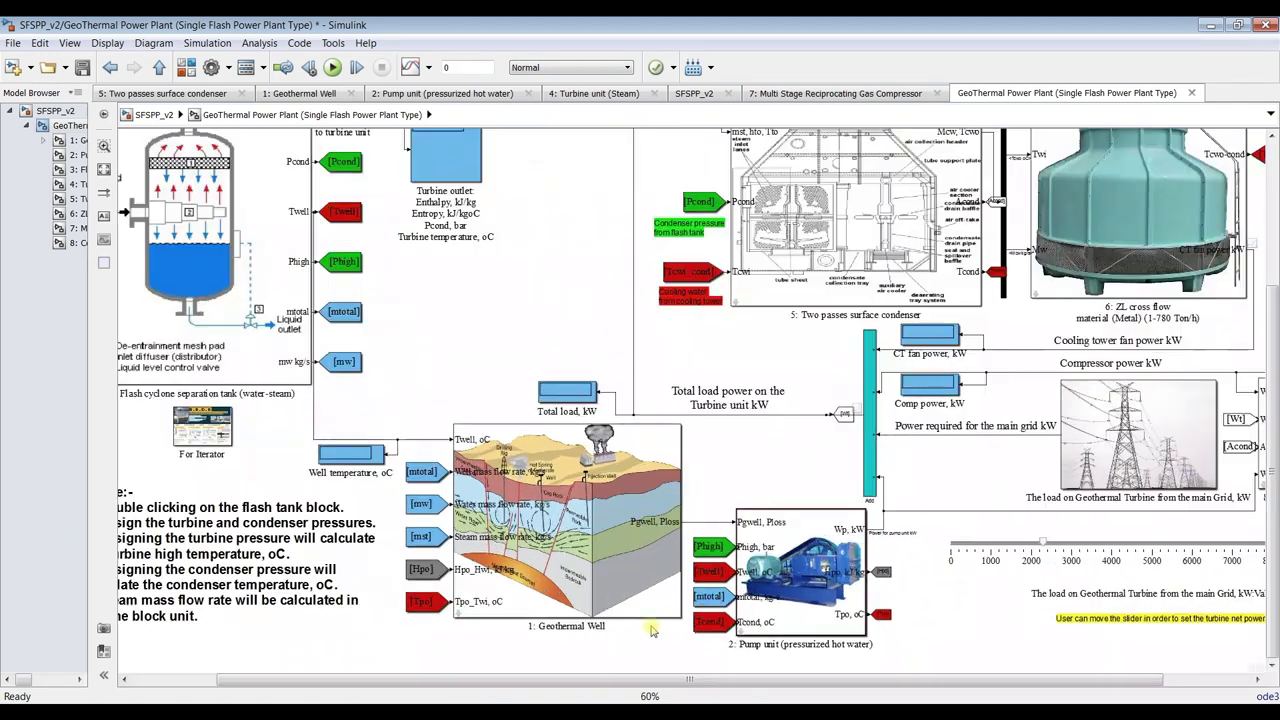
pyautogui.doubleClick(556, 498)
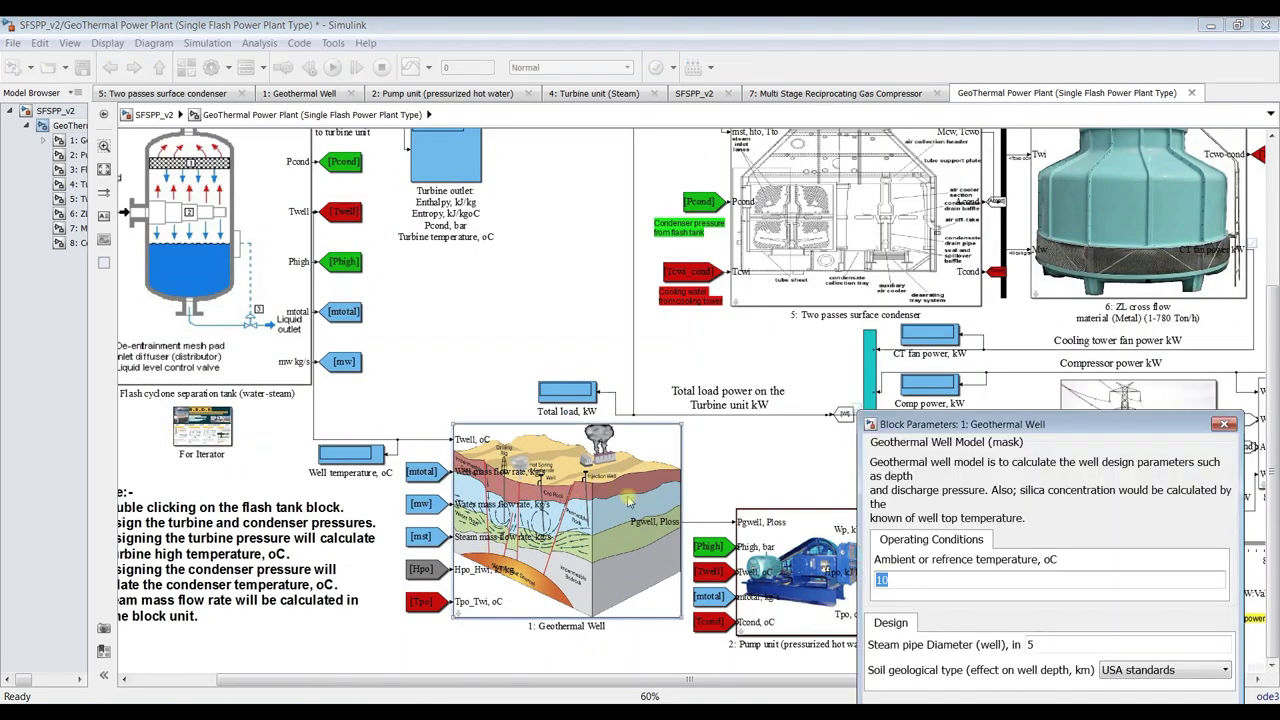
pyautogui.moveTo(1002, 422); pyautogui.dragTo(789, 273)
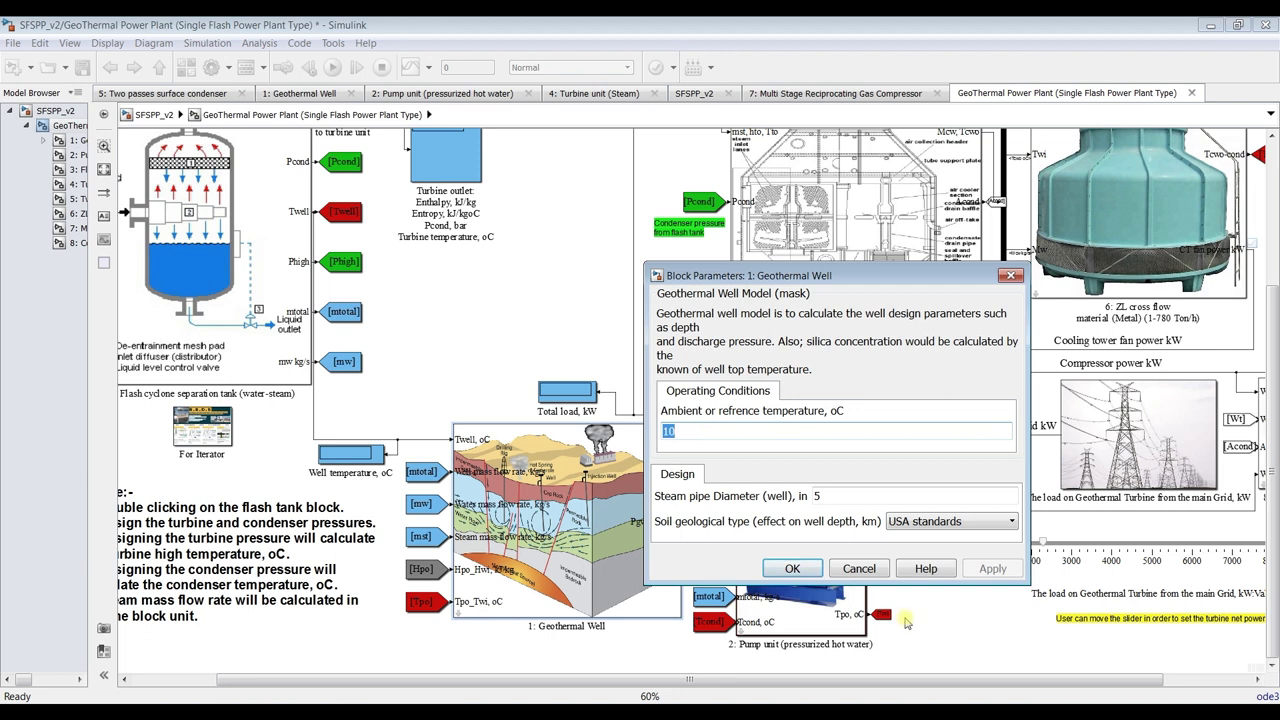
pyautogui.click(928, 522)
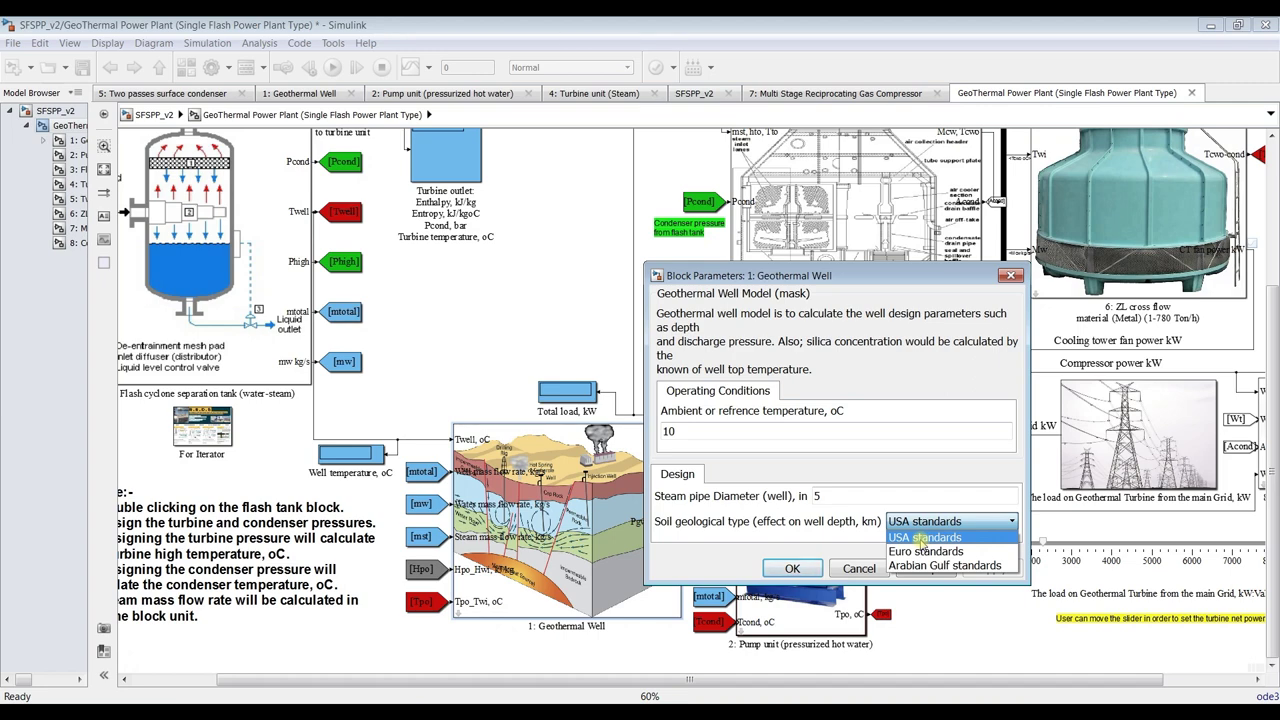
pyautogui.click(914, 538)
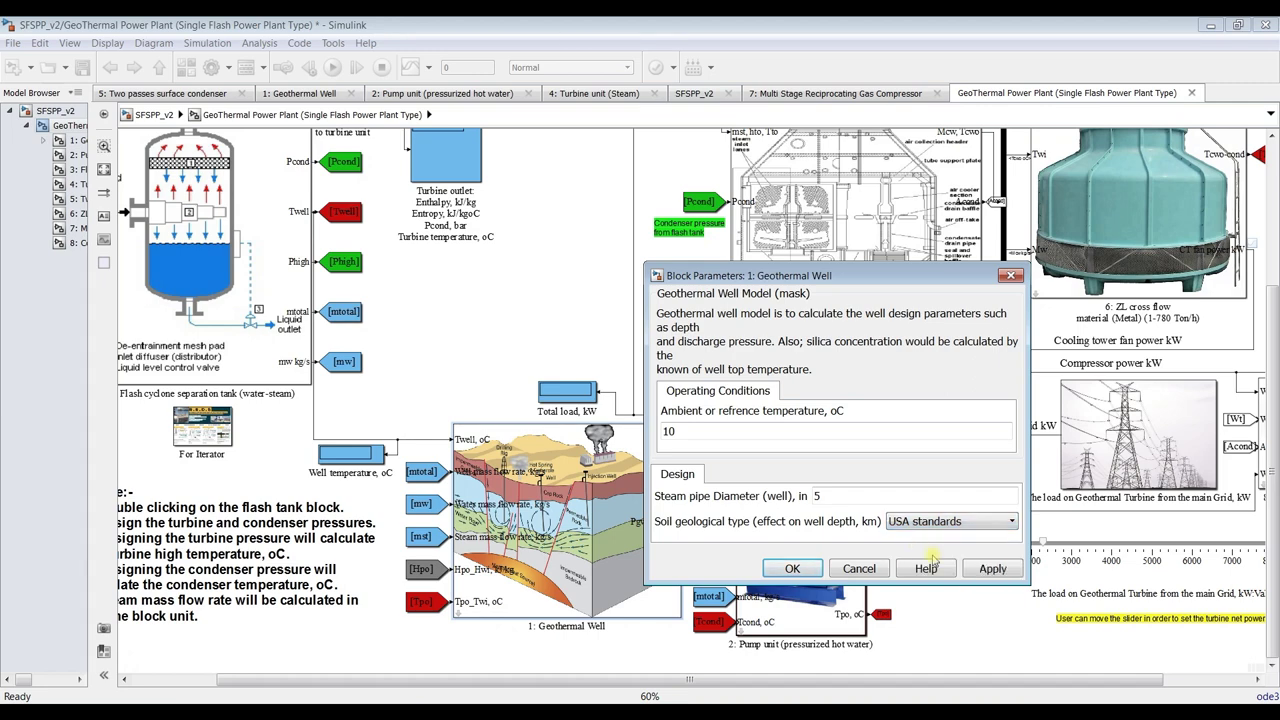
pyautogui.click(990, 568)
pyautogui.click(805, 570)
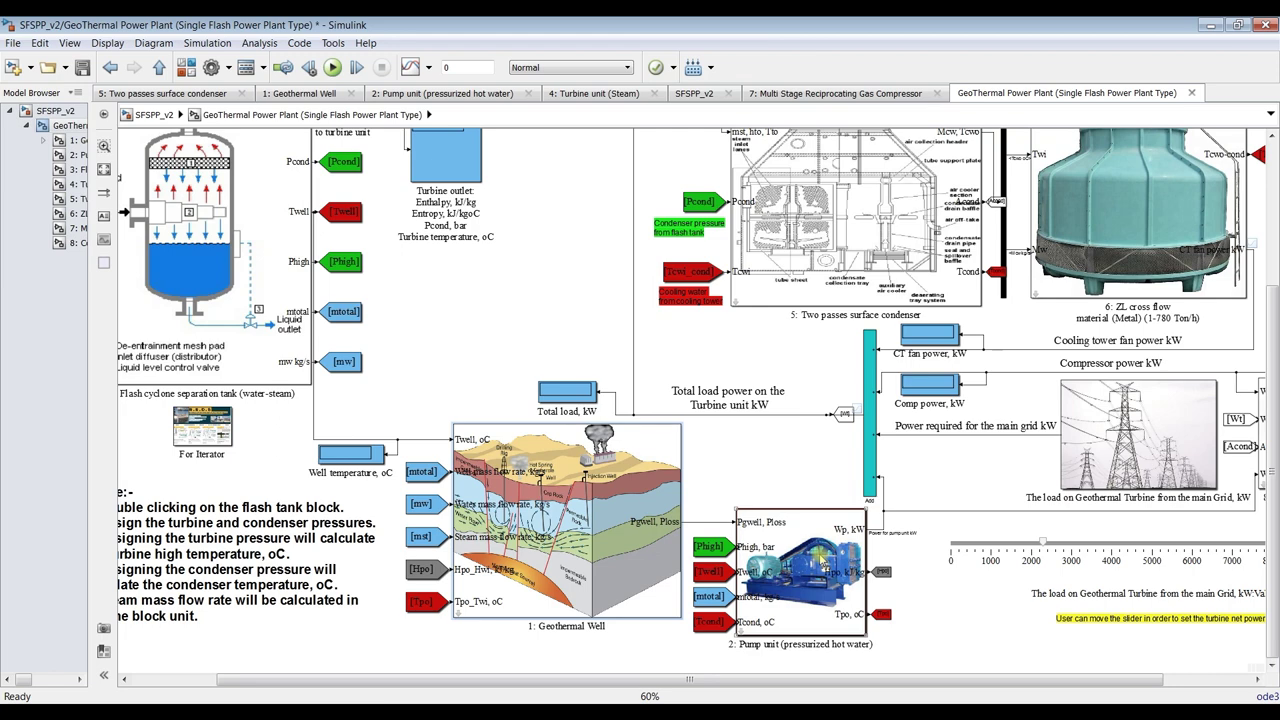
# Review the pump unit block's ambient temperature and pump efficiency parameters and accept them
pyautogui.doubleClick(818, 560)
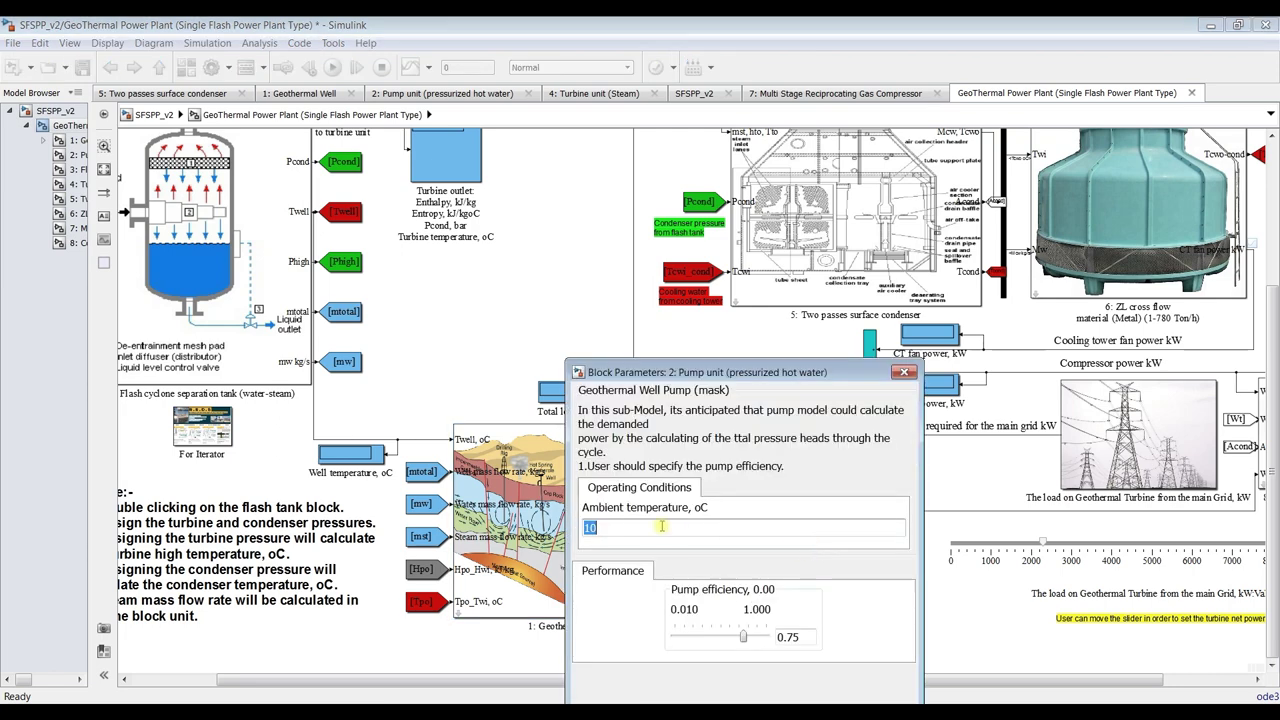
pyautogui.moveTo(750, 373); pyautogui.dragTo(648, 222)
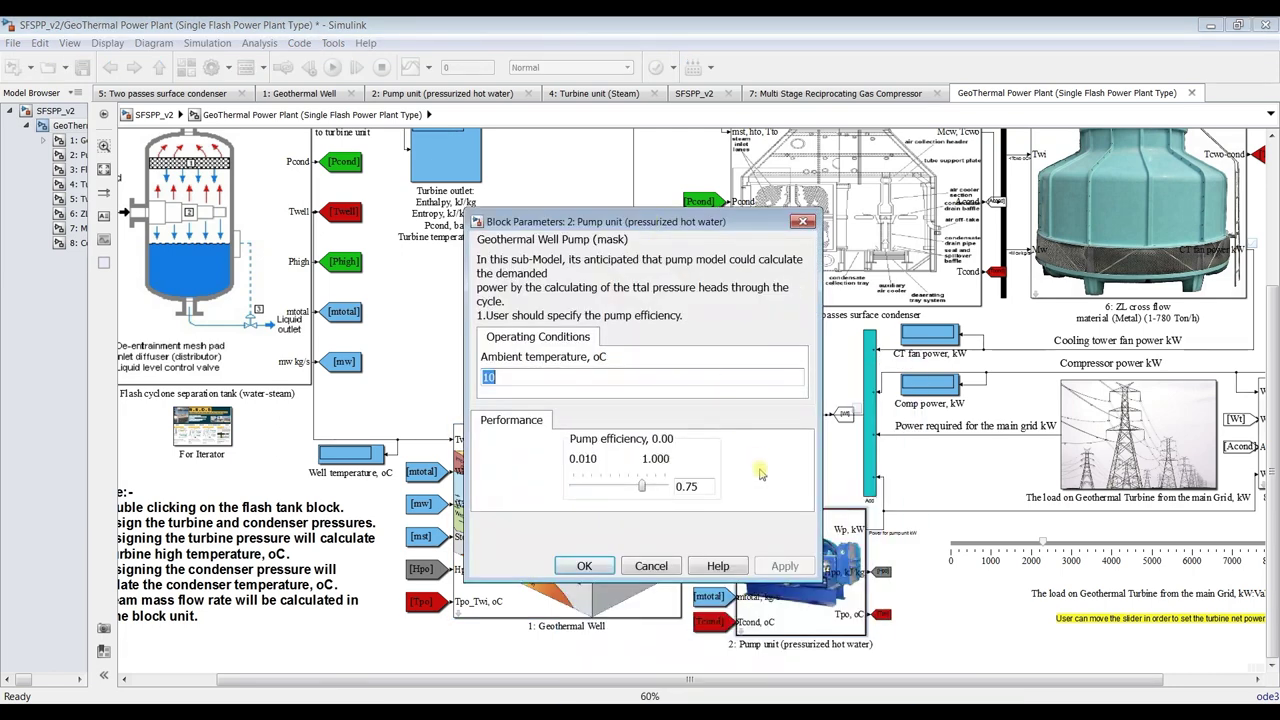
pyautogui.doubleClick(704, 488)
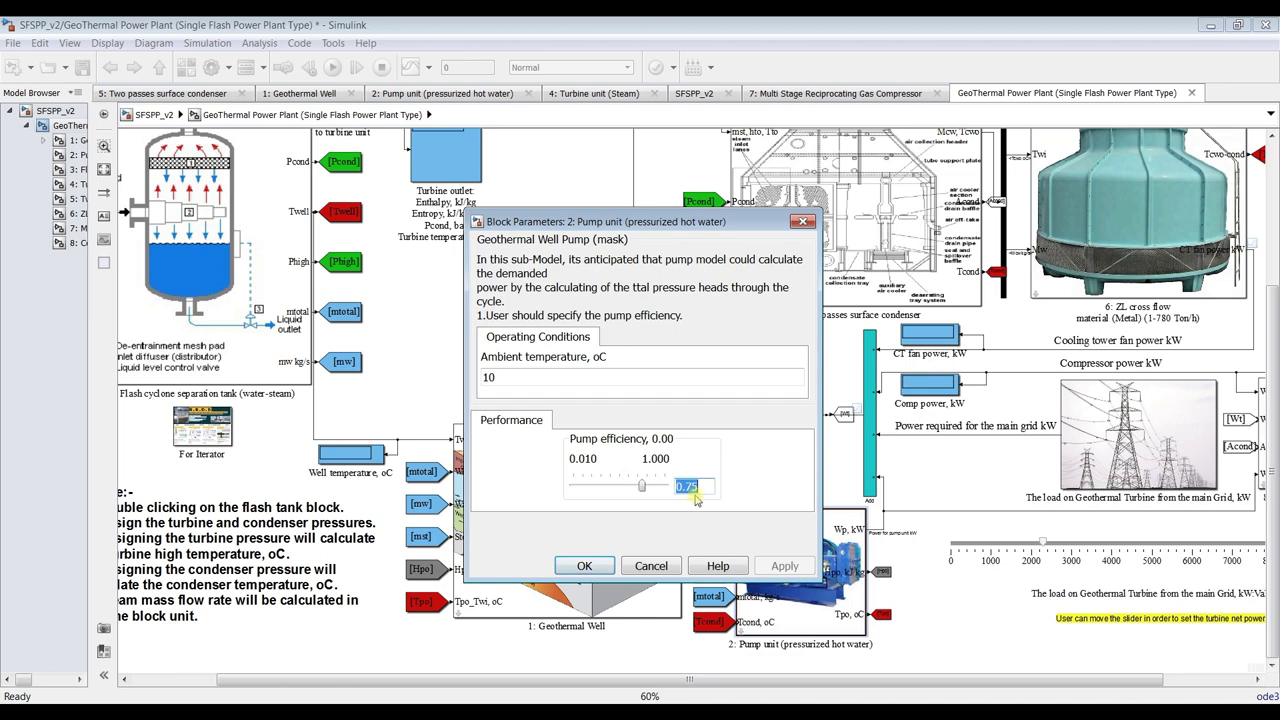
pyautogui.doubleClick(505, 378)
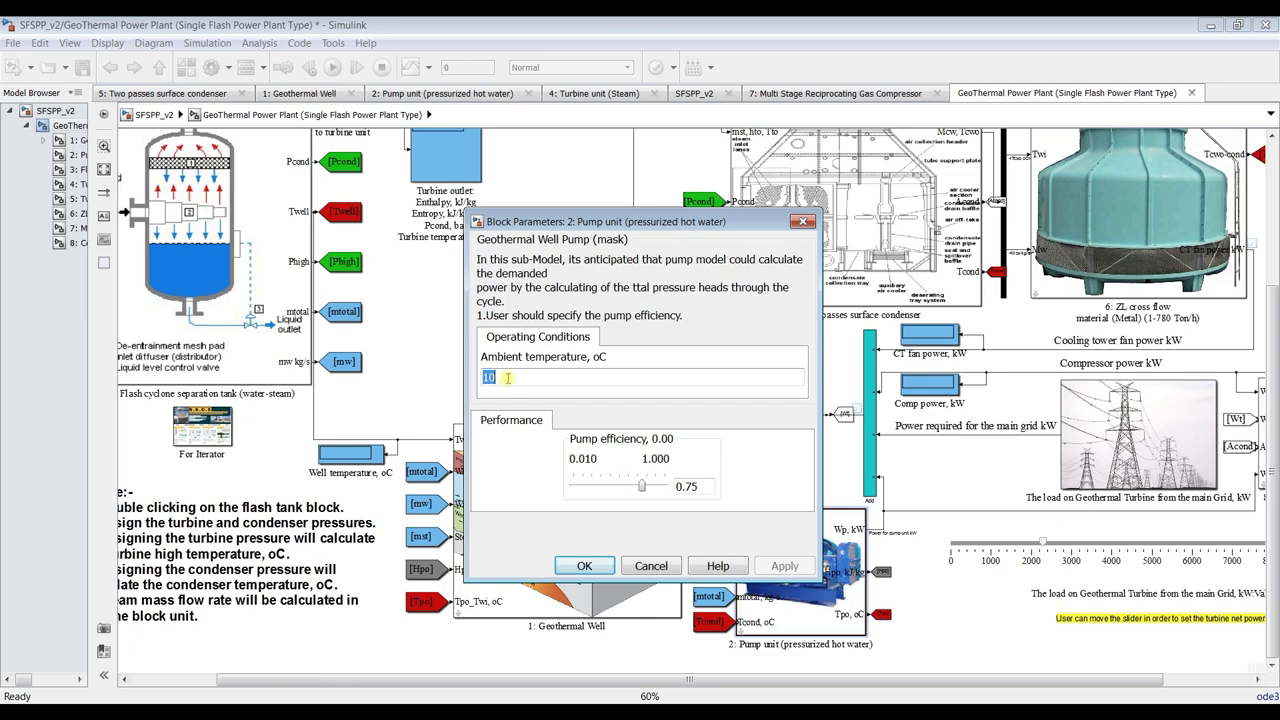
pyautogui.click(587, 568)
# Open the Multi Stage Reciprocating Gas Compressor block's parameters and review its operating conditions and design settings
pyautogui.scroll(-1, 445, 348)
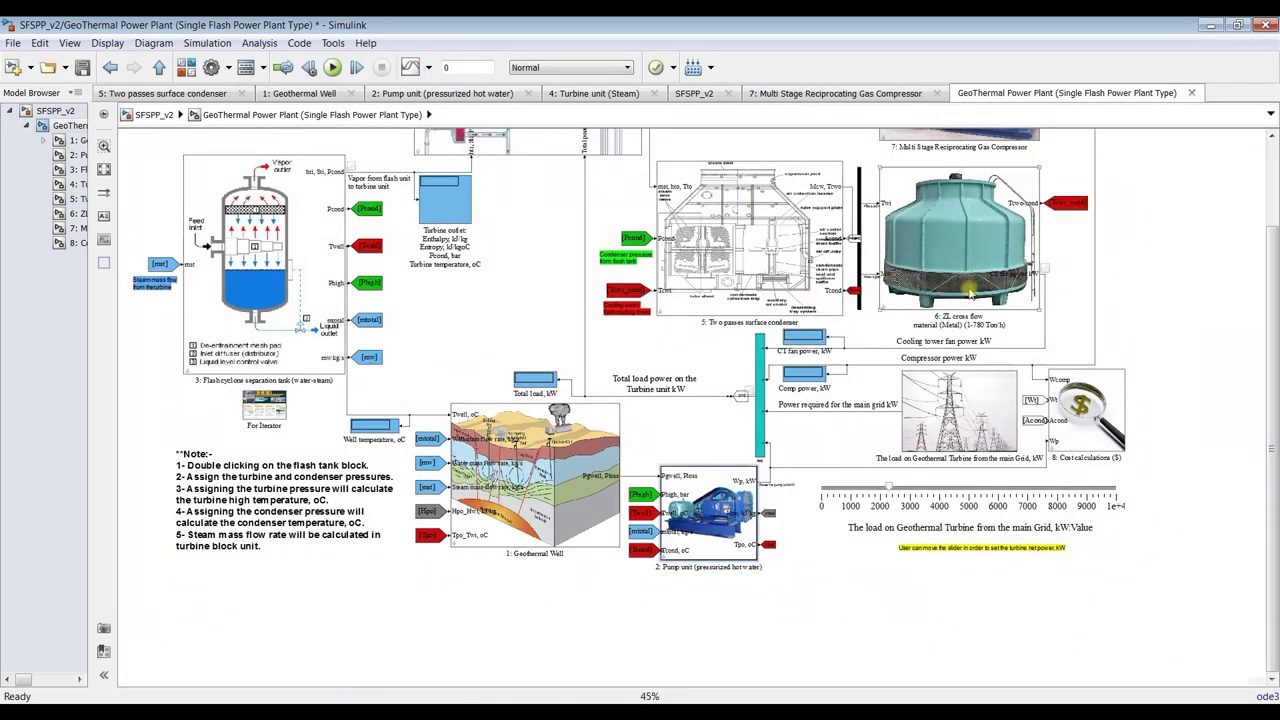
pyautogui.moveTo(1275, 330); pyautogui.dragTo(1275, 218)
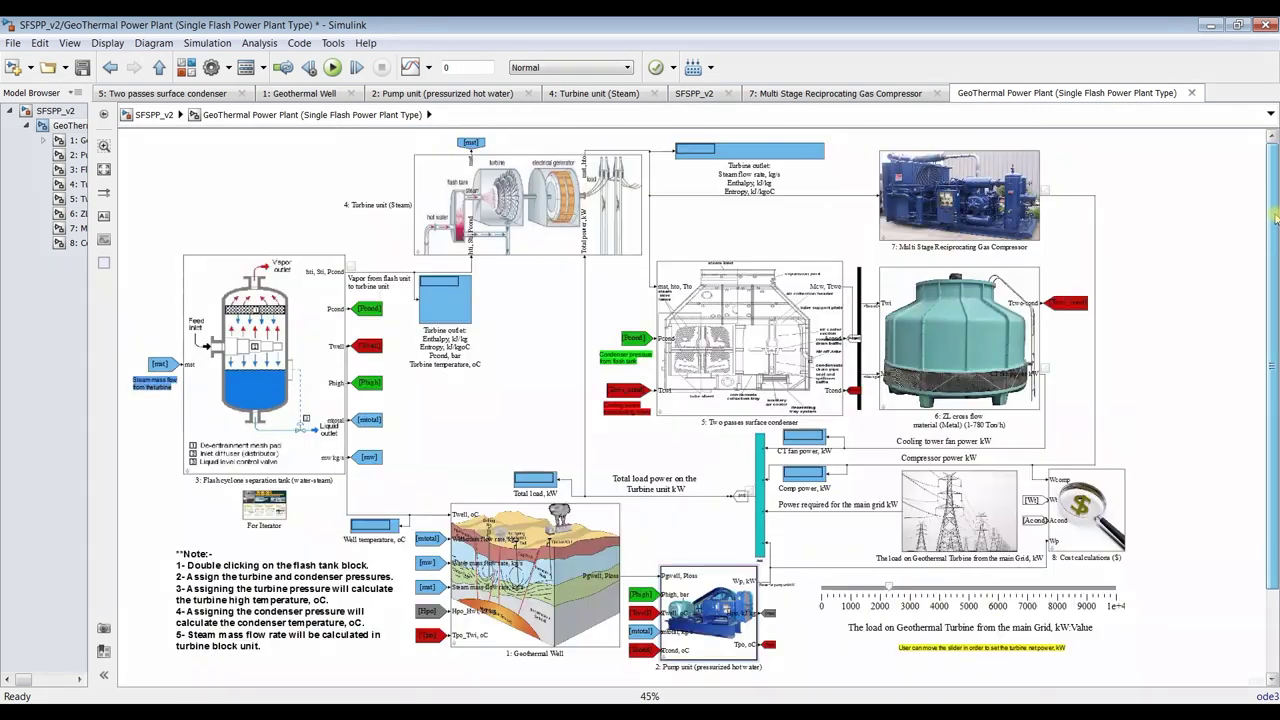
pyautogui.click(936, 187)
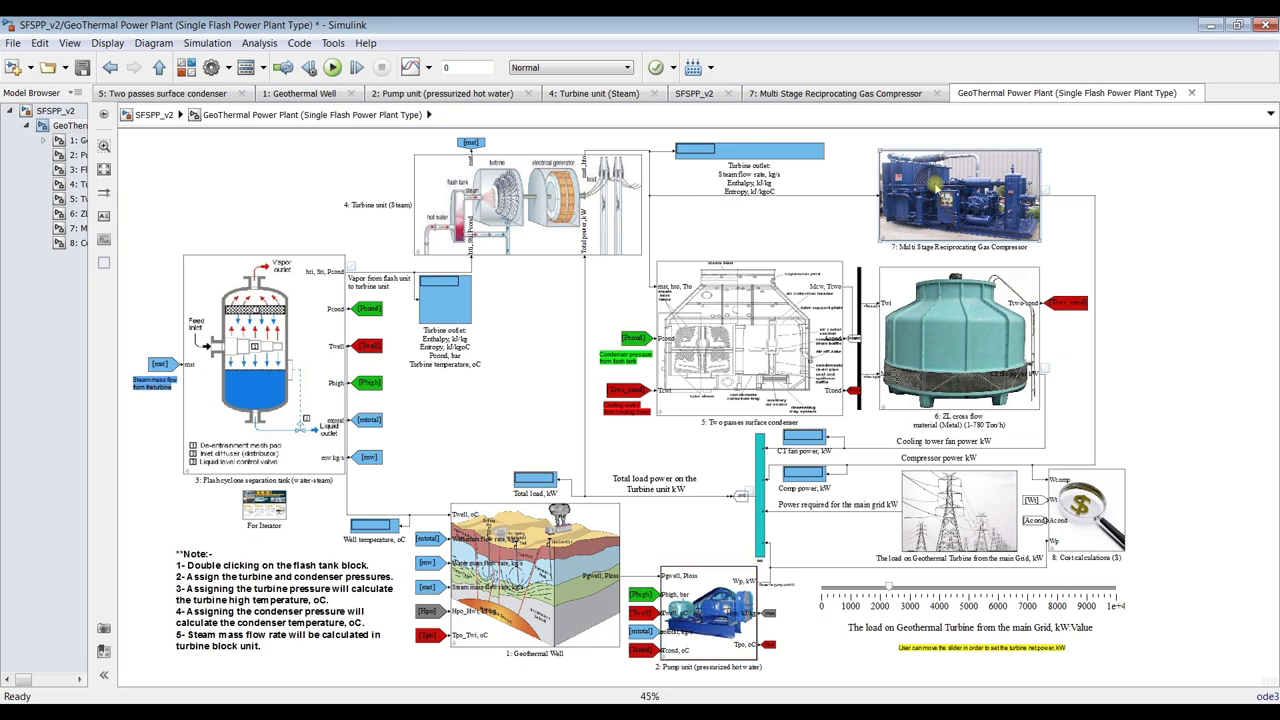
pyautogui.doubleClick(936, 187)
pyautogui.moveTo(1093, 172); pyautogui.dragTo(1093, 270)
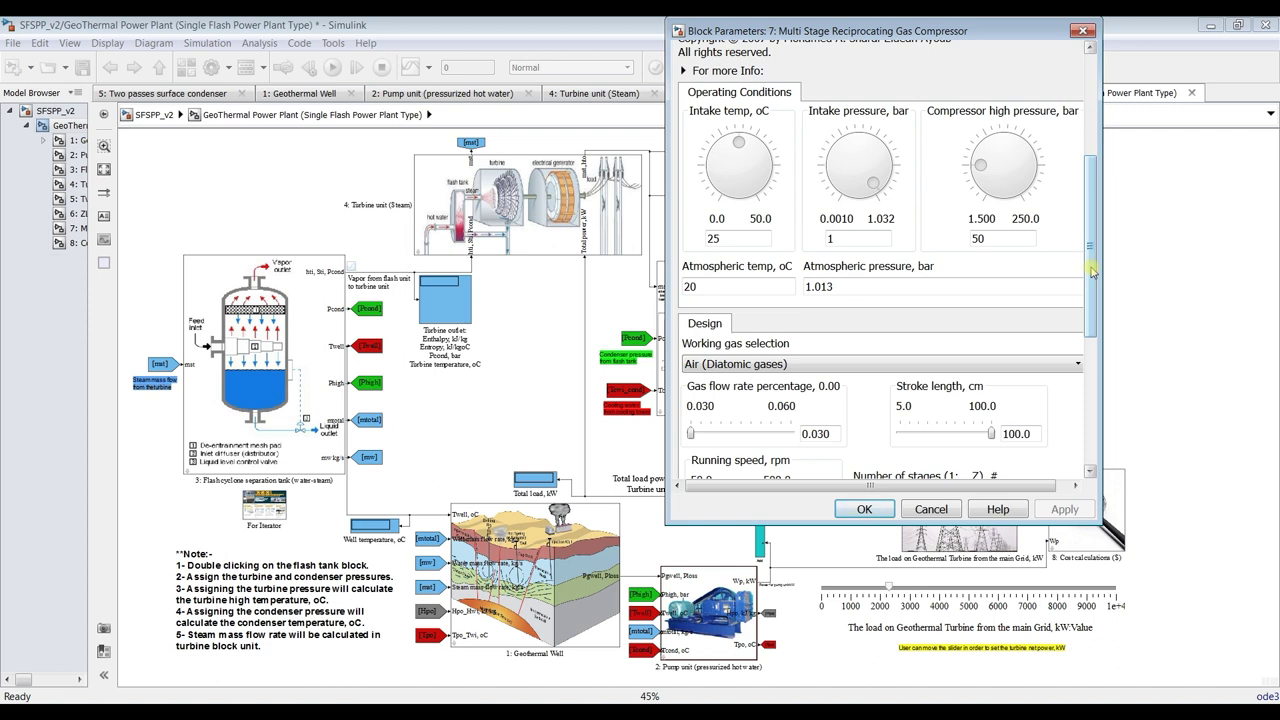
pyautogui.moveTo(1093, 270); pyautogui.dragTo(1094, 348)
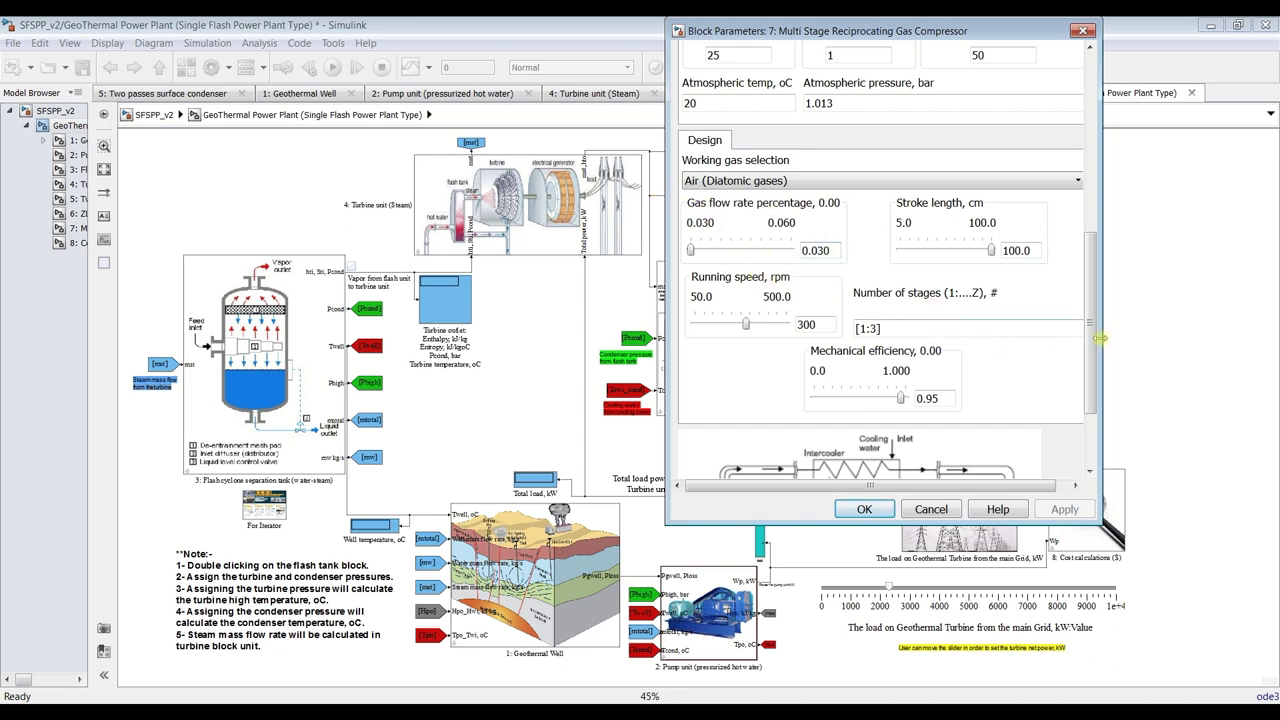
pyautogui.moveTo(1092, 354)
pyautogui.mouseDown()
pyautogui.moveTo(1092, 398)
pyautogui.moveTo(1092, 372)
pyautogui.mouseUp()
pyautogui.doubleClick(924, 282)
pyautogui.scroll(2, 1090, 378)
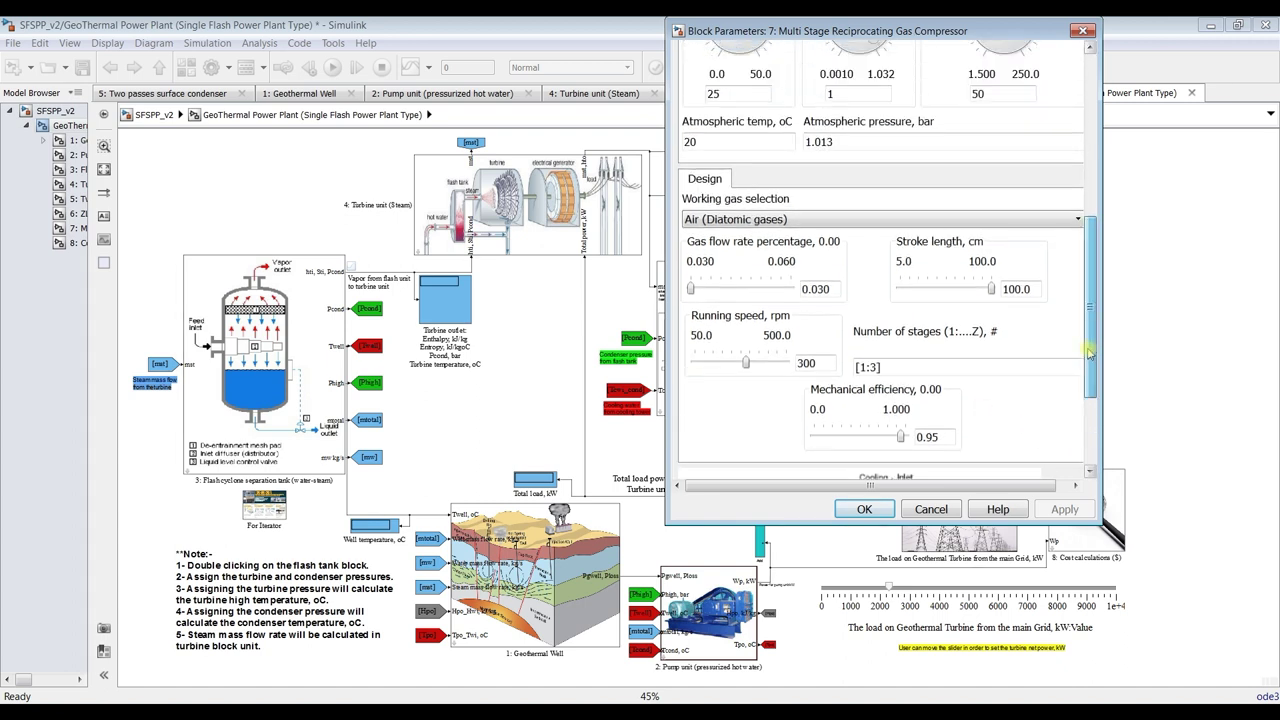
# Choose Air (Diatomic gases) as the compressor's working gas, check its high pressure setting and accept the parameters
pyautogui.doubleClick(816, 362)
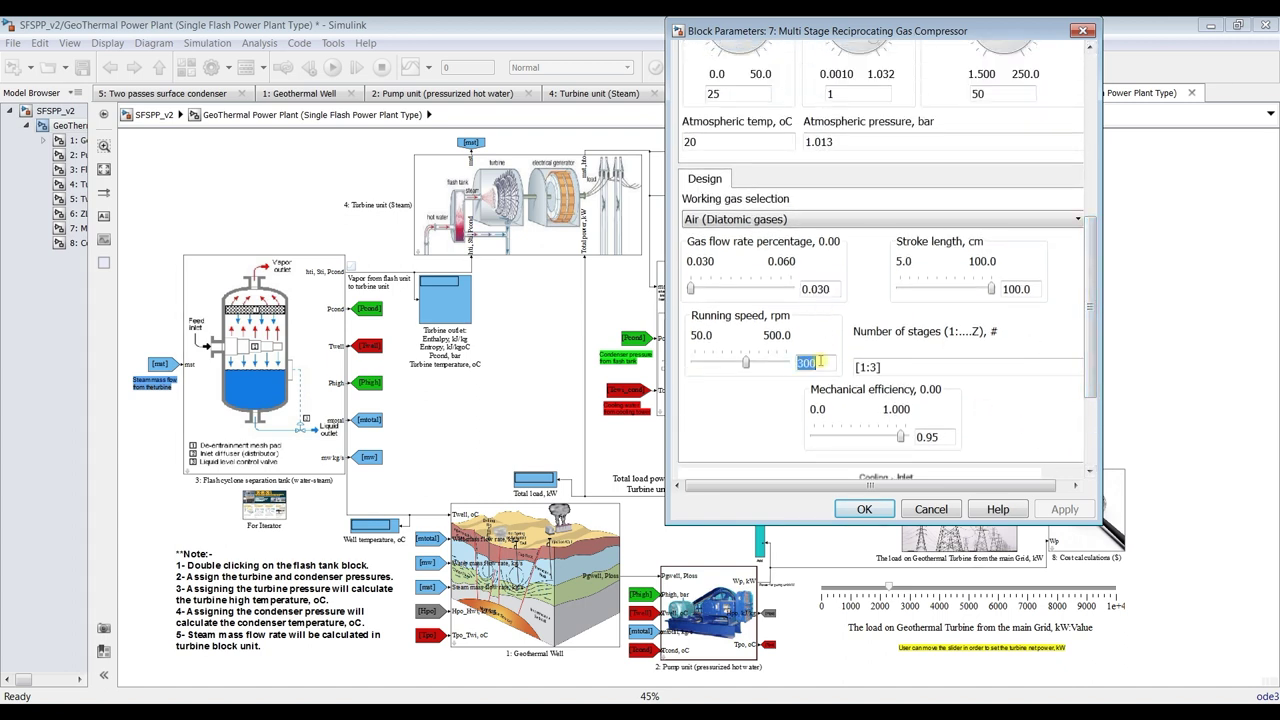
pyautogui.click(785, 218)
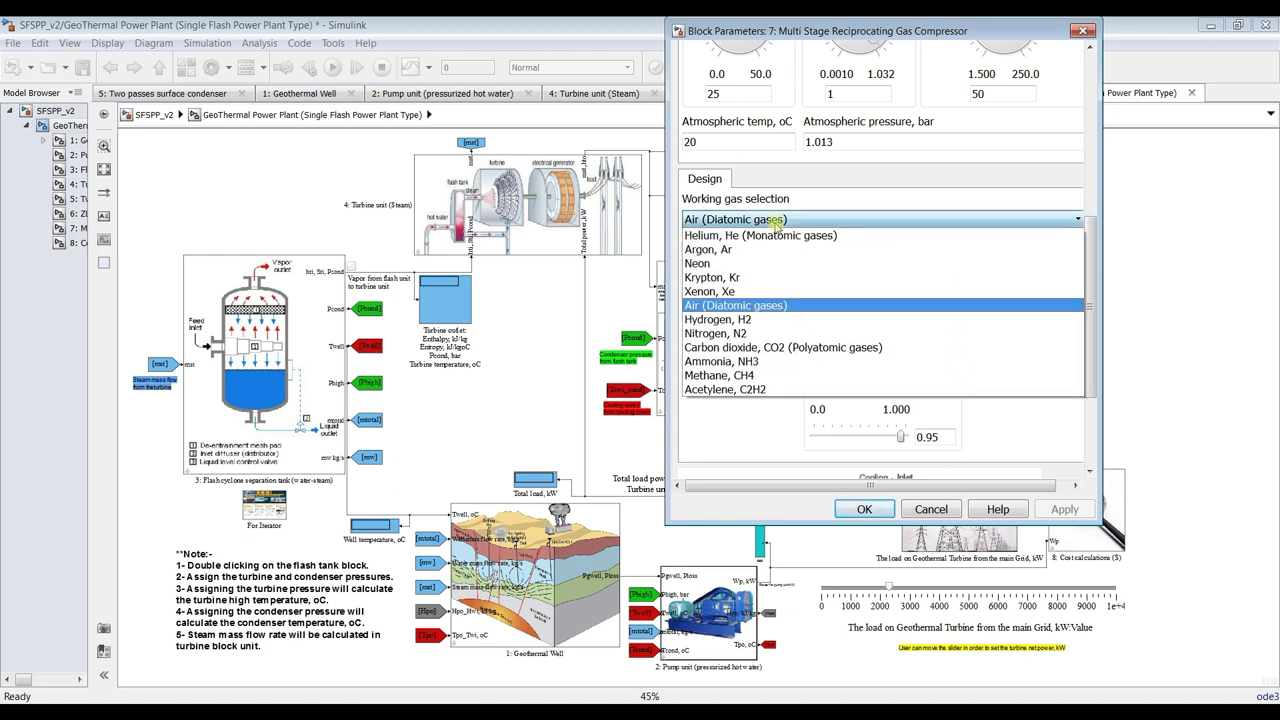
pyautogui.click(735, 305)
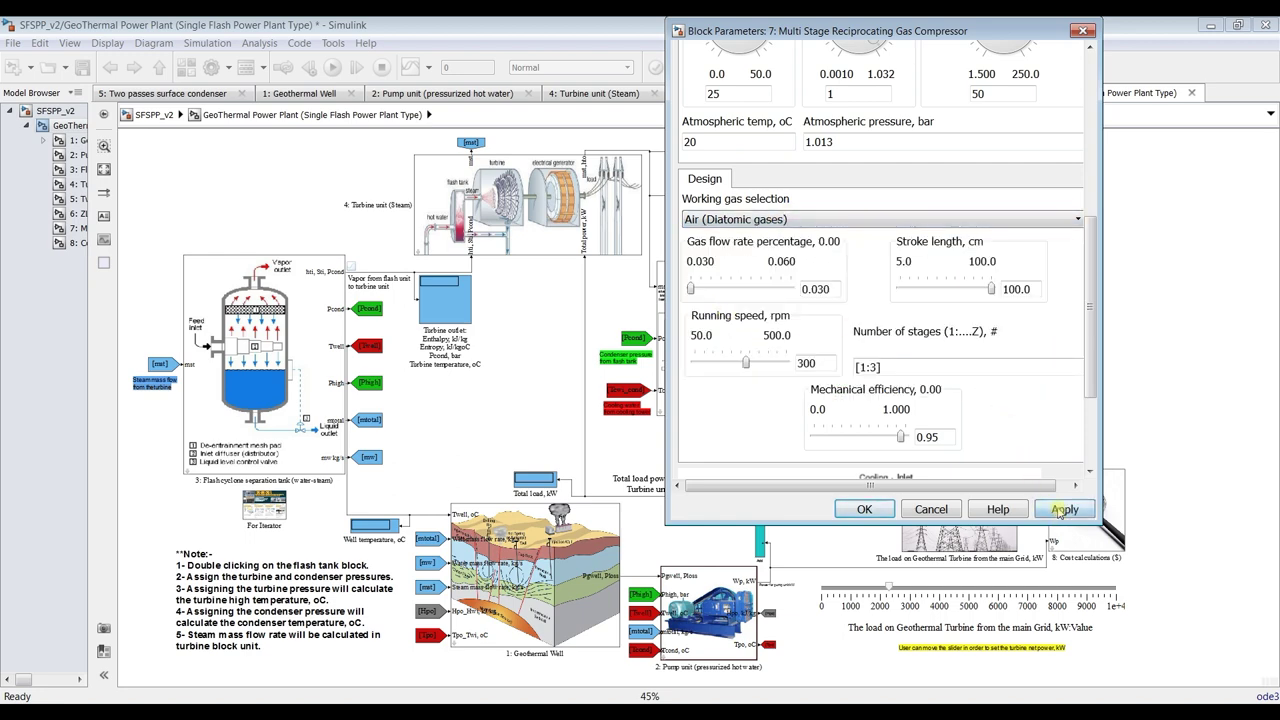
pyautogui.moveTo(1085, 372); pyautogui.dragTo(1088, 240)
pyautogui.doubleClick(1003, 409)
pyautogui.scroll(-3, 1000, 400)
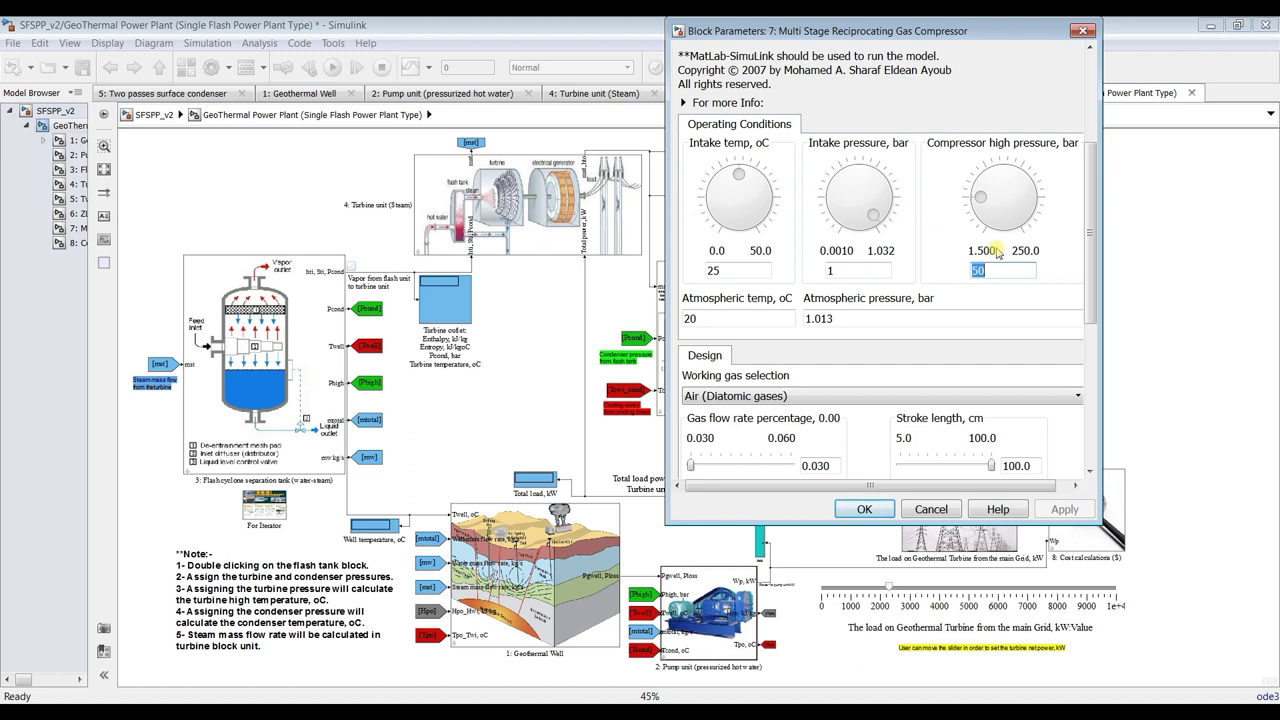
pyautogui.click(864, 509)
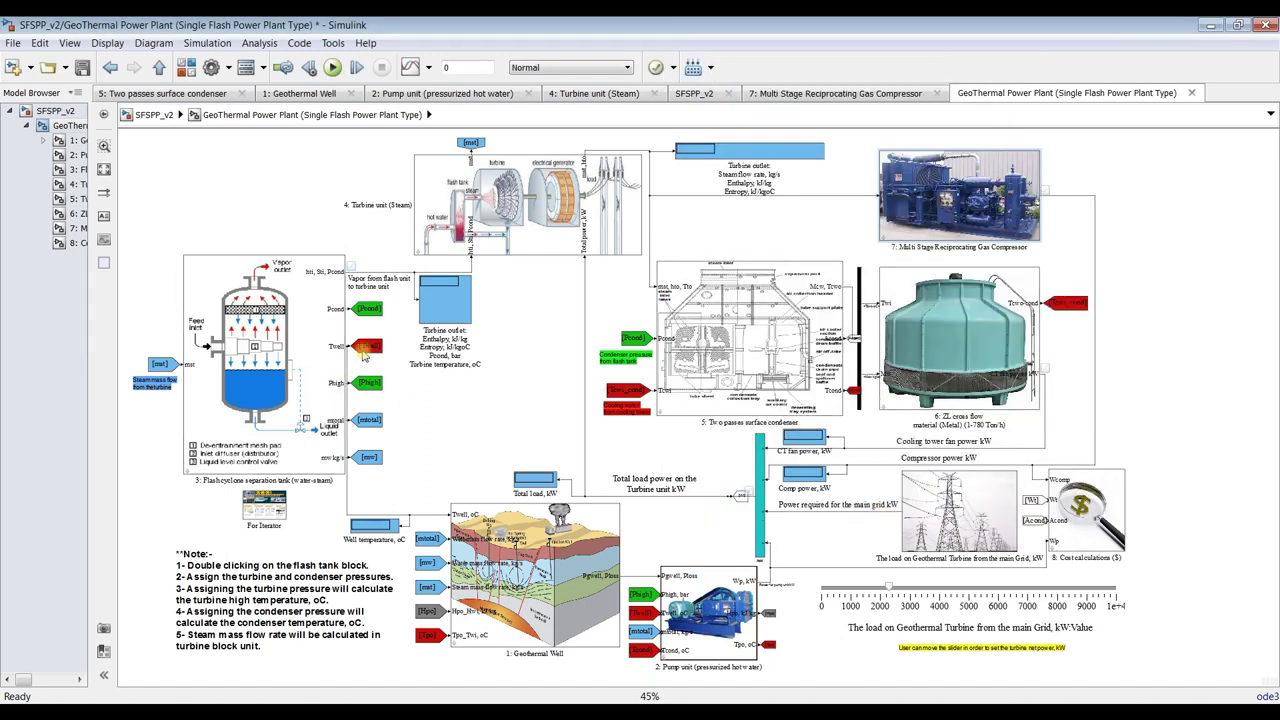
# Review the steam turbine unit's ambient temperature, turbine efficiency and generator efficiency parameters and accept them
pyautogui.scroll(-2, 726, 306)
pyautogui.scroll(2, 340, 308)
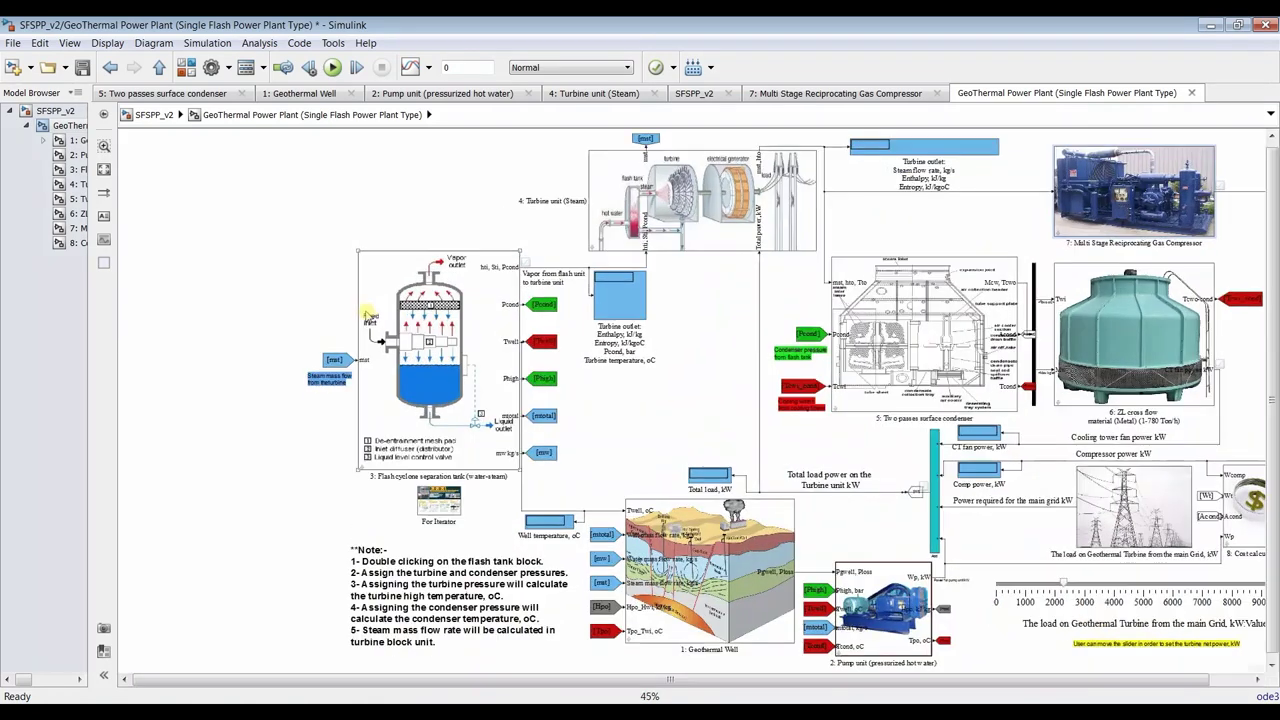
pyautogui.scroll(-1, 303, 270)
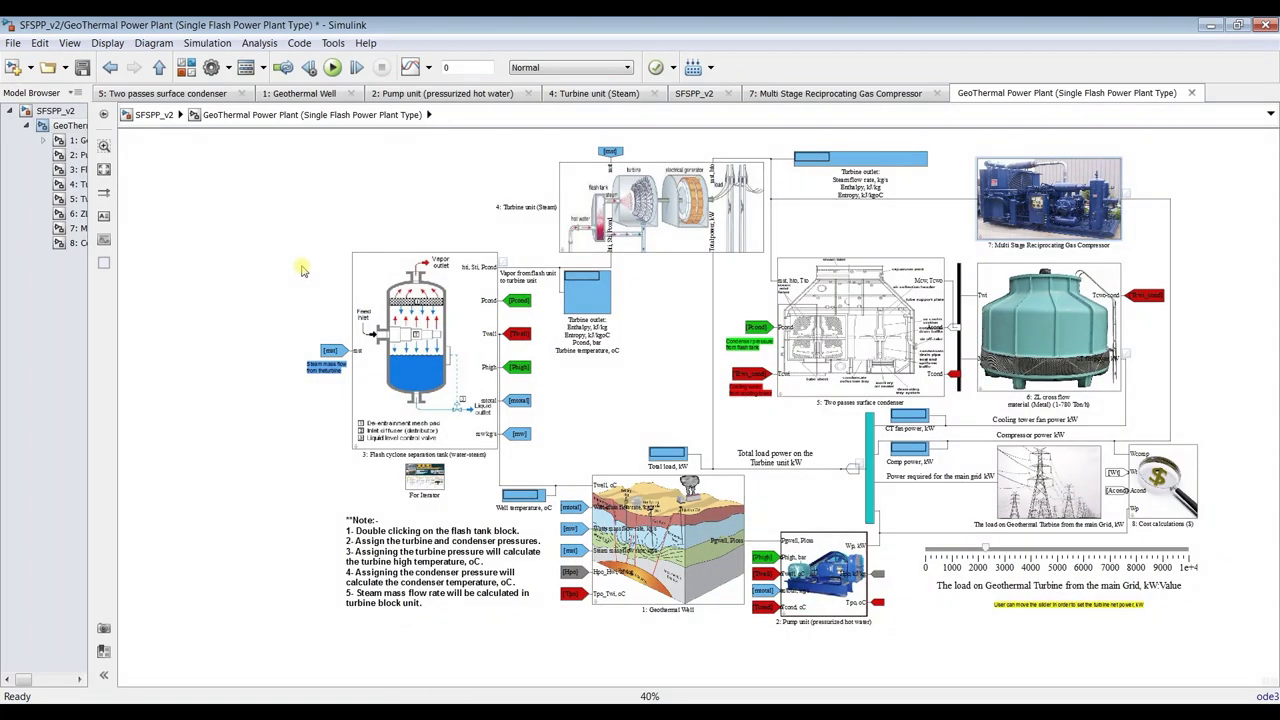
pyautogui.doubleClick(612, 200)
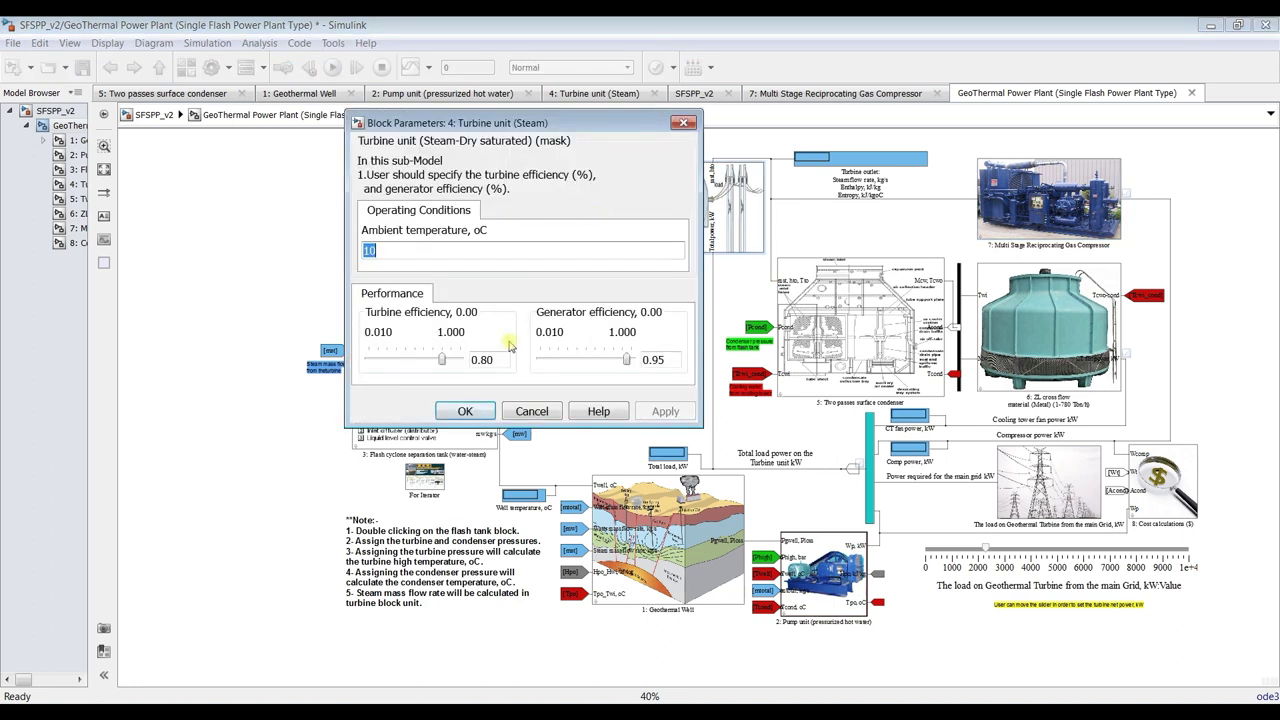
pyautogui.click(489, 360)
pyautogui.click(664, 360)
pyautogui.click(466, 411)
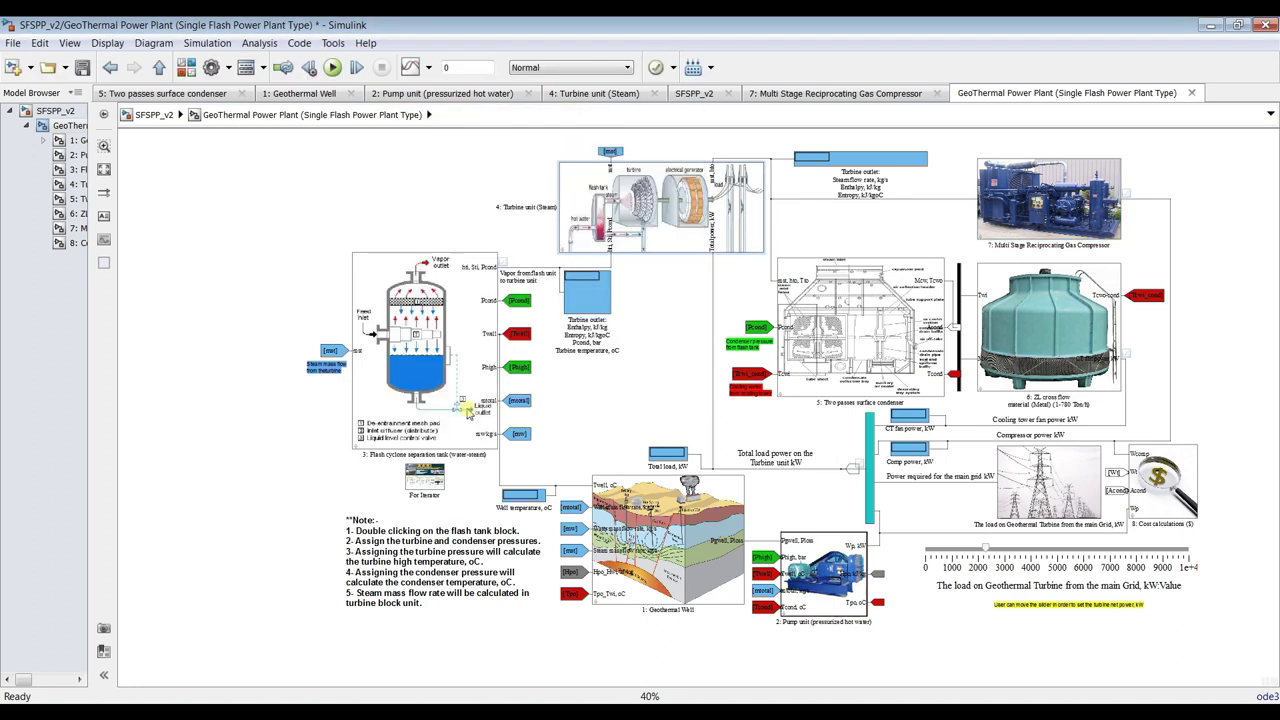
# Review the two passes surface condenser's performance, operating condition and design parameters and accept them
pyautogui.doubleClick(792, 310)
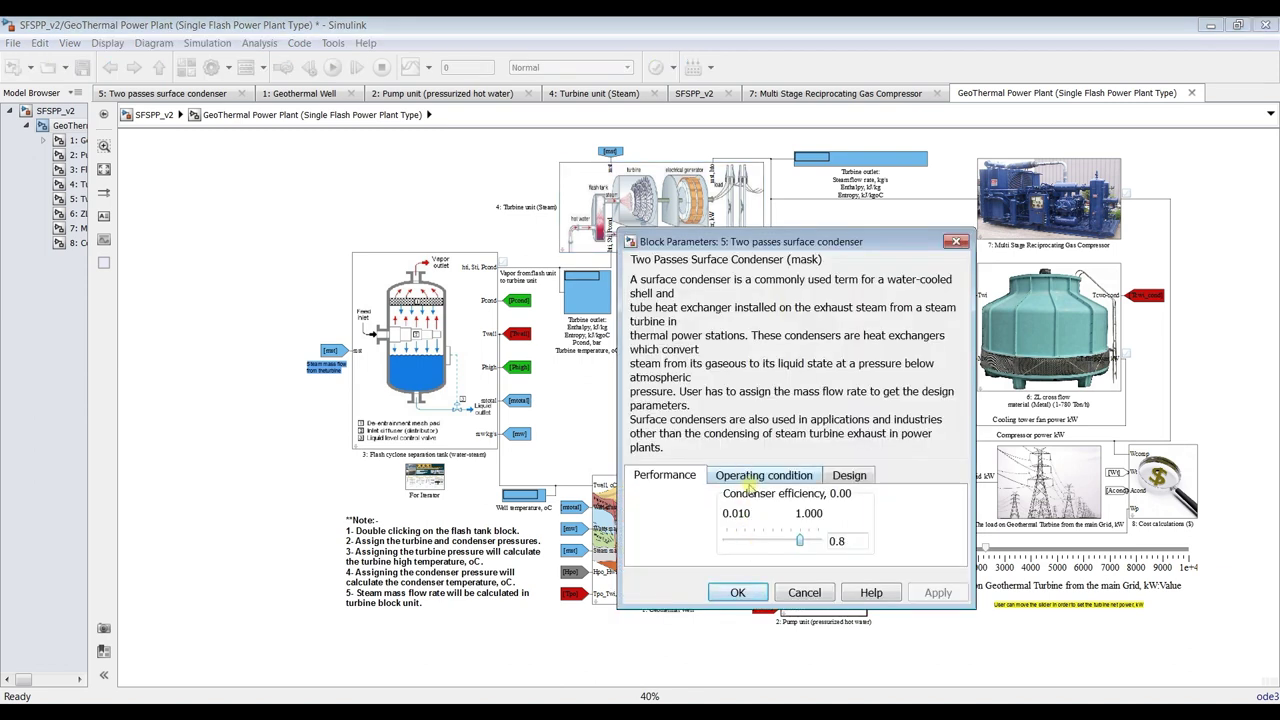
pyautogui.click(748, 478)
pyautogui.click(658, 477)
pyautogui.doubleClick(838, 540)
pyautogui.click(849, 540)
pyautogui.click(840, 476)
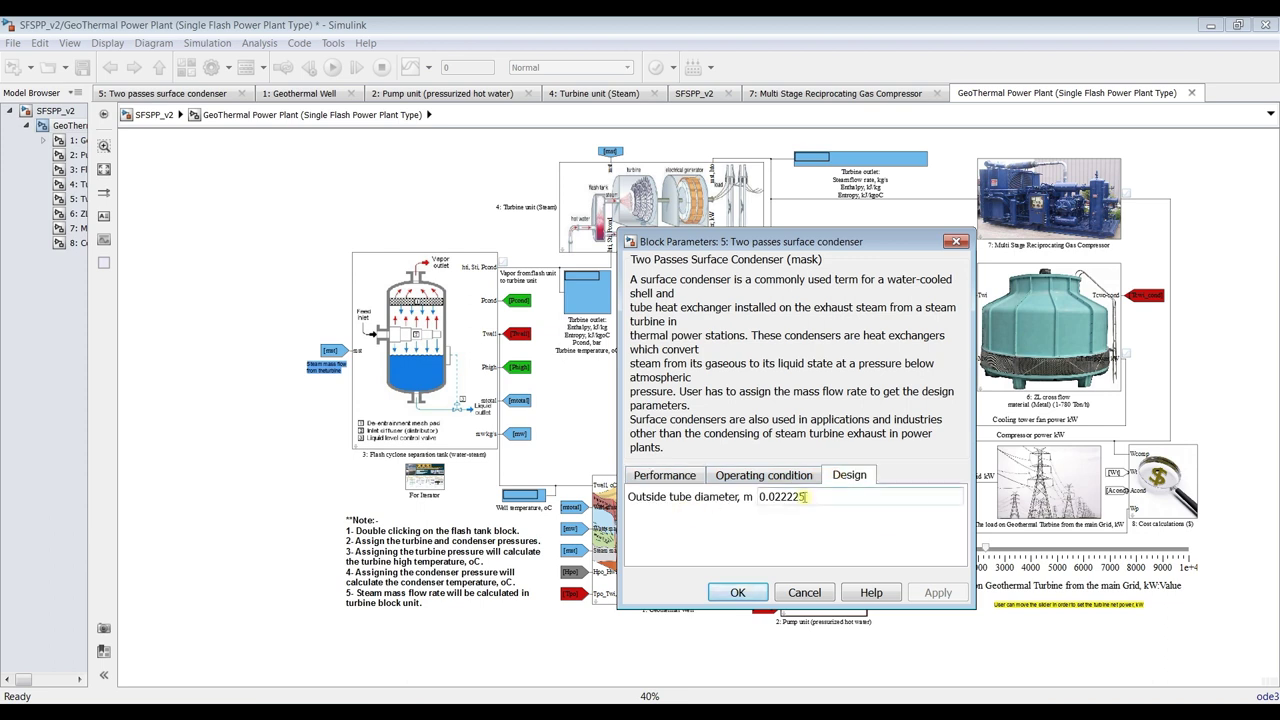
pyautogui.click(787, 478)
pyautogui.click(678, 478)
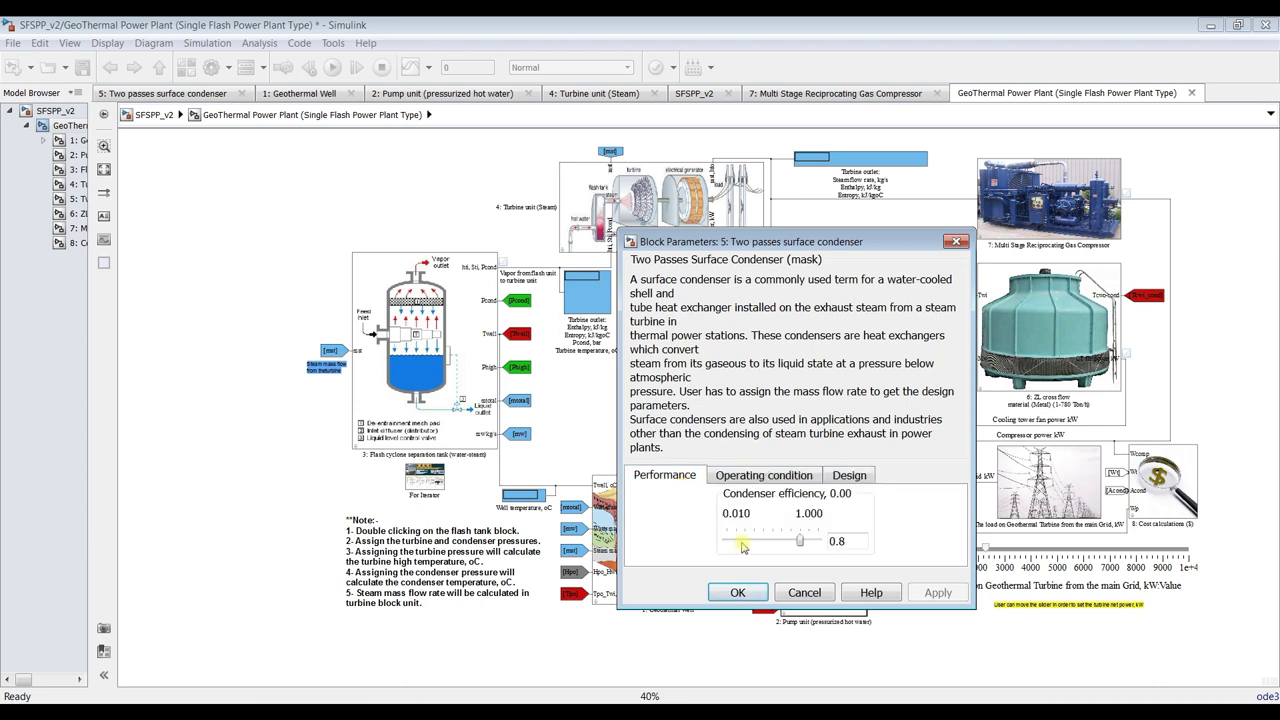
pyautogui.click(737, 594)
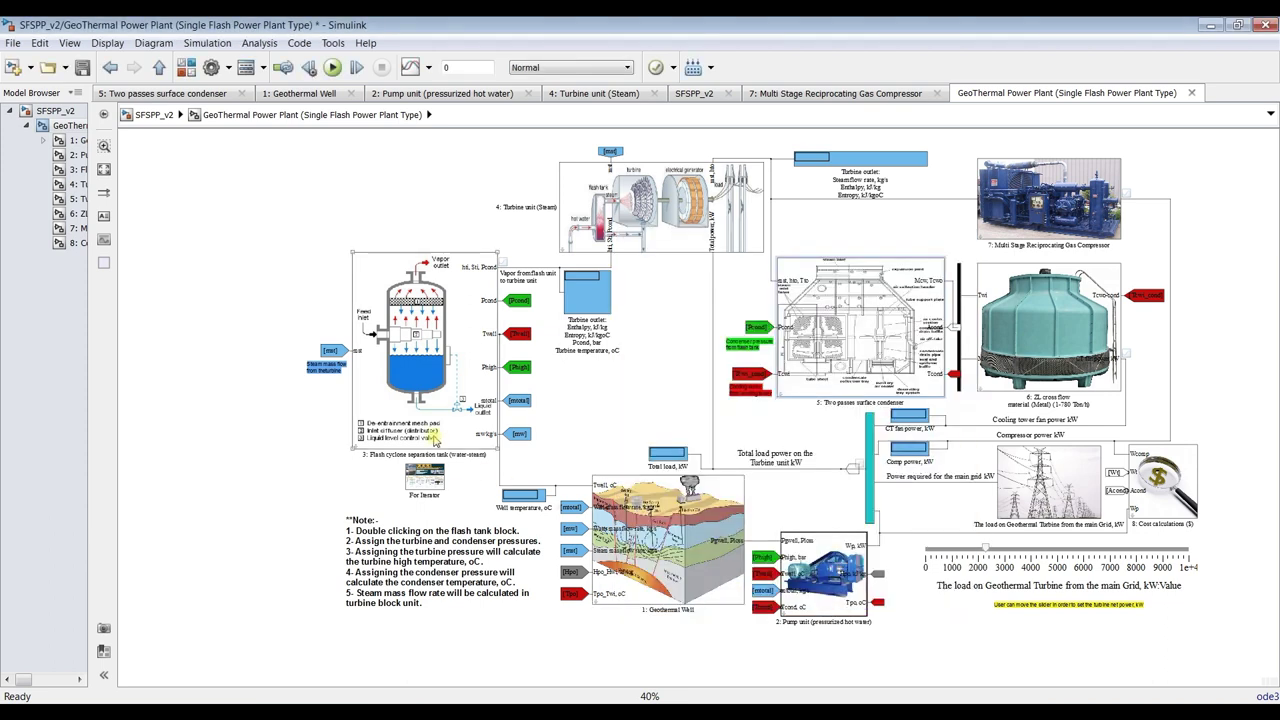
# Examine the flash cyclone separation tank and the slider for the main grid load on the geothermal turbine
pyautogui.scroll(1, 362, 308)
pyautogui.scroll(2, 362, 308)
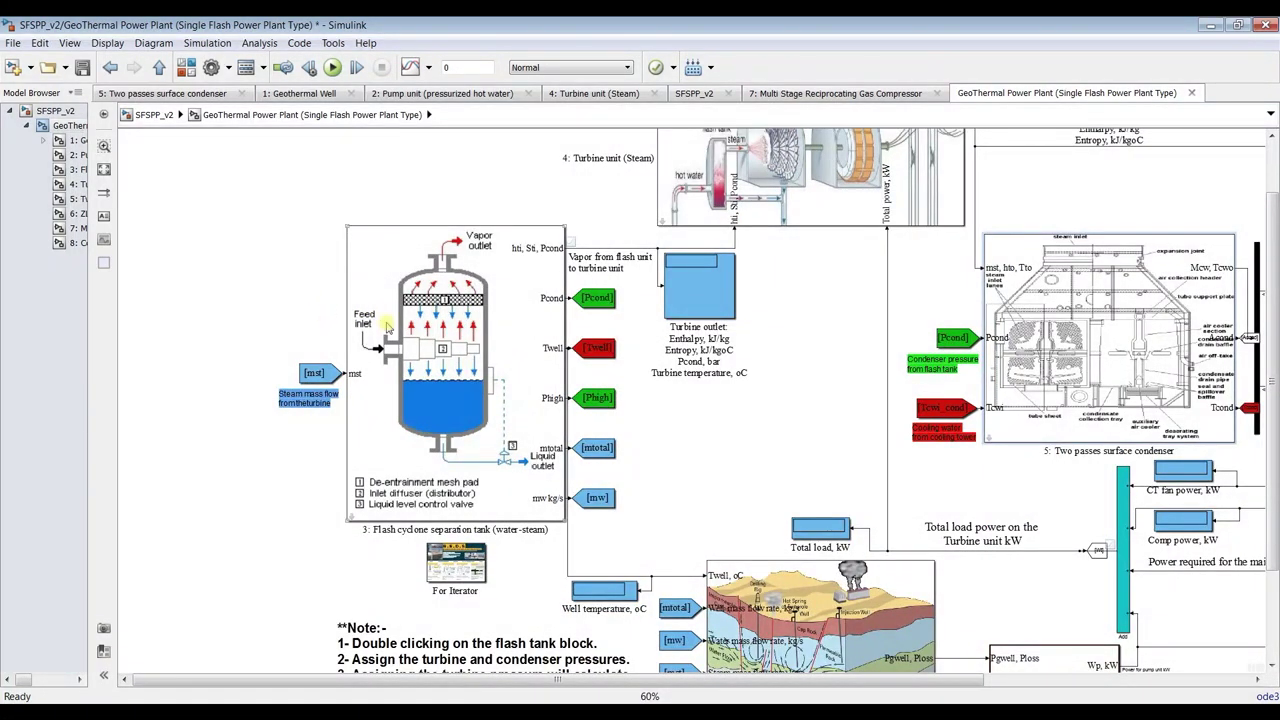
pyautogui.scroll(-2, 314, 282)
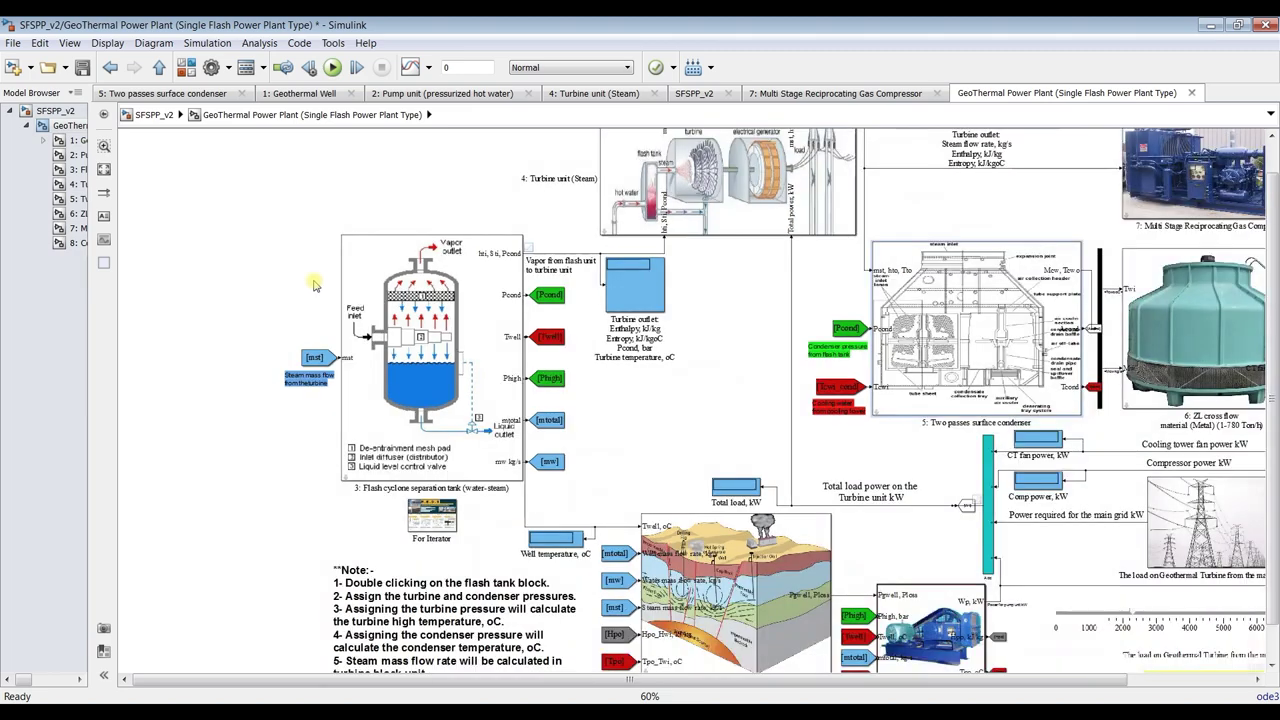
pyautogui.scroll(2, 392, 298)
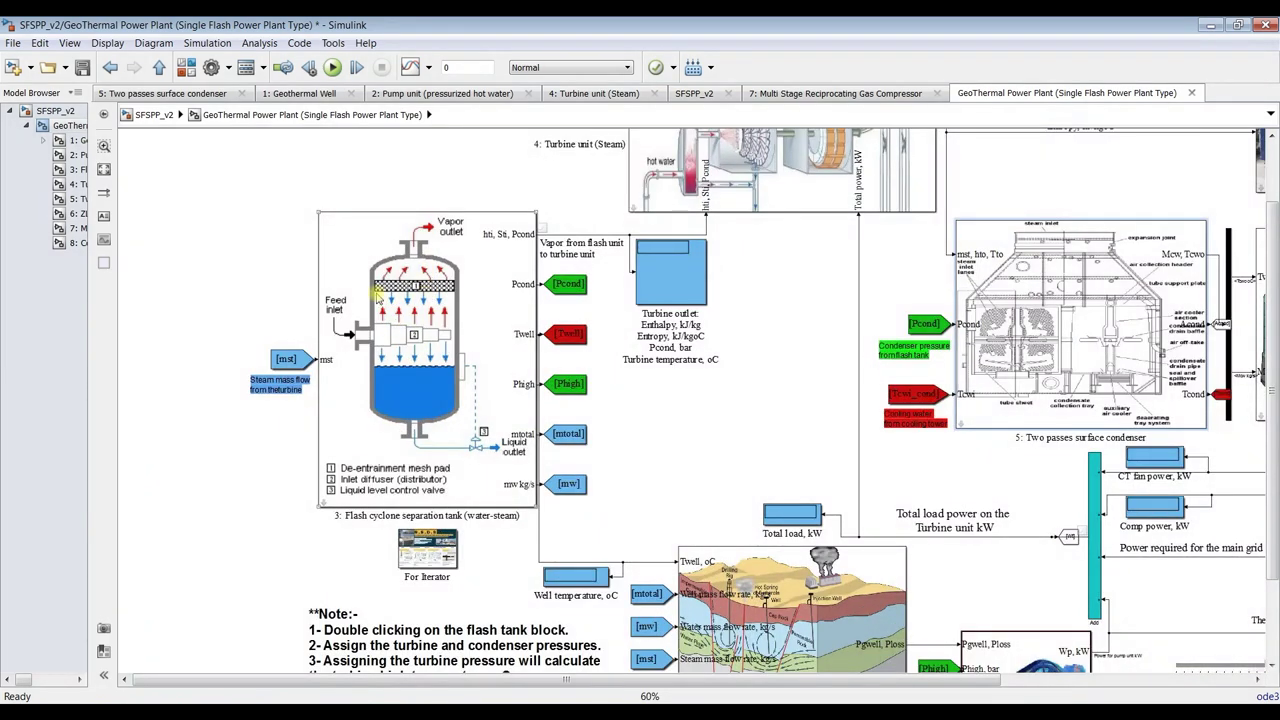
pyautogui.scroll(-1, 366, 296)
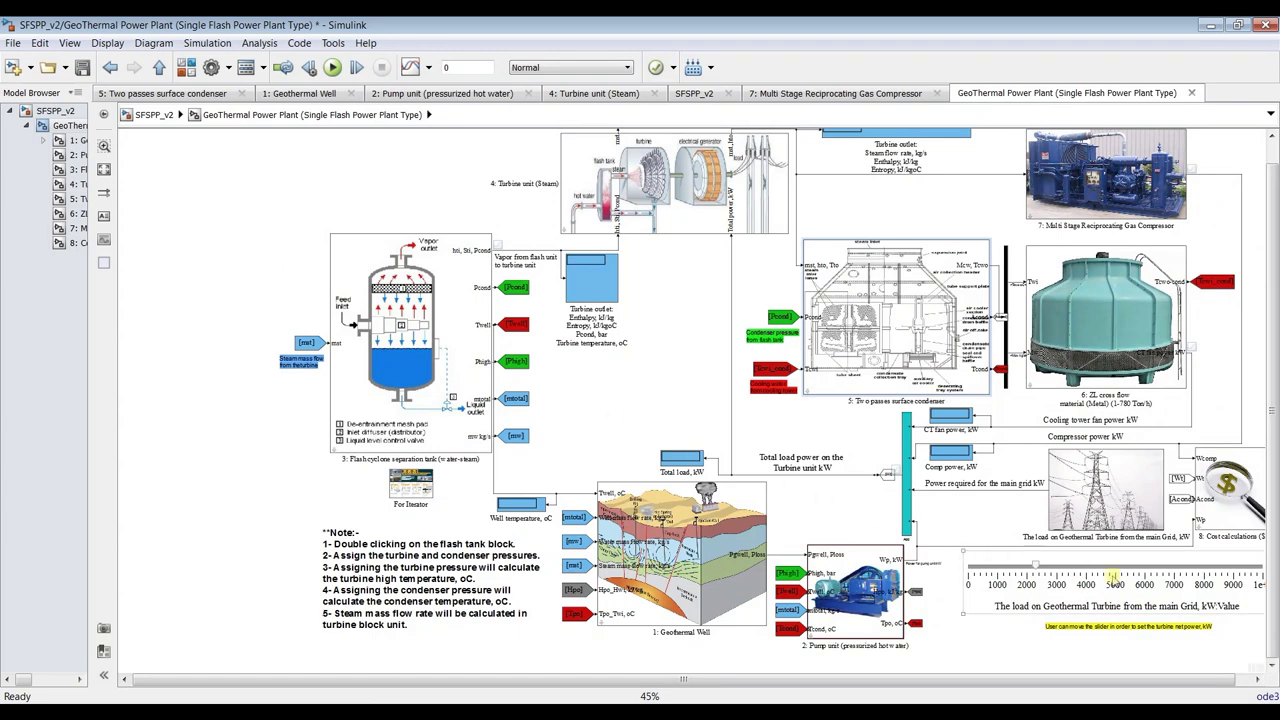
pyautogui.scroll(-1, 767, 493)
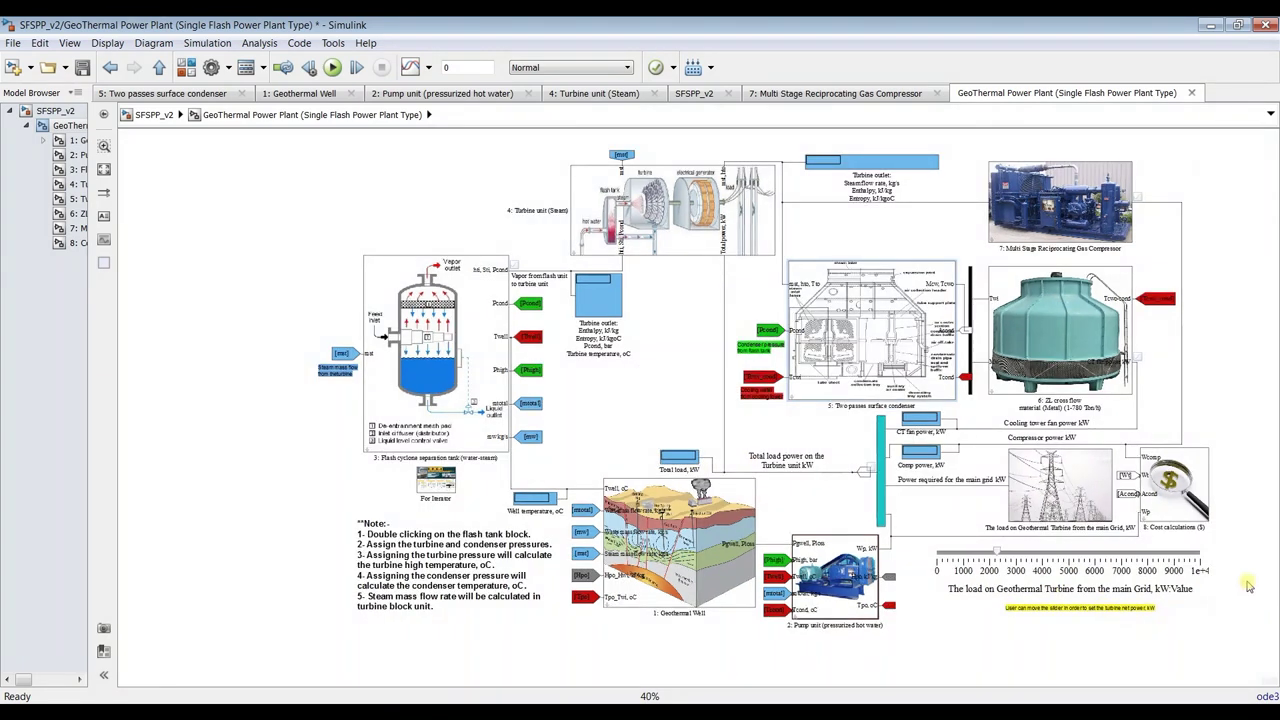
pyautogui.scroll(3, 1180, 560)
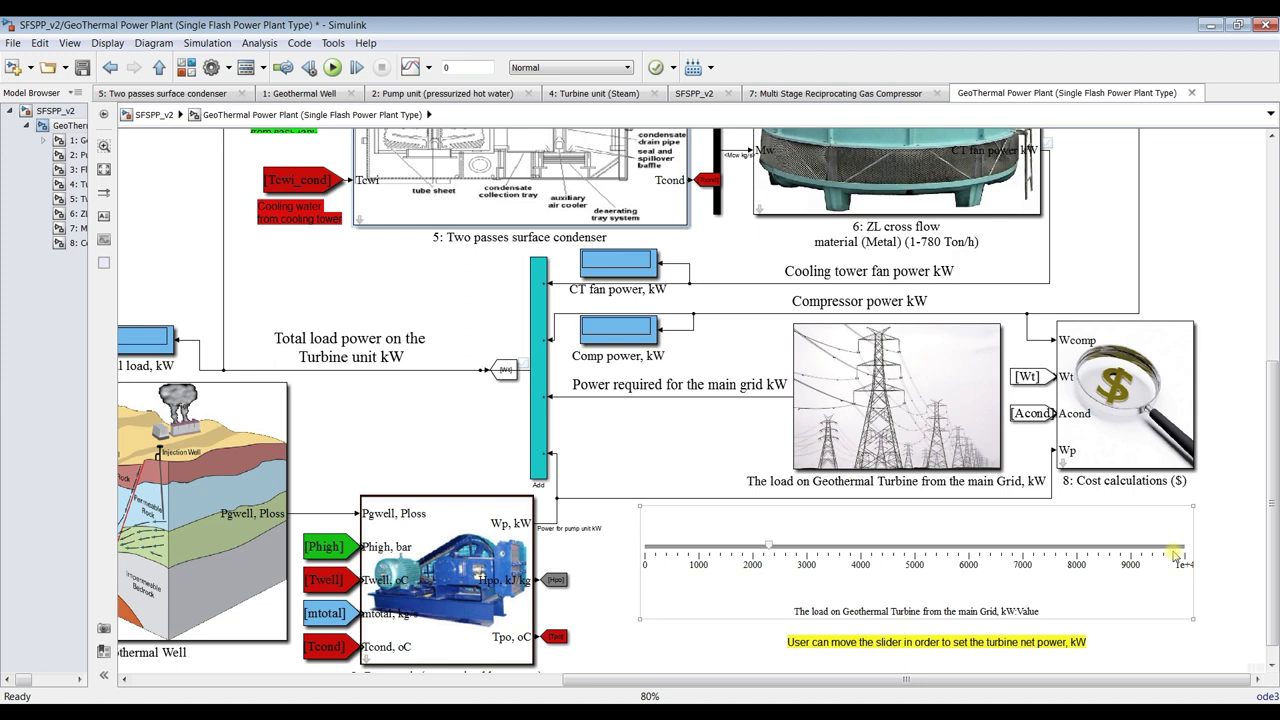
# Move the slider for the main grid load on the geothermal turbine to about 2000 kW
pyautogui.doubleClick(886, 533)
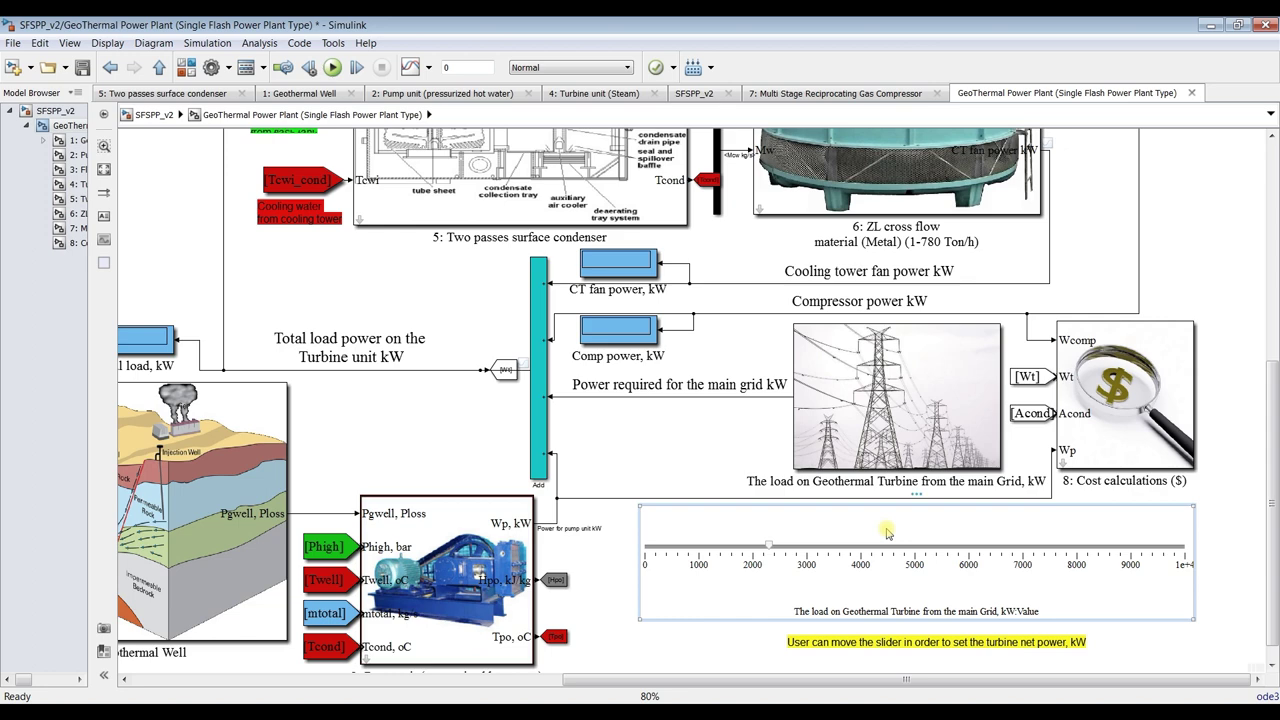
pyautogui.click(784, 373)
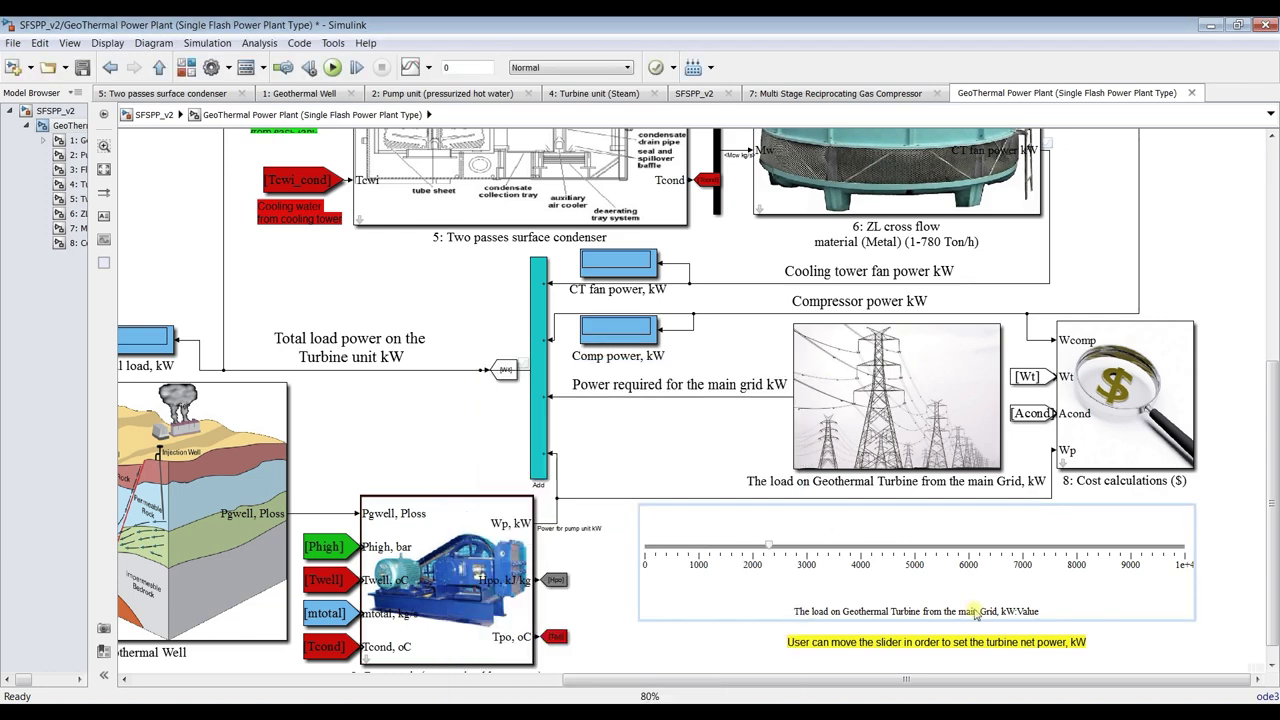
pyautogui.moveTo(770, 550)
pyautogui.mouseDown()
pyautogui.moveTo(918, 555)
pyautogui.moveTo(760, 555)
pyautogui.moveTo(1020, 555)
pyautogui.moveTo(776, 560)
pyautogui.mouseUp()
# Review the minimum, maximum and tick interval settings of the main grid load slider and accept them
pyautogui.doubleClick(858, 530)
pyautogui.moveTo(562, 383); pyautogui.dragTo(491, 212)
pyautogui.doubleClick(460, 462)
pyautogui.doubleClick(457, 437)
pyautogui.doubleClick(490, 465)
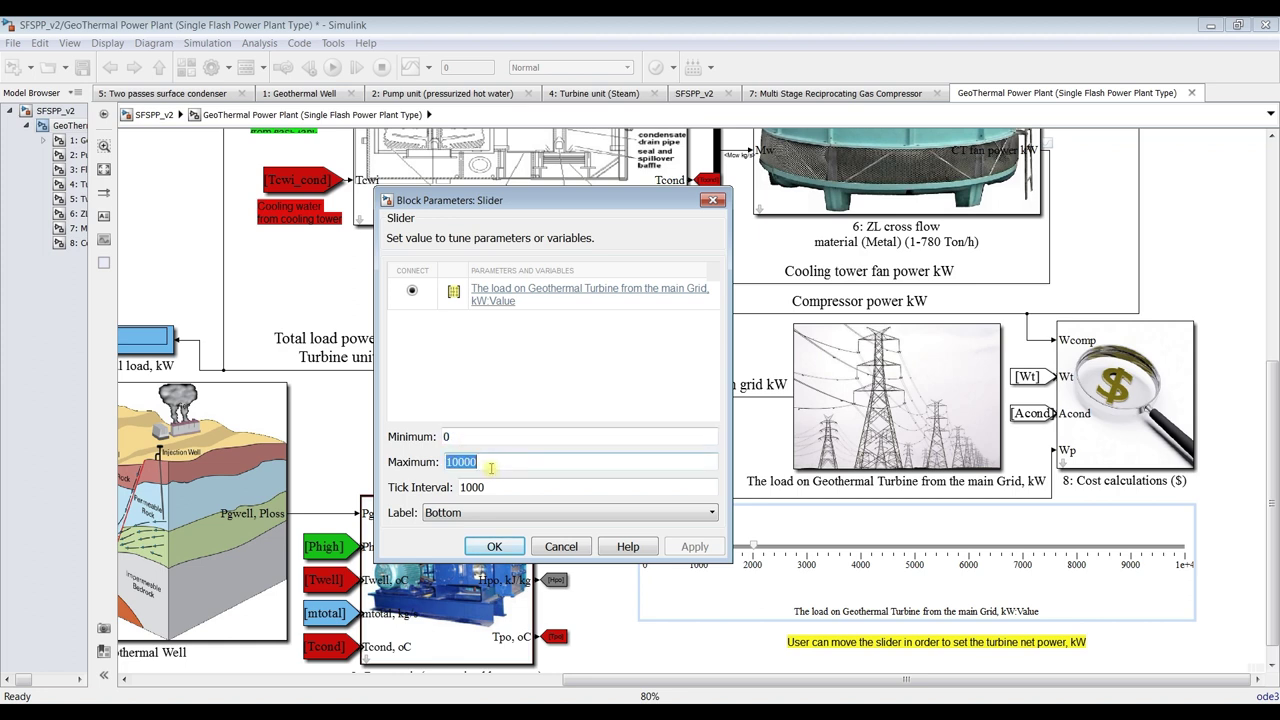
pyautogui.click(458, 462)
pyautogui.doubleClick(504, 461)
pyautogui.doubleClick(490, 487)
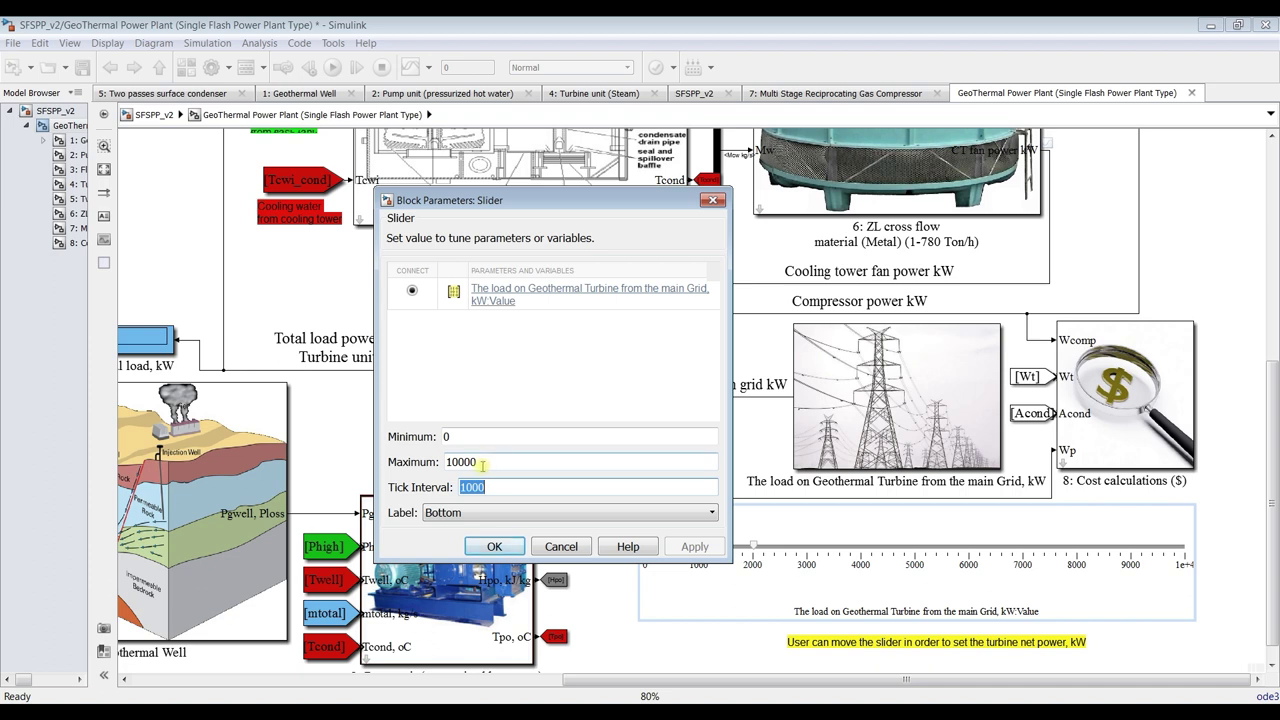
pyautogui.click(497, 547)
# Set the constant value of the main grid load block to 5000 kW and apply it, keeping the slider in view
pyautogui.moveTo(755, 549)
pyautogui.mouseDown()
pyautogui.moveTo(778, 549)
pyautogui.moveTo(756, 552)
pyautogui.mouseUp()
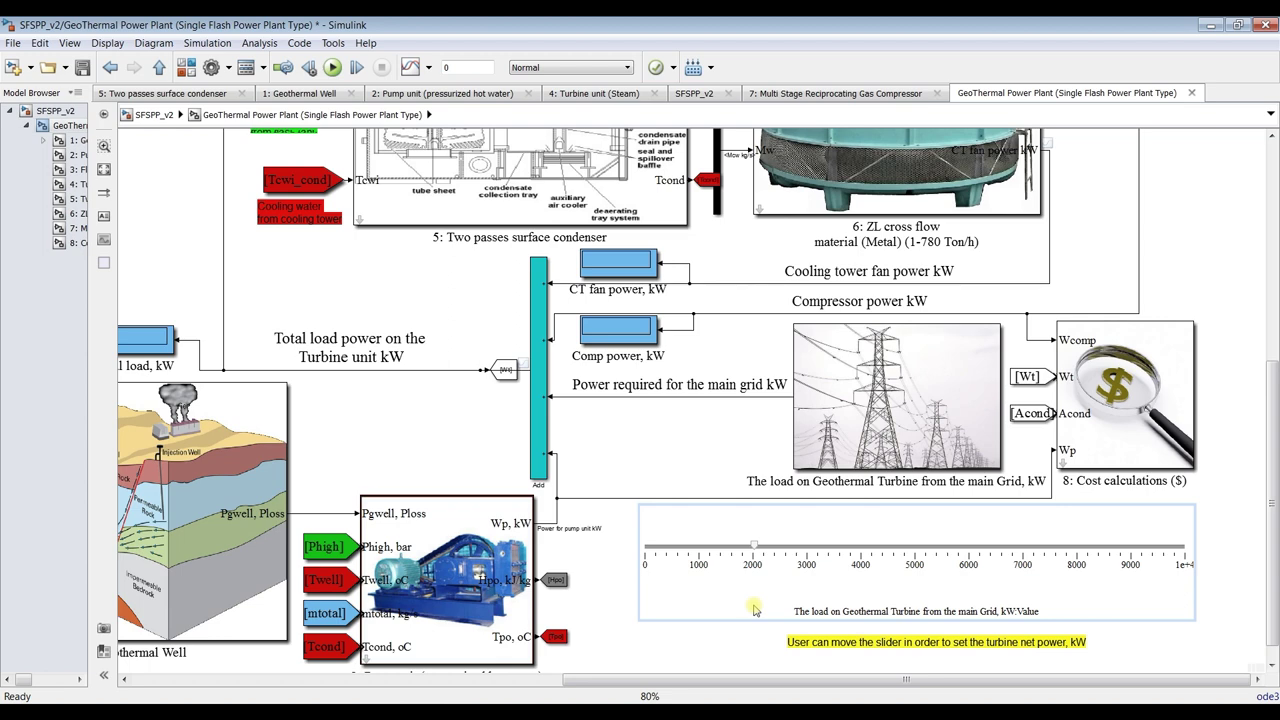
pyautogui.click(864, 394)
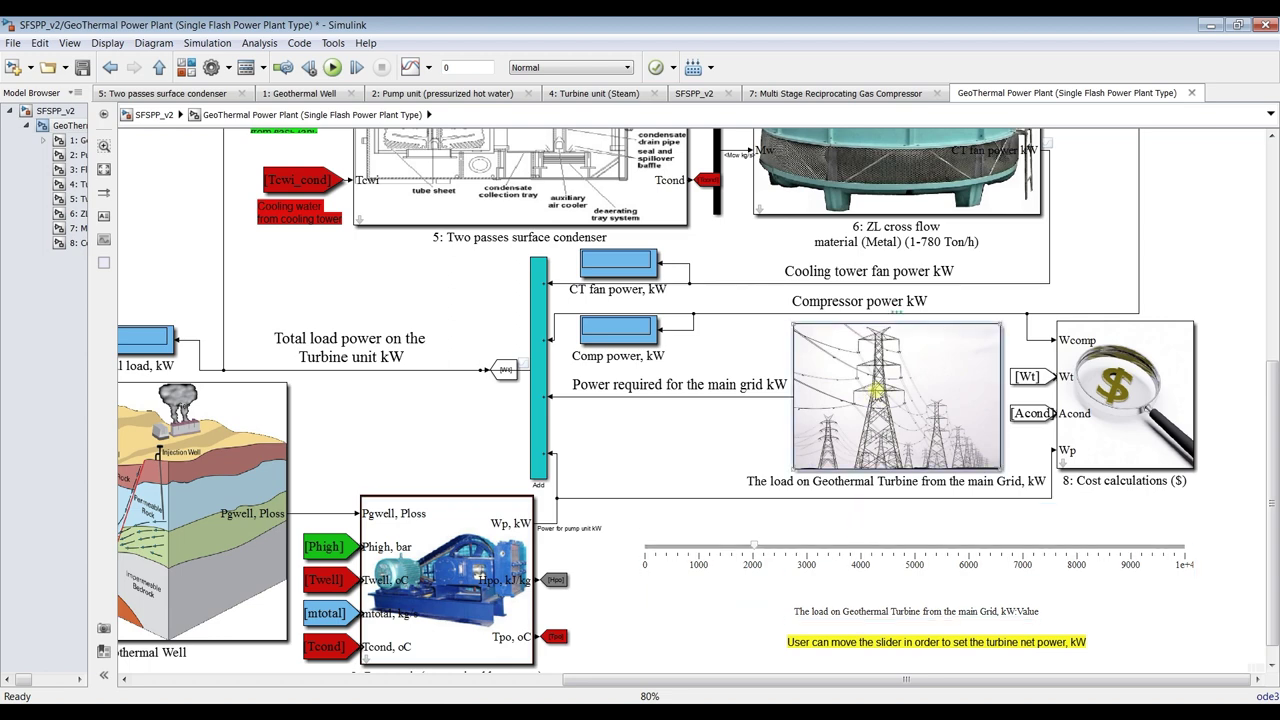
pyautogui.doubleClick(873, 390)
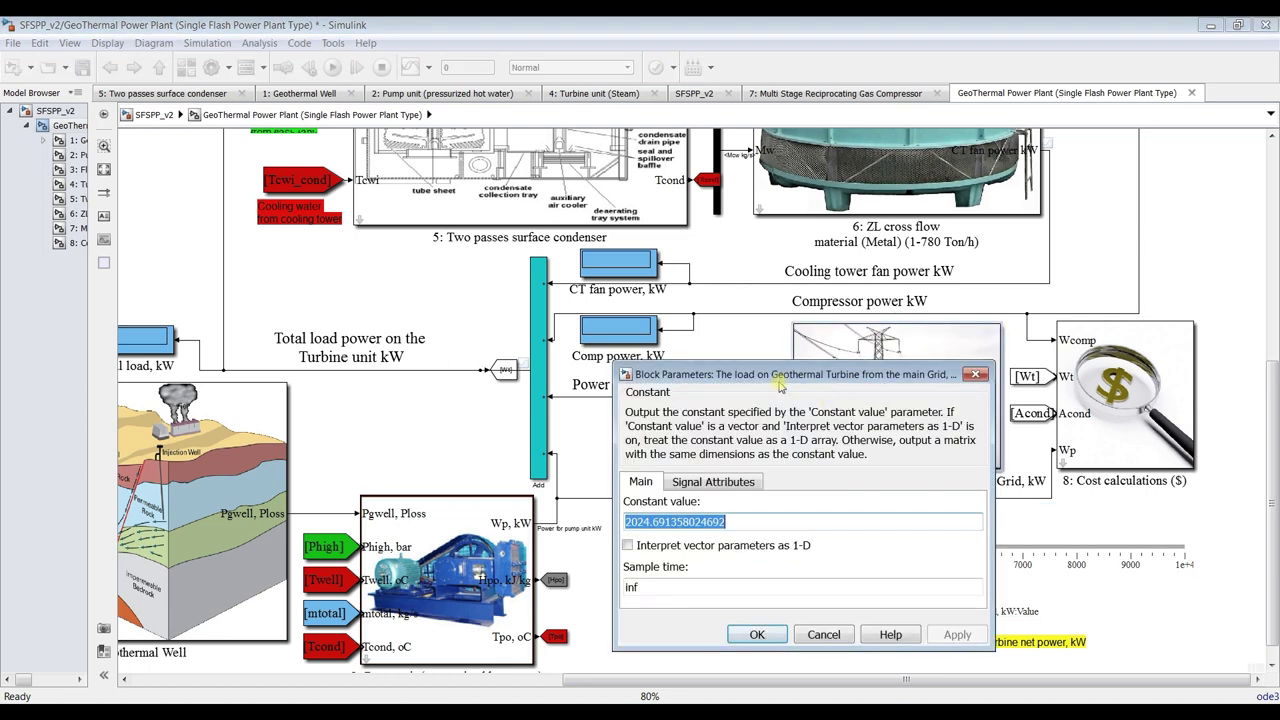
pyautogui.moveTo(782, 374); pyautogui.dragTo(382, 297)
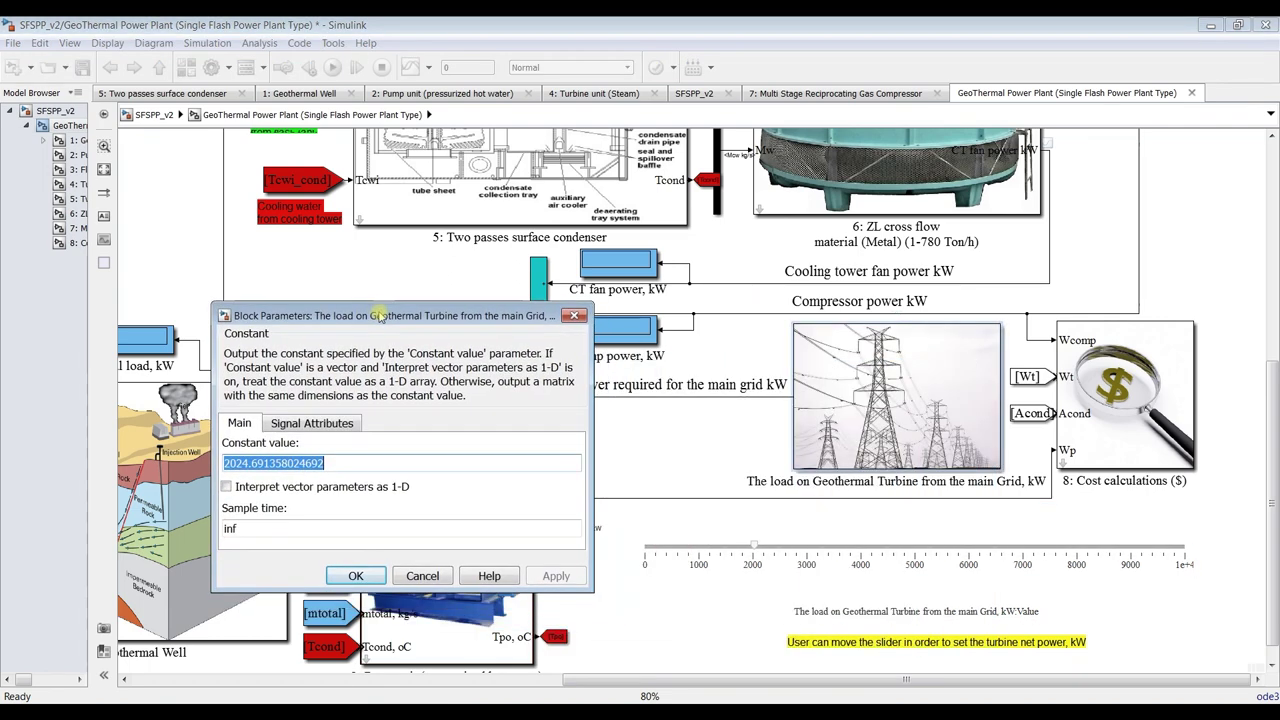
pyautogui.click(757, 548)
pyautogui.click(757, 548)
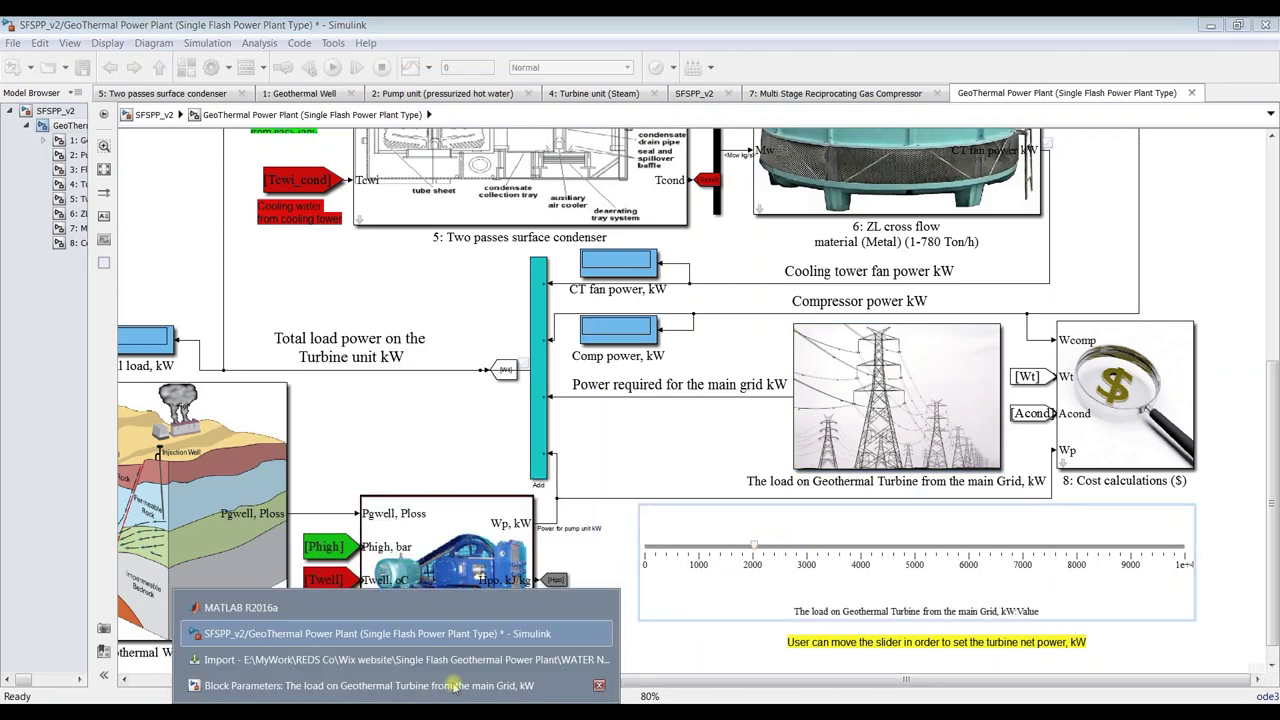
pyautogui.click(483, 689)
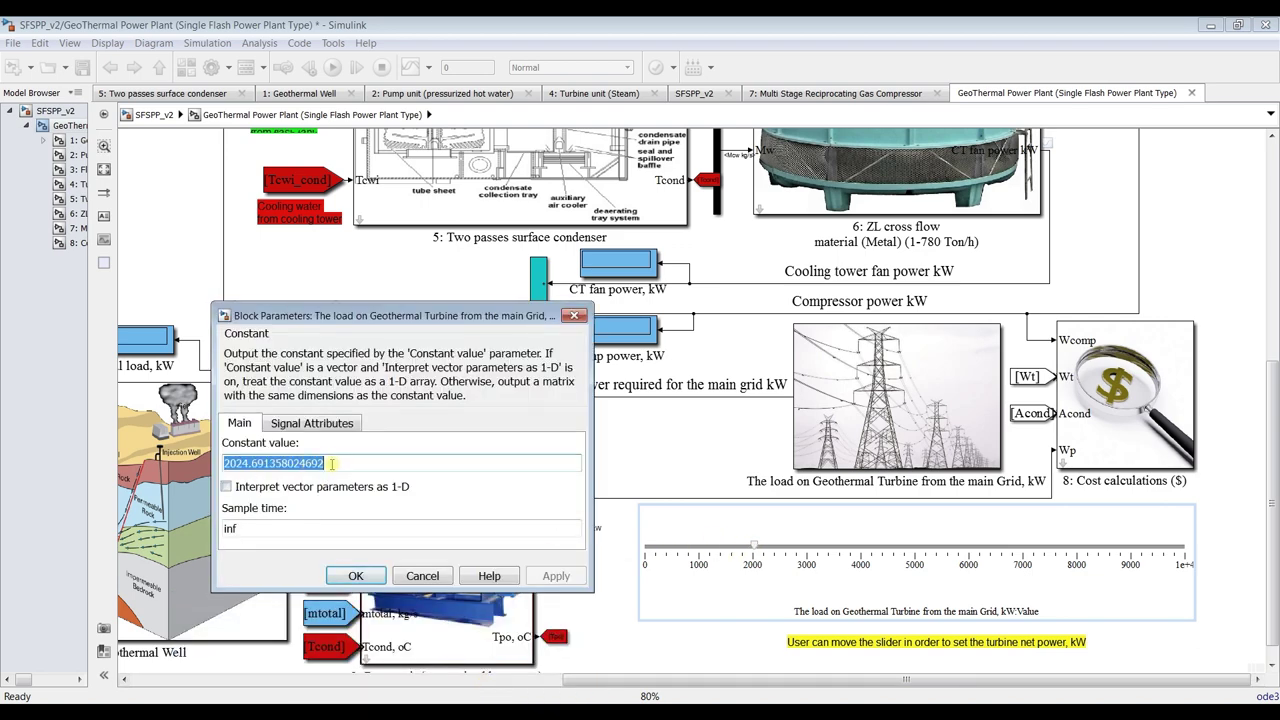
pyautogui.write('5000')
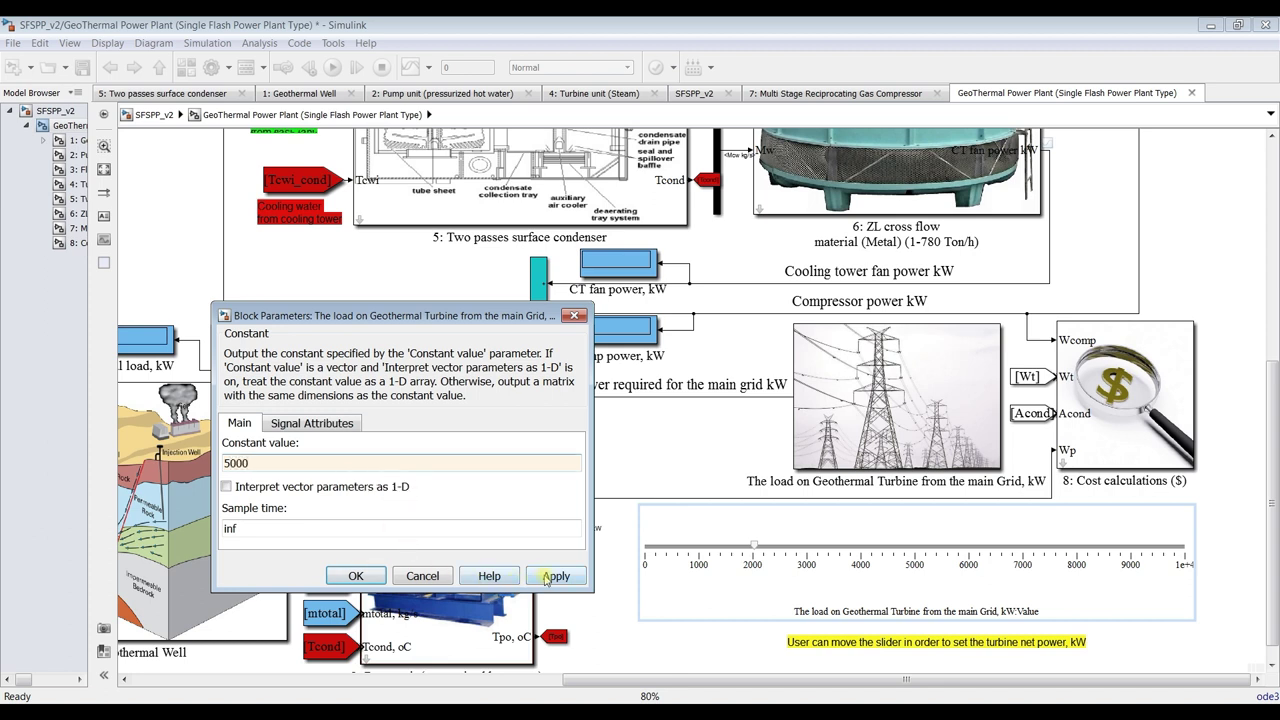
pyautogui.click(548, 578)
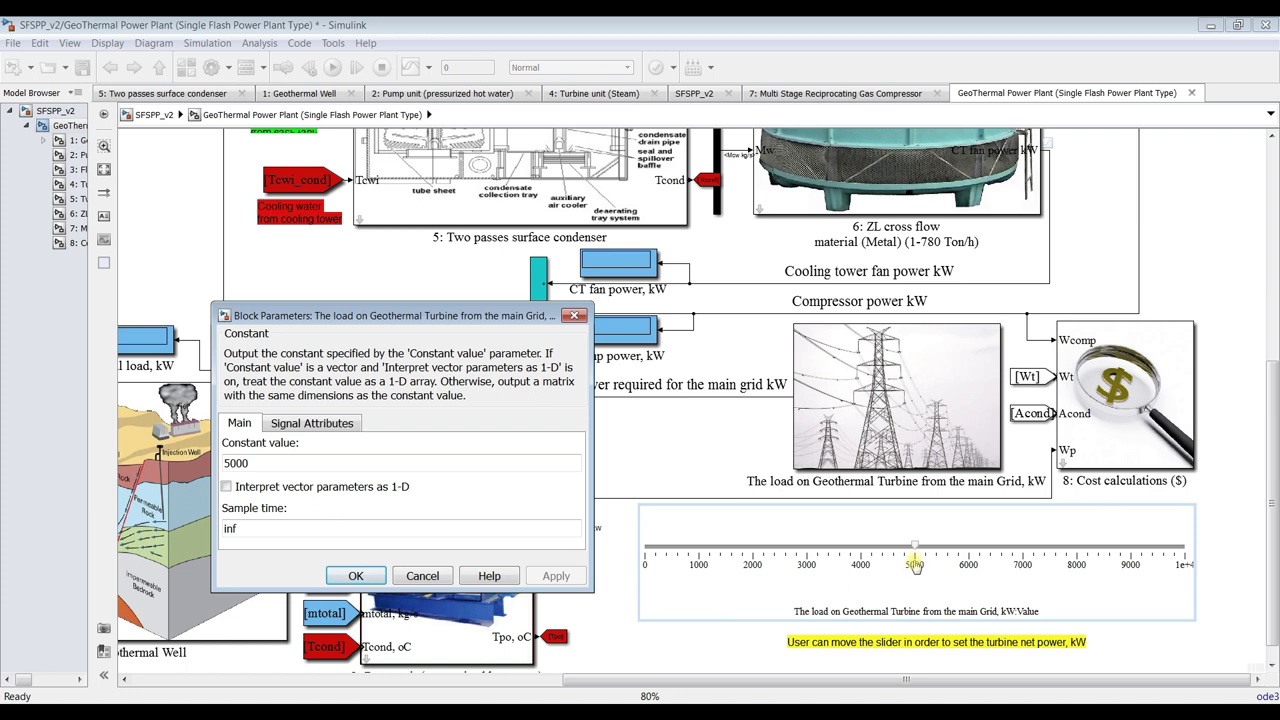
# Set the main grid load's constant value to 2300 kW, apply it and accept the parameters
pyautogui.doubleClick(292, 462)
pyautogui.write('2300')
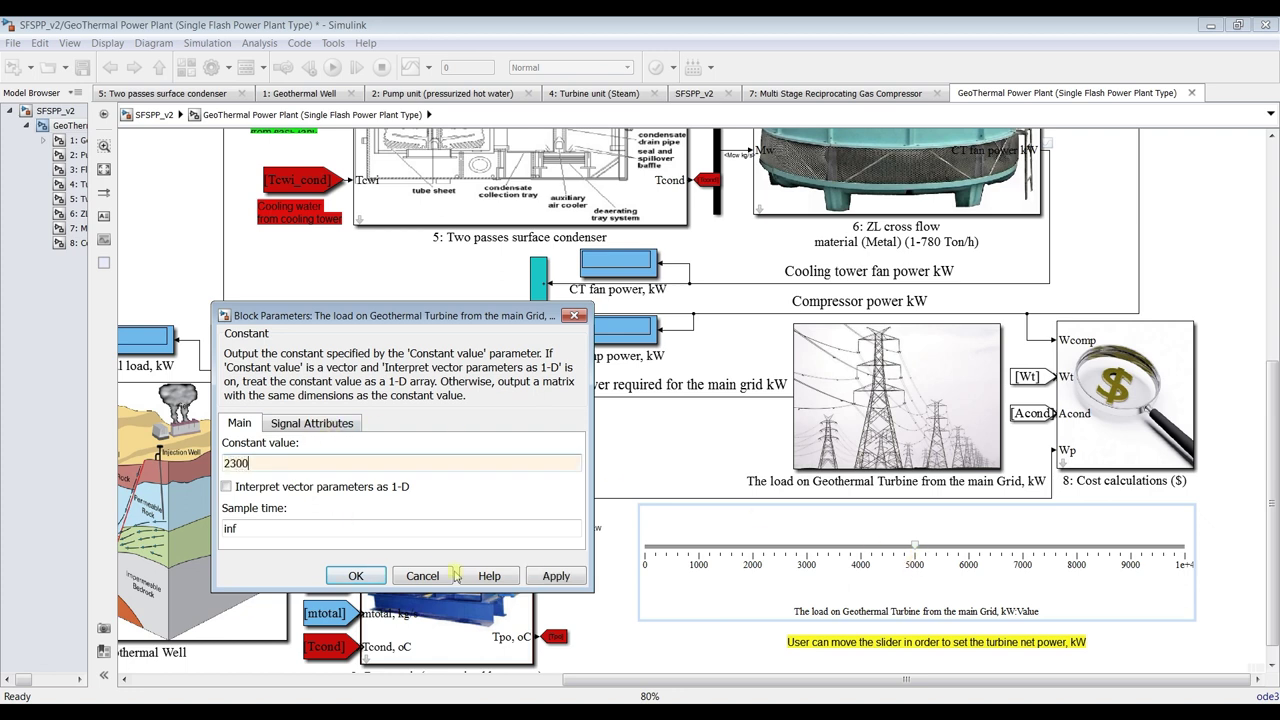
pyautogui.click(541, 577)
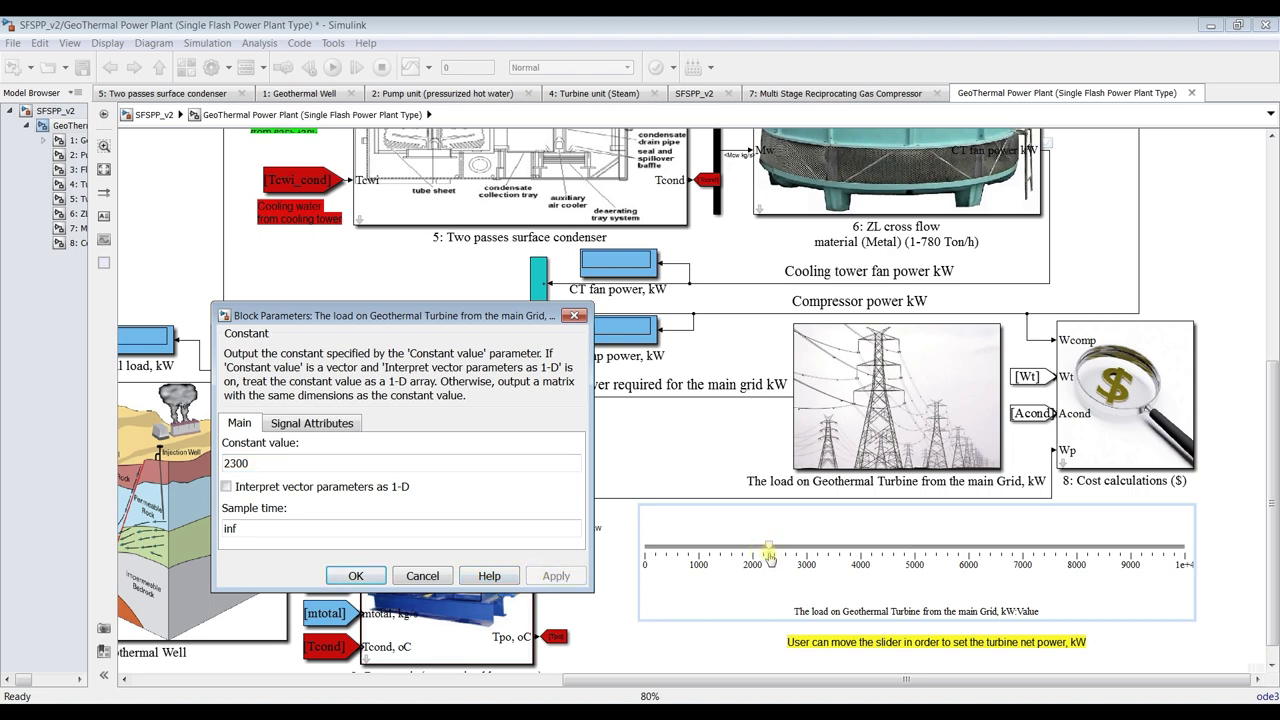
pyautogui.click(356, 576)
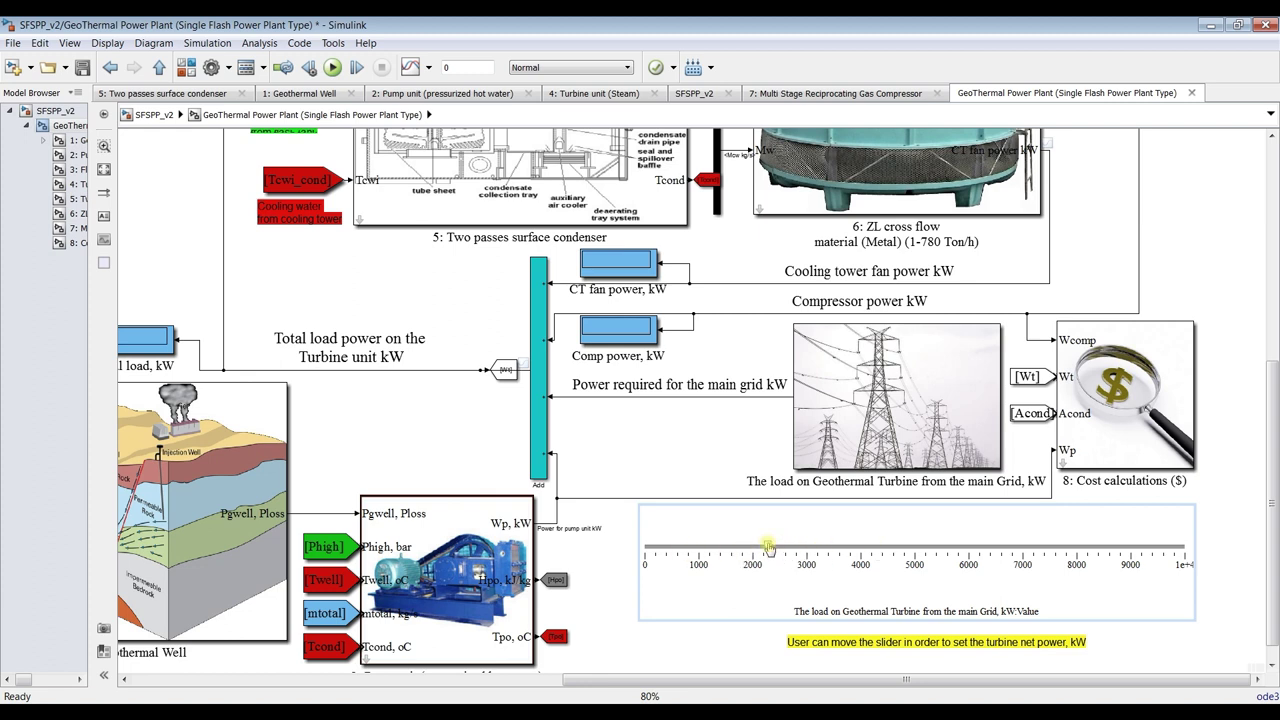
# Shift the main grid load slider to about 2111 kW and restore the block's constant value to 2300 kW
pyautogui.moveTo(768, 546)
pyautogui.mouseDown()
pyautogui.moveTo(790, 546)
pyautogui.moveTo(760, 546)
pyautogui.mouseUp()
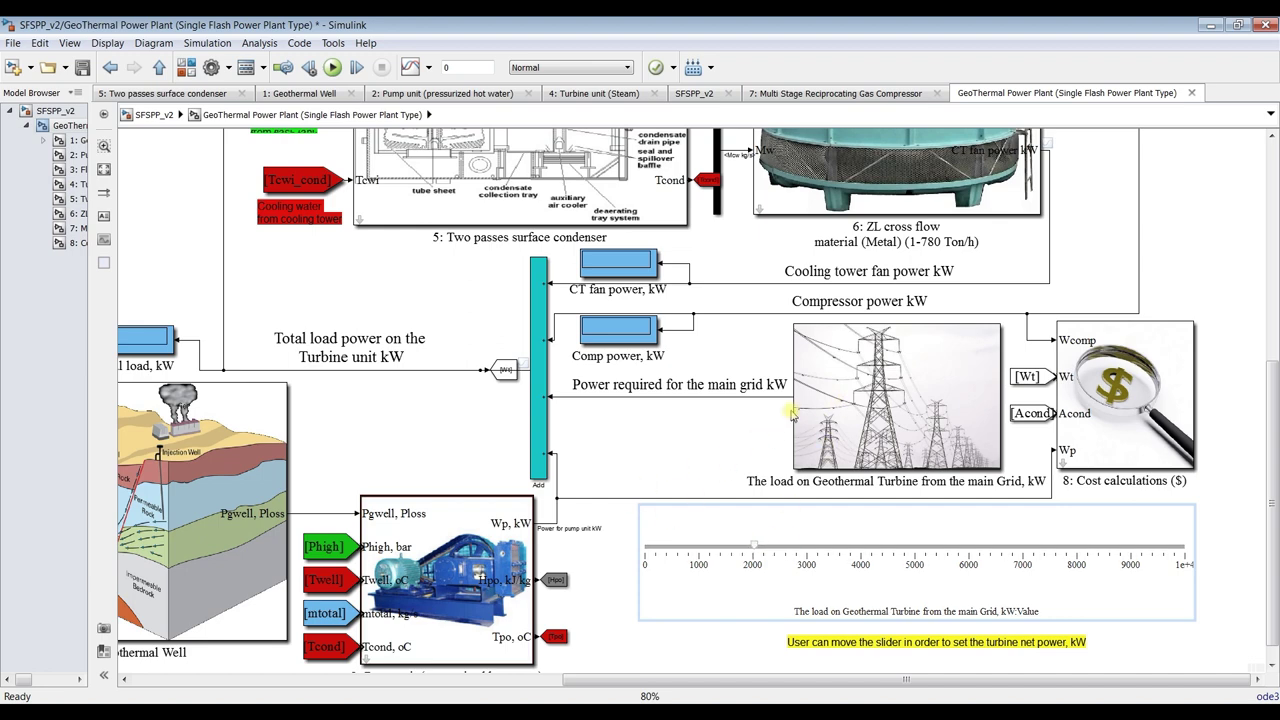
pyautogui.doubleClick(870, 411)
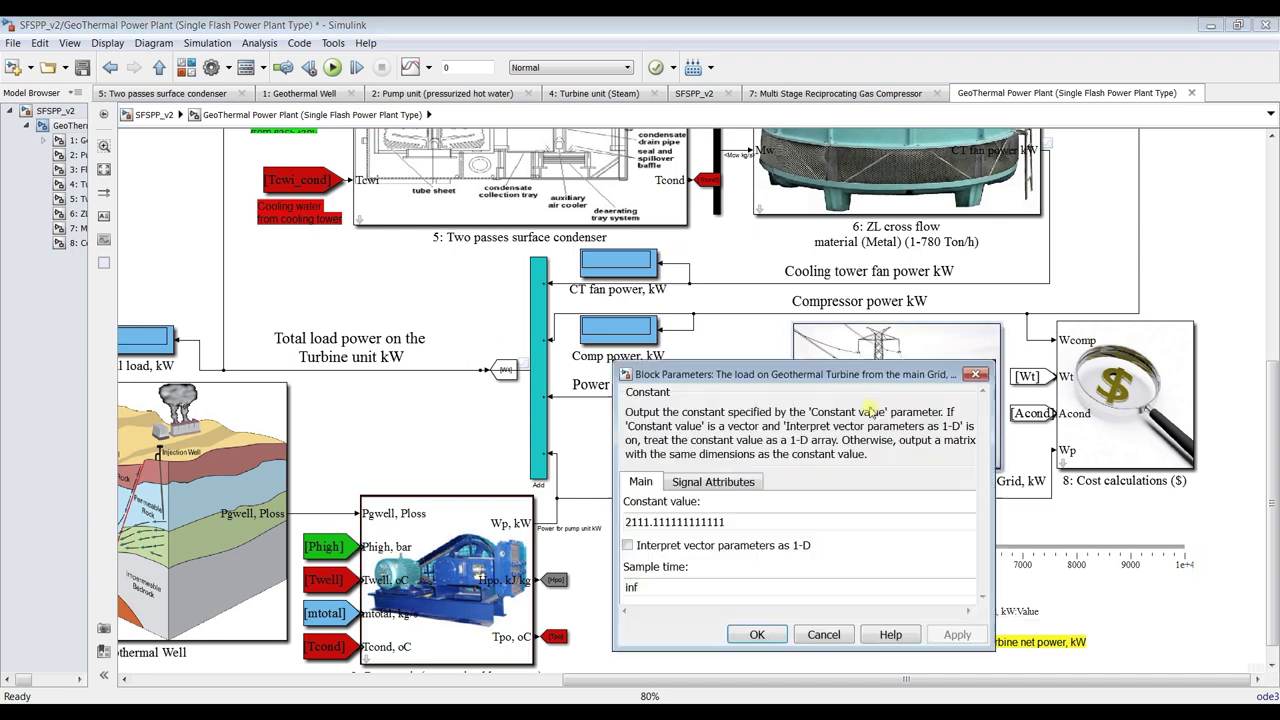
pyautogui.click(732, 524)
pyautogui.press('Return')
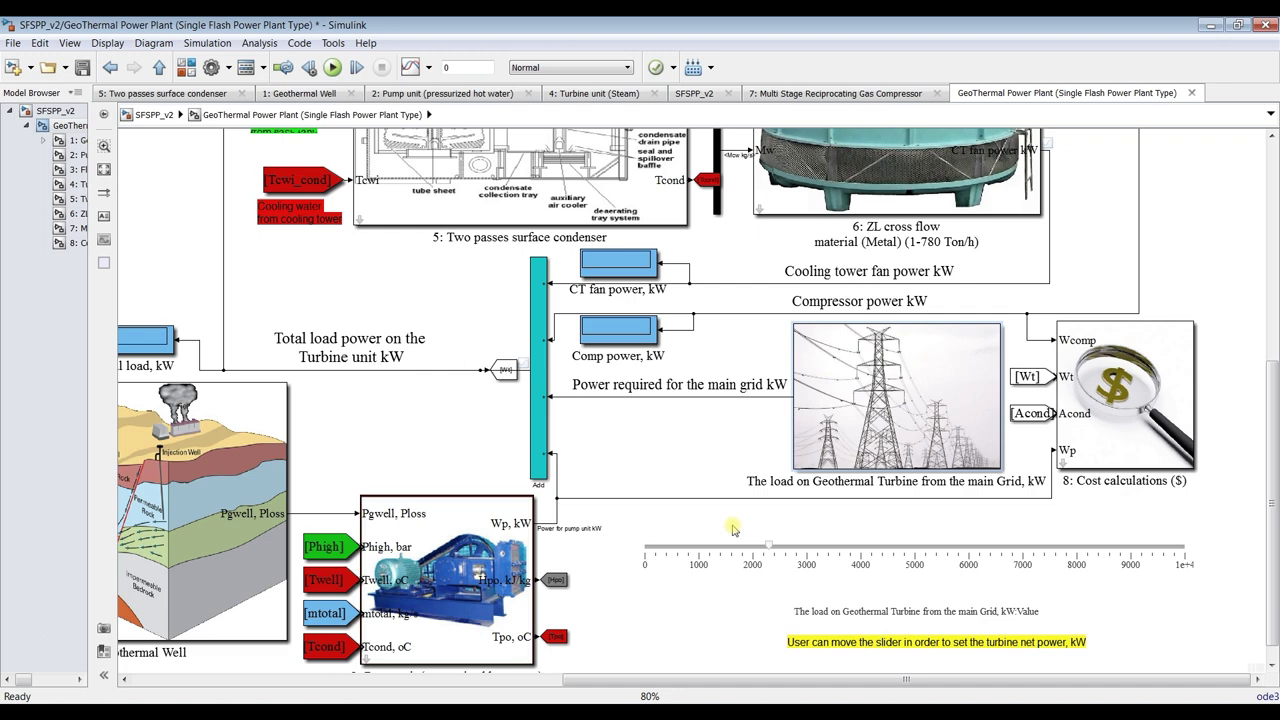
# Review the cost calculations block's interest rate, load factor, plant life time and investment cost parameters and accept them
pyautogui.doubleClick(1142, 382)
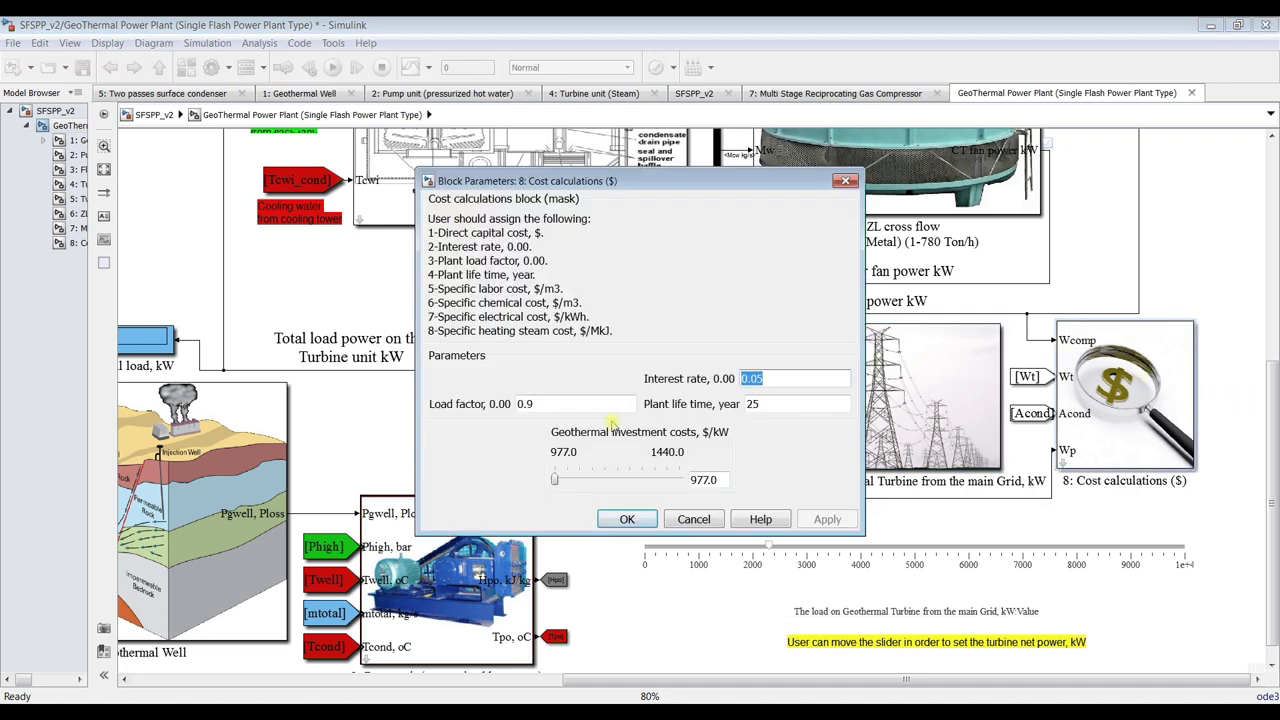
pyautogui.doubleClick(525, 404)
pyautogui.doubleClick(756, 404)
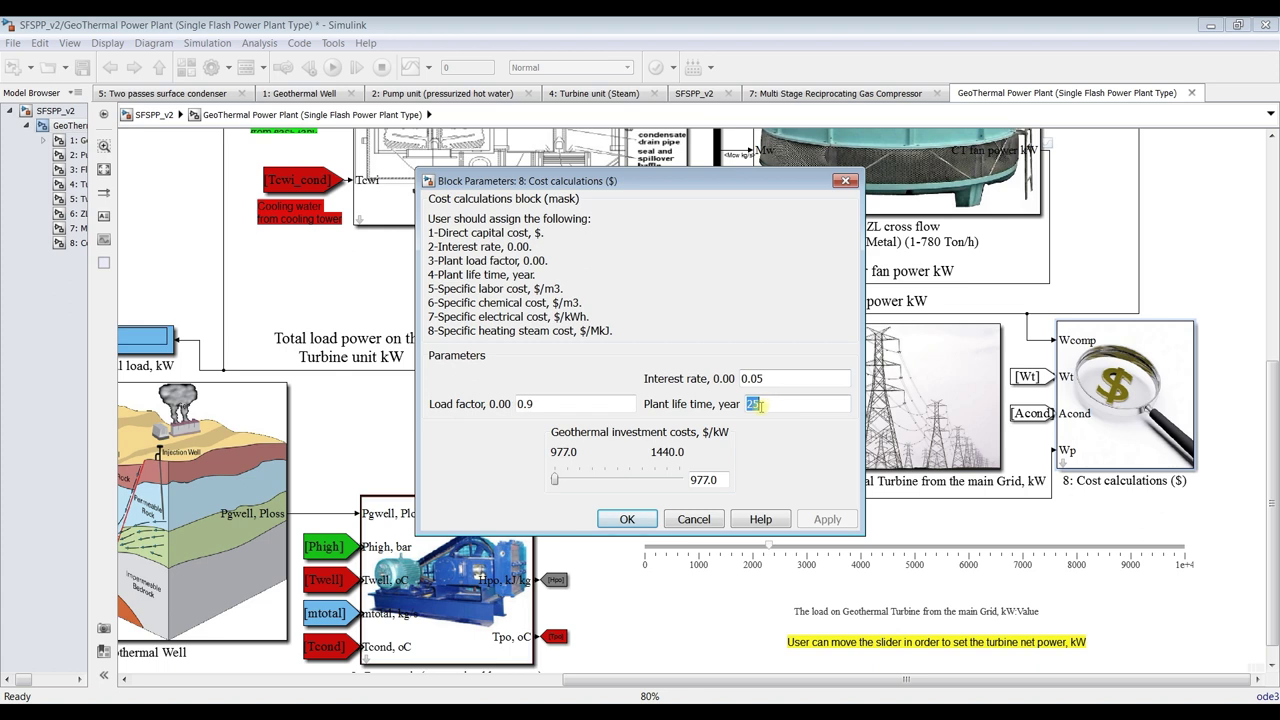
pyautogui.click(636, 520)
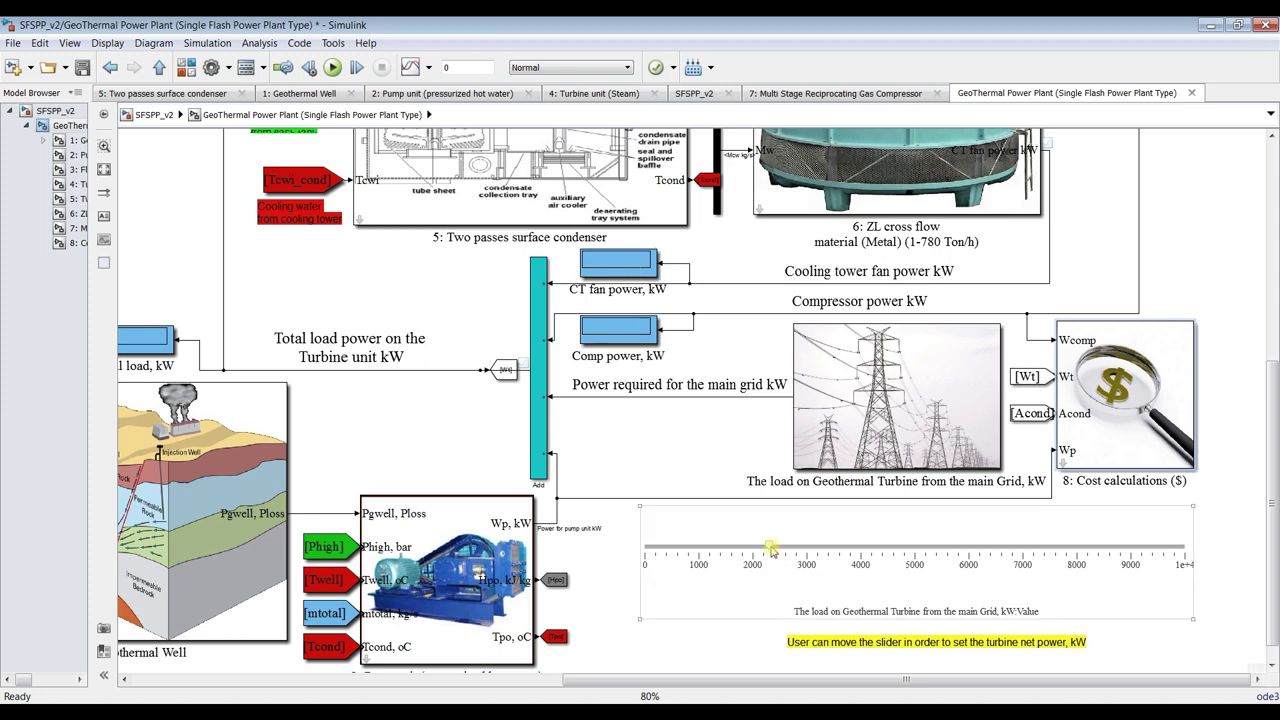
# Check the main grid load's slider position and constant value and accept the block parameters
pyautogui.moveTo(773, 552); pyautogui.dragTo(769, 549)
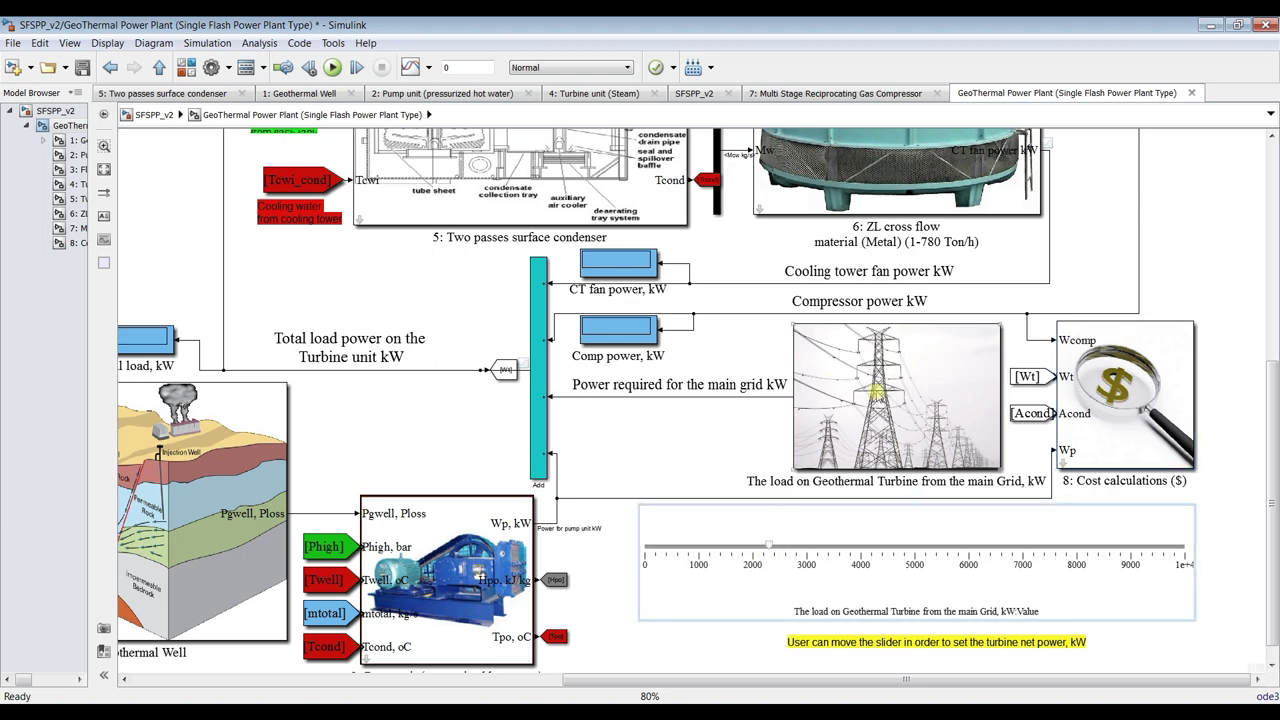
pyautogui.doubleClick(877, 393)
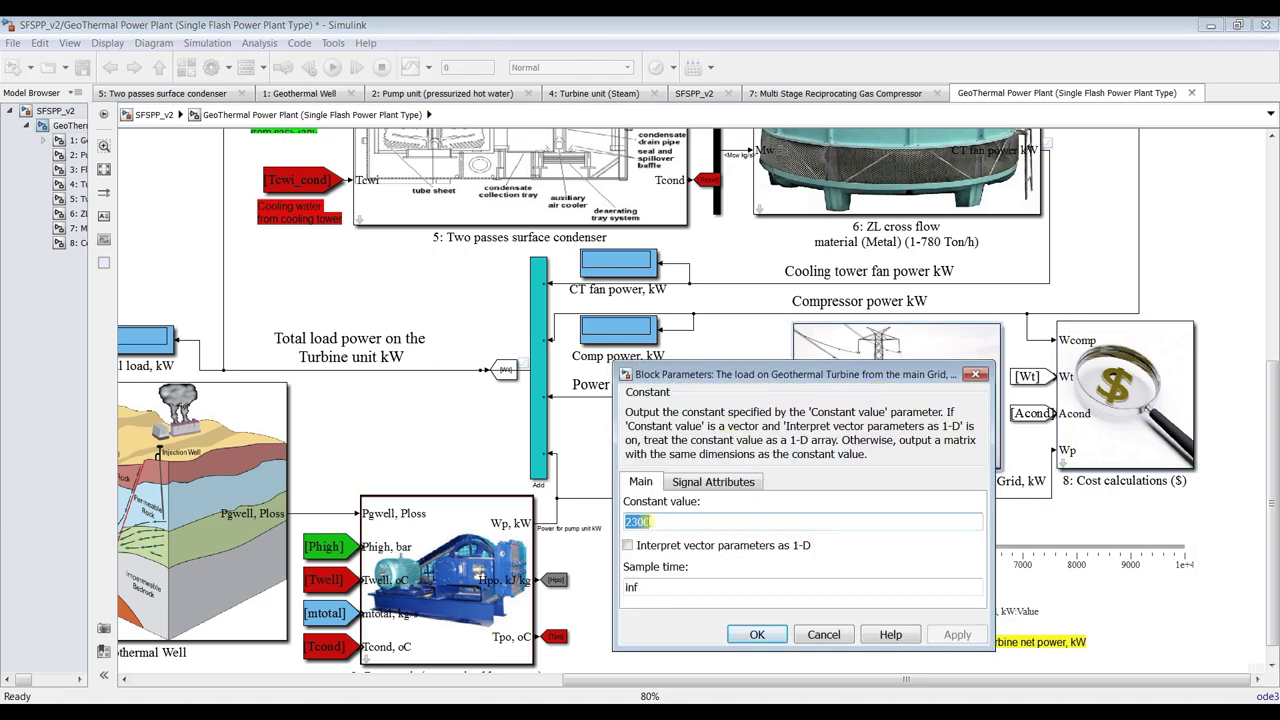
pyautogui.click(757, 636)
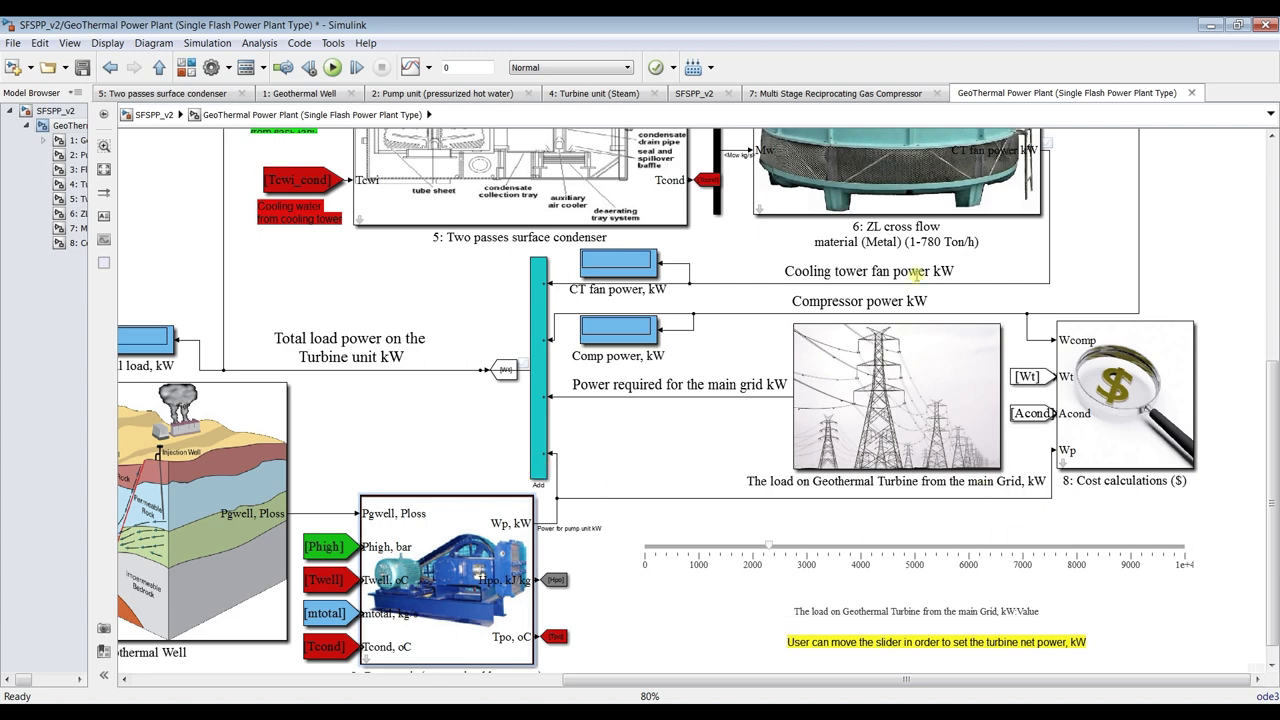
# Review the cross flow cooling tower's inlet air temperature, tube diameter and mass flow rate parameters
pyautogui.doubleClick(890, 178)
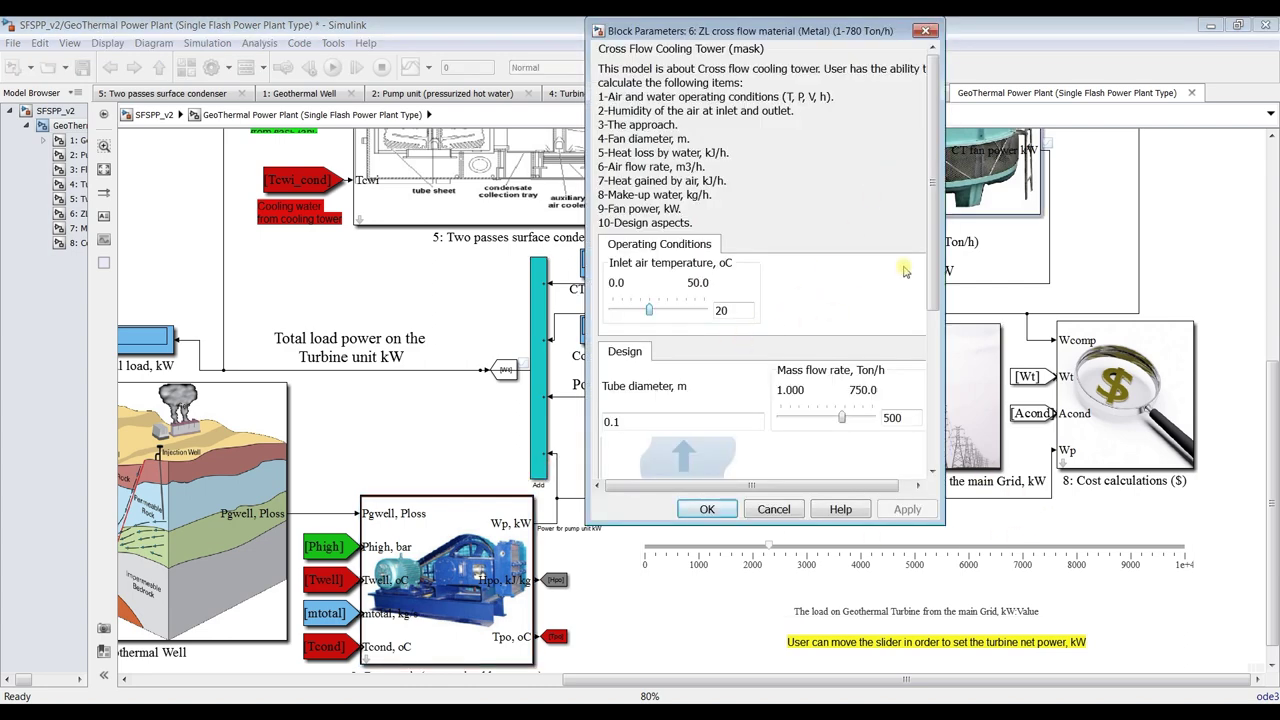
pyautogui.moveTo(932, 274); pyautogui.dragTo(932, 325)
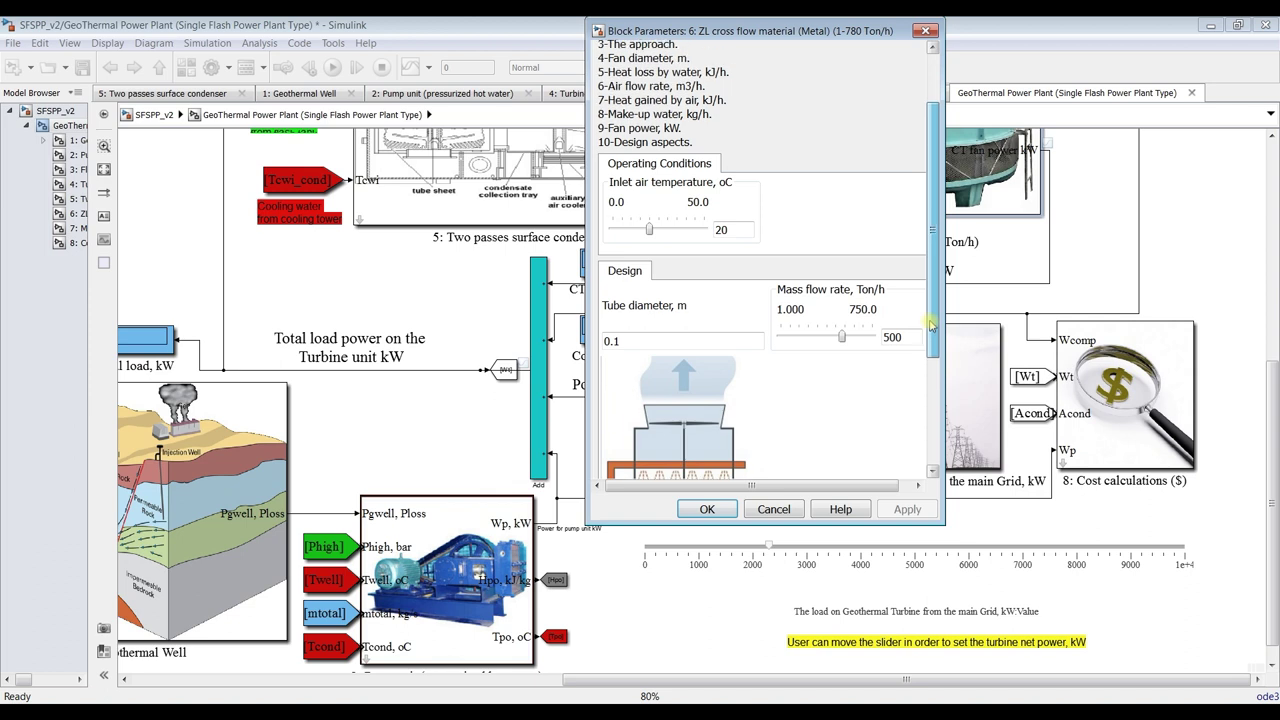
pyautogui.doubleClick(745, 229)
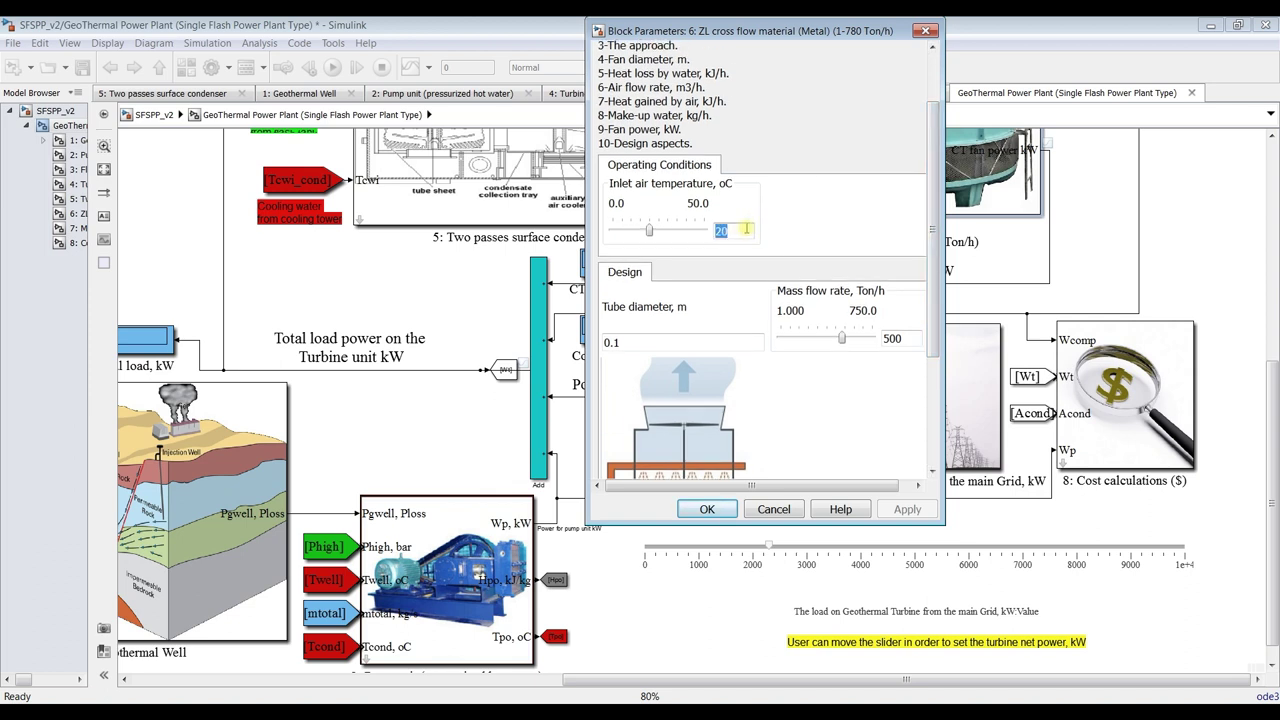
pyautogui.moveTo(930, 345); pyautogui.dragTo(928, 378)
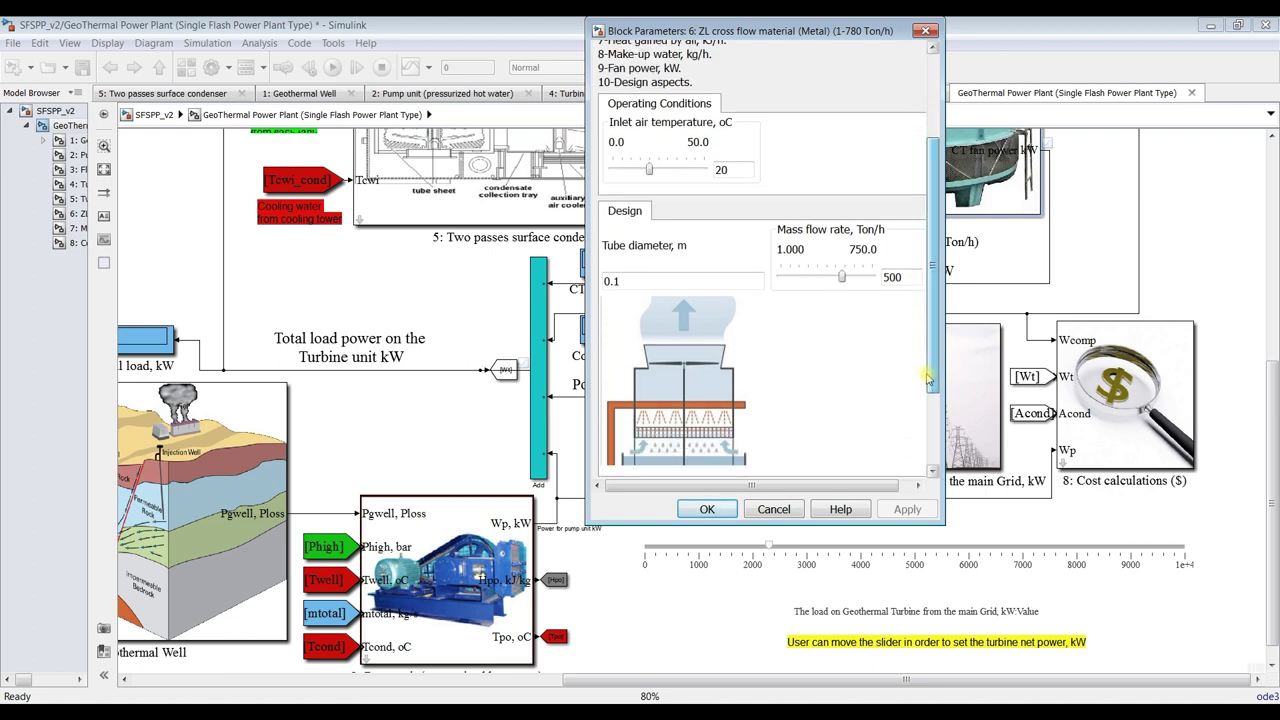
pyautogui.doubleClick(892, 277)
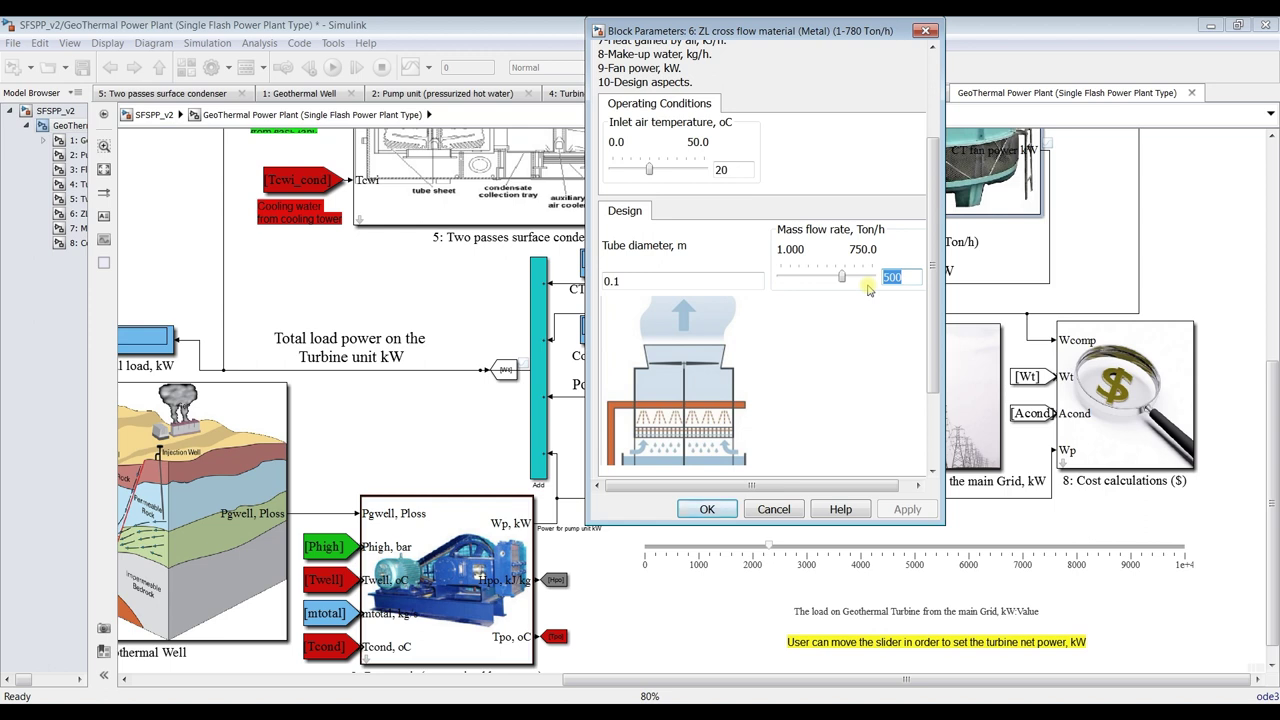
# Lower the cooling tower's mass flow rate to about 121 Ton/h, reset it to 500 Ton/h and apply the value
pyautogui.moveTo(842, 279); pyautogui.dragTo(795, 280)
pyautogui.doubleClick(899, 279)
pyautogui.click(898, 277)
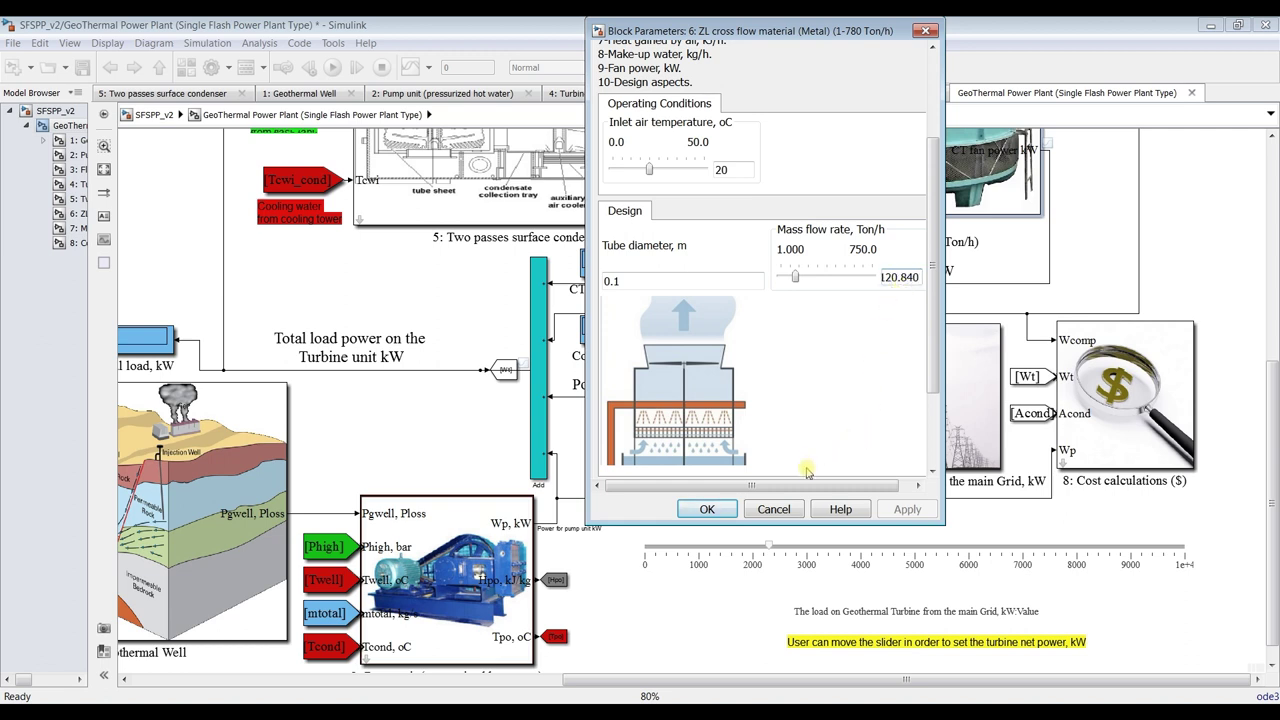
pyautogui.press('BackSpace')
pyautogui.press('BackSpace')
pyautogui.press('BackSpace')
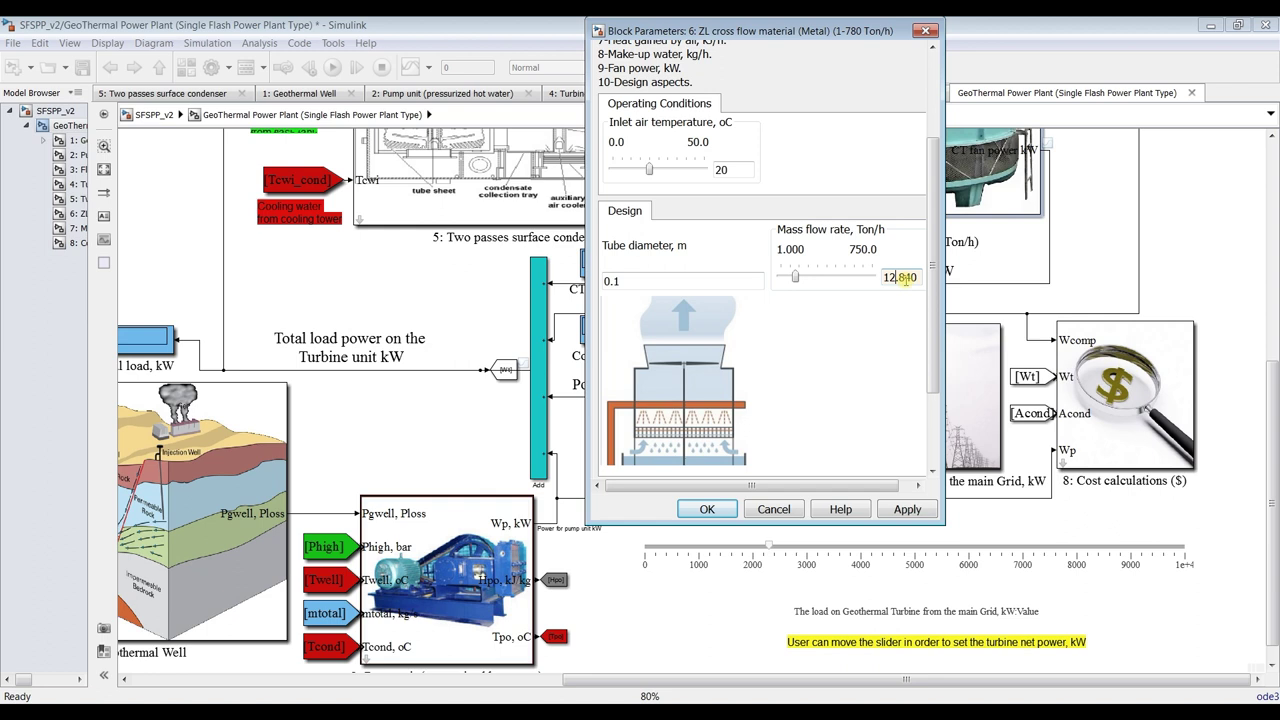
pyautogui.press('Delete')
pyautogui.press('Delete')
pyautogui.press('Delete')
pyautogui.write('500')
pyautogui.click(903, 511)
pyautogui.click(903, 511)
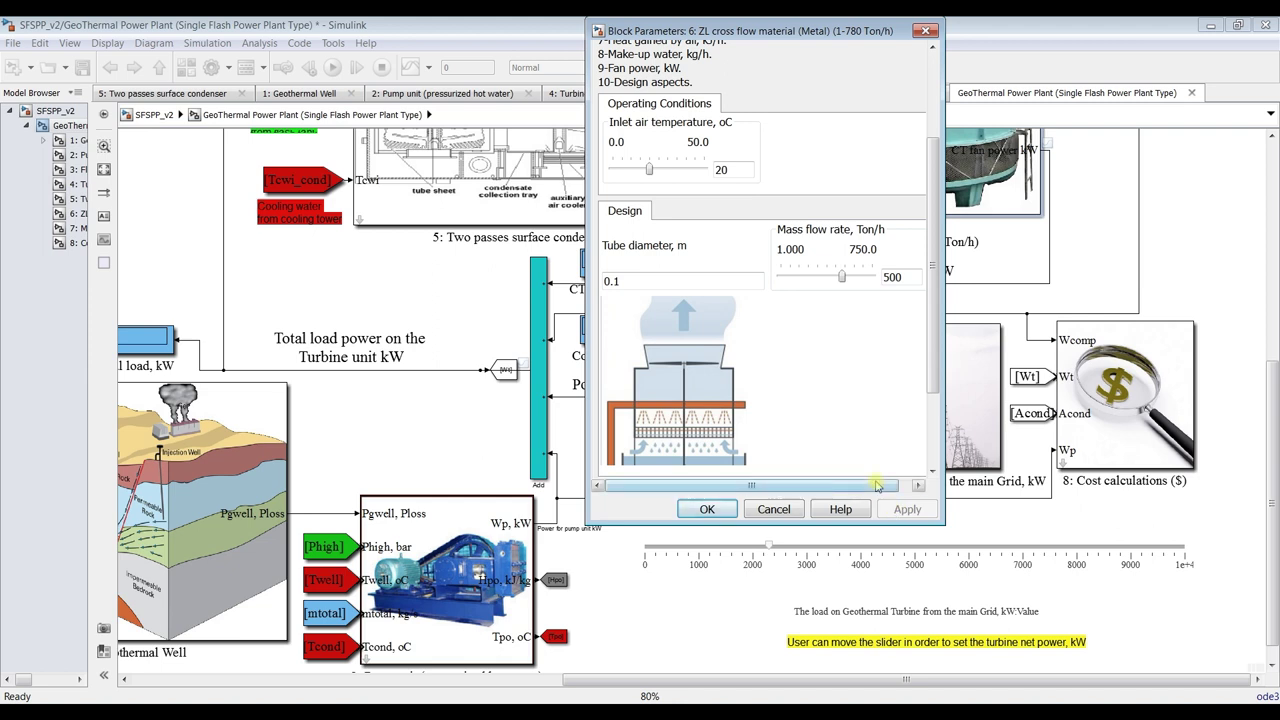
# Check the cooling tower effectiveness under the performance parameters and accept the cooling tower settings
pyautogui.scroll(-3, 932, 478)
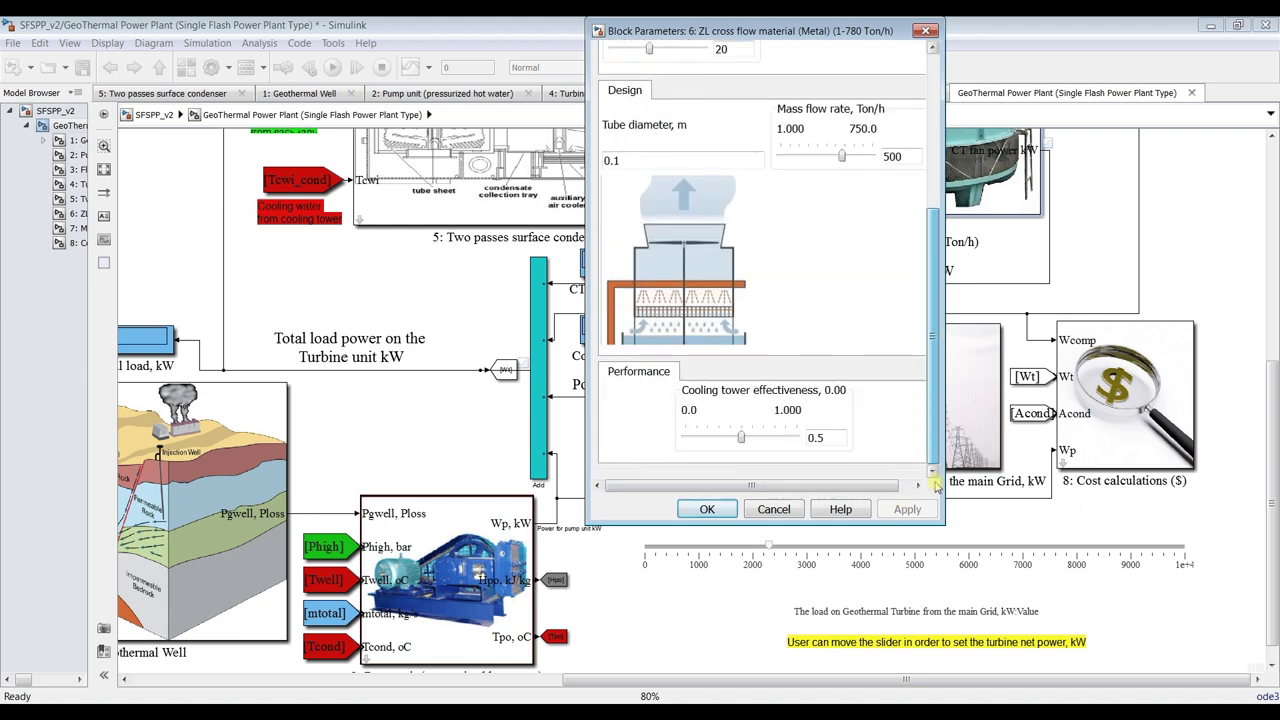
pyautogui.doubleClick(827, 437)
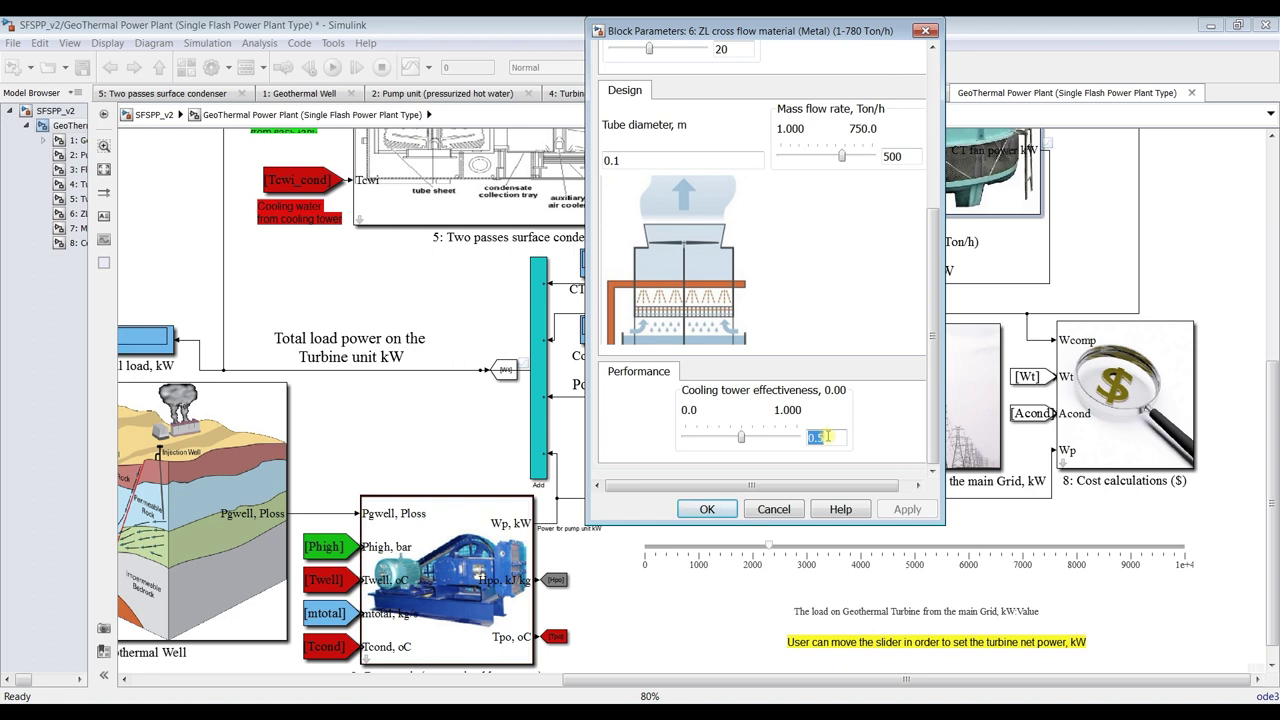
pyautogui.click(705, 509)
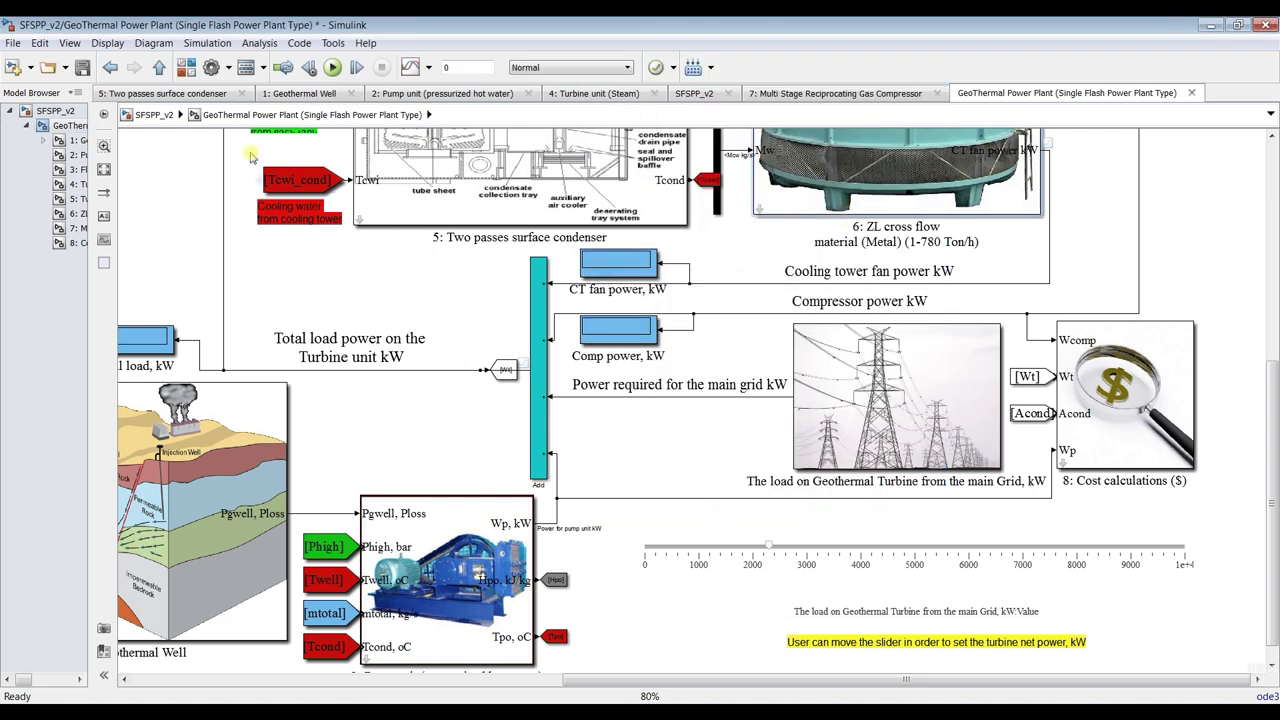
# View the block parameters of the flash cyclone separation tank and close them without making changes
pyautogui.click(104, 169)
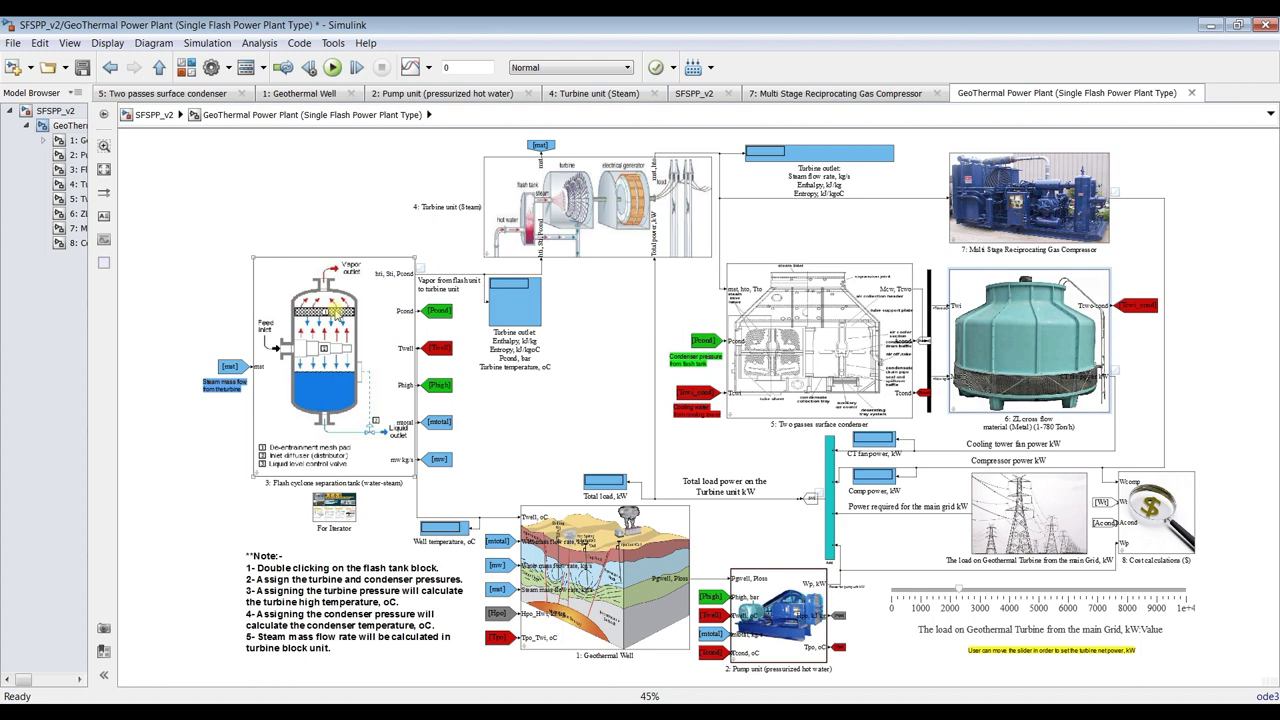
pyautogui.doubleClick(335, 313)
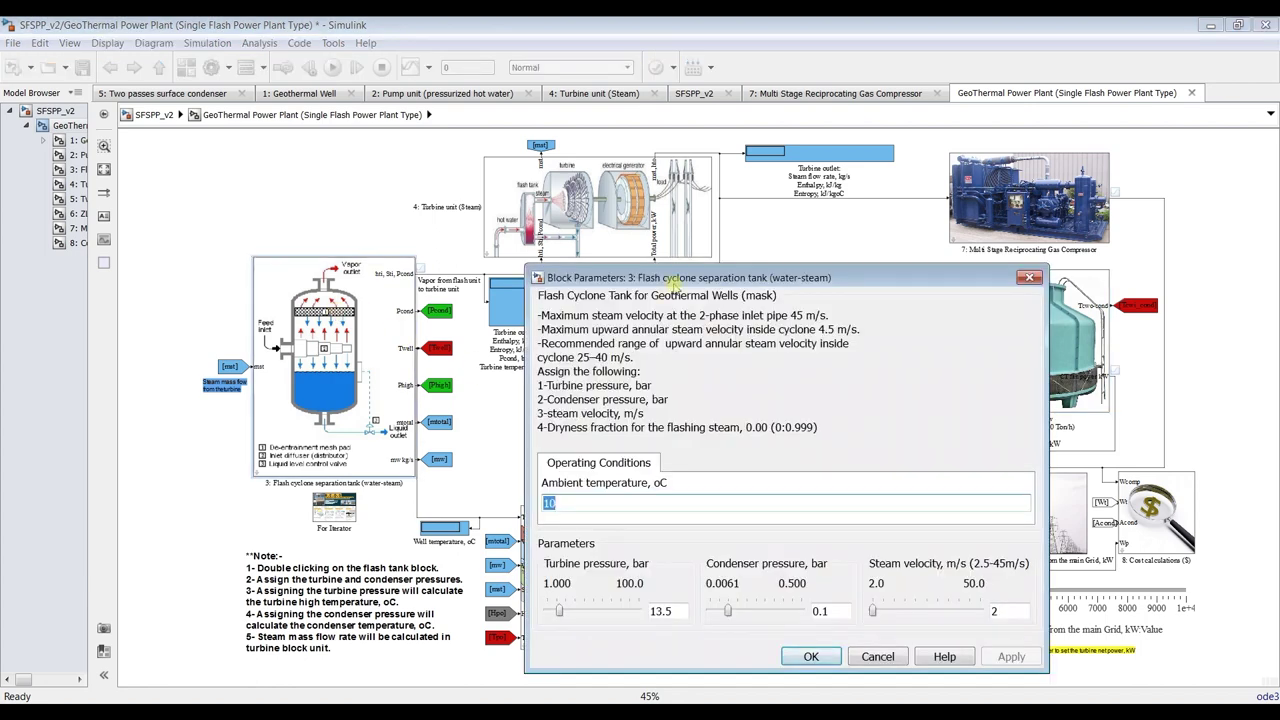
pyautogui.click(1030, 277)
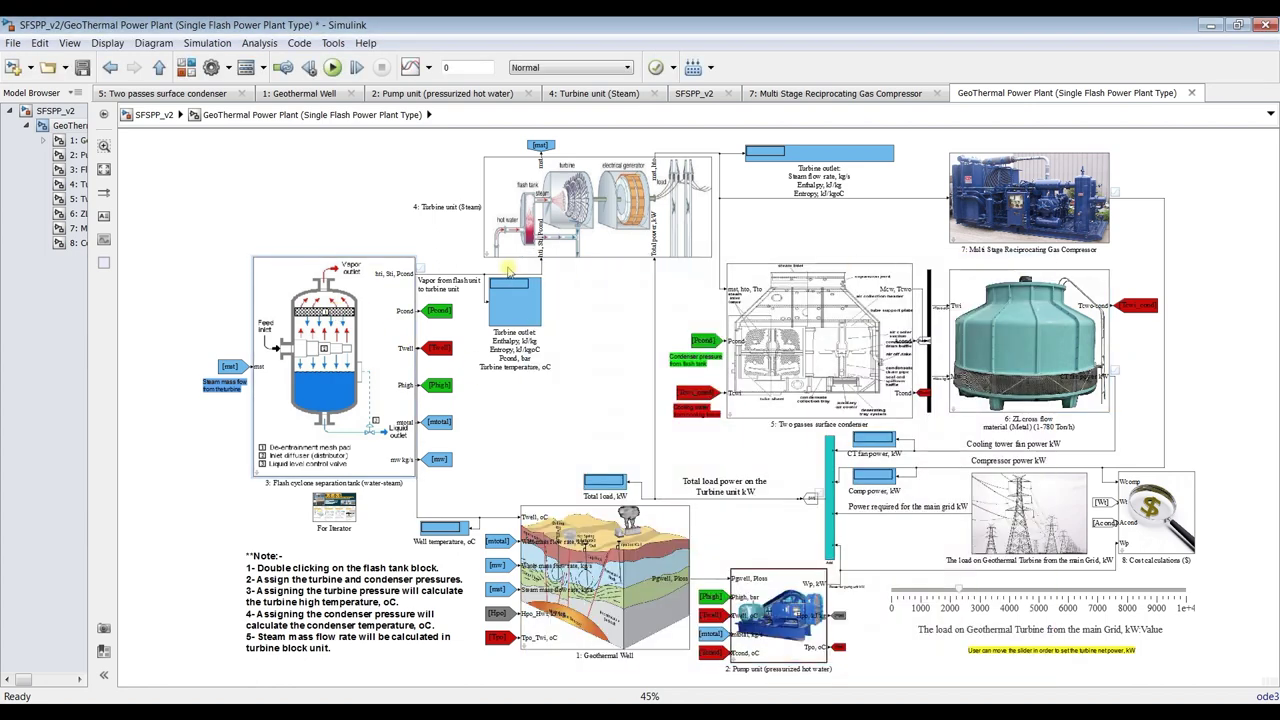
pyautogui.scroll(-1, 606, 450)
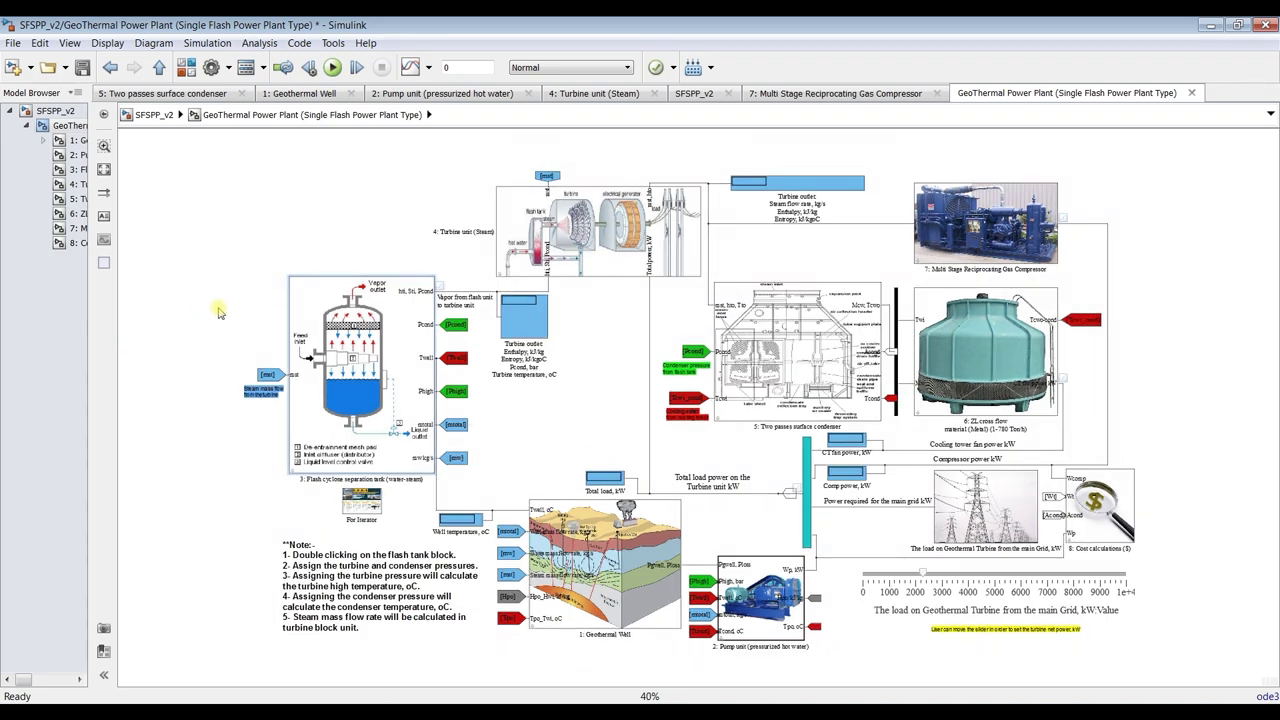
pyautogui.scroll(4, 330, 367)
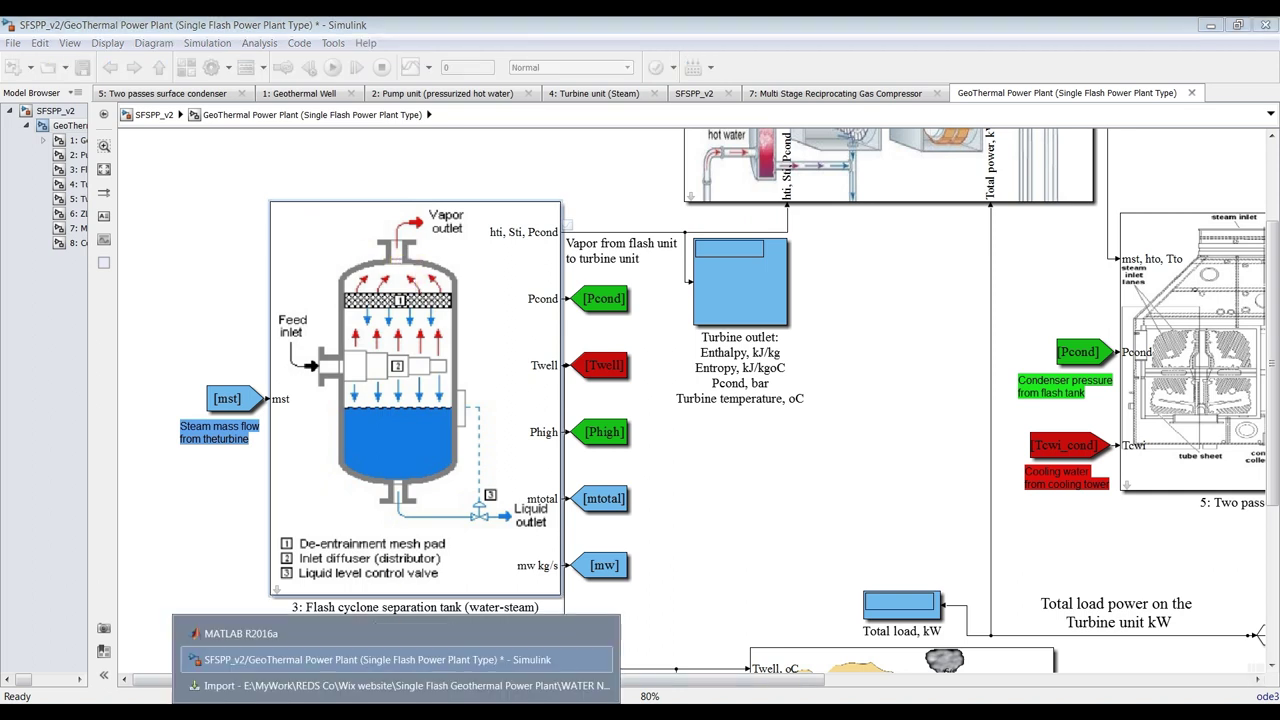
# Switch to the MATLAB import window showing WATER NEW DATA ASHREA2.xlsx and browse the pressure column of the Sat liquid sheet
pyautogui.click(400, 686)
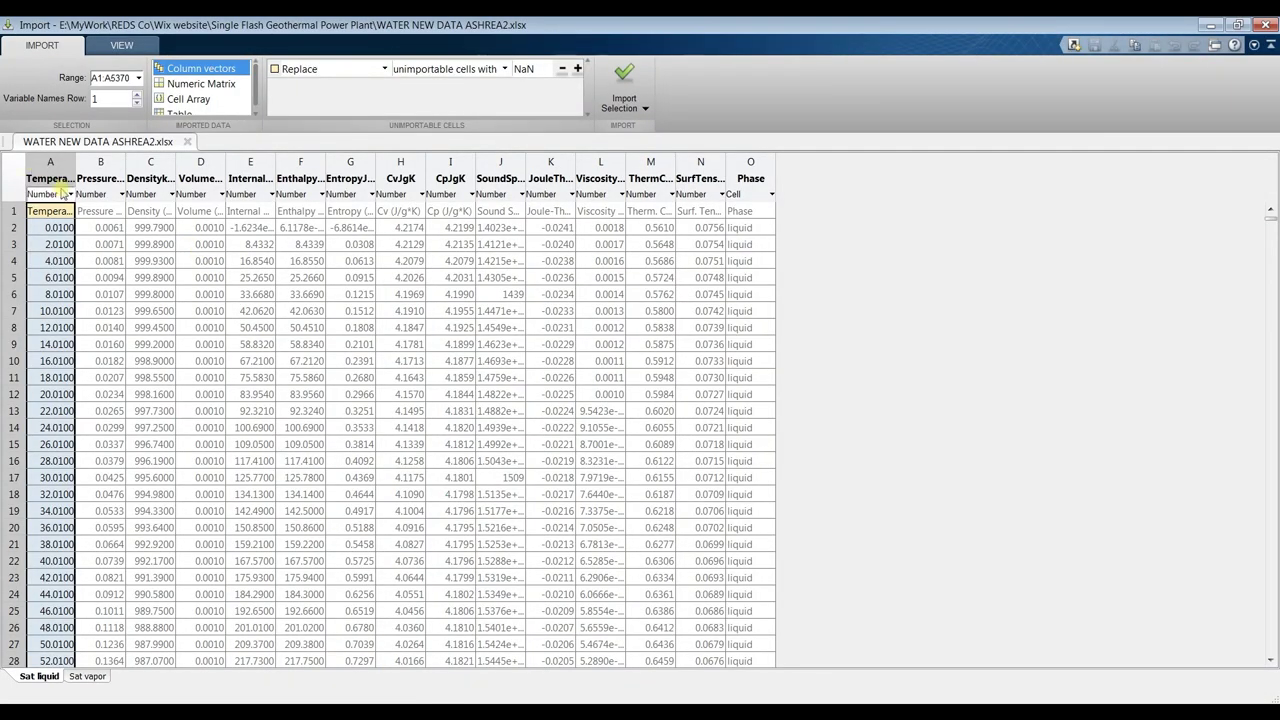
pyautogui.click(112, 160)
pyautogui.scroll(-10, 110, 282)
pyautogui.scroll(10, 110, 282)
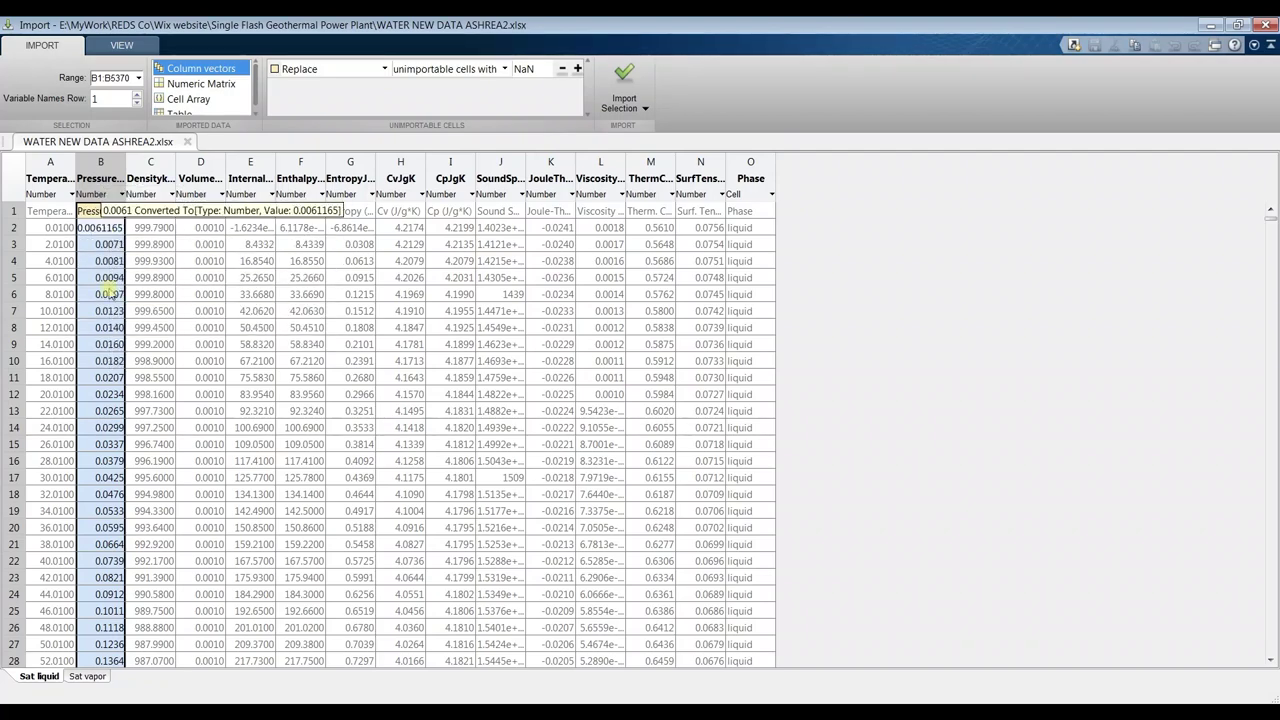
pyautogui.scroll(-5, 109, 300)
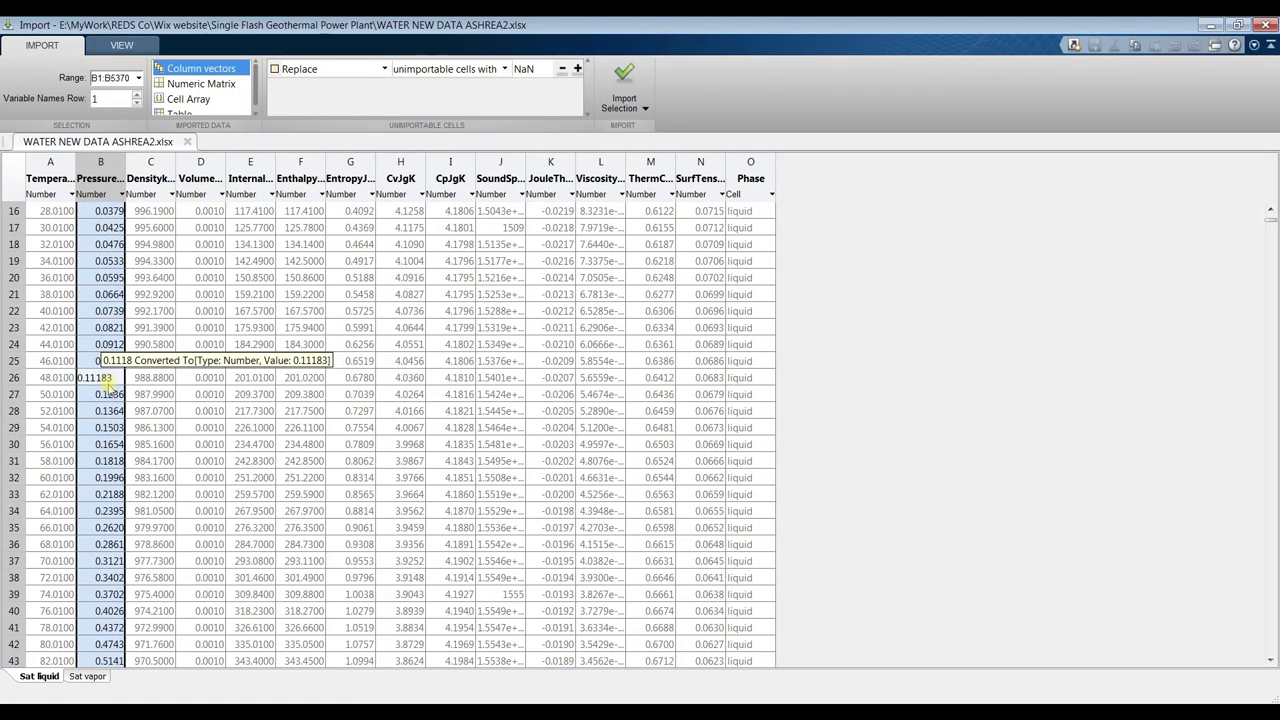
pyautogui.scroll(-13, 108, 380)
pyautogui.scroll(-8, 108, 410)
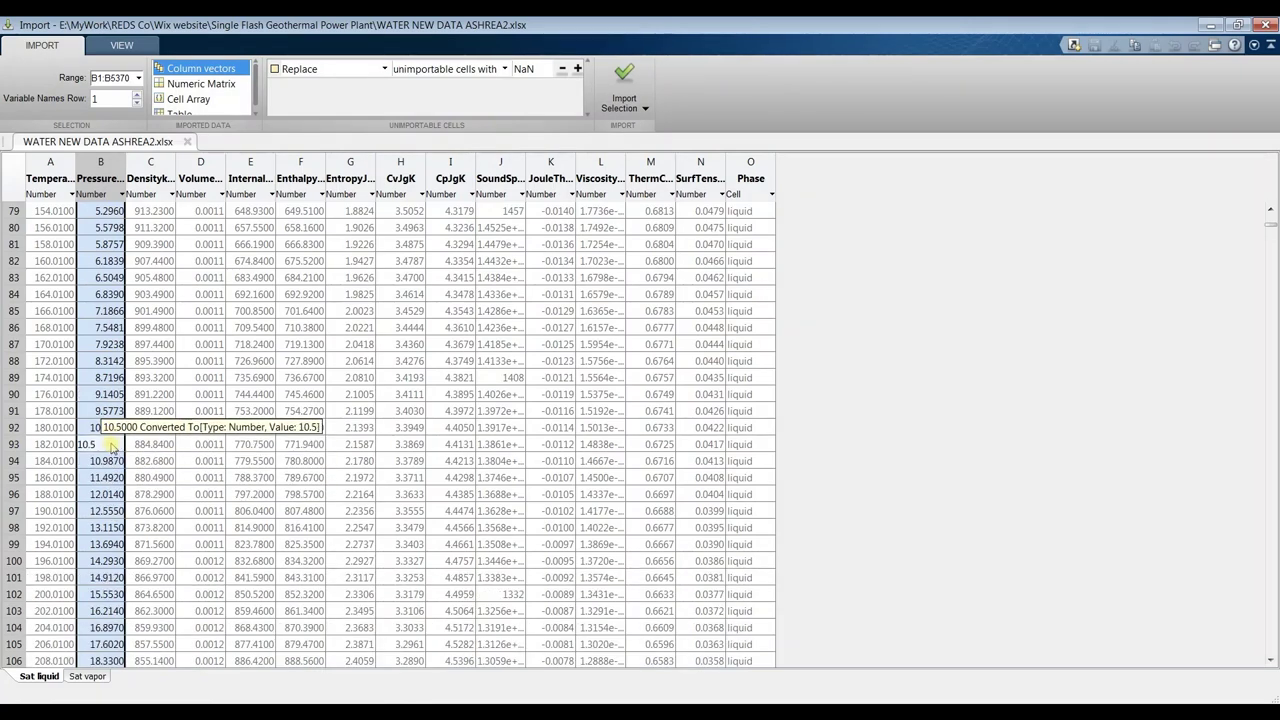
# Compare the saturated liquid pressure and temperature in row 95 of the water property data
pyautogui.click(14, 478)
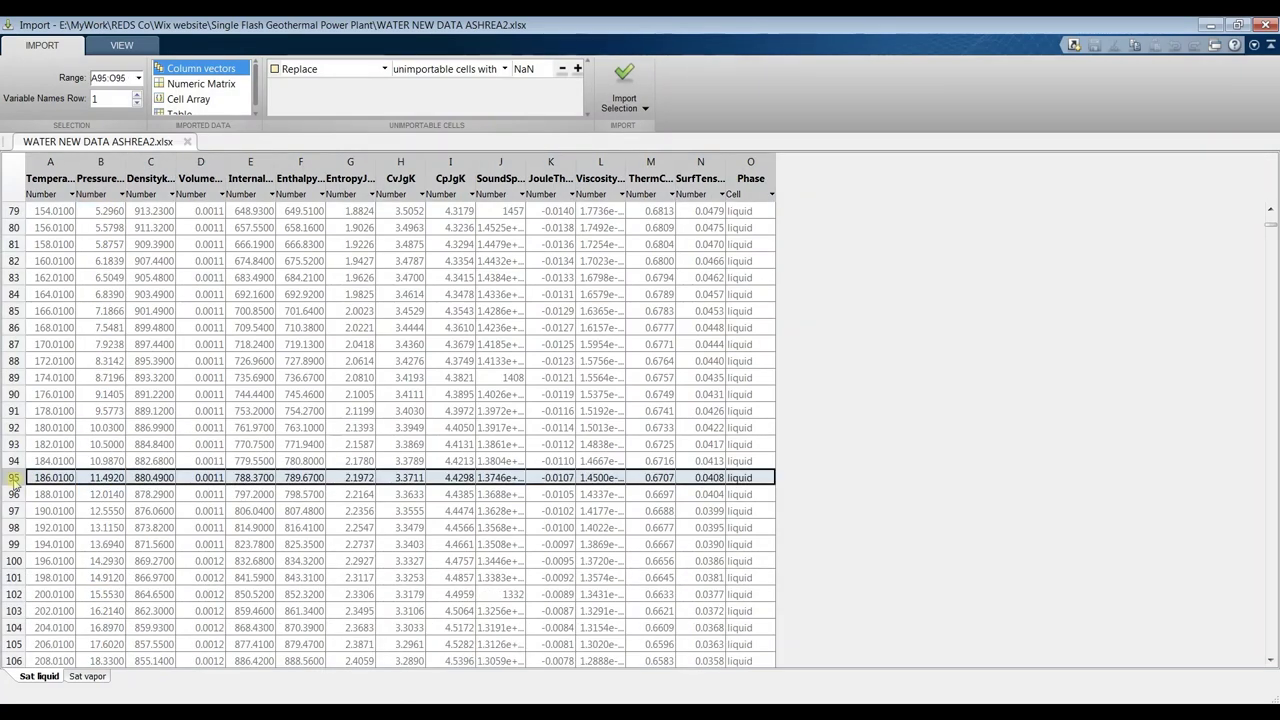
pyautogui.click(72, 478)
pyautogui.click(104, 479)
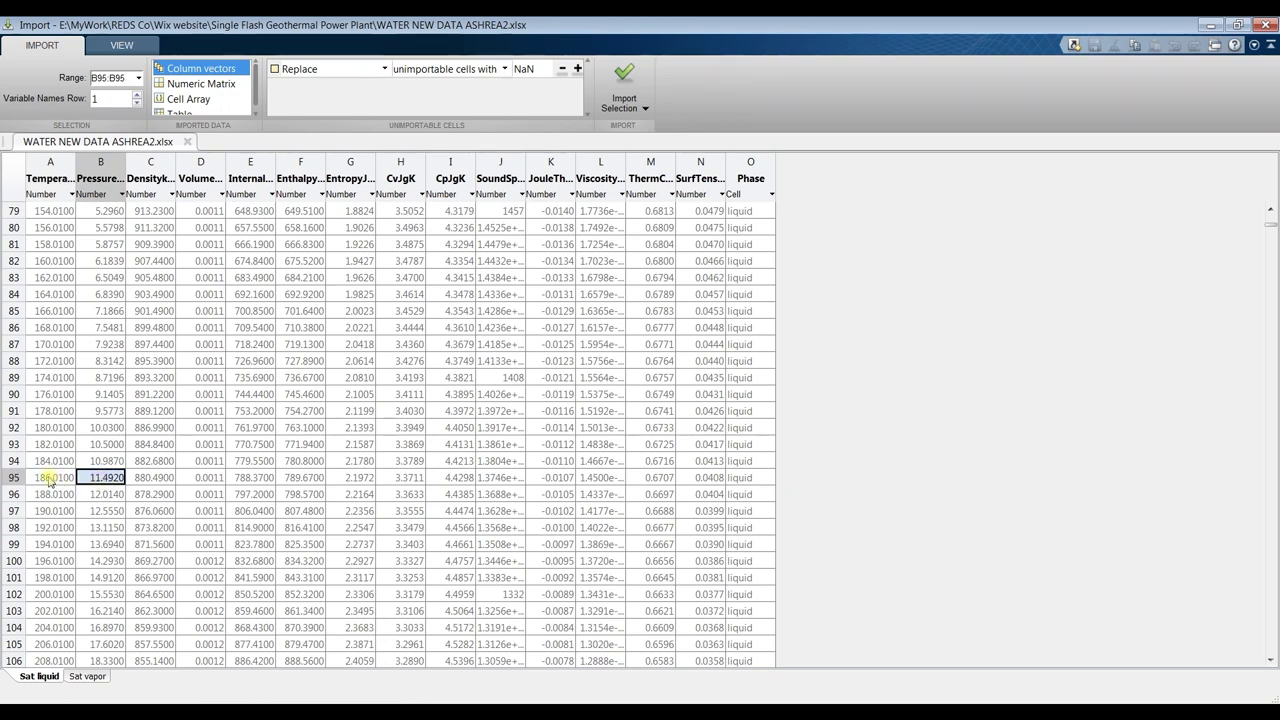
pyautogui.click(50, 478)
pyautogui.click(103, 479)
# Look up the temperature that corresponds to the saturated liquid pressure in row 98
pyautogui.scroll(-2, 110, 528)
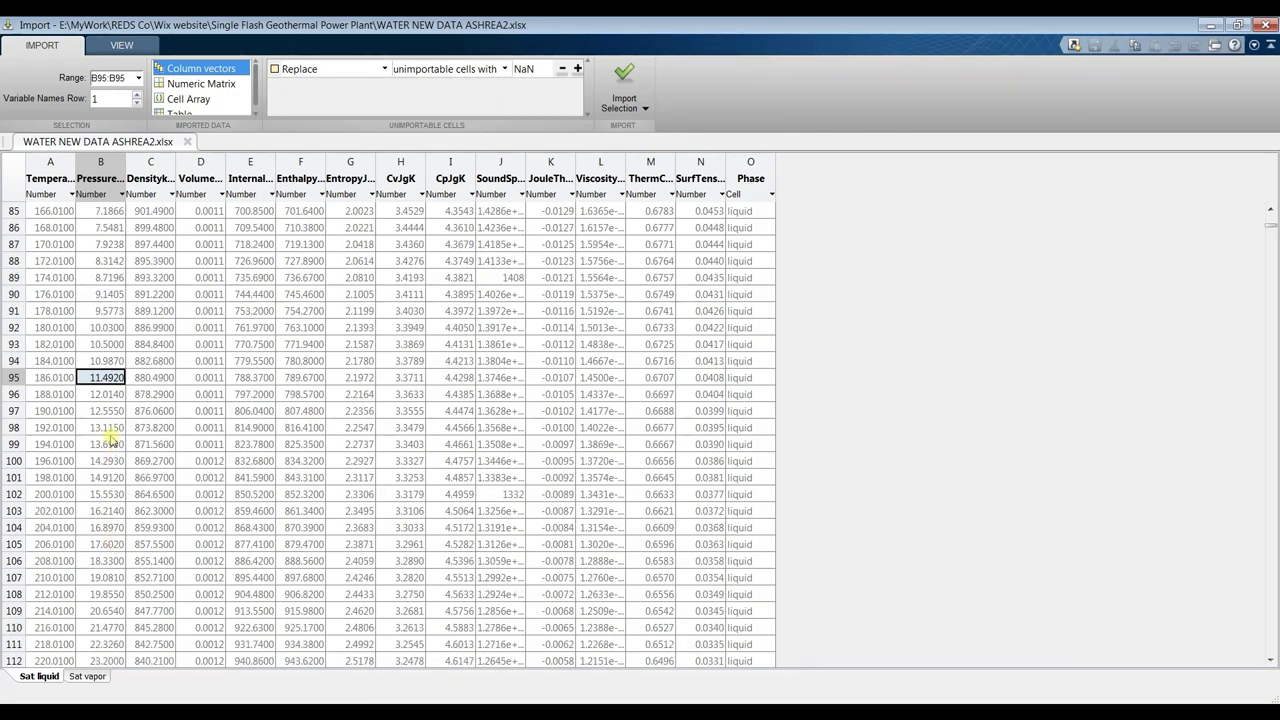
pyautogui.click(101, 430)
pyautogui.click(14, 428)
pyautogui.moveTo(52, 429)
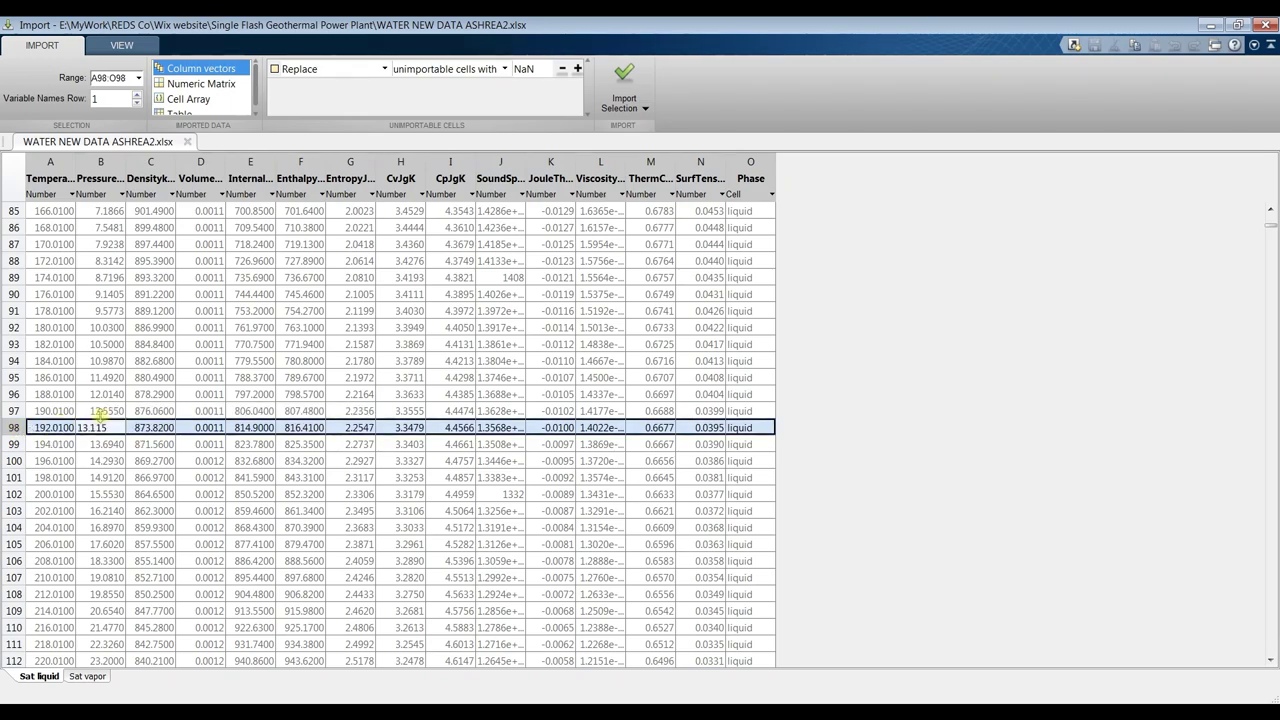
# Find the condenser-range pressure near 0.1 bar in the Sat liquid data and highlight row 25
pyautogui.scroll(16, 104, 370)
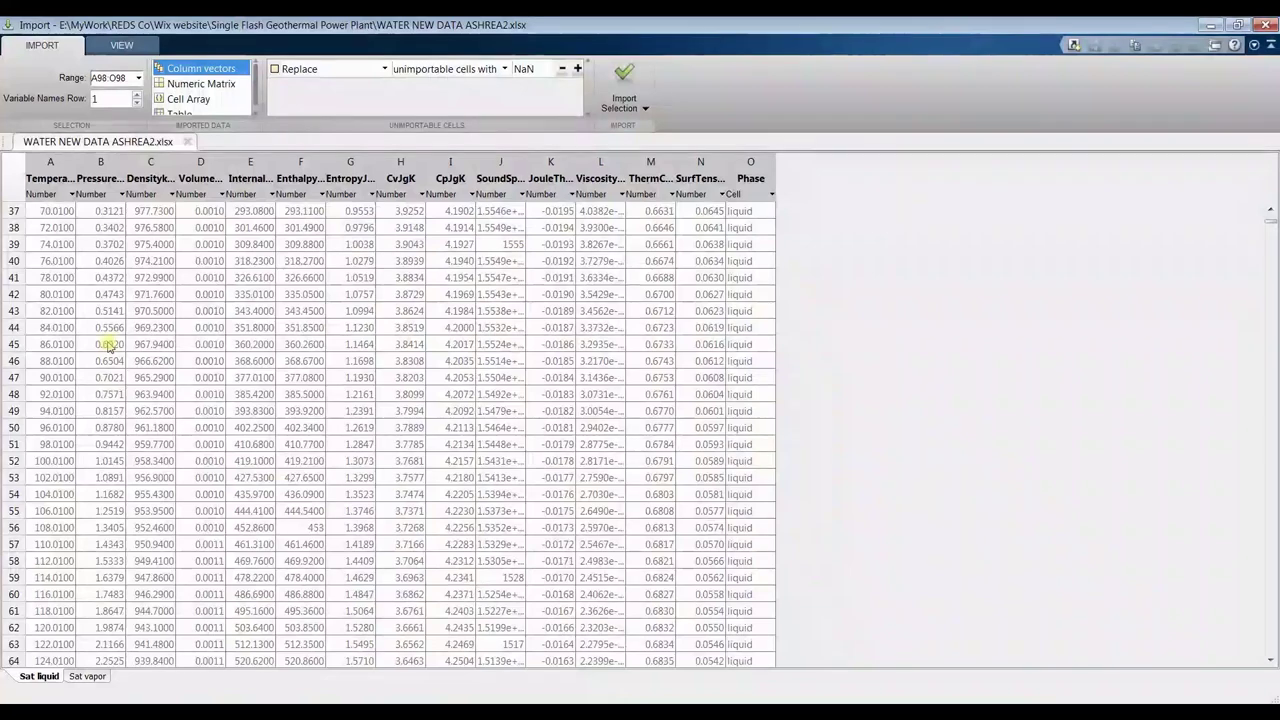
pyautogui.scroll(5, 108, 300)
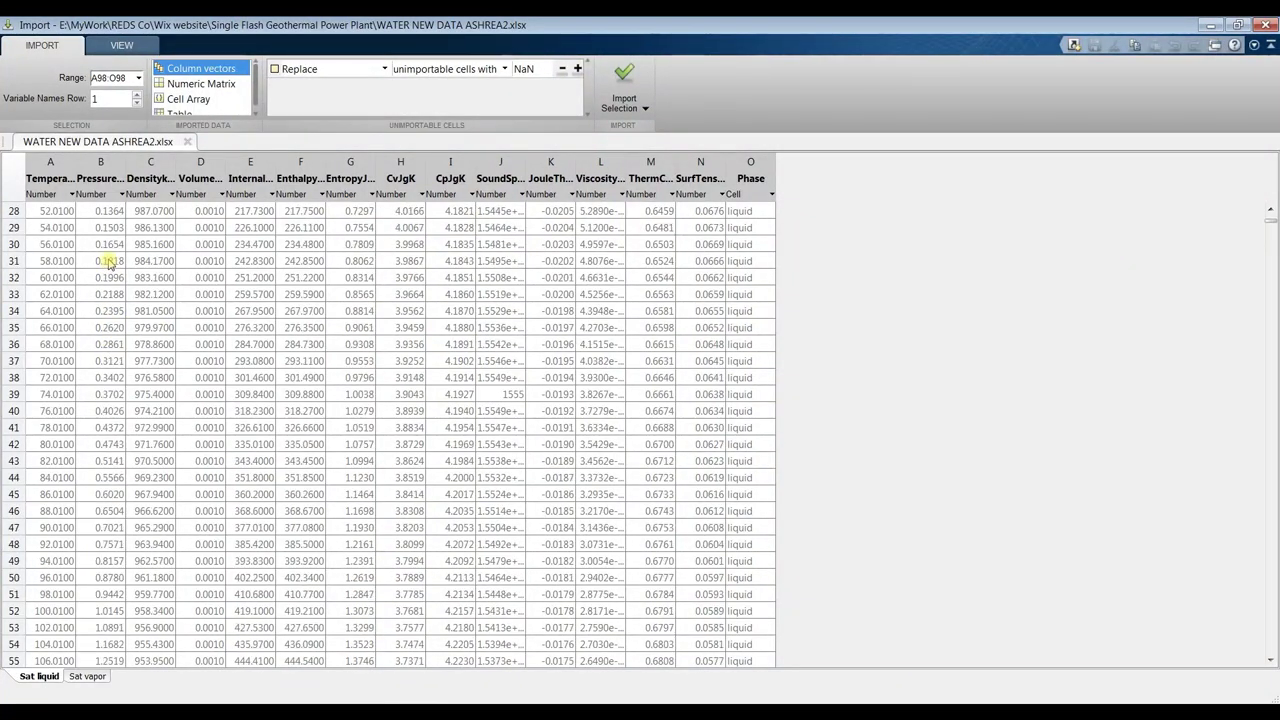
pyautogui.scroll(1, 108, 245)
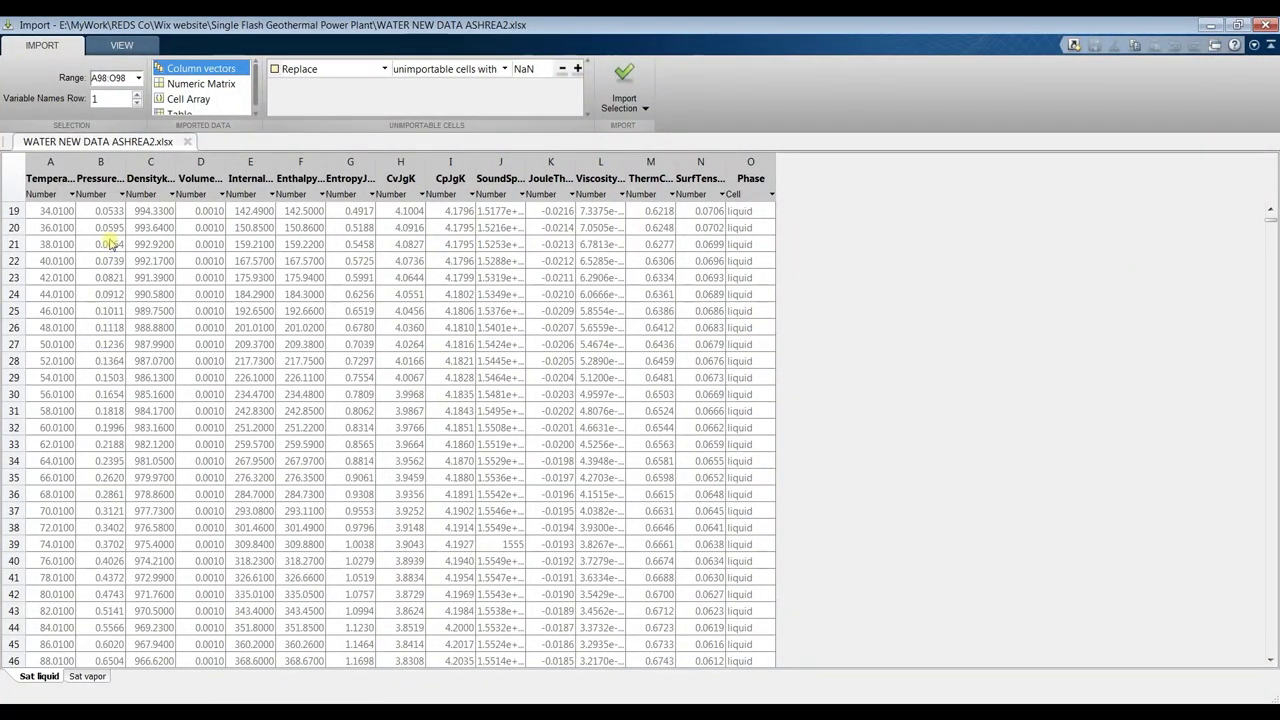
pyautogui.click(15, 311)
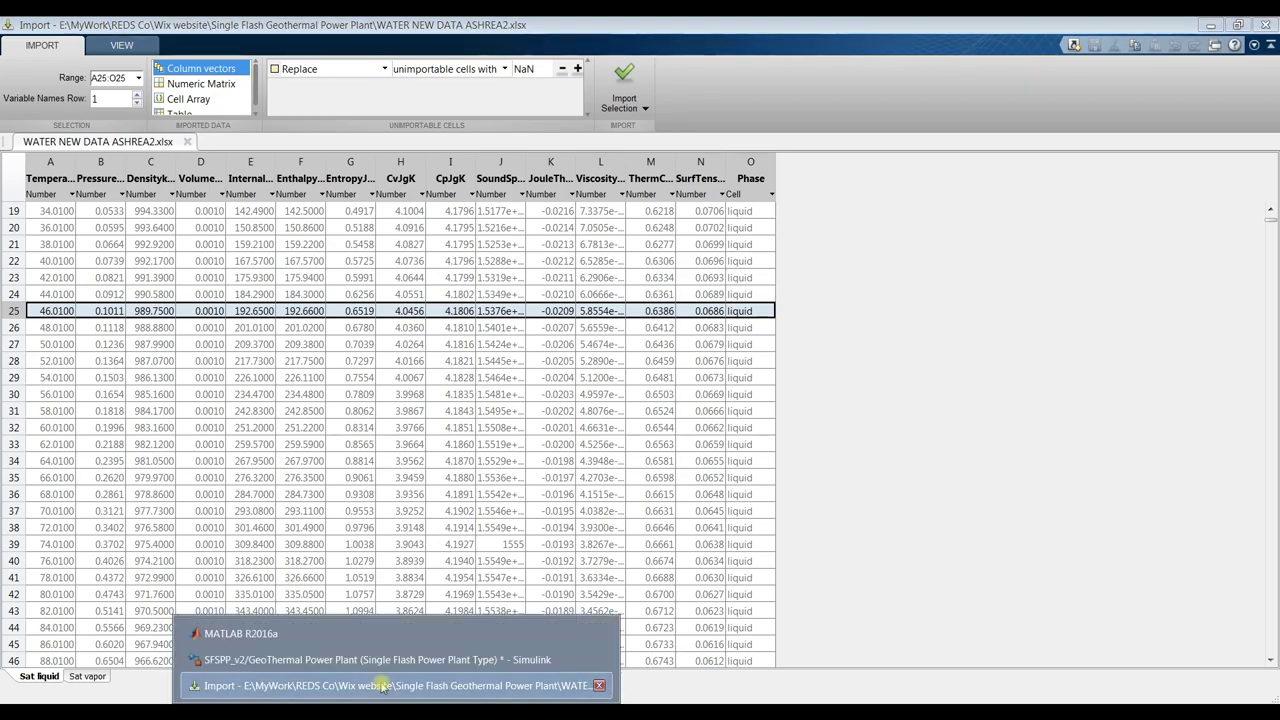
# Return to the Simulink model and review the turbine pressure in the flash cyclone separation tank's block parameters
pyautogui.click(380, 650)
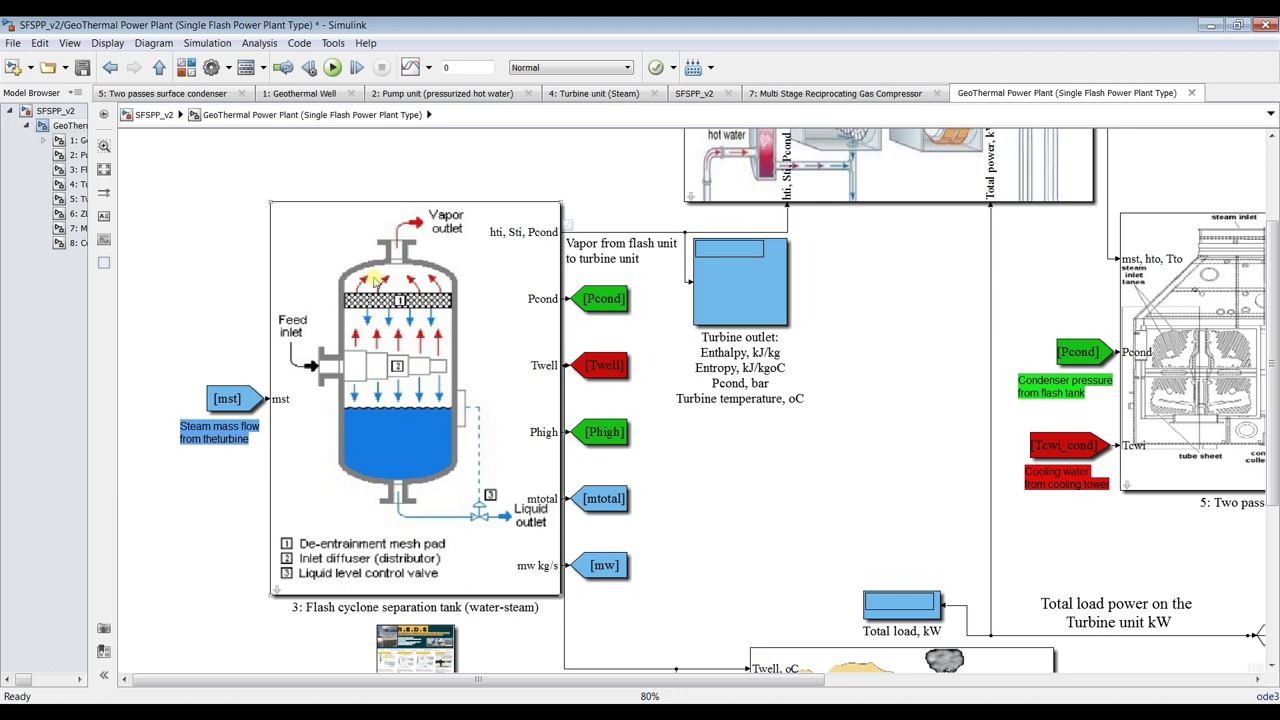
pyautogui.doubleClick(323, 248)
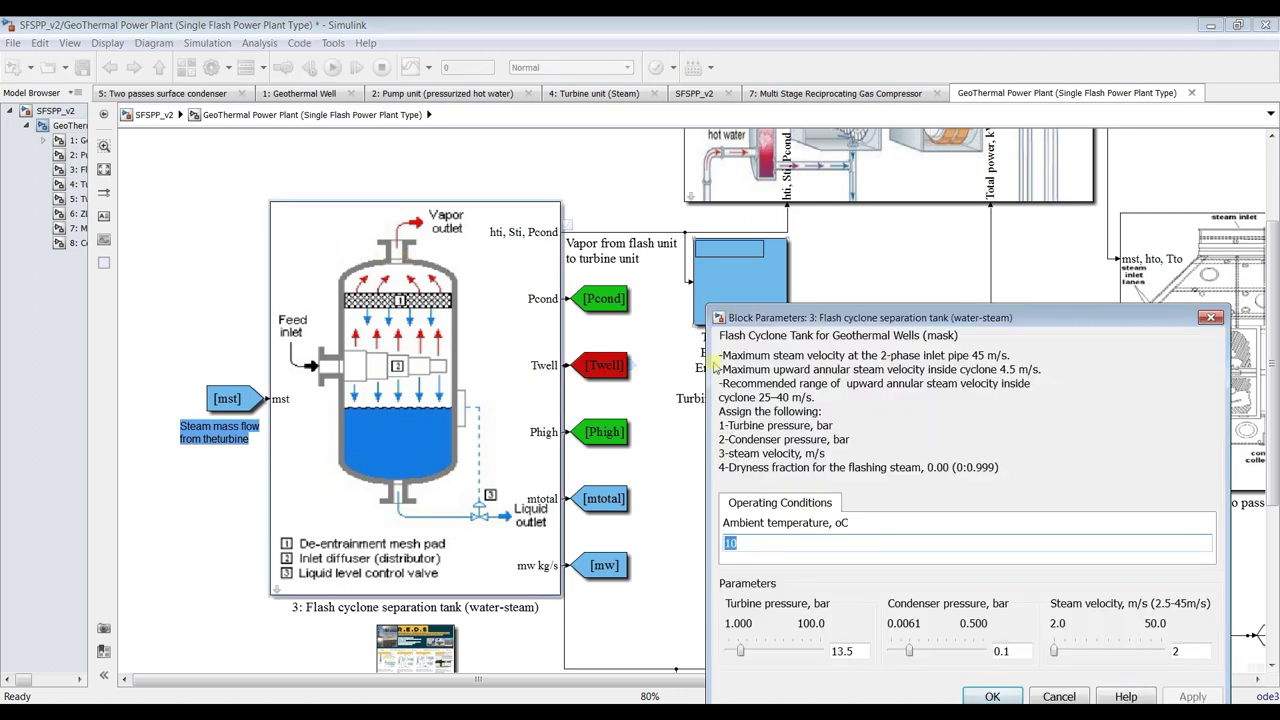
pyautogui.moveTo(803, 320); pyautogui.dragTo(717, 131)
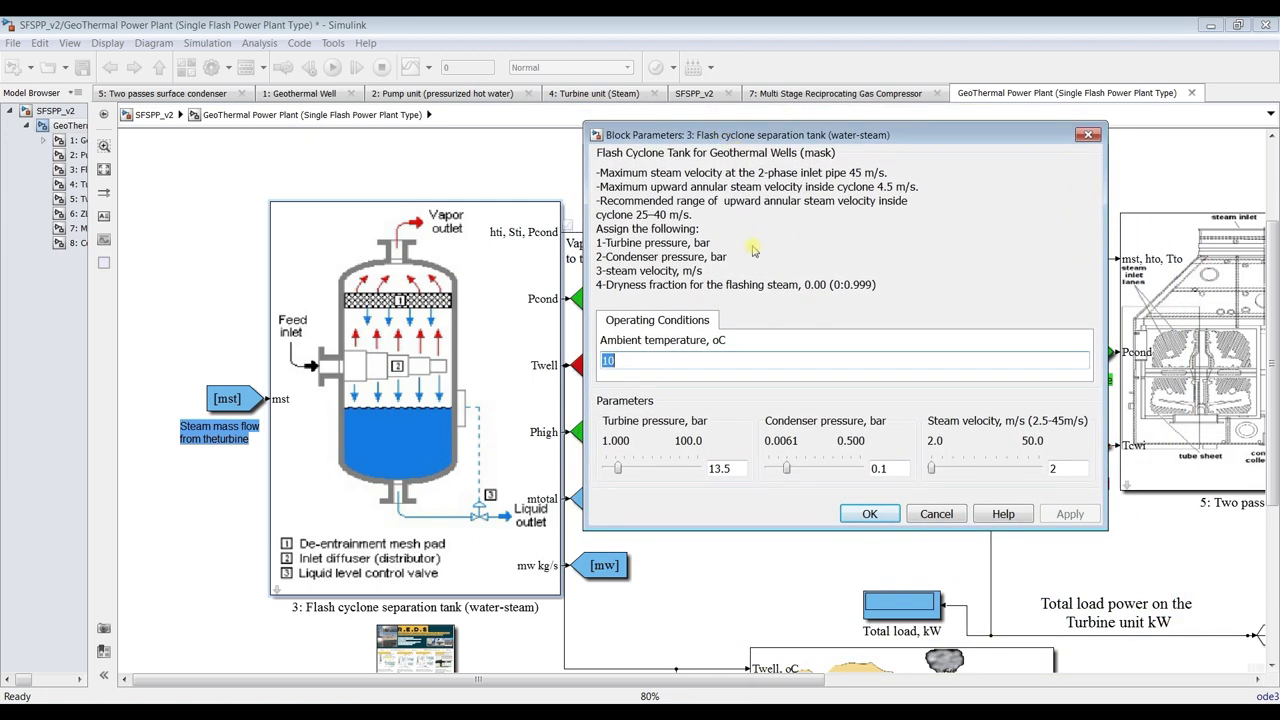
pyautogui.doubleClick(732, 468)
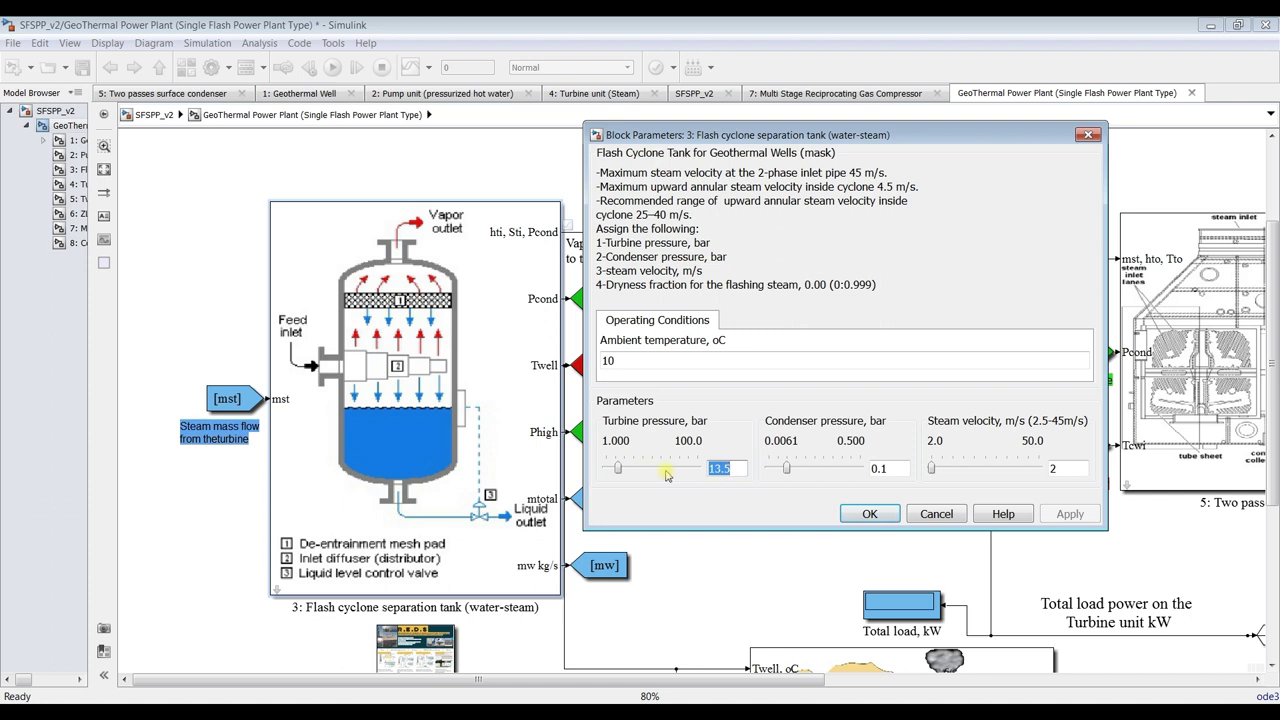
pyautogui.click(737, 467)
# Review the flash tank's condenser pressure, steam velocity, ambient temperature and turbine pressure, and accept the block parameters
pyautogui.doubleClick(892, 470)
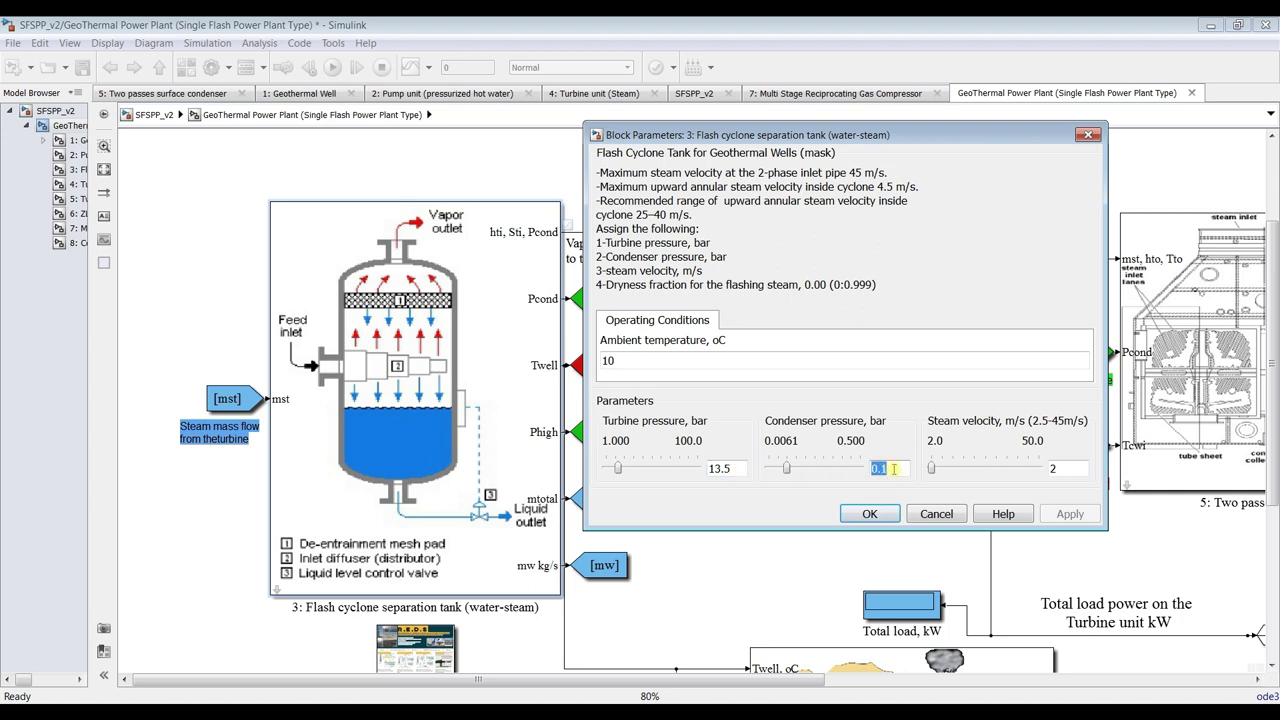
pyautogui.doubleClick(1056, 467)
pyautogui.doubleClick(634, 364)
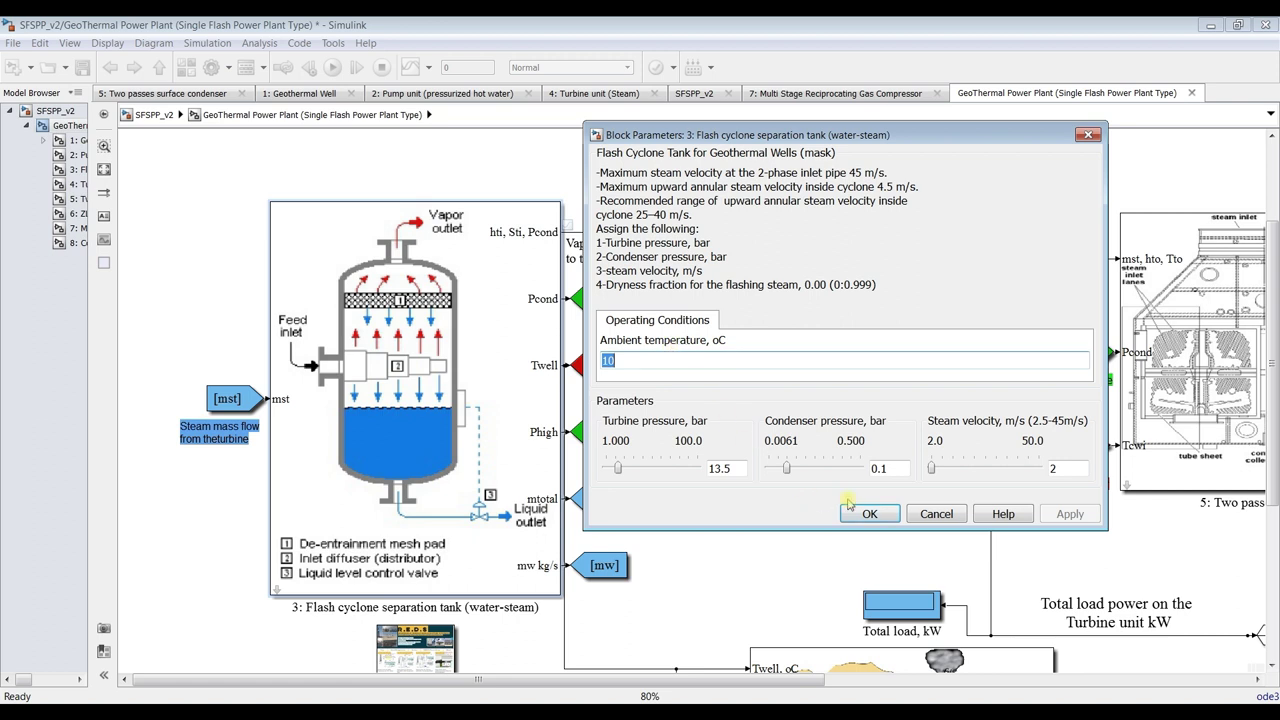
pyautogui.doubleClick(736, 469)
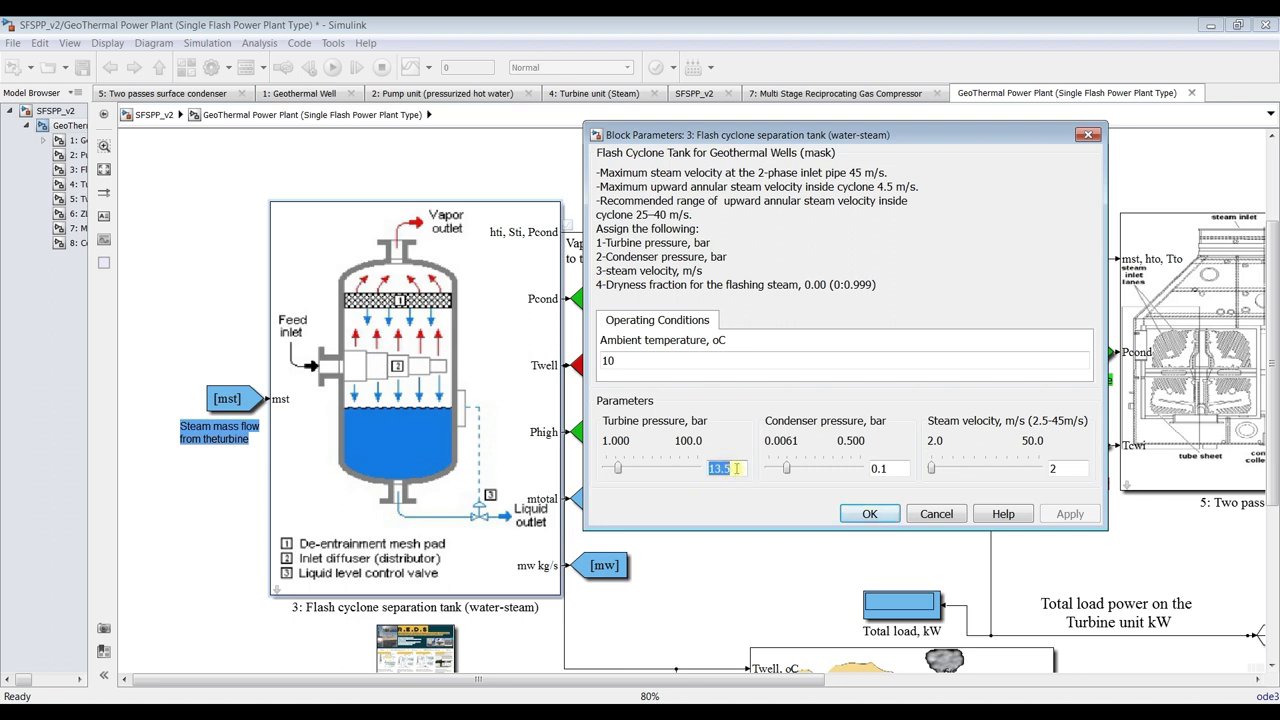
pyautogui.click(845, 514)
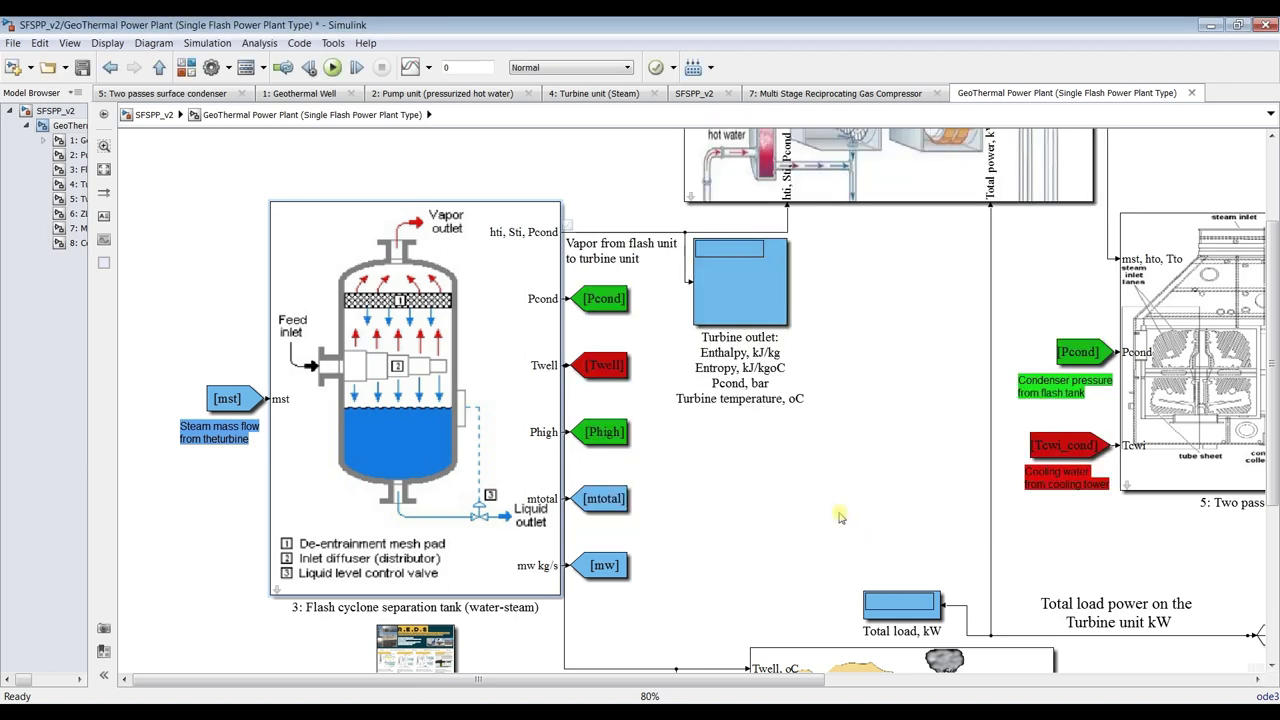
# Save the complete geothermal power plant model and run the simulation
pyautogui.click(103, 172)
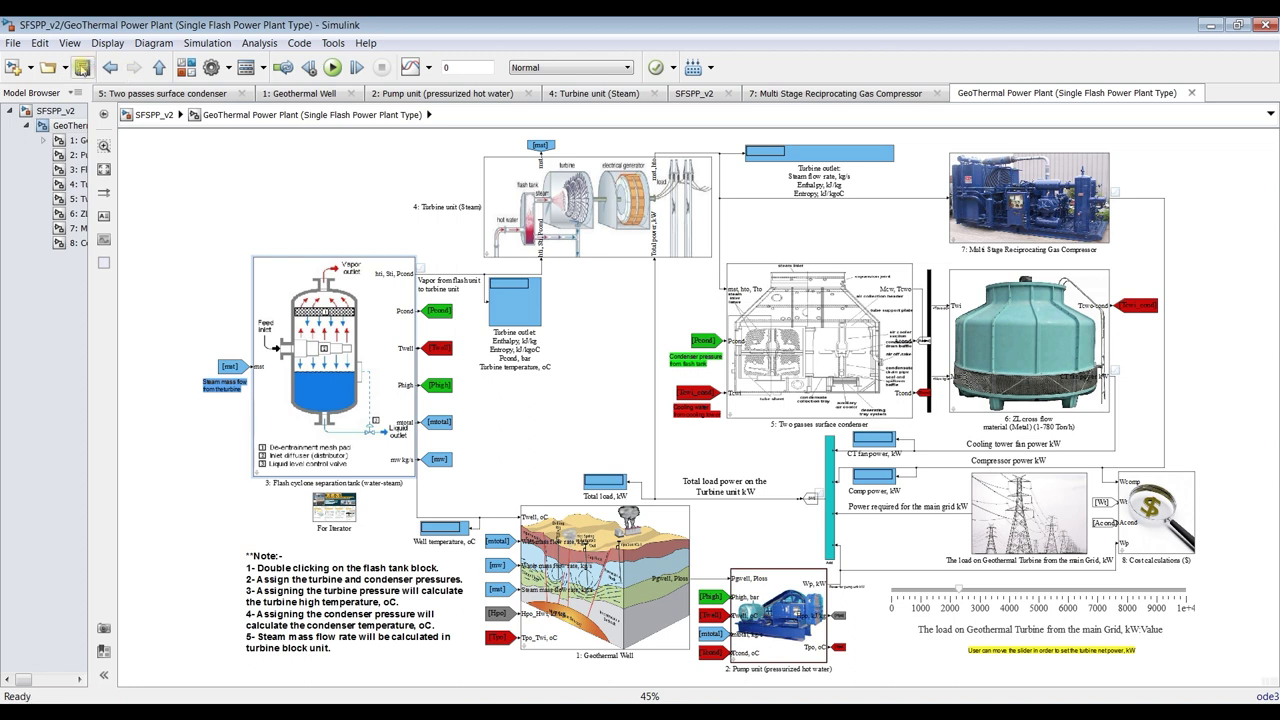
pyautogui.click(332, 67)
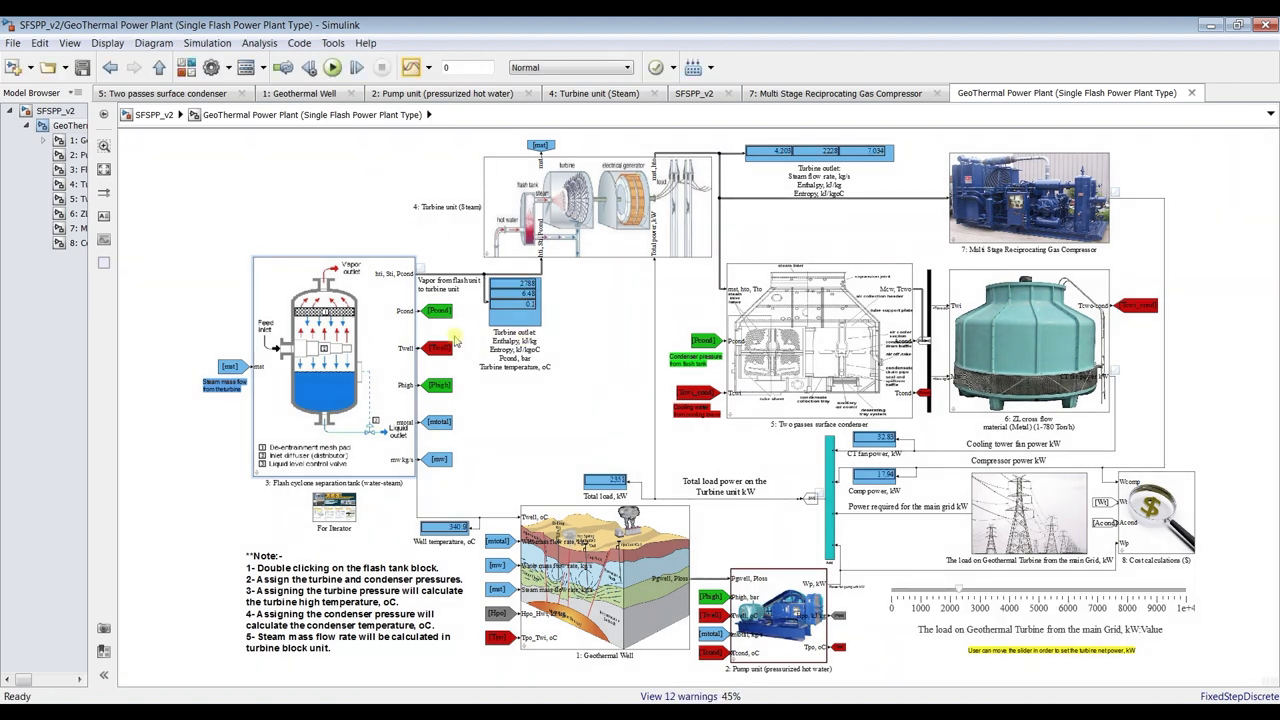
# Examine the simulated values on the displays between the flash tank, turbine, condenser and load blocks
pyautogui.scroll(1, 578, 298)
pyautogui.scroll(2, 578, 298)
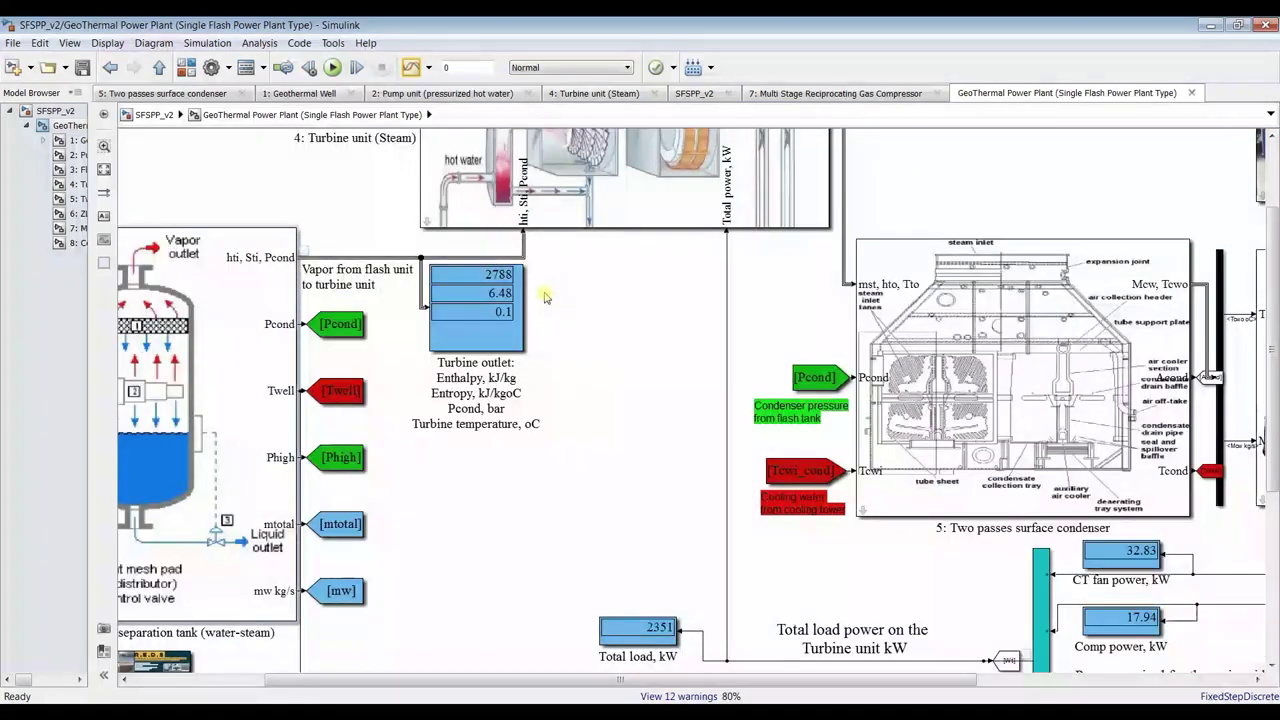
pyautogui.scroll(-1, 560, 325)
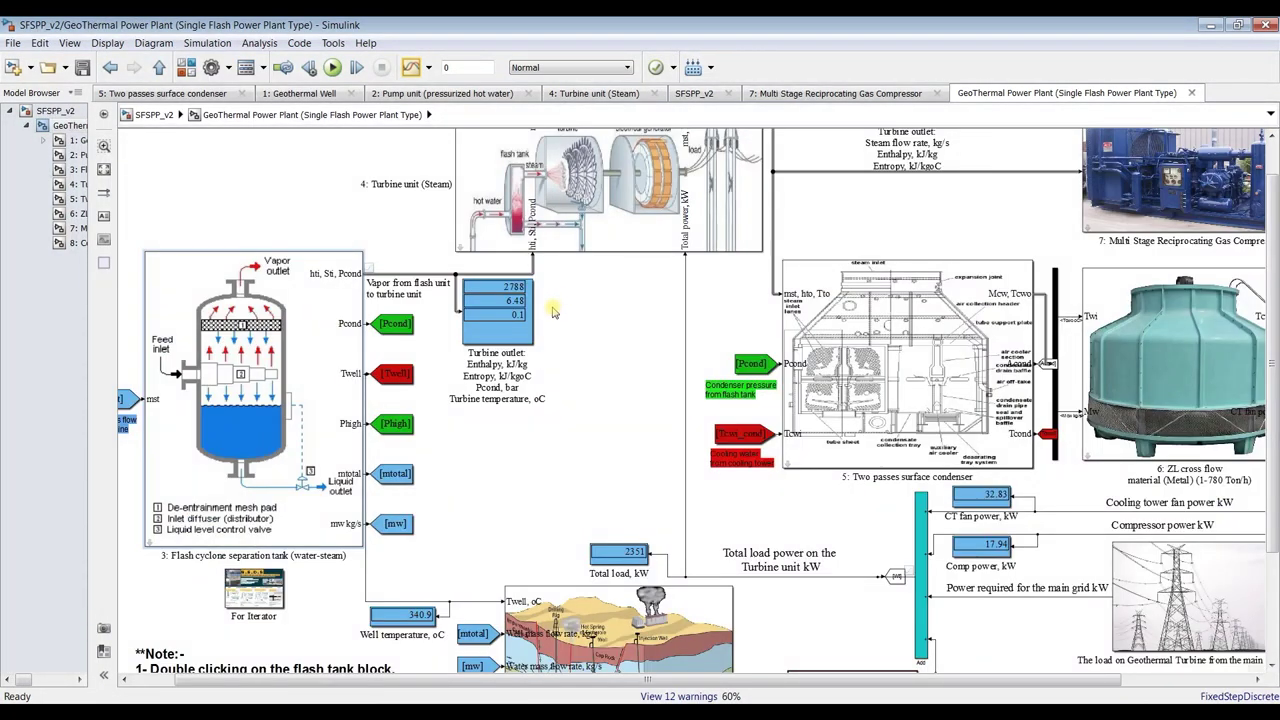
pyautogui.scroll(-1, 586, 314)
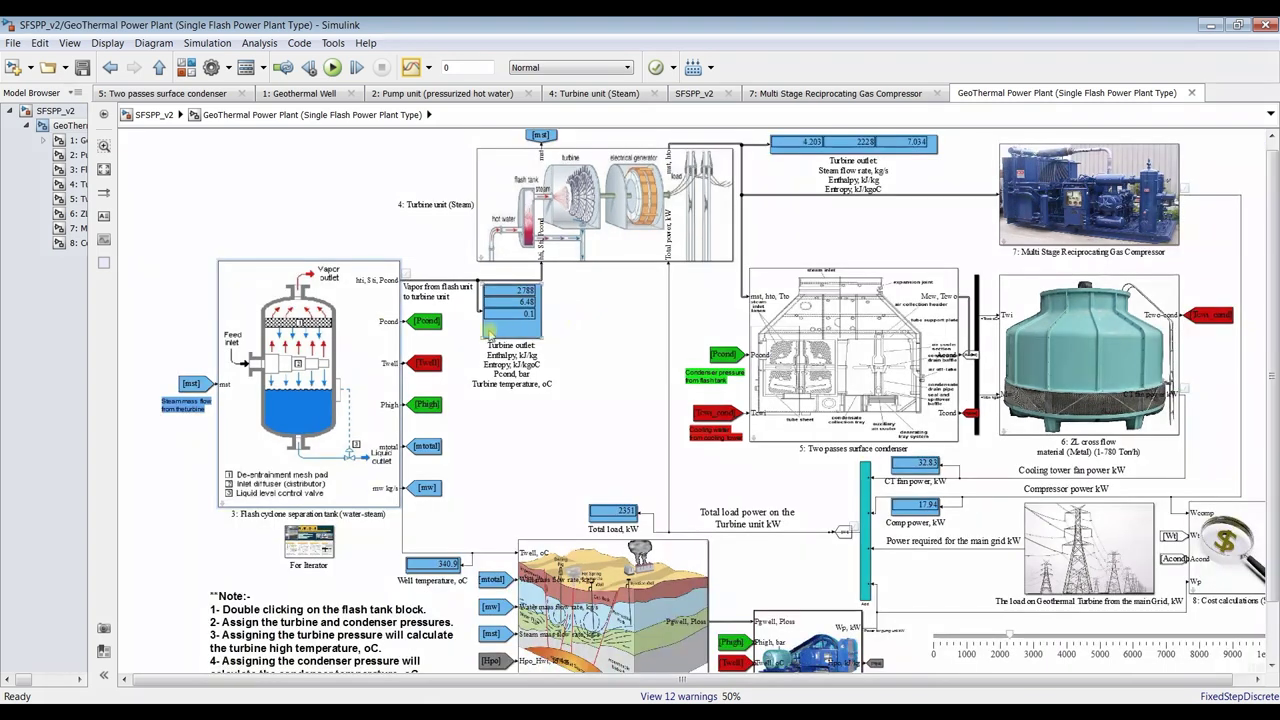
# Widen the model tree and inspect the Pcond and Pt input blocks inside the flash cyclone separation tank subsystem
pyautogui.moveTo(117, 324); pyautogui.dragTo(233, 321)
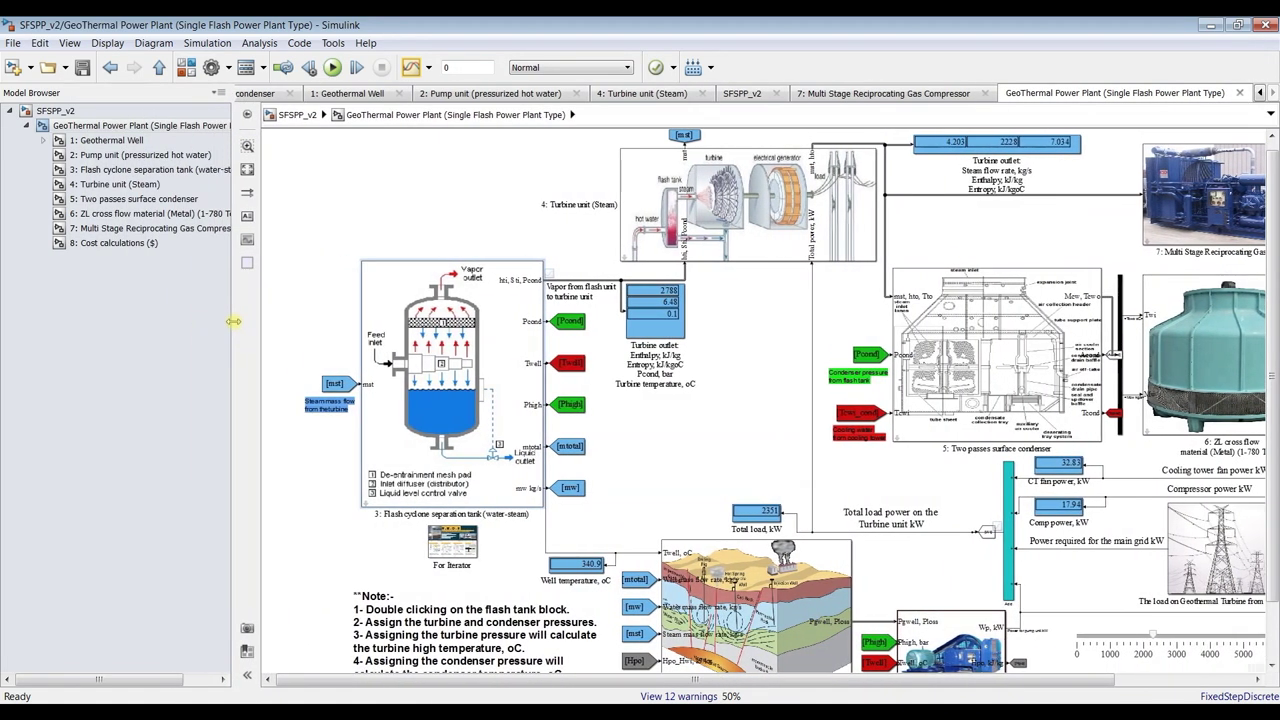
pyautogui.click(247, 169)
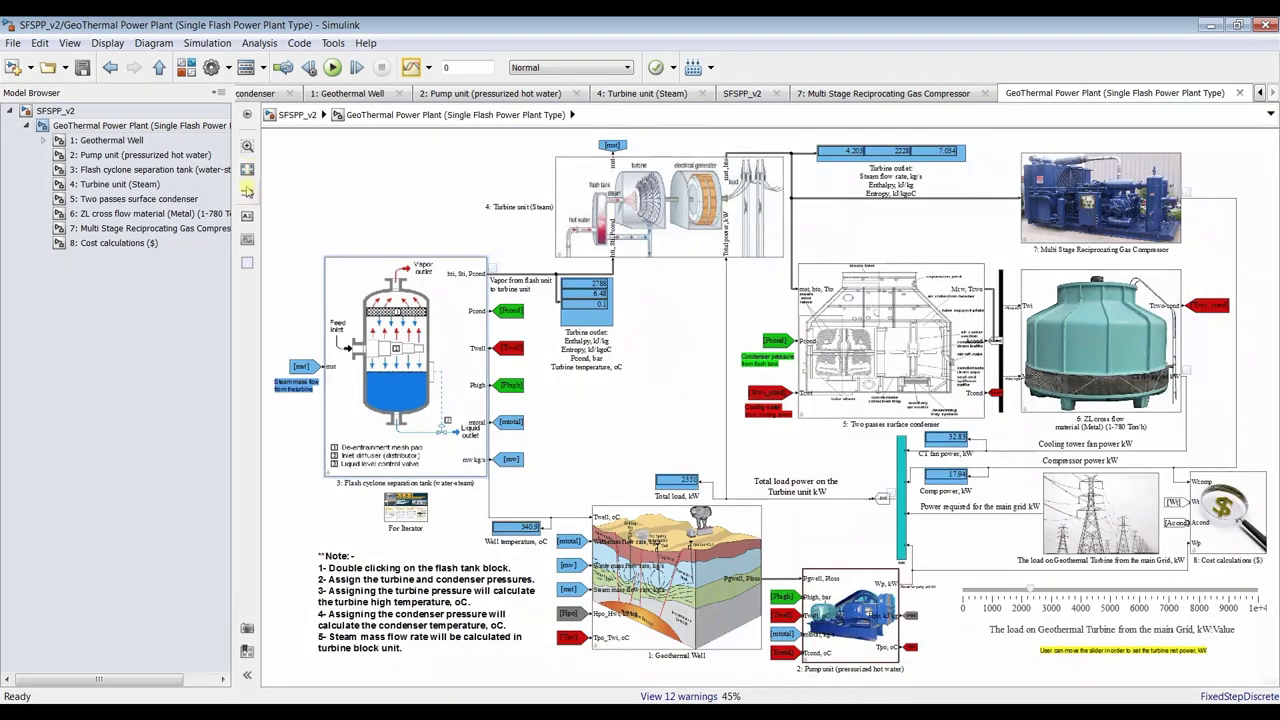
pyautogui.click(120, 171)
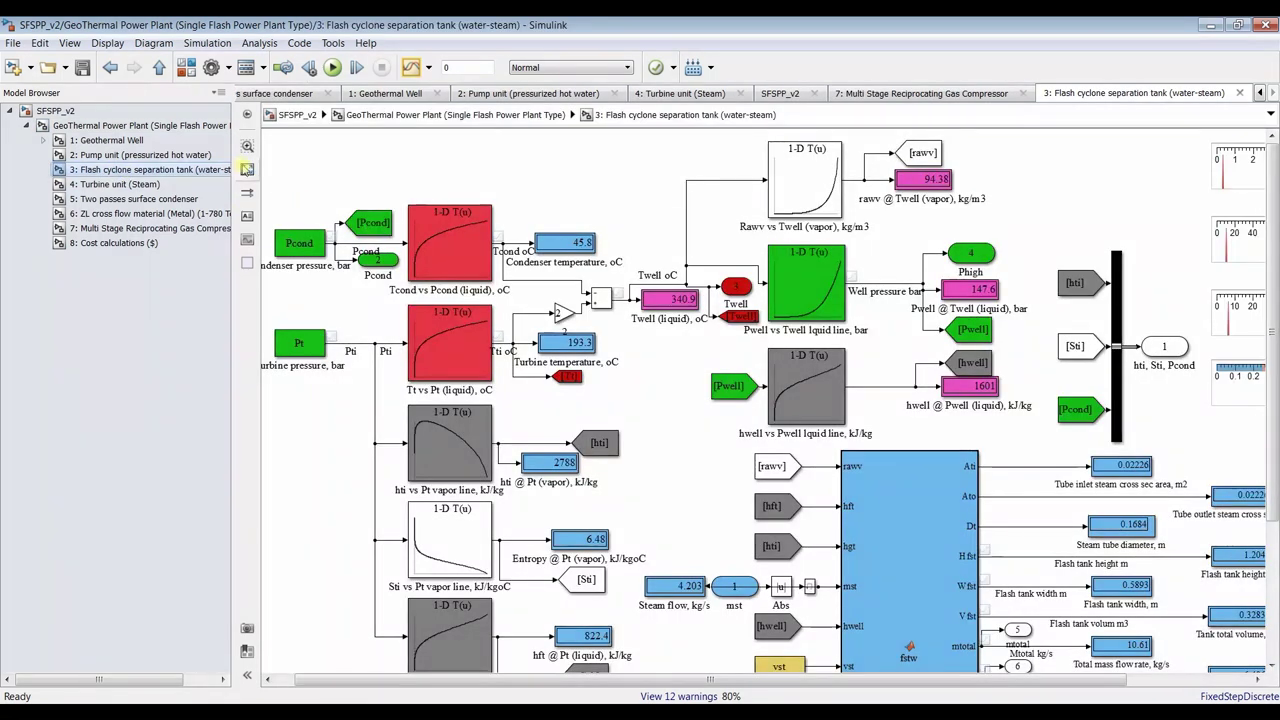
pyautogui.scroll(3, 388, 228)
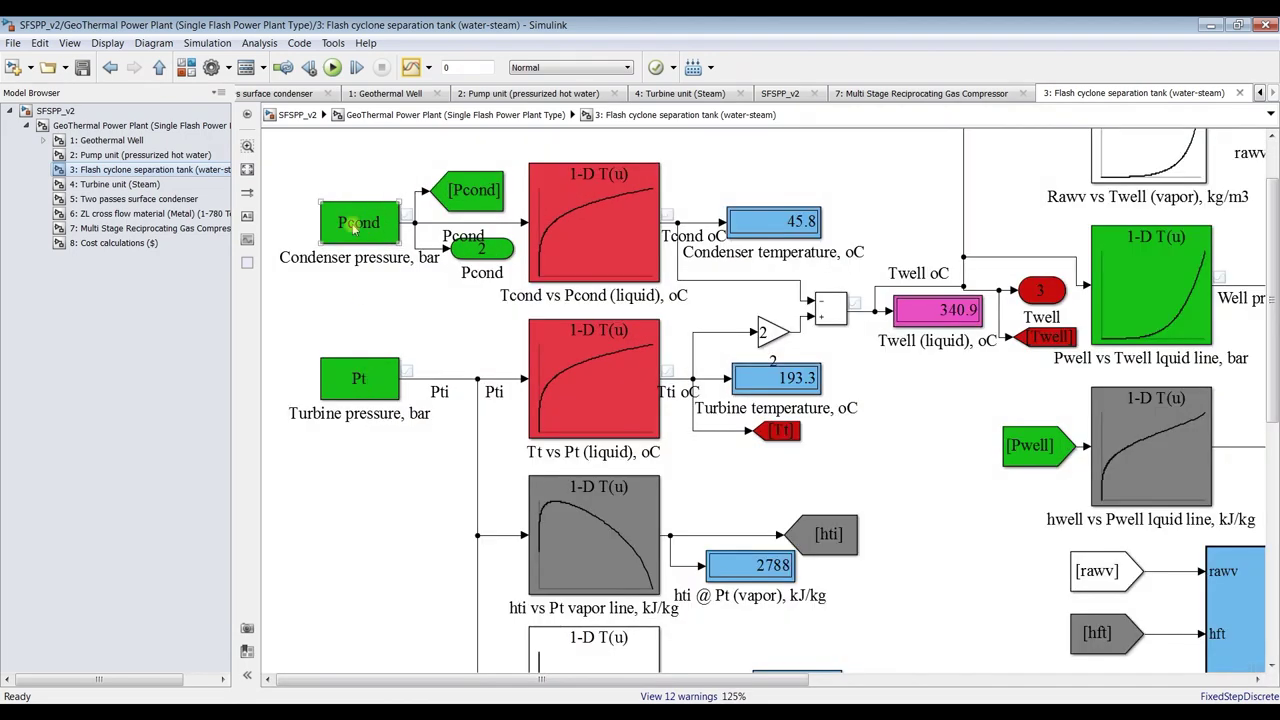
pyautogui.click(362, 380)
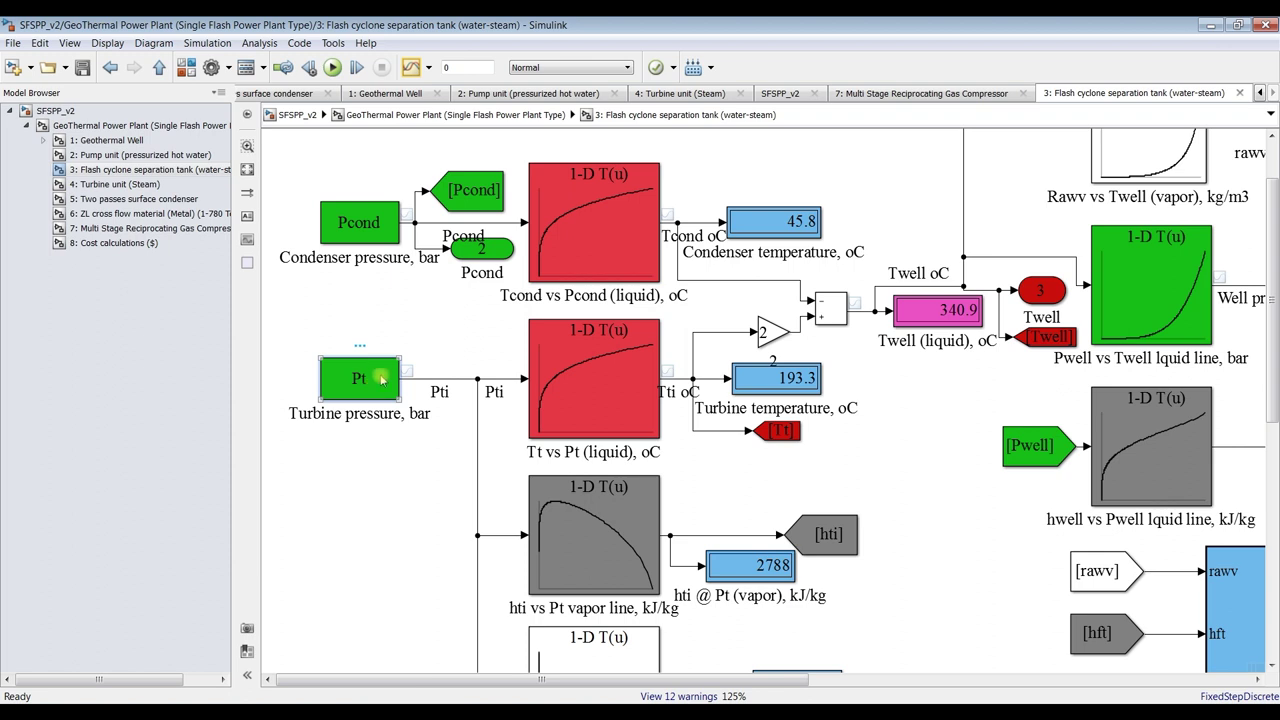
# Examine the turbine temperature, vapor enthalpy, vapor entropy and liquid enthalpy displays driven by the turbine pressure input in the flash tank subsystem
pyautogui.click(466, 392)
pyautogui.scroll(1, 860, 384)
pyautogui.click(782, 378)
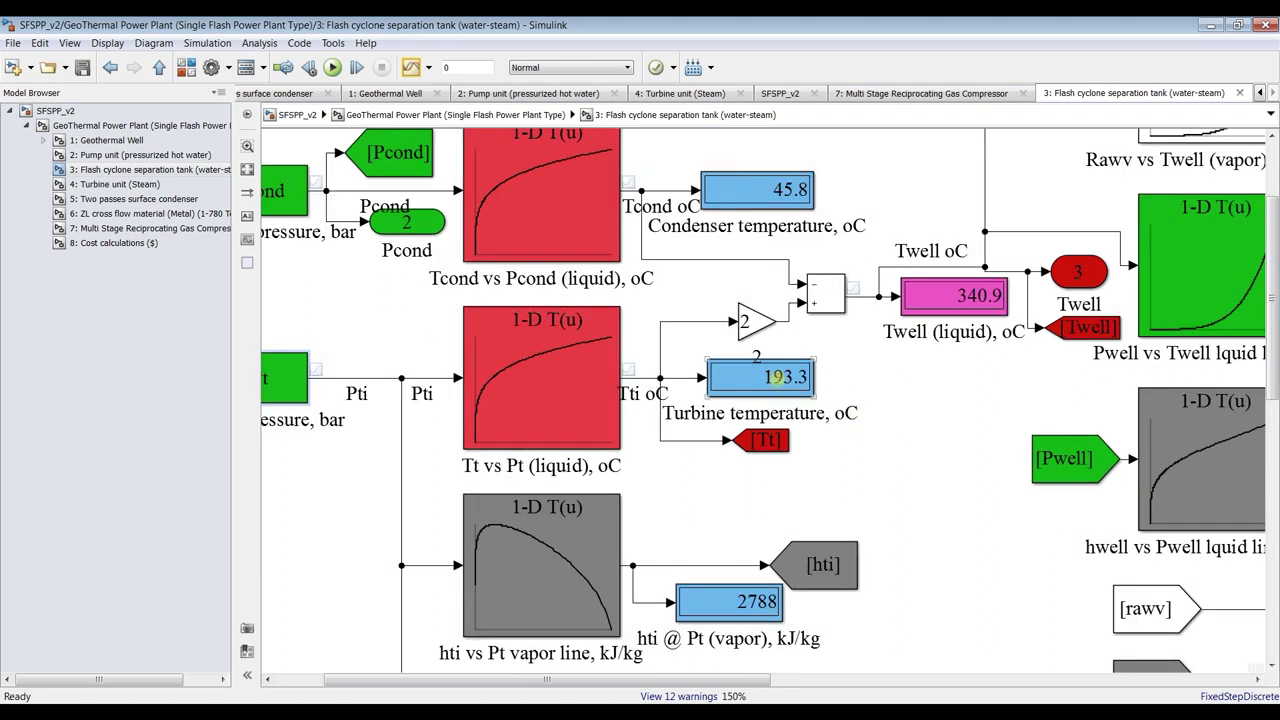
pyautogui.click(1170, 463)
pyautogui.moveTo(1273, 397); pyautogui.dragTo(1273, 565)
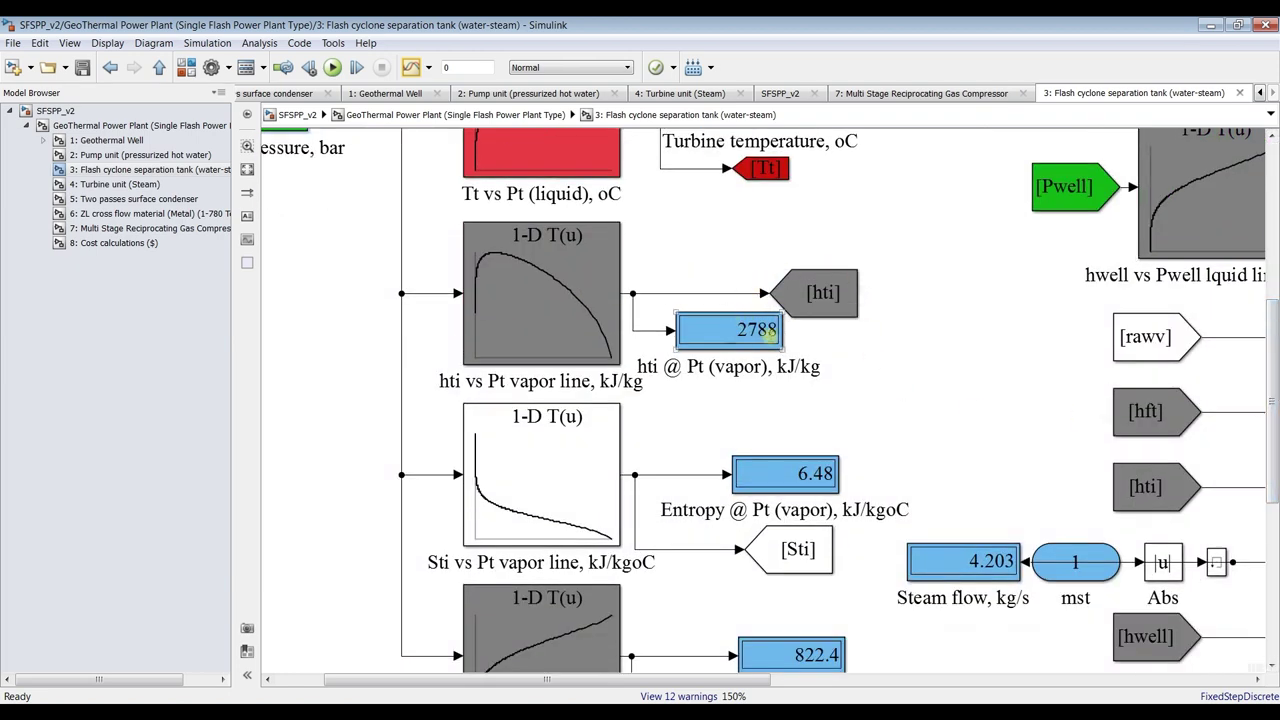
pyautogui.click(803, 291)
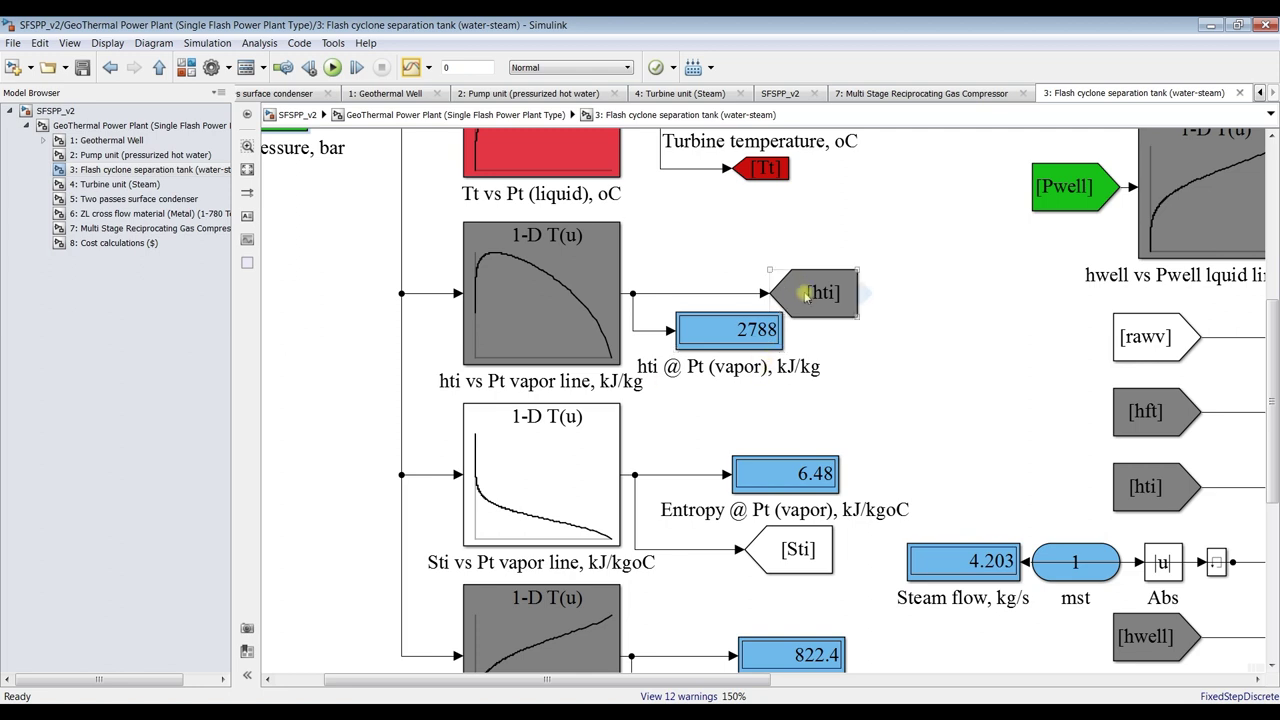
pyautogui.moveTo(1274, 546); pyautogui.dragTo(1274, 551)
pyautogui.scroll(-5, 1274, 551)
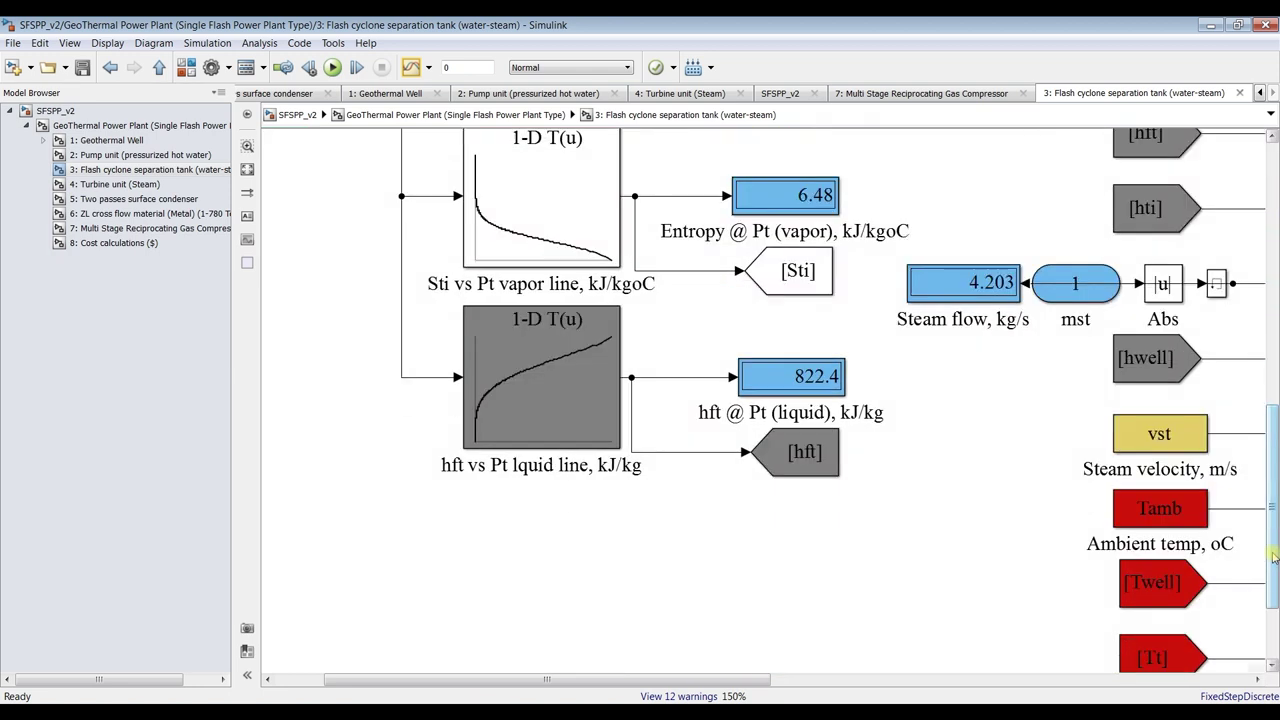
pyautogui.click(787, 219)
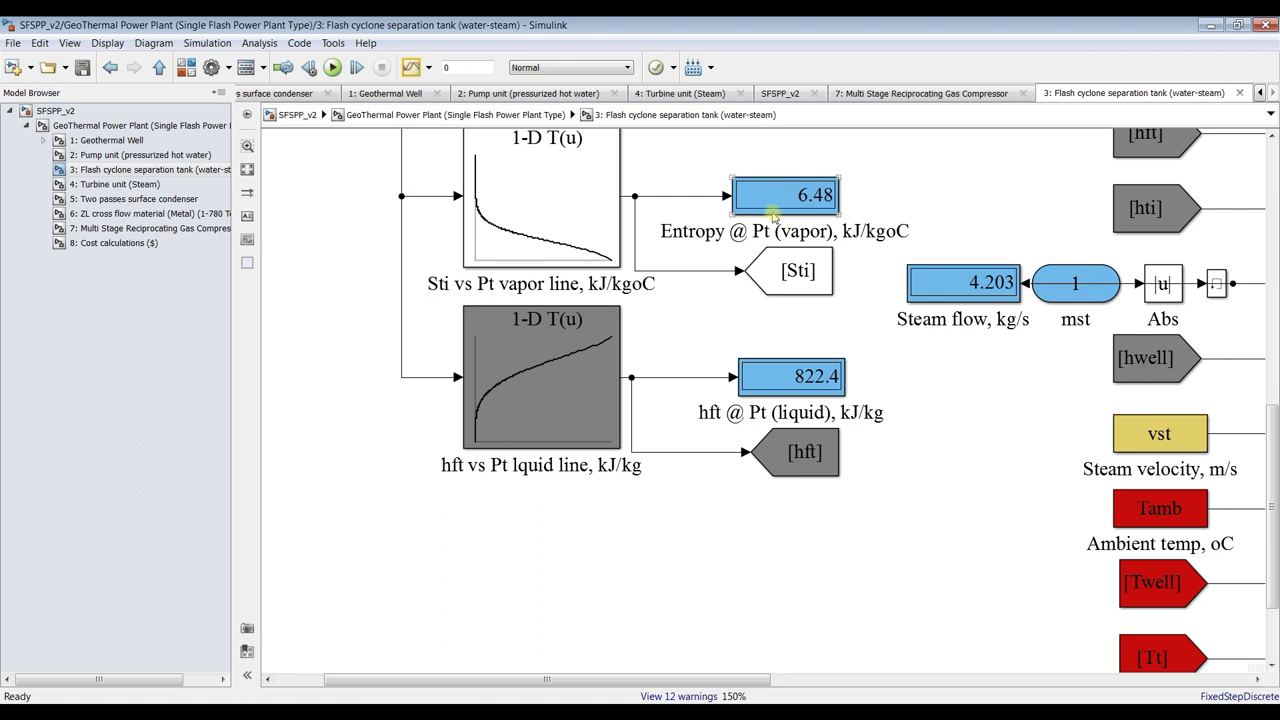
pyautogui.click(812, 372)
pyautogui.click(958, 372)
# Inspect the hti, Sti and hft lookup table blocks fed by the turbine pressure
pyautogui.scroll(-3, 932, 210)
pyautogui.moveTo(1275, 400); pyautogui.dragTo(1273, 289)
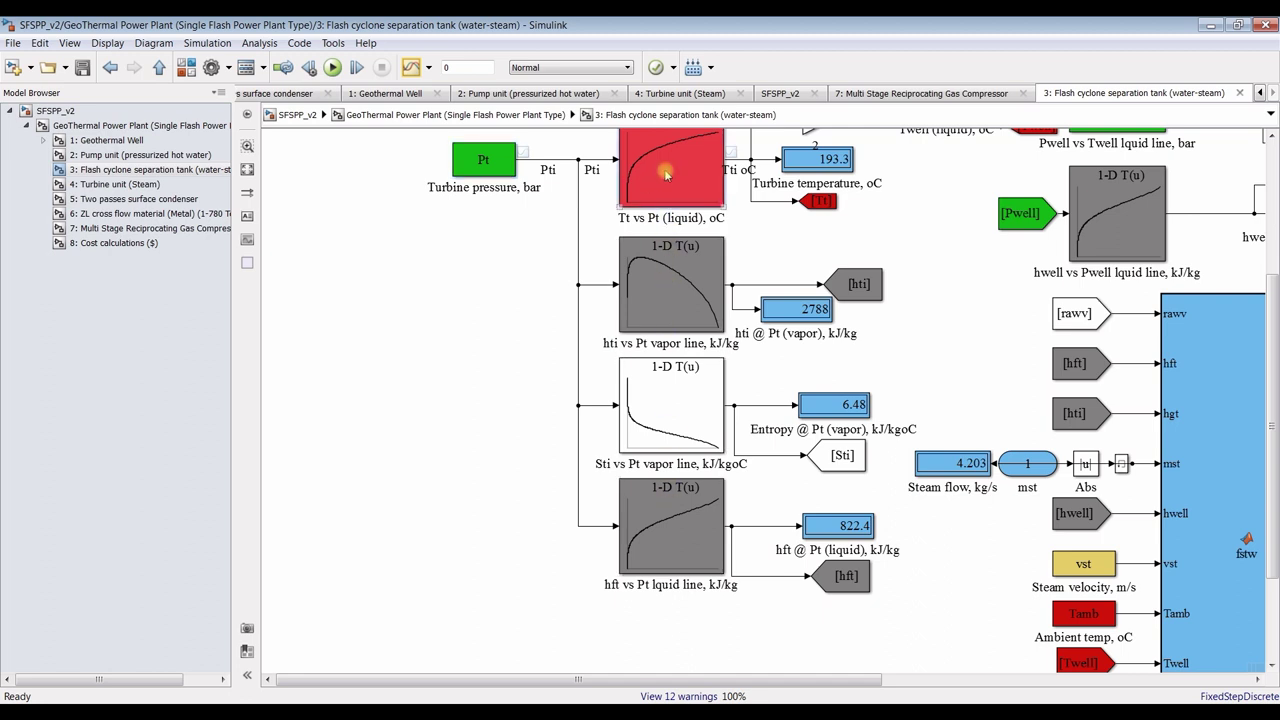
pyautogui.click(675, 318)
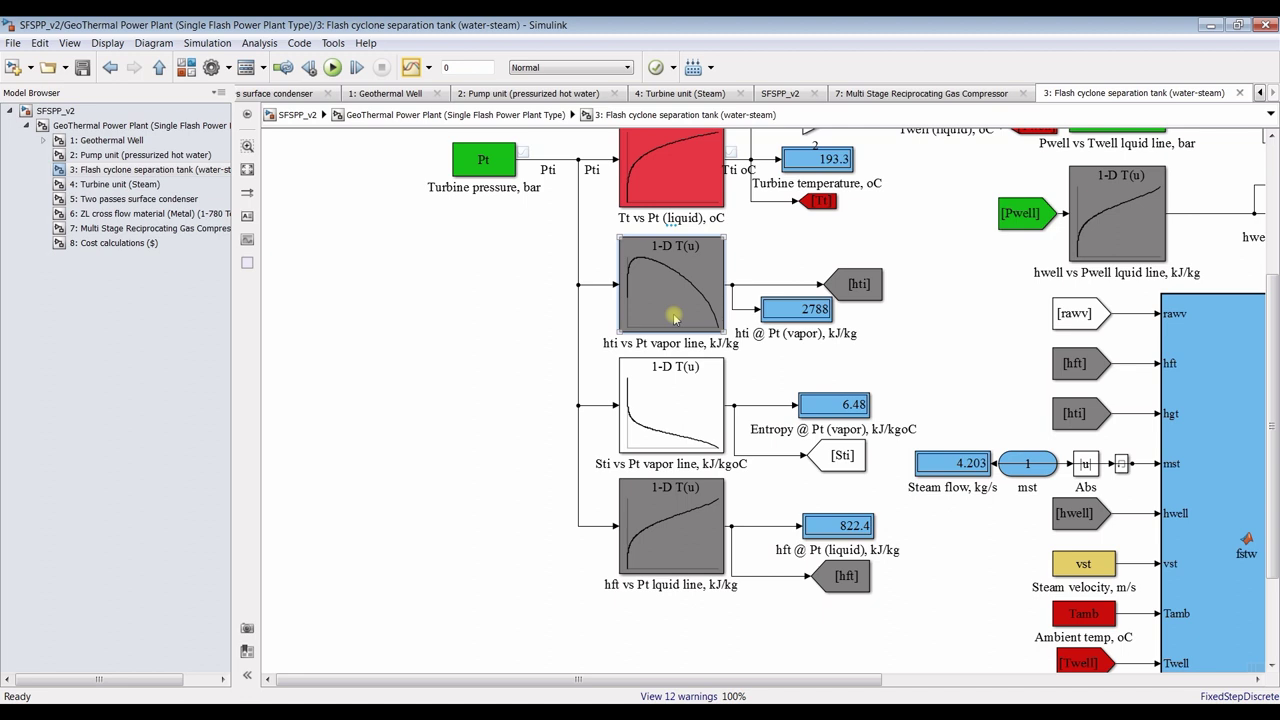
pyautogui.click(676, 425)
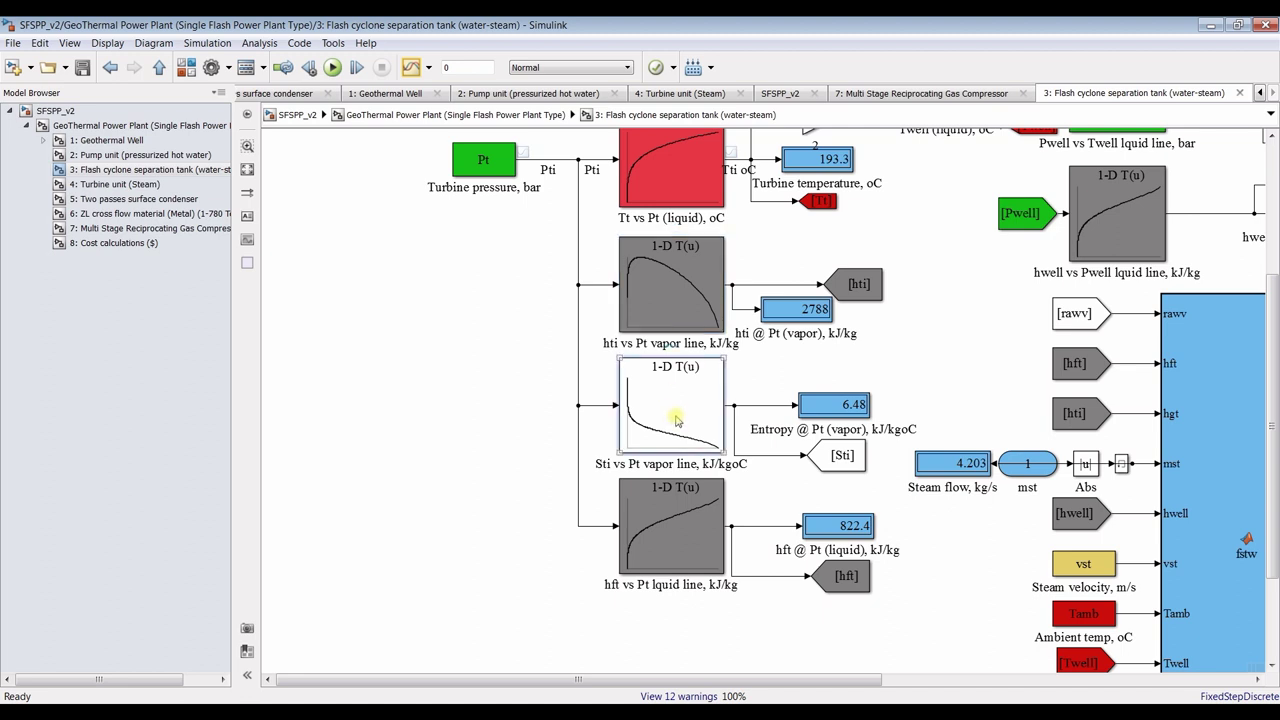
pyautogui.click(681, 519)
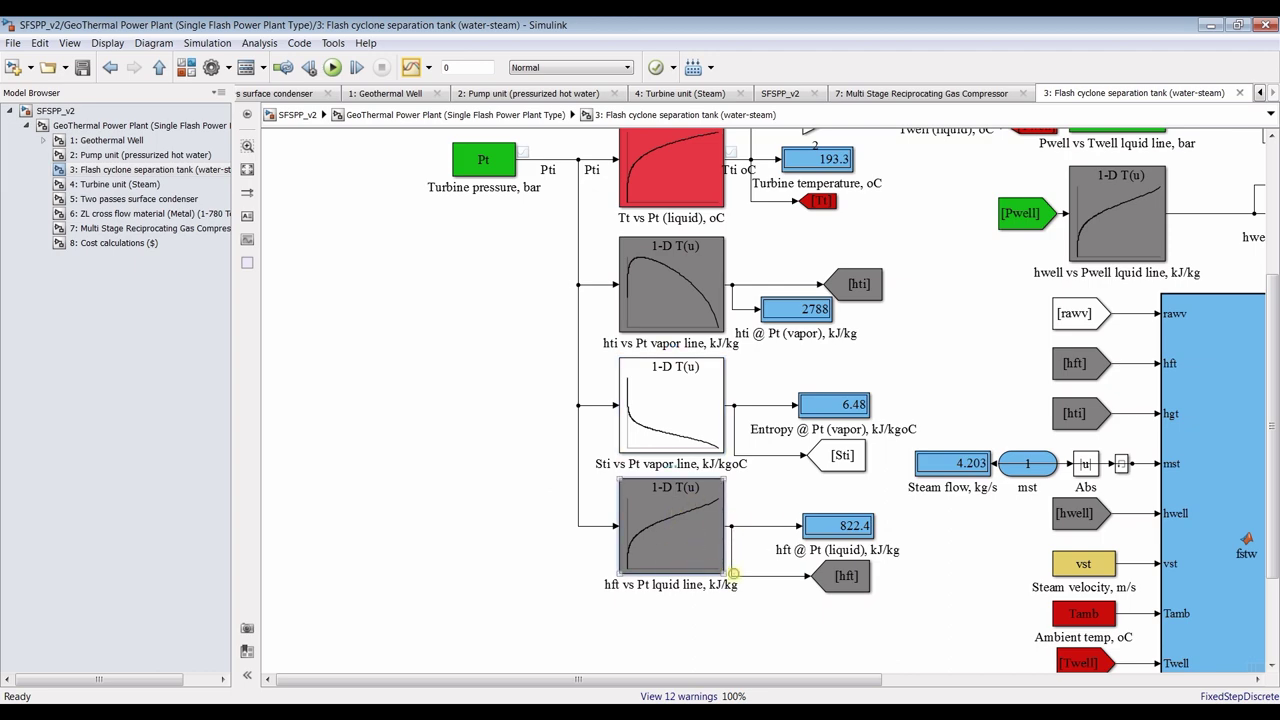
# Place a copy of the condenser temperature display above the Pcond tag, connect it to the Pcond signal and run the simulation to read it
pyautogui.click(246, 172)
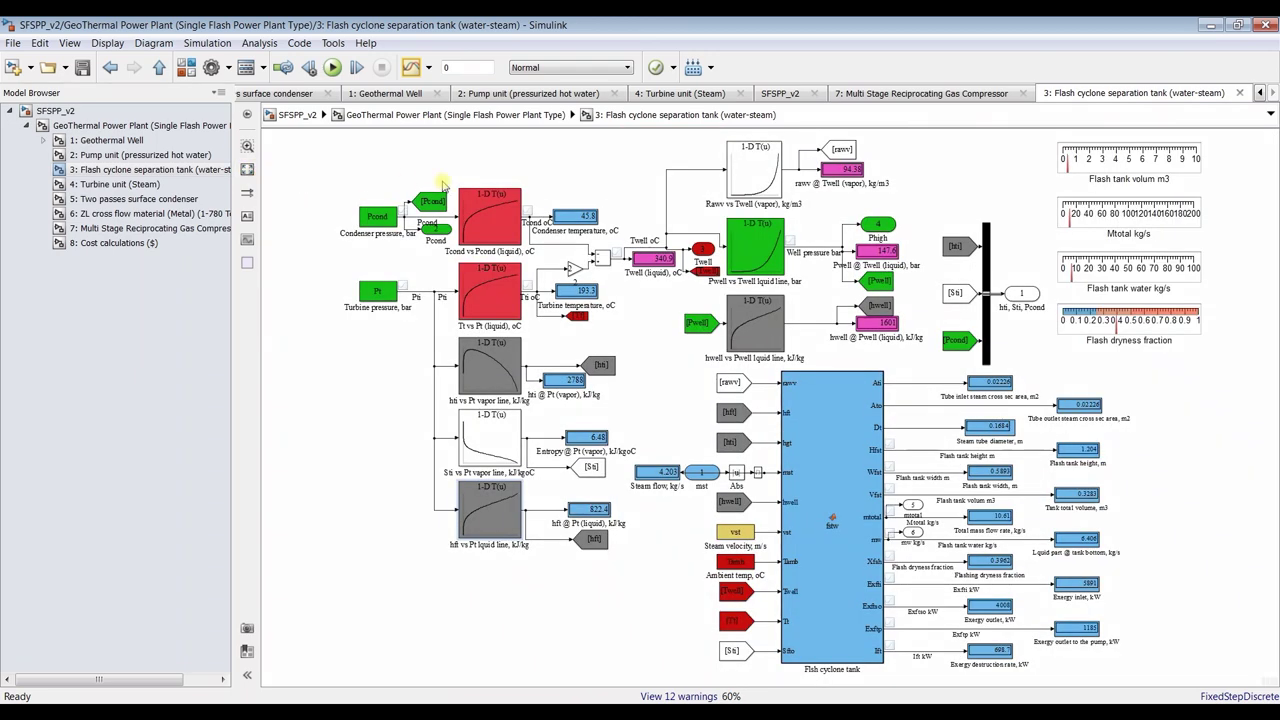
pyautogui.scroll(5, 560, 196)
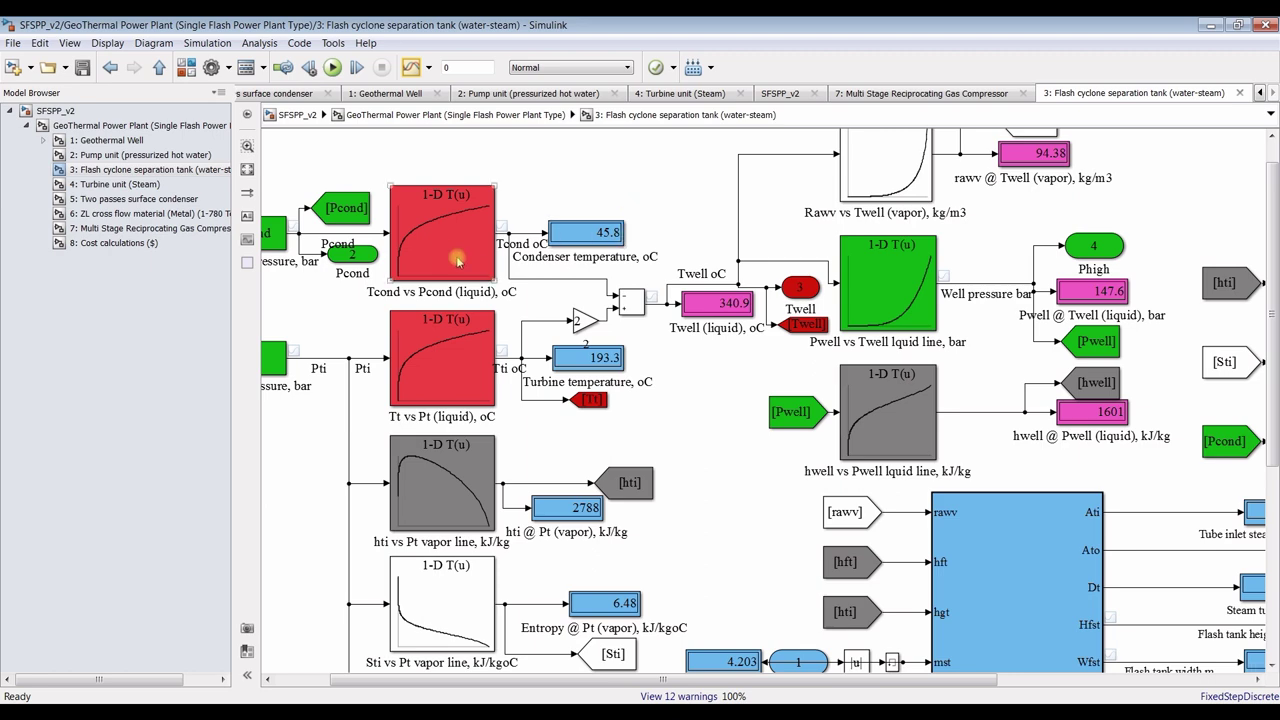
pyautogui.scroll(-1, 643, 248)
pyautogui.scroll(3, 320, 222)
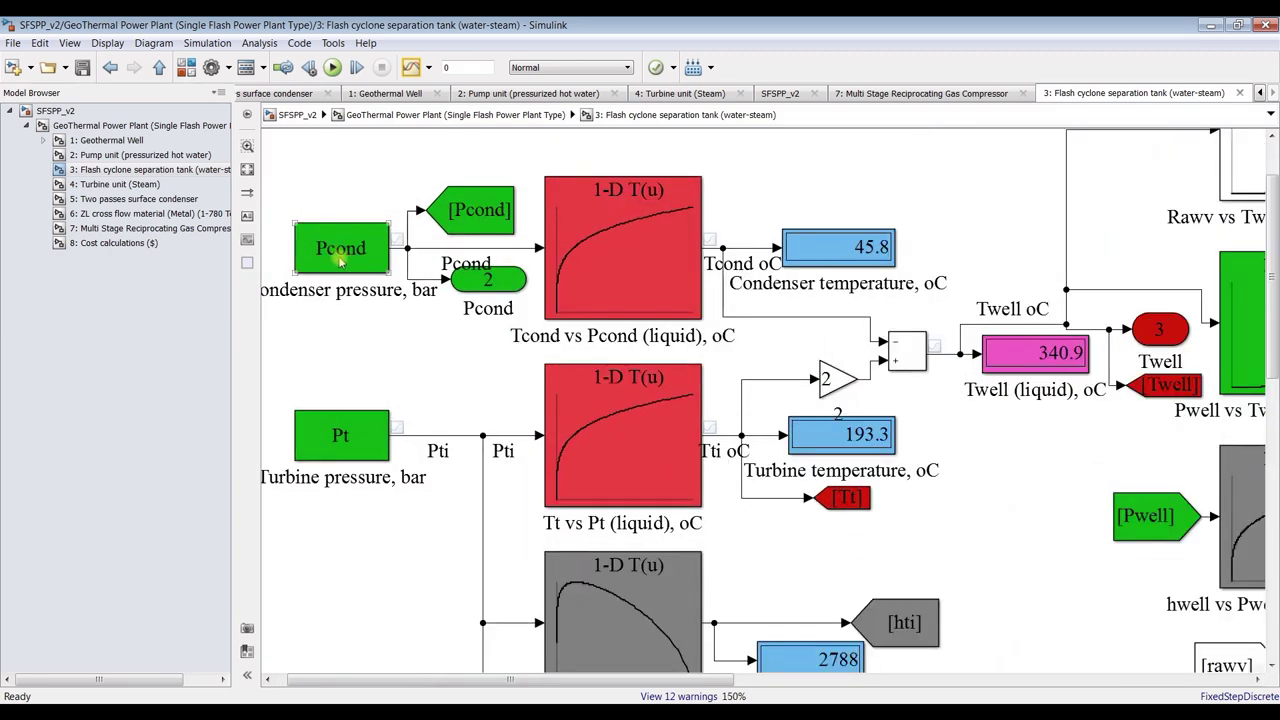
pyautogui.moveTo(829, 245); pyautogui.dragTo(471, 174)
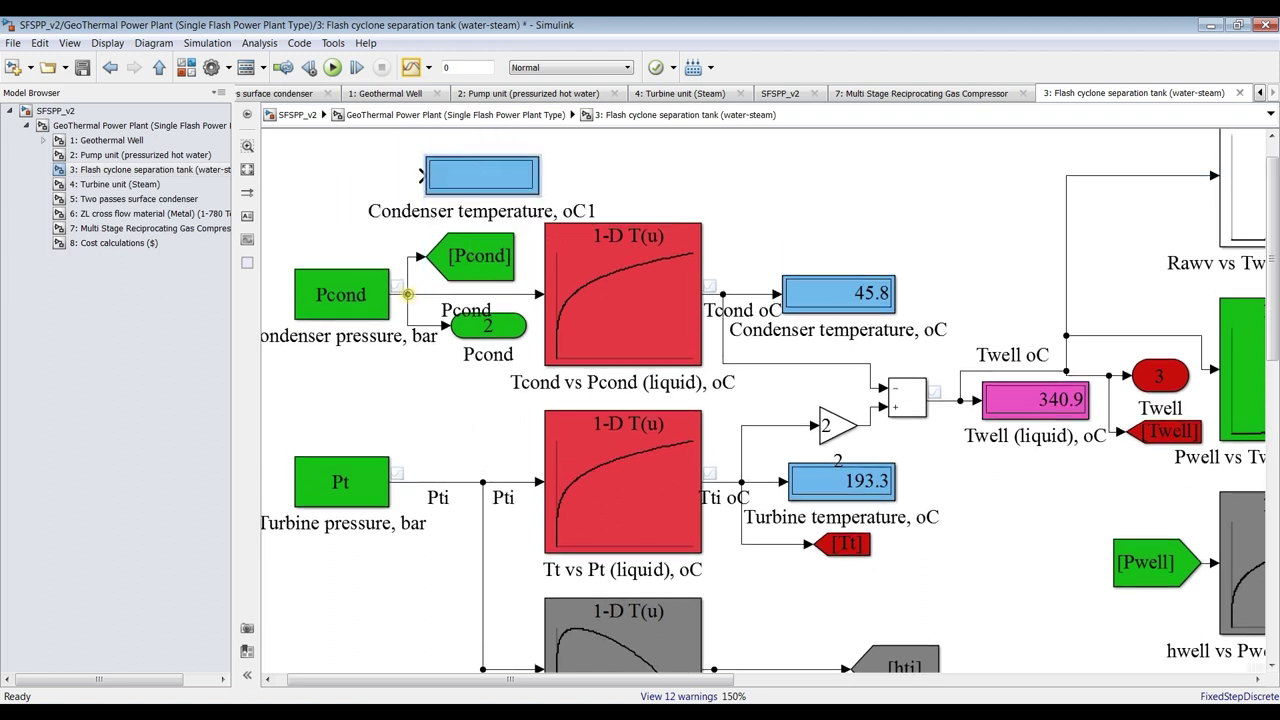
pyautogui.moveTo(408, 255); pyautogui.dragTo(418, 176)
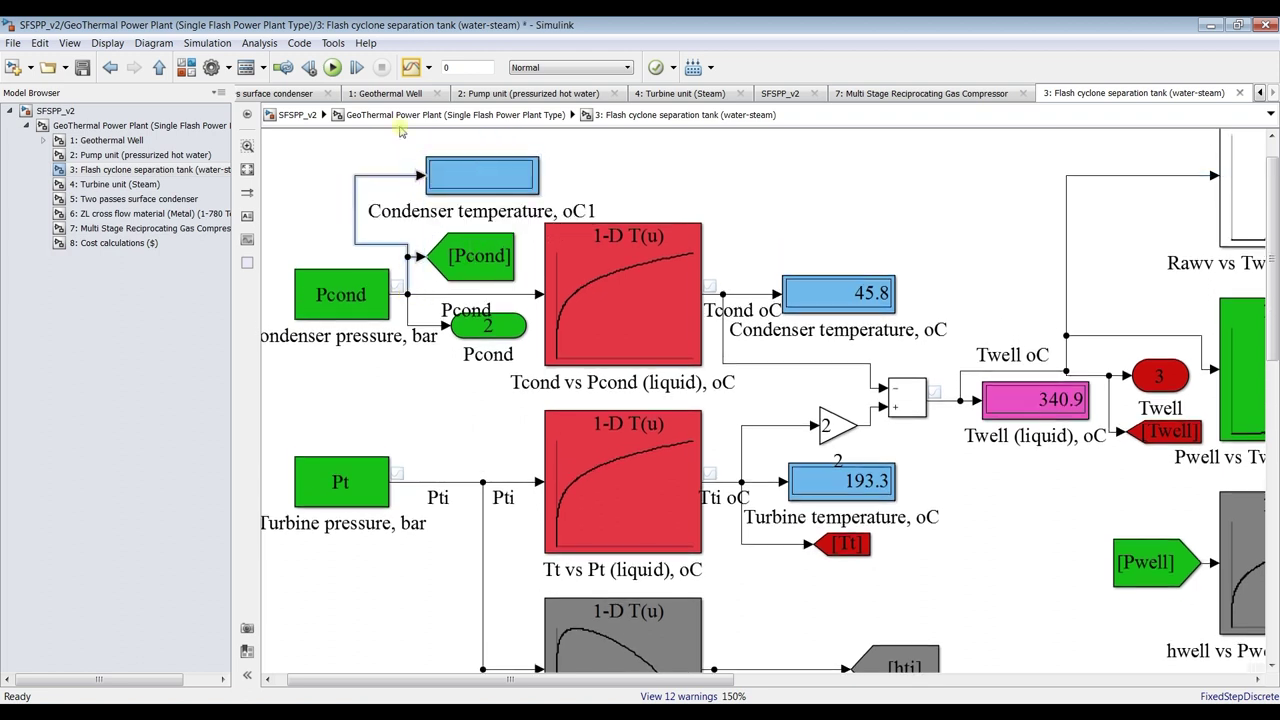
pyautogui.click(332, 67)
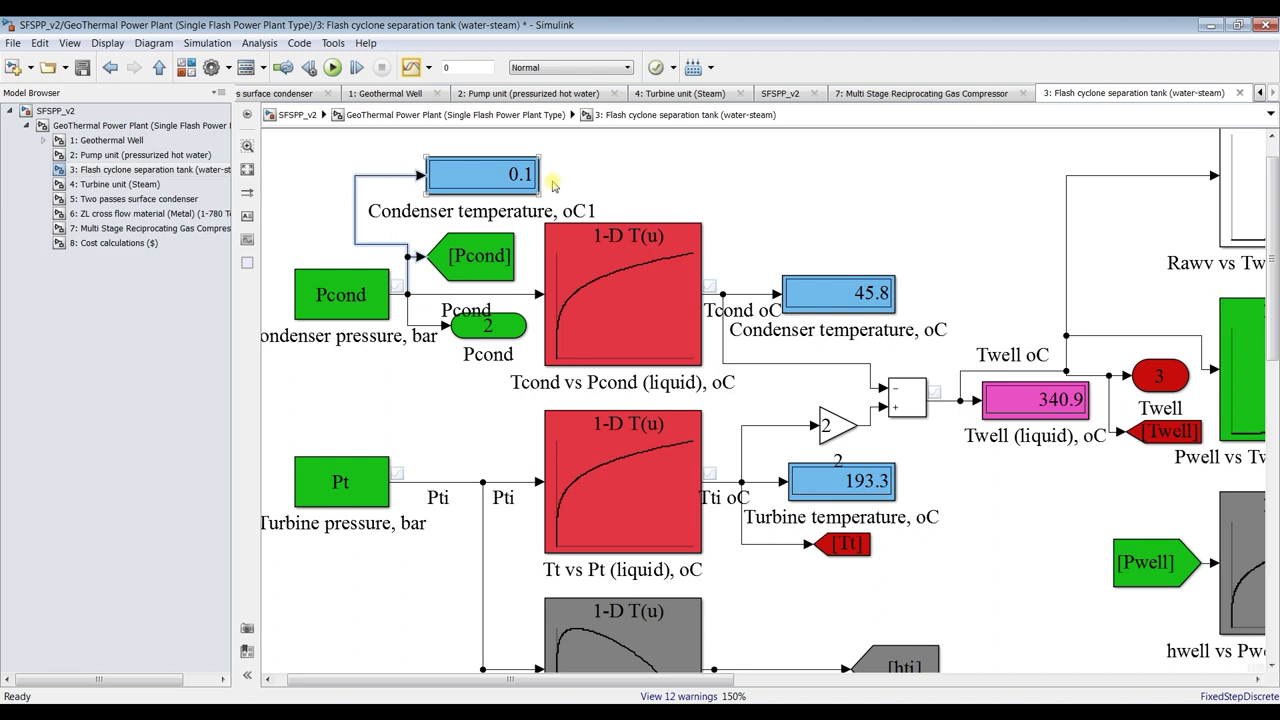
pyautogui.click(530, 178)
pyautogui.click(346, 165)
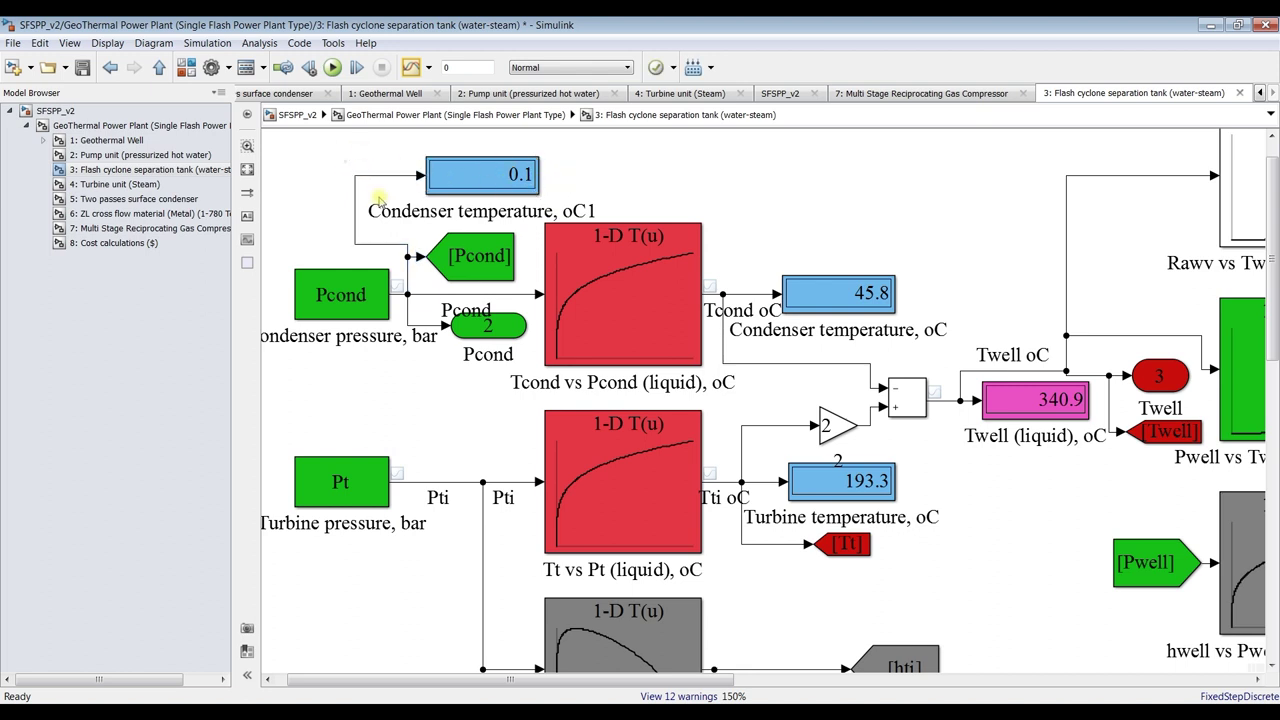
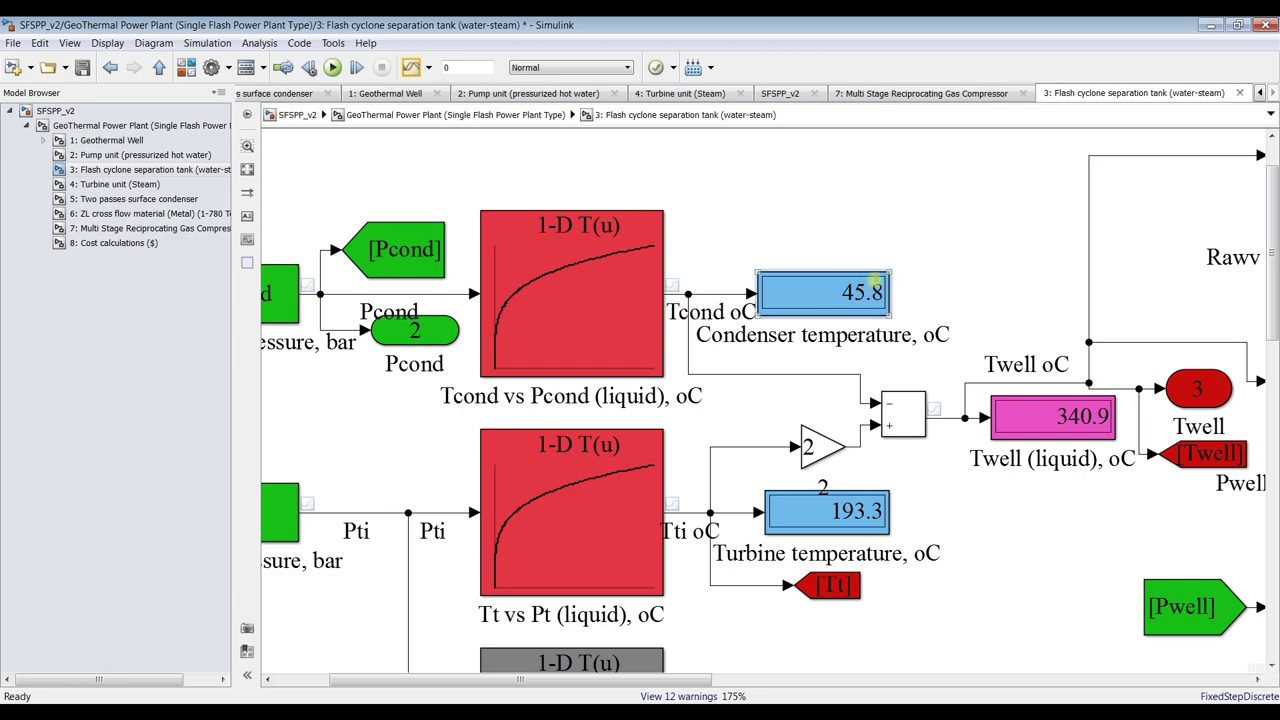
# Trace the well temperature calculation from the condenser and turbine temperature displays through the gain of 2 and the subtraction to the Twell display
pyautogui.scroll(2, 849, 292)
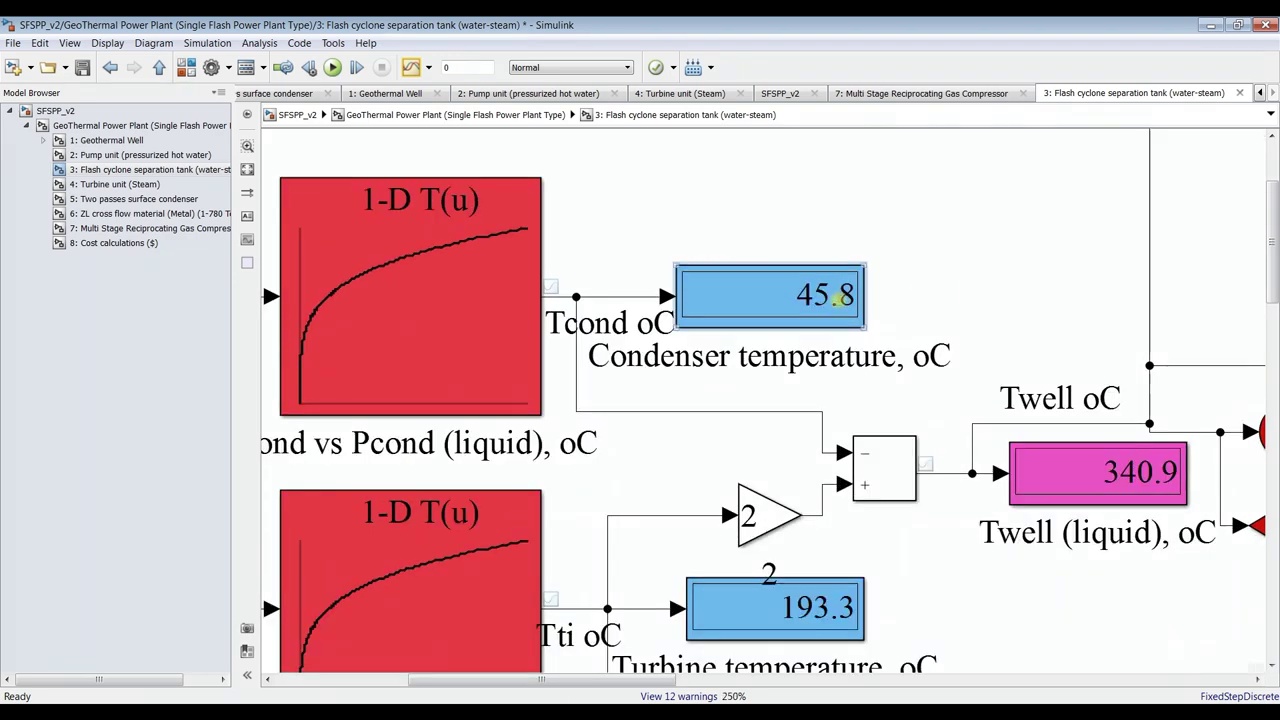
pyautogui.scroll(-1, 666, 321)
pyautogui.click(742, 568)
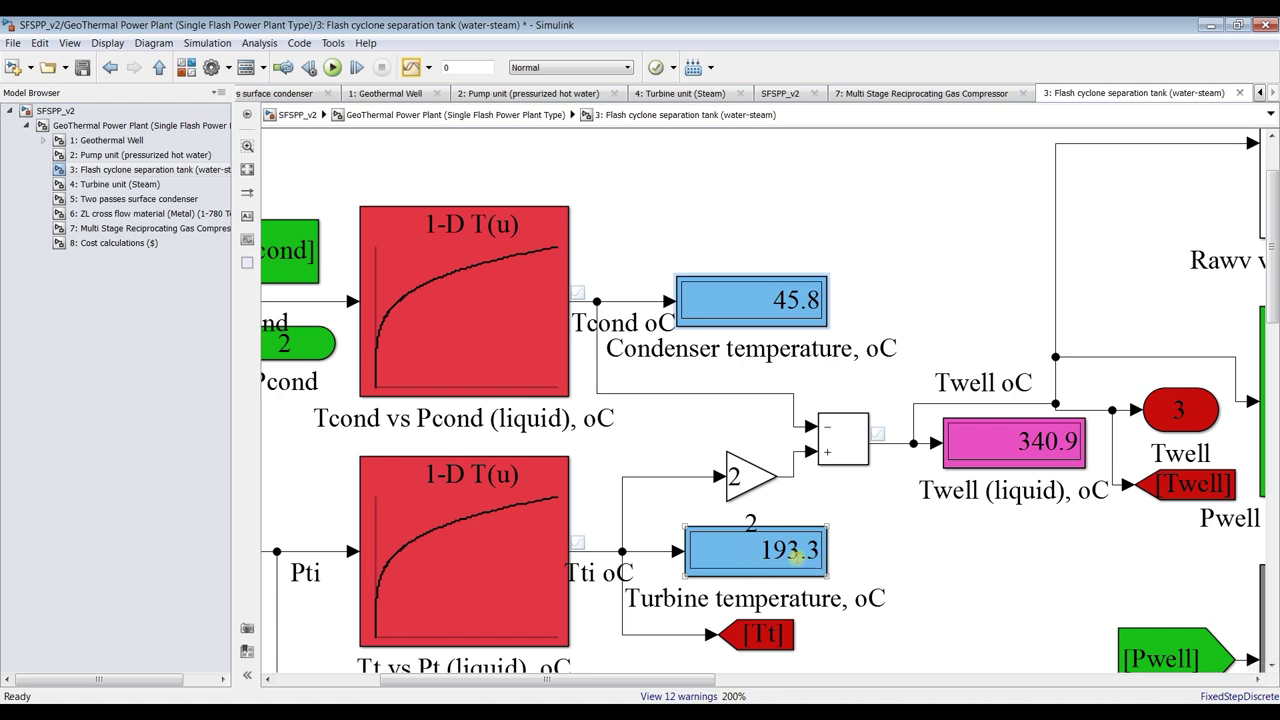
pyautogui.click(744, 478)
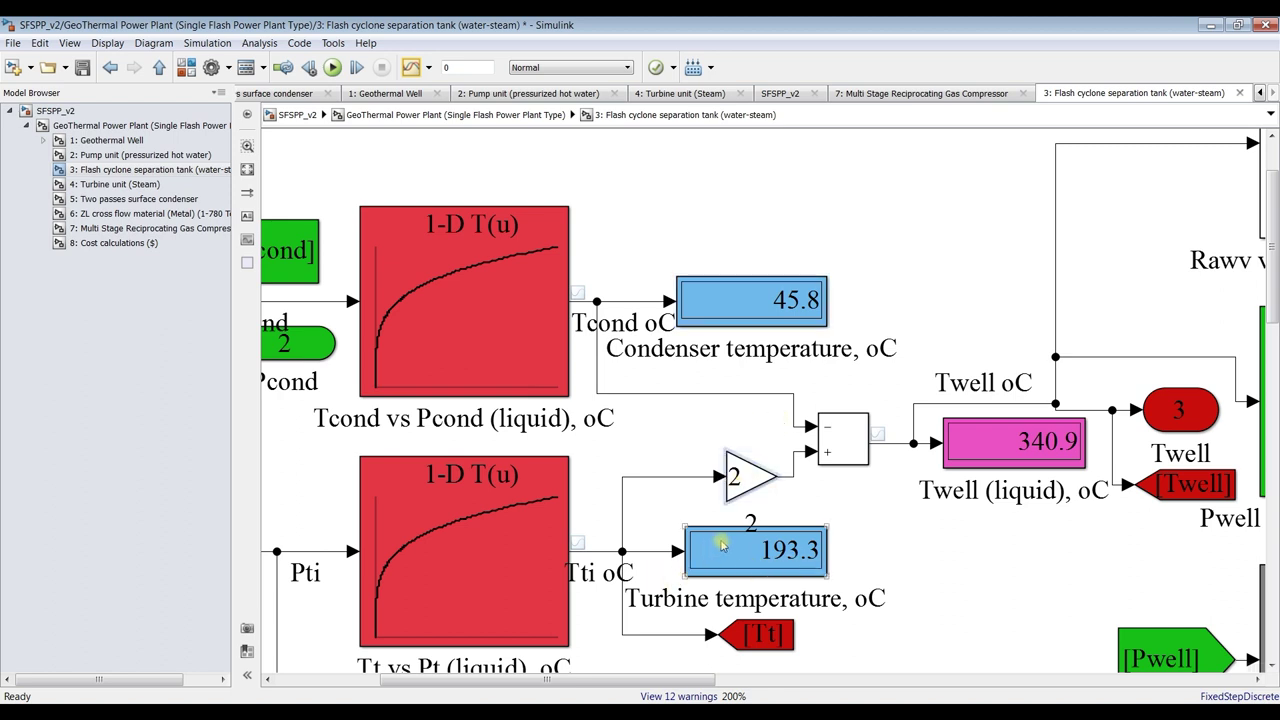
pyautogui.click(842, 445)
pyautogui.scroll(-1, 438, 292)
pyautogui.scroll(3, 900, 410)
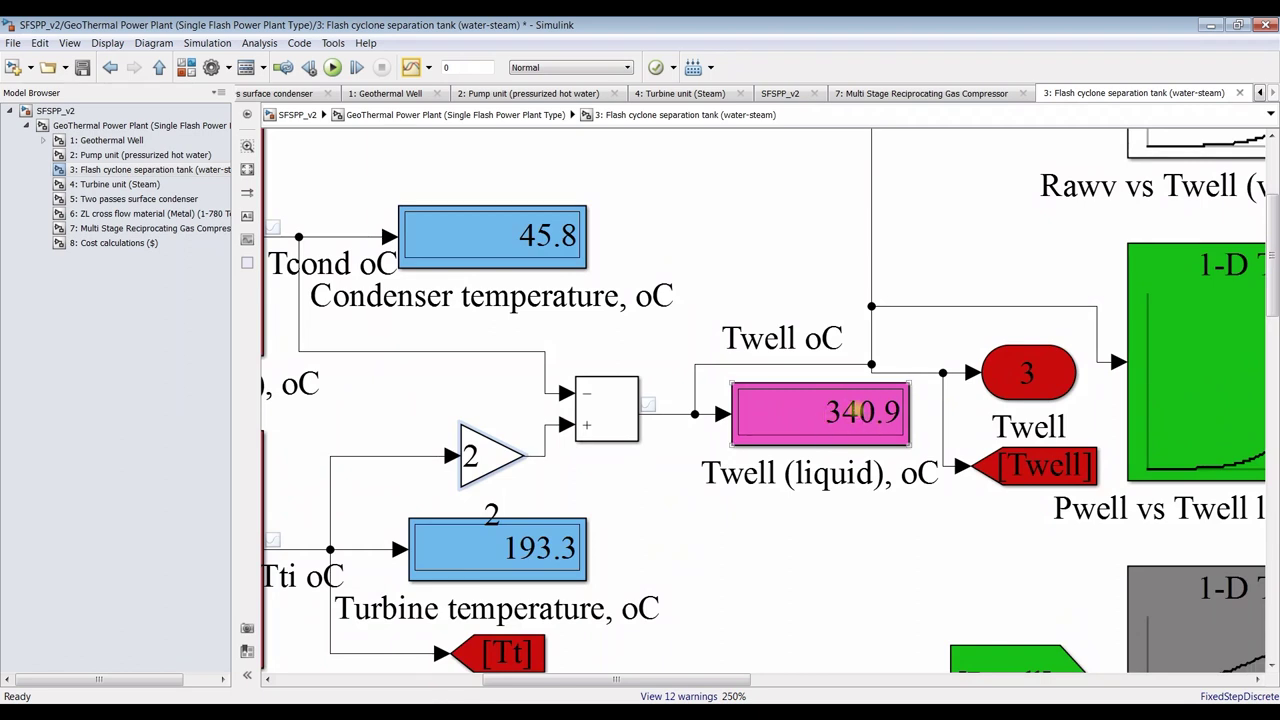
pyautogui.scroll(-2, 840, 412)
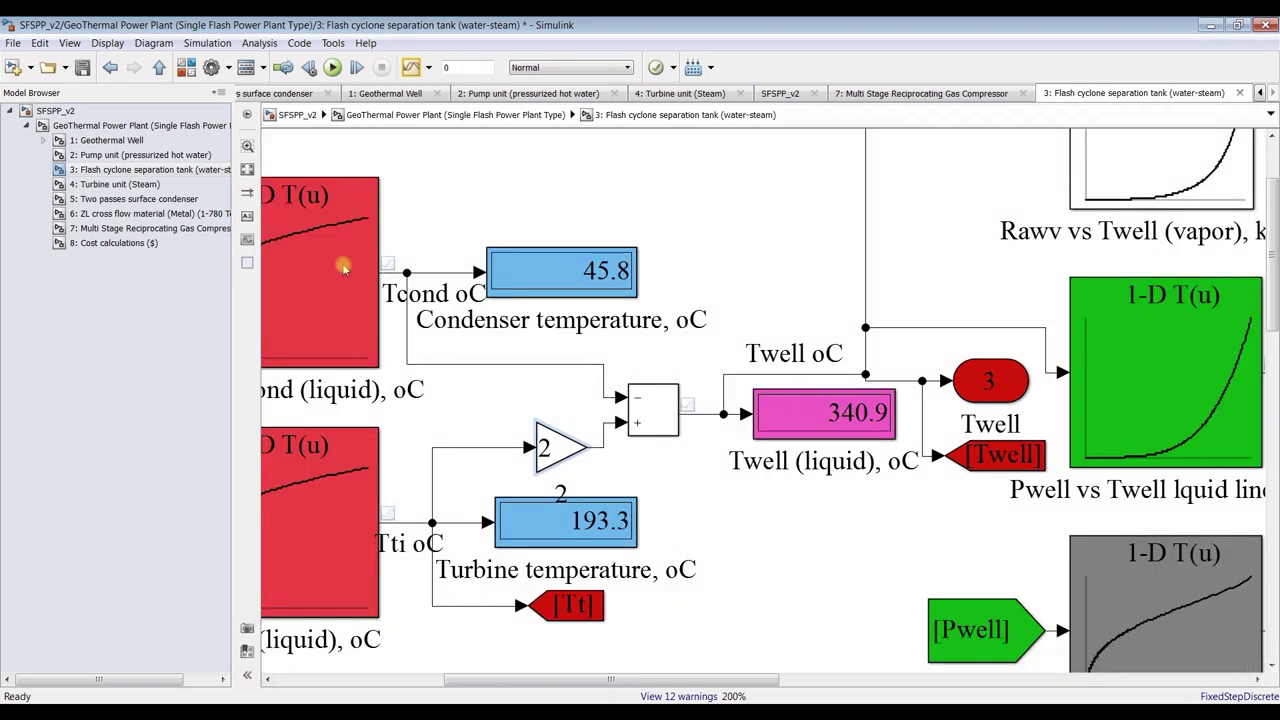
# Insert the T-S saturation curve image as an annotation in an empty area of the flash cyclone separation tank subsystem
pyautogui.click(110, 127)
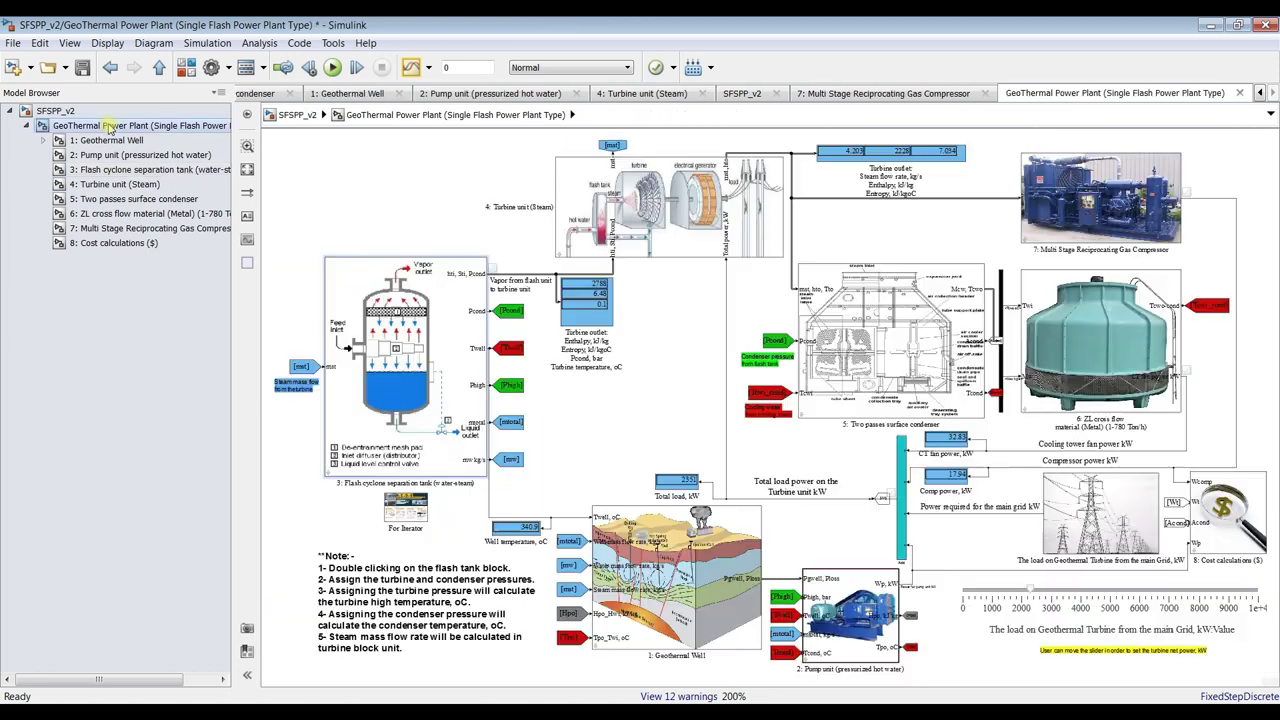
pyautogui.click(146, 170)
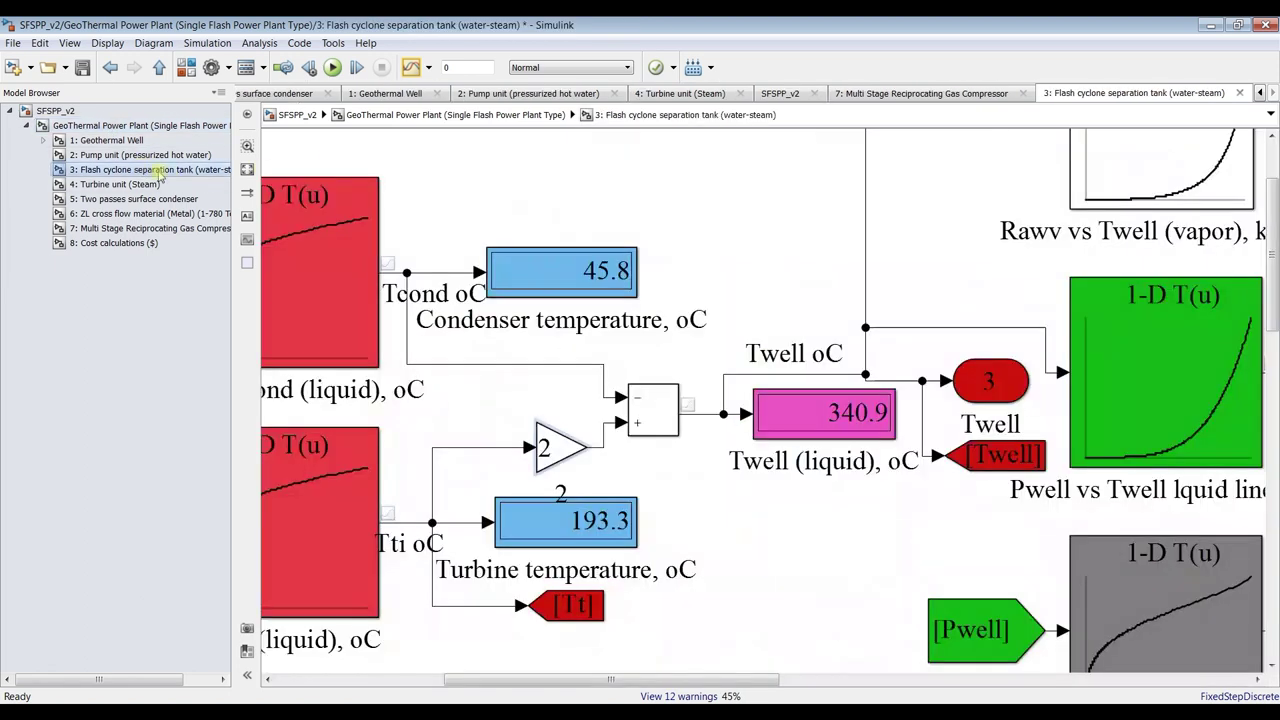
pyautogui.click(247, 169)
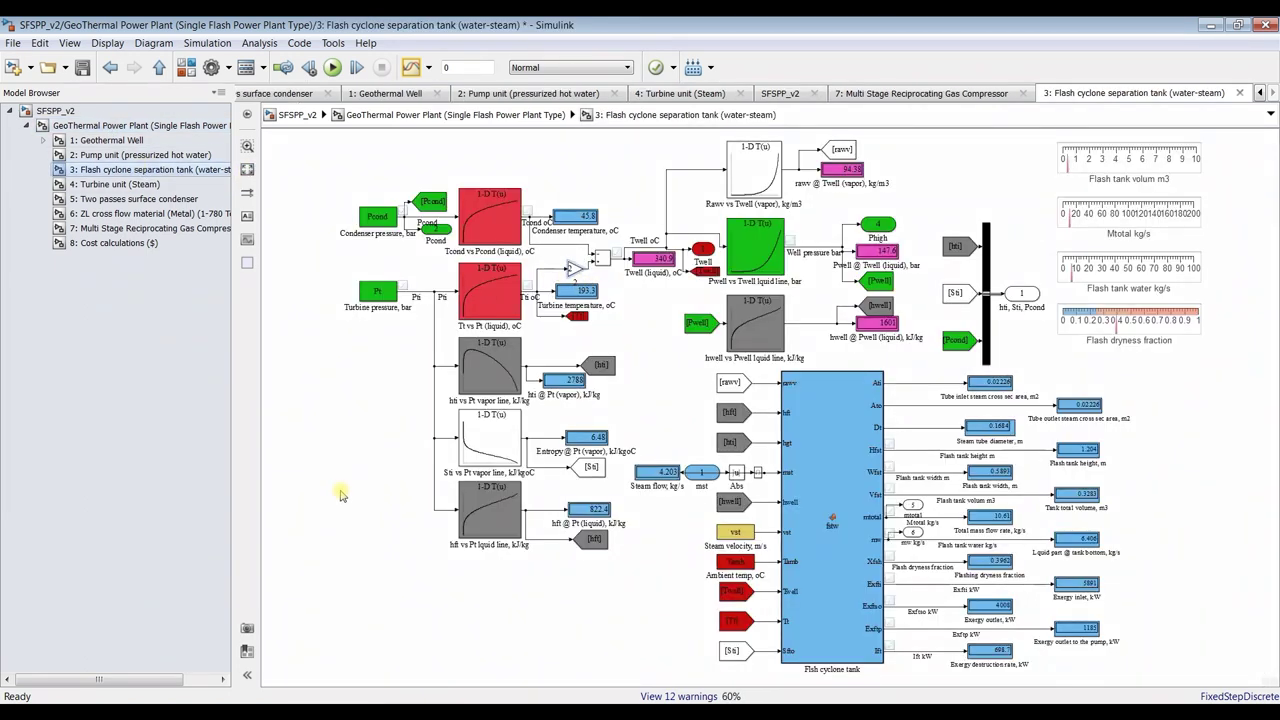
pyautogui.hscroll(-2, 328, 406)
pyautogui.doubleClick(322, 384)
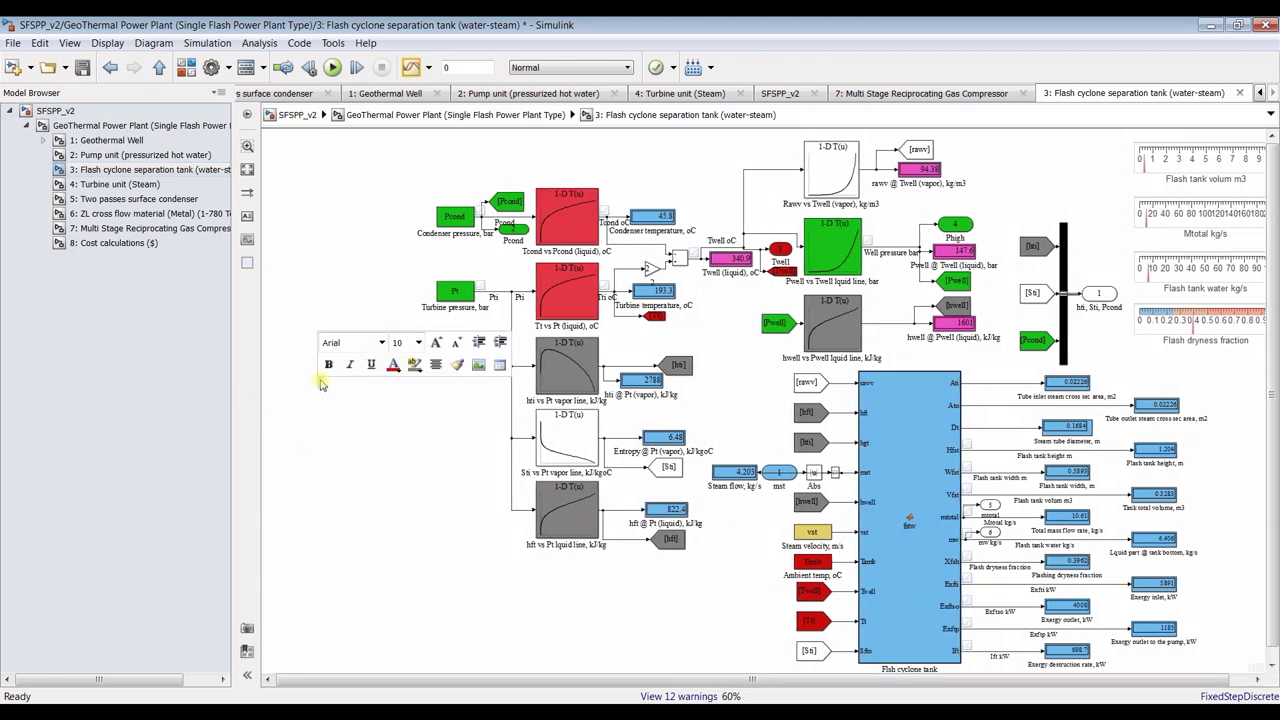
pyautogui.click(479, 364)
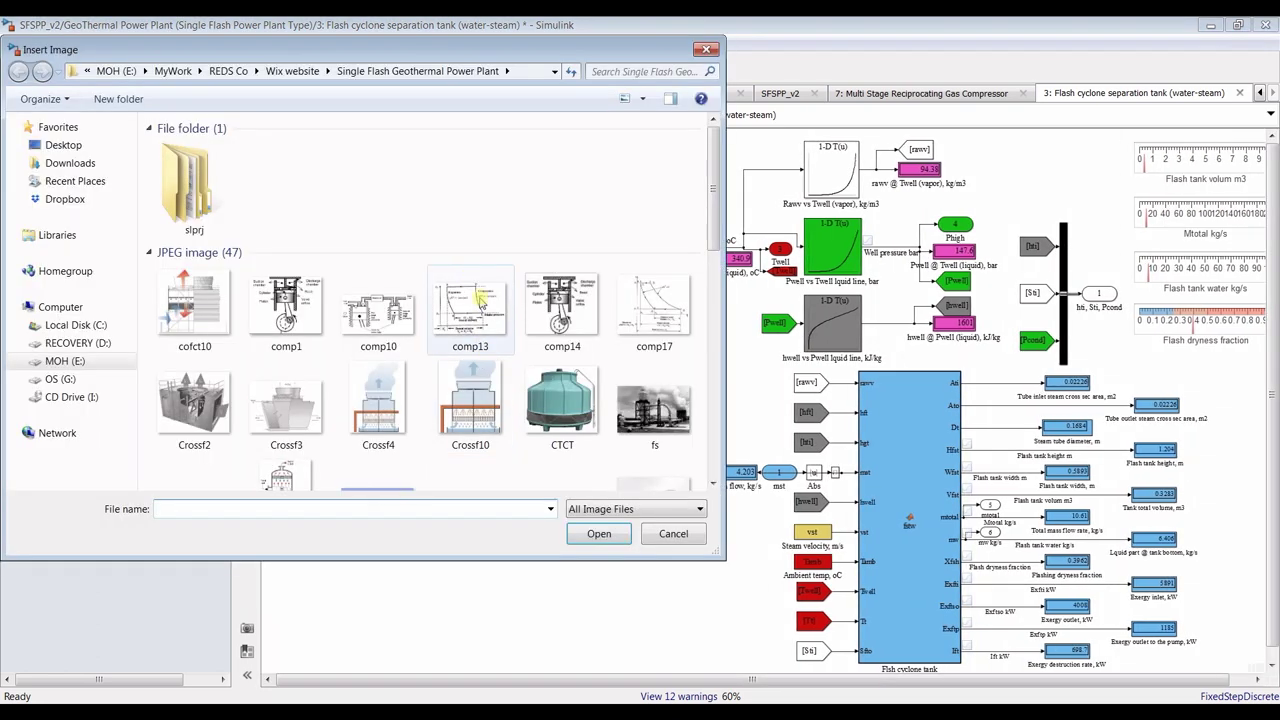
pyautogui.moveTo(713, 228); pyautogui.dragTo(713, 423)
pyautogui.click(286, 350)
pyautogui.click(604, 534)
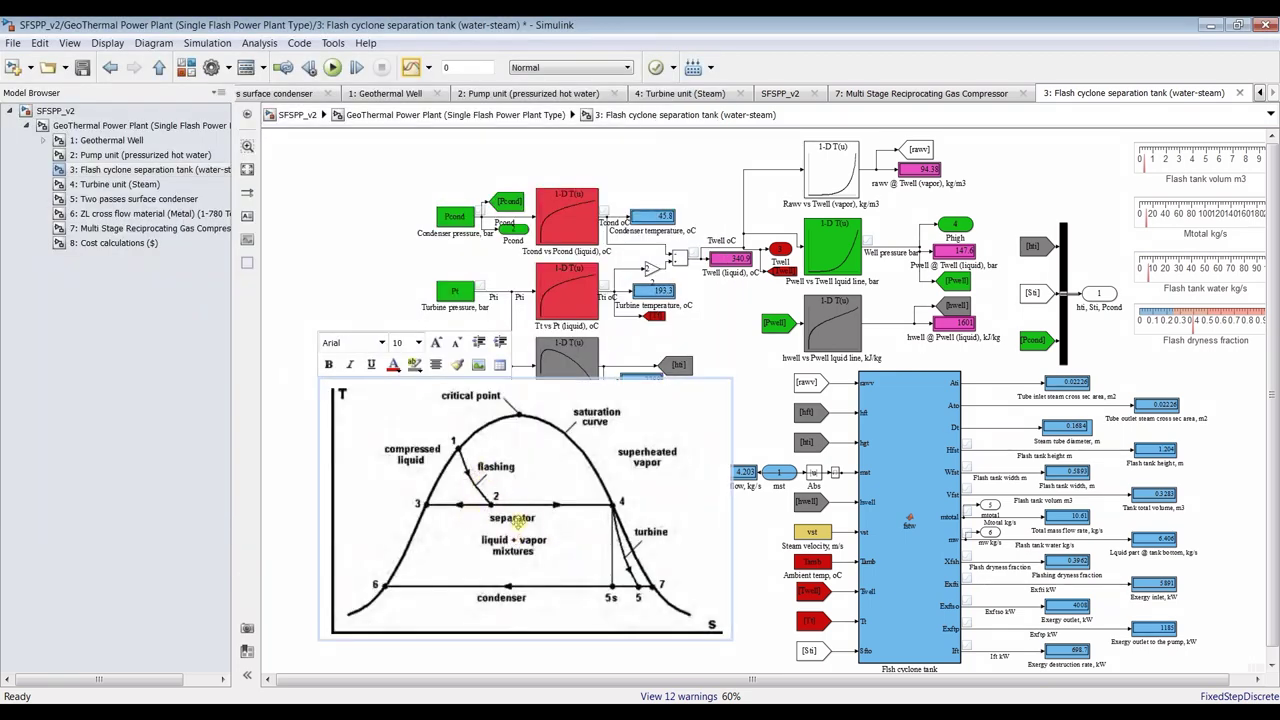
# Move the T-S diagram image clear of the lookup table blocks and examine its flashing, separator, turbine and condenser lines
pyautogui.click(757, 570)
pyautogui.scroll(-3, 757, 570)
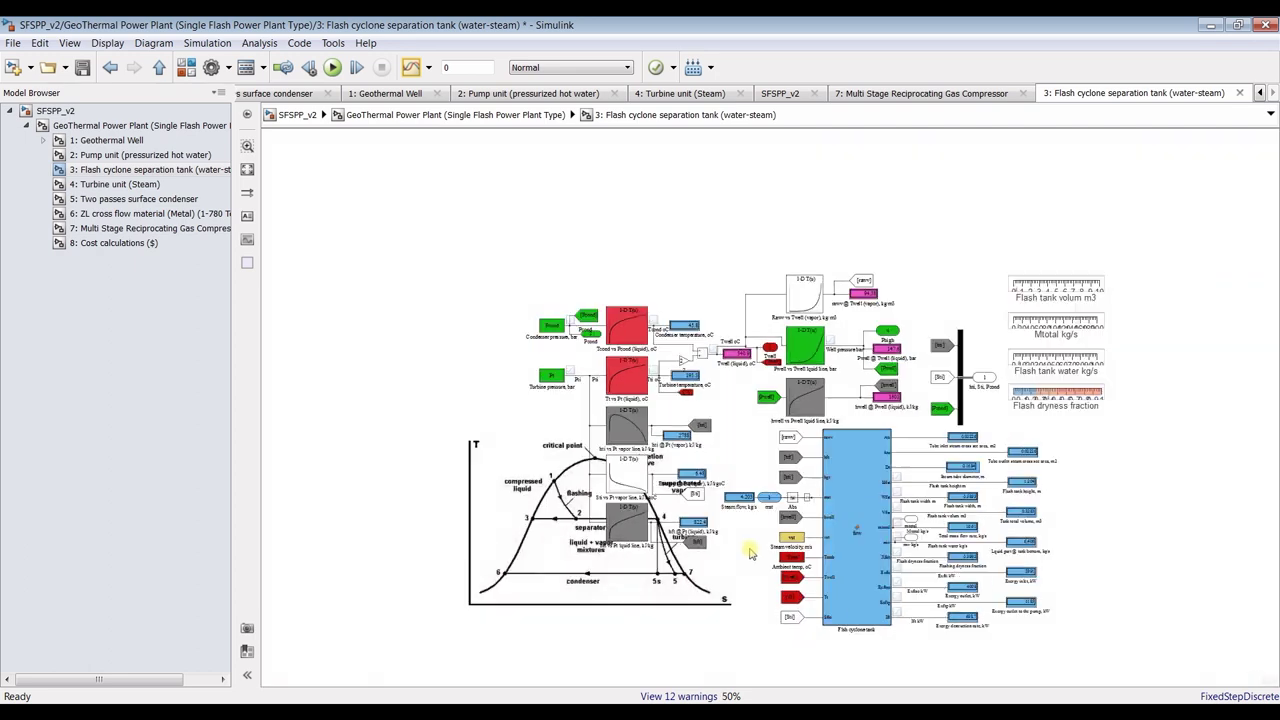
pyautogui.moveTo(378, 522); pyautogui.dragTo(393, 567)
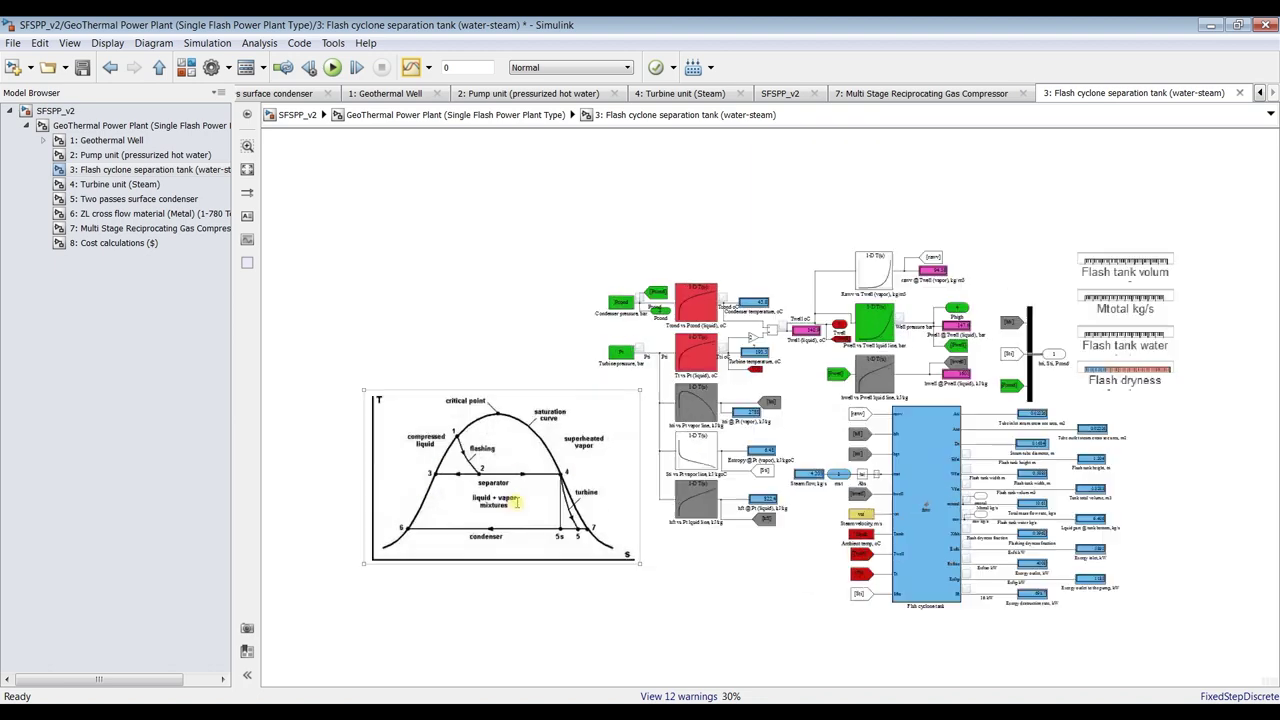
pyautogui.scroll(3, 492, 466)
pyautogui.scroll(4, 492, 466)
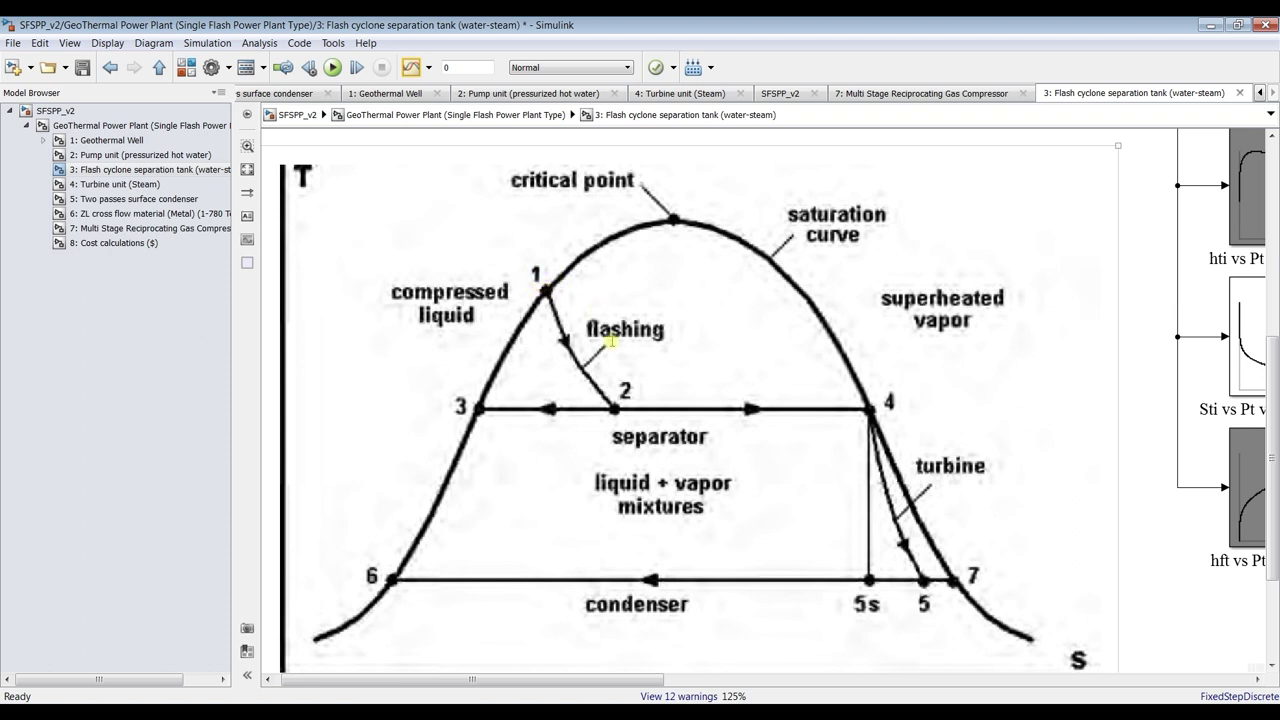
# Delete the T-S diagram image from the flash tank subsystem and return to the Twell display
pyautogui.scroll(-2, 676, 362)
pyautogui.moveTo(350, 190); pyautogui.dragTo(655, 440)
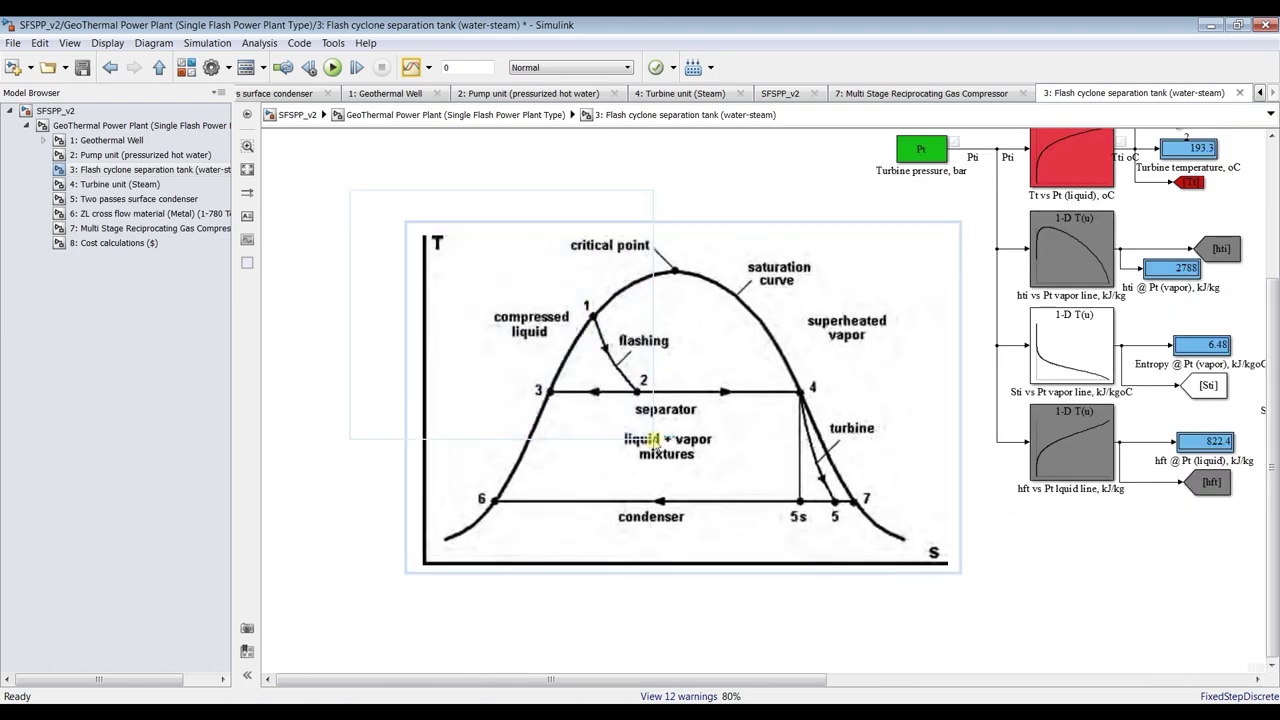
pyautogui.press('Delete')
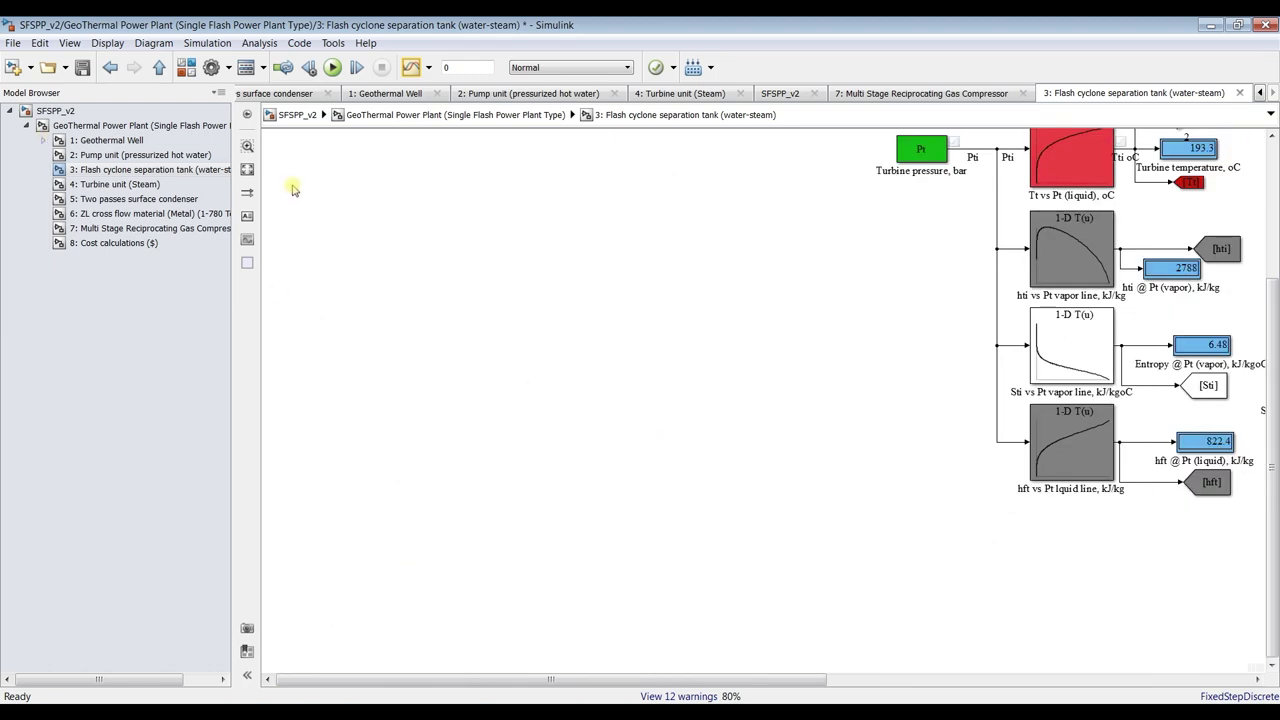
pyautogui.click(247, 172)
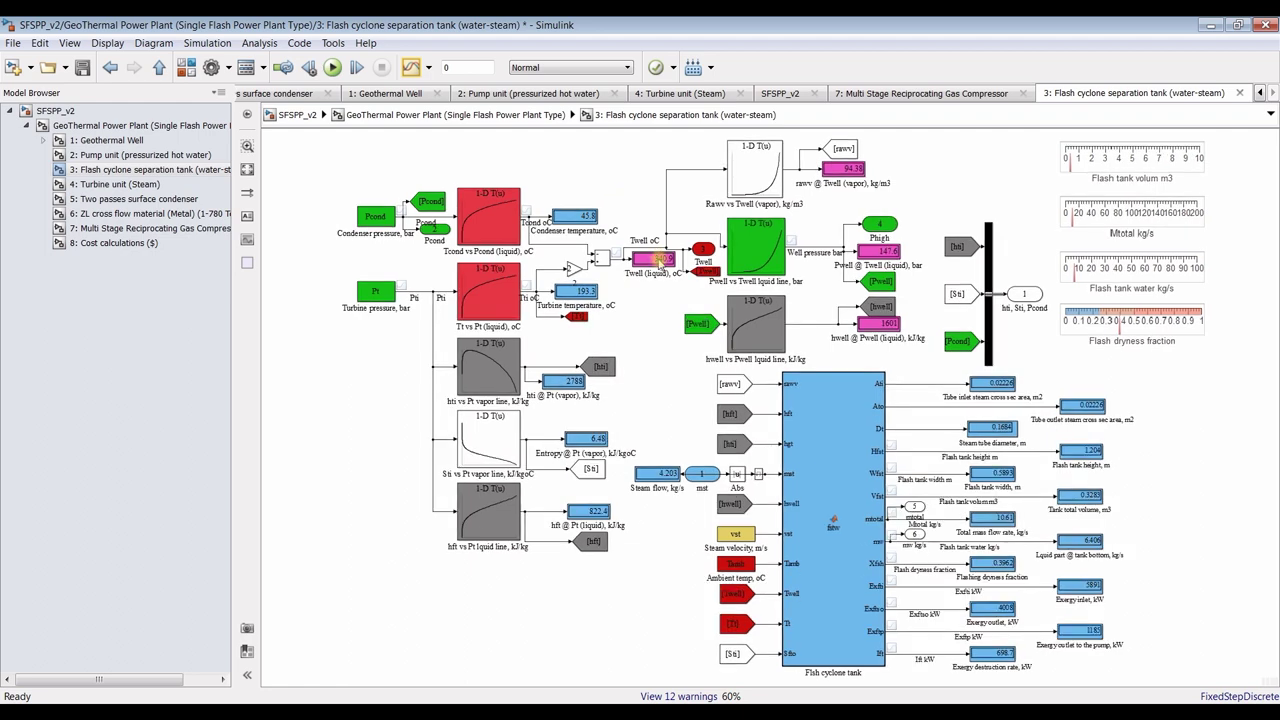
pyautogui.scroll(2, 655, 260)
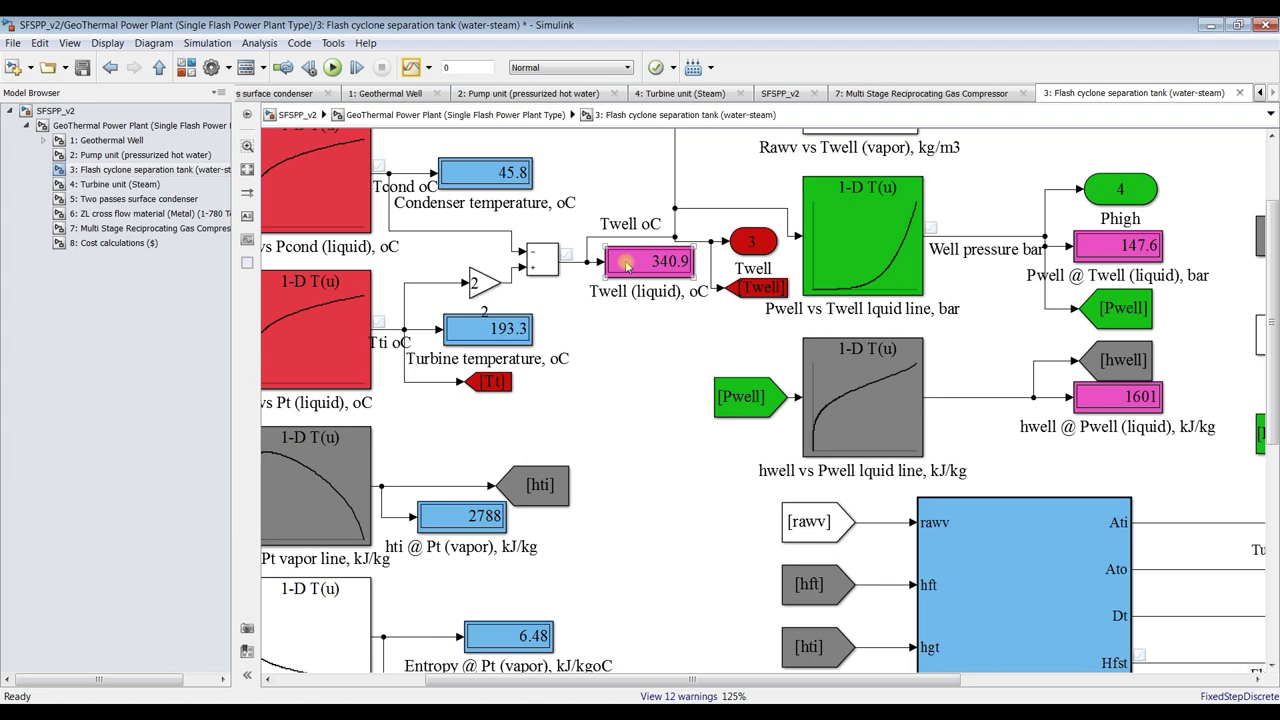
# Trace the Twell signal into the Pwell vs Twell and Rawv vs Twell lookup tables and examine the Pwell display
pyautogui.scroll(-1, 912, 281)
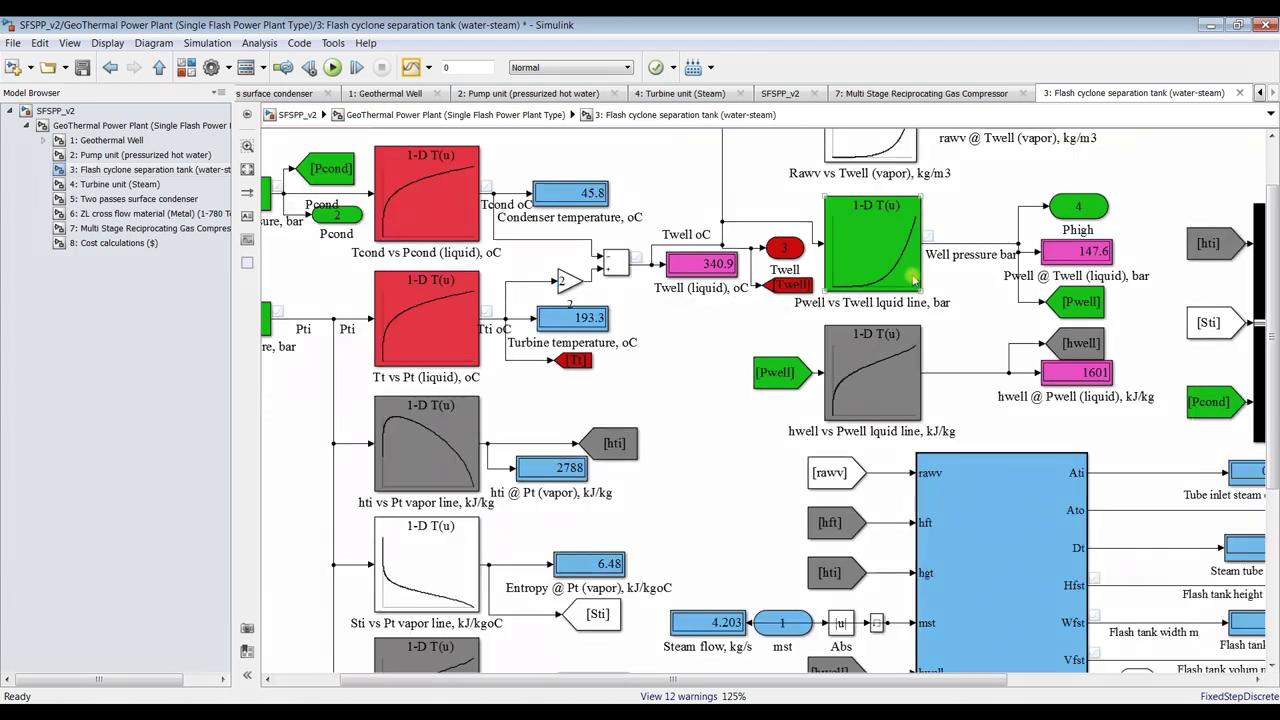
pyautogui.scroll(2, 912, 281)
pyautogui.click(682, 281)
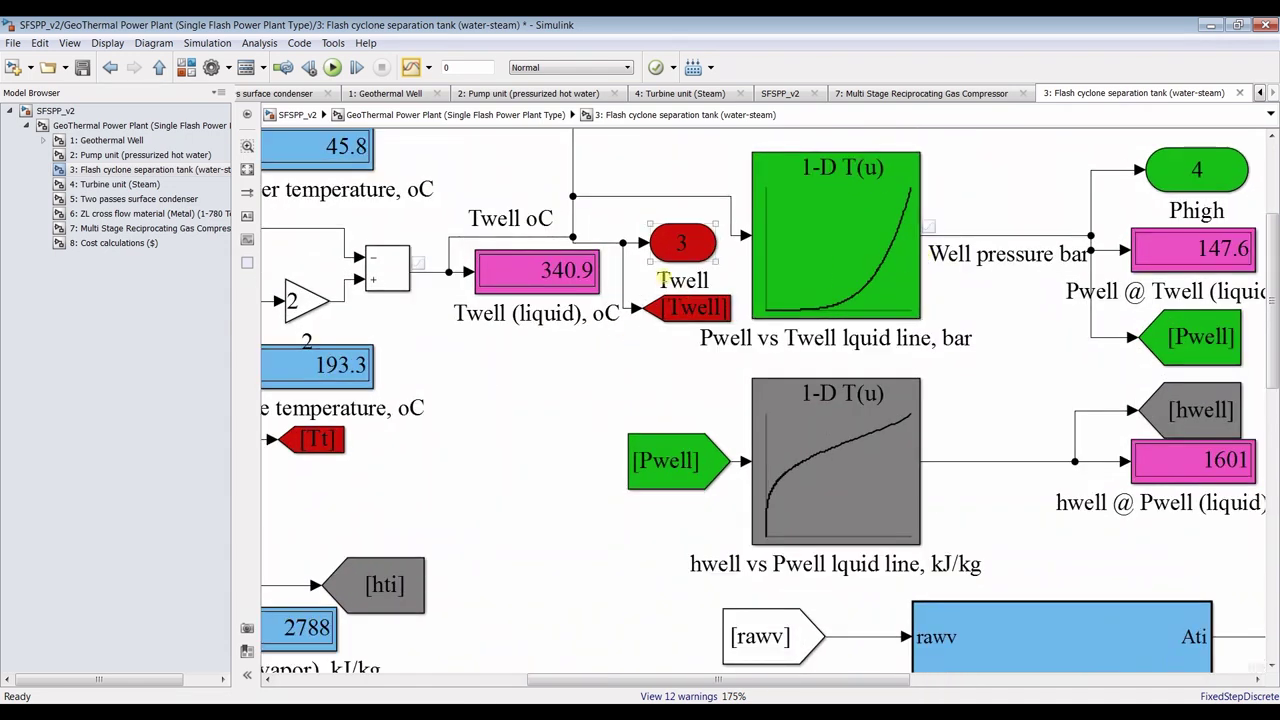
pyautogui.scroll(-1, 688, 348)
pyautogui.scroll(-1, 815, 296)
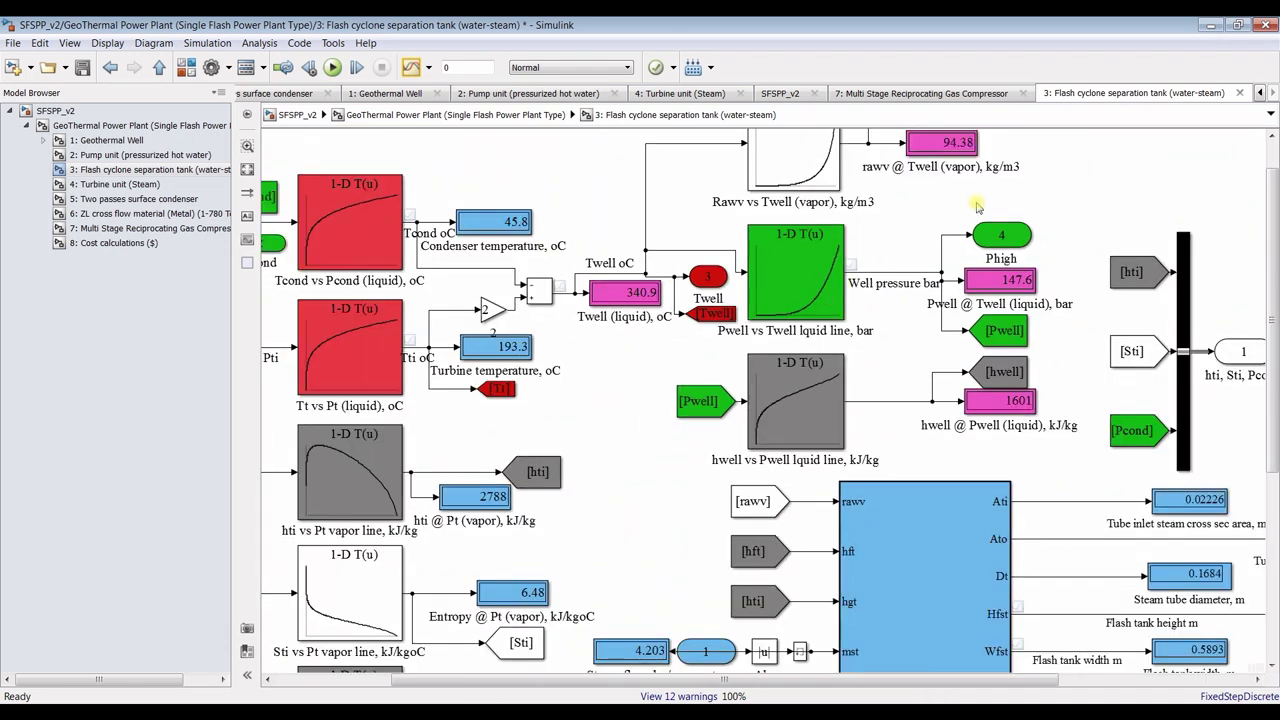
pyautogui.moveTo(1273, 226); pyautogui.dragTo(1273, 212)
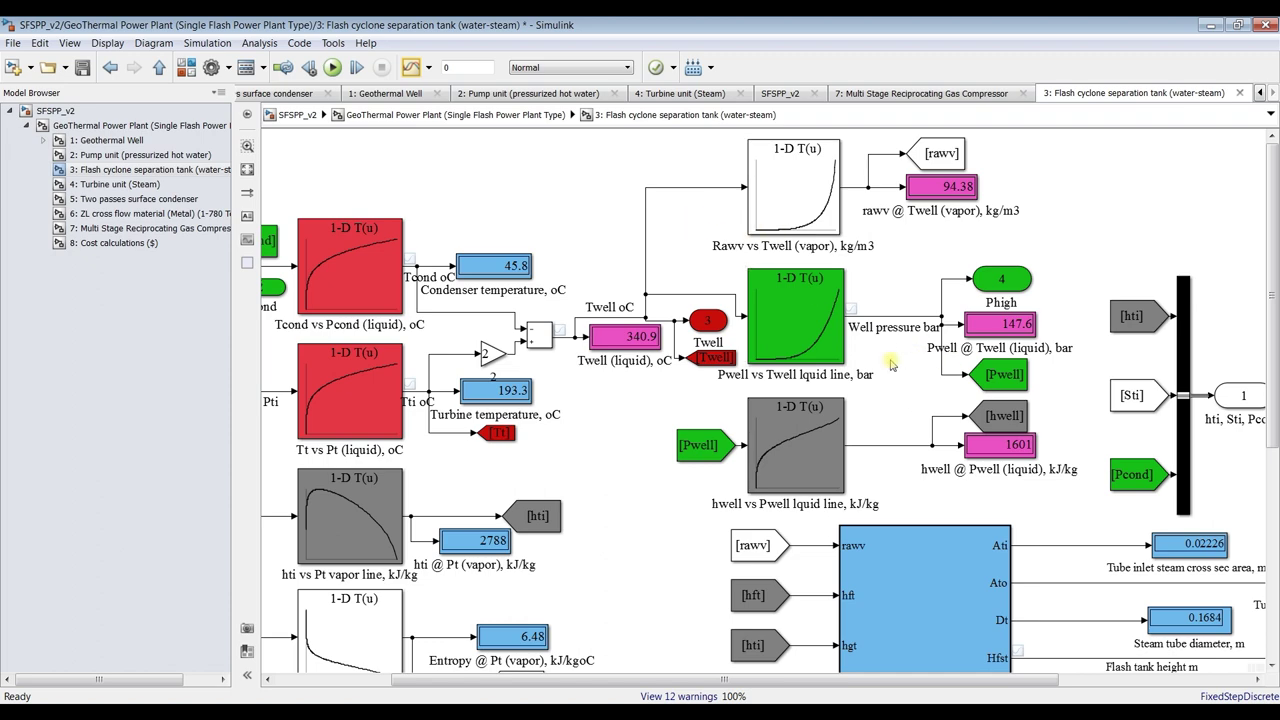
pyautogui.scroll(3, 1040, 337)
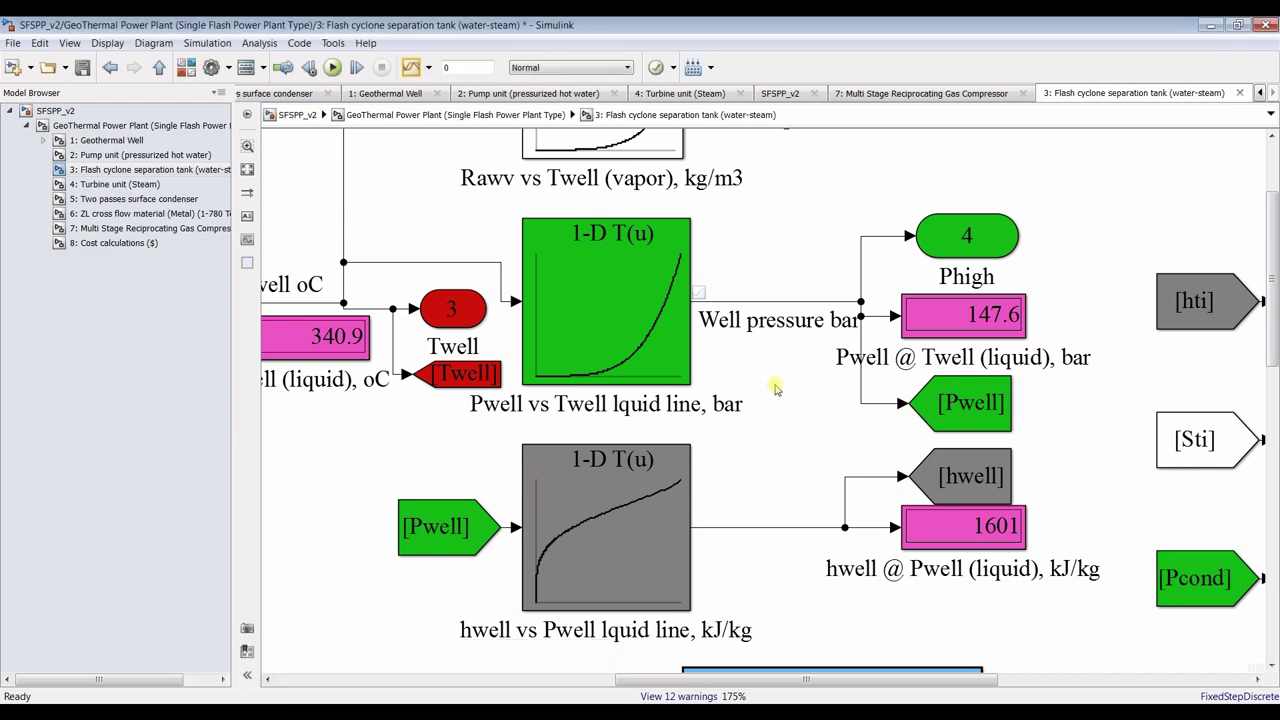
pyautogui.scroll(-1, 984, 315)
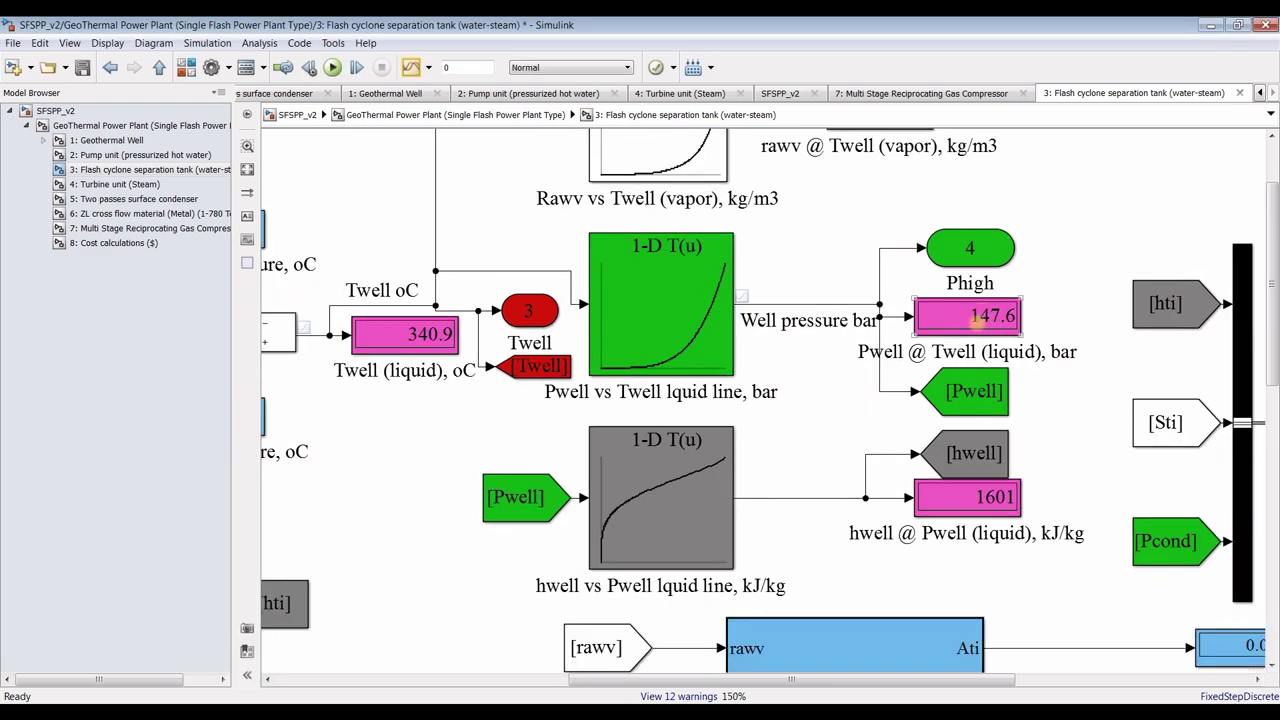
# Trace the Pwell tag through the hwell vs Pwell lookup table and examine the hwell enthalpy display
pyautogui.scroll(-1, 990, 316)
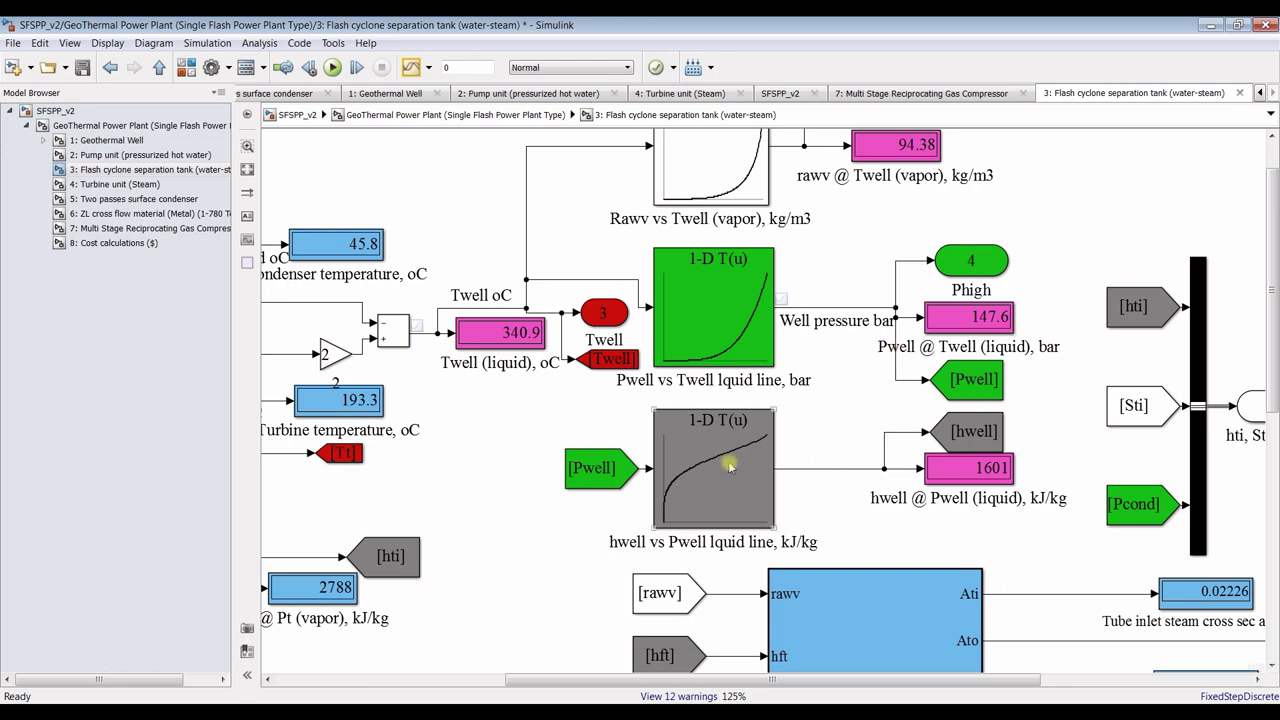
pyautogui.click(942, 322)
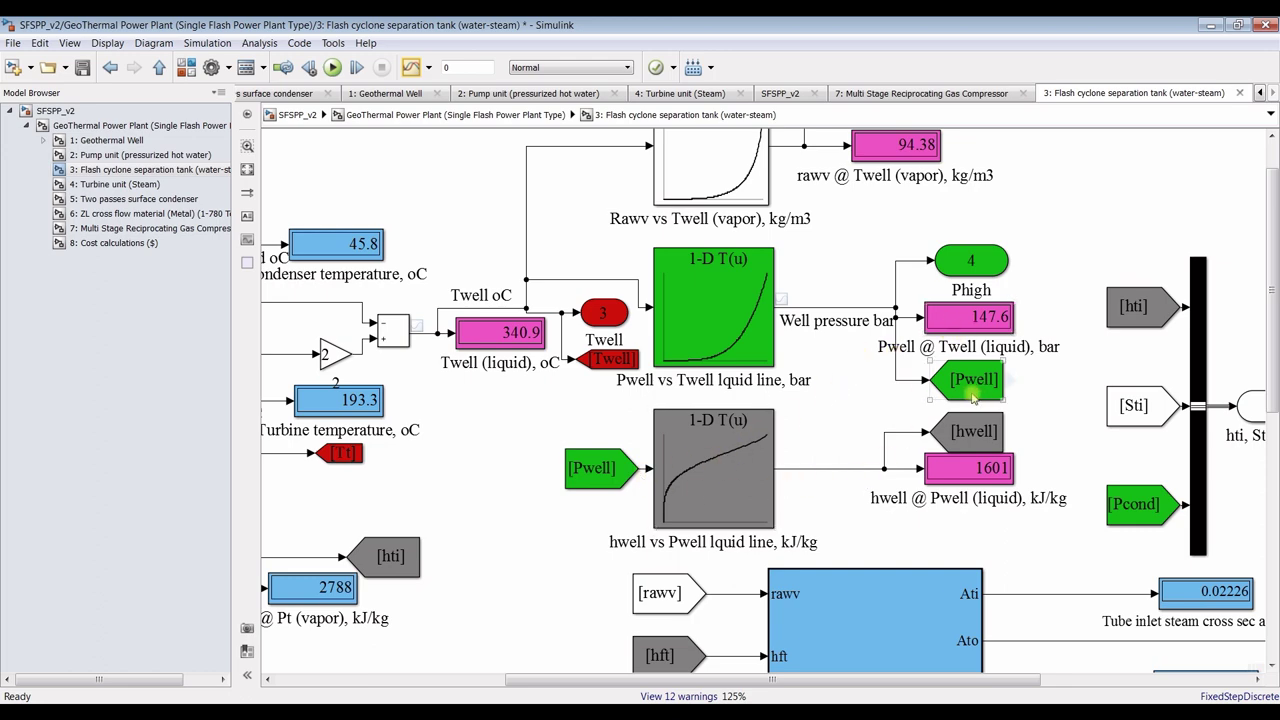
pyautogui.click(955, 495)
pyautogui.scroll(2, 1020, 505)
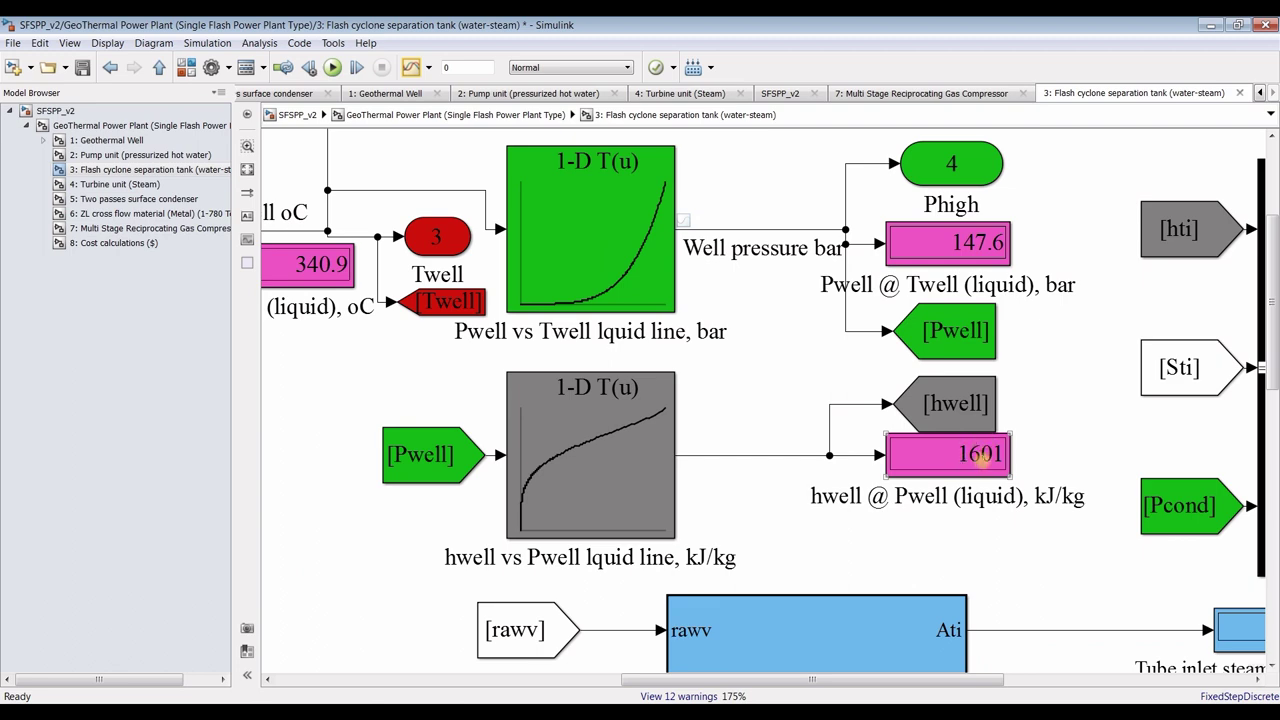
pyautogui.scroll(-2, 975, 455)
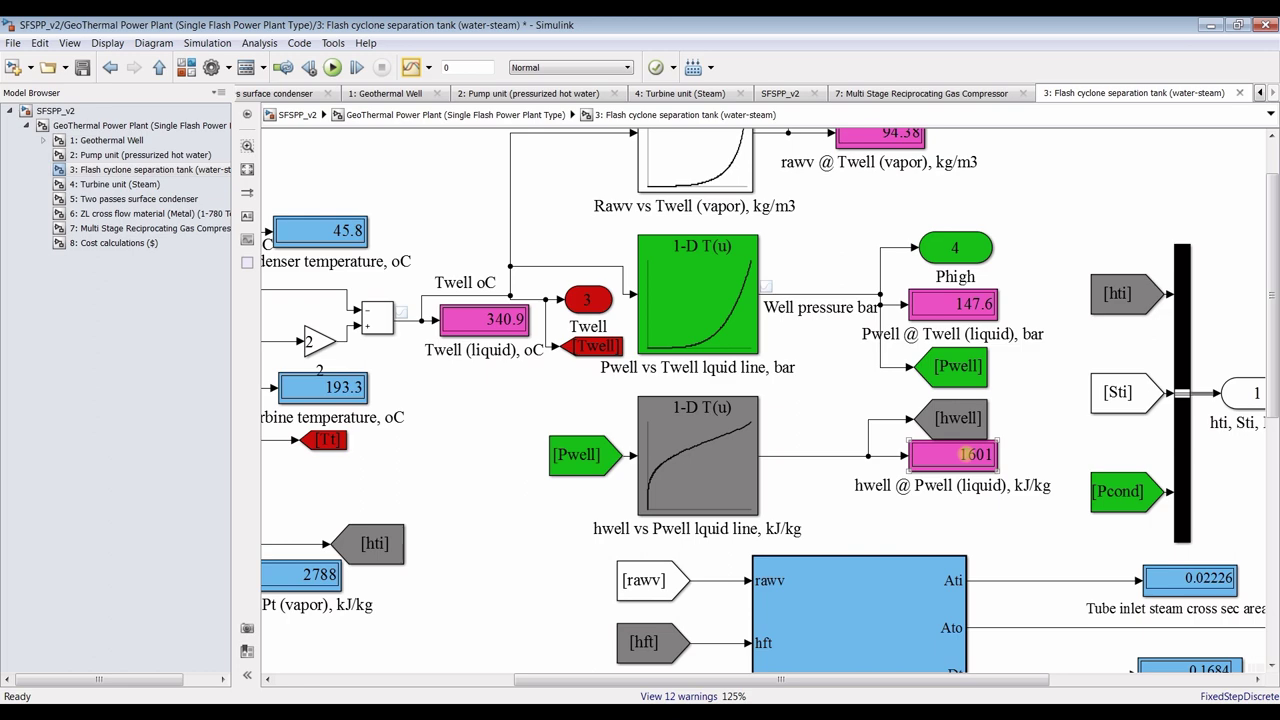
pyautogui.scroll(-2, 955, 450)
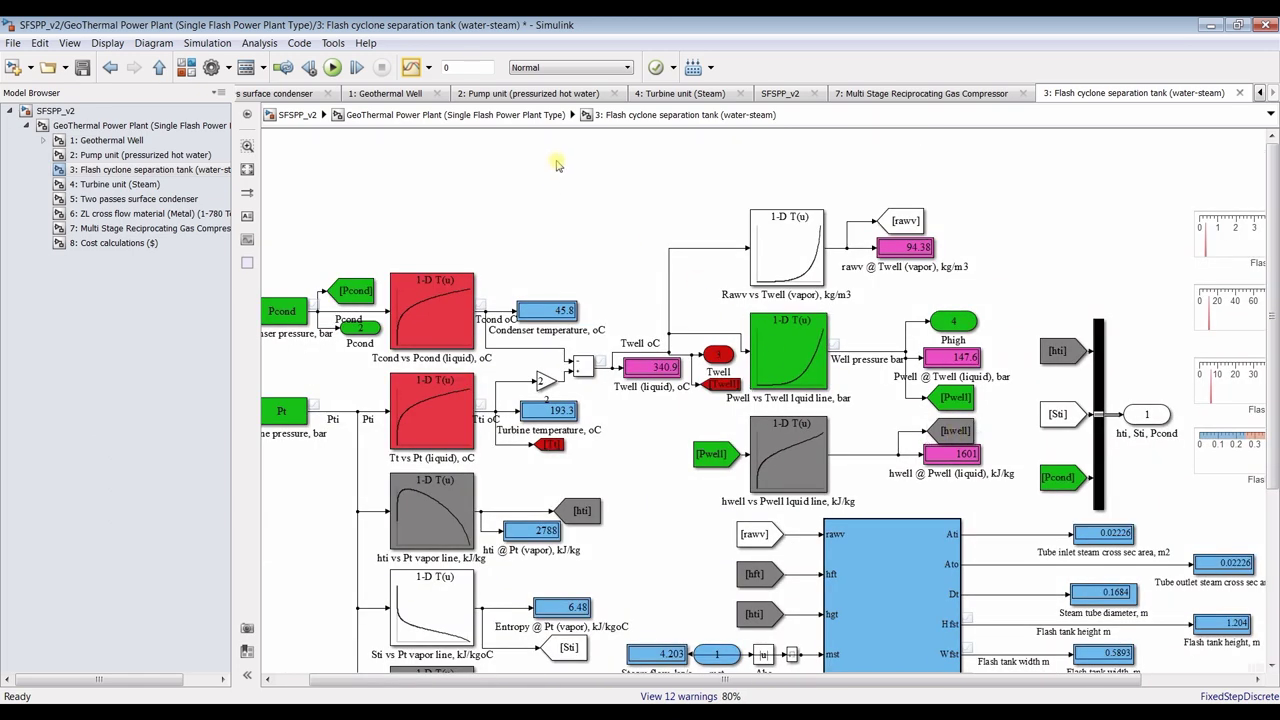
# Examine the flash cyclone tank block's output displays, from the steam tube areas and tank dimensions to the total mass flow rate
pyautogui.click(247, 169)
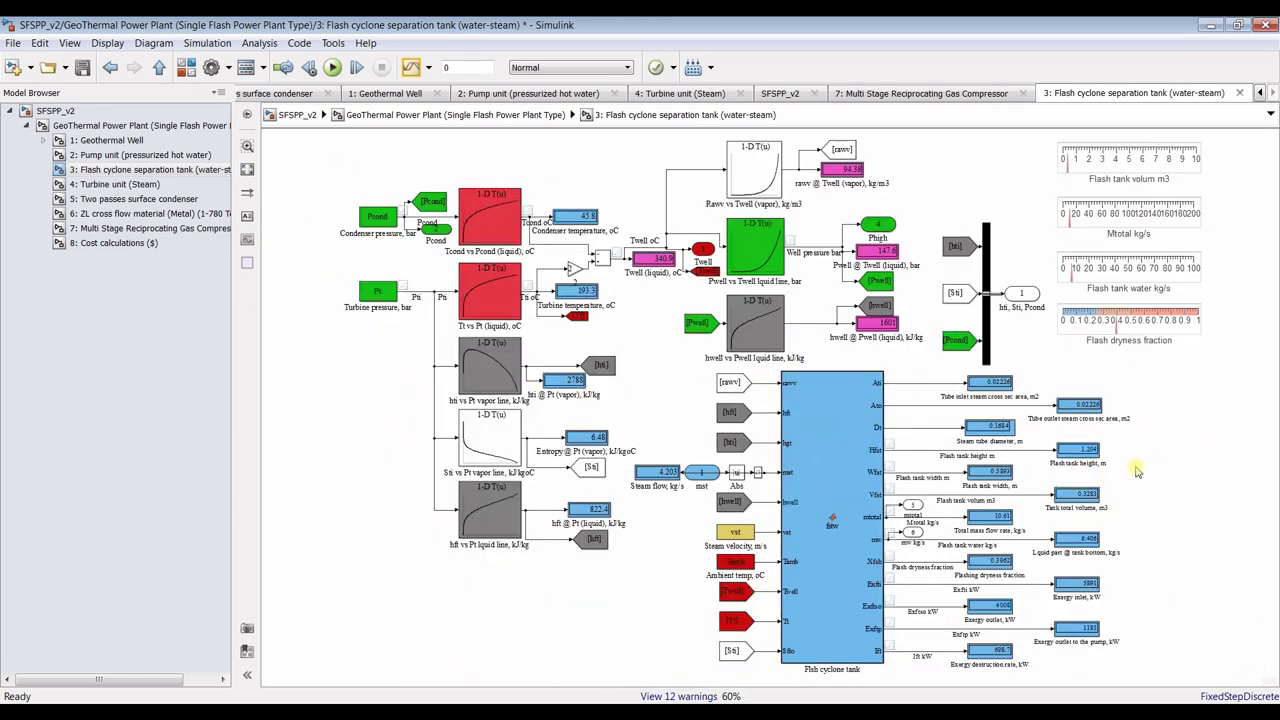
pyautogui.scroll(4, 816, 456)
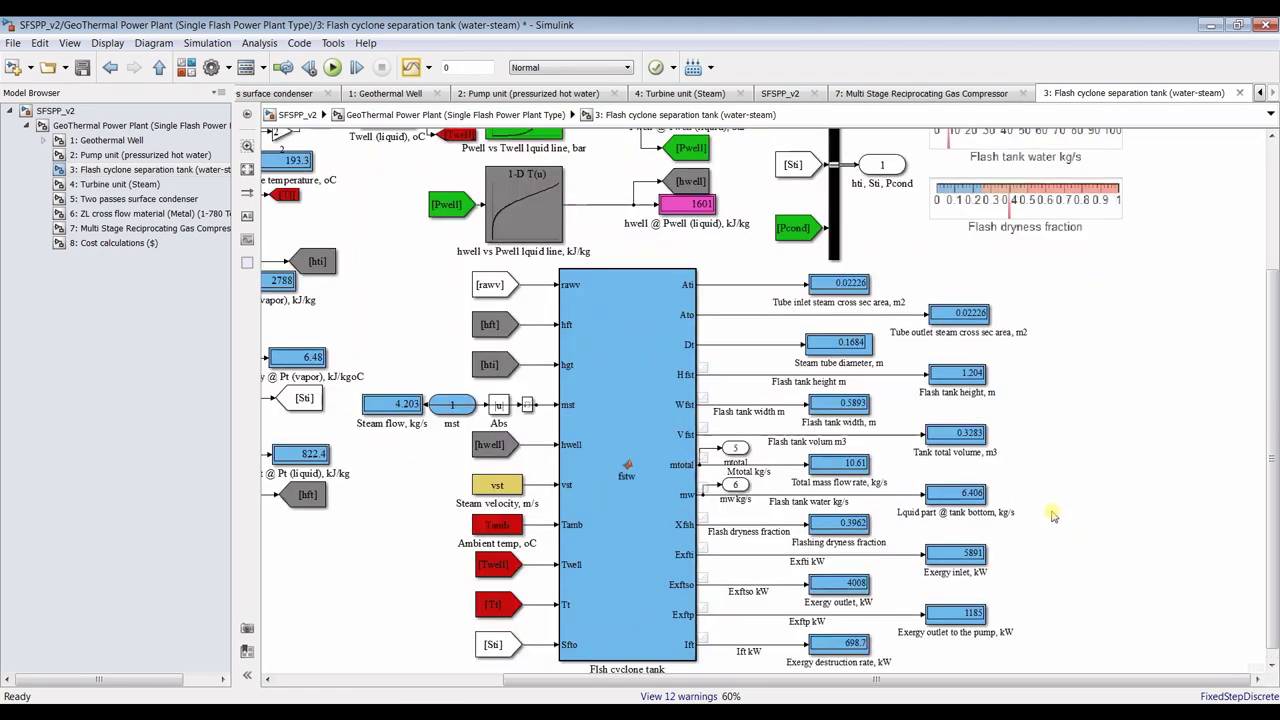
pyautogui.scroll(-1, 960, 437)
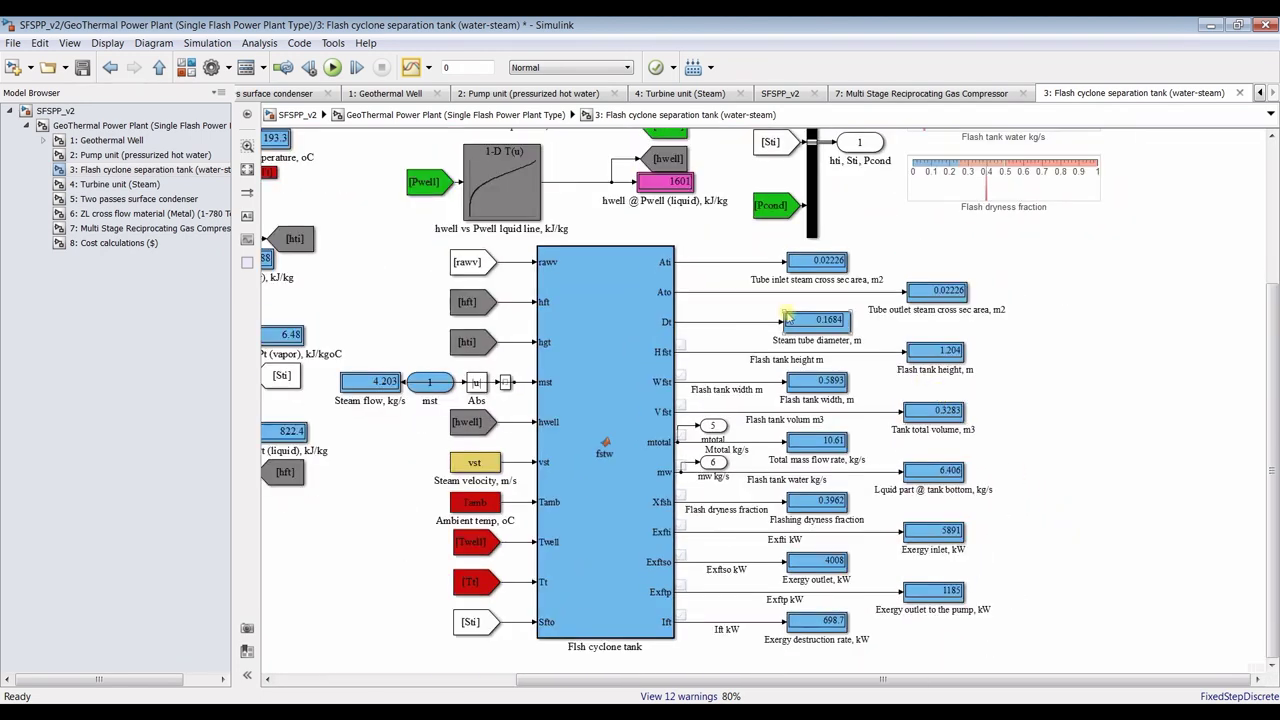
pyautogui.scroll(2, 767, 286)
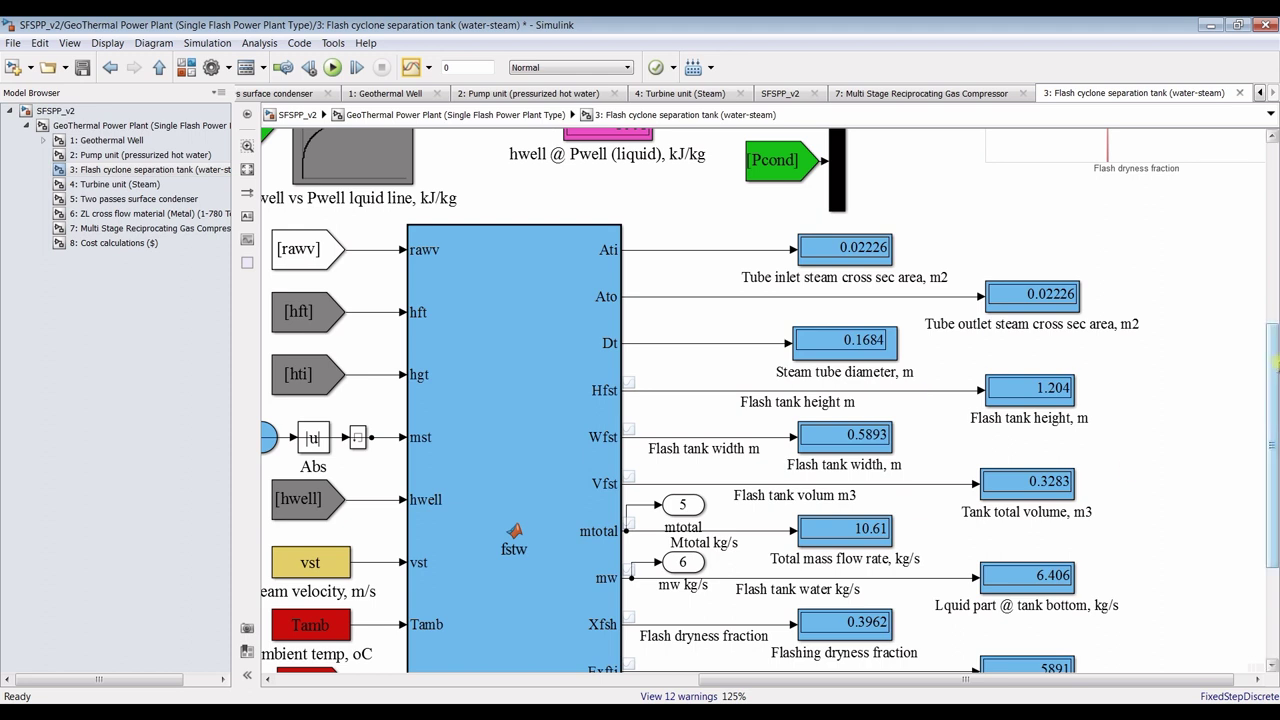
pyautogui.moveTo(1275, 370); pyautogui.dragTo(1275, 405)
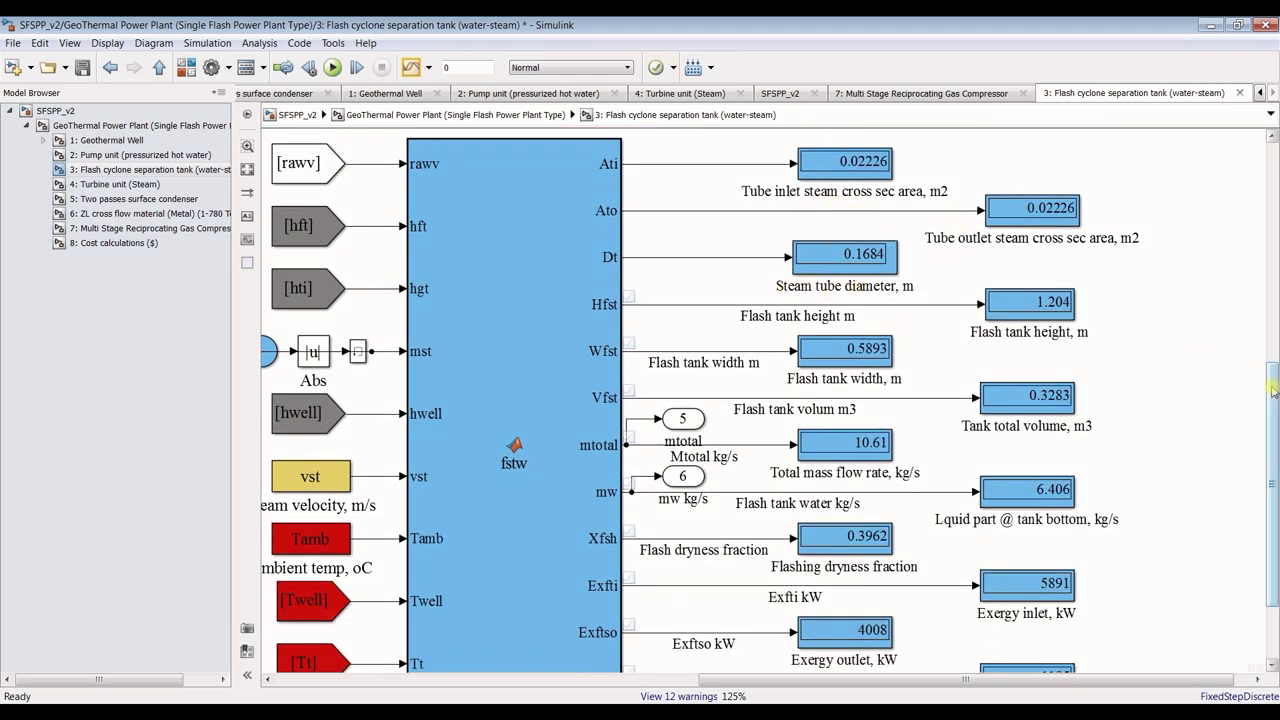
pyautogui.moveTo(1268, 375); pyautogui.dragTo(1268, 387)
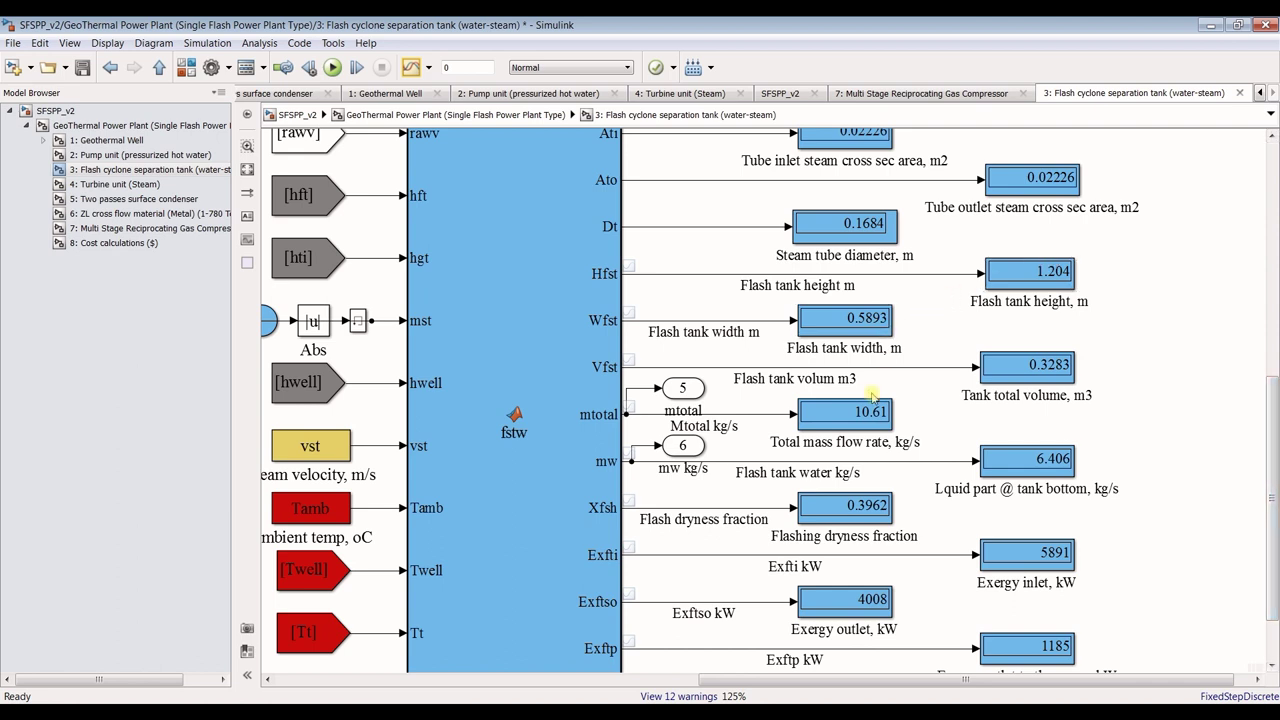
pyautogui.moveTo(1276, 466); pyautogui.dragTo(1274, 477)
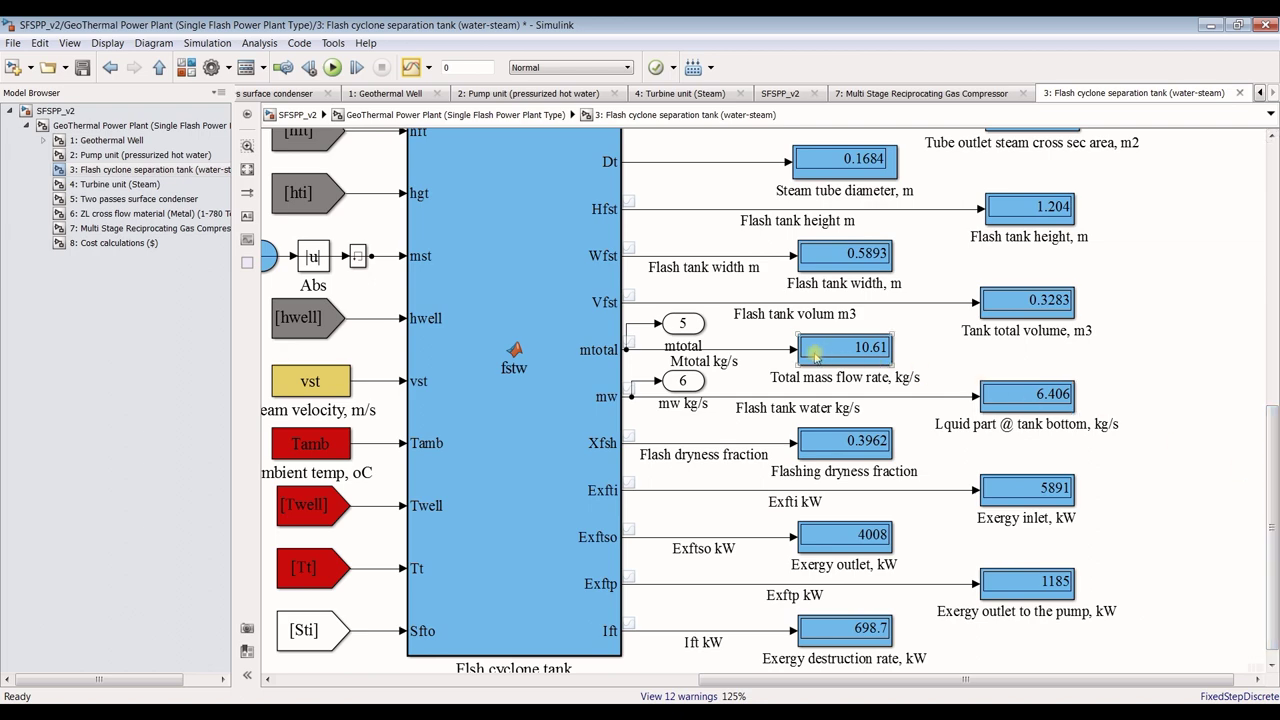
# Open the flash cyclone tank function code, review its design and exergy equations, and close the editor
pyautogui.doubleClick(490, 240)
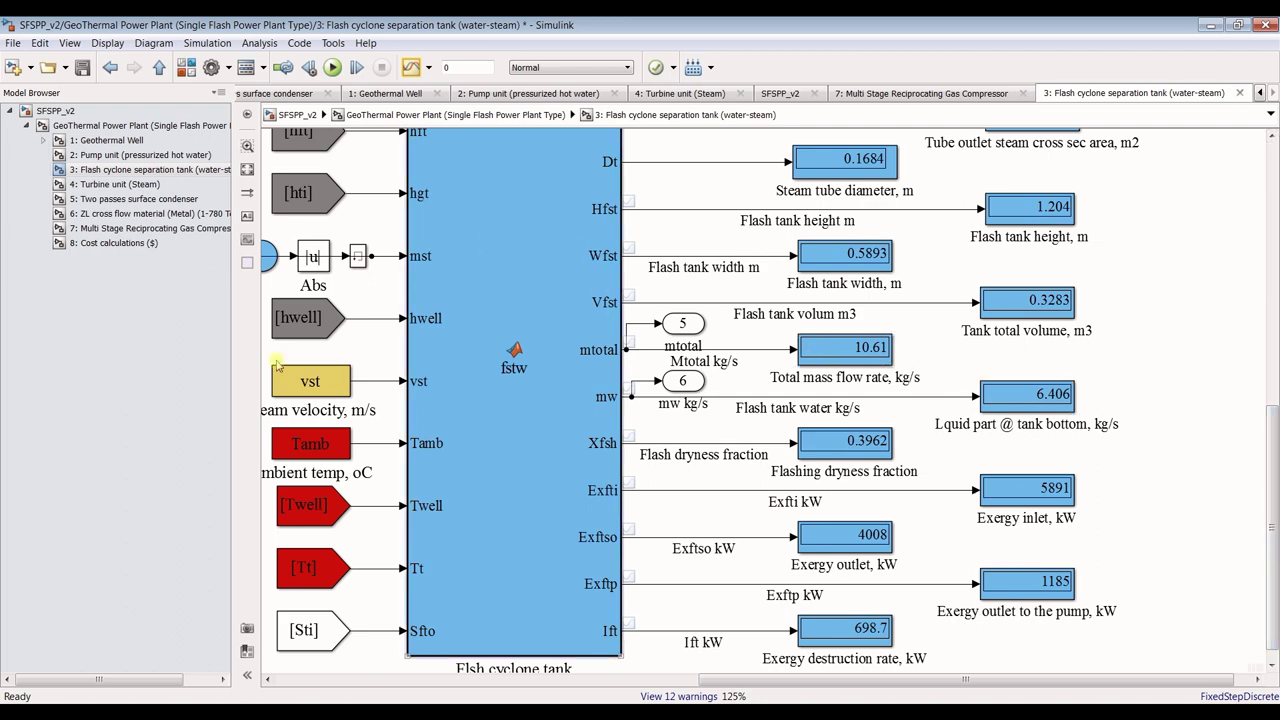
pyautogui.scroll(-8, 193, 281)
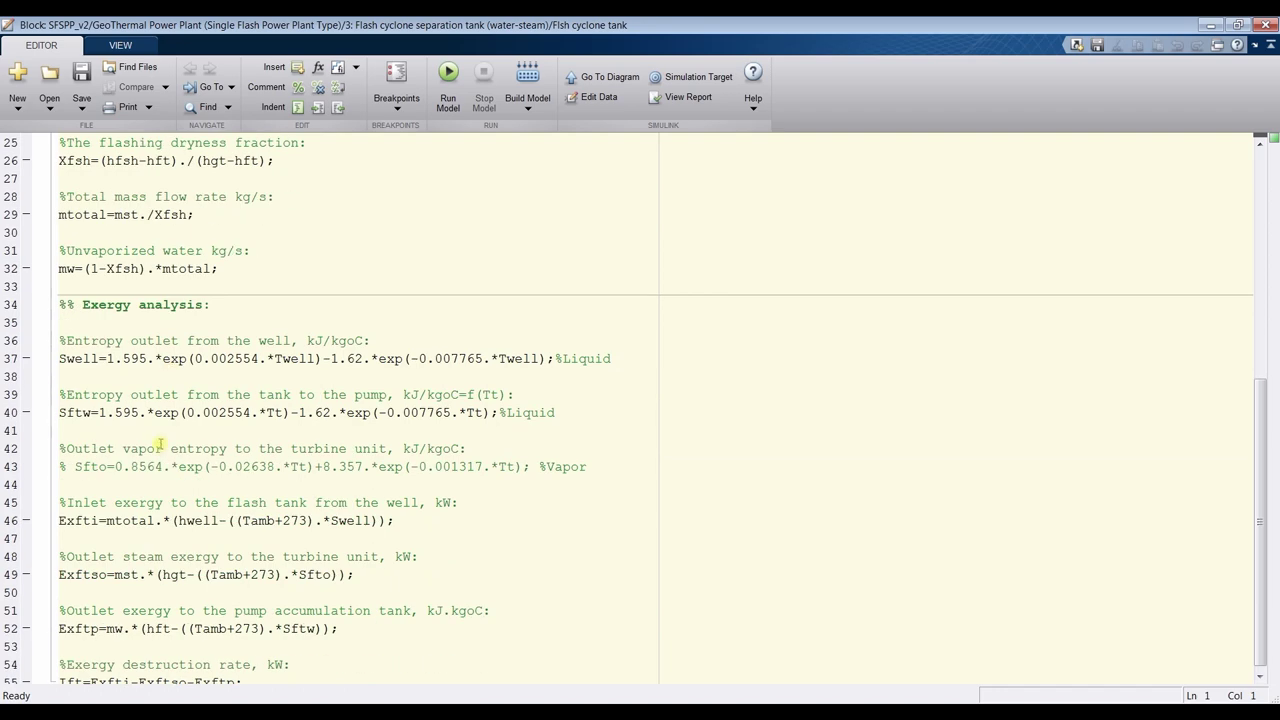
pyautogui.scroll(2, 110, 513)
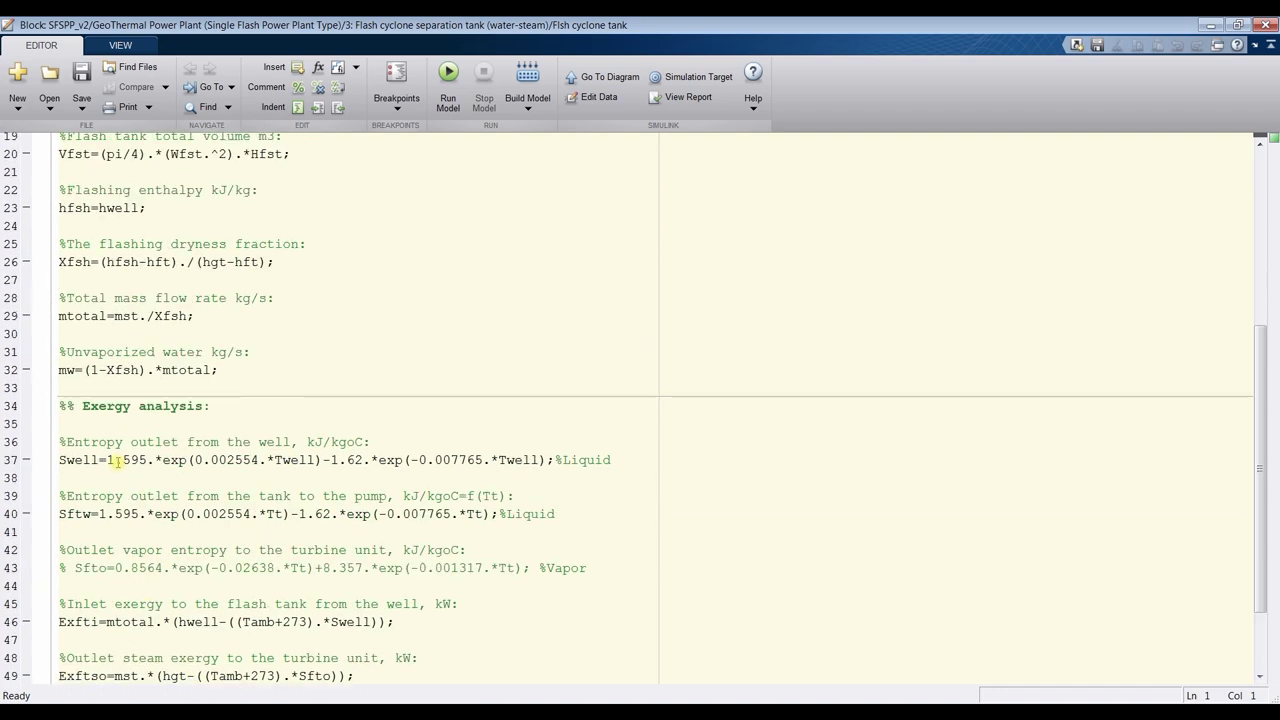
pyautogui.scroll(6, 155, 458)
pyautogui.scroll(-1, 130, 380)
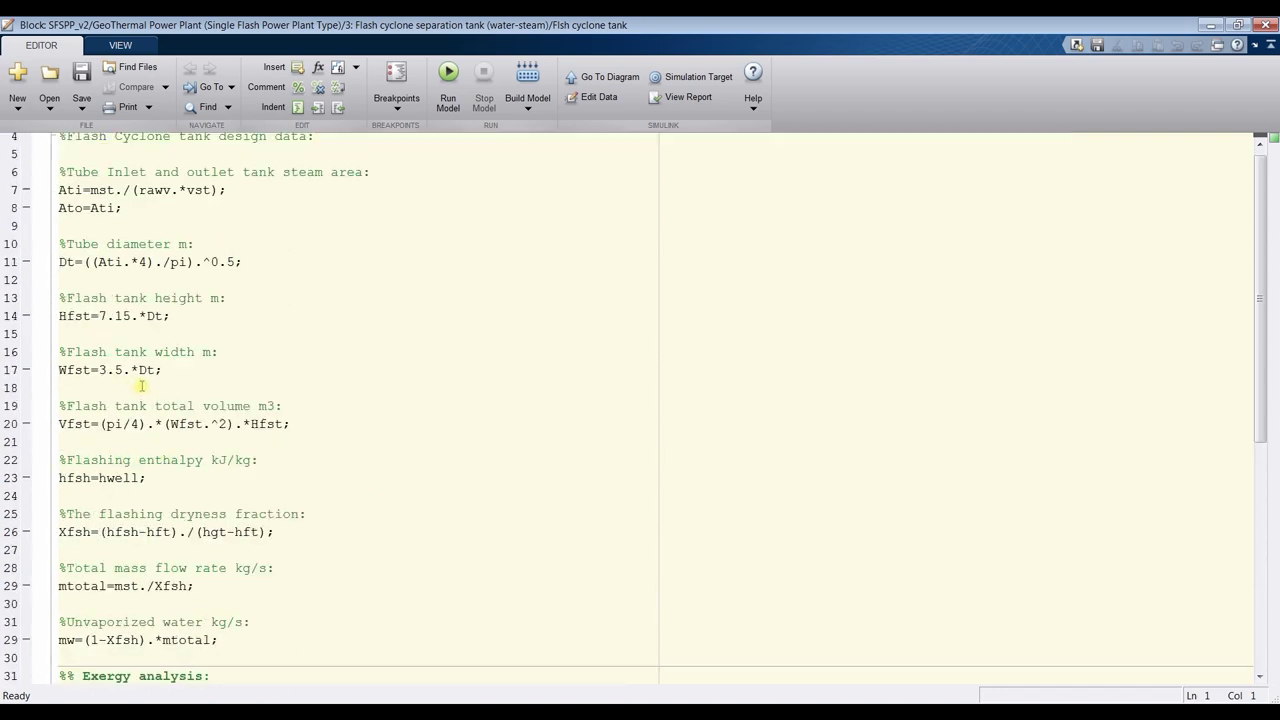
pyautogui.scroll(-2, 97, 340)
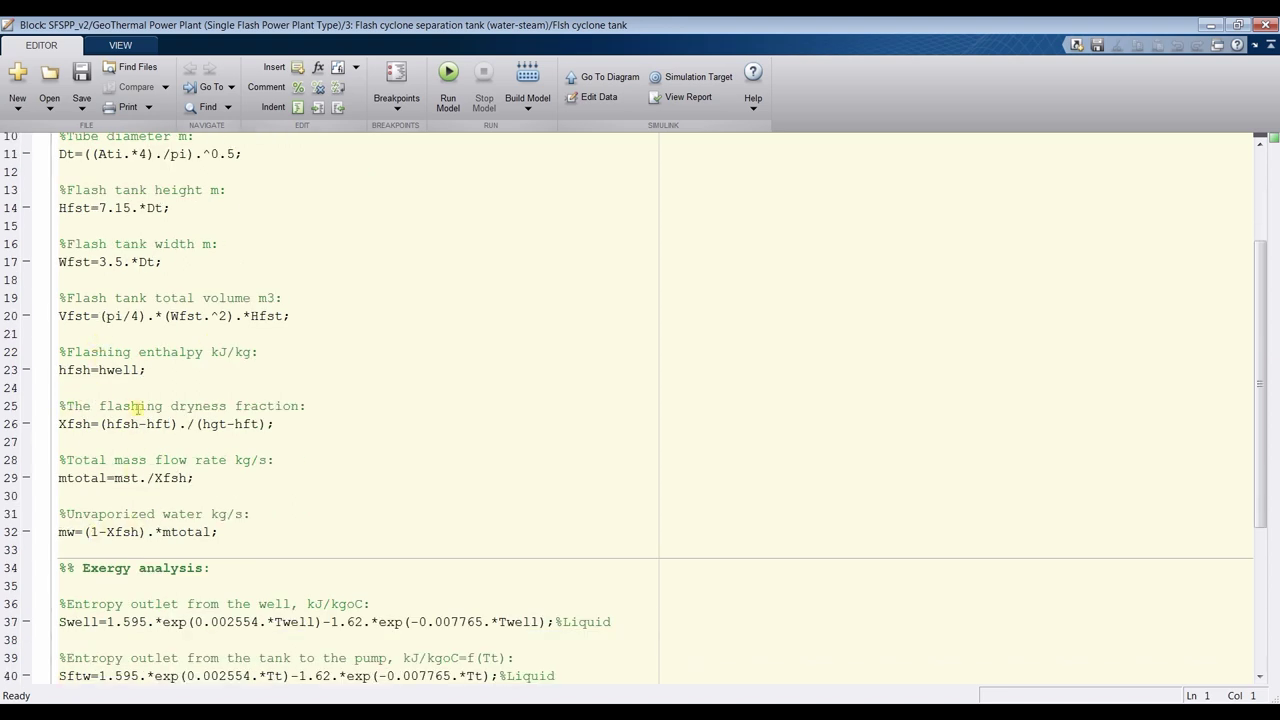
pyautogui.scroll(2, 140, 393)
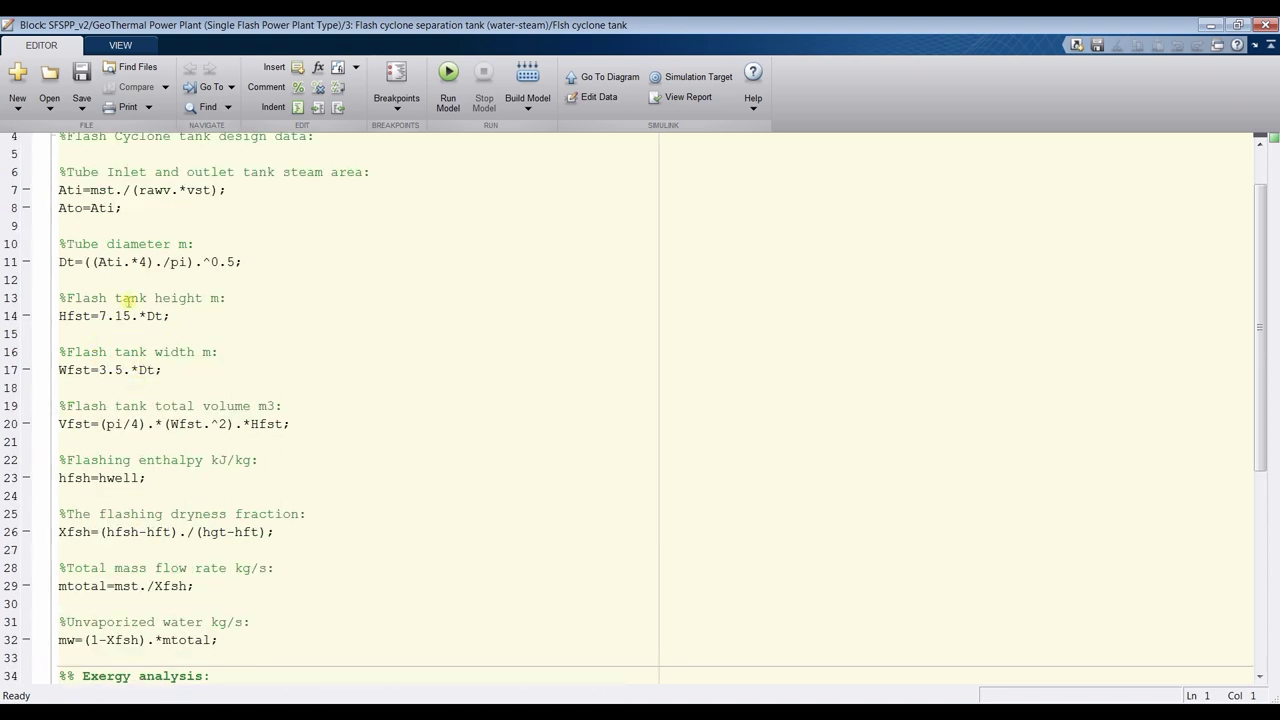
pyautogui.scroll(-1, 165, 406)
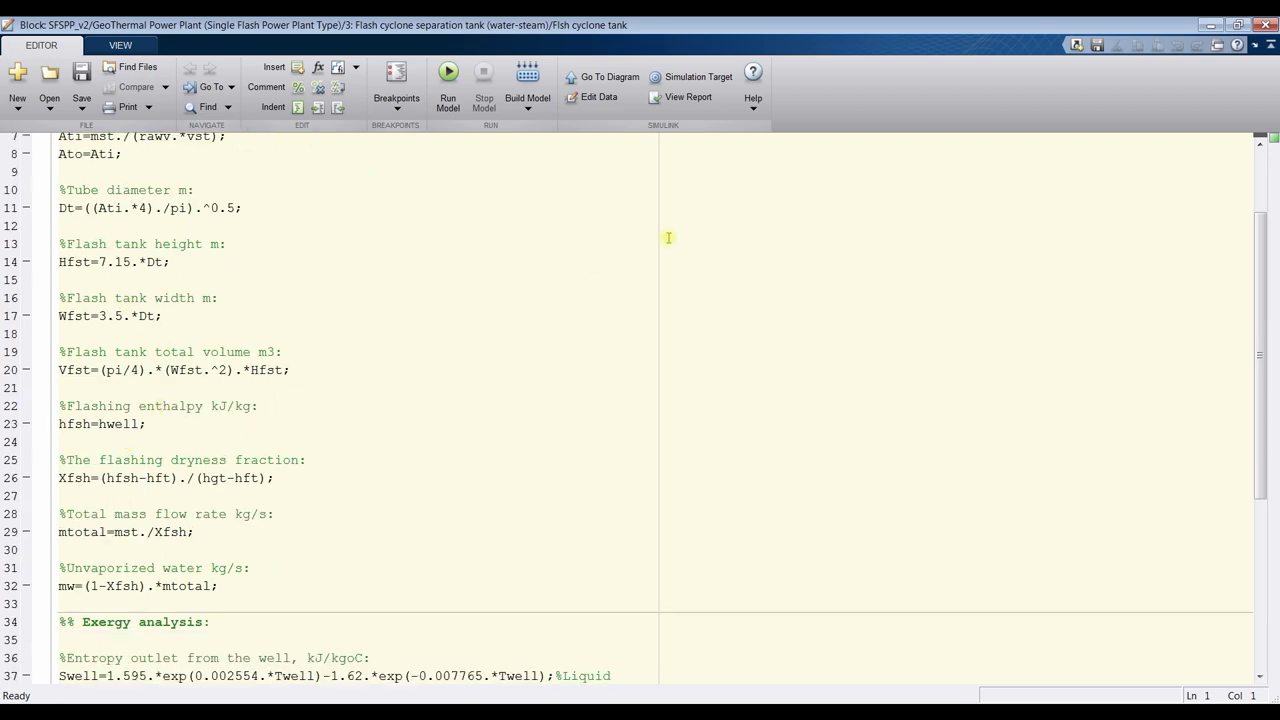
pyautogui.click(1265, 27)
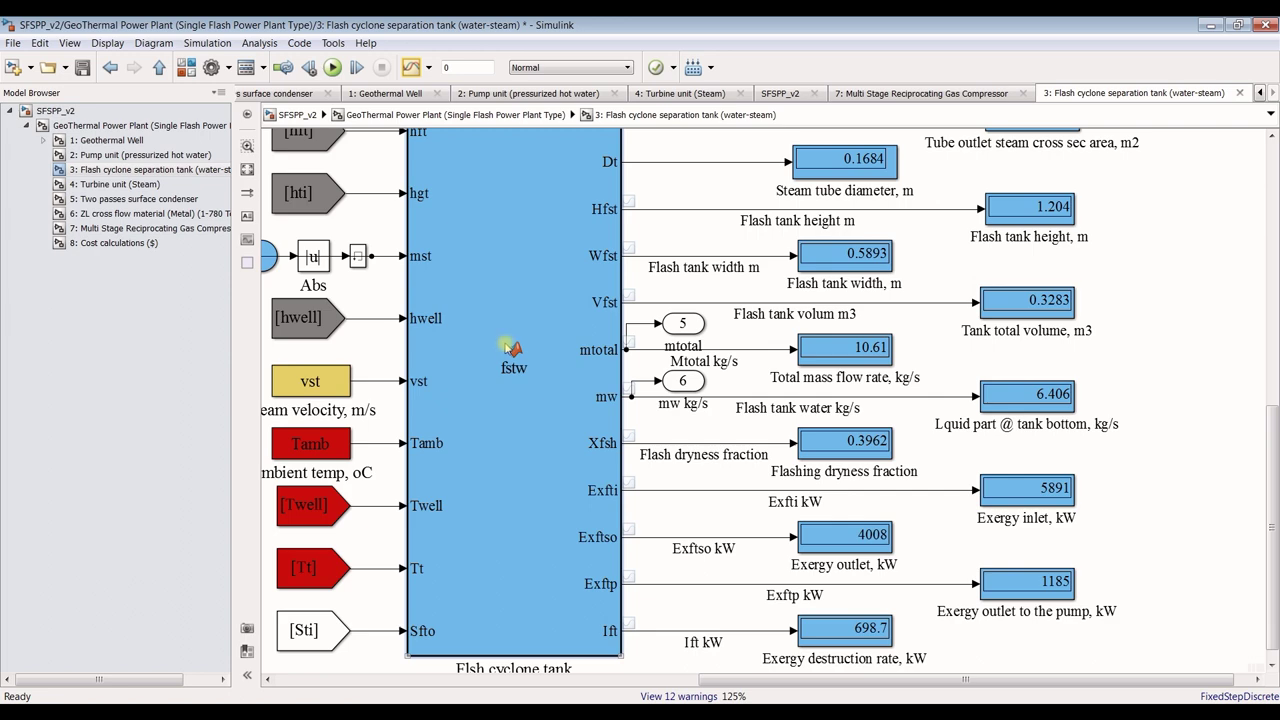
# Check the flash tank block in the top-level geothermal plant diagram, then return to the flash cyclone separation tank subsystem
pyautogui.scroll(-1, 505, 346)
pyautogui.scroll(1, 898, 357)
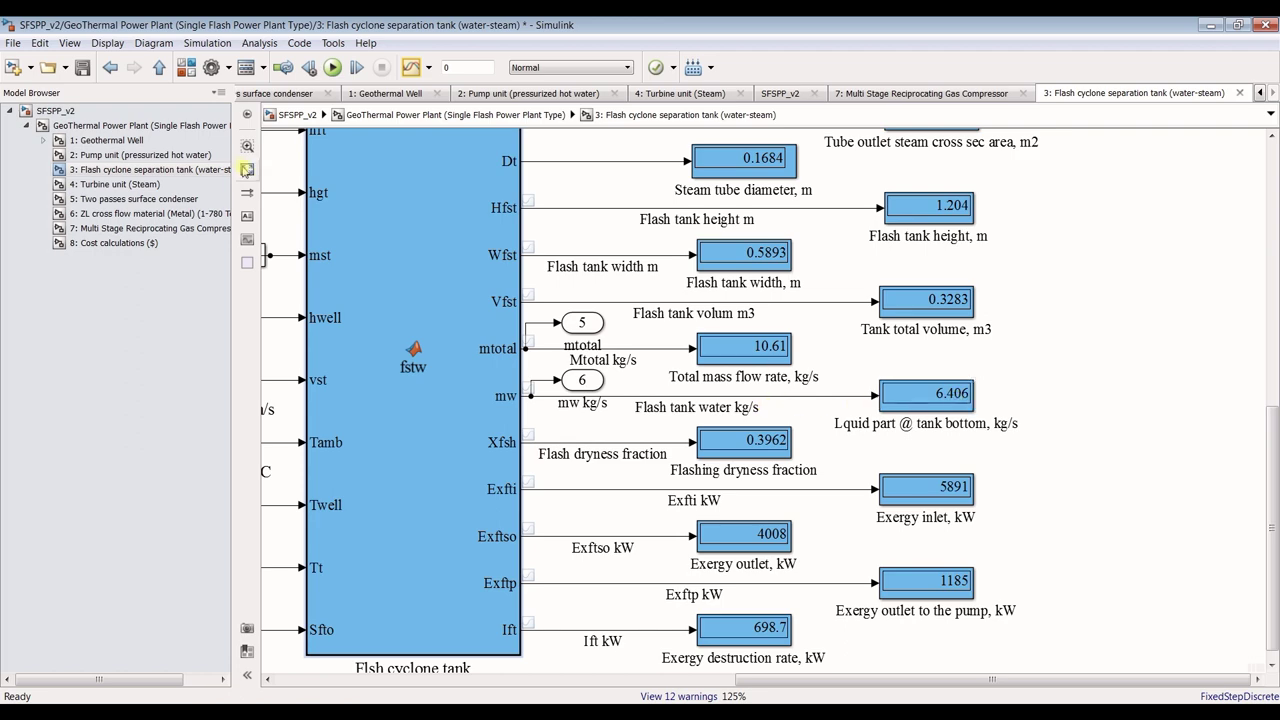
pyautogui.click(155, 128)
pyautogui.scroll(3, 366, 395)
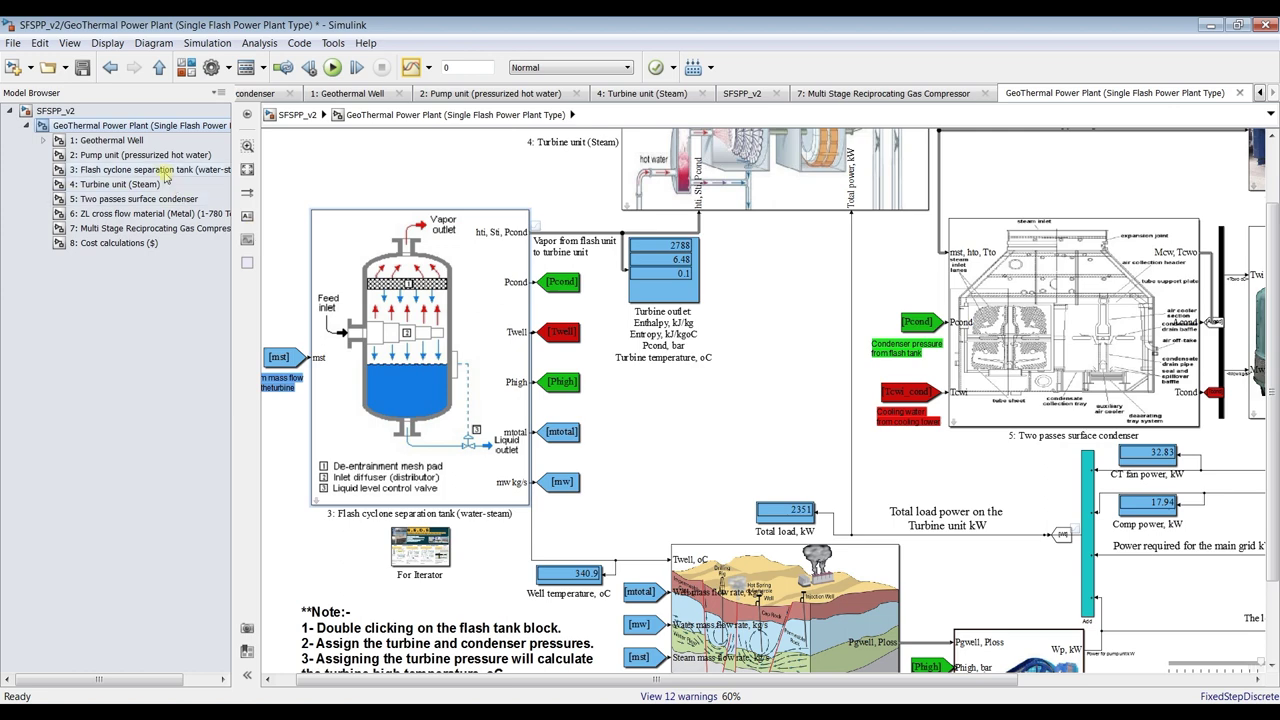
pyautogui.click(148, 170)
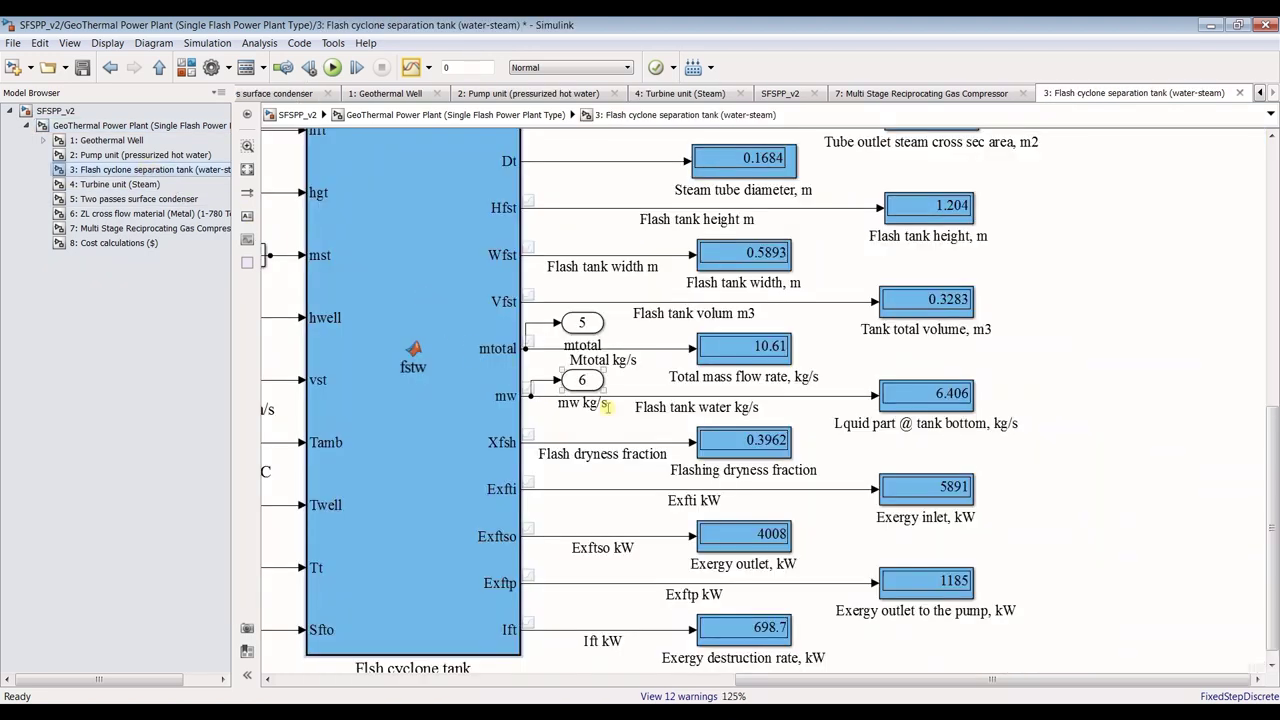
# Examine the flashing dryness fraction display along with the neighbouring mass flow and exergy displays of the flash tank
pyautogui.scroll(2, 814, 453)
pyautogui.scroll(1, 814, 453)
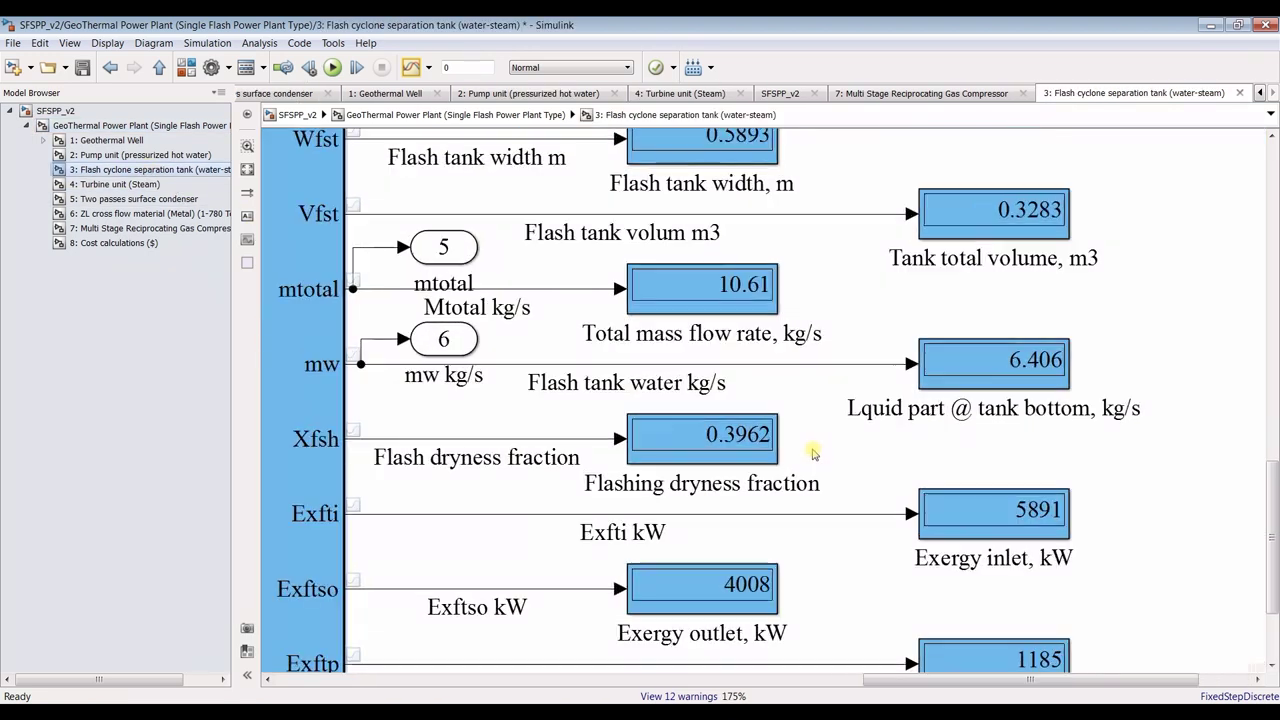
pyautogui.click(750, 446)
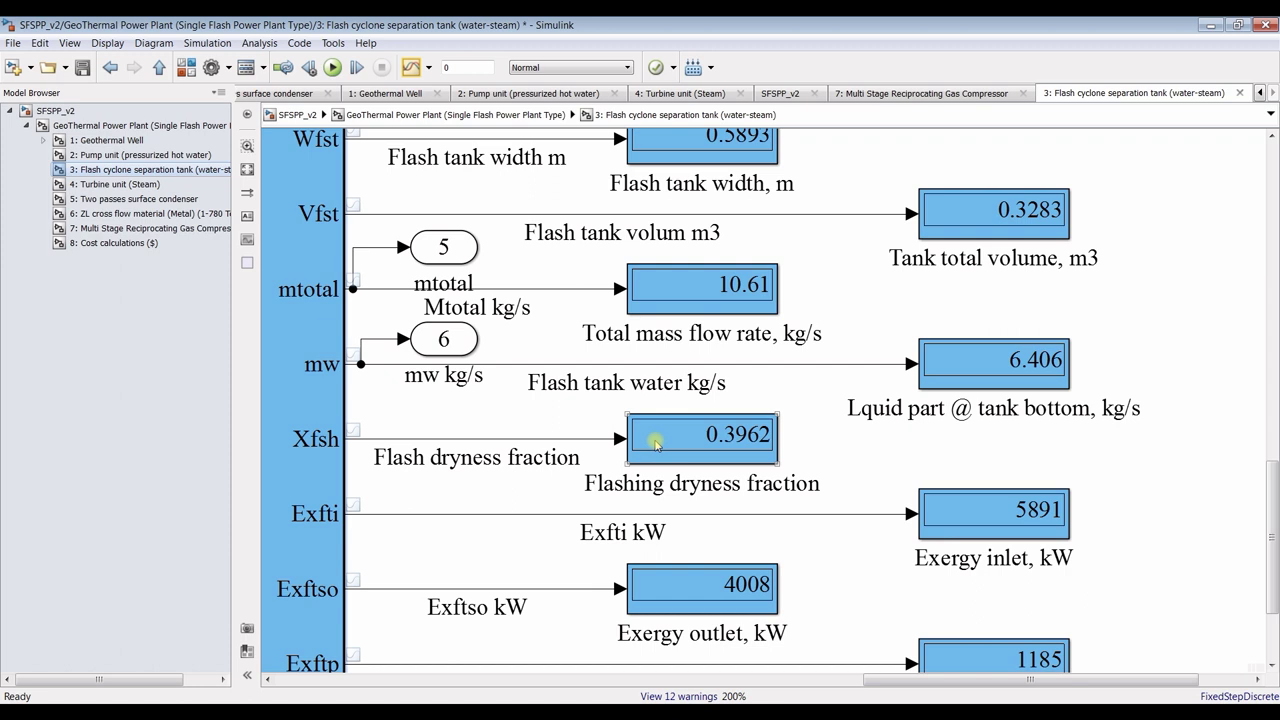
pyautogui.scroll(1, 717, 445)
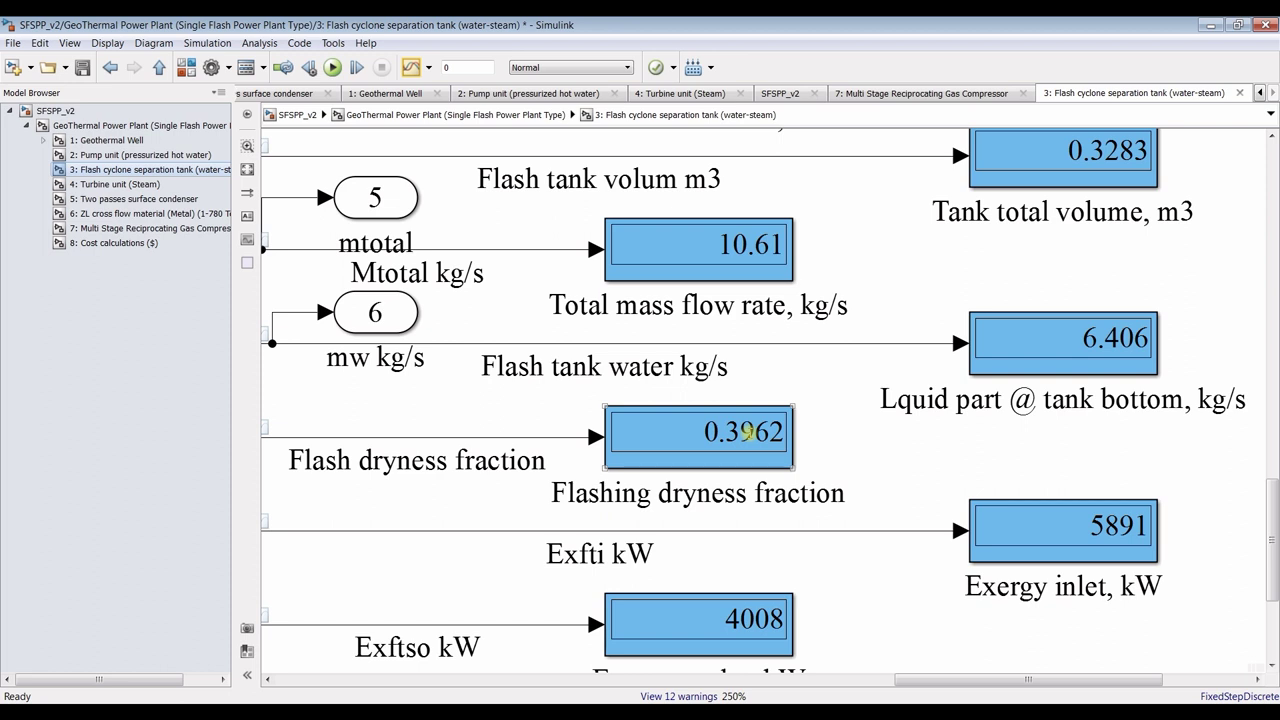
pyautogui.scroll(-1, 747, 432)
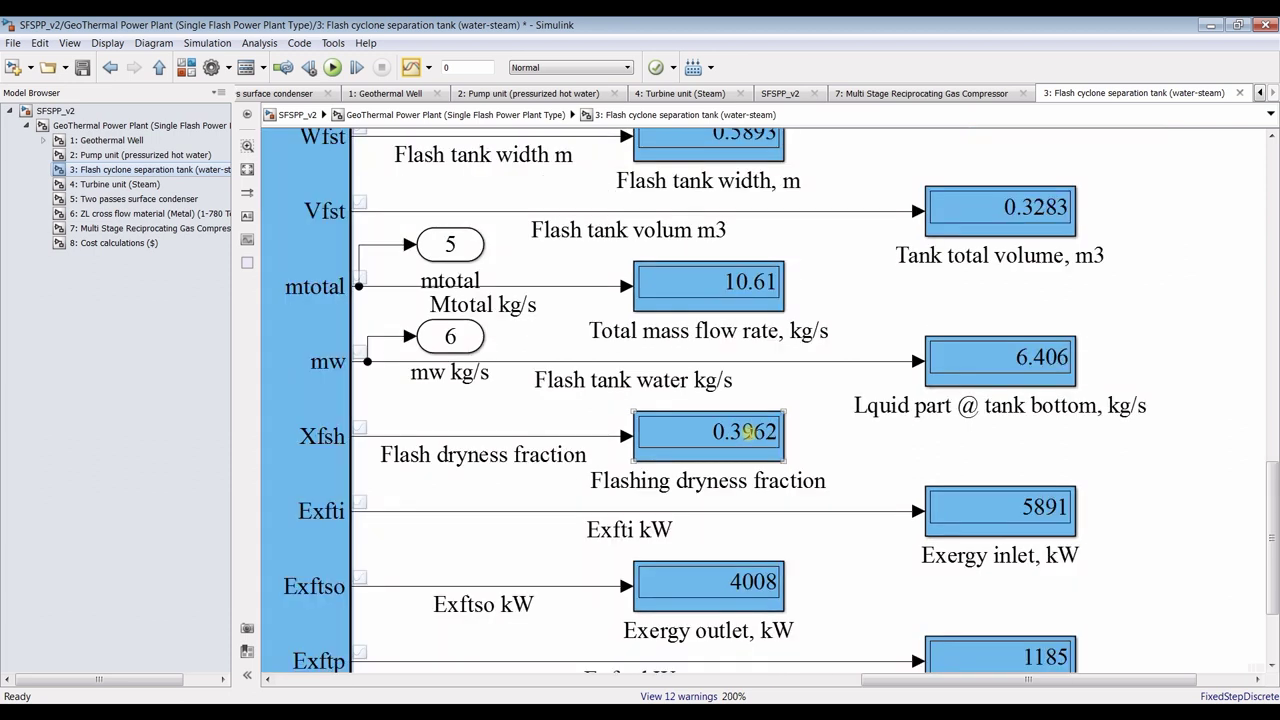
pyautogui.scroll(-2, 747, 432)
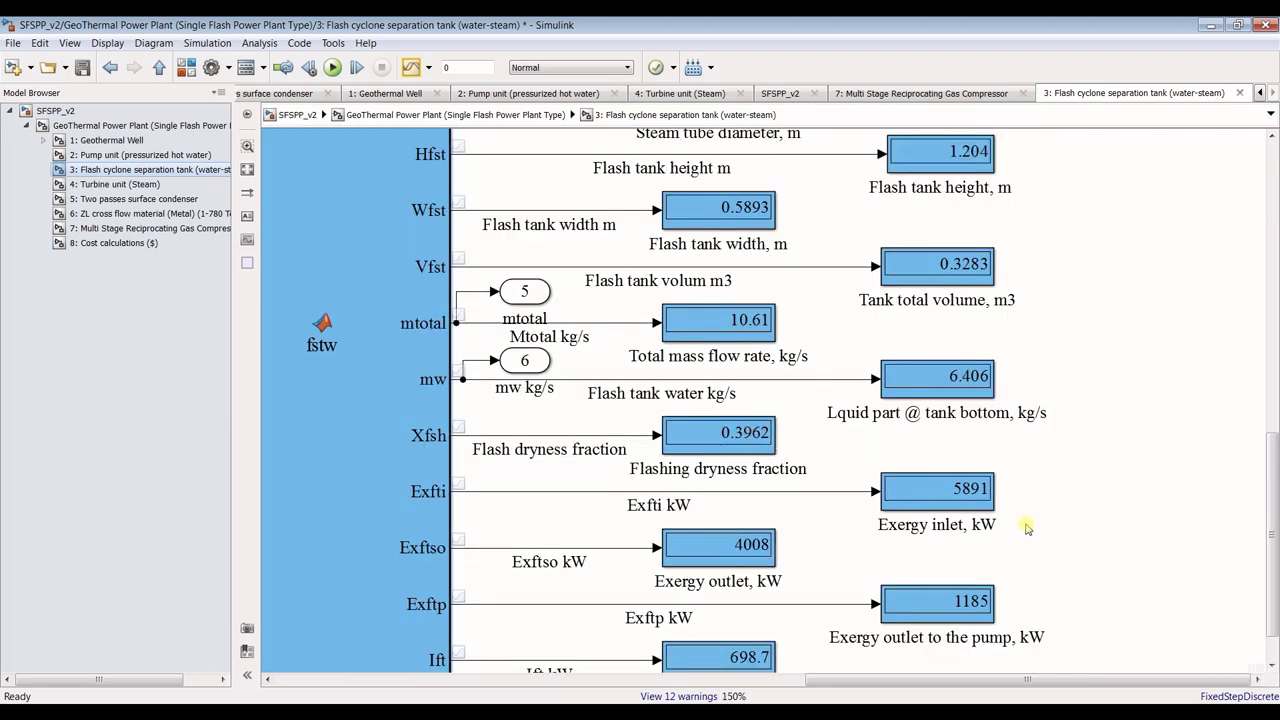
pyautogui.scroll(2, 1004, 492)
pyautogui.scroll(-1, 983, 490)
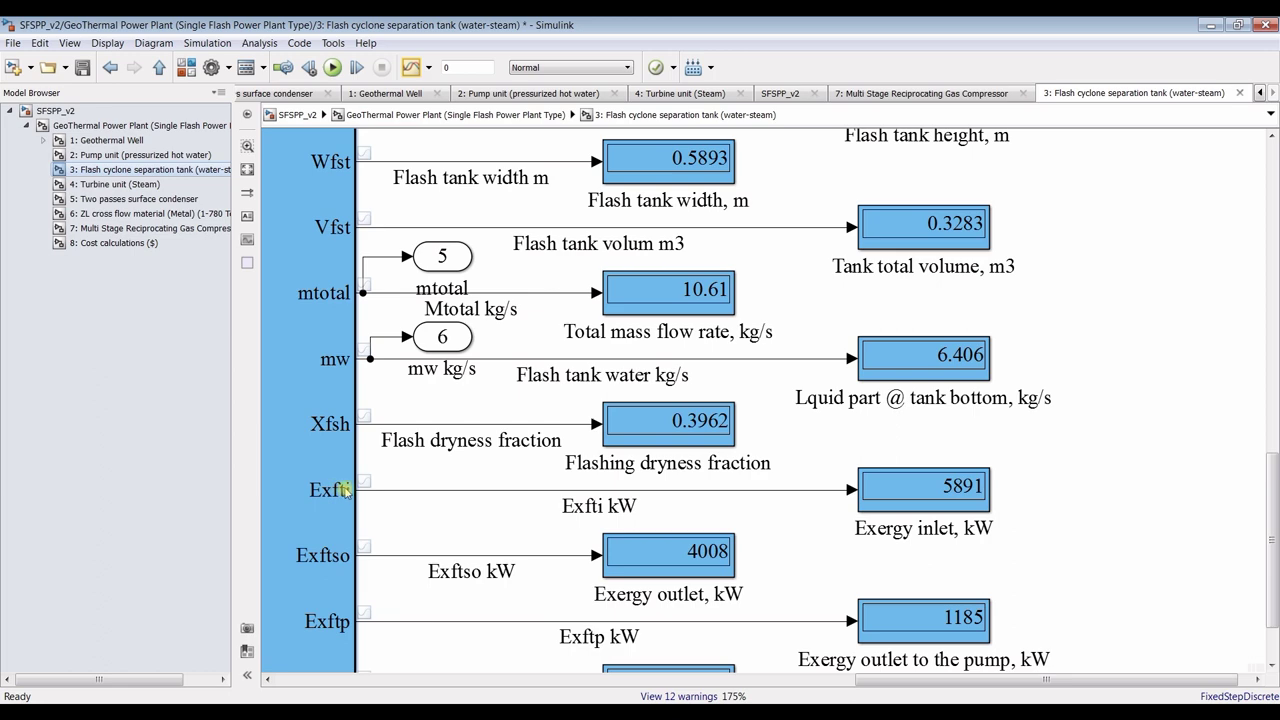
# Examine the flash tank's exergy displays for the inlet, the steam outlet, the outlet to the pump and the destruction rate
pyautogui.scroll(-1, 957, 486)
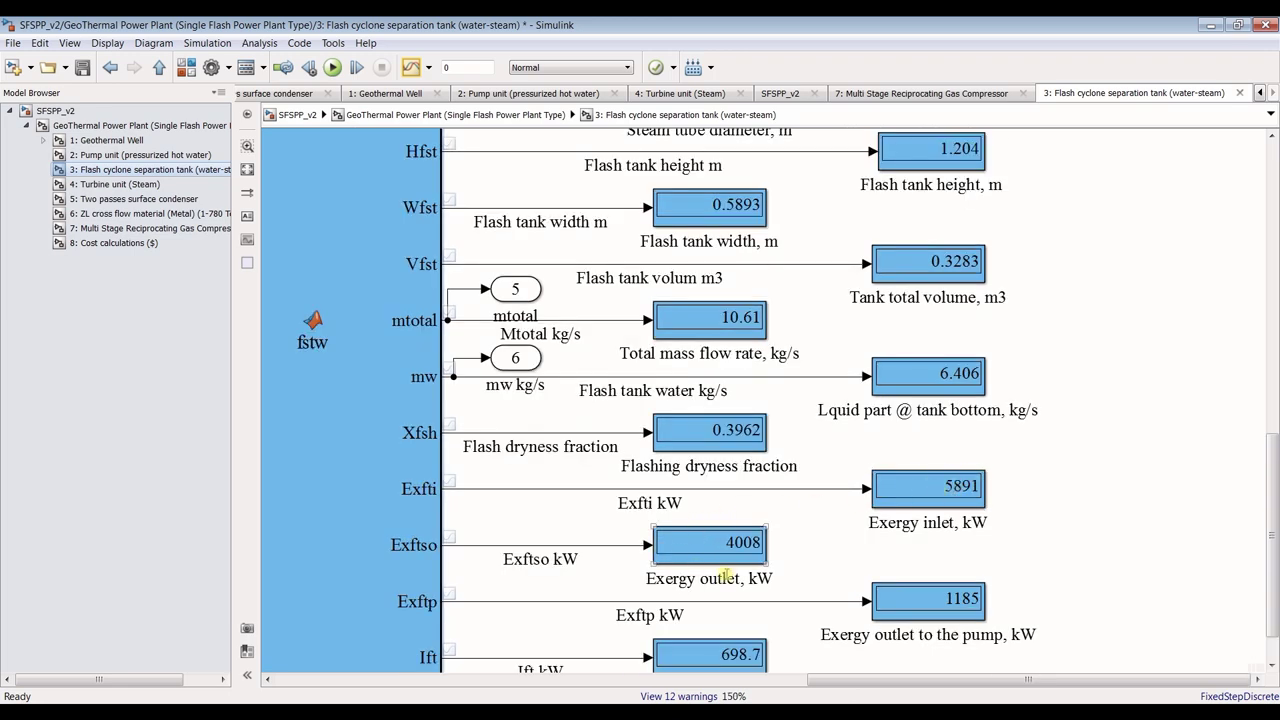
pyautogui.scroll(-2, 482, 401)
pyautogui.scroll(2, 572, 543)
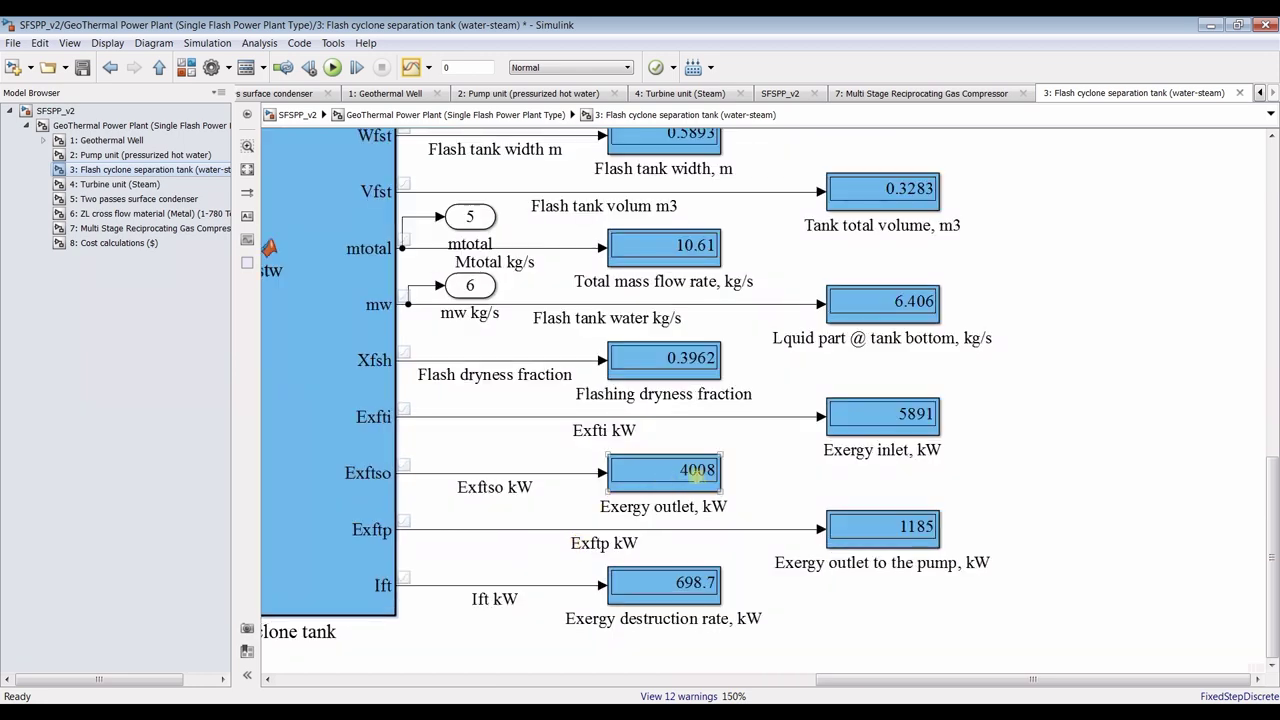
pyautogui.scroll(1, 697, 476)
pyautogui.scroll(-1, 694, 468)
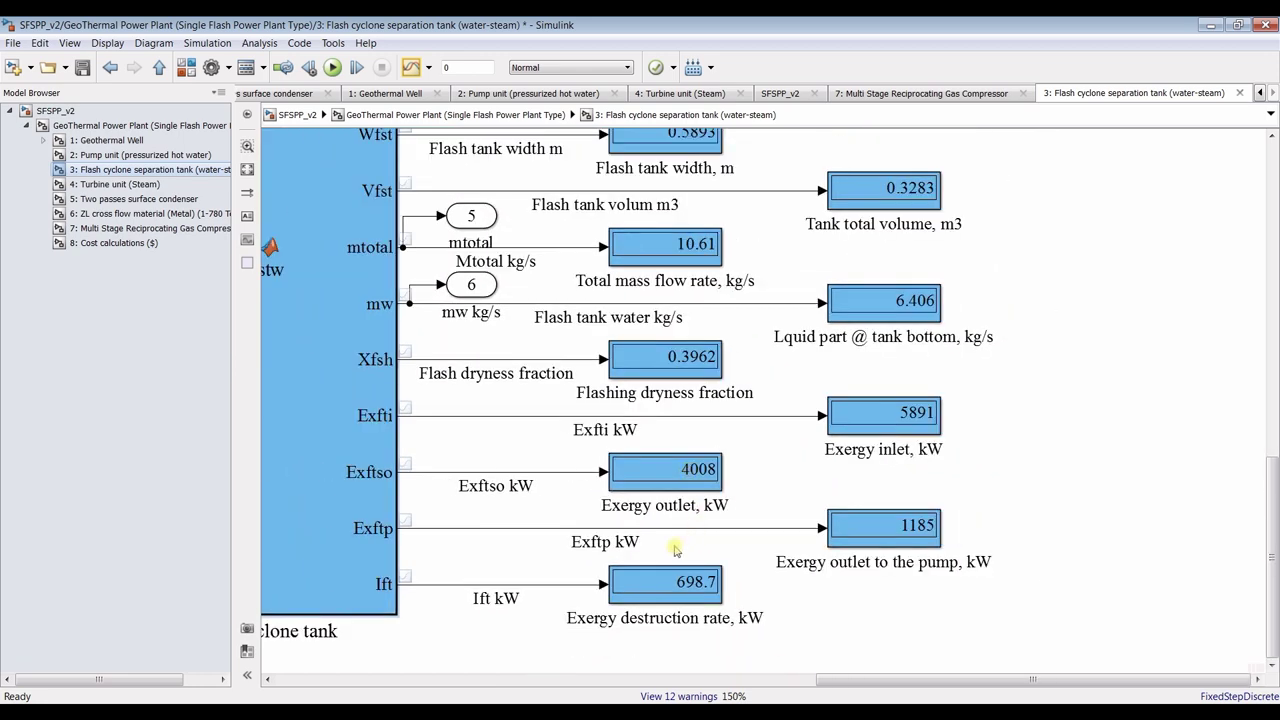
pyautogui.scroll(3, 915, 547)
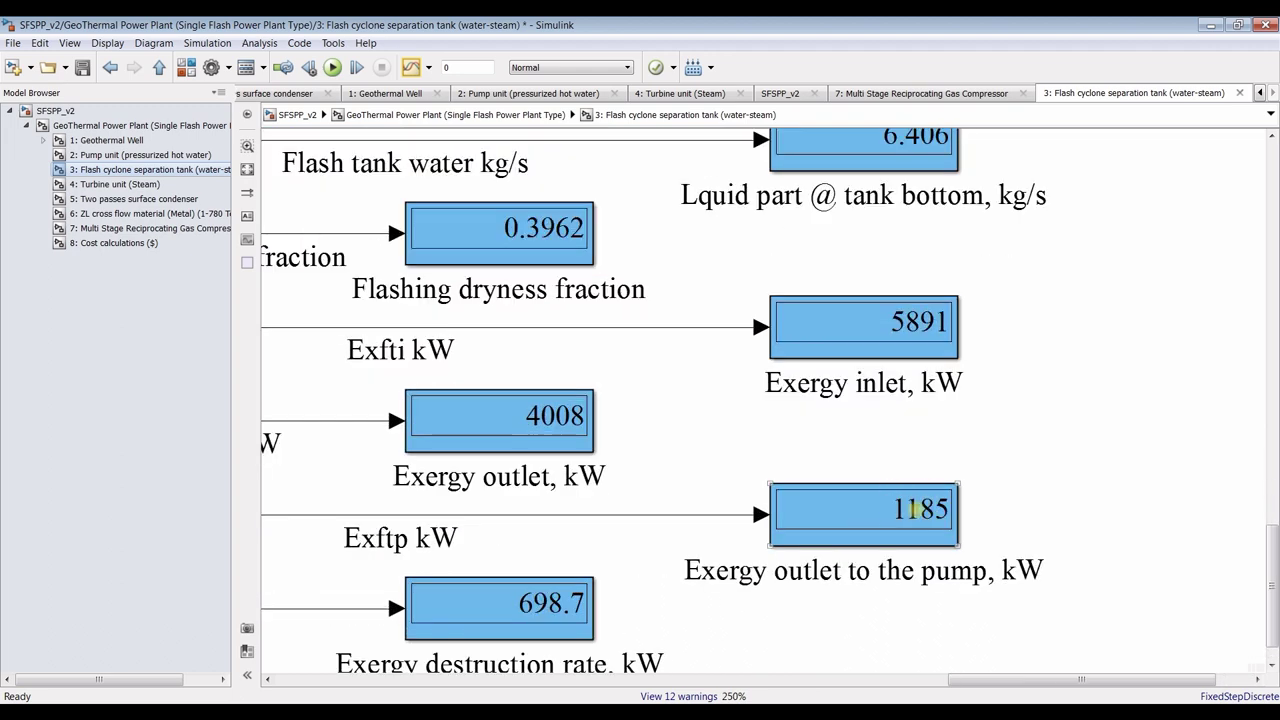
pyautogui.scroll(-3, 913, 510)
# Check the flash tank block in the top-level plant diagram, then return to its subsystem and compare the Exftso, Exftp and Exfti displays
pyautogui.click(114, 124)
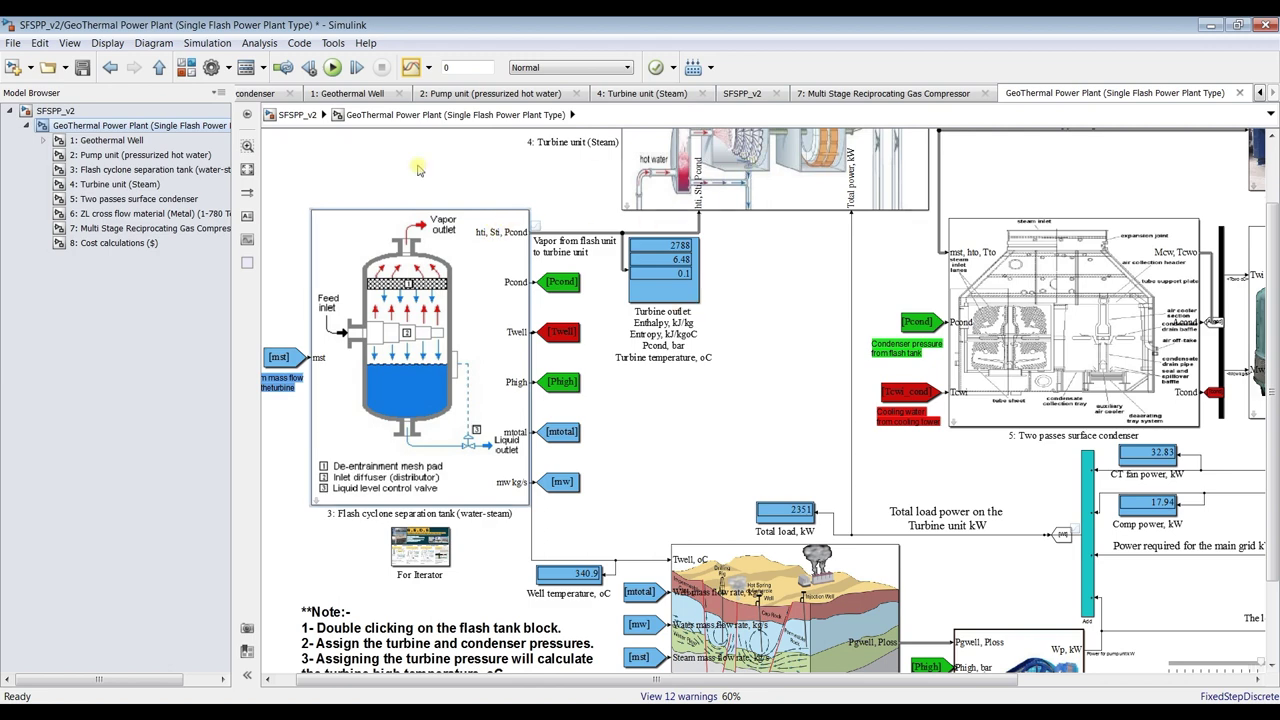
pyautogui.click(115, 172)
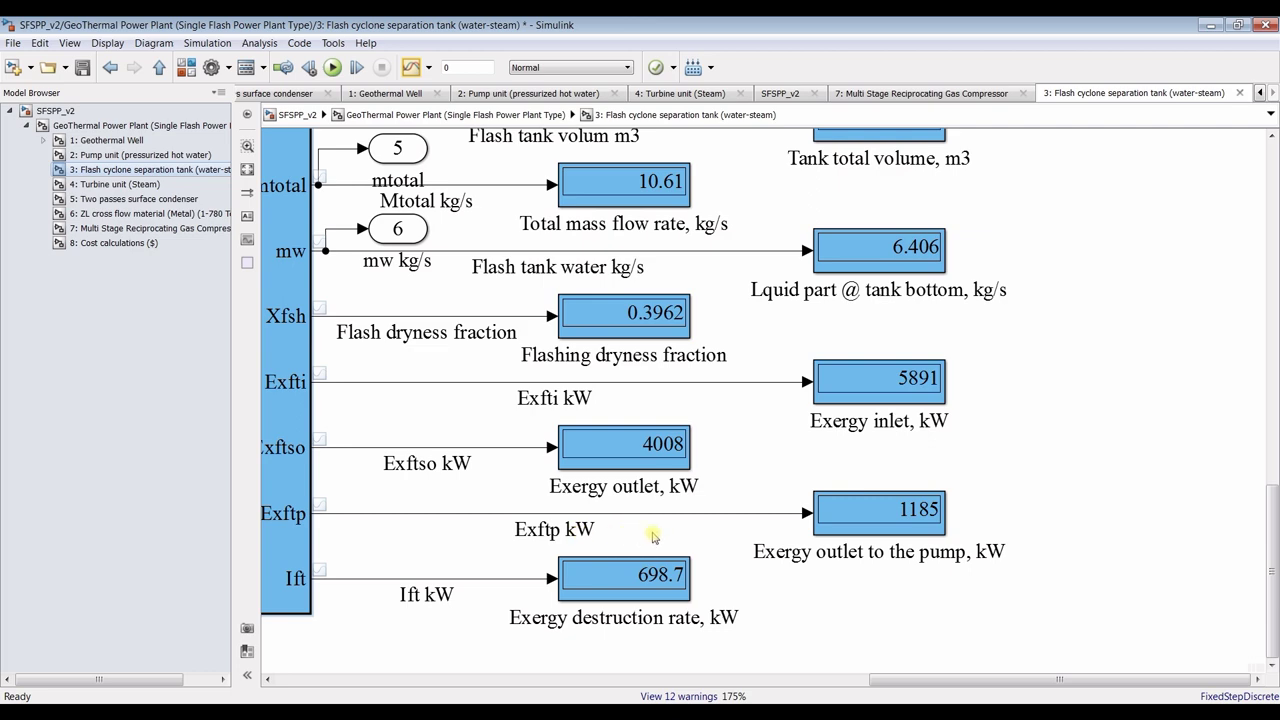
pyautogui.scroll(3, 506, 536)
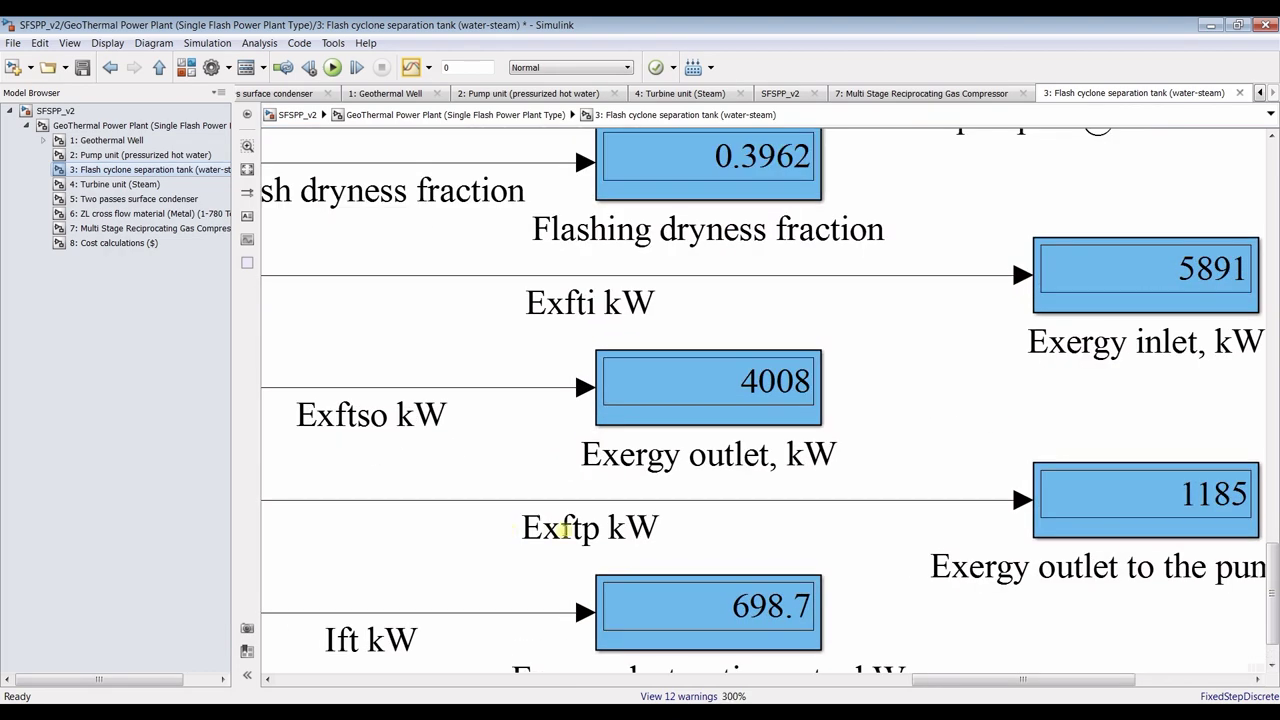
pyautogui.click(581, 530)
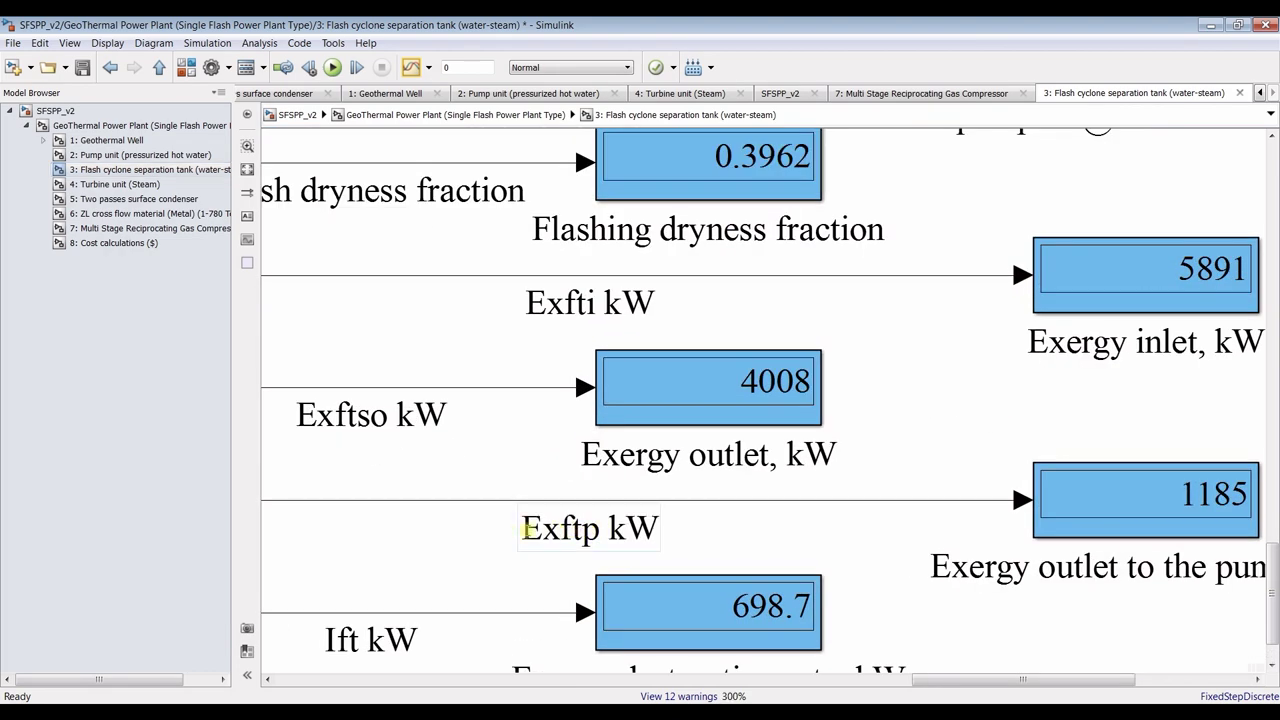
pyautogui.scroll(-3, 524, 530)
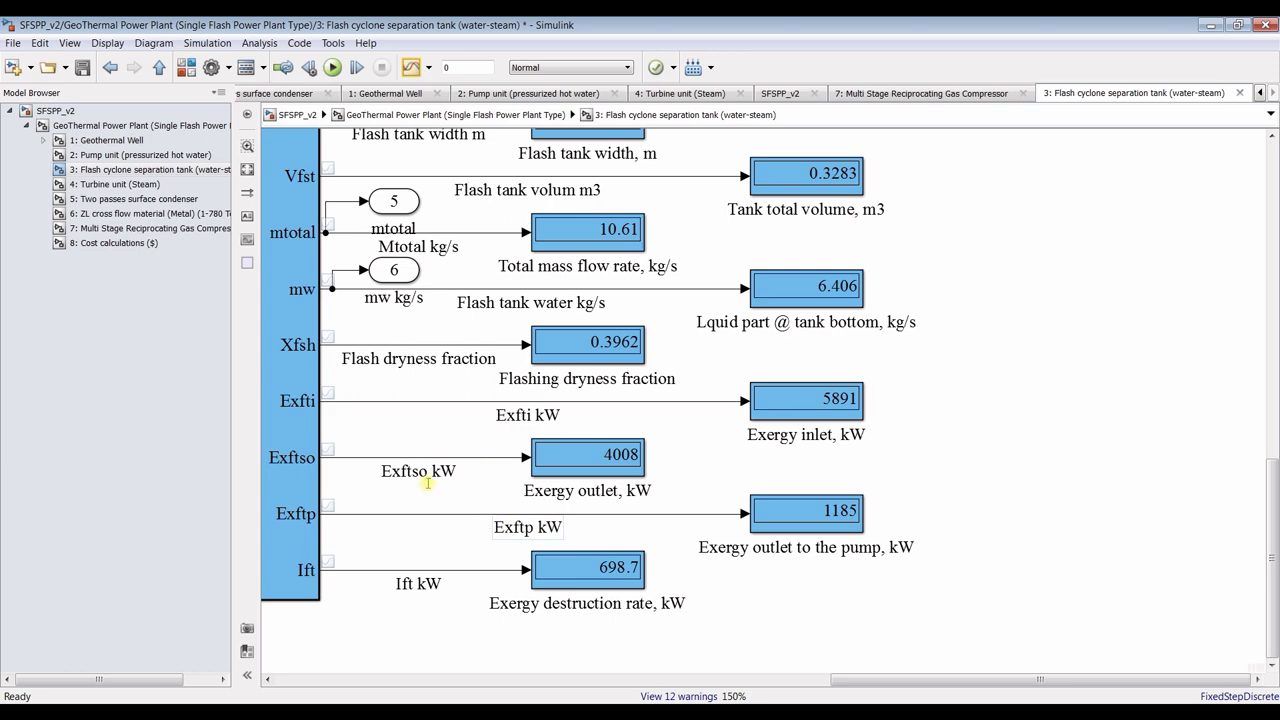
pyautogui.scroll(2, 427, 483)
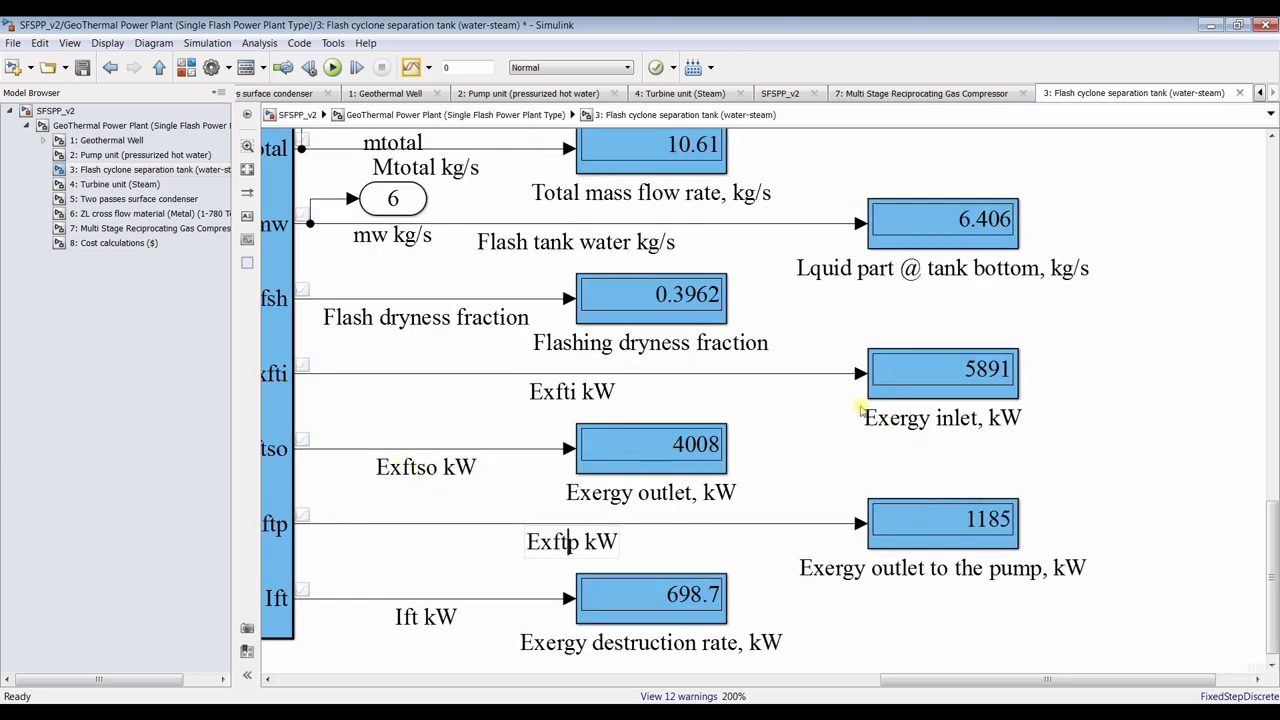
pyautogui.scroll(2, 960, 398)
pyautogui.scroll(-3, 1017, 374)
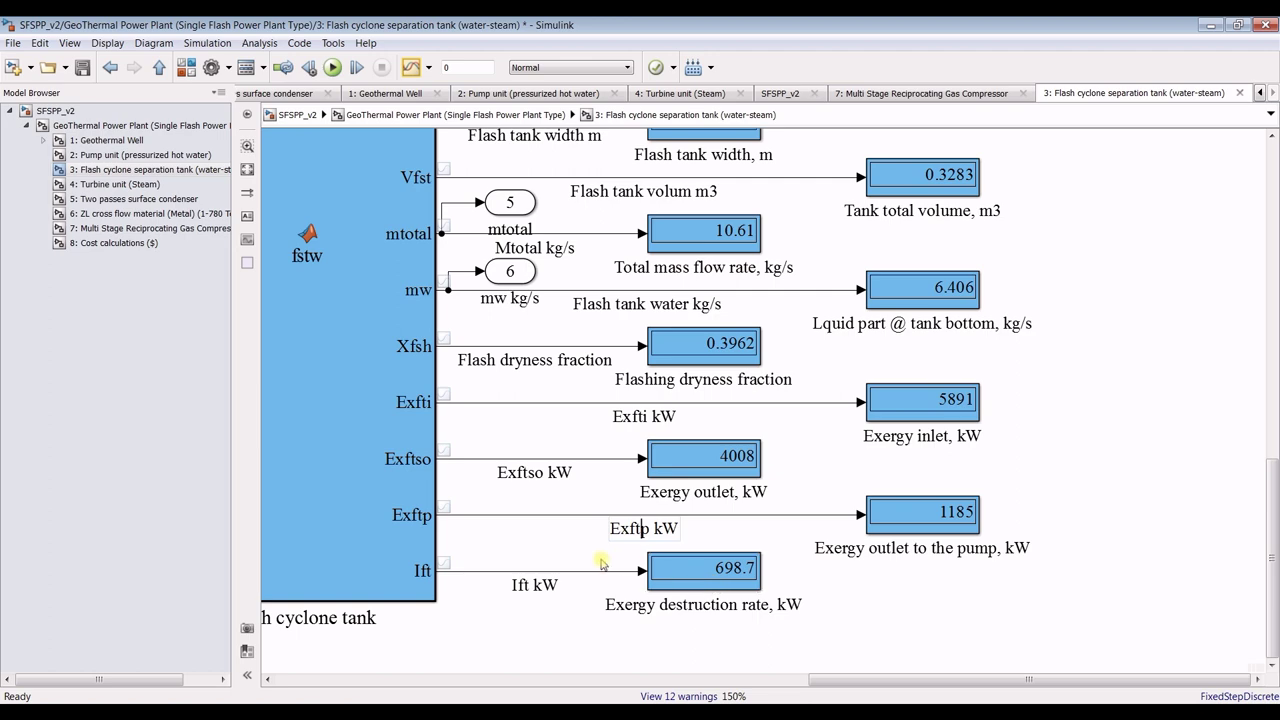
# Open the flash cyclone tank function code, trace Exfti, Exftso and Exftp in the exergy destruction equation, and close the editor
pyautogui.doubleClick(363, 366)
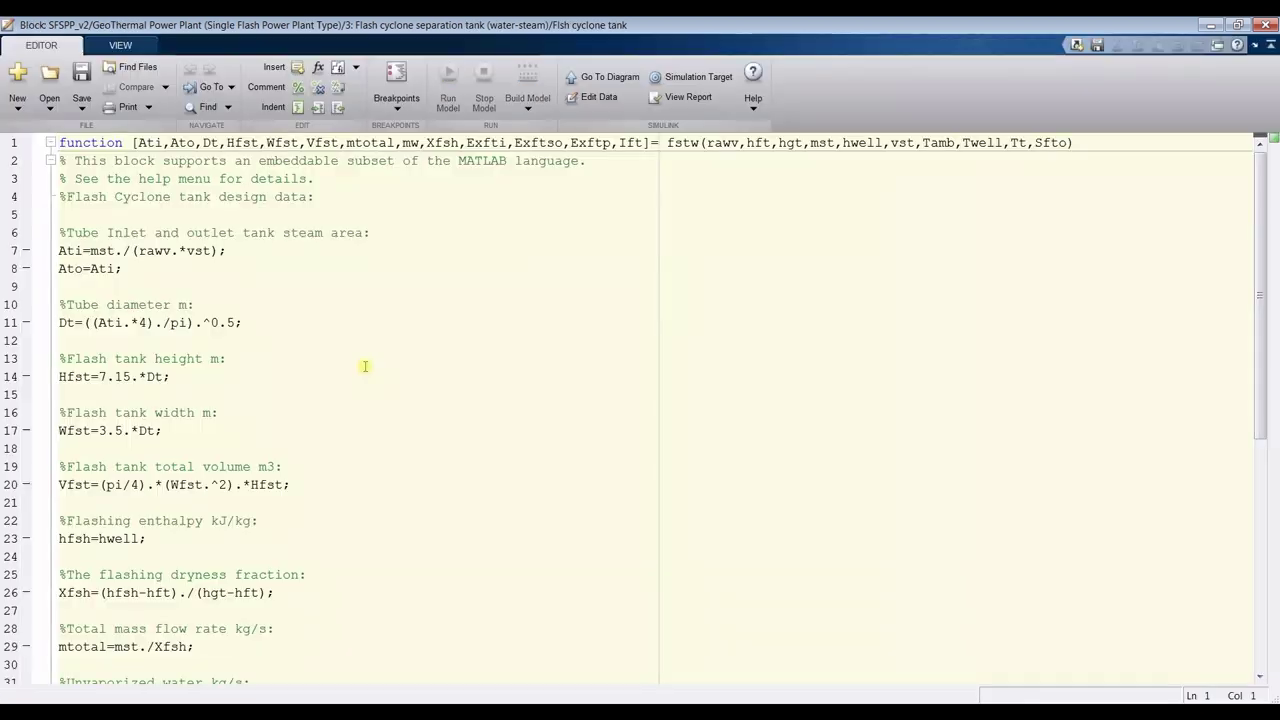
pyautogui.scroll(-8, 300, 460)
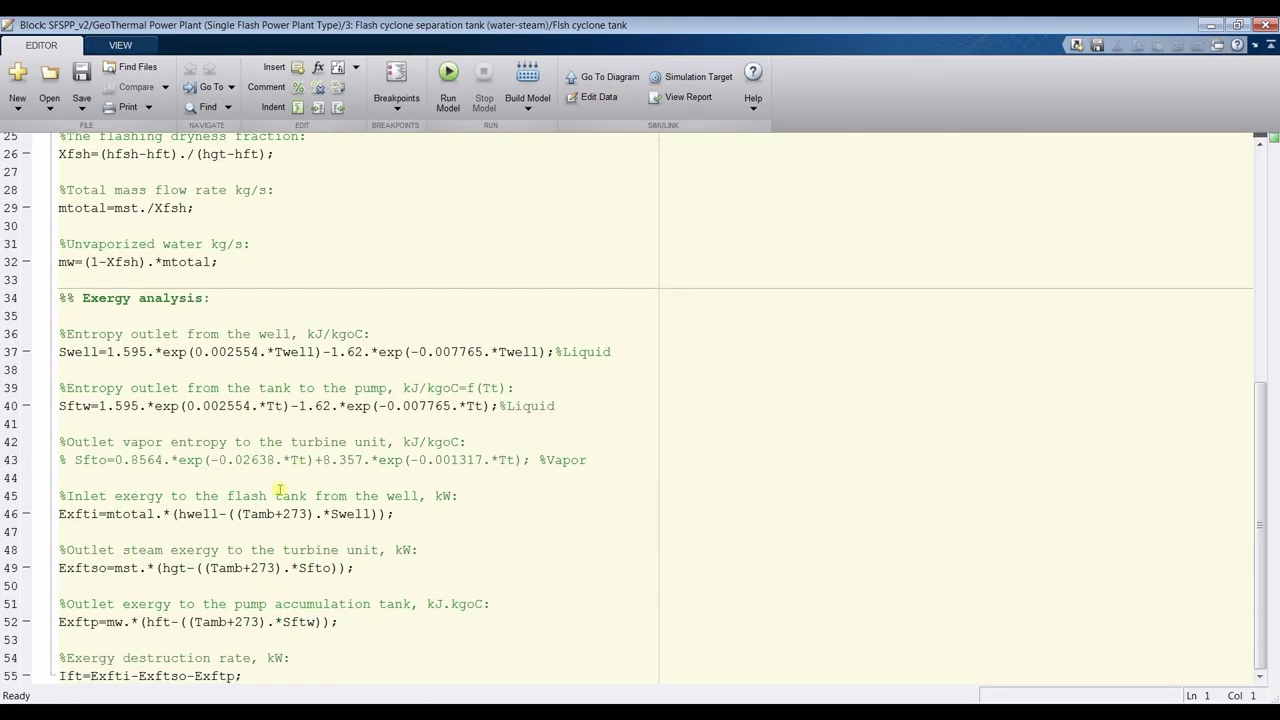
pyautogui.click(66, 677)
pyautogui.click(107, 677)
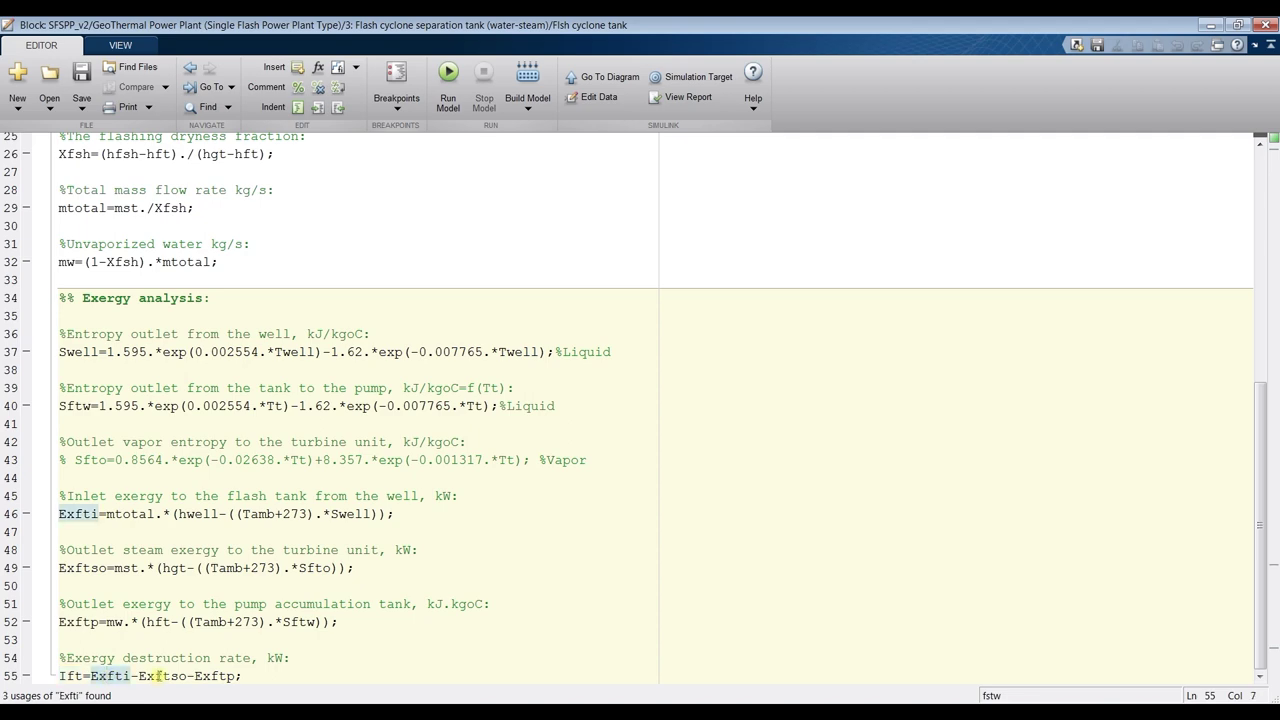
pyautogui.click(154, 677)
pyautogui.click(201, 676)
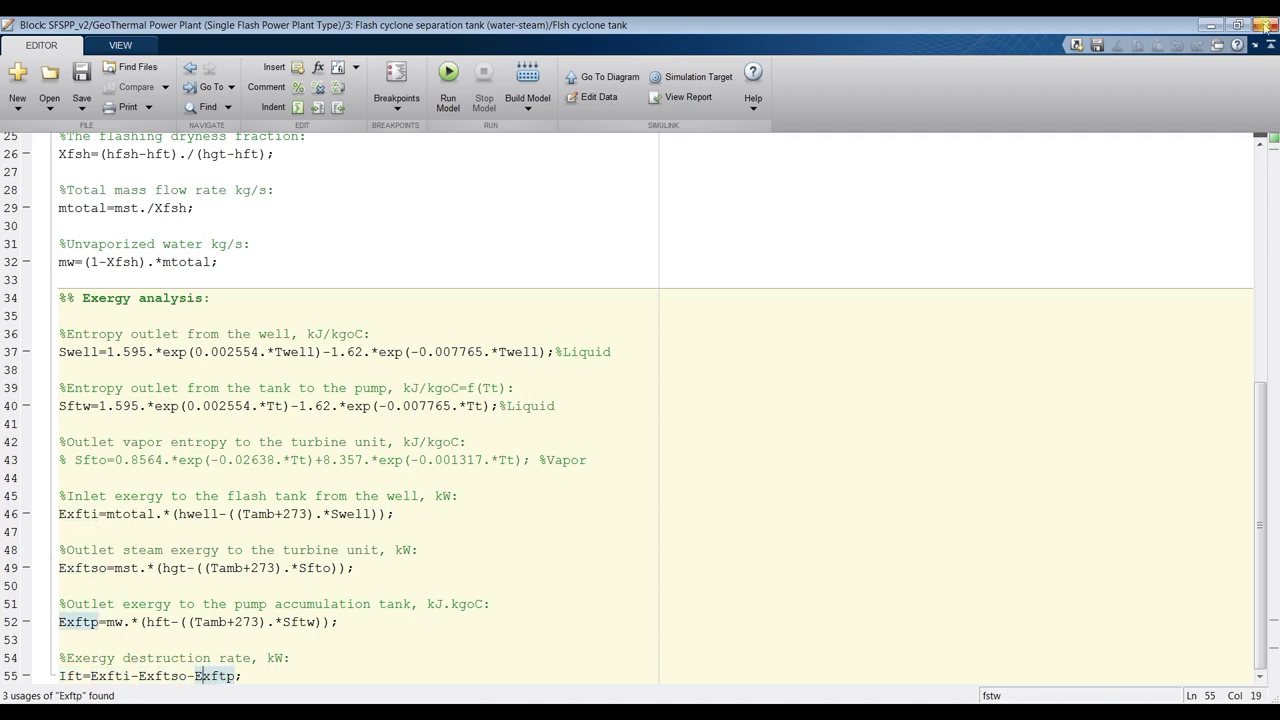
pyautogui.click(1266, 26)
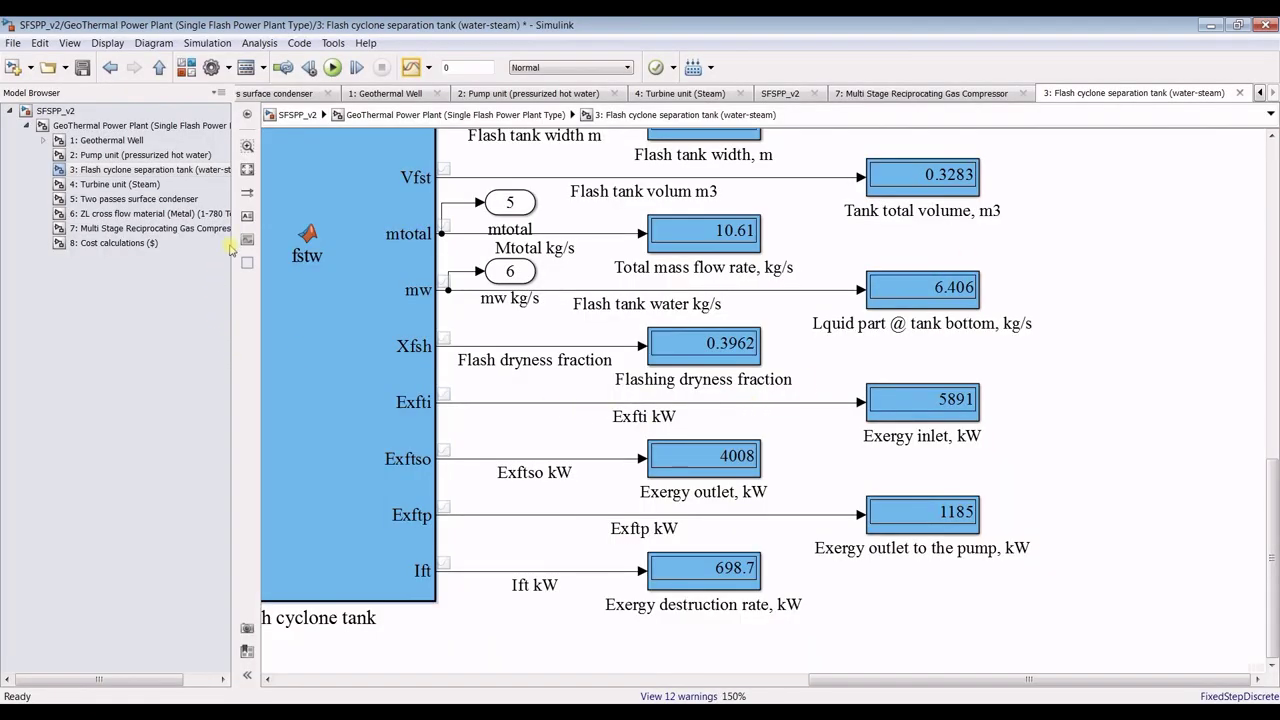
# Examine the flash tank subsystem's gauges for tank volume, total mass flow, tank water and flash dryness fraction
pyautogui.click(249, 170)
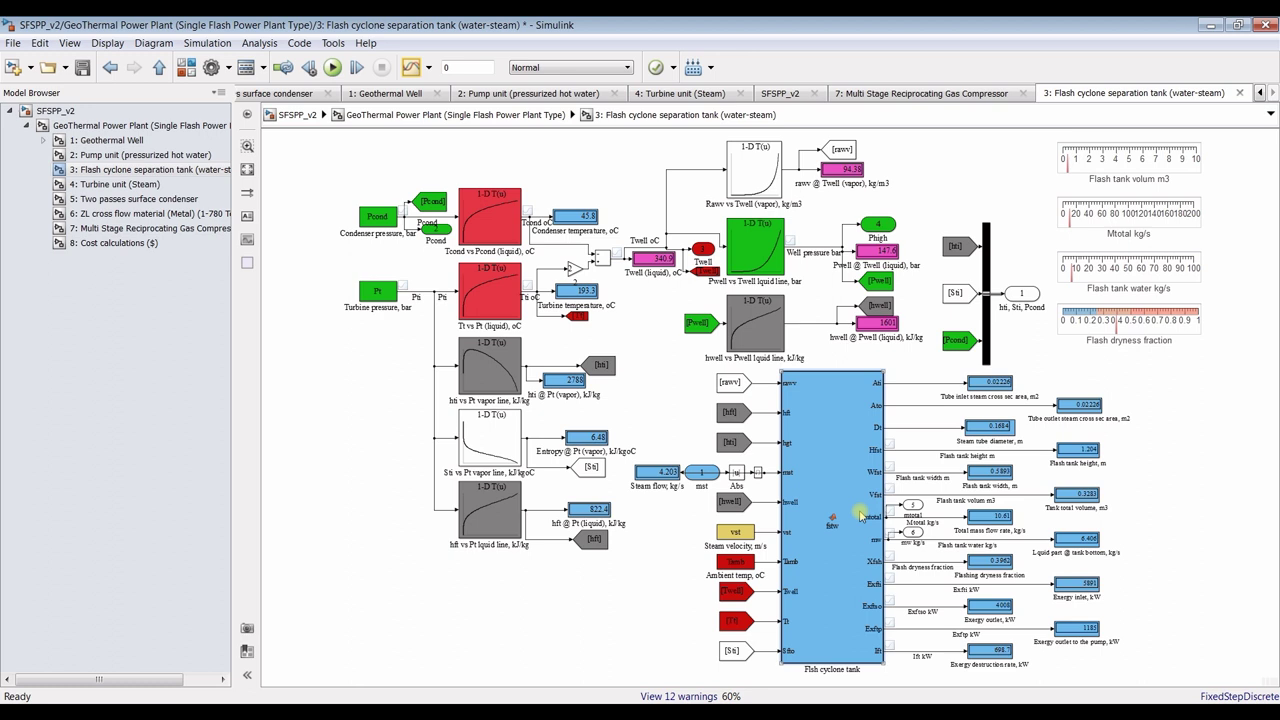
pyautogui.scroll(4, 1220, 168)
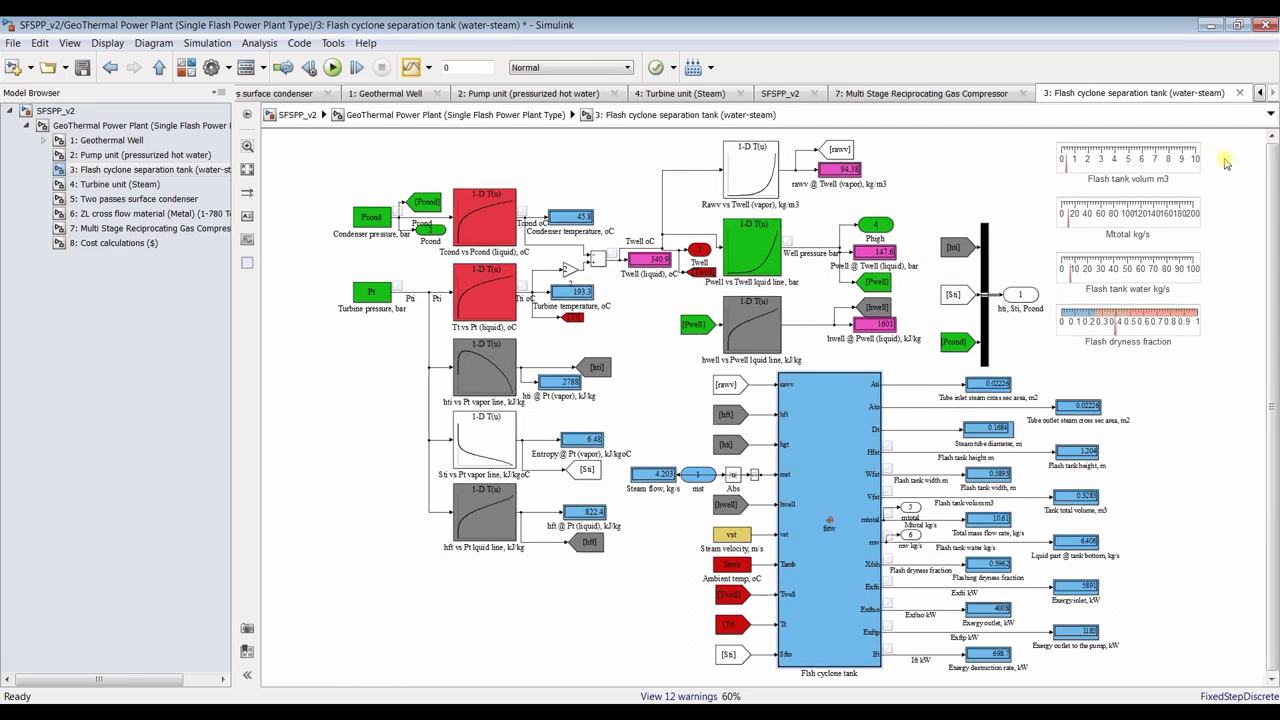
pyautogui.click(1142, 196)
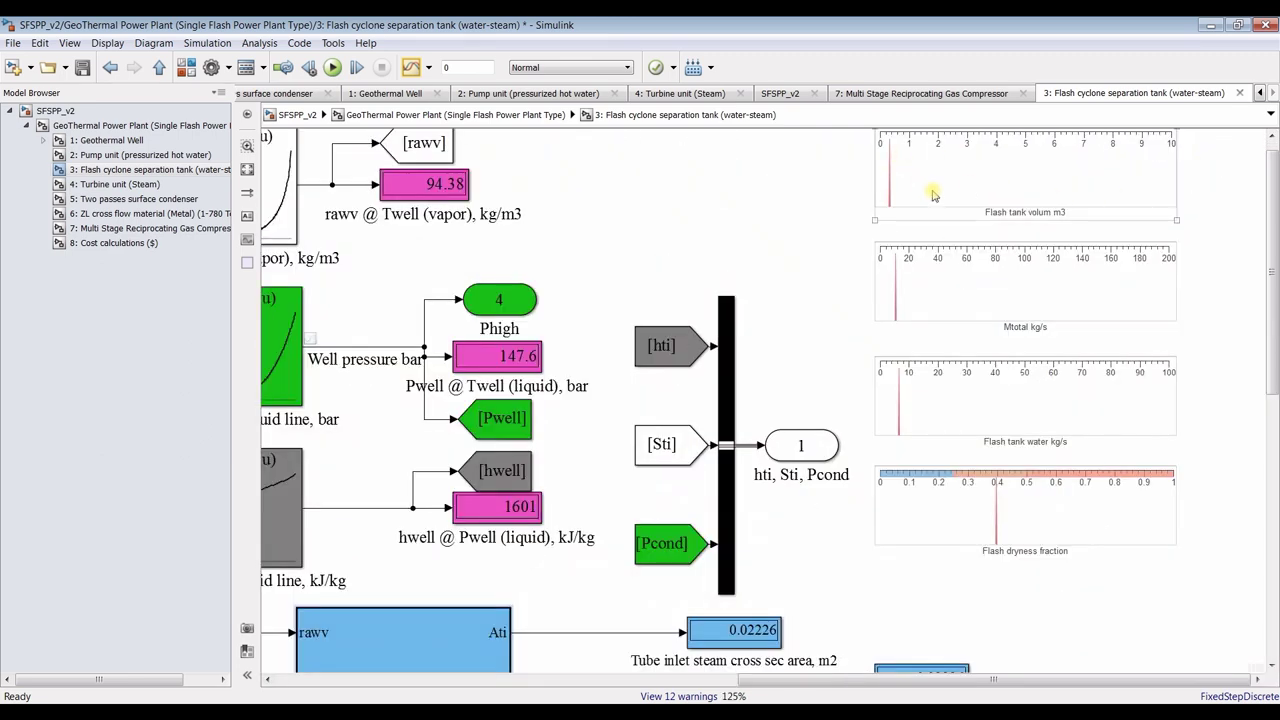
pyautogui.click(920, 262)
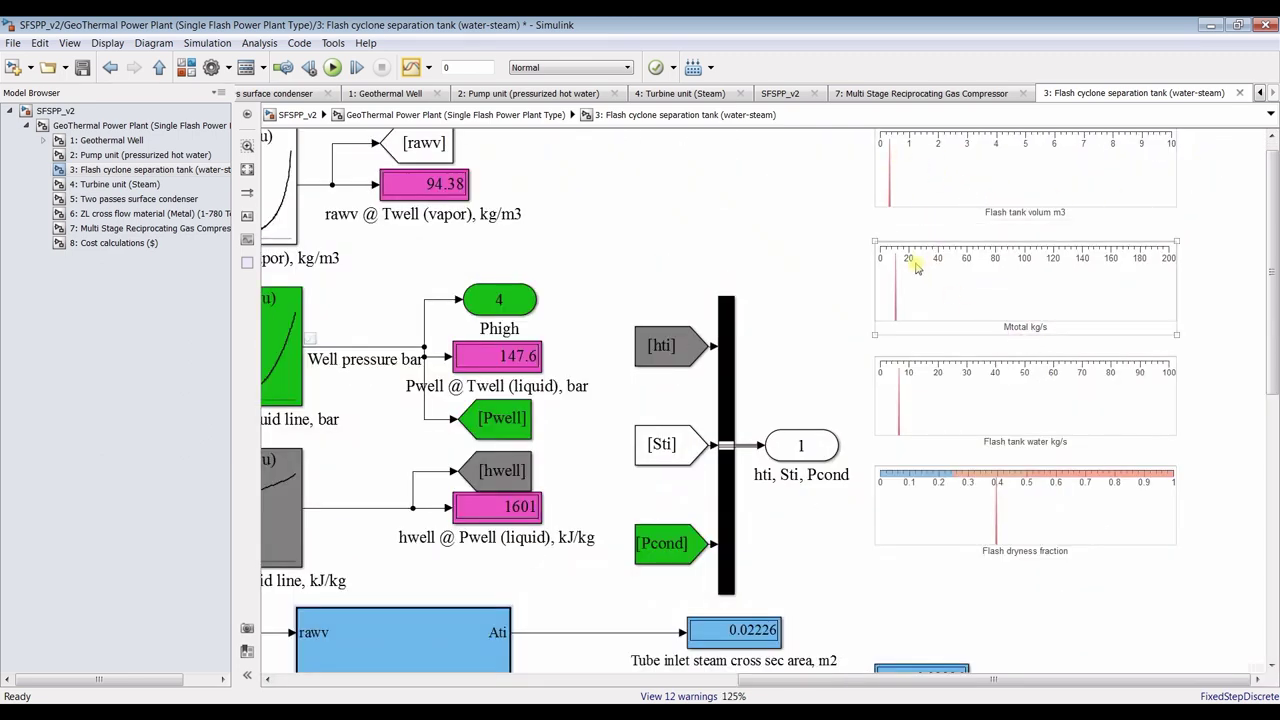
pyautogui.click(990, 375)
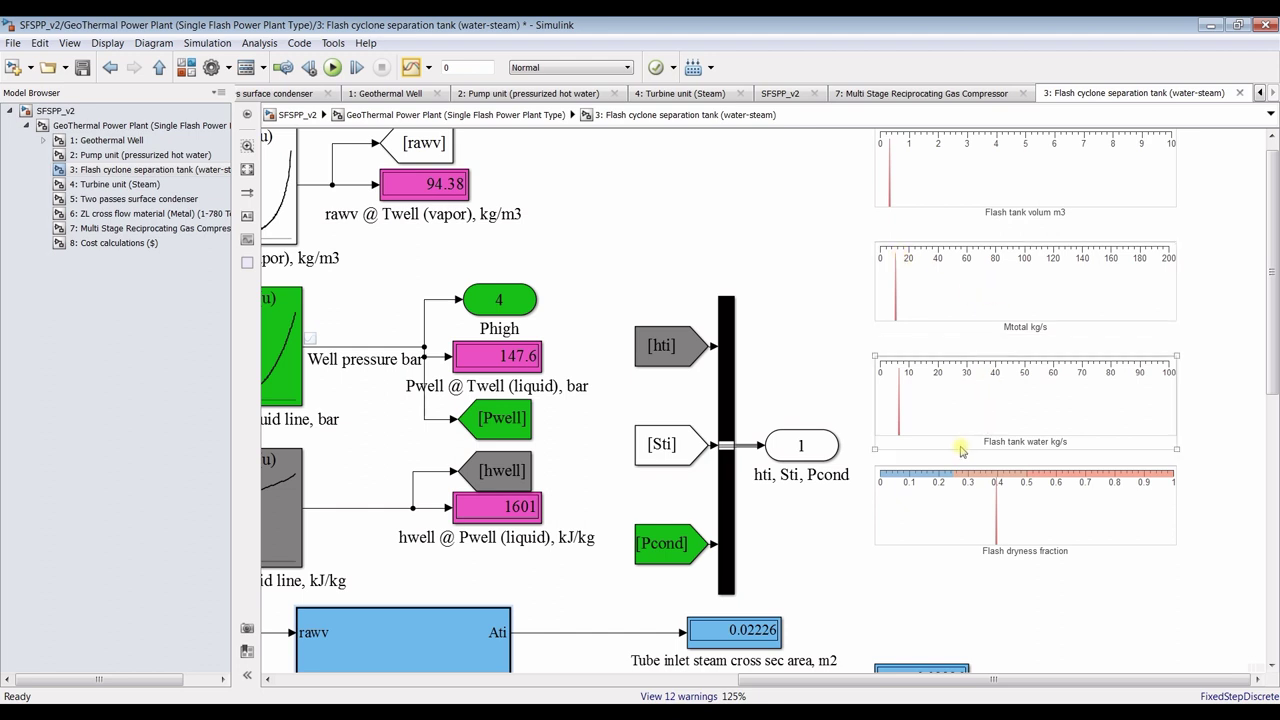
pyautogui.click(1028, 555)
pyautogui.click(372, 222)
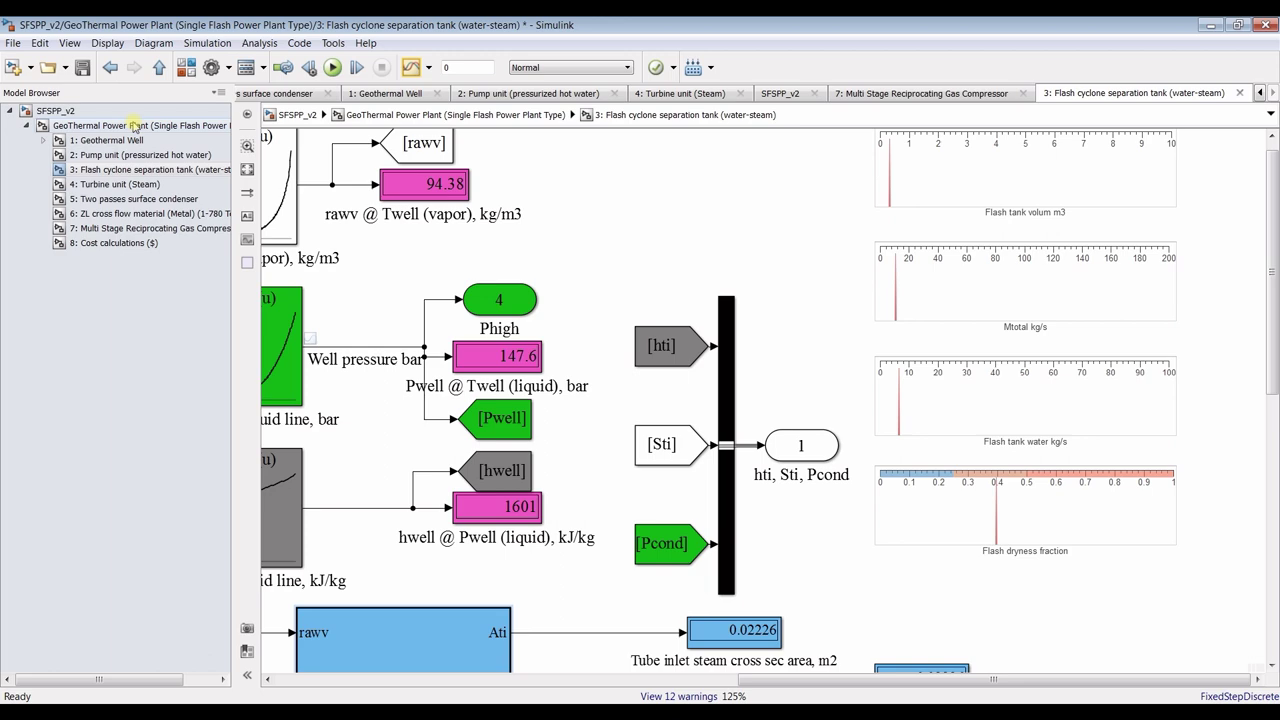
pyautogui.click(247, 169)
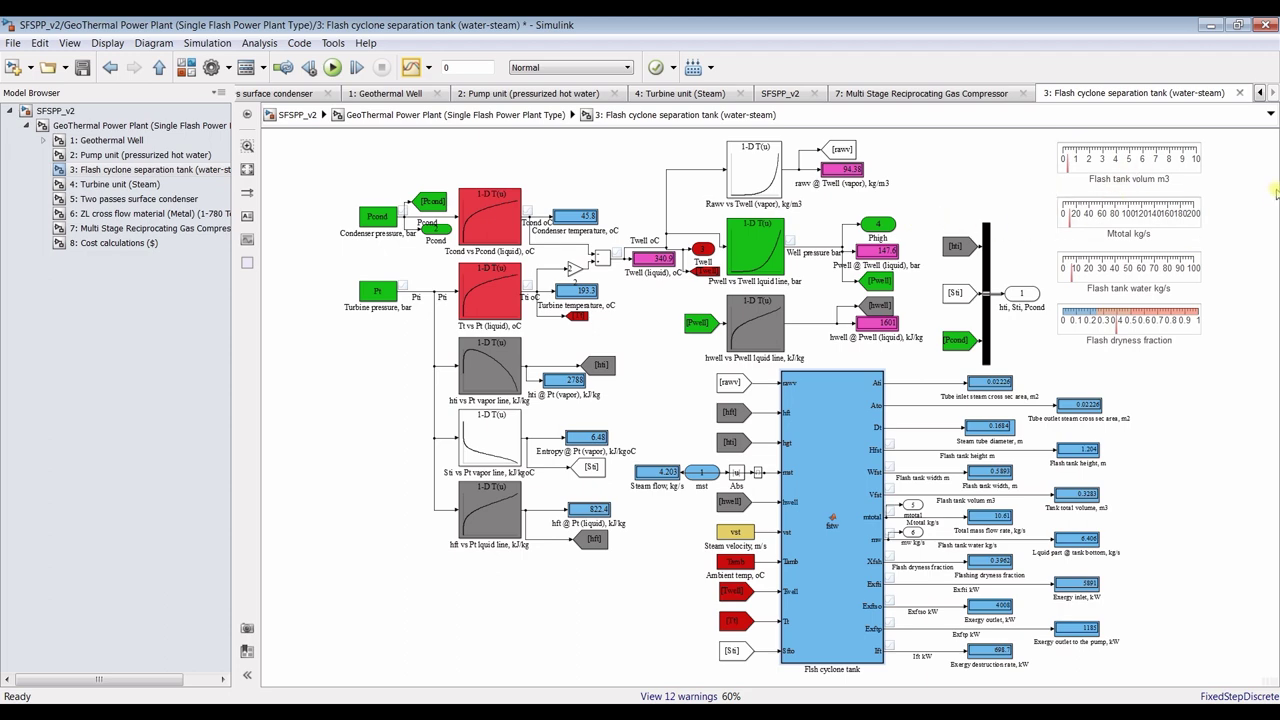
pyautogui.scroll(5, 1245, 167)
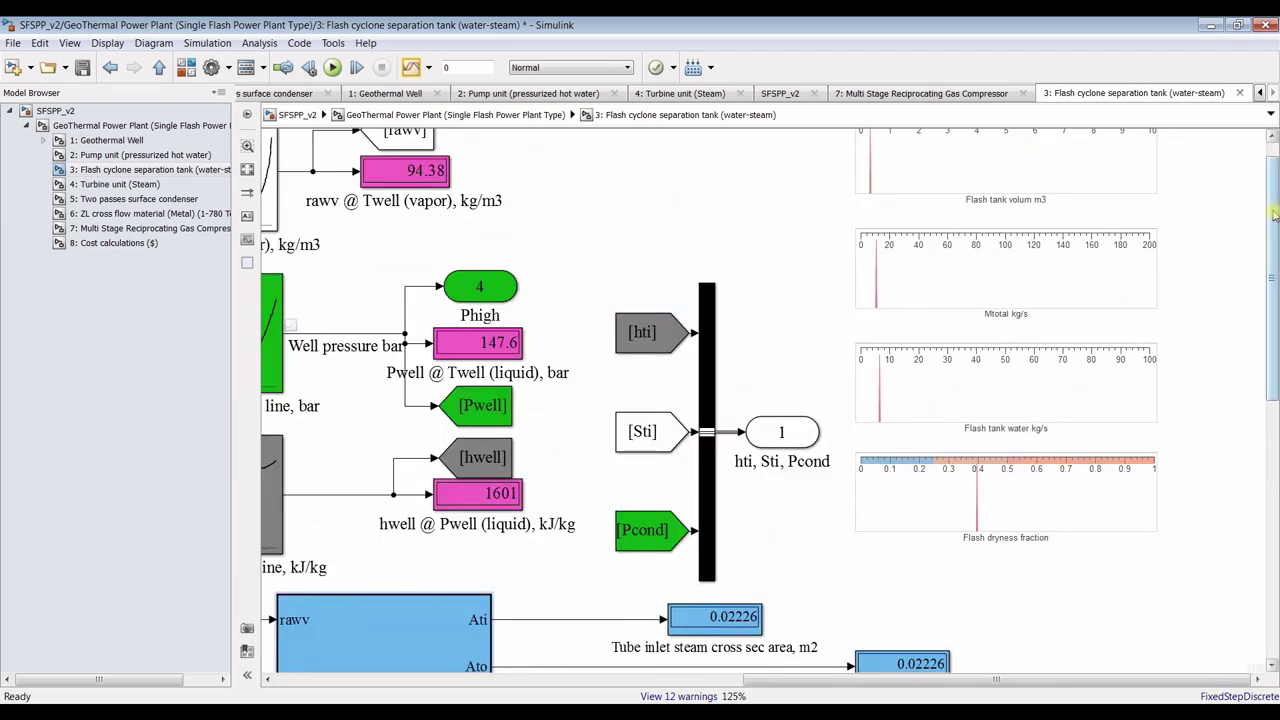
pyautogui.scroll(1, 1272, 178)
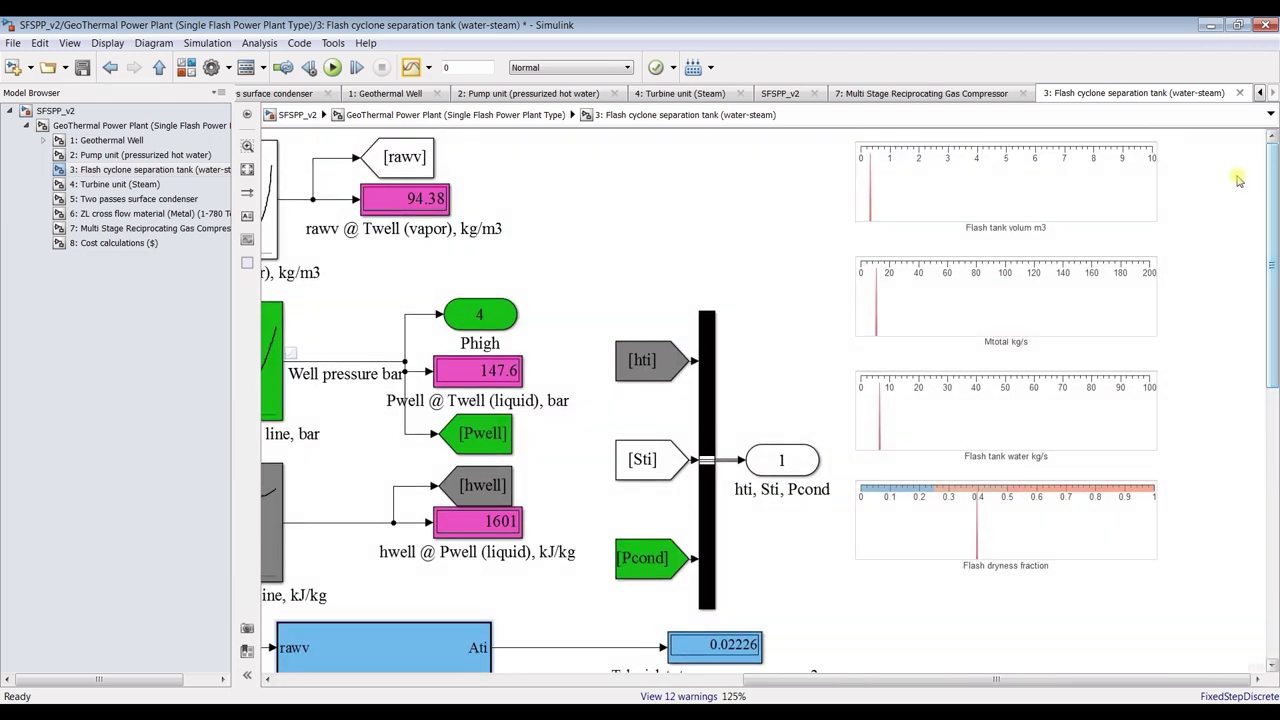
# Open the block parameters of the flash cyclone separation tank from the top-level geothermal plant diagram
pyautogui.click(118, 126)
pyautogui.doubleClick(370, 240)
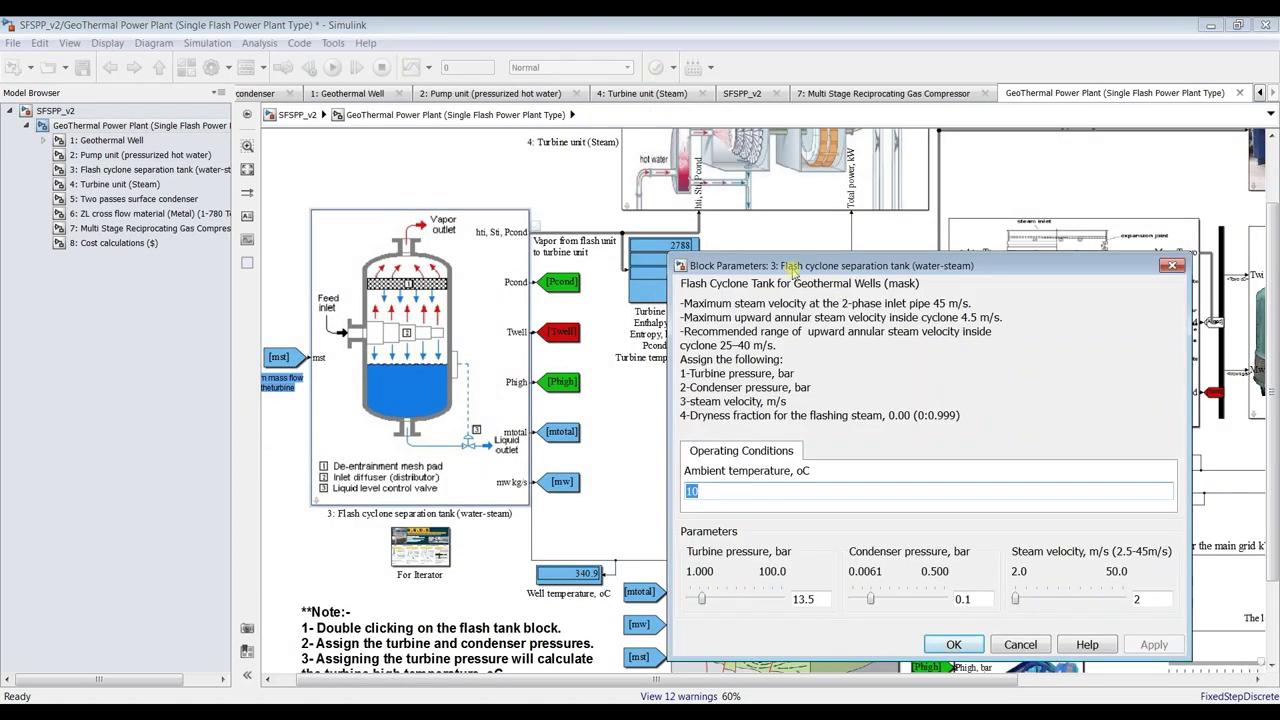
pyautogui.moveTo(790, 268); pyautogui.dragTo(718, 198)
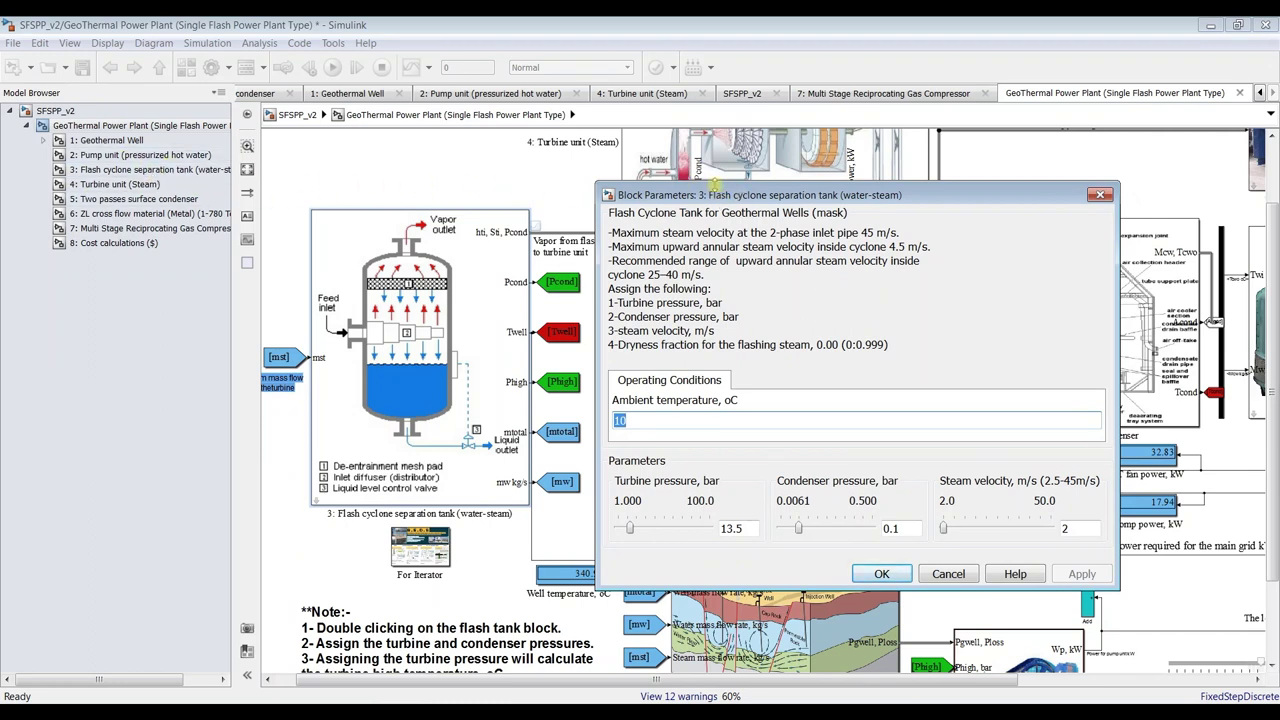
pyautogui.moveTo(781, 195); pyautogui.dragTo(756, 190)
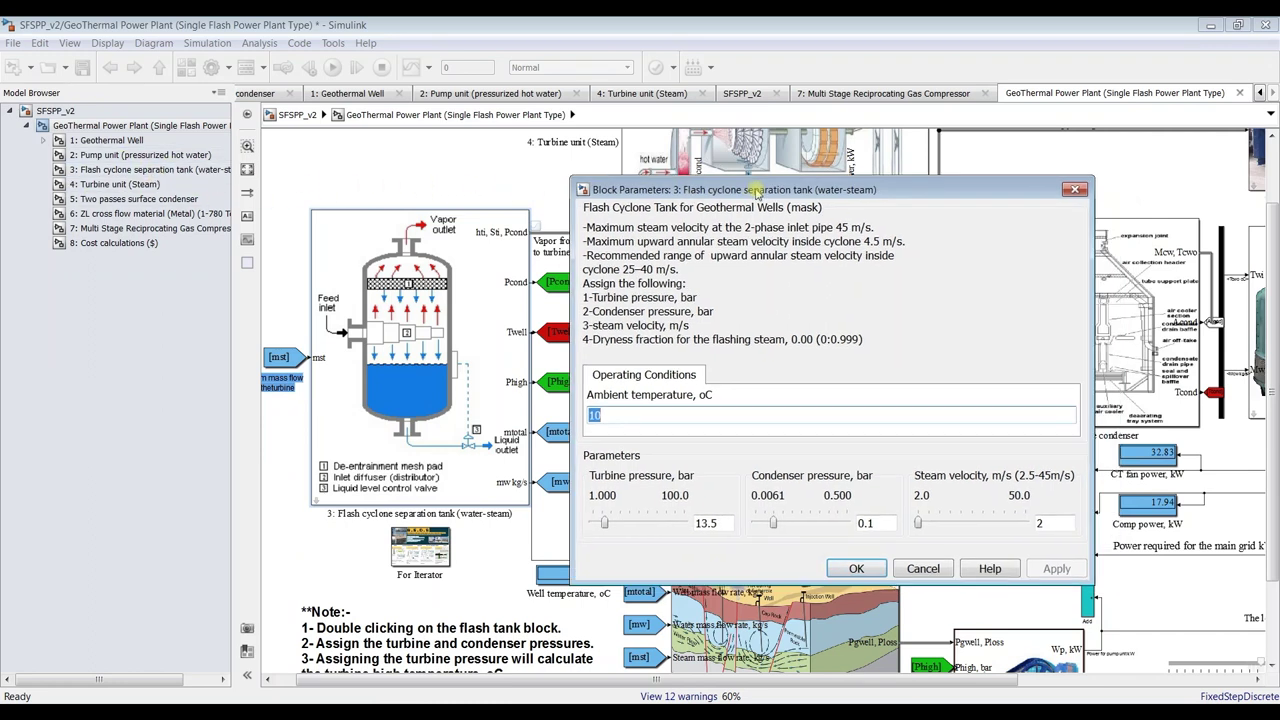
# Return to the flash cyclone separation tank subsystem and resize and place its block parameters dialog so the four gauges stay uncovered
pyautogui.click(150, 170)
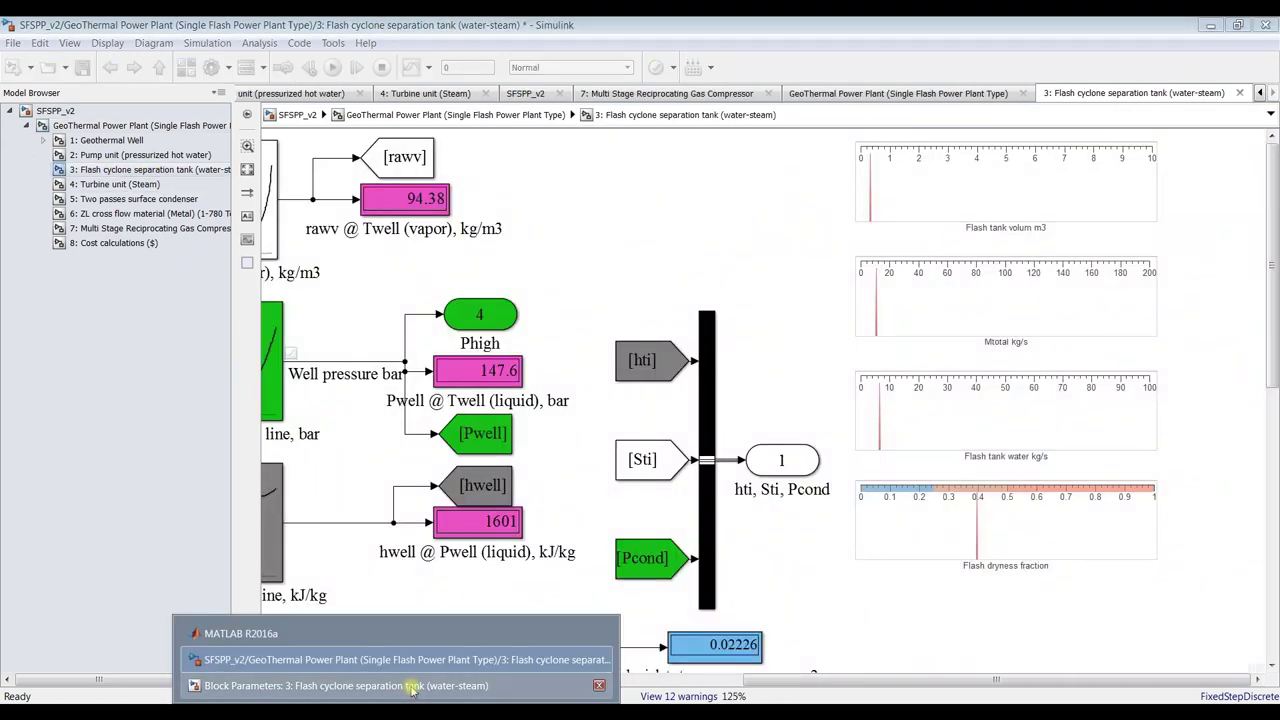
pyautogui.click(598, 686)
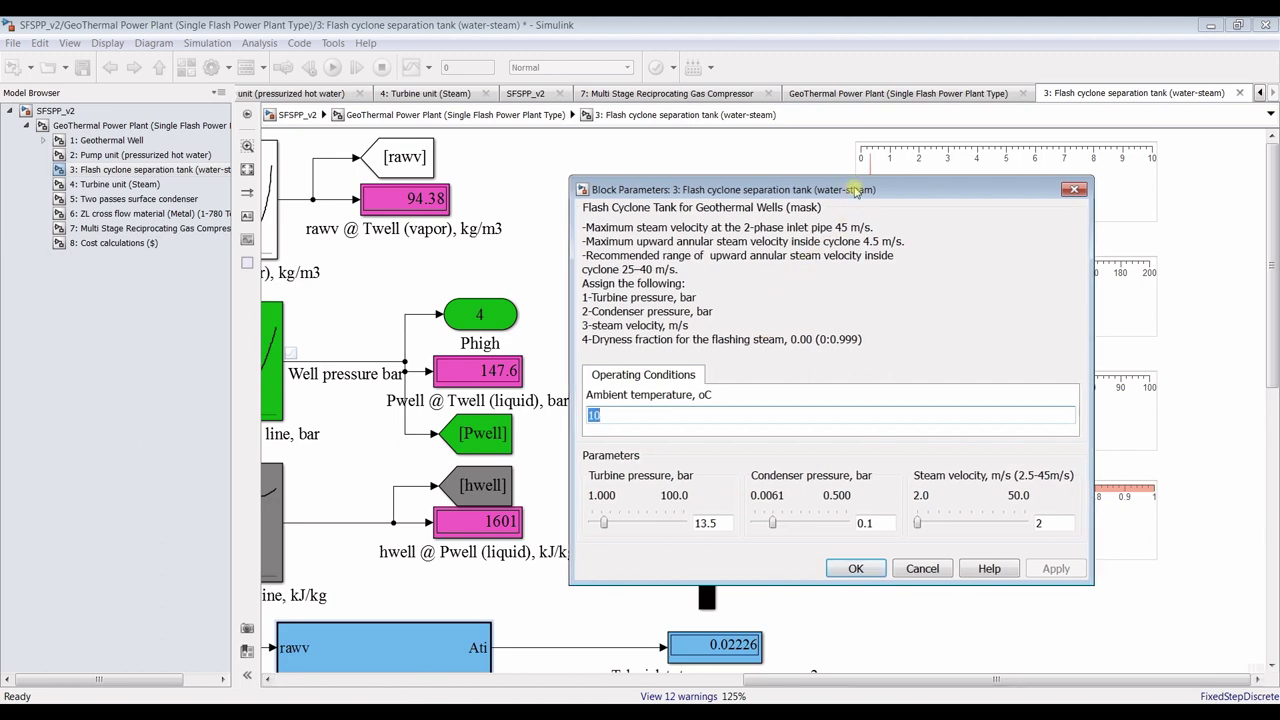
pyautogui.moveTo(855, 190); pyautogui.dragTo(500, 163)
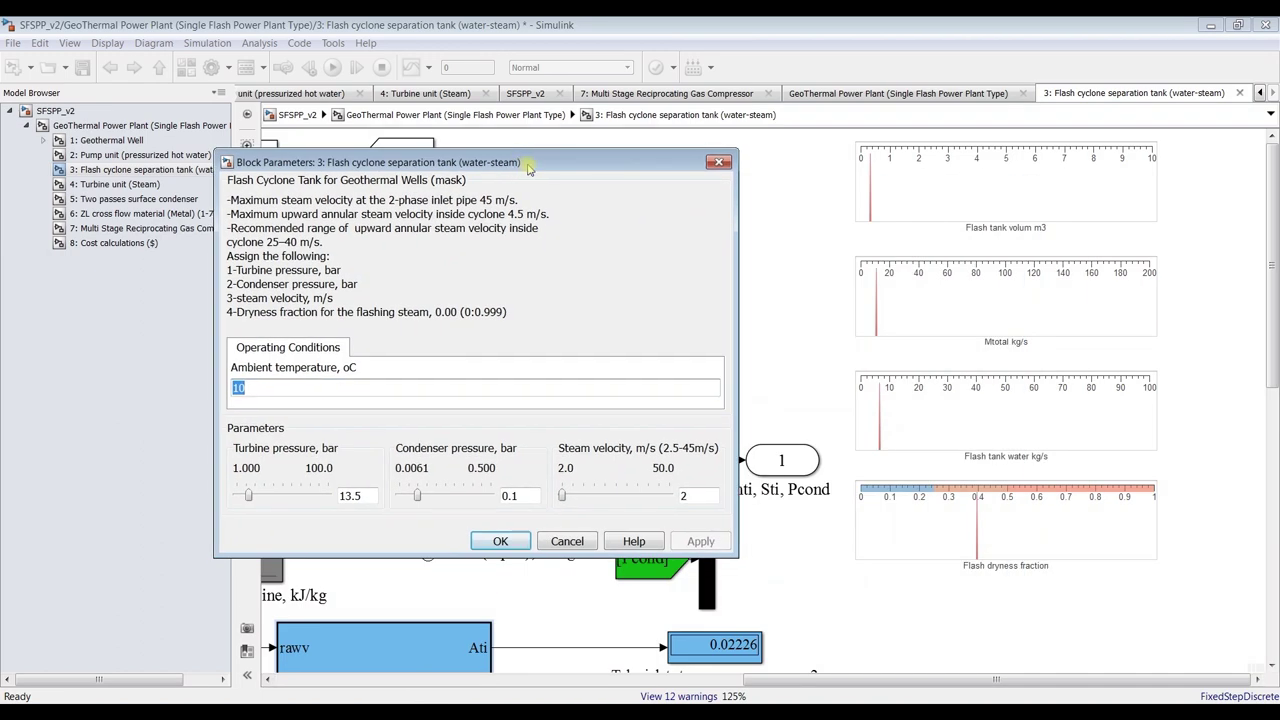
pyautogui.moveTo(533, 168); pyautogui.dragTo(561, 119)
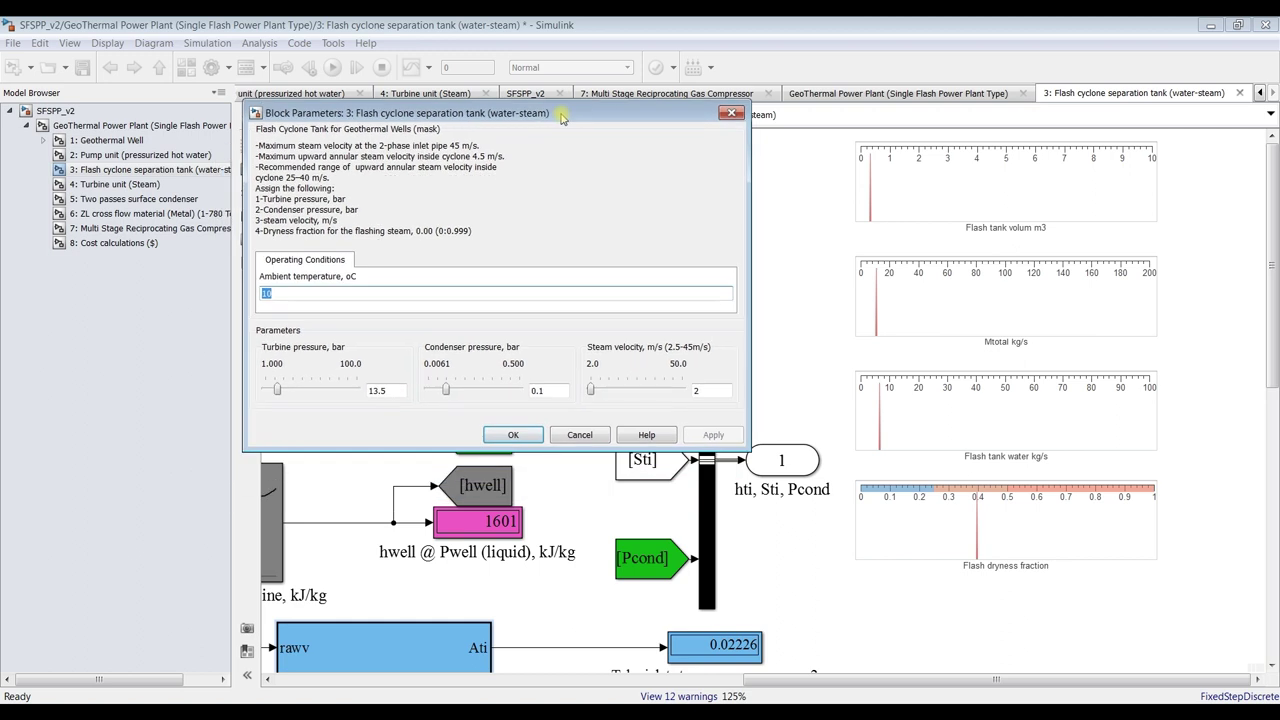
pyautogui.moveTo(747, 241); pyautogui.dragTo(598, 237)
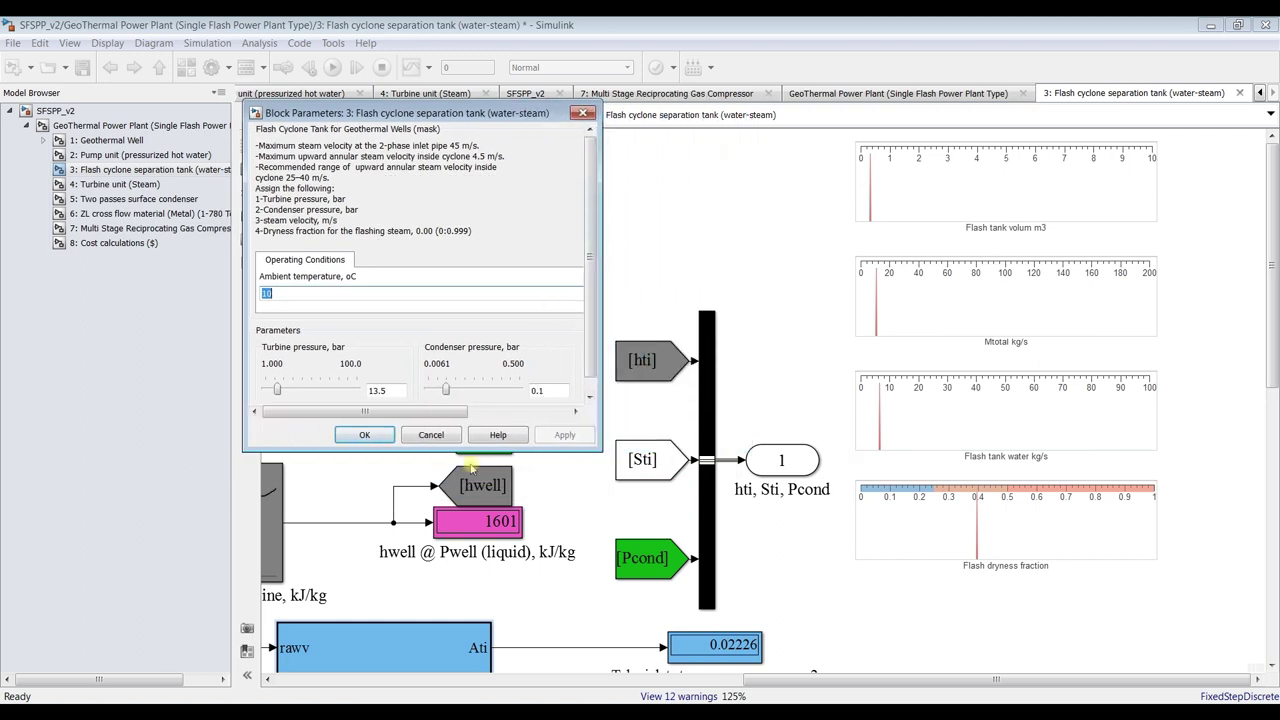
pyautogui.moveTo(470, 451); pyautogui.dragTo(471, 474)
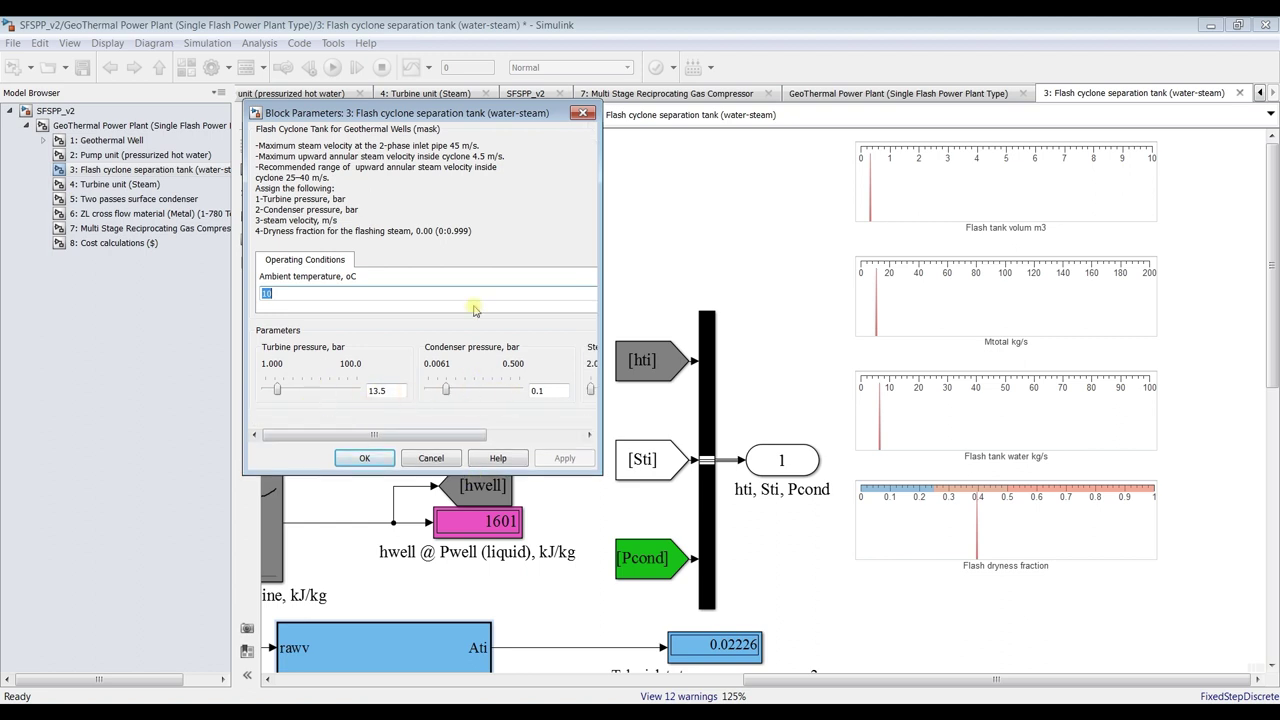
pyautogui.moveTo(483, 115); pyautogui.dragTo(595, 90)
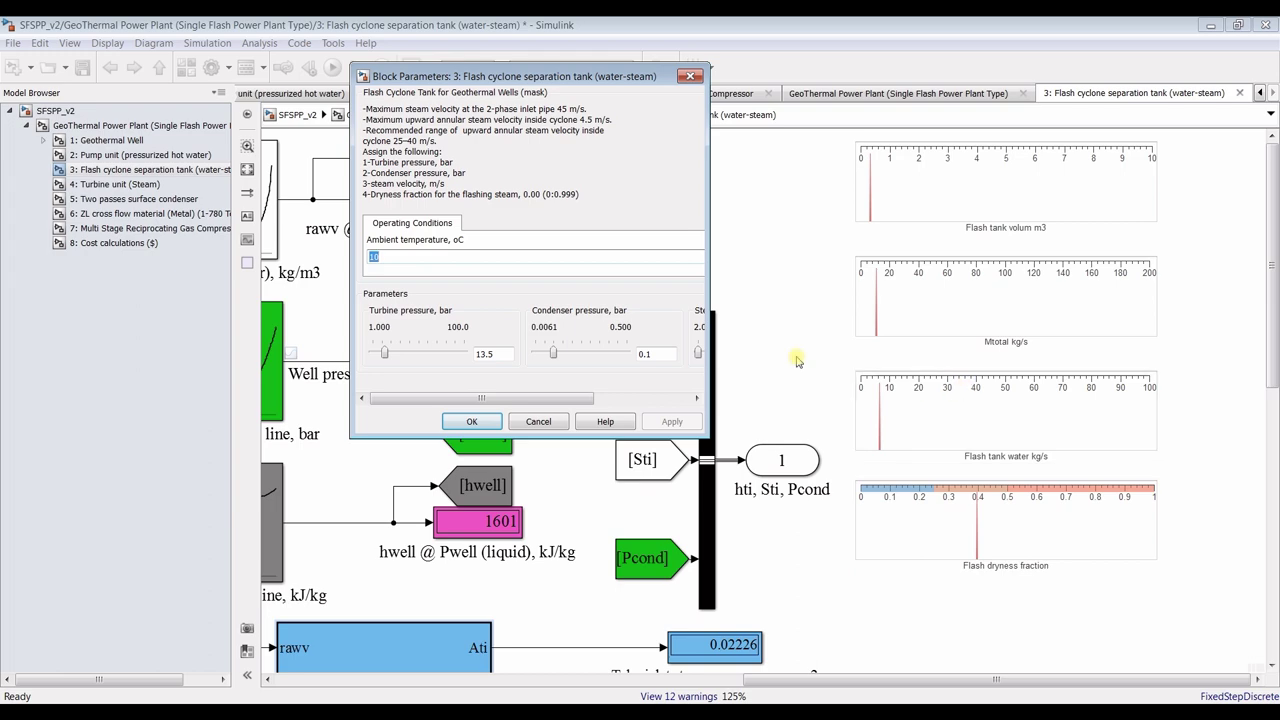
# Look over the top-level geothermal plant diagram and return to the flash cyclone separation tank subsystem
pyautogui.click(121, 124)
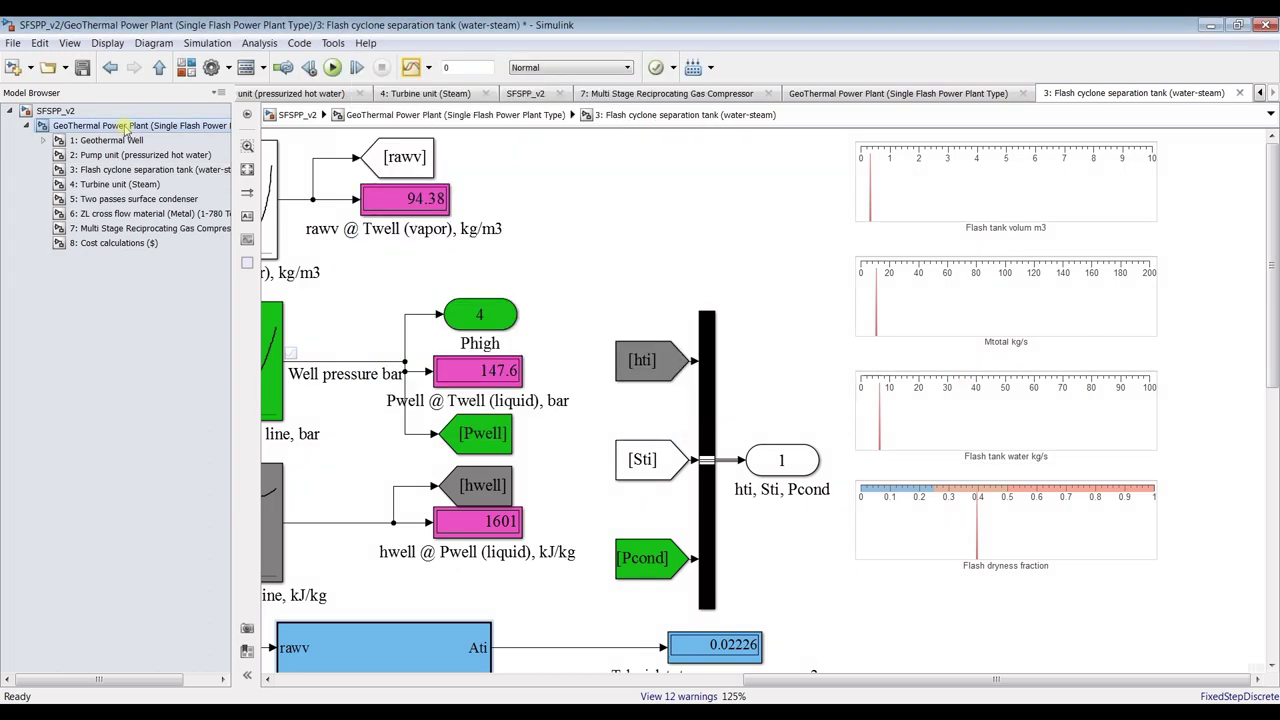
pyautogui.scroll(-2, 420, 228)
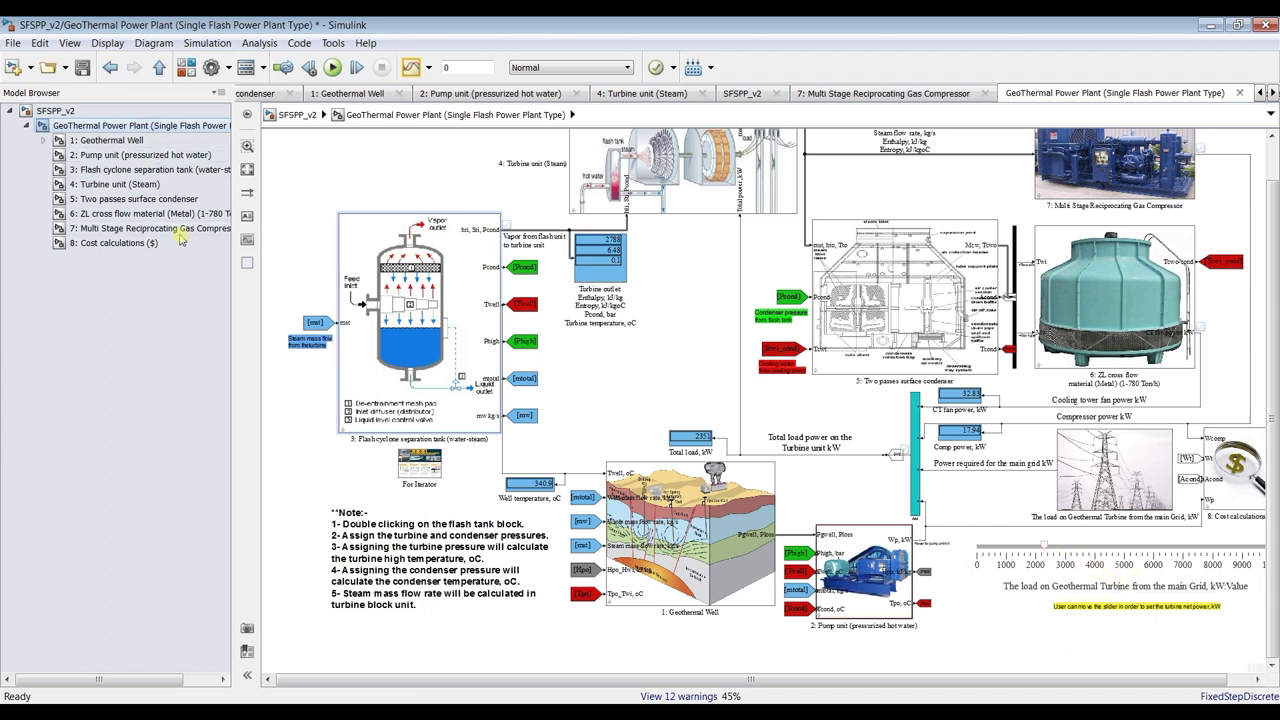
pyautogui.click(135, 170)
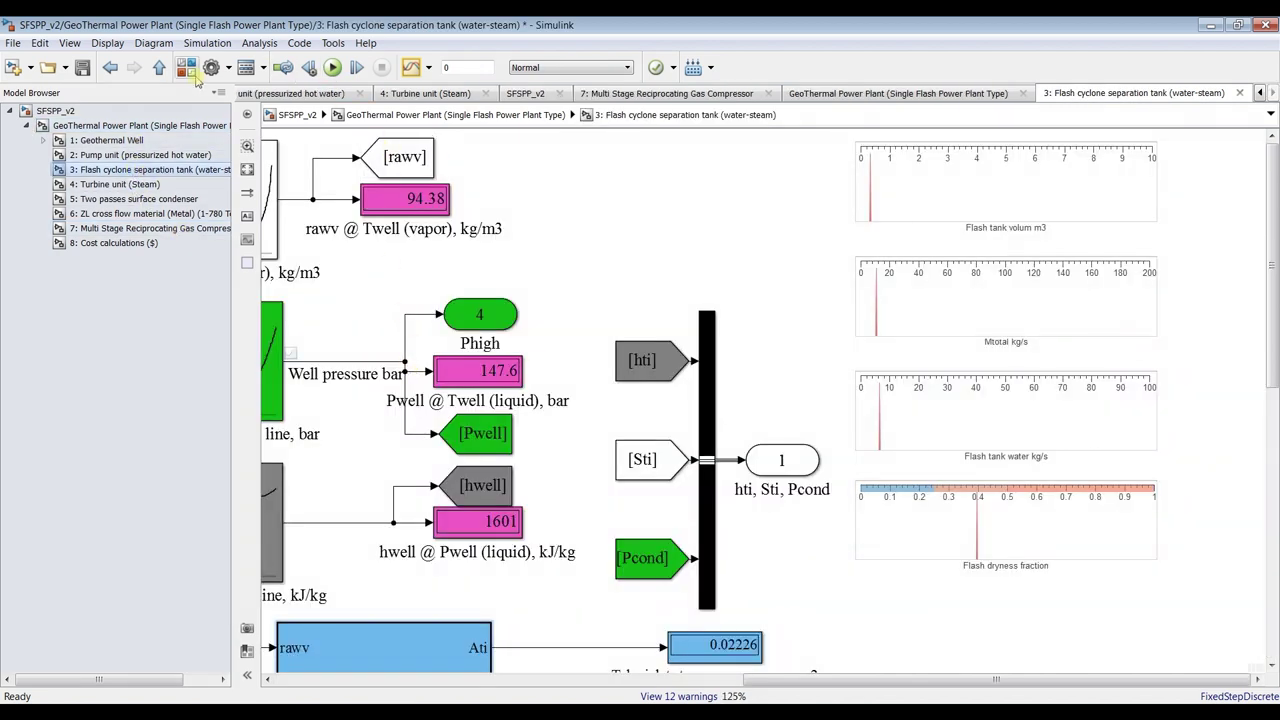
# Set the simulation stop time to inf, save the model and run the simulation
pyautogui.click(84, 67)
pyautogui.click(460, 67)
pyautogui.write('inf')
pyautogui.click(84, 67)
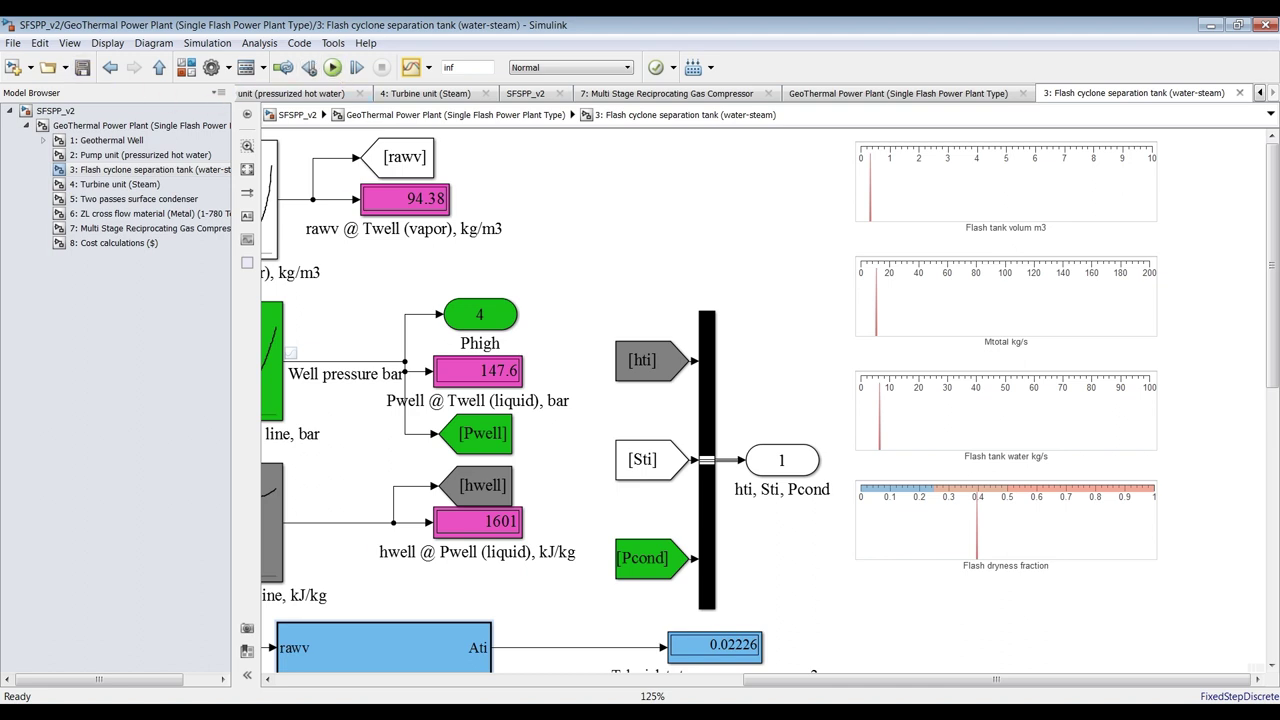
pyautogui.click(333, 68)
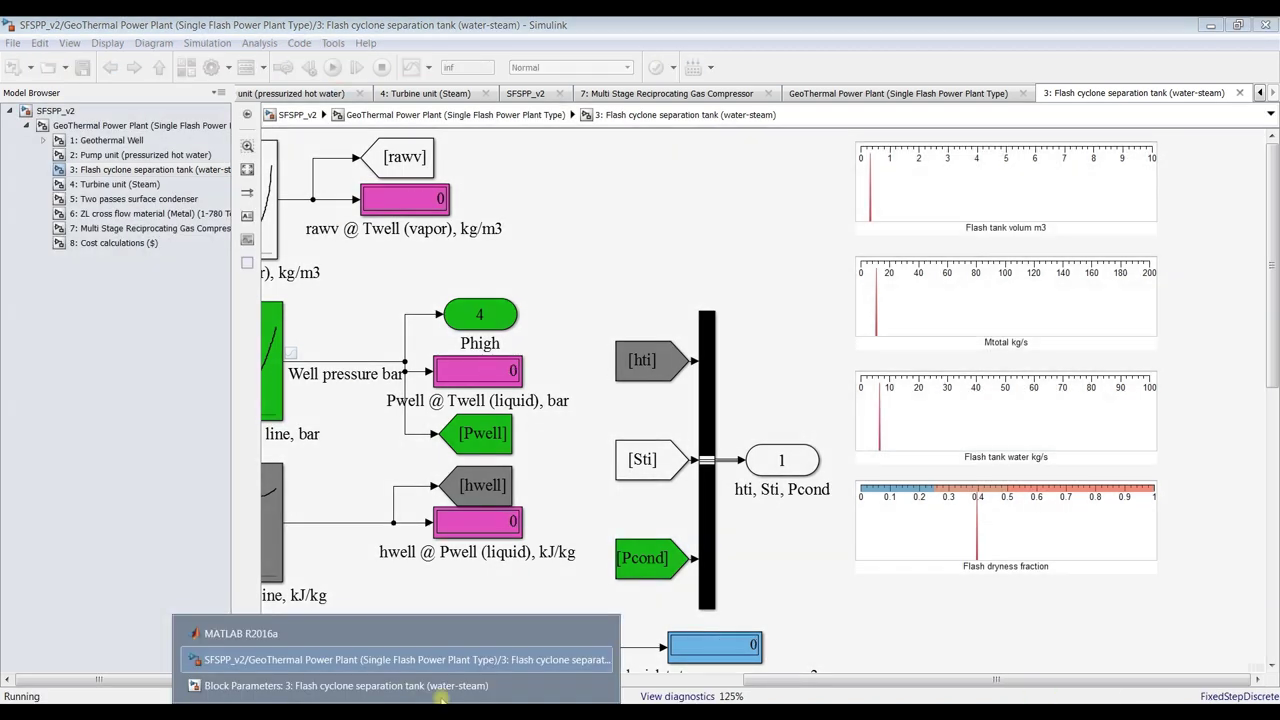
# Bring back the flash cyclone separation tank's block parameters and raise the turbine pressure gradually to 18.820 bar while the simulation runs
pyautogui.click(440, 686)
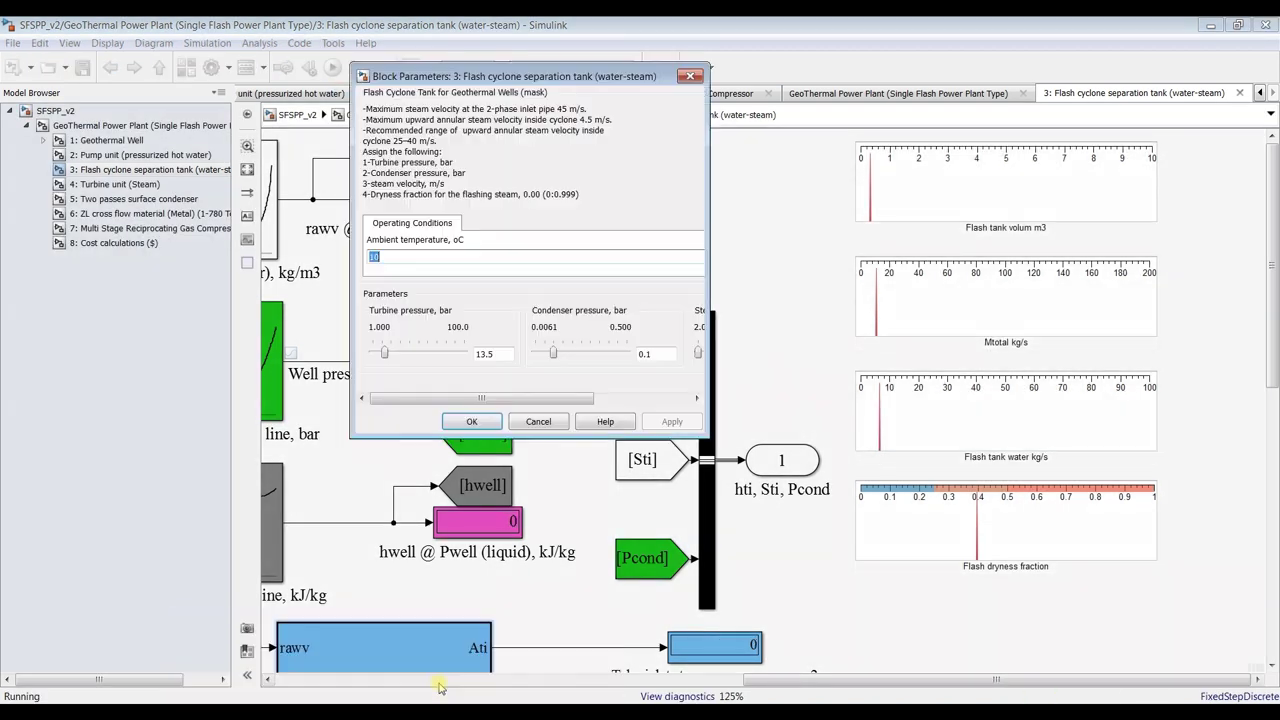
pyautogui.click(385, 356)
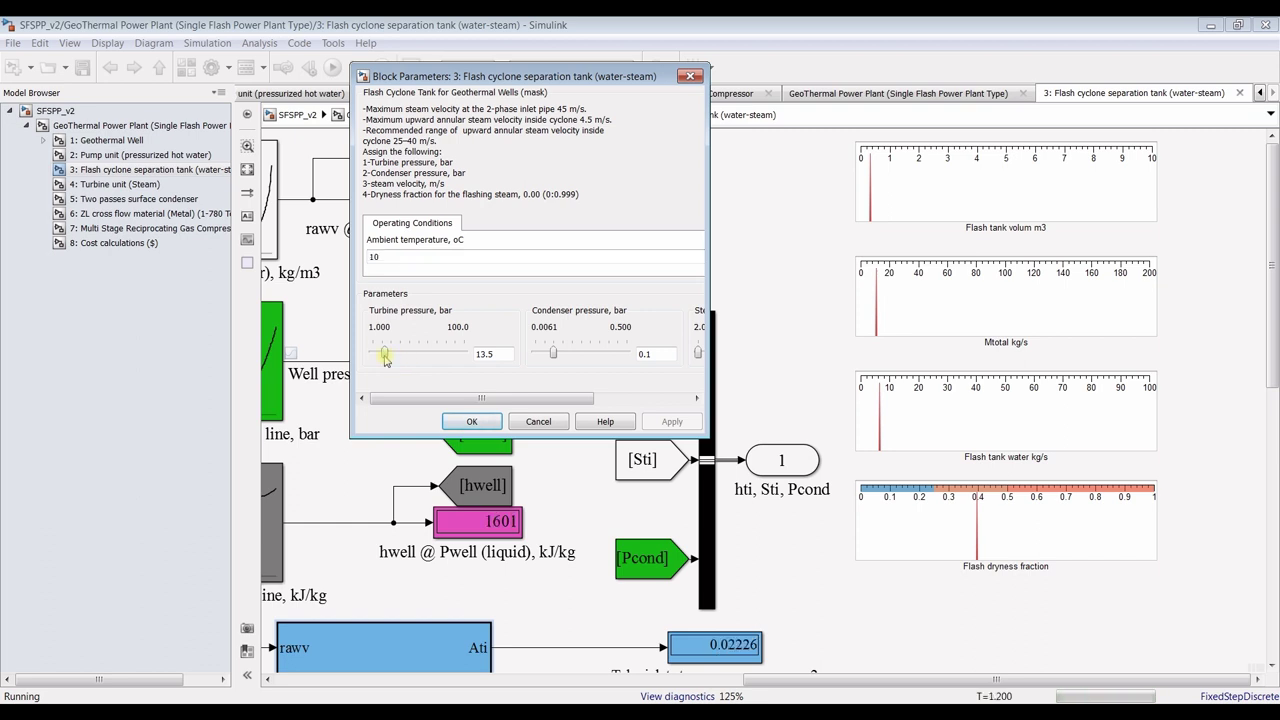
pyautogui.moveTo(385, 356); pyautogui.dragTo(386, 356)
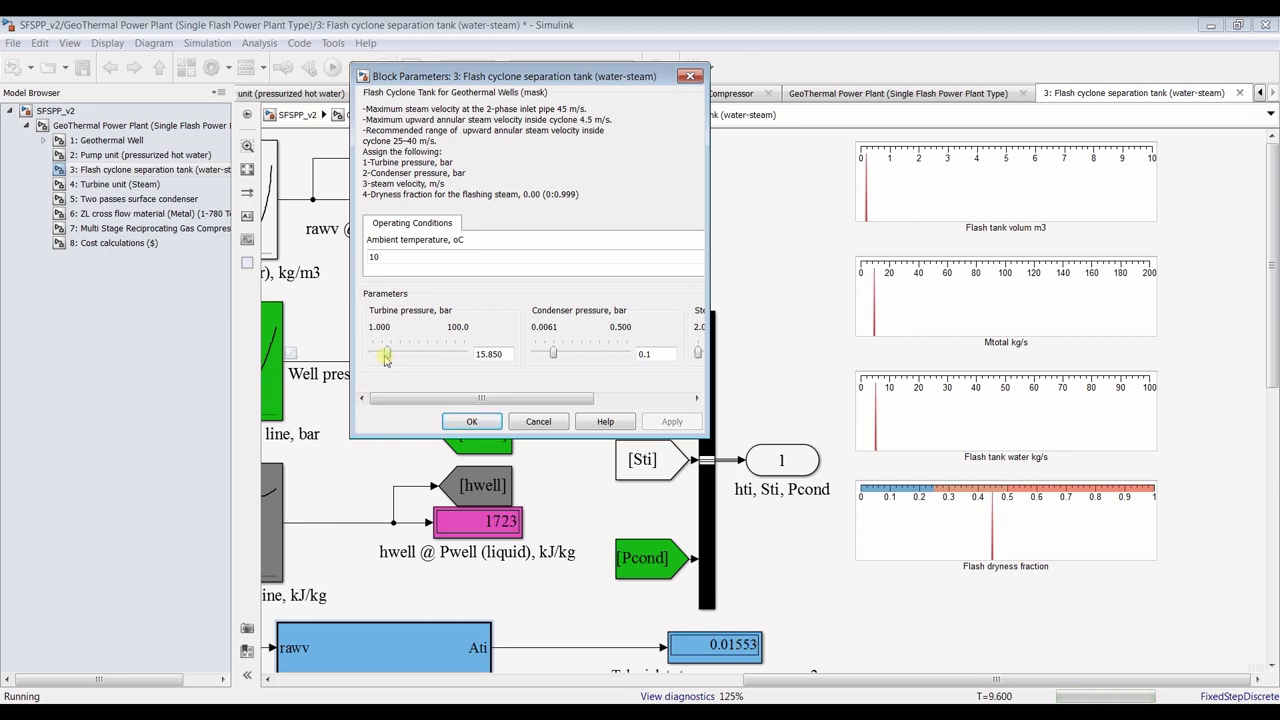
pyautogui.click(386, 356)
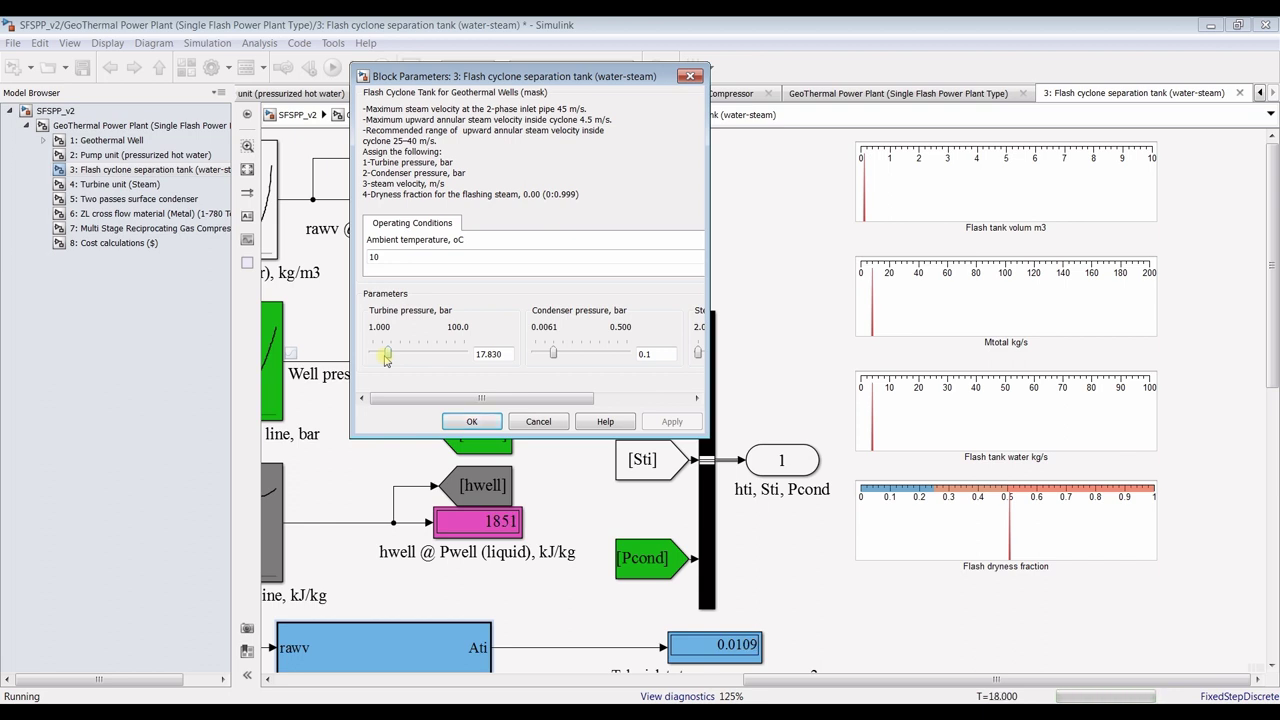
pyautogui.moveTo(385, 357); pyautogui.dragTo(387, 357)
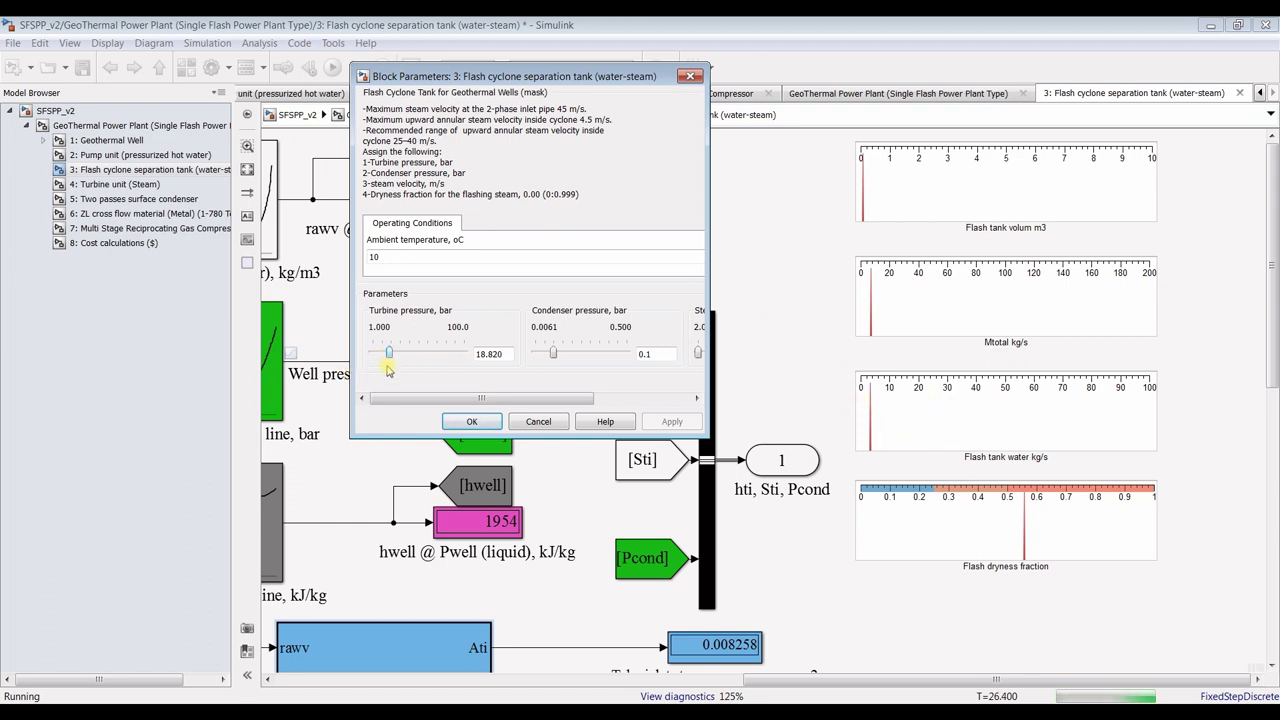
# Lower the flash tank's turbine pressure stepwise to 10.900 bar during the running simulation
pyautogui.press('Left')
pyautogui.press('Left')
pyautogui.press('Left')
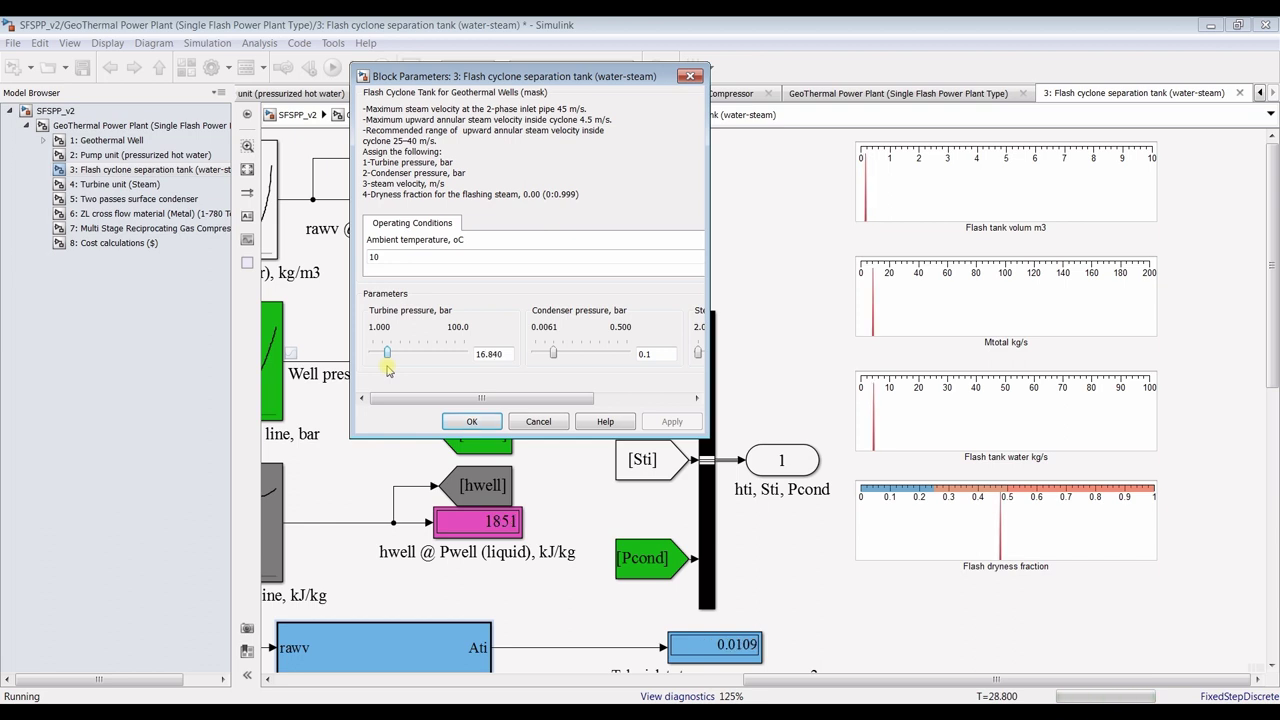
pyautogui.press('Left')
pyautogui.press('Left')
pyautogui.press('Left')
pyautogui.press('Left')
pyautogui.press('Left')
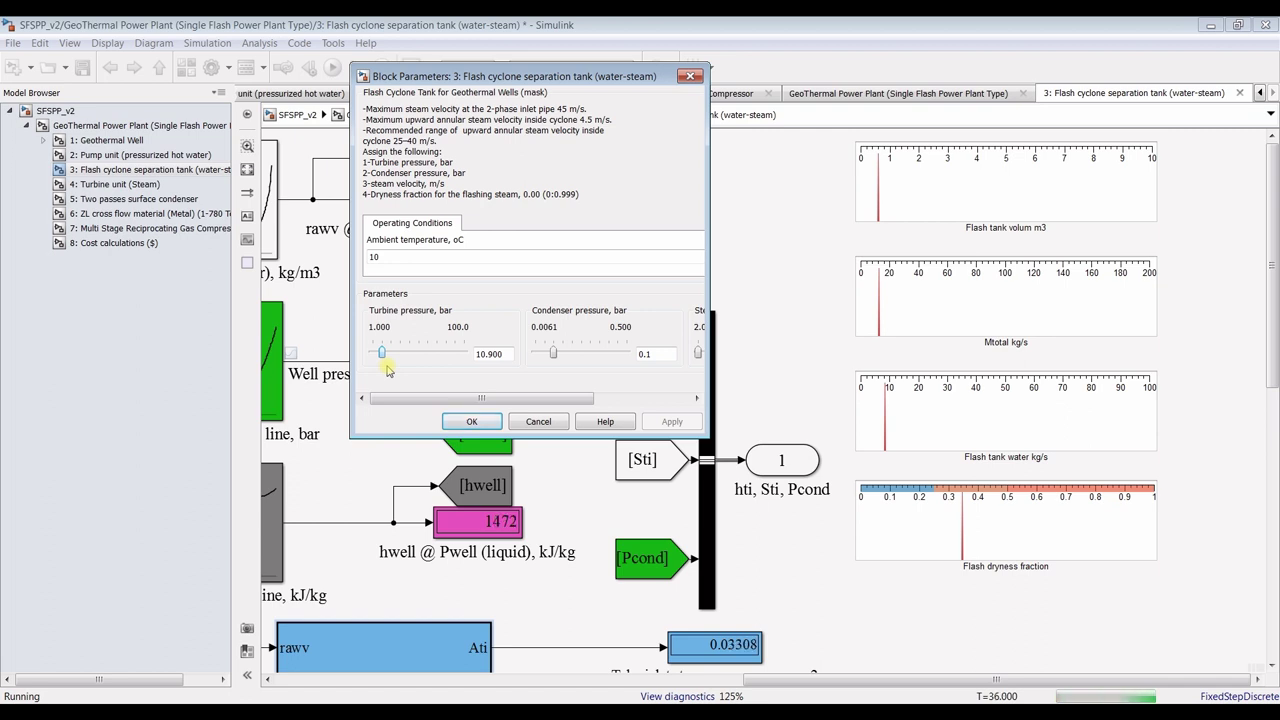
# Raise the flash tank's condenser pressure gradually to 0.154 bar during the running simulation
pyautogui.click(555, 356)
pyautogui.click(555, 356)
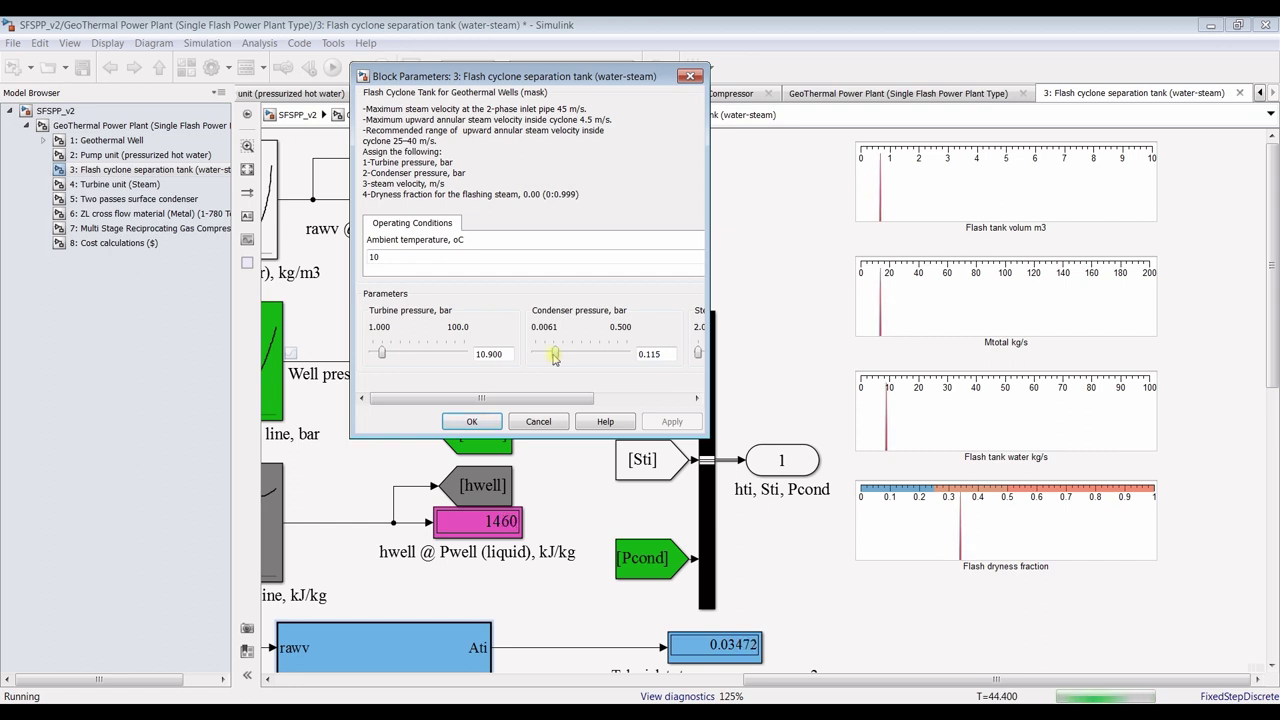
pyautogui.click(555, 356)
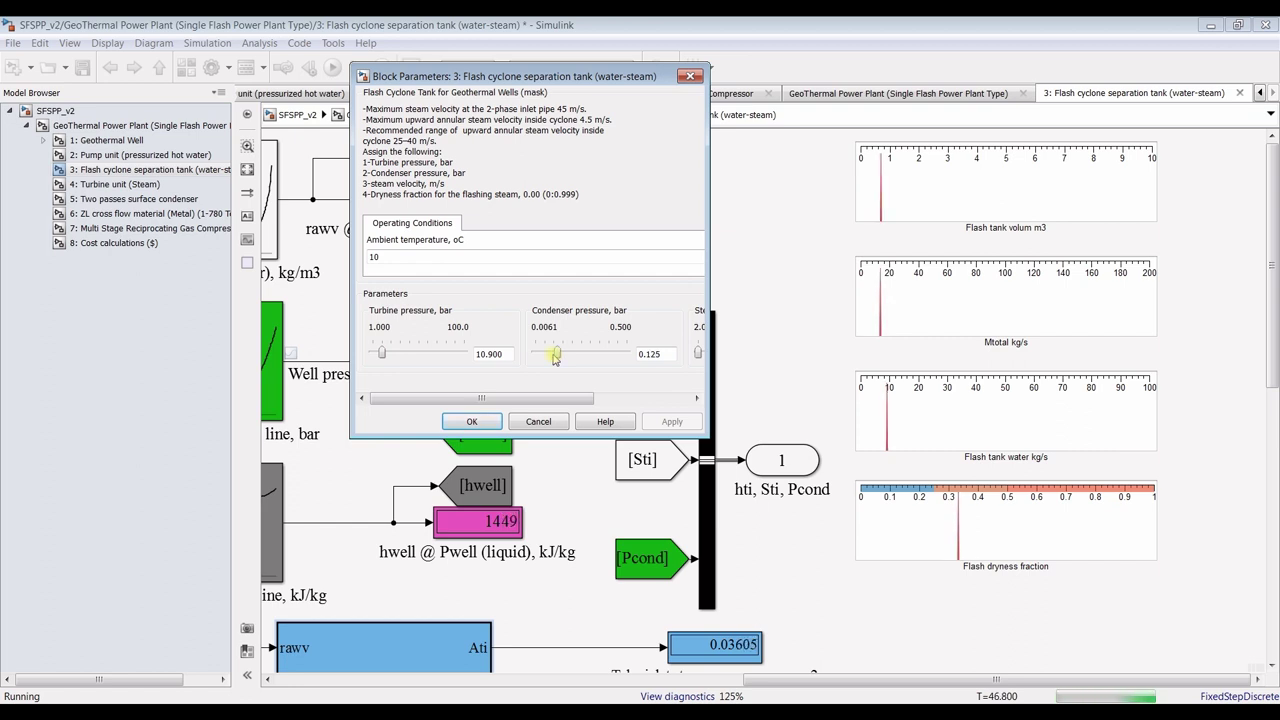
pyautogui.click(555, 356)
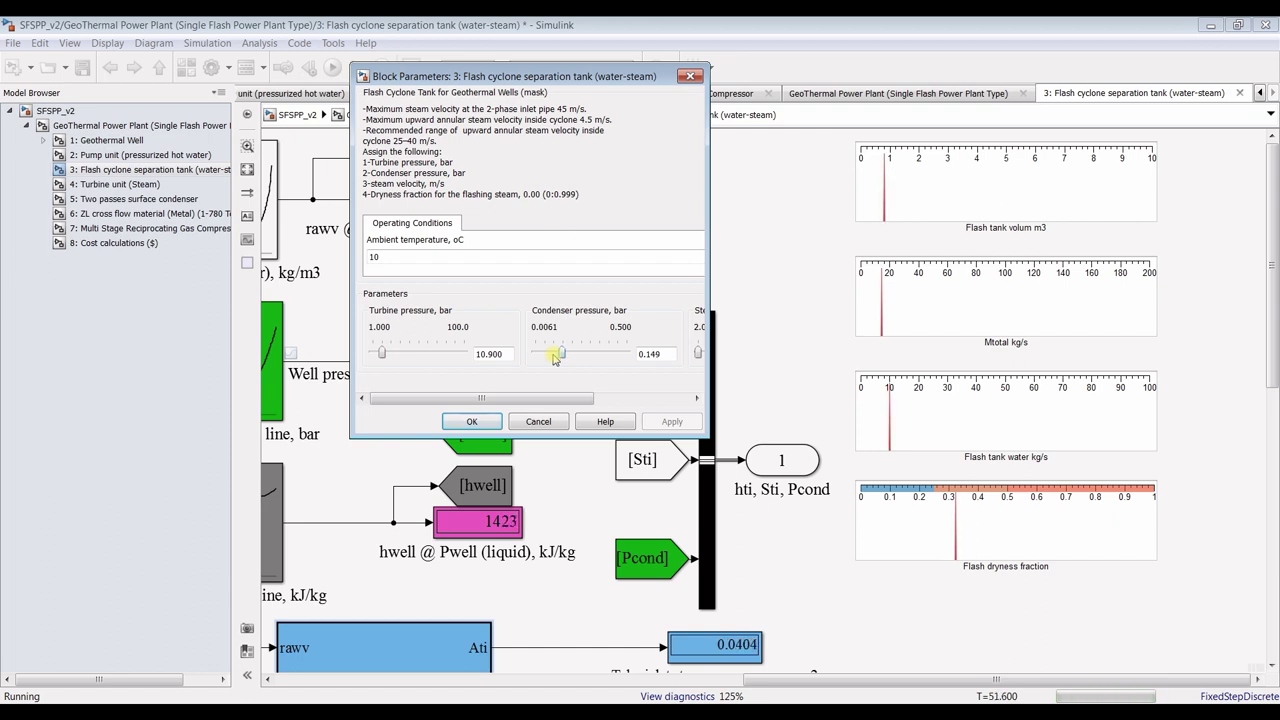
pyautogui.click(555, 356)
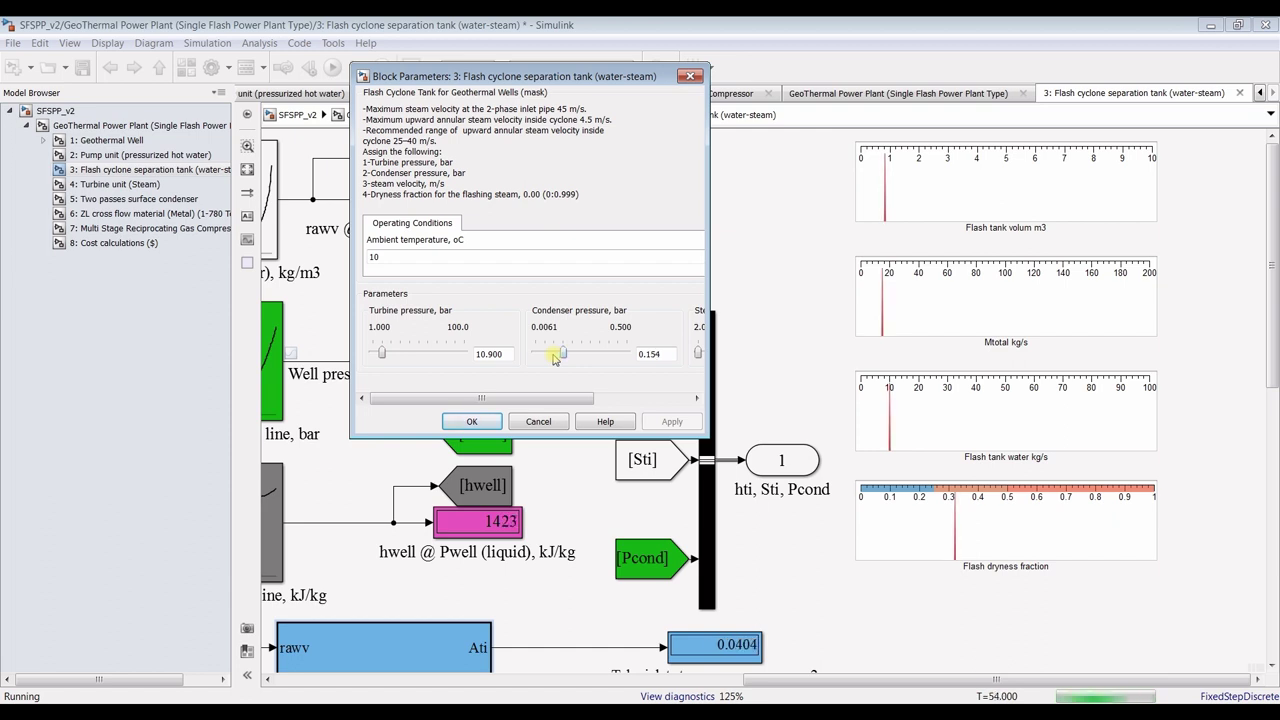
# Raise the flash cyclone tank's condenser pressure to 0.184 bar while the simulation runs
pyautogui.click(555, 356)
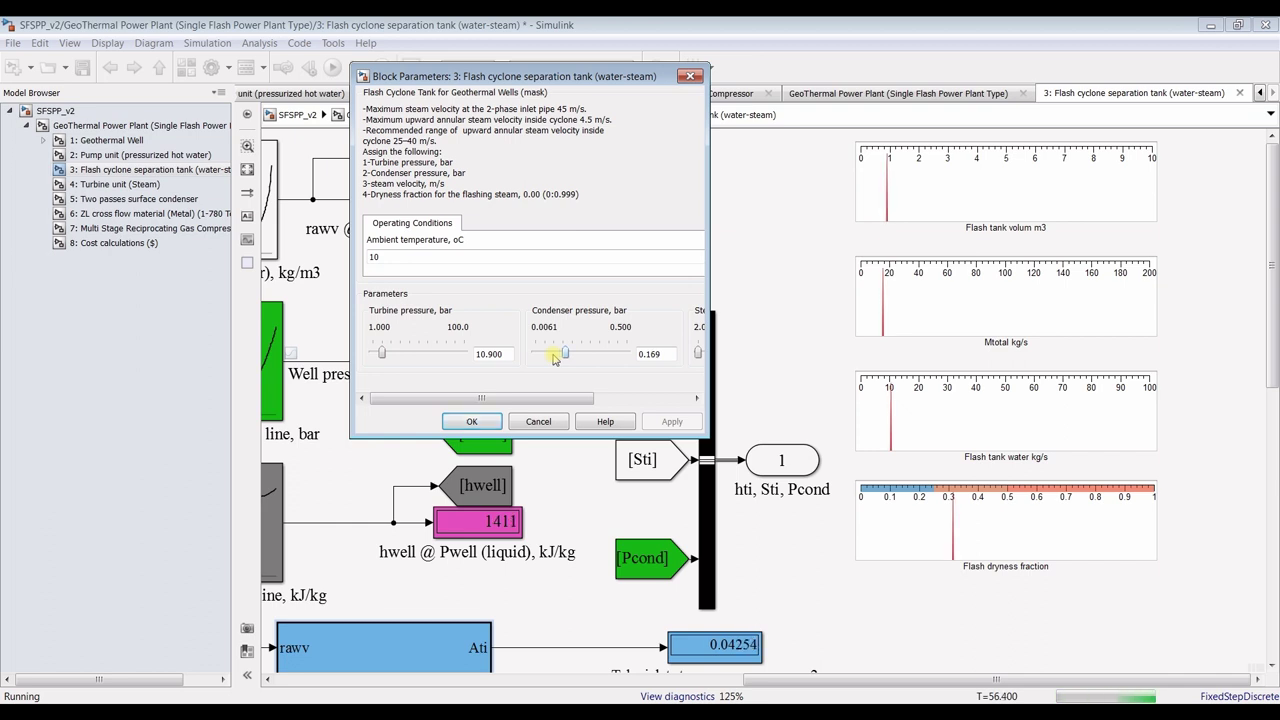
pyautogui.click(555, 356)
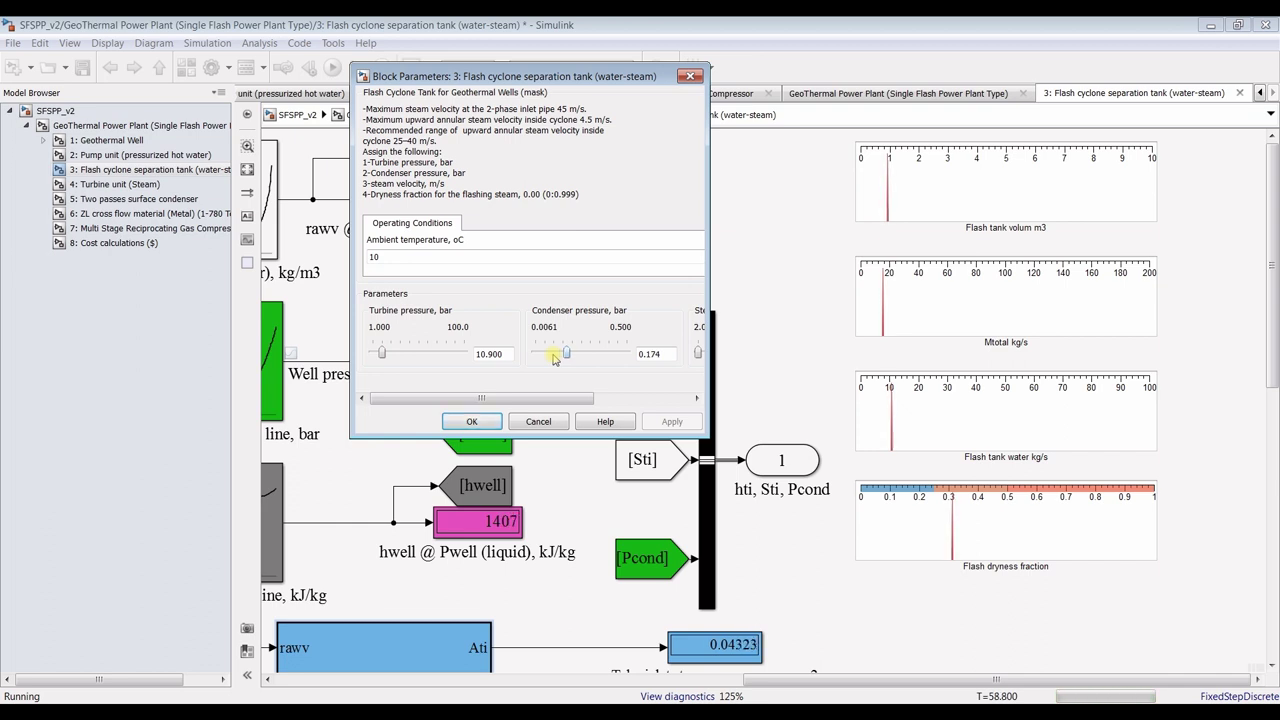
pyautogui.click(555, 356)
pyautogui.click(555, 356)
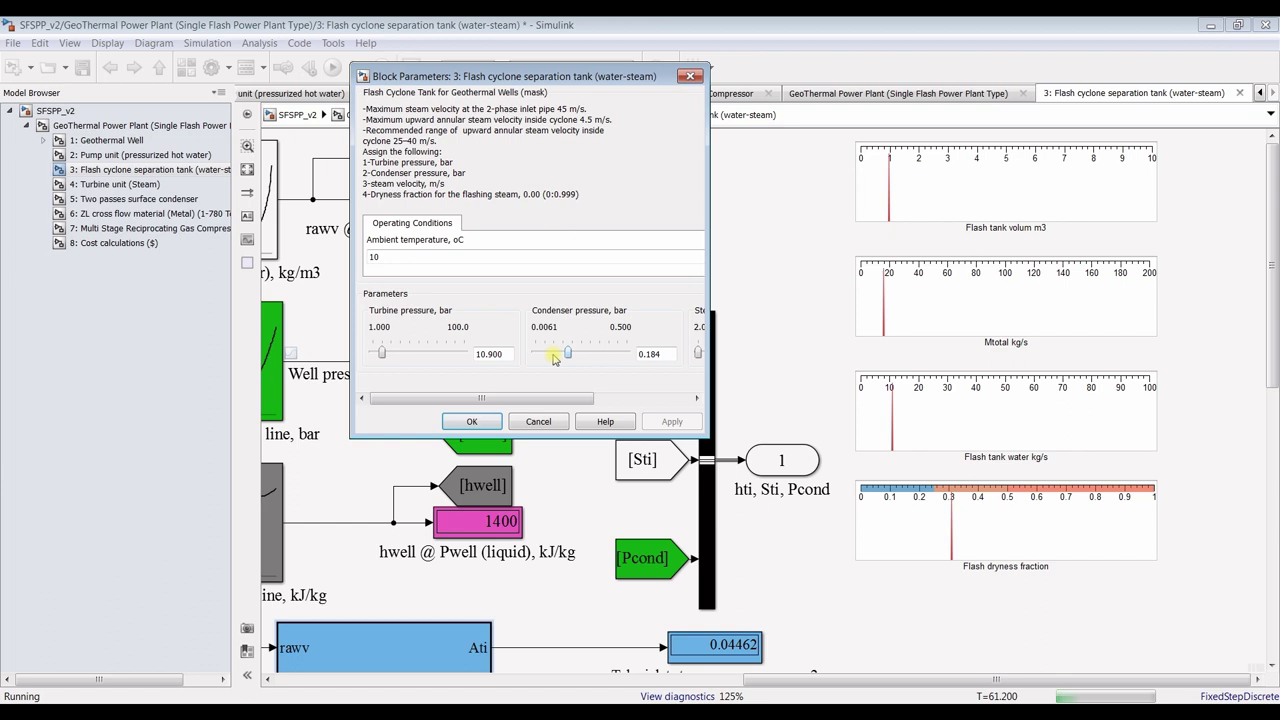
# Lower the flash cyclone tank's condenser pressure to 0.100 bar while the simulation runs
pyautogui.click(555, 356)
pyautogui.click(555, 356)
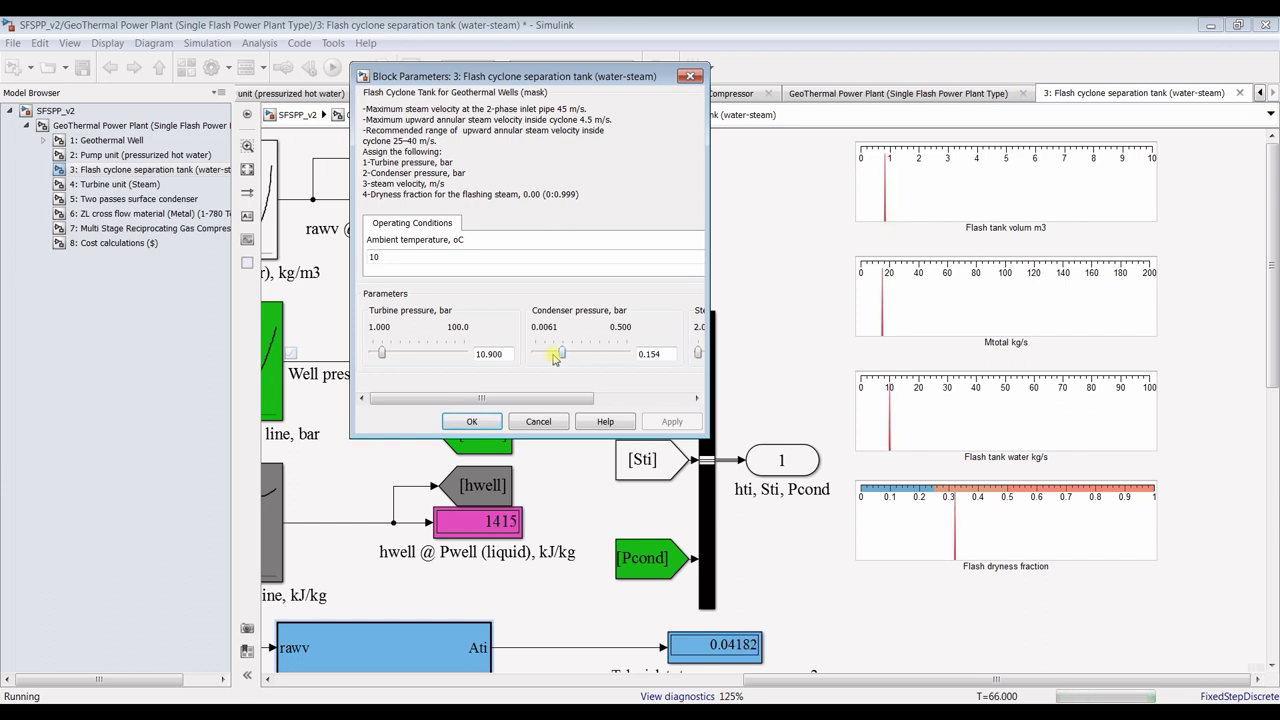
pyautogui.click(555, 356)
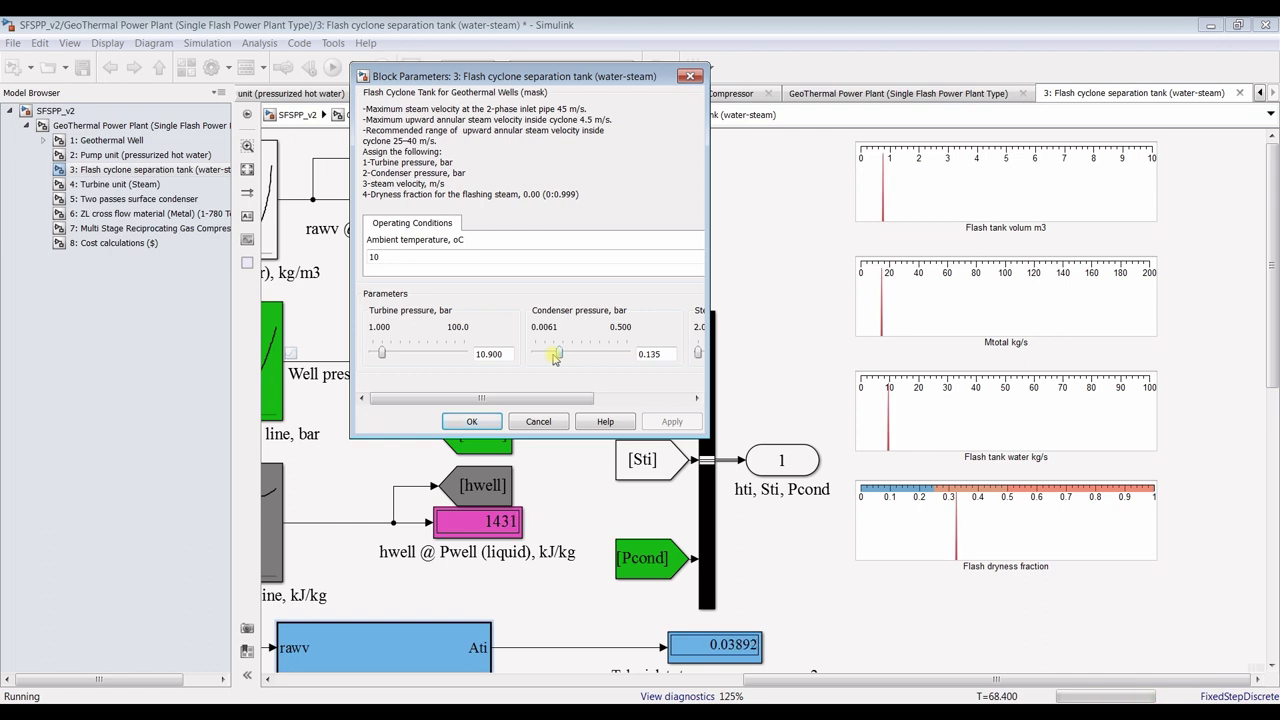
pyautogui.click(555, 356)
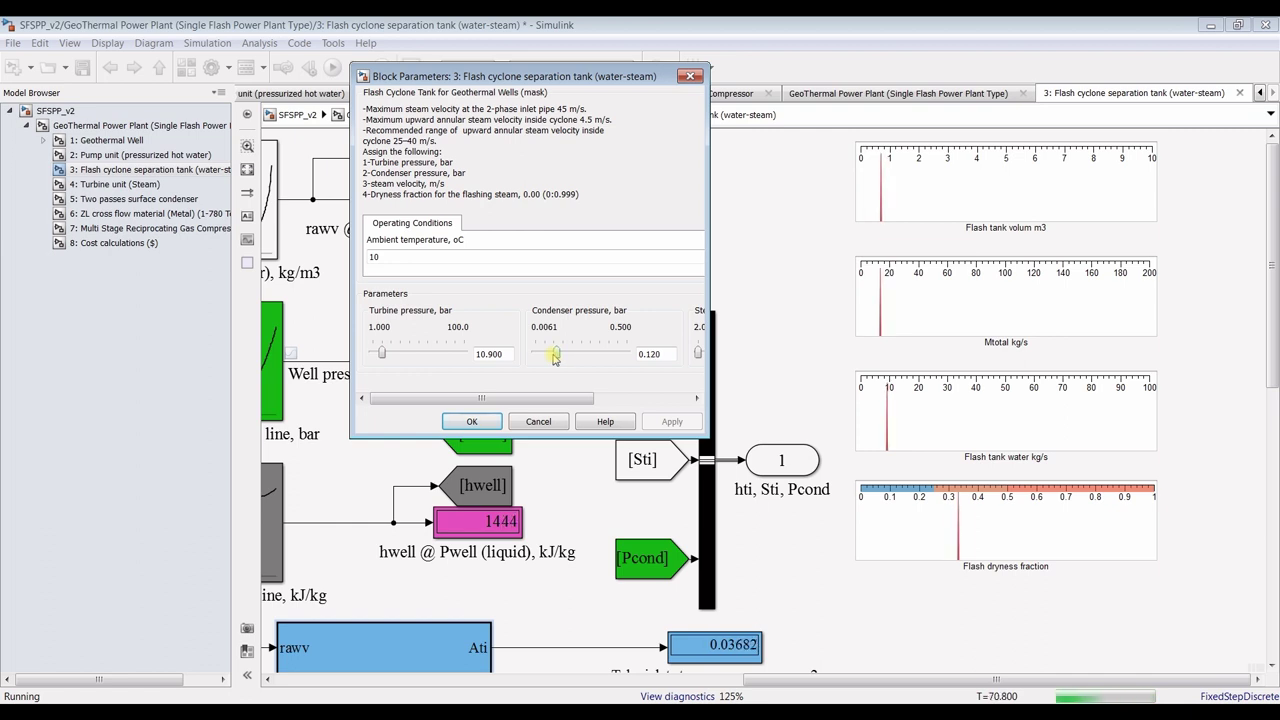
pyautogui.click(555, 356)
pyautogui.click(555, 356)
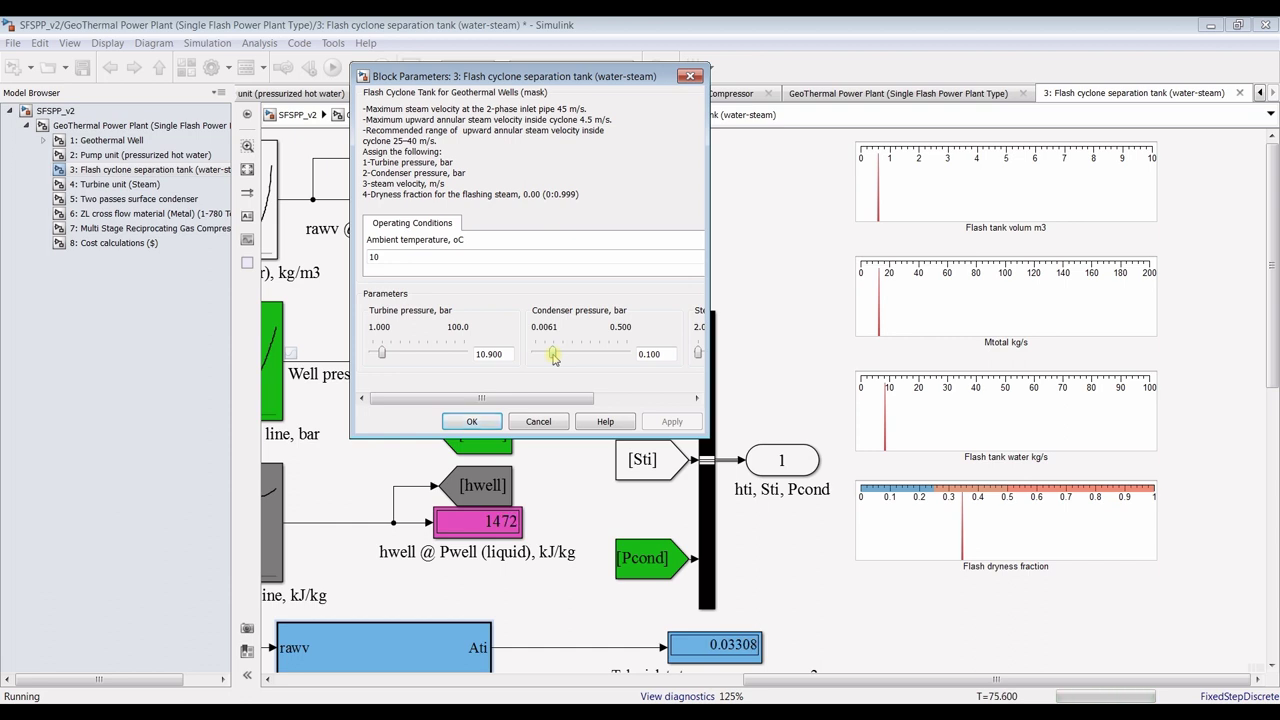
# Set the flash cyclone tank's turbine pressure to 13.870 bar, accept the block parameters and stop the simulation
pyautogui.click(385, 358)
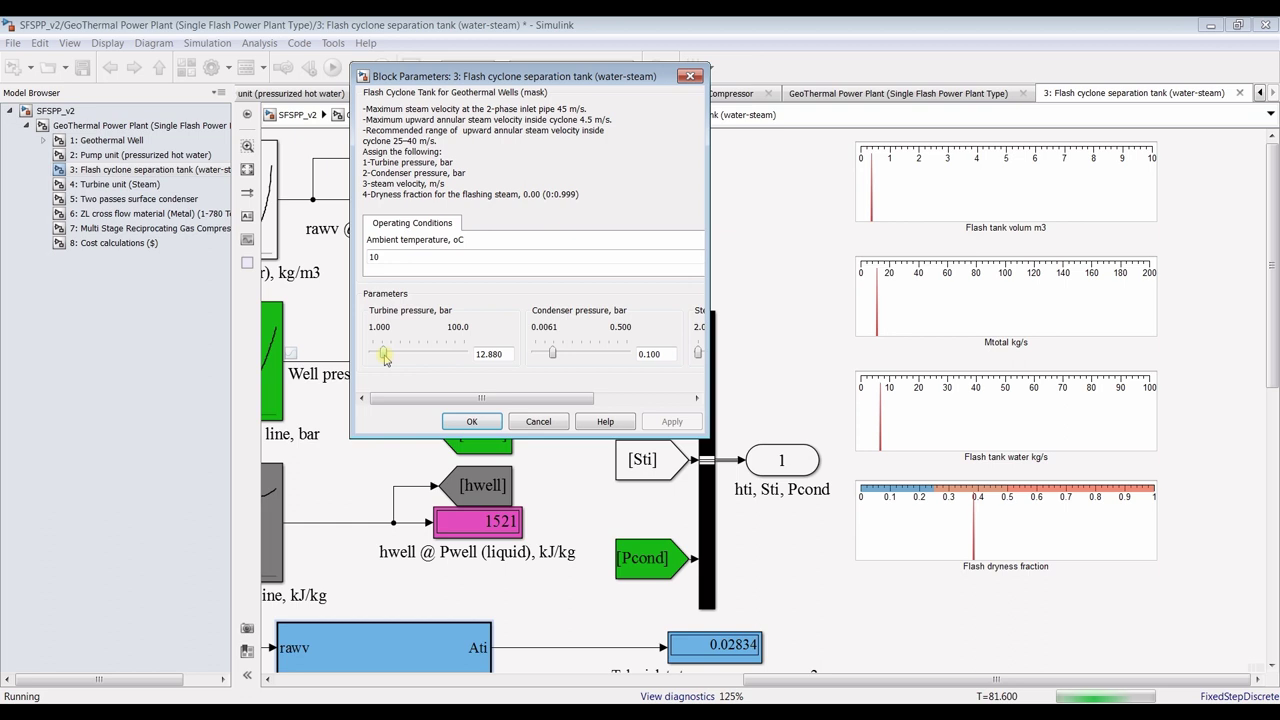
pyautogui.click(385, 358)
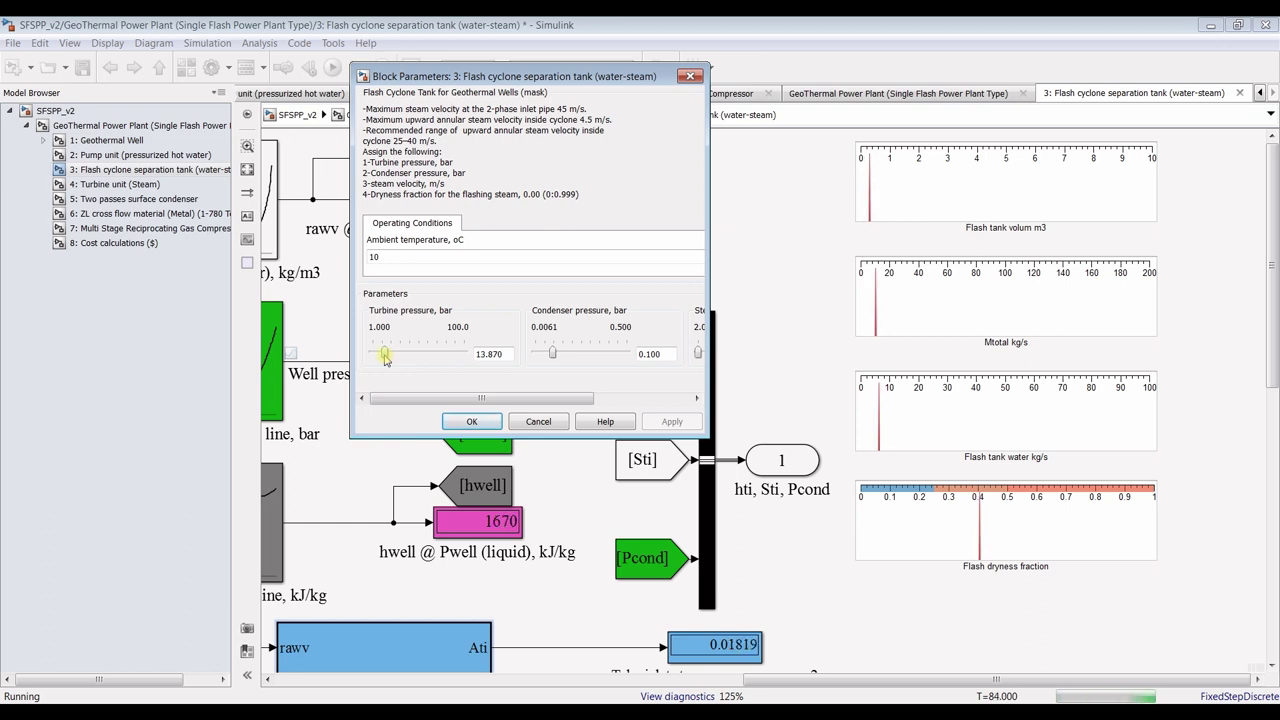
pyautogui.click(472, 421)
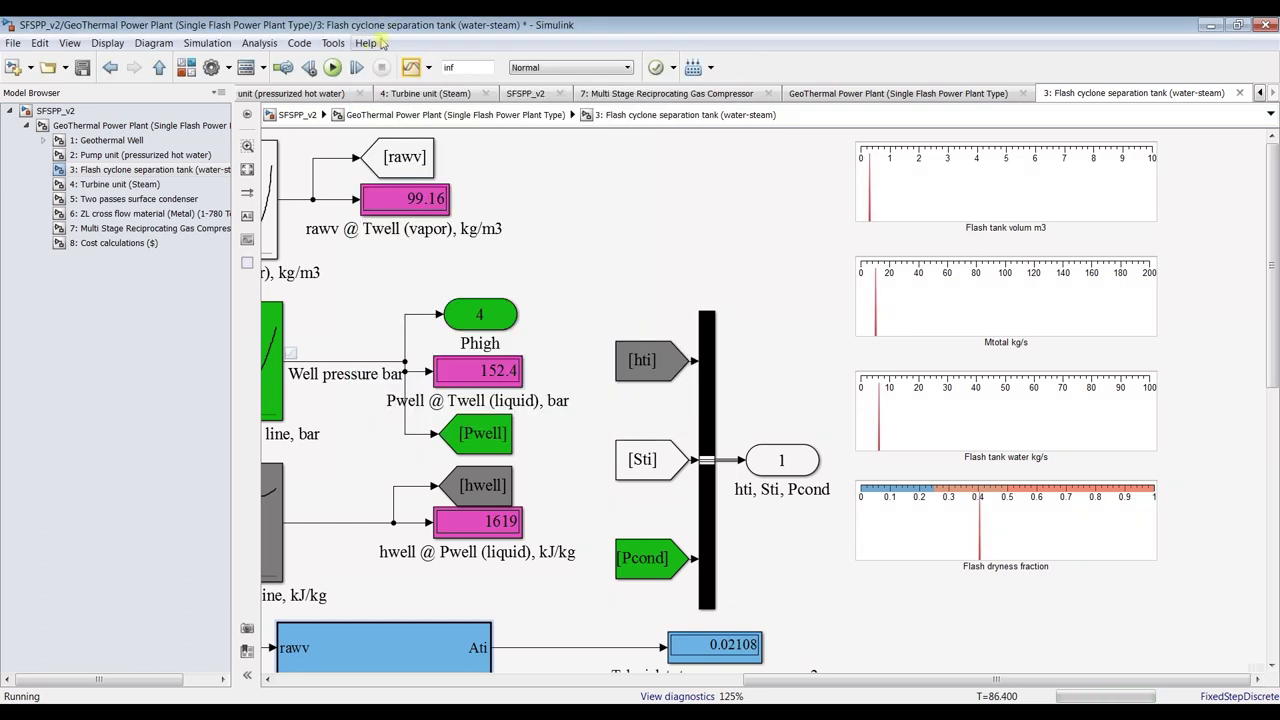
pyautogui.click(381, 67)
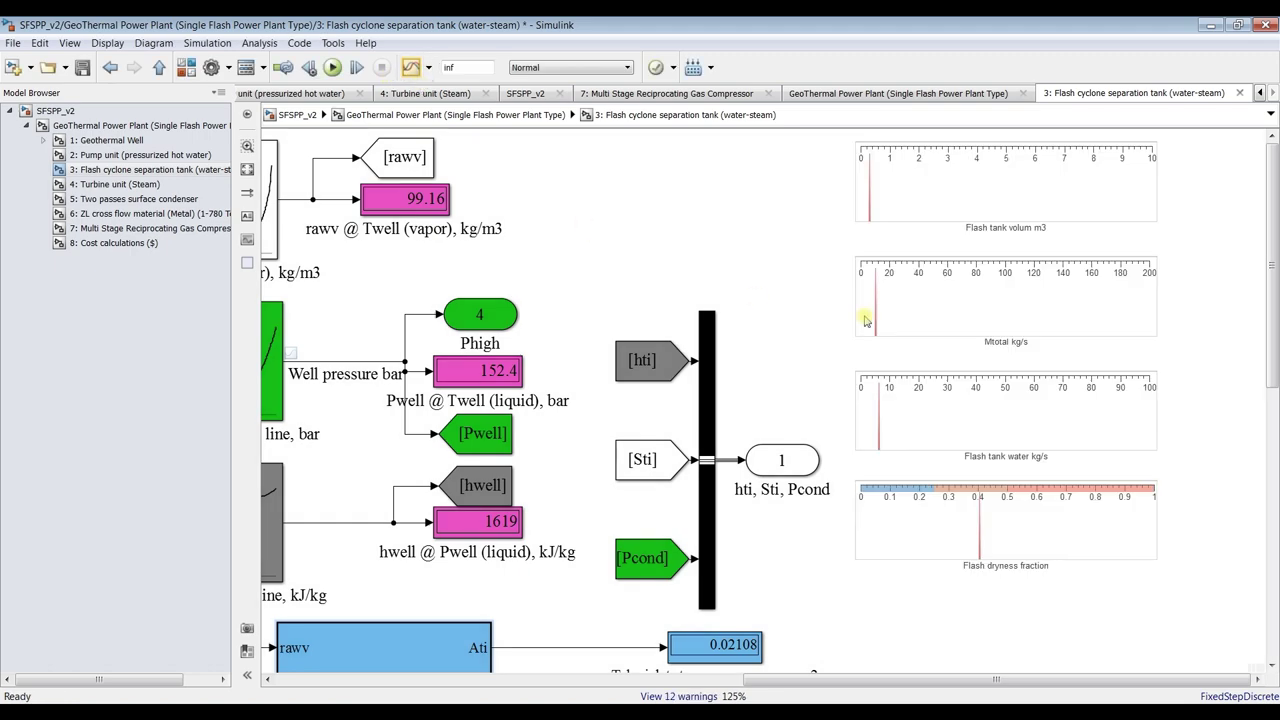
# Open the logged signals in a maximized Simulation Data Inspector and enlarge its signal list
pyautogui.click(249, 171)
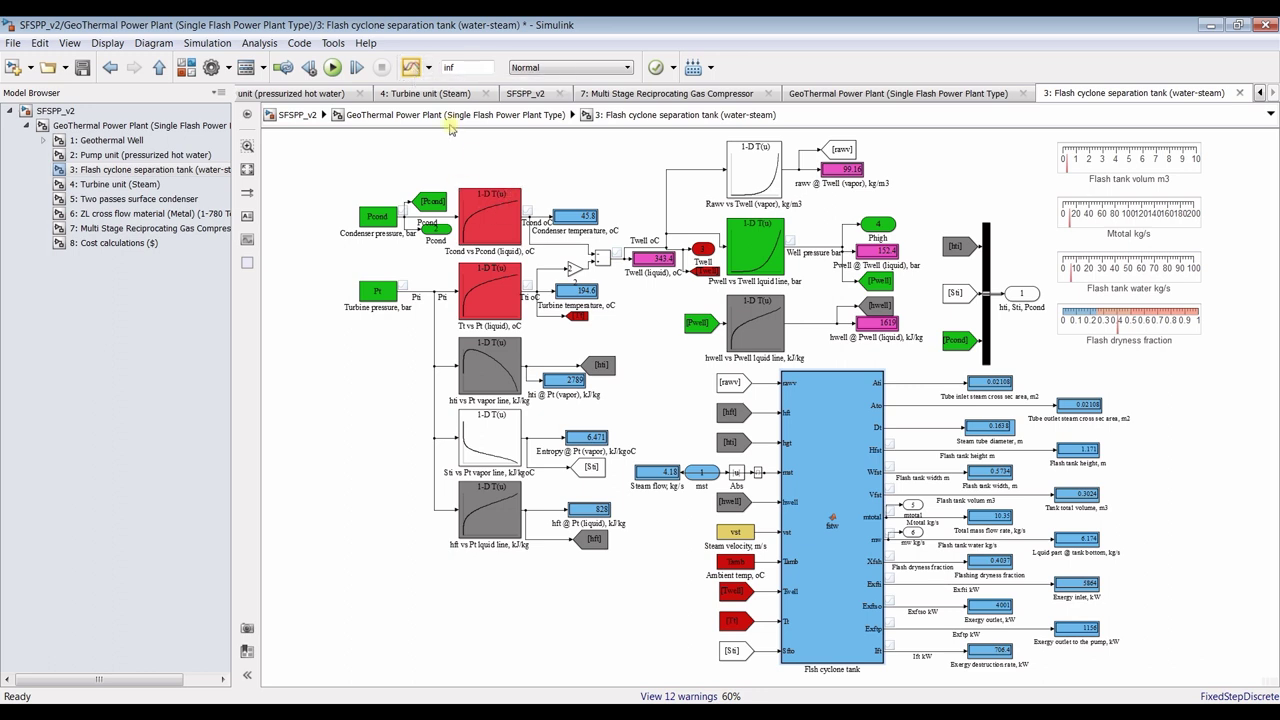
pyautogui.click(411, 67)
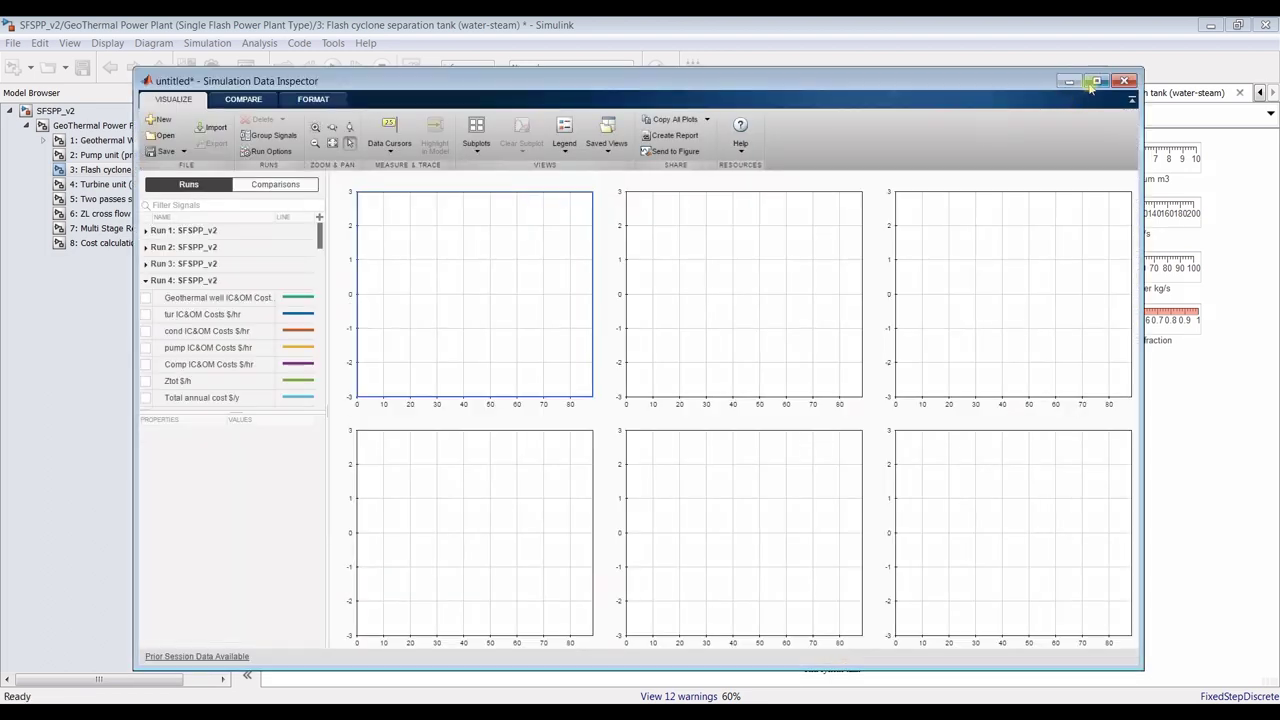
pyautogui.click(1093, 83)
pyautogui.moveTo(120, 400); pyautogui.dragTo(120, 683)
# Look through the complete list of logged signals under Run 4
pyautogui.scroll(-10, 89, 320)
pyautogui.scroll(-10, 87, 348)
pyautogui.scroll(-2, 73, 473)
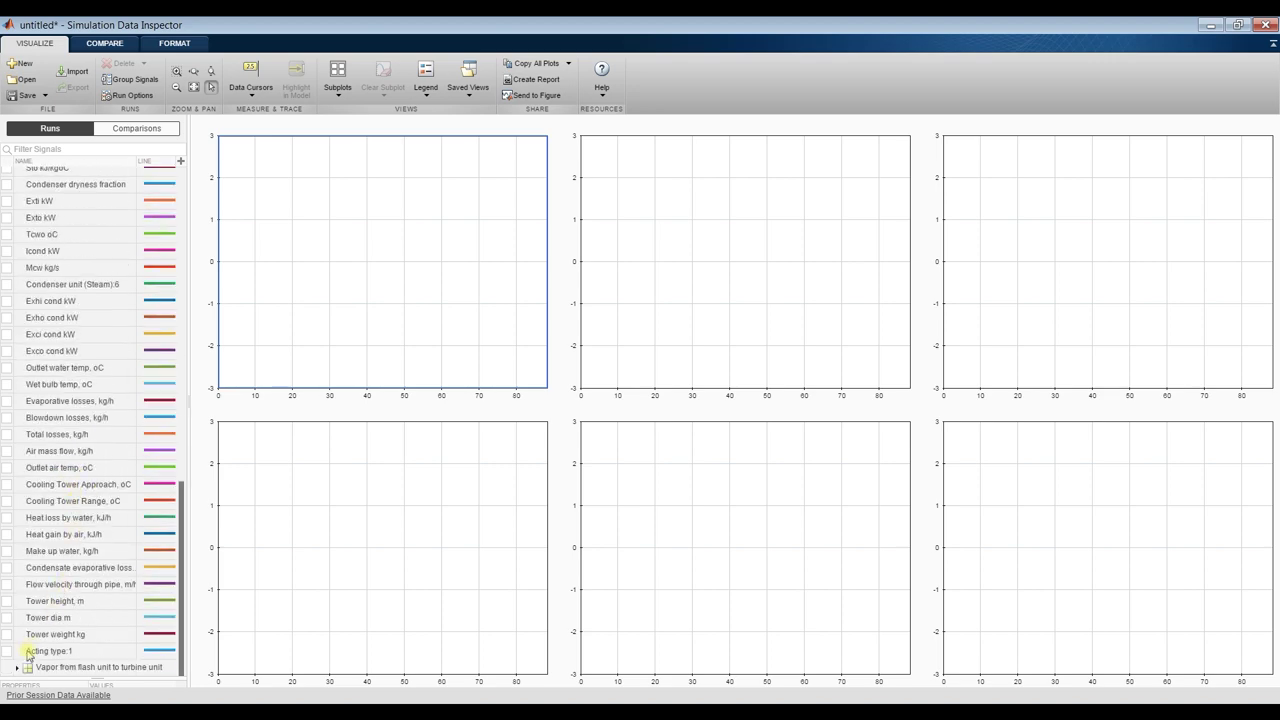
pyautogui.scroll(9, 35, 480)
pyautogui.scroll(7, 37, 358)
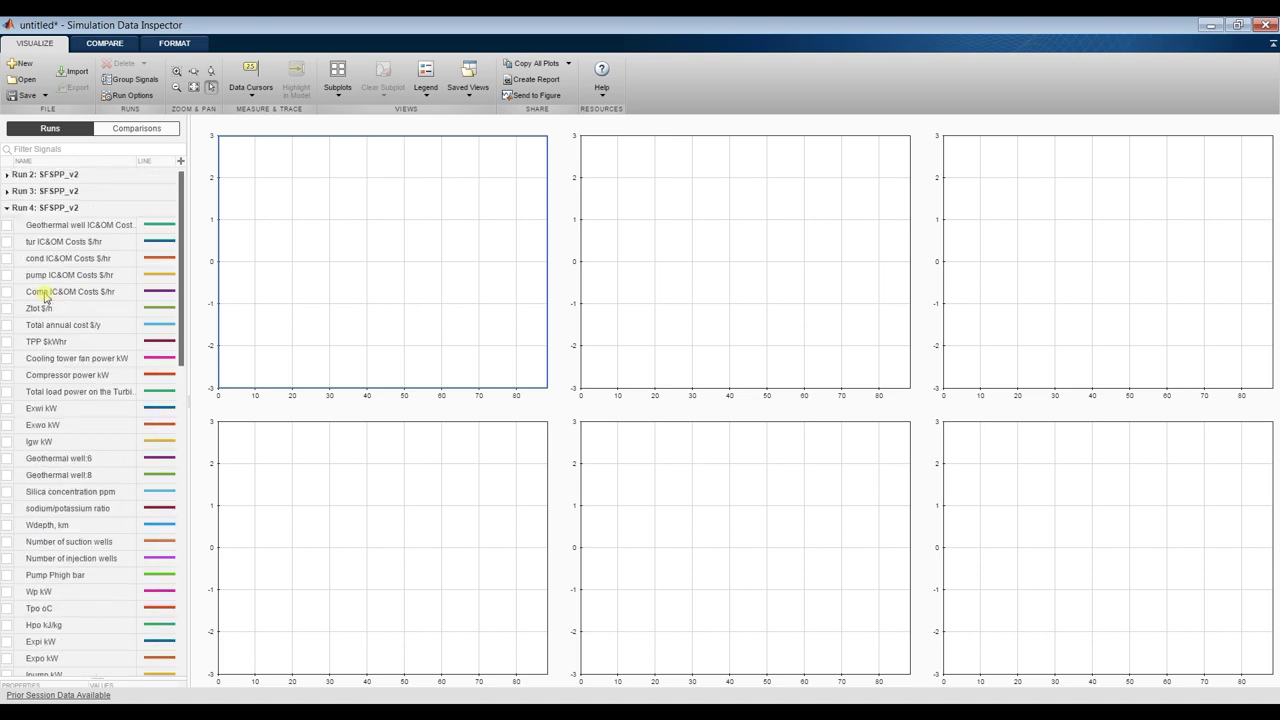
pyautogui.scroll(-2, 44, 296)
pyautogui.click(8, 486)
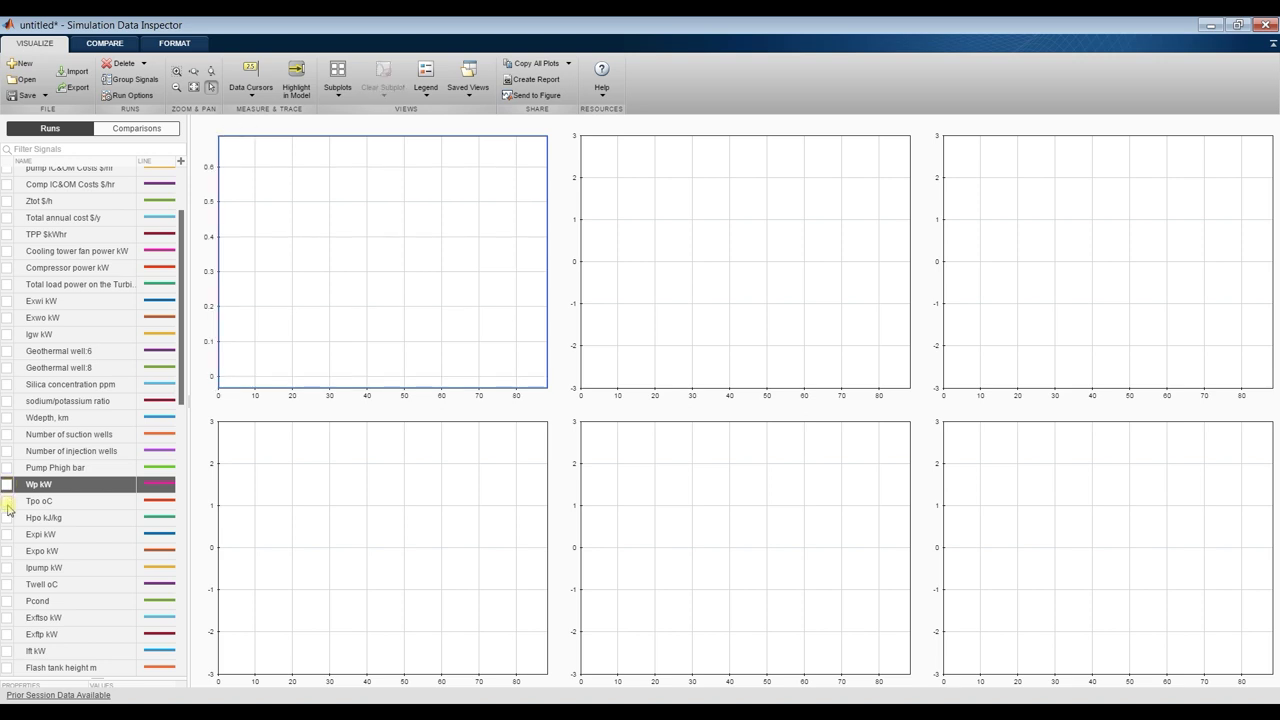
pyautogui.click(8, 503)
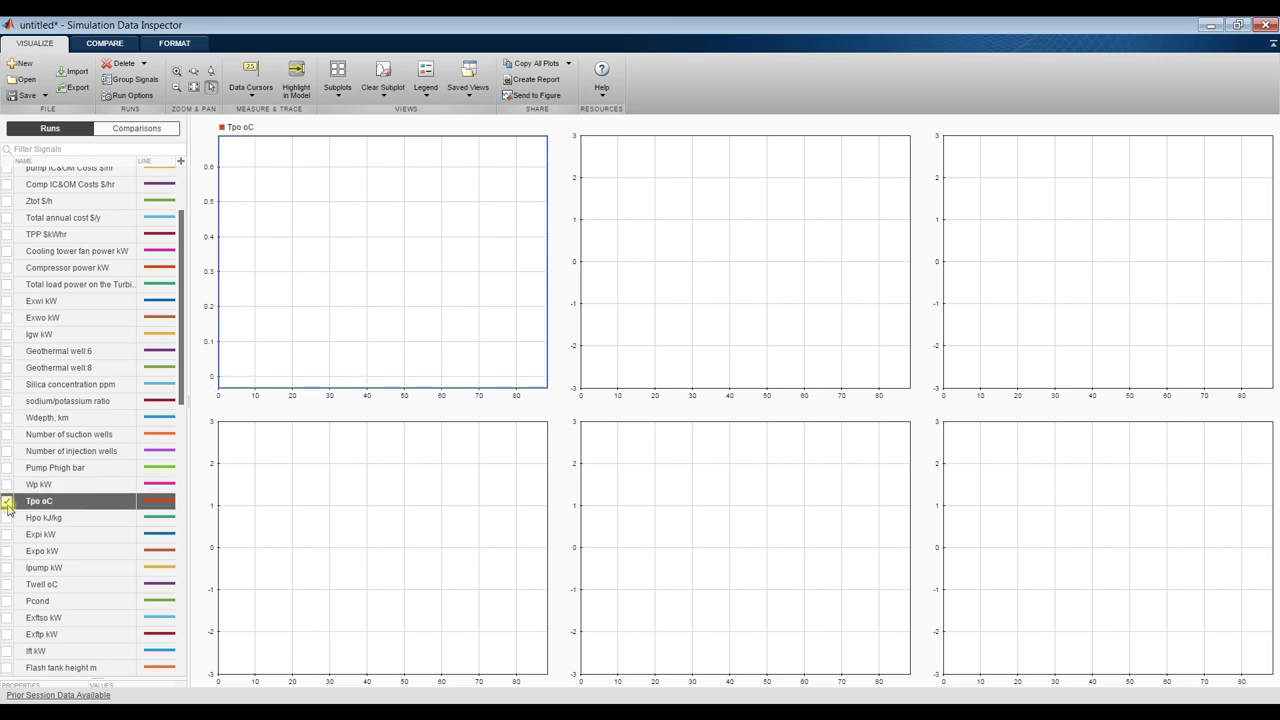
pyautogui.click(8, 503)
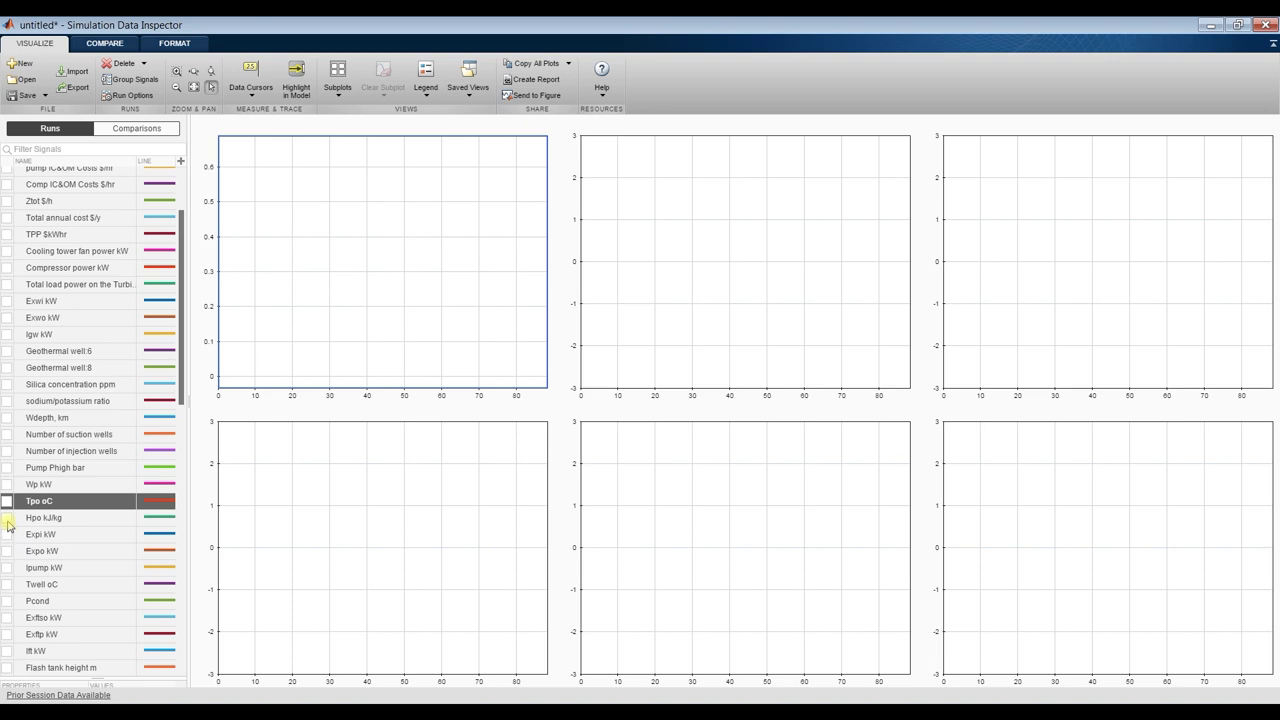
# Plot the Run 4 signal Wdepth, km in the first subplot and make the upper middle subplot active
pyautogui.scroll(3, 36, 348)
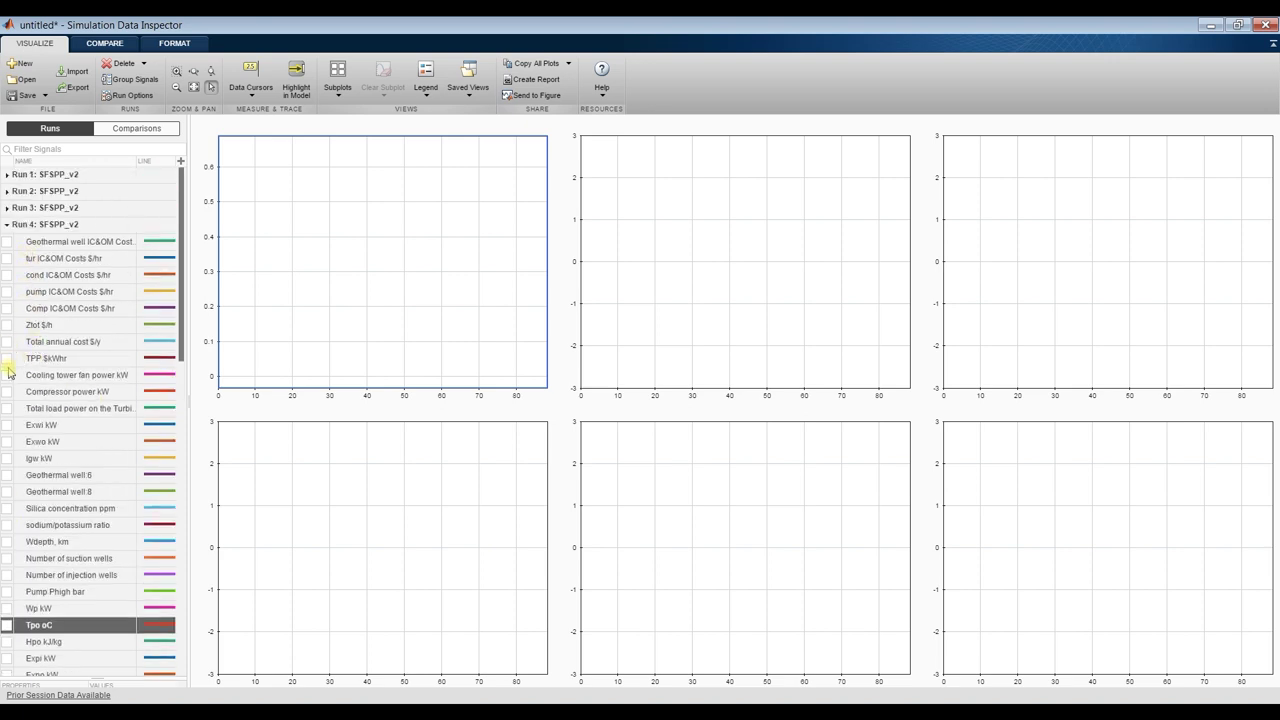
pyautogui.scroll(-2, 8, 372)
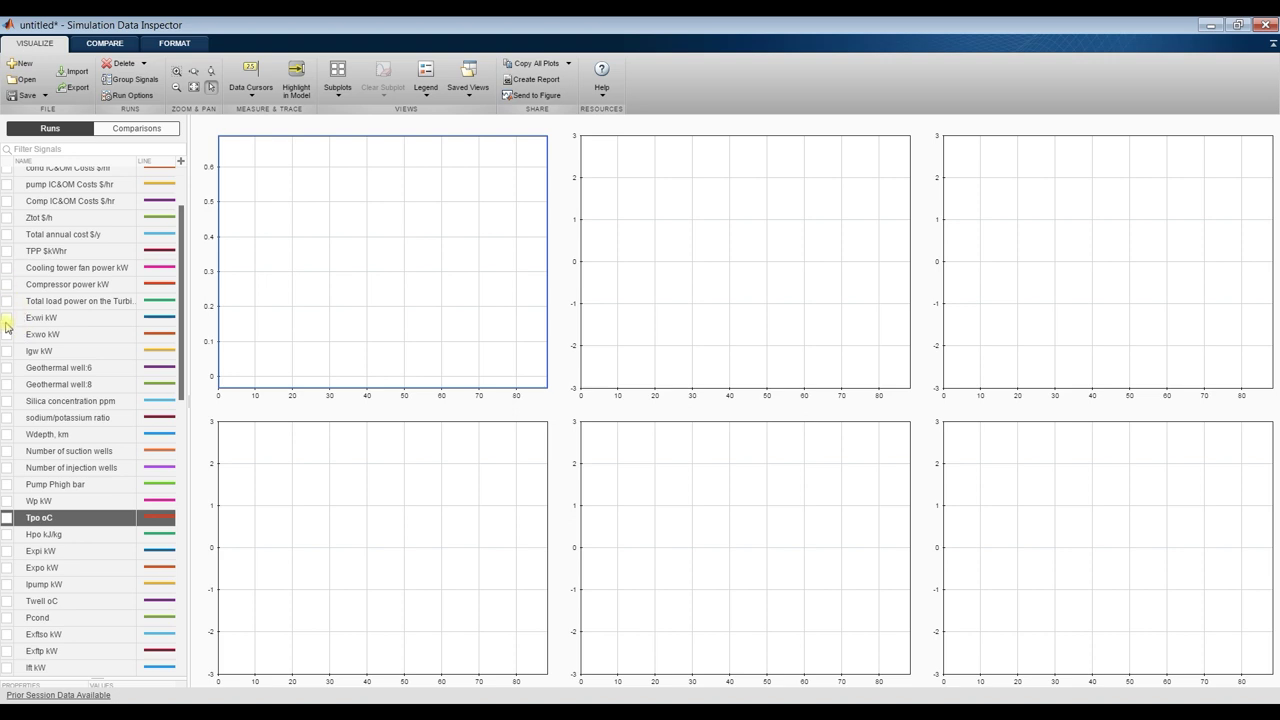
pyautogui.click(7, 436)
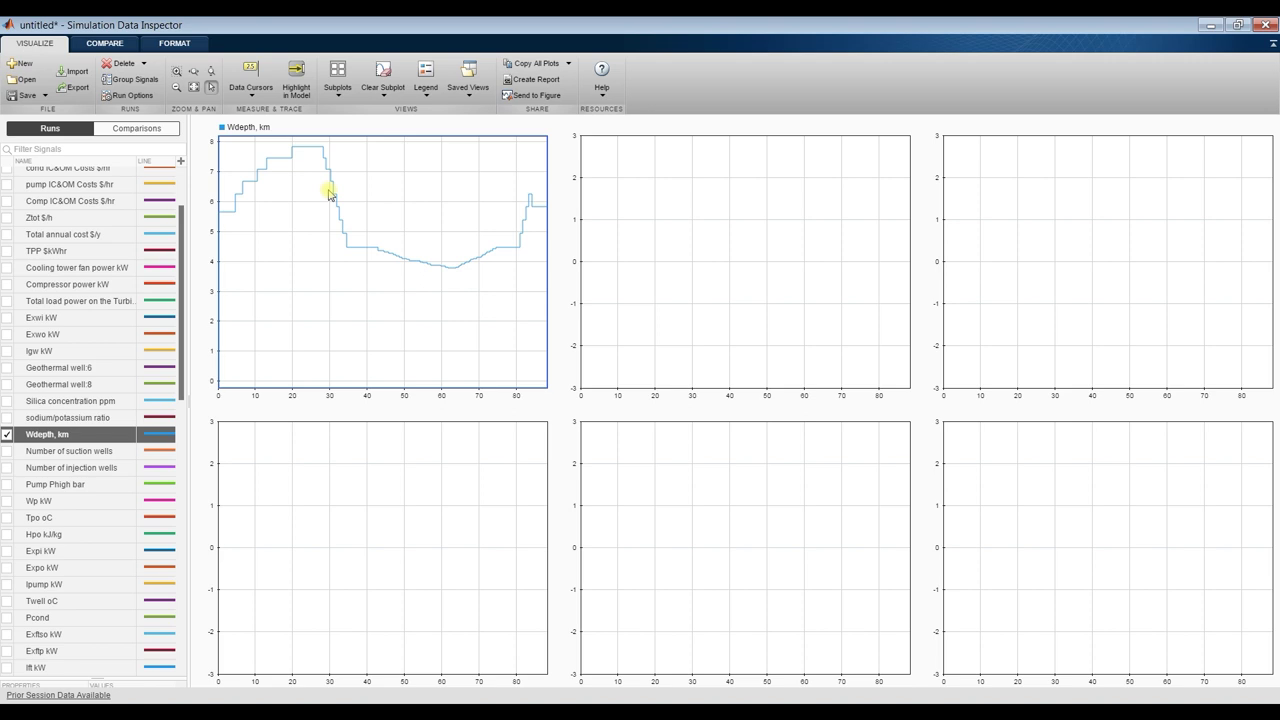
pyautogui.click(651, 209)
pyautogui.click(7, 451)
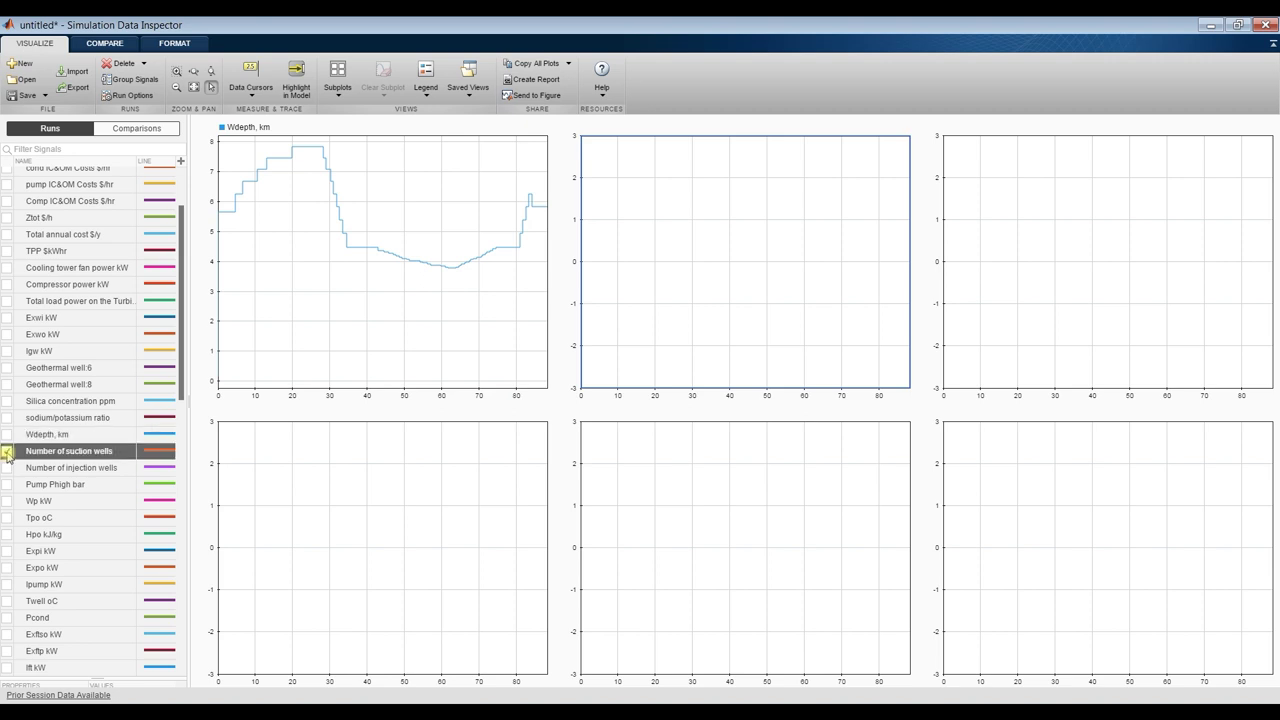
pyautogui.click(7, 451)
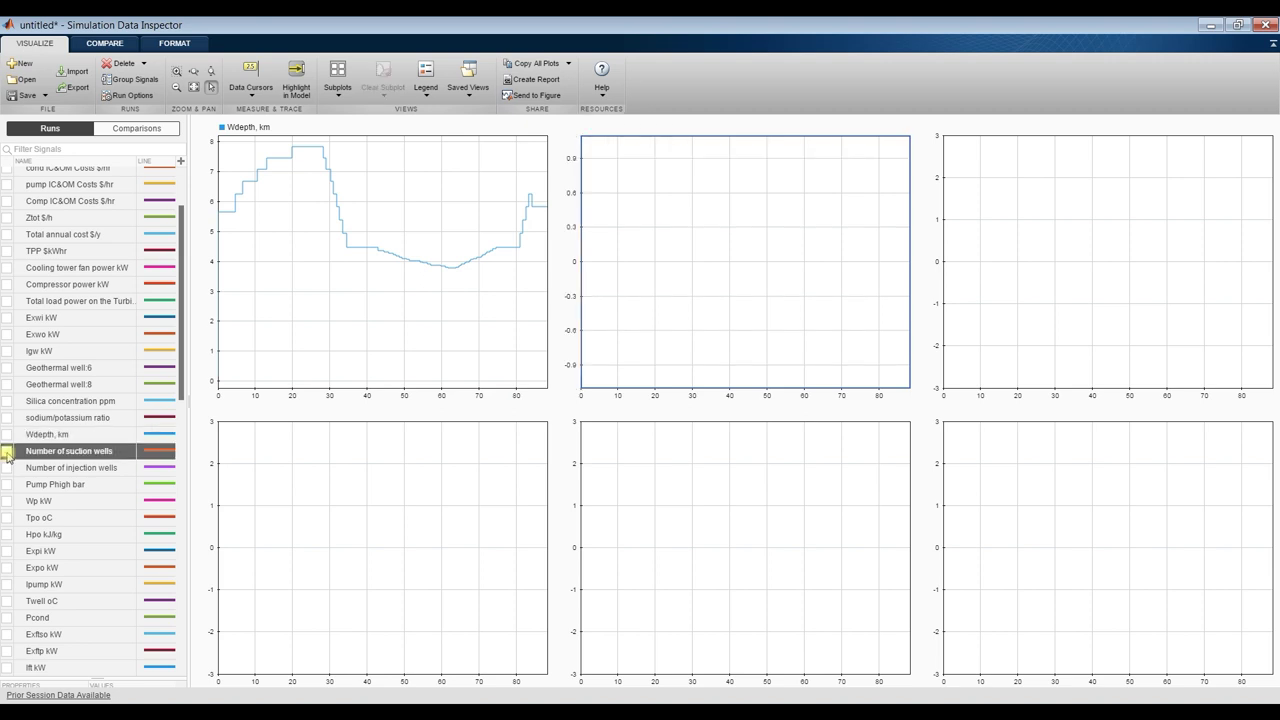
pyautogui.click(7, 501)
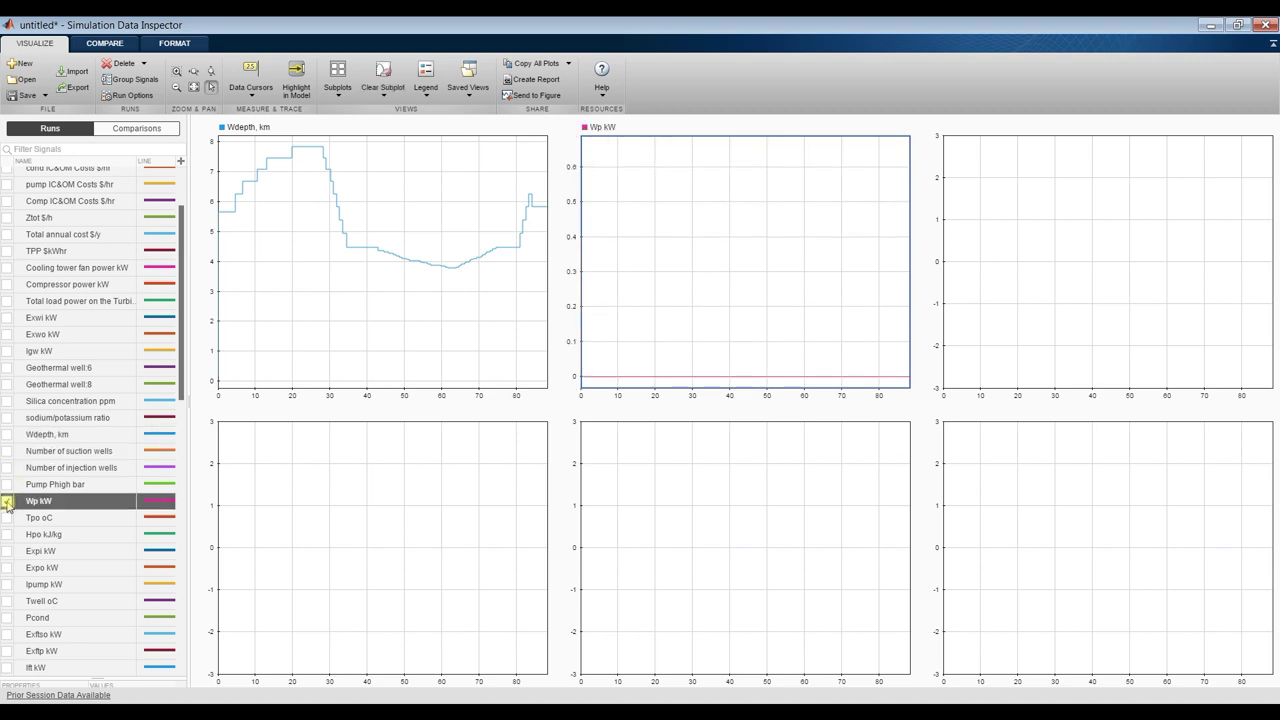
pyautogui.click(7, 501)
# Plot the well temperature signal Twell oC in the upper middle subplot
pyautogui.scroll(-4, 20, 500)
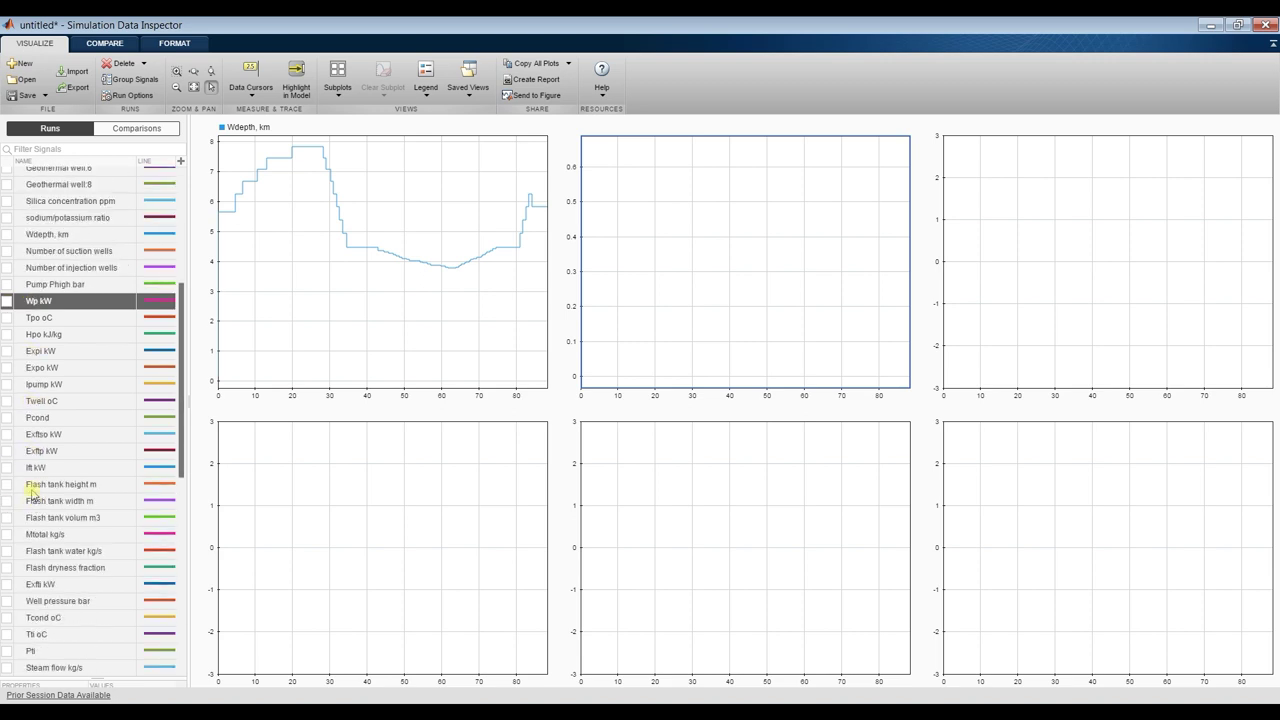
pyautogui.click(7, 401)
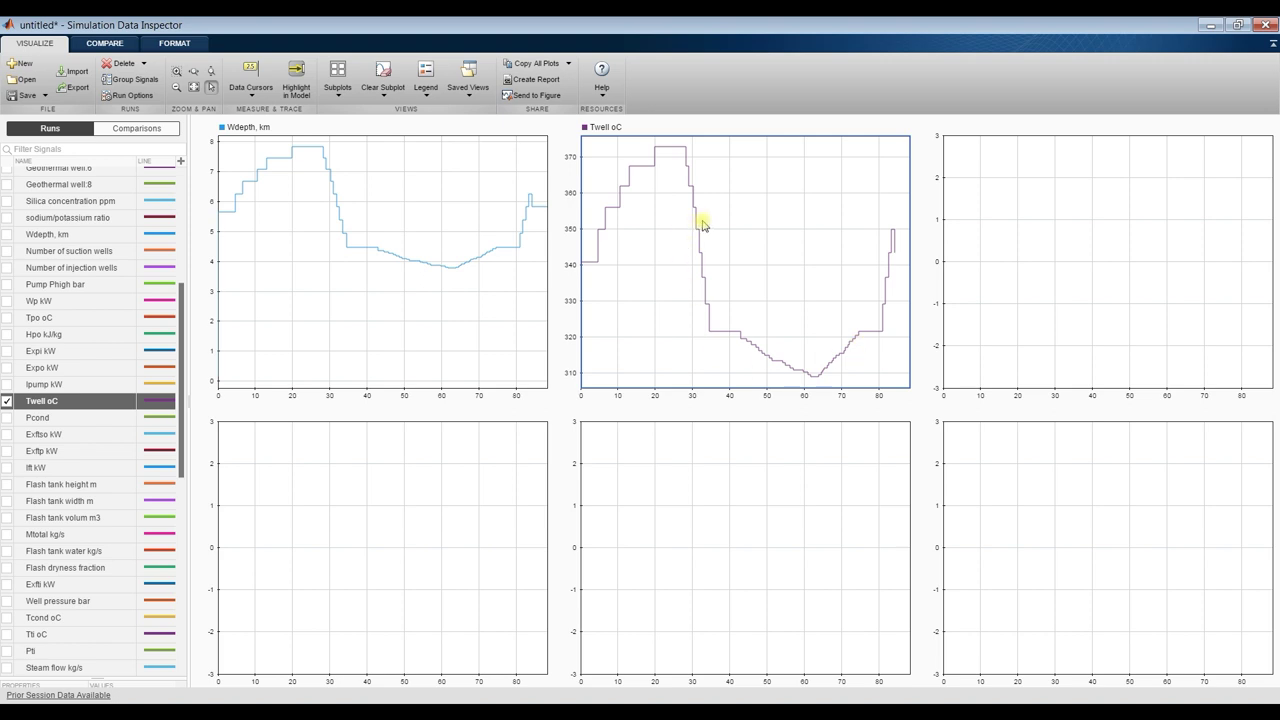
# Plot the flash tank signals Ift kW, Exftp kW and Exftso kW together in the third subplot of the upper row
pyautogui.click(966, 228)
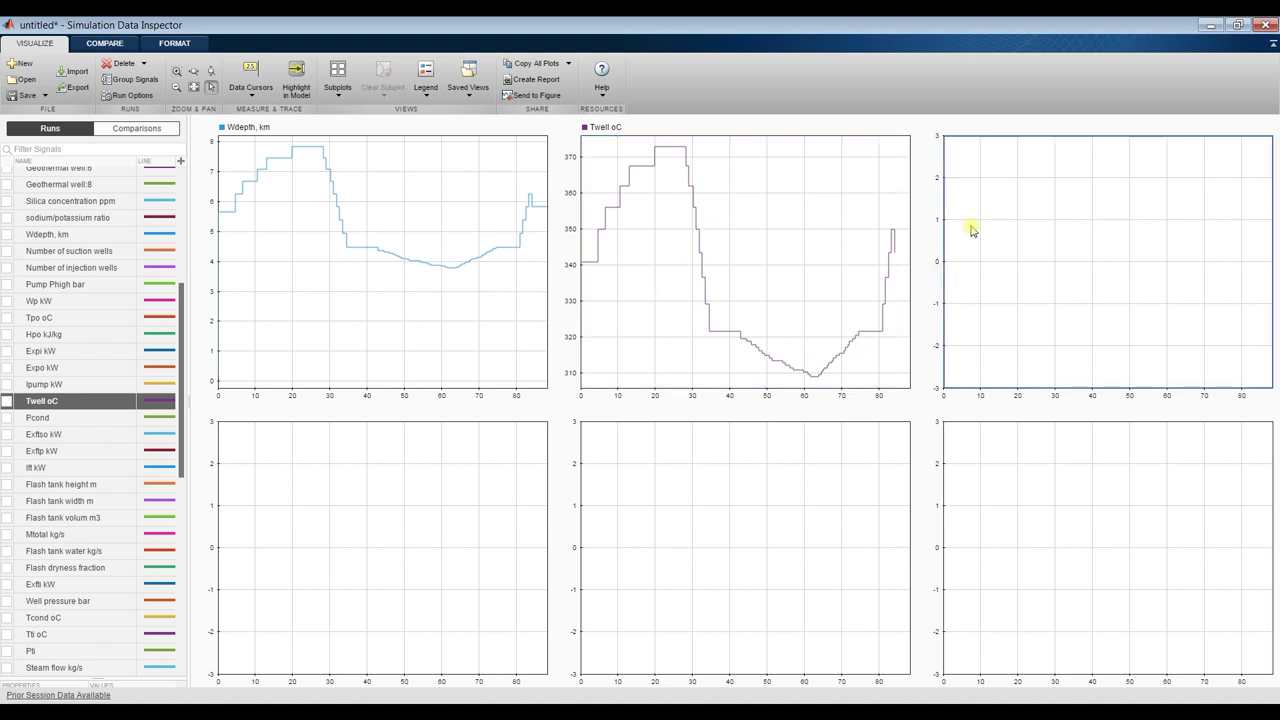
pyautogui.click(6, 467)
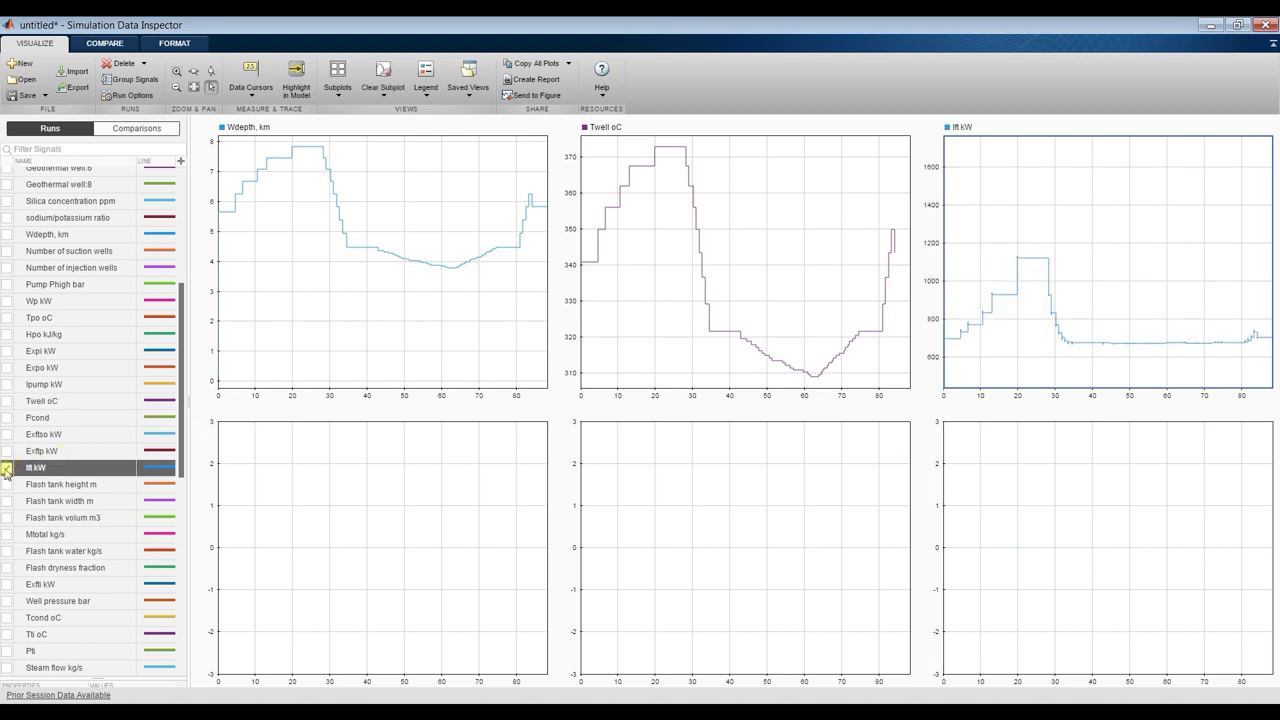
pyautogui.click(7, 450)
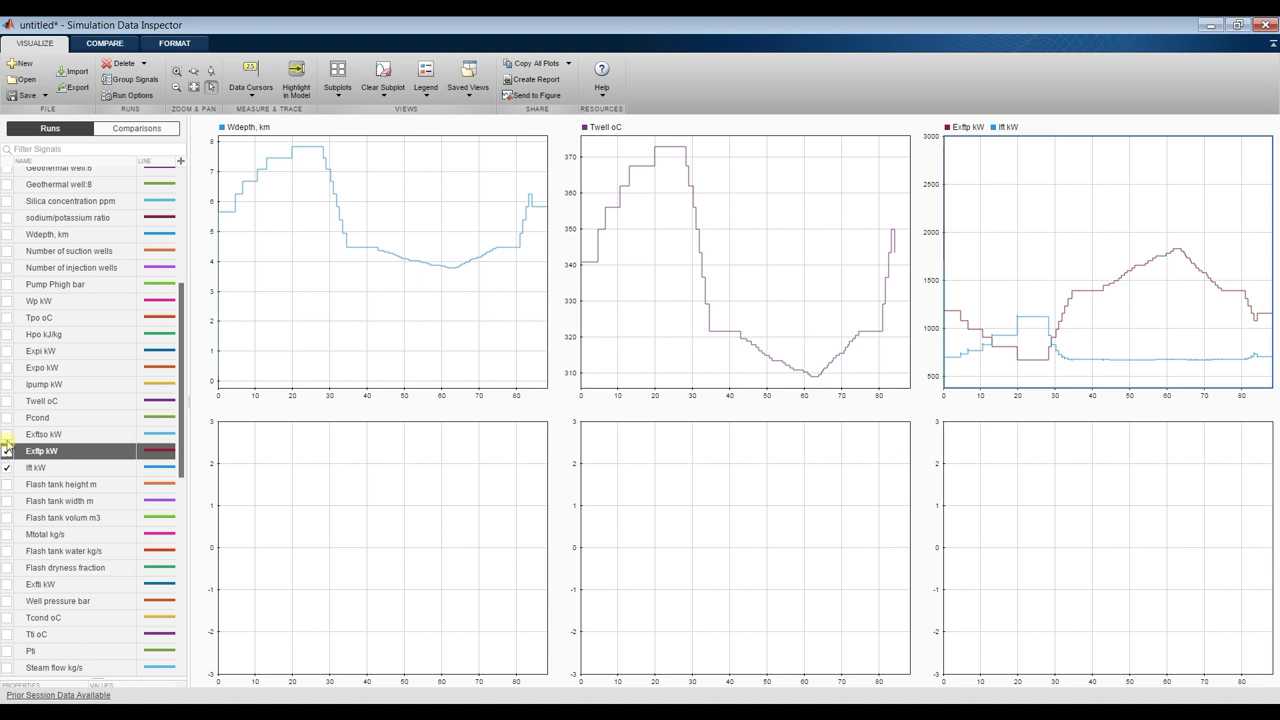
pyautogui.click(7, 434)
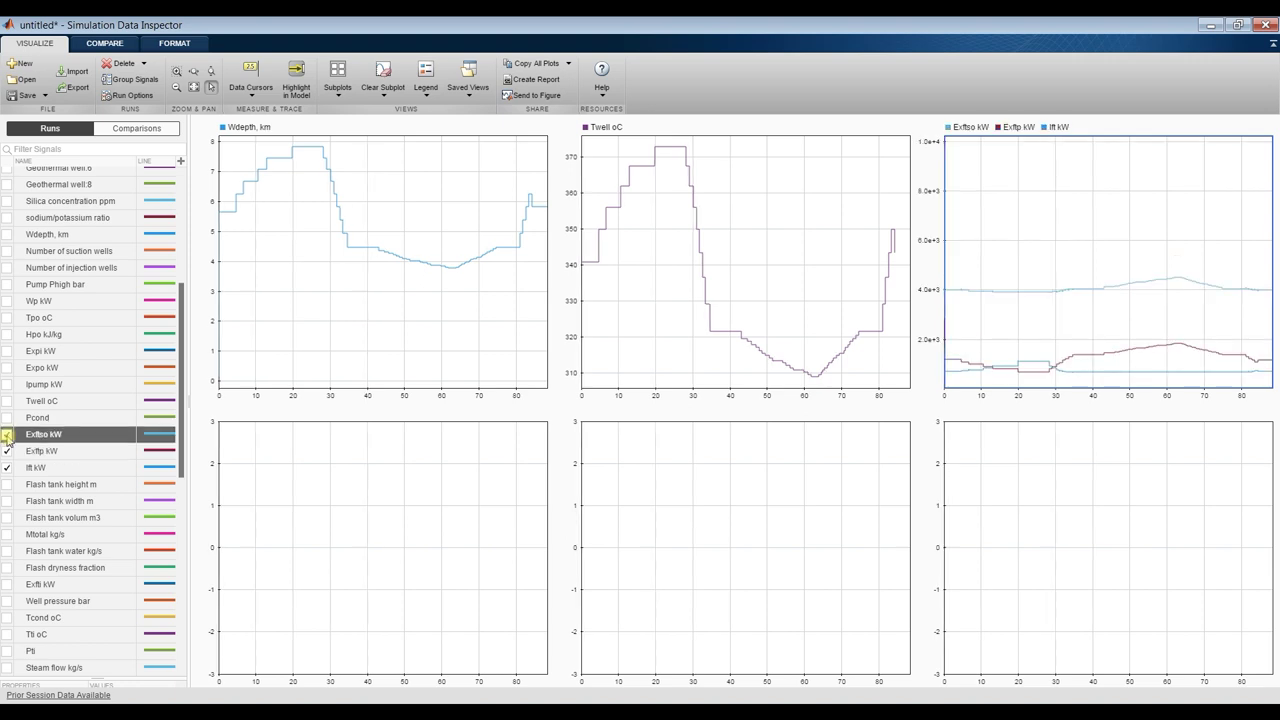
# Plot Flash tank height m and Flash tank width m together in the first subplot of the lower row
pyautogui.scroll(-2, 35, 490)
pyautogui.click(258, 486)
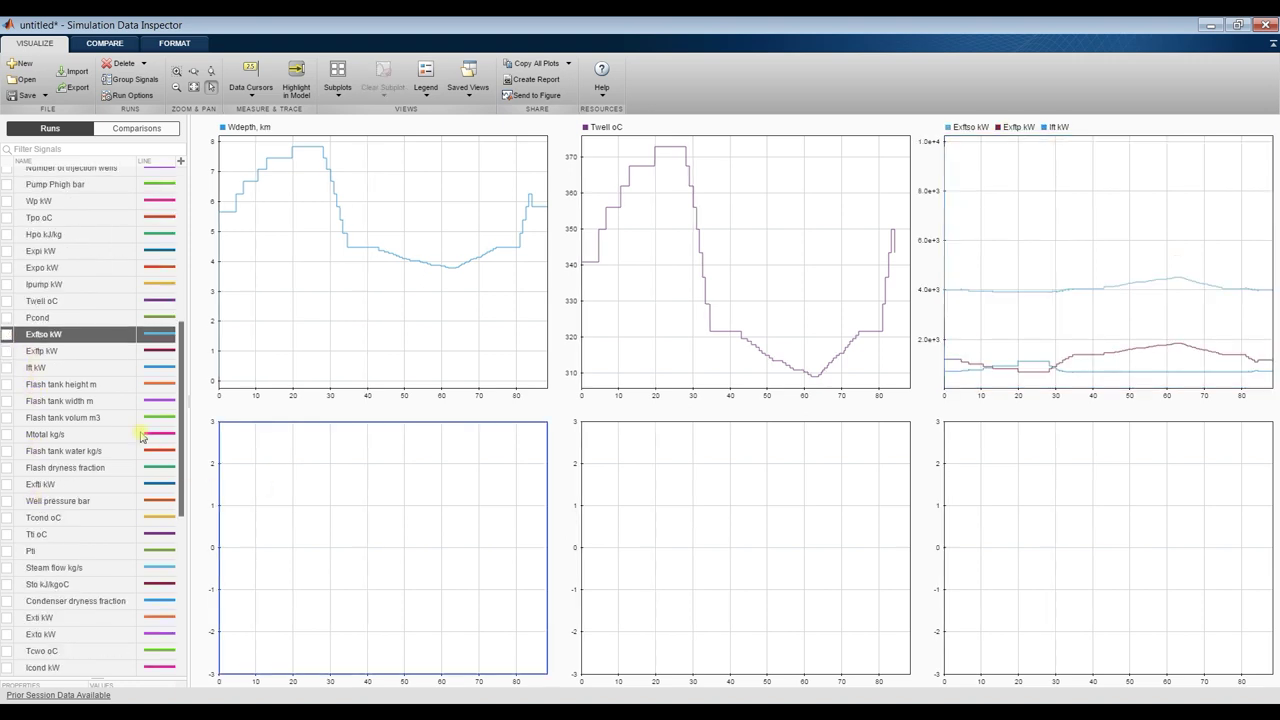
pyautogui.click(7, 384)
pyautogui.click(7, 401)
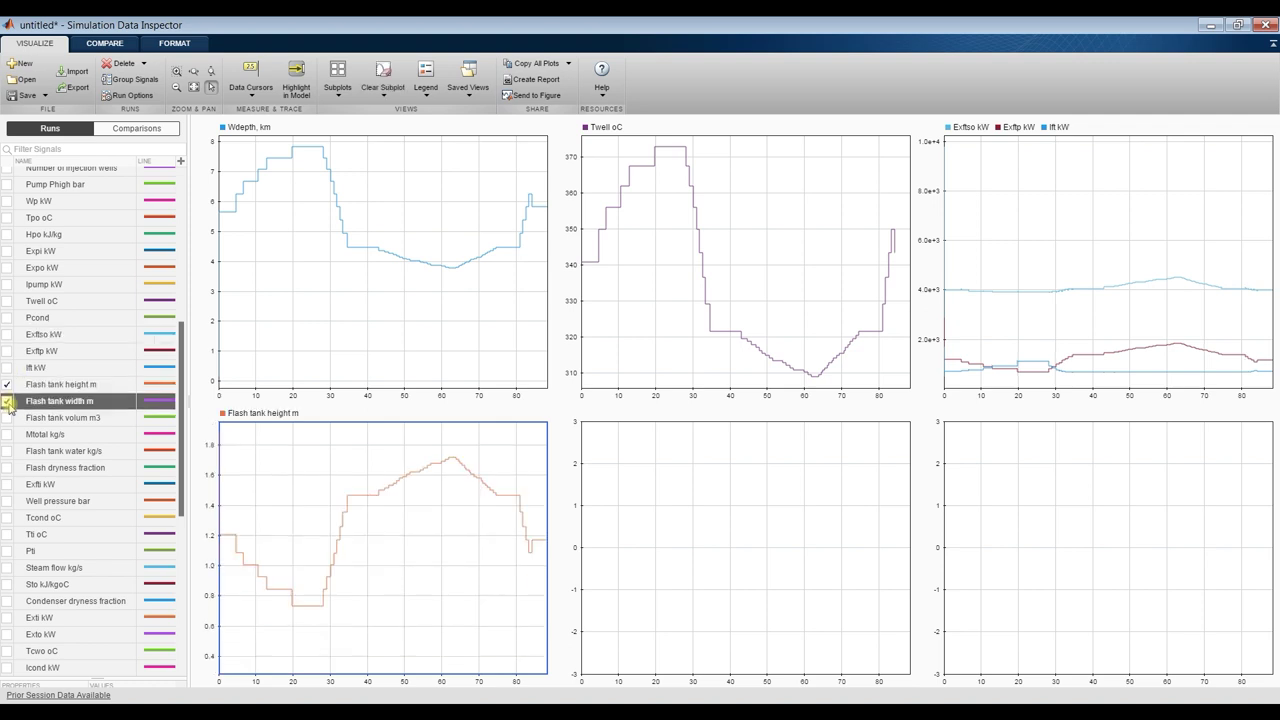
# Plot Mtotal kg/s and Flash tank water kg/s together in the middle subplot of the lower row
pyautogui.click(600, 482)
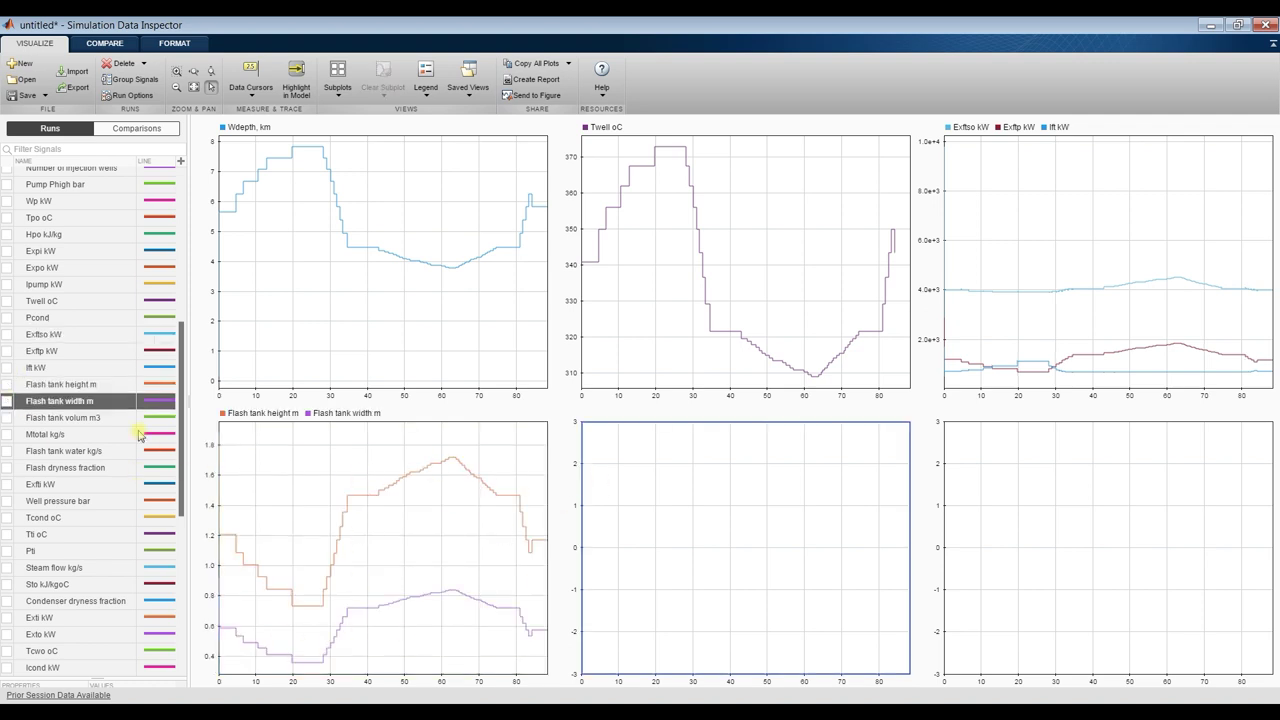
pyautogui.click(8, 435)
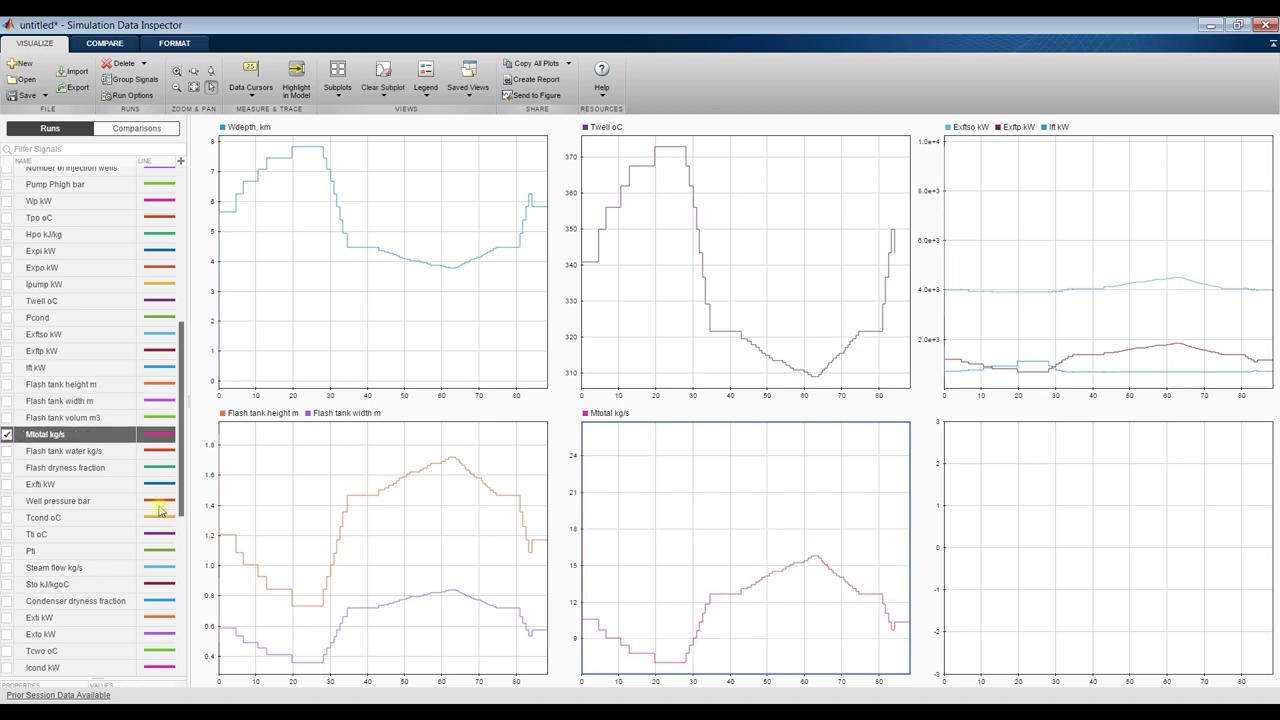
pyautogui.click(8, 451)
# Plot Condenser dryness fraction and Flash dryness fraction together in the last subplot of the lower row
pyautogui.click(1063, 504)
pyautogui.scroll(-2, 115, 455)
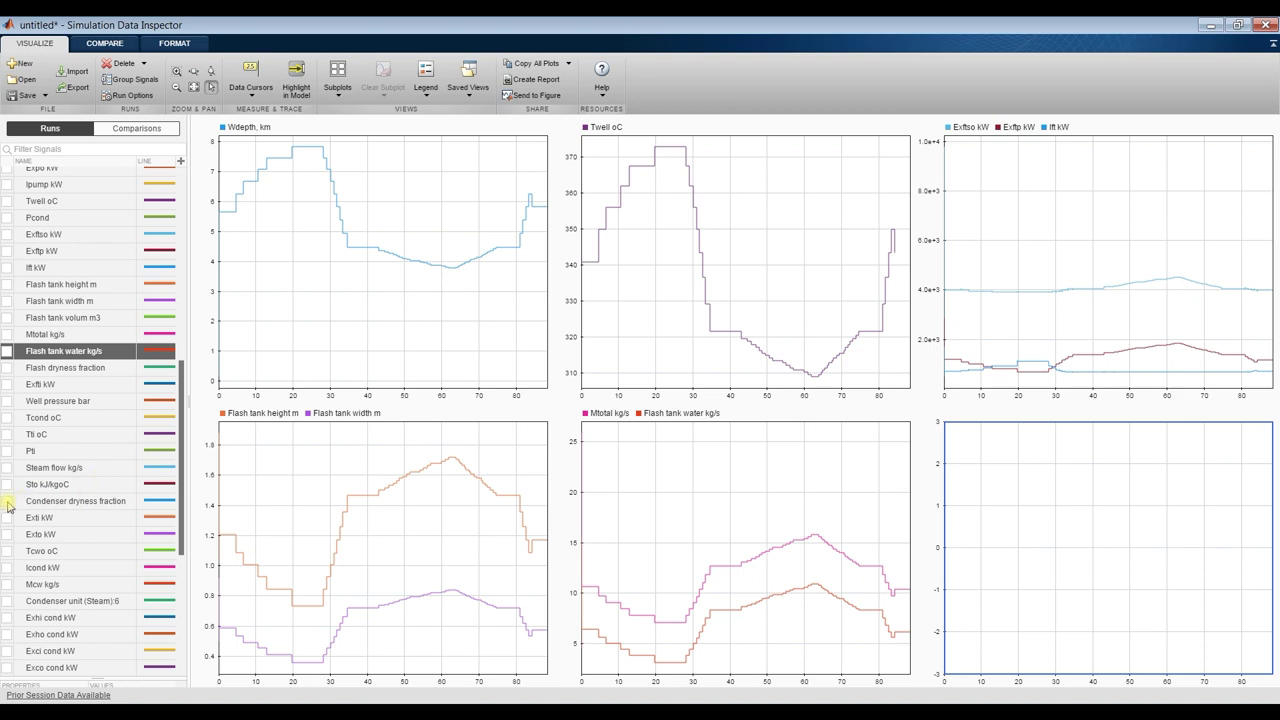
pyautogui.scroll(-2, 38, 556)
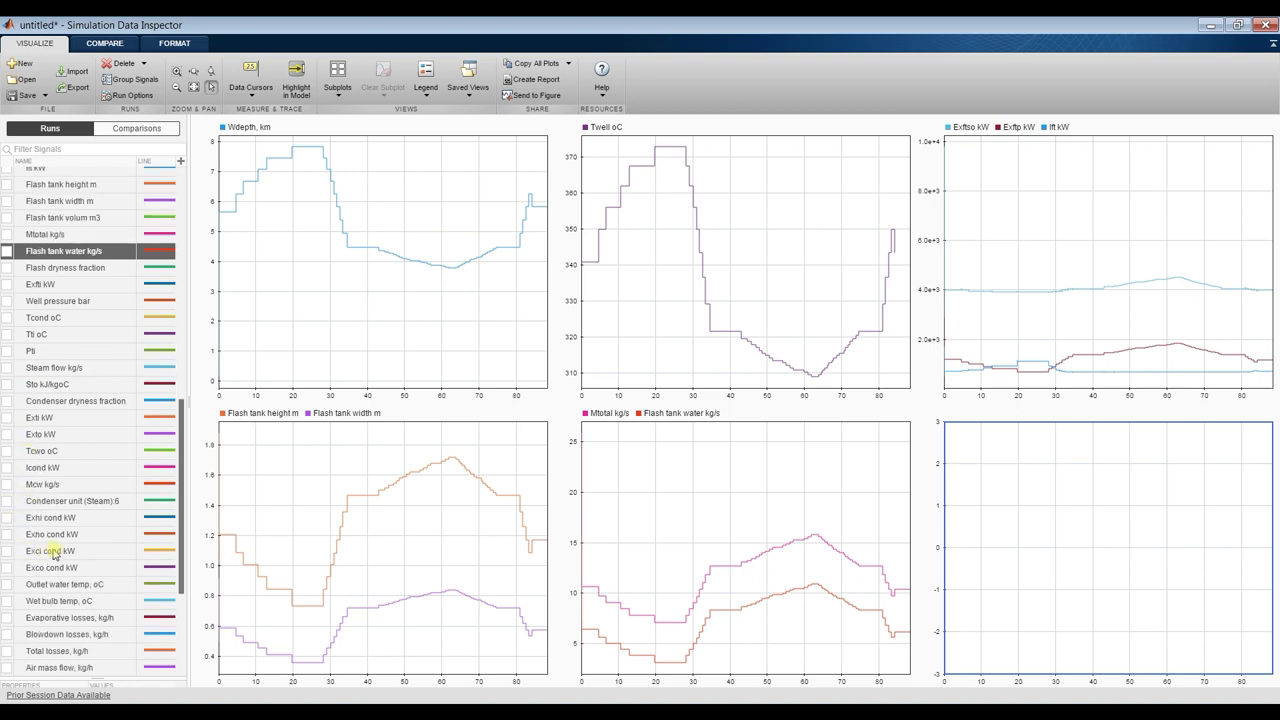
pyautogui.scroll(-2, 55, 560)
pyautogui.scroll(-2, 55, 565)
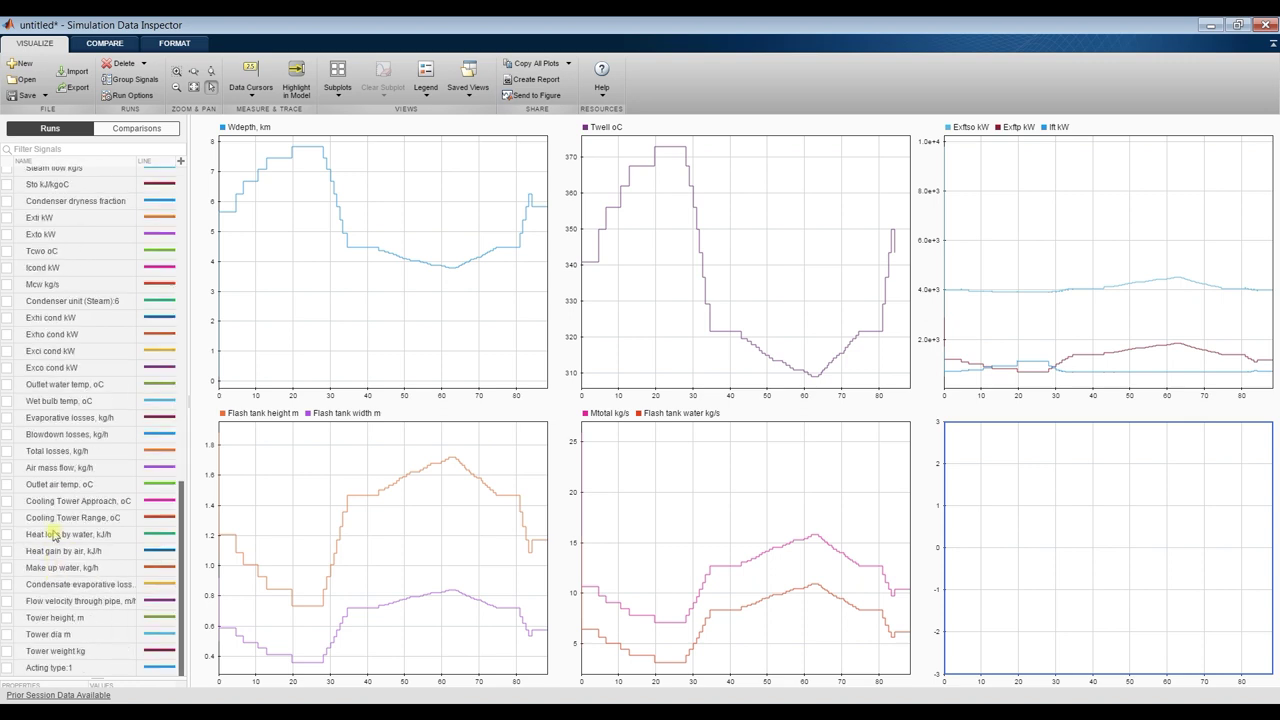
pyautogui.scroll(-1, 55, 455)
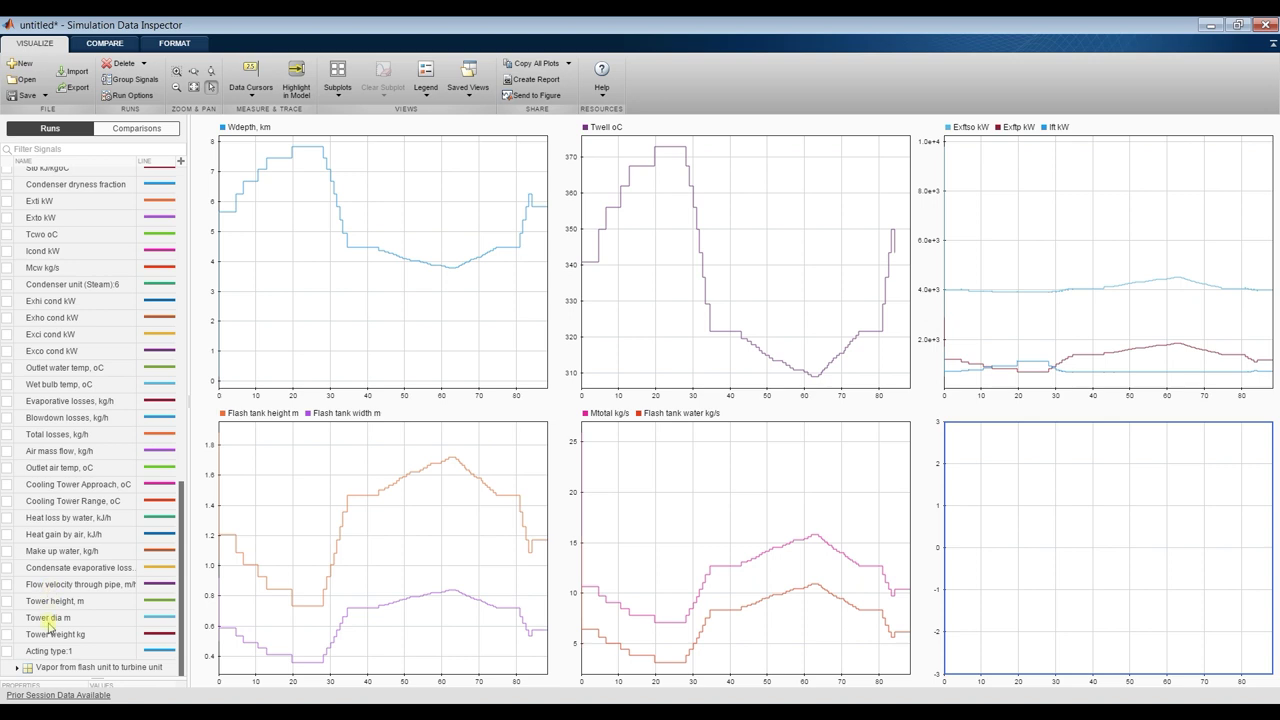
pyautogui.scroll(2, 47, 610)
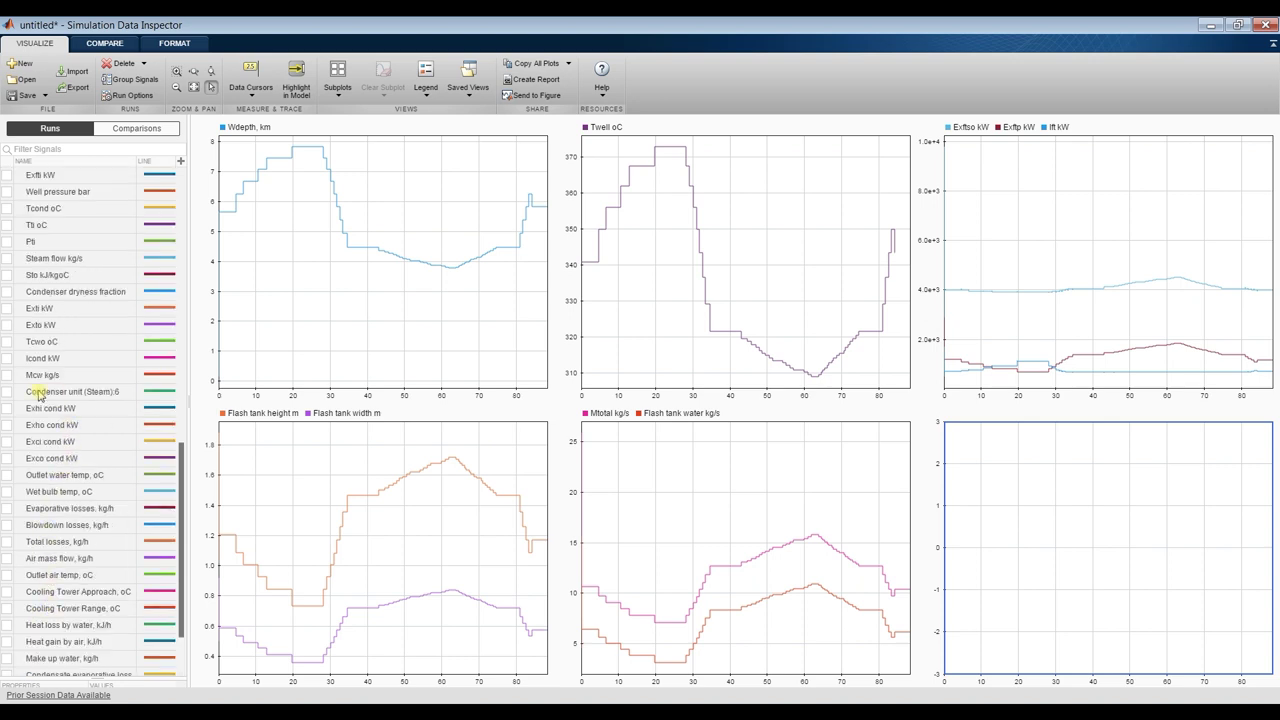
pyautogui.click(8, 292)
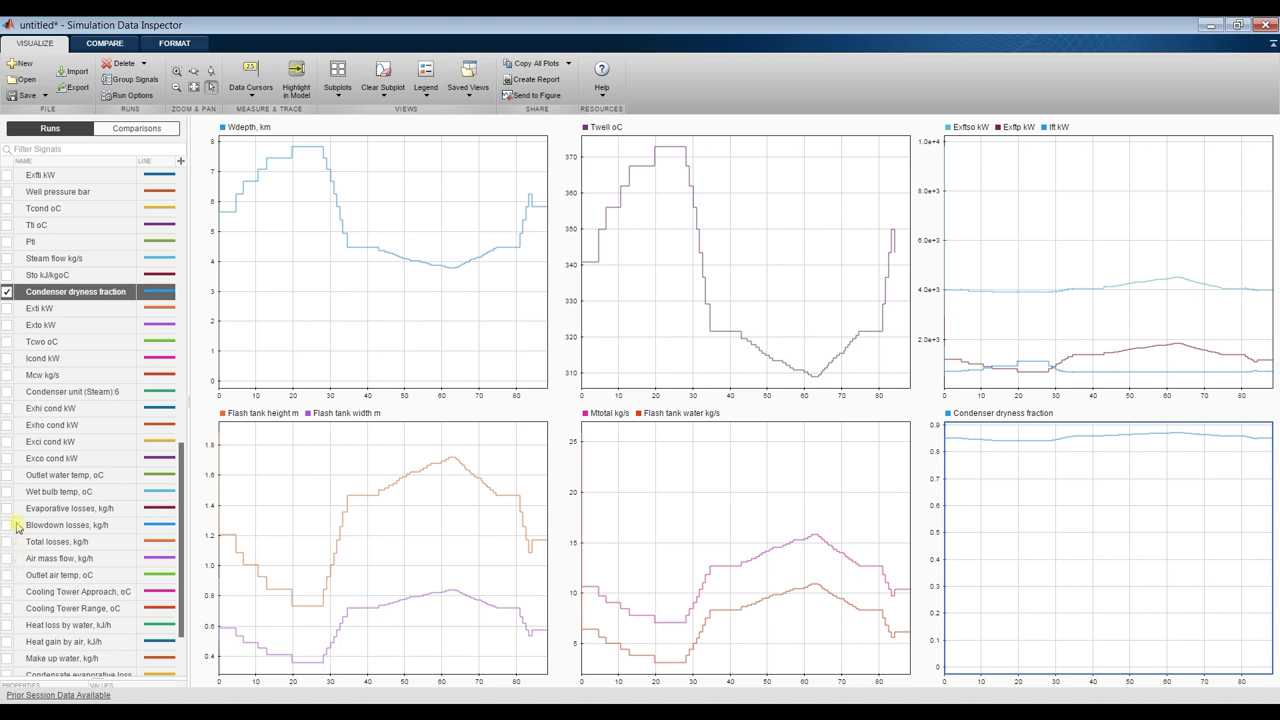
pyautogui.scroll(2, 16, 528)
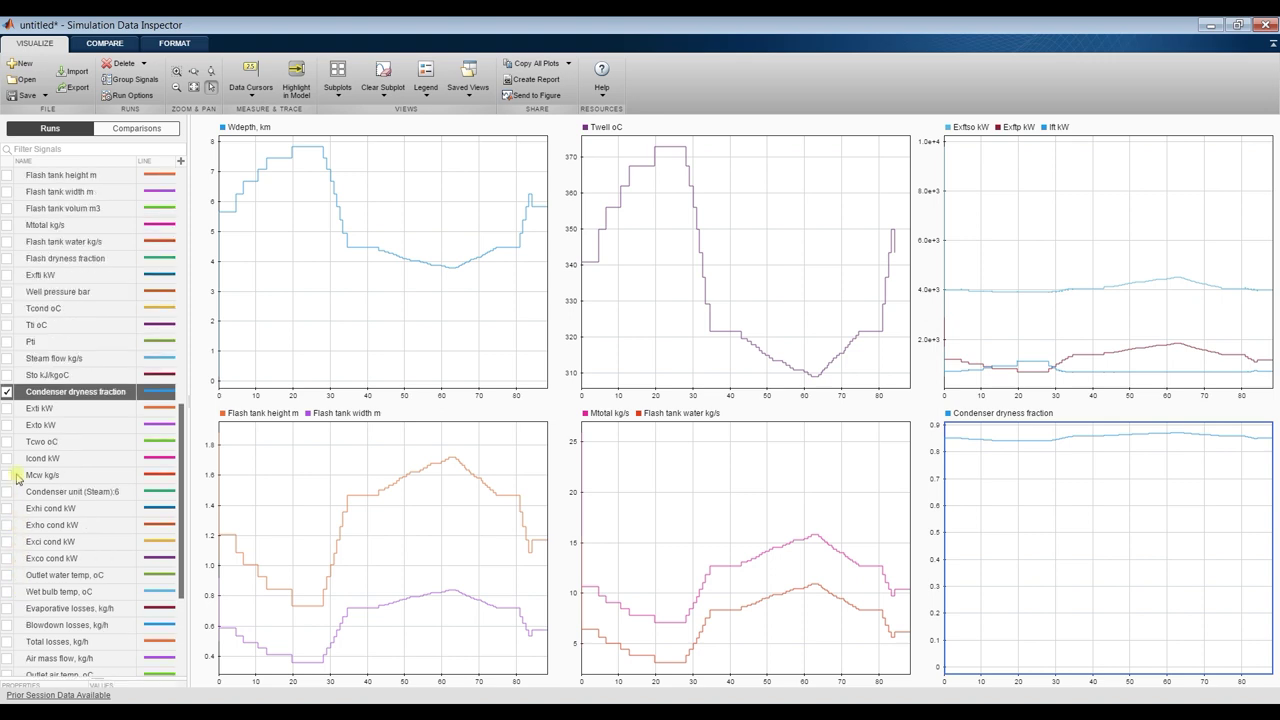
pyautogui.click(7, 259)
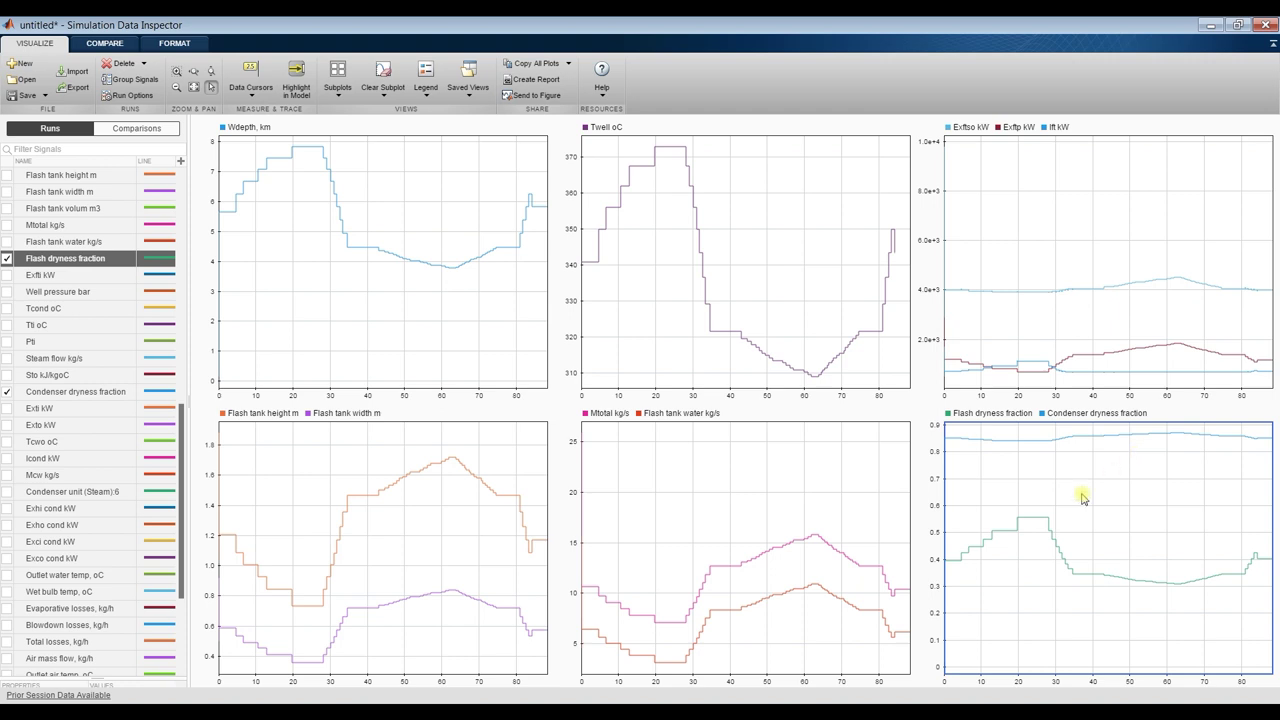
# Set the dryness fraction subplot's minimum Y-axis limit to 0.20 and close the Simulation Data Inspector
pyautogui.click(174, 43)
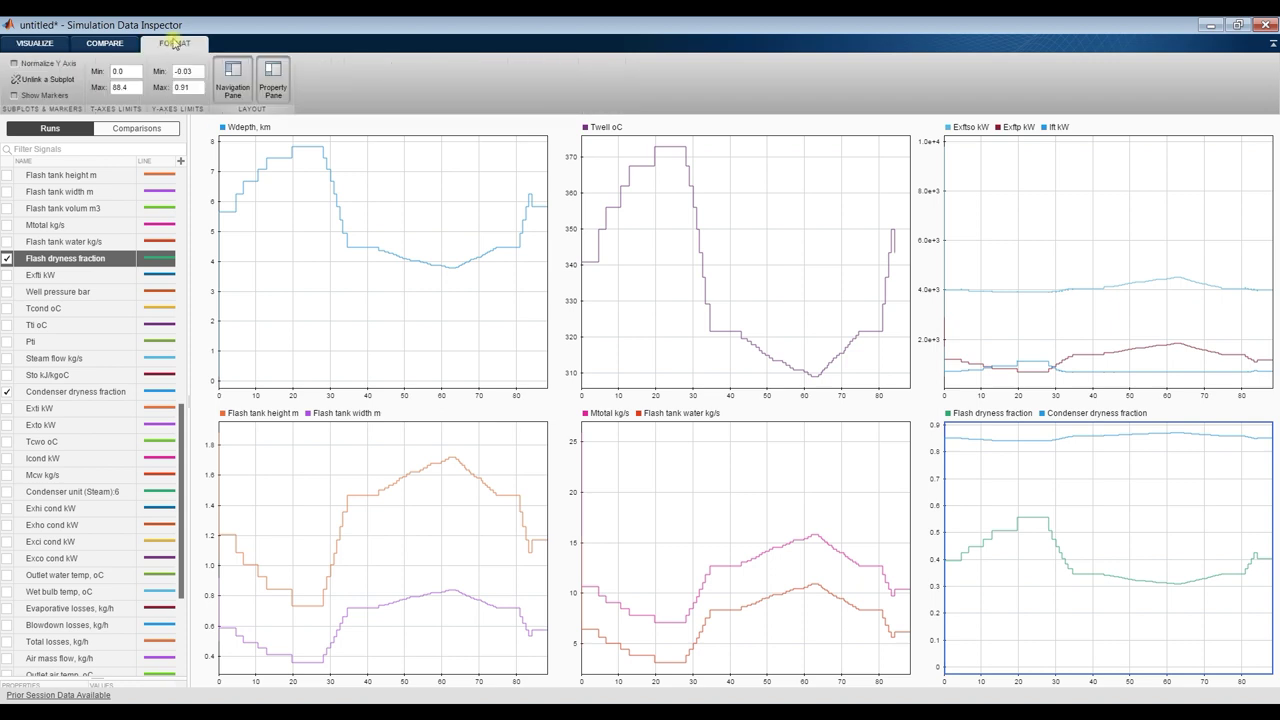
pyautogui.click(196, 70)
pyautogui.press('Tab')
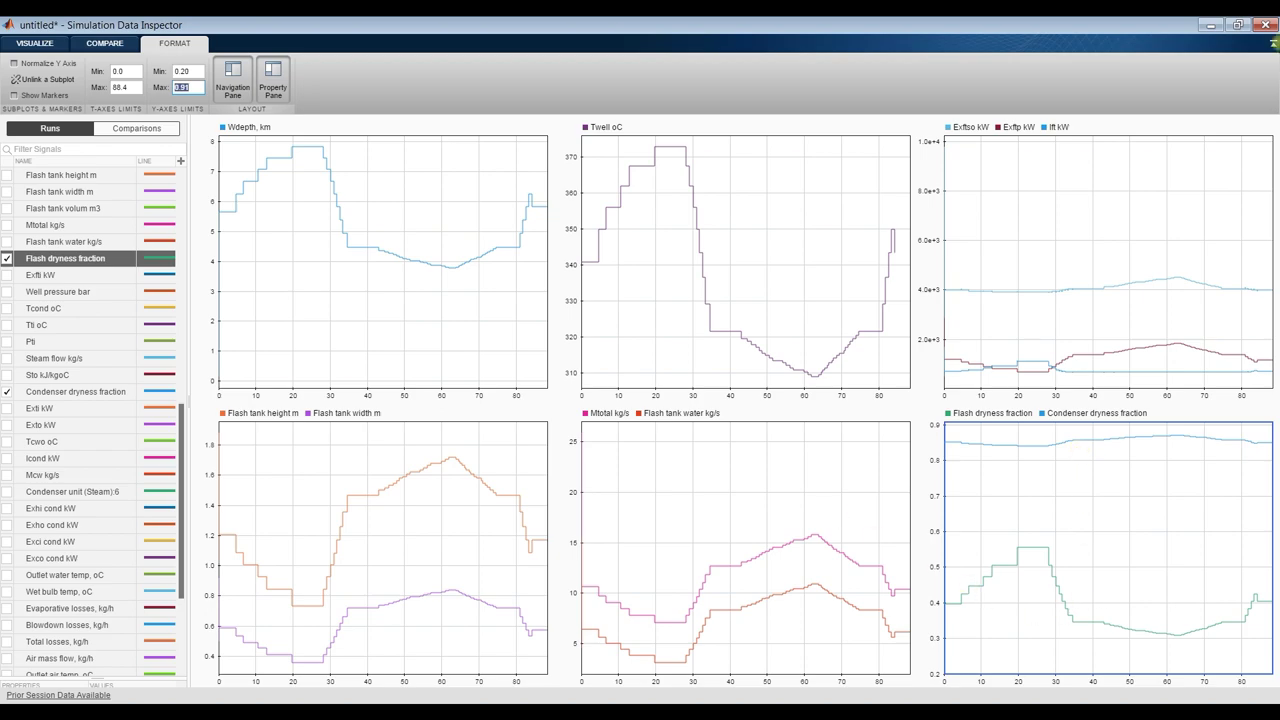
pyautogui.click(1266, 24)
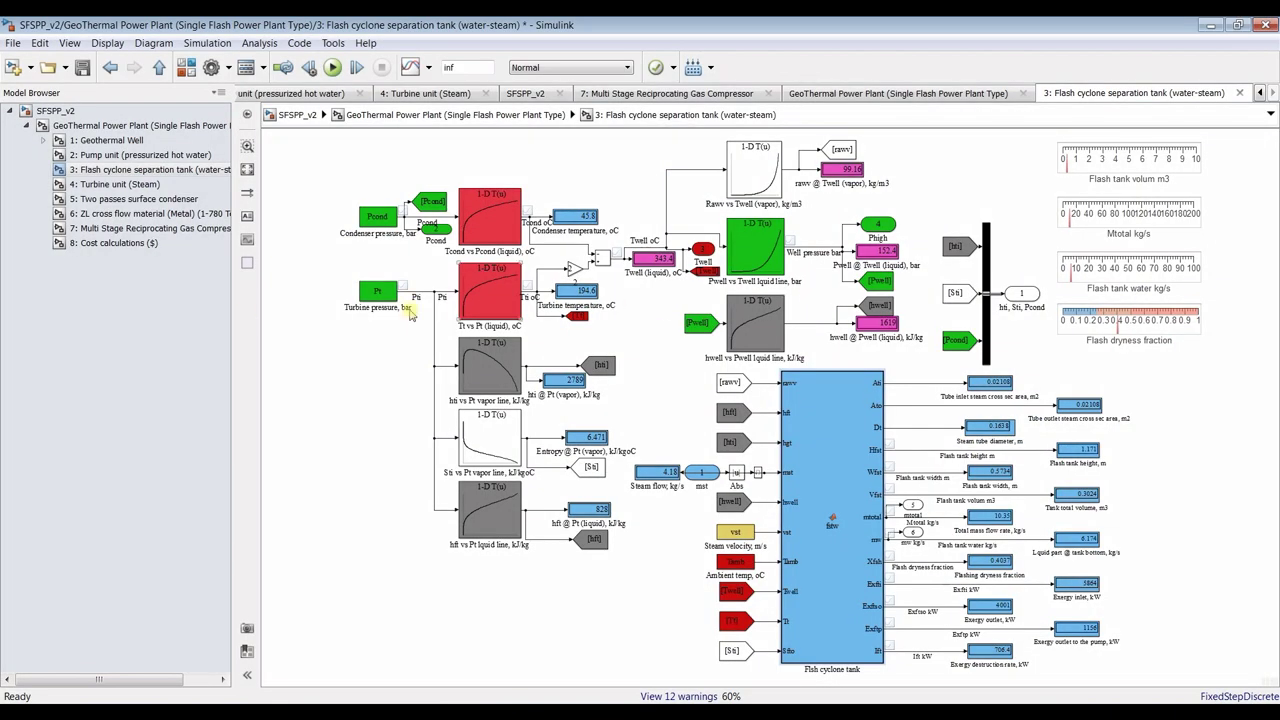
# Open the Geothermal Well subsystem, then switch to the main MATLAB window and review the saved workspace variables
pyautogui.click(124, 141)
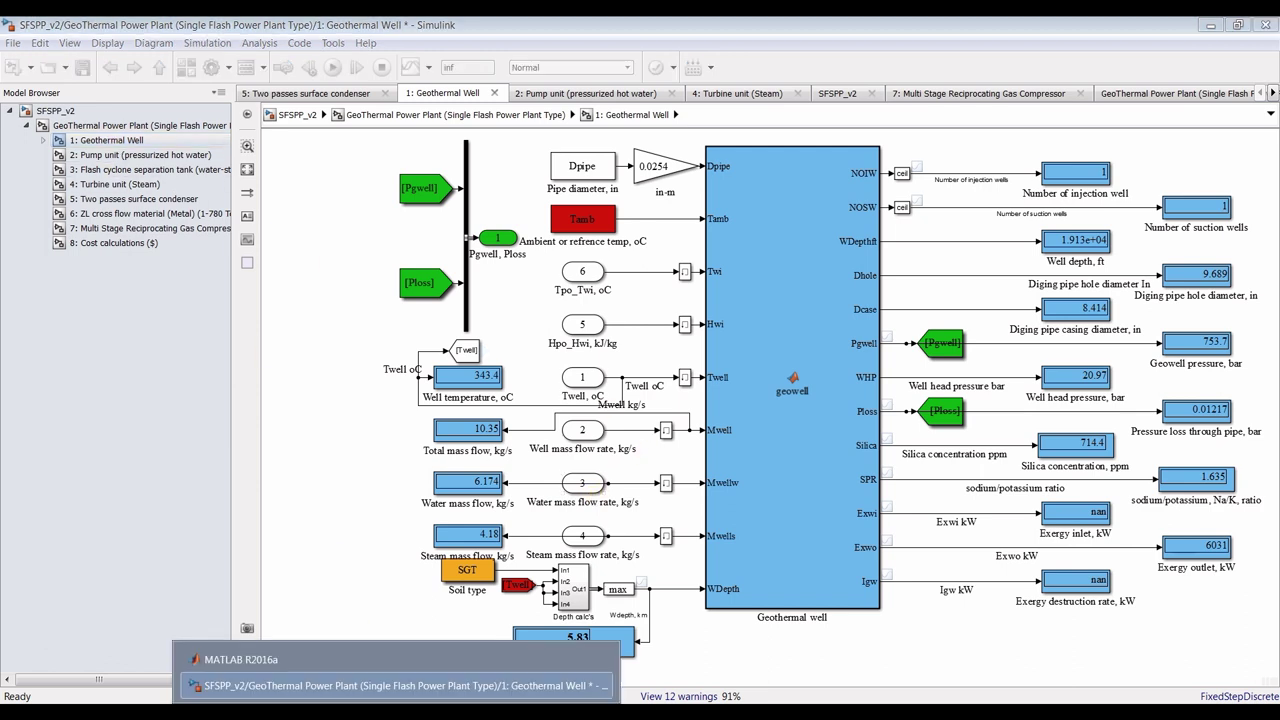
pyautogui.click(356, 663)
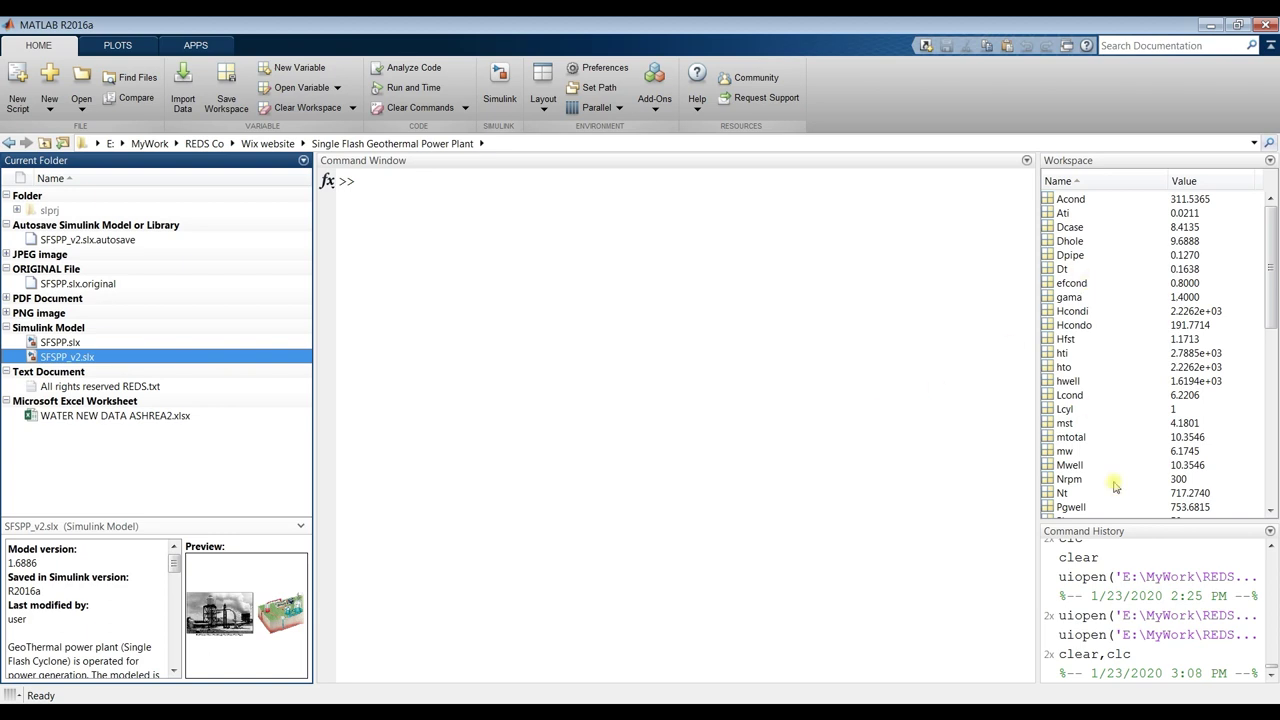
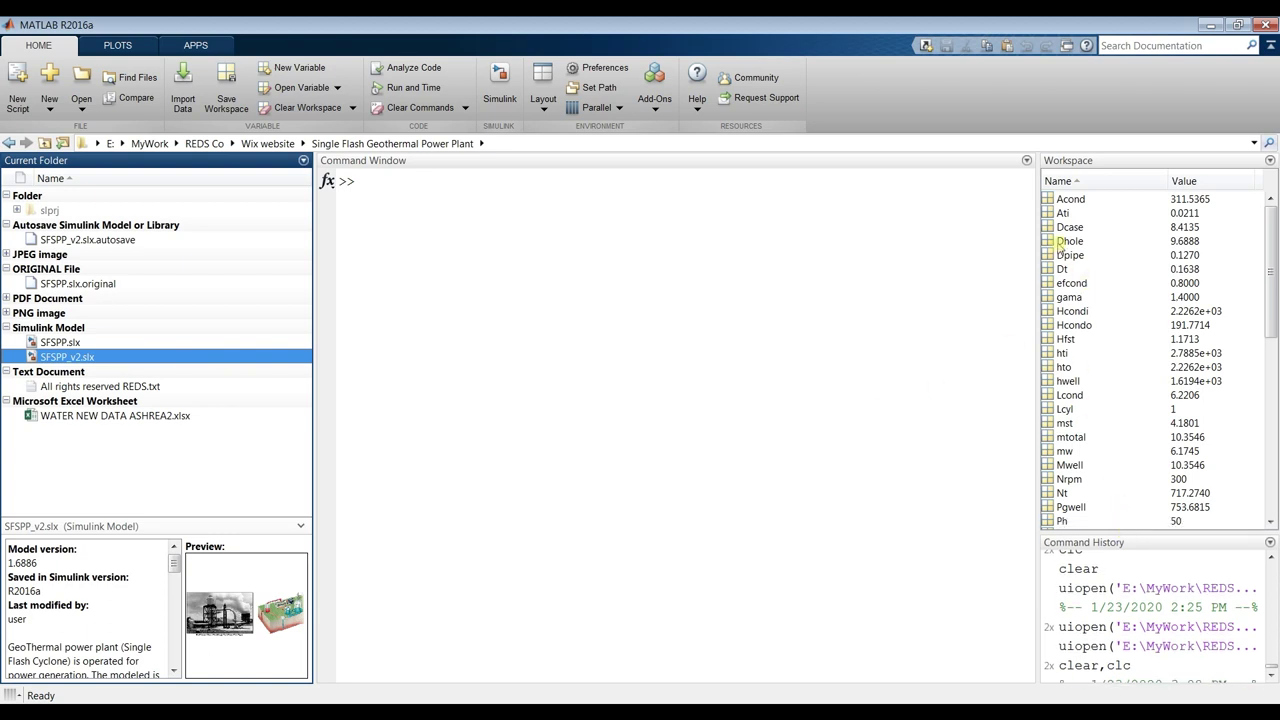
pyautogui.click(1052, 199)
pyautogui.click(1058, 228)
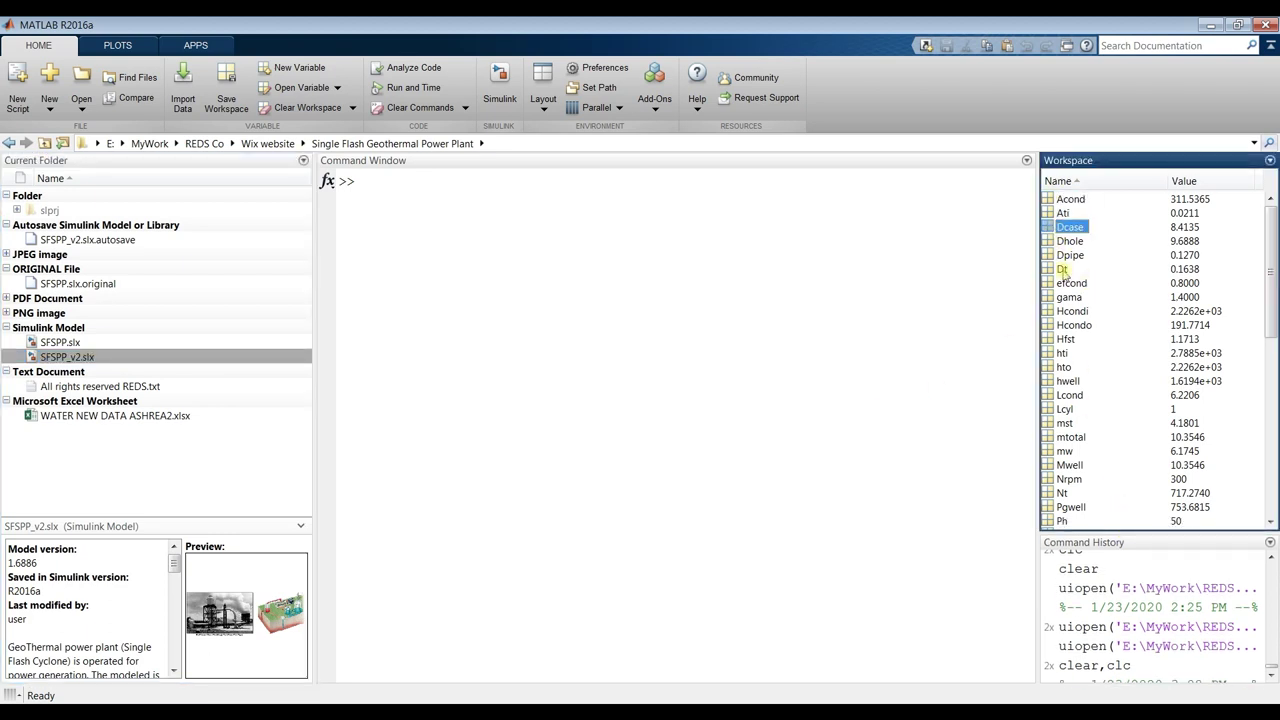
pyautogui.moveTo(1265, 257)
pyautogui.mouseDown()
pyautogui.moveTo(1270, 430)
pyautogui.moveTo(1270, 245)
pyautogui.mouseUp()
# Return to the Simulink model and inspect the data of the geothermal well, pump unit and flash cyclone tank functions in Model Explorer
pyautogui.click(410, 688)
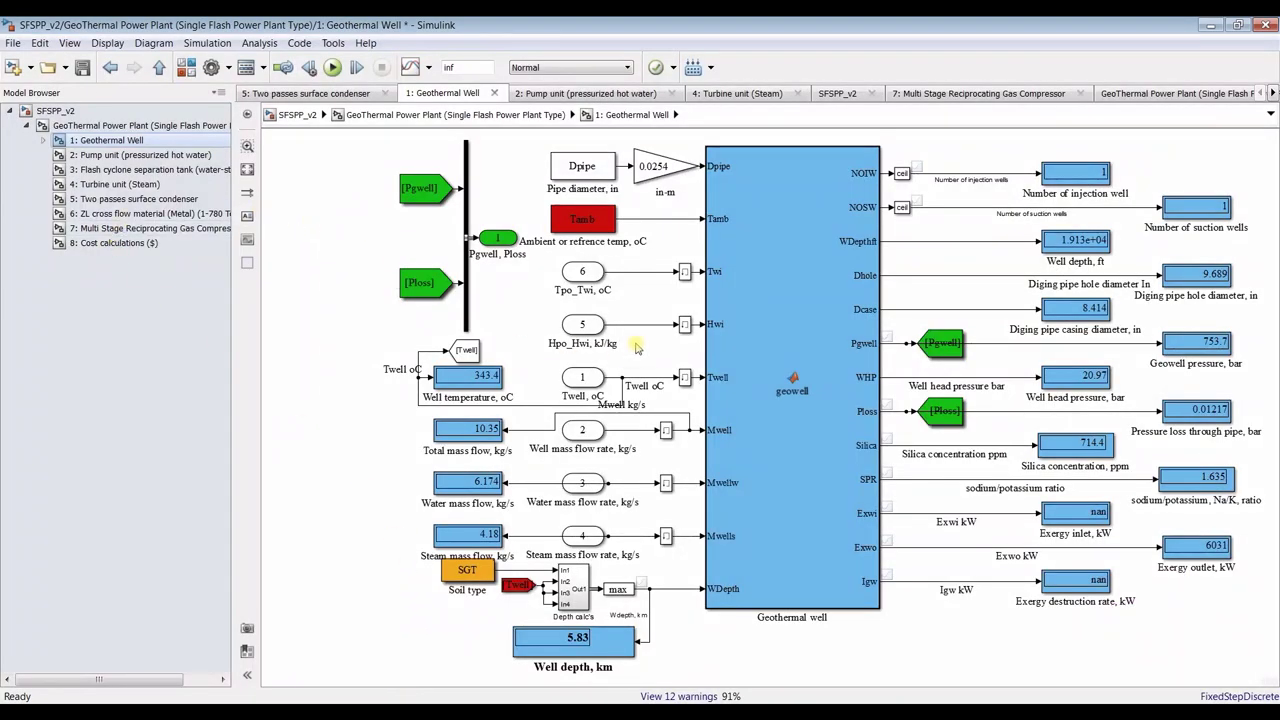
pyautogui.click(245, 69)
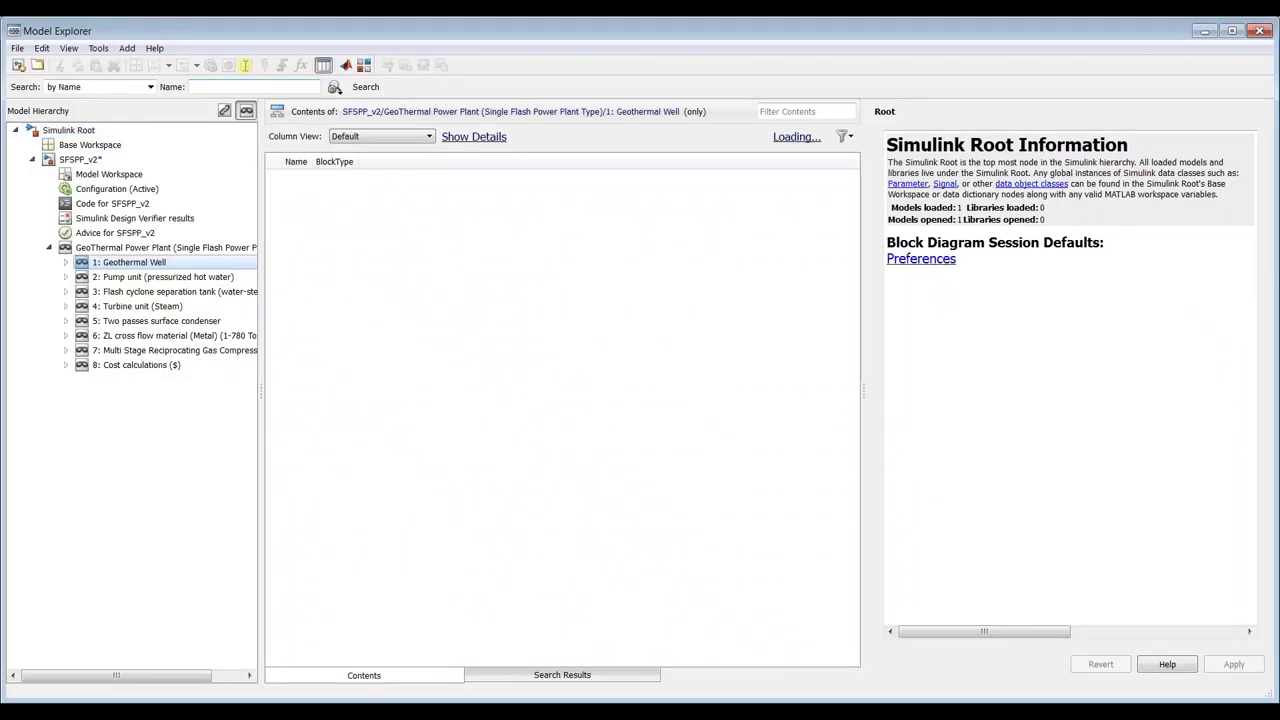
pyautogui.click(66, 262)
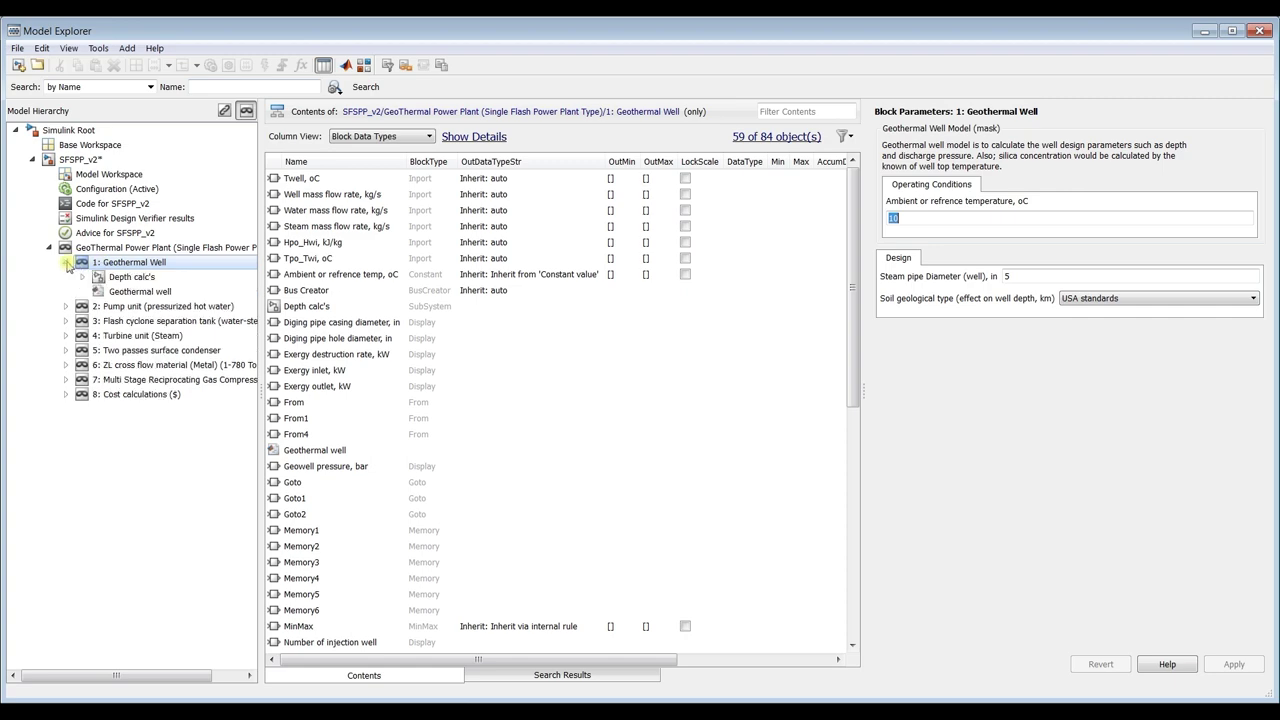
pyautogui.click(118, 291)
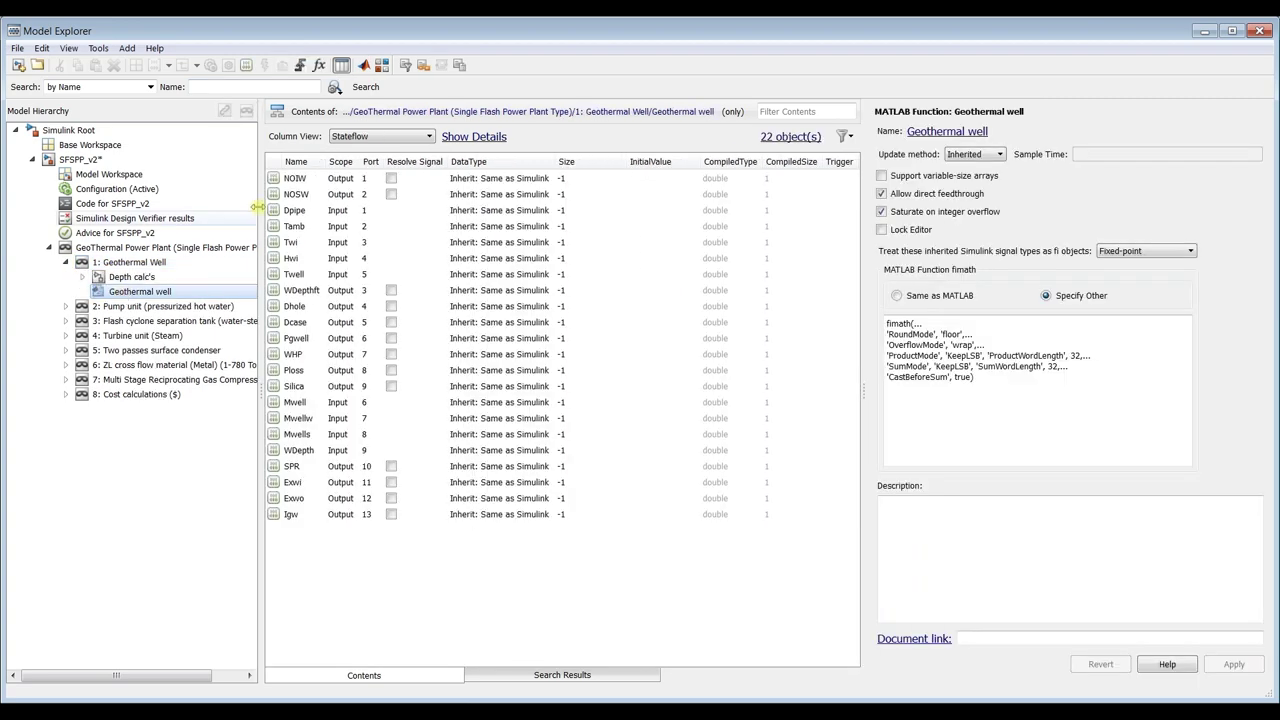
pyautogui.click(66, 306)
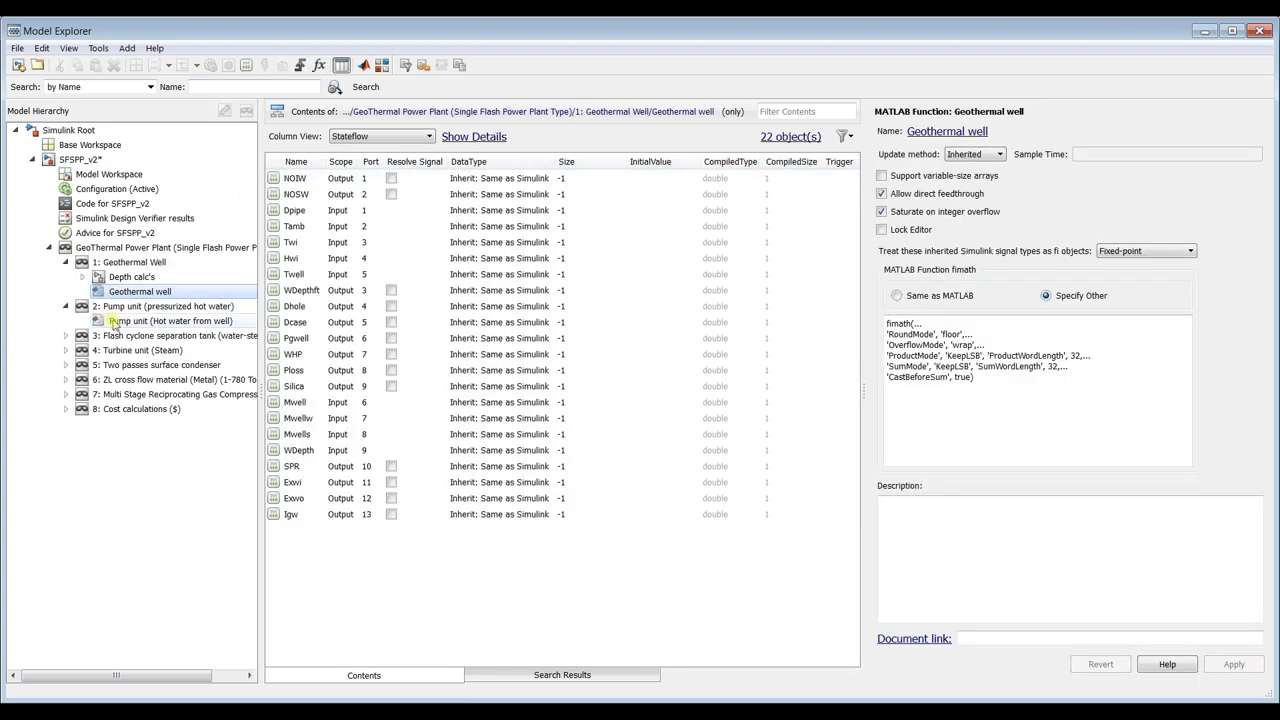
pyautogui.click(118, 321)
pyautogui.click(66, 335)
pyautogui.click(115, 350)
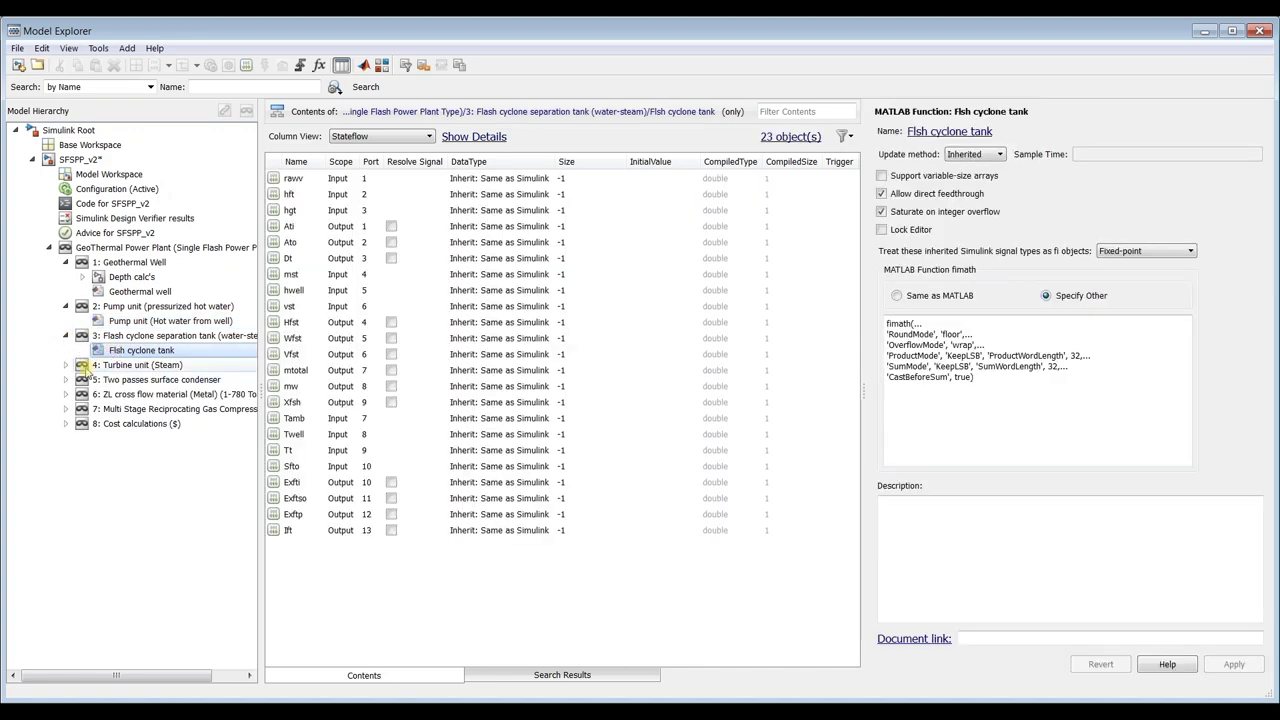
# Enable saving the final value of the Turbine unit (Steam) function's Wt input to the base workspace
pyautogui.click(66, 365)
pyautogui.click(127, 380)
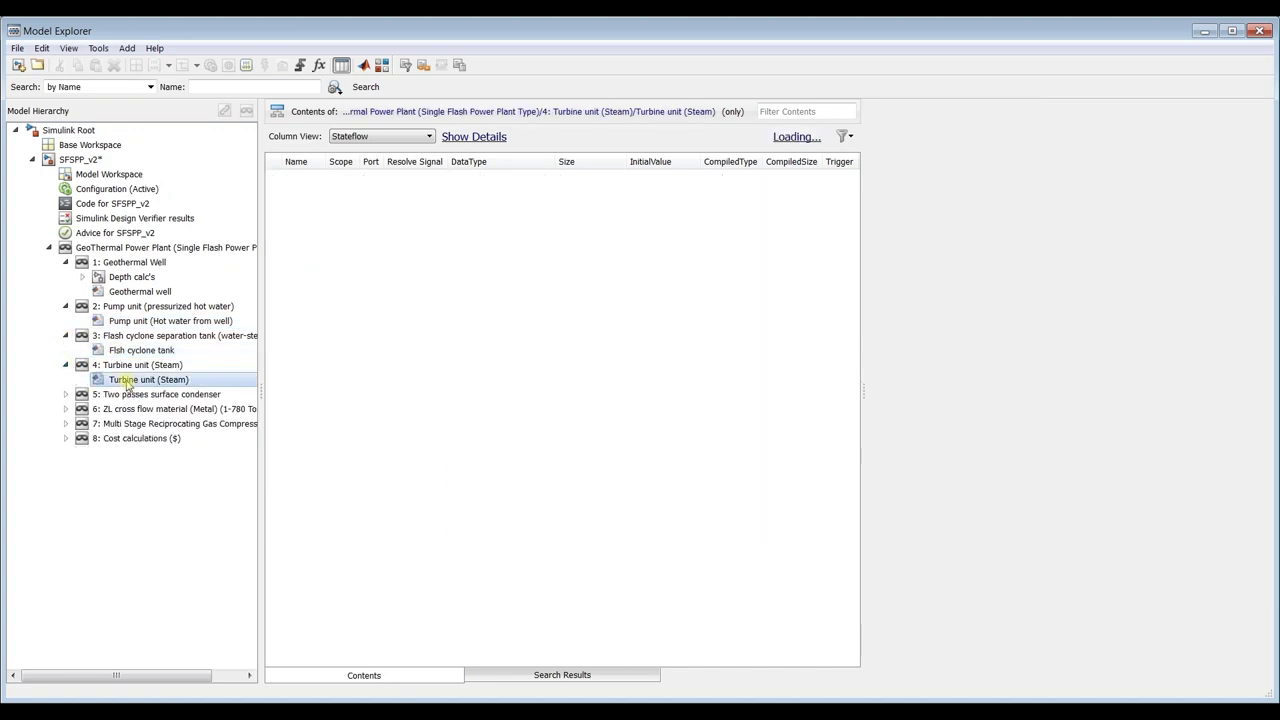
pyautogui.click(280, 179)
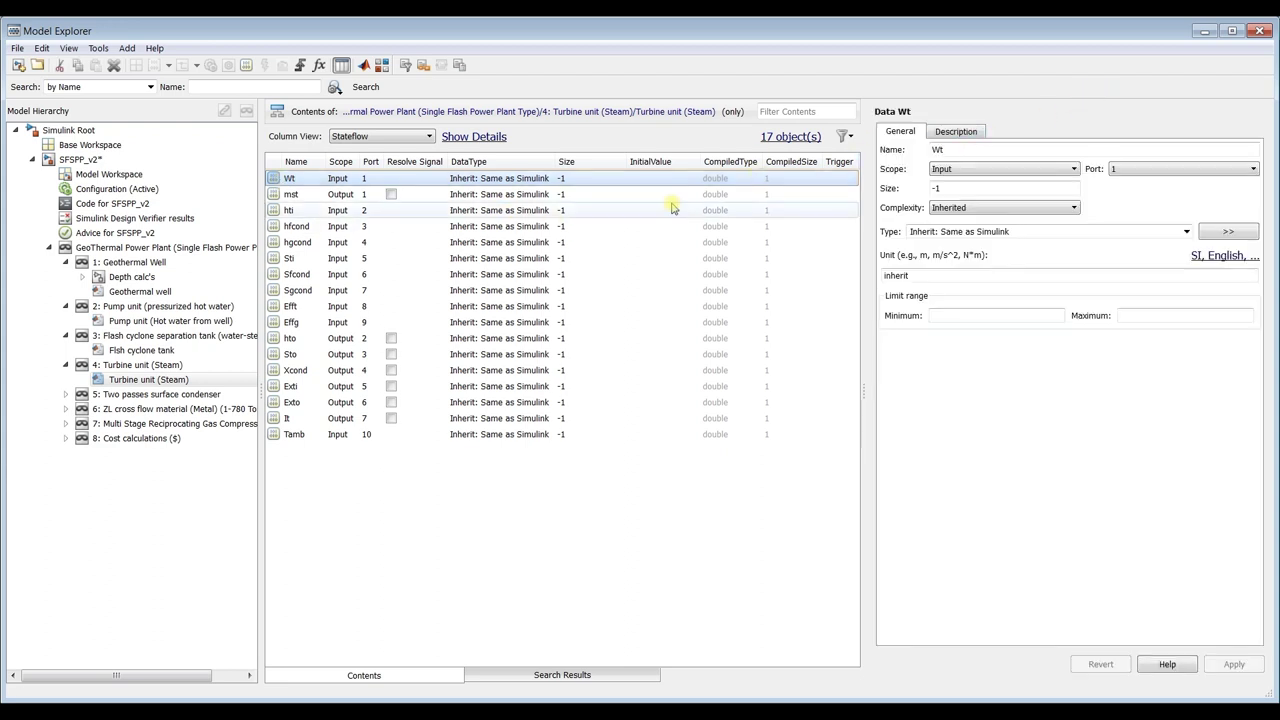
pyautogui.click(962, 133)
pyautogui.click(886, 149)
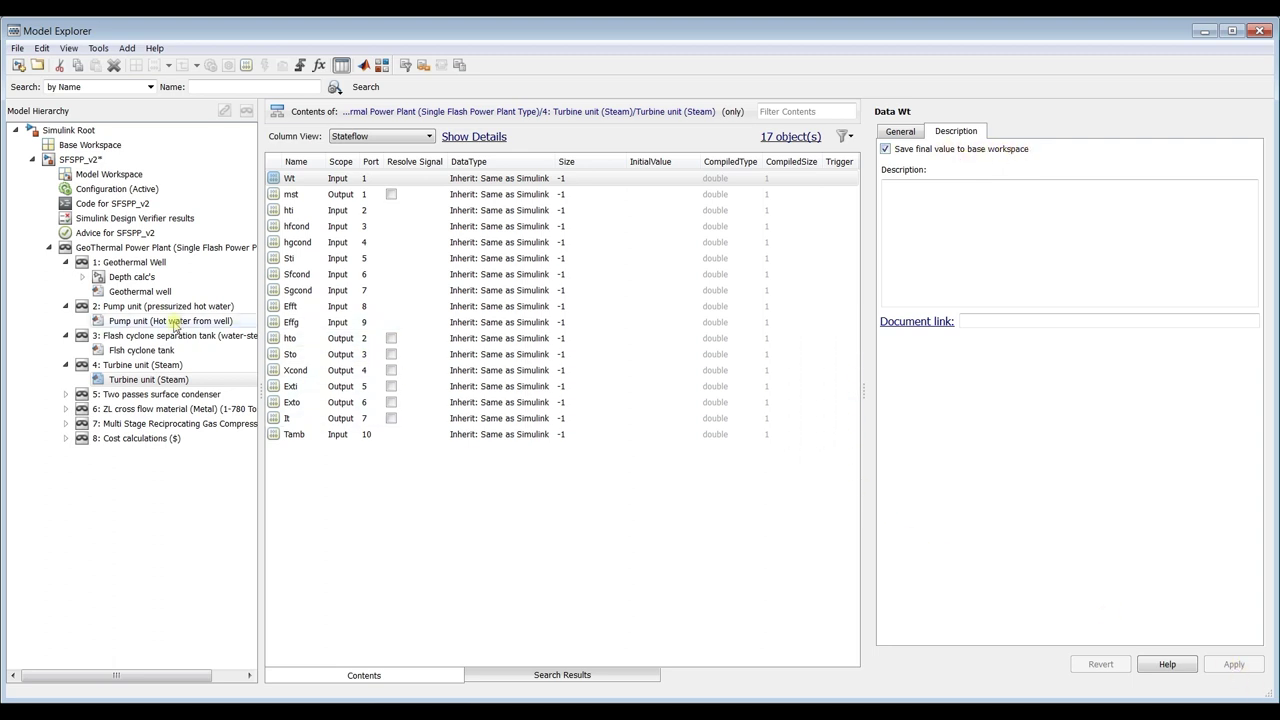
# Check the base workspace saving option of the Condenser unit (Steam) inputs Tcwi, Hcondo, Tcond, Hcondi and Tamb
pyautogui.click(66, 395)
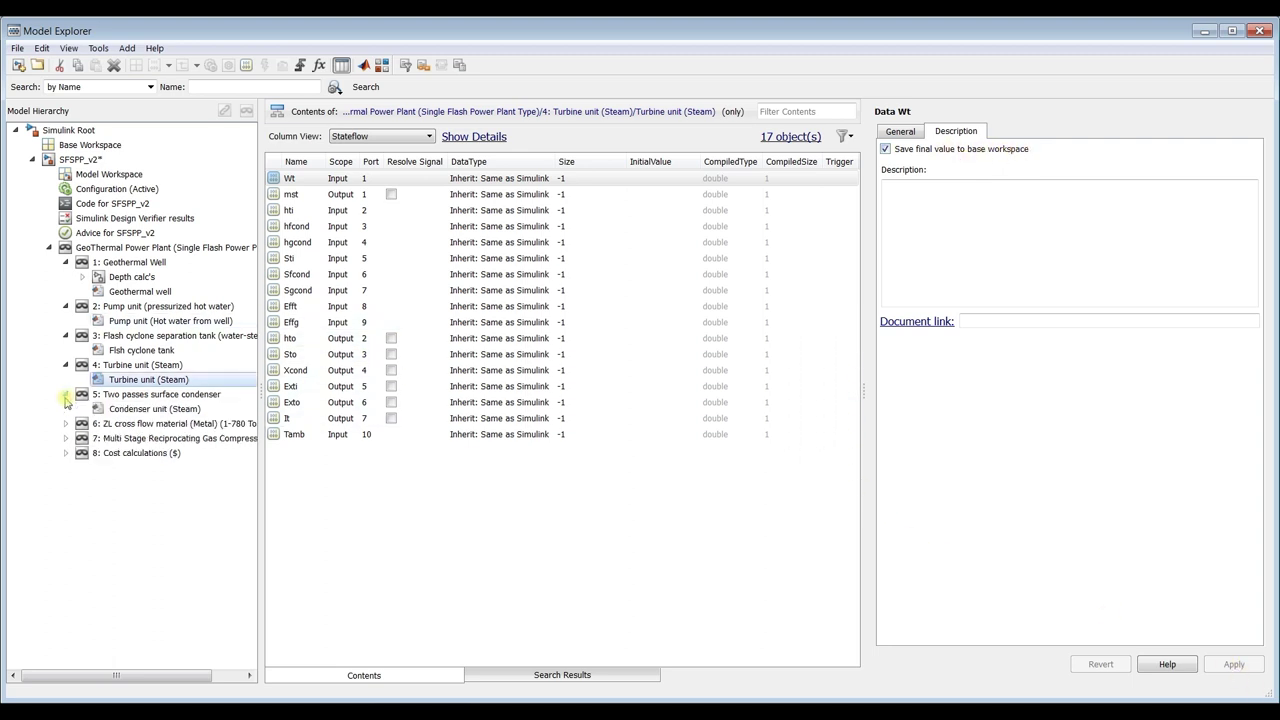
pyautogui.click(130, 409)
pyautogui.click(276, 290)
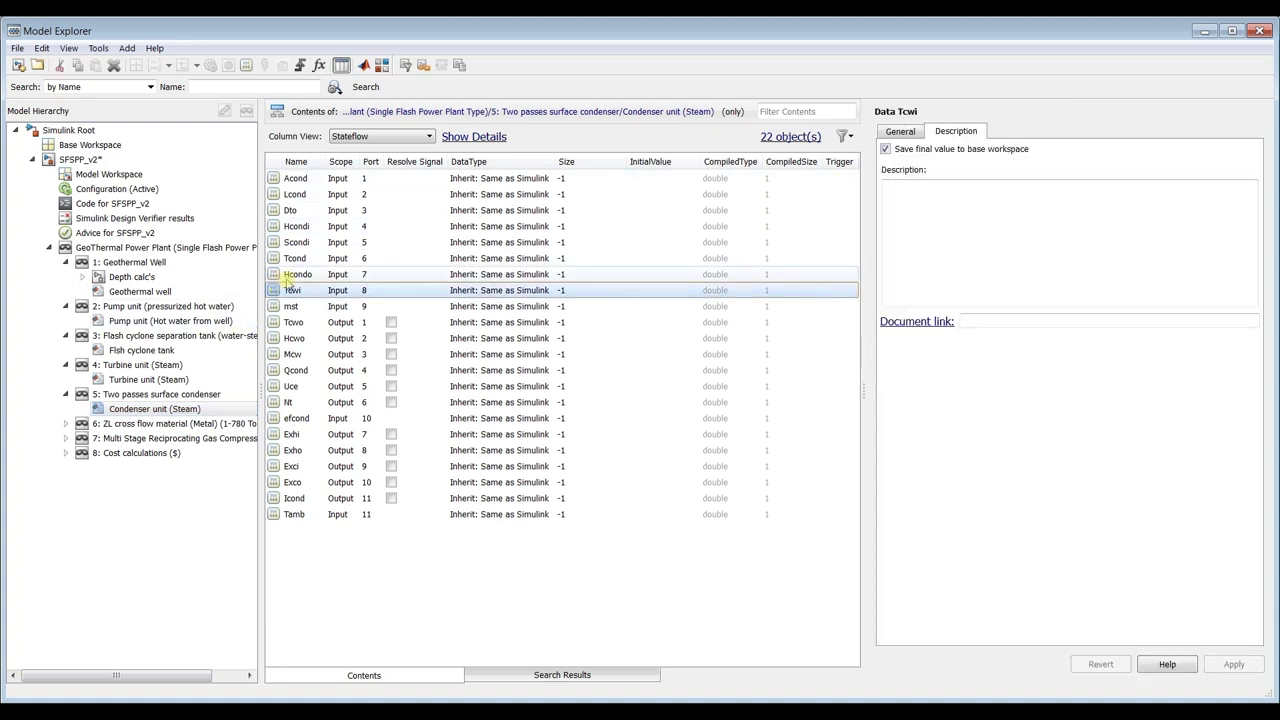
pyautogui.click(278, 274)
pyautogui.click(280, 259)
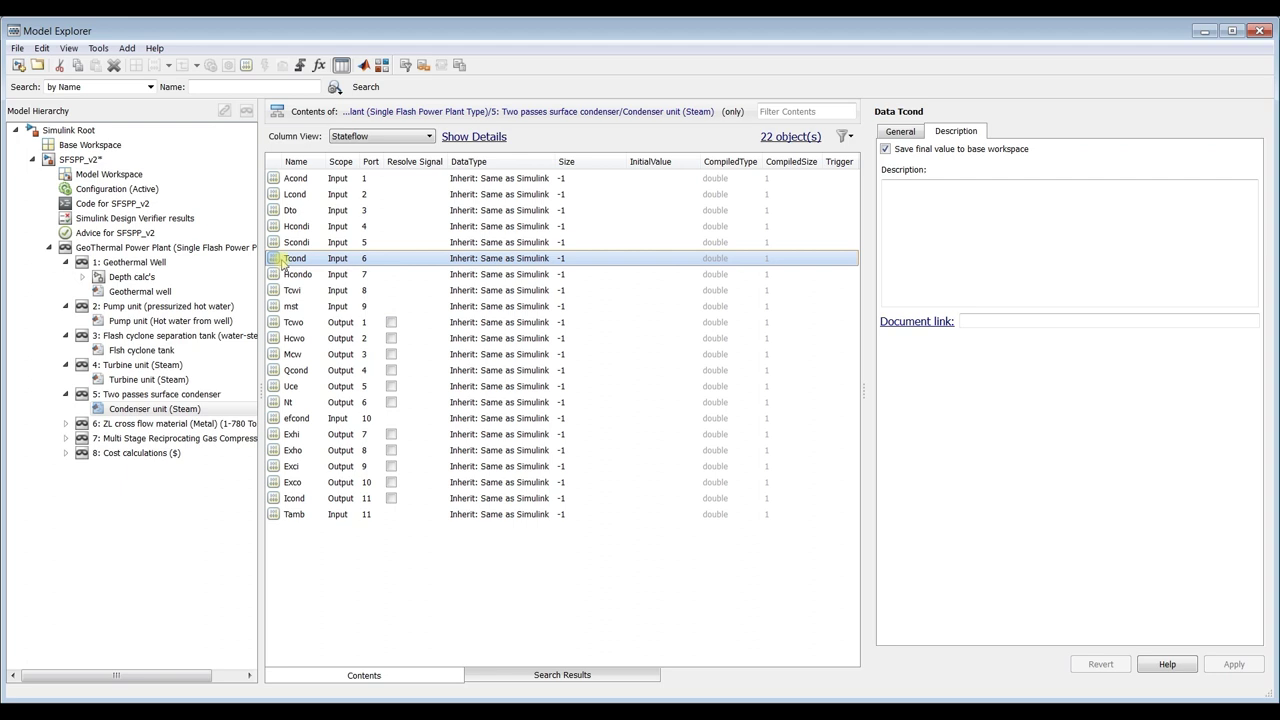
pyautogui.click(282, 227)
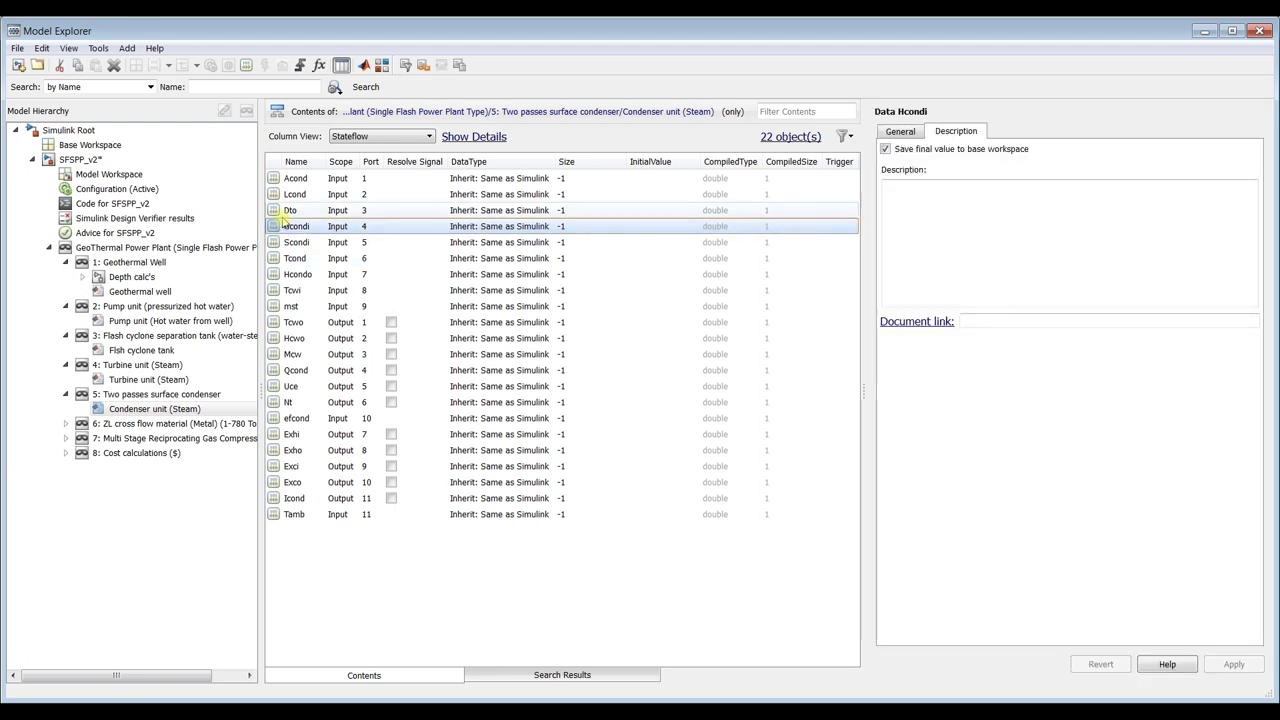
pyautogui.click(283, 515)
# Enable saving final values to the base workspace for condenser outputs Icond, Exco, Exci, Exho and Exhi, apply, and close Model Explorer
pyautogui.click(288, 499)
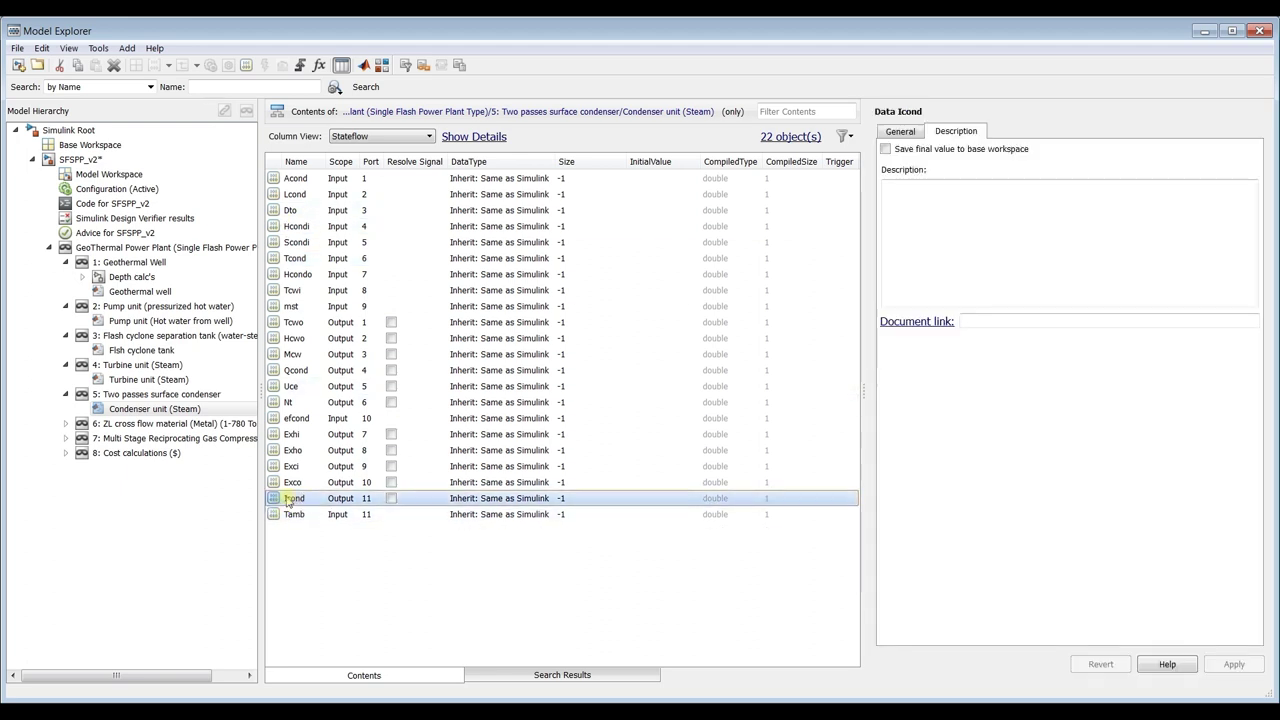
pyautogui.click(885, 149)
pyautogui.click(290, 482)
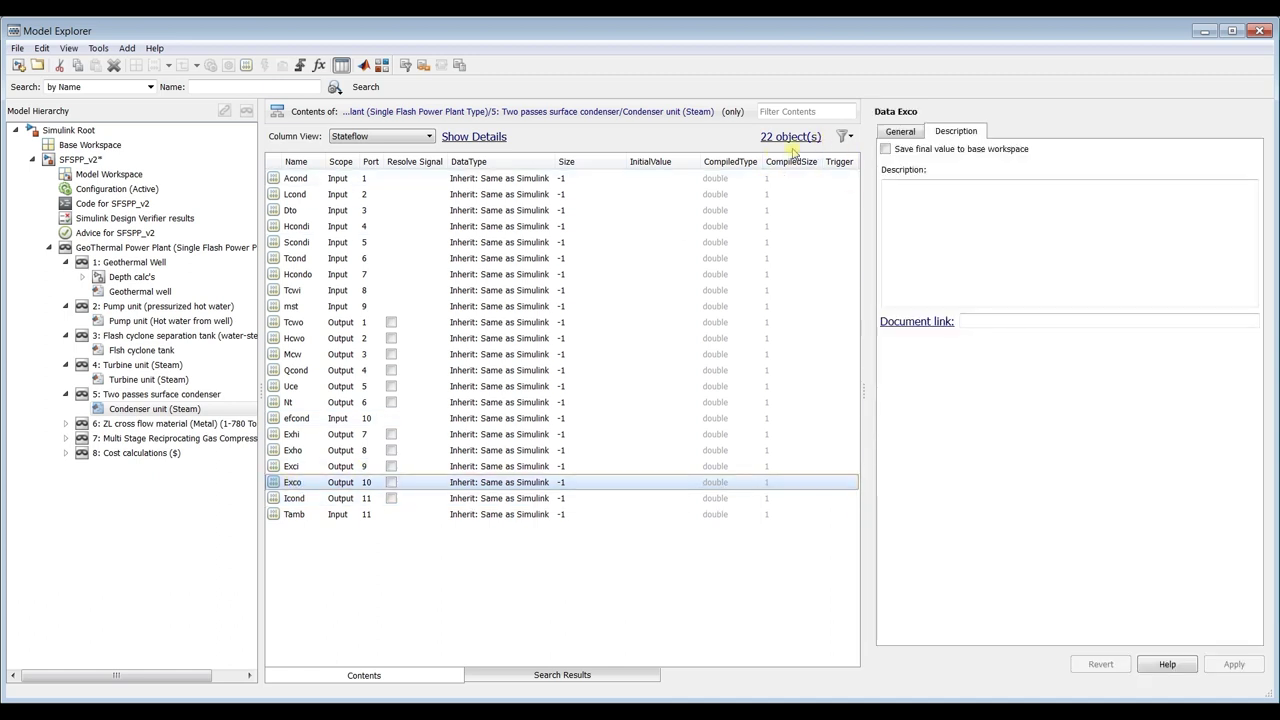
pyautogui.click(320, 466)
pyautogui.click(885, 149)
pyautogui.click(291, 450)
pyautogui.click(885, 149)
pyautogui.click(292, 434)
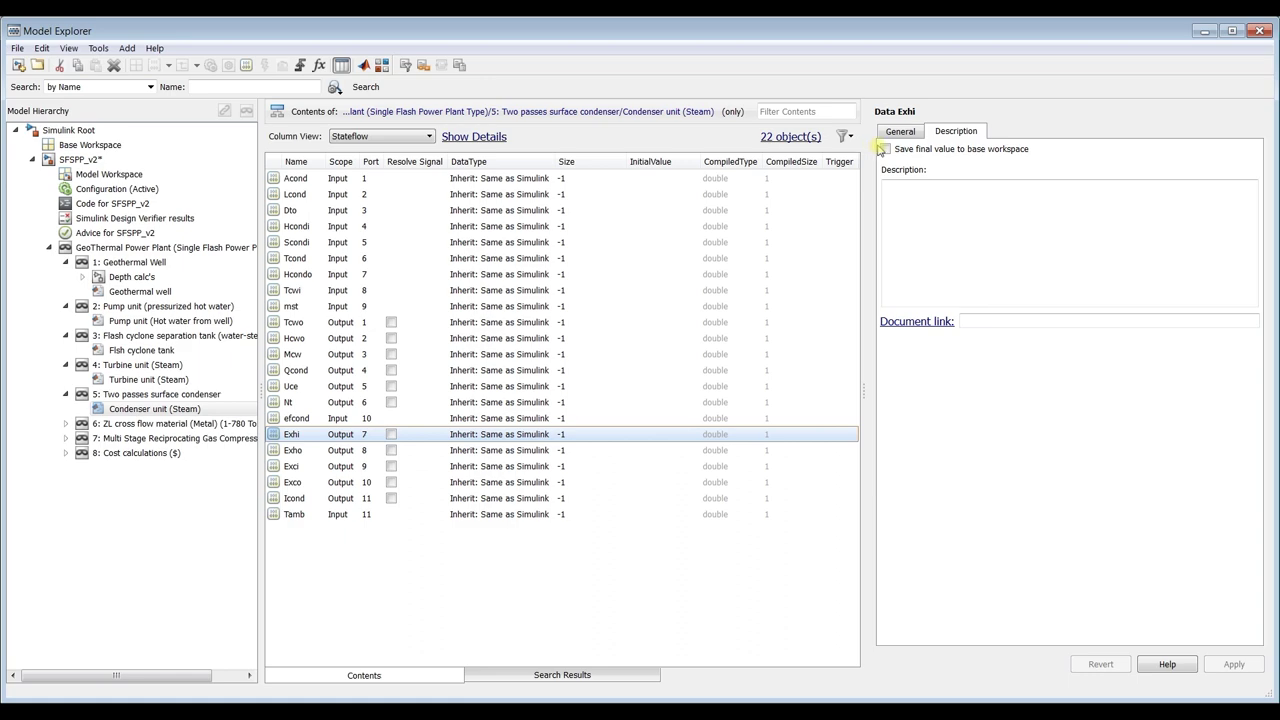
pyautogui.click(885, 149)
pyautogui.click(1236, 666)
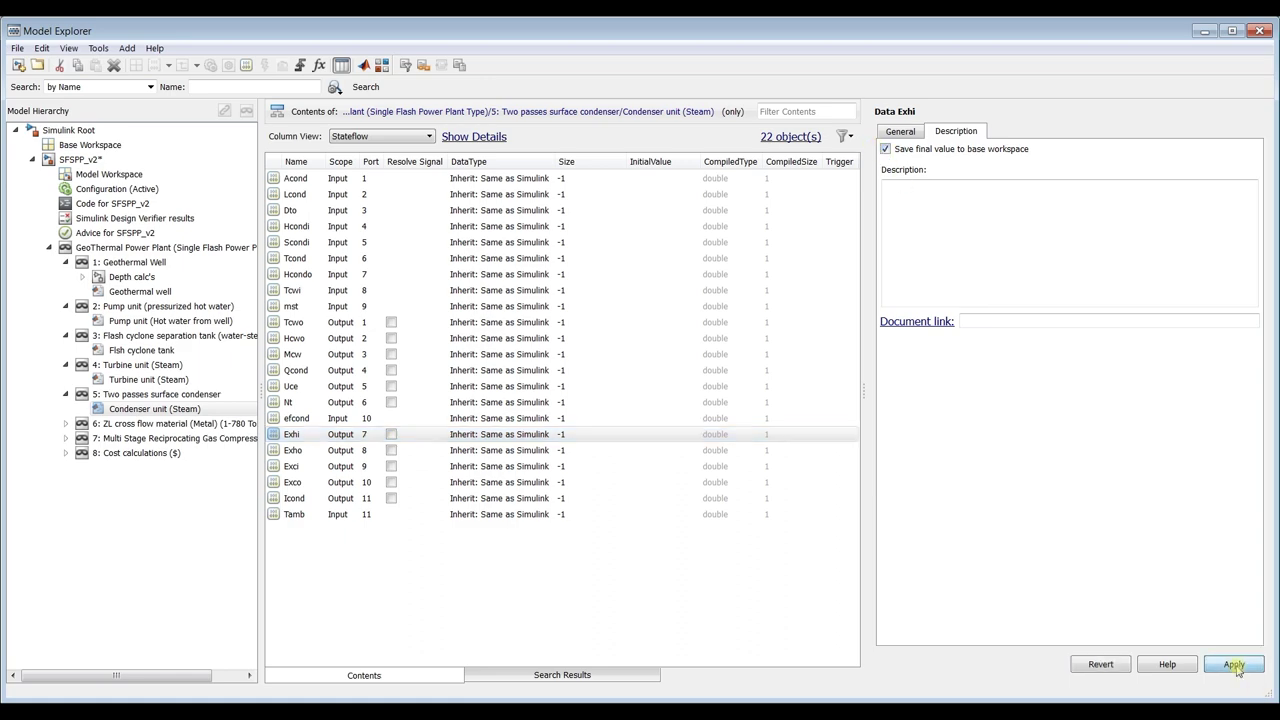
pyautogui.click(1258, 30)
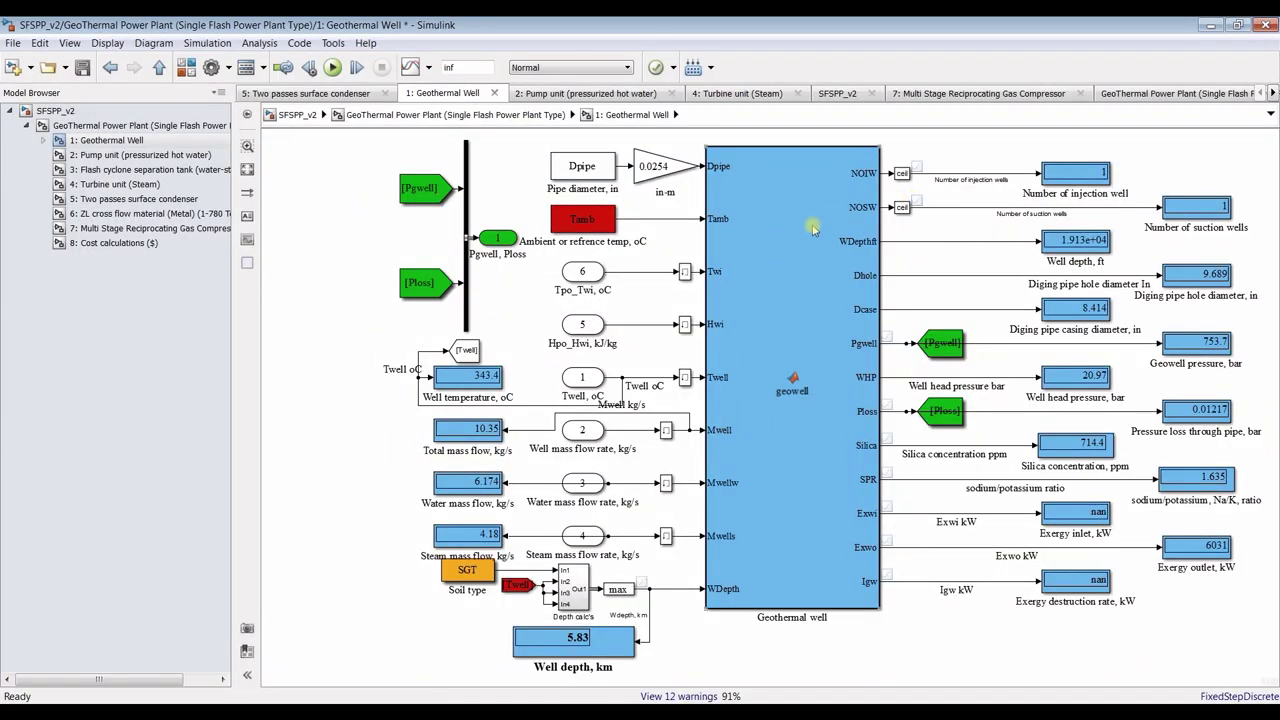
pyautogui.scroll(5, 1027, 570)
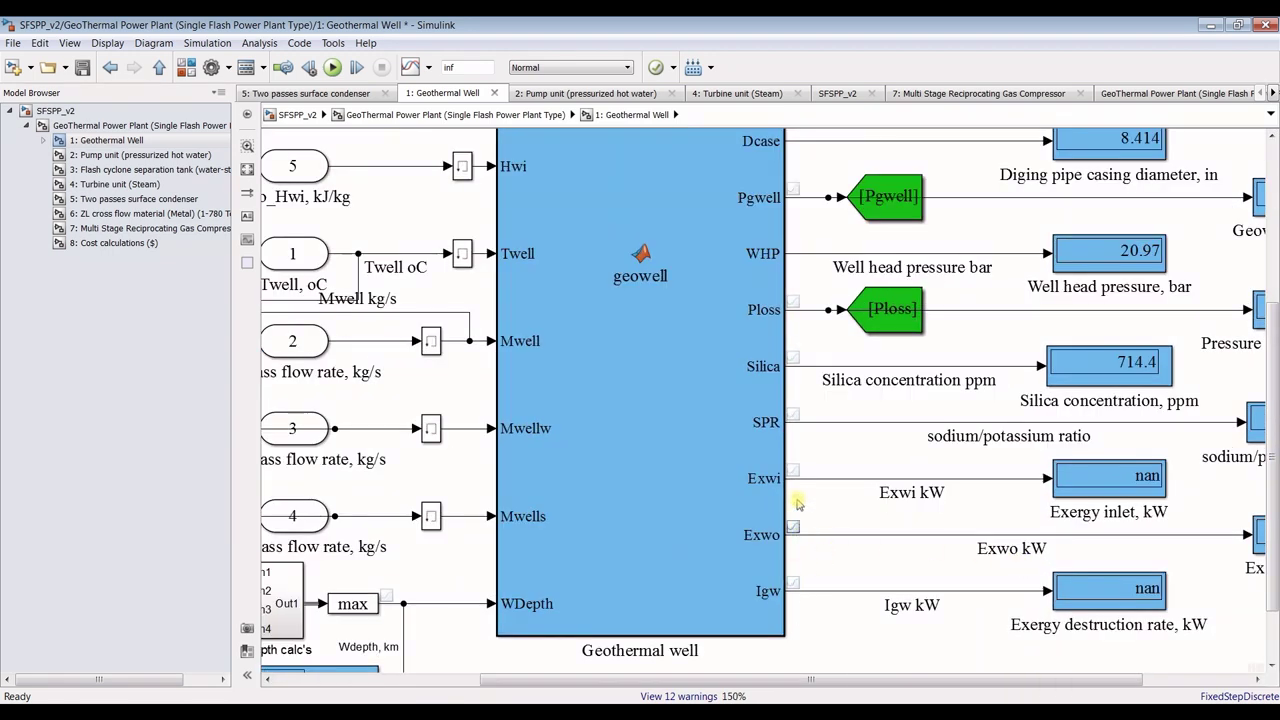
pyautogui.scroll(-5, 686, 446)
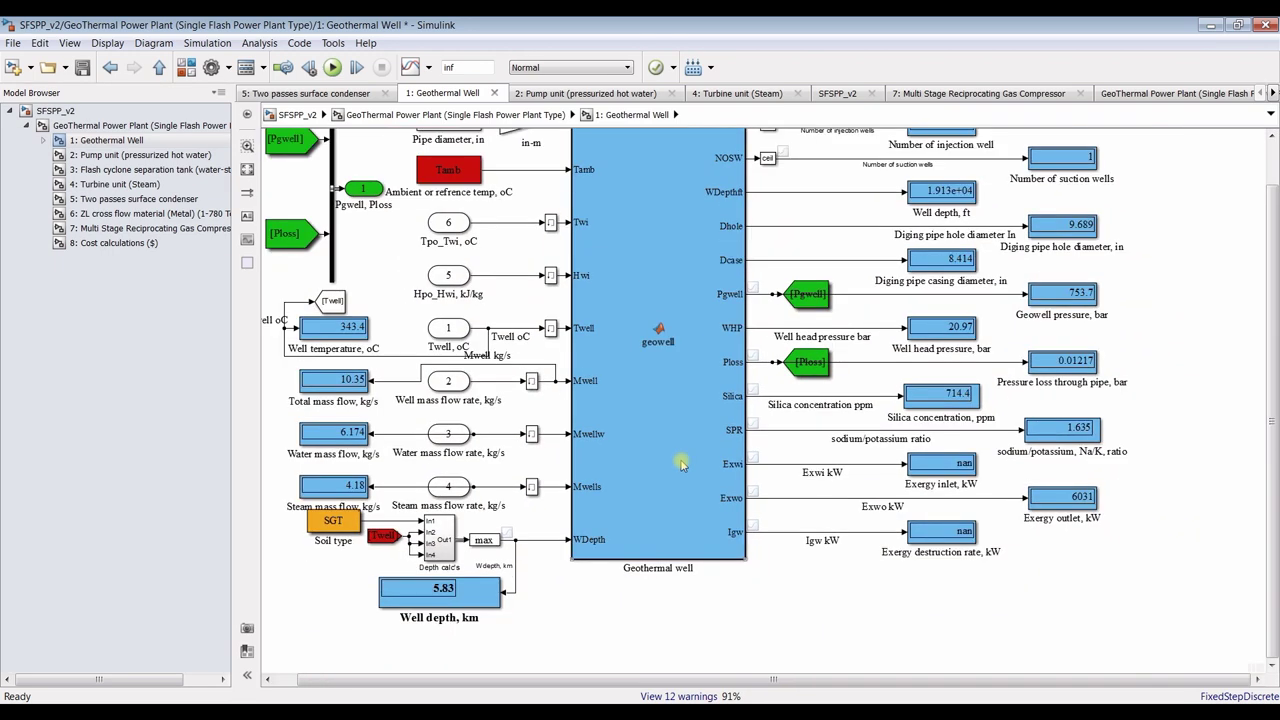
# Examine the well temperature in the flash cyclone separation tank and the well depth and exergy results in the Geothermal Well subsystem
pyautogui.scroll(-1, 700, 358)
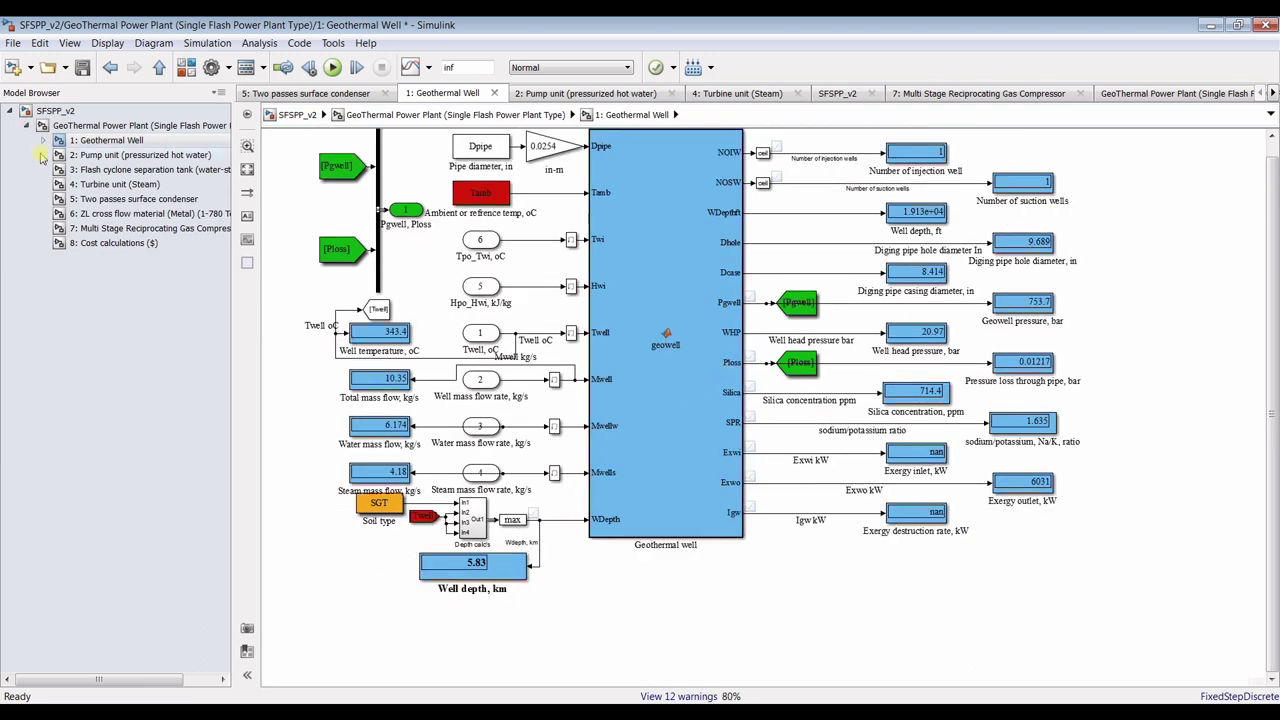
pyautogui.click(113, 171)
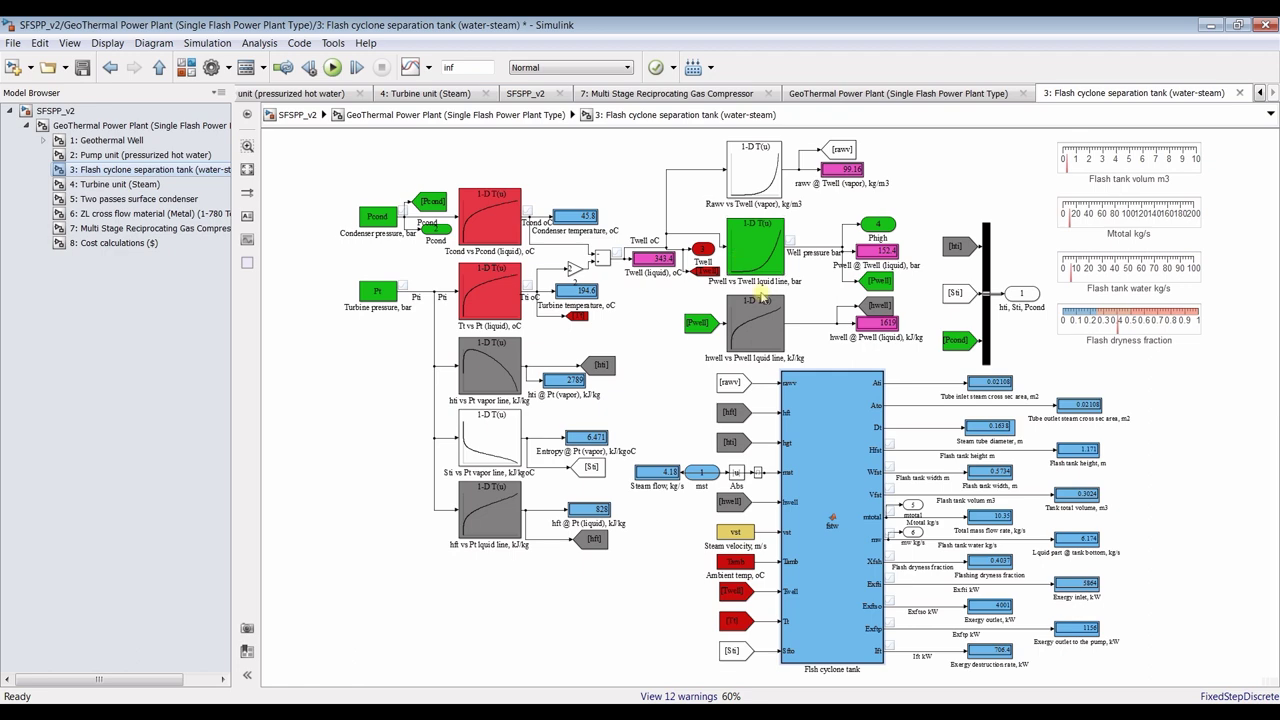
pyautogui.scroll(1, 720, 280)
pyautogui.scroll(3, 656, 264)
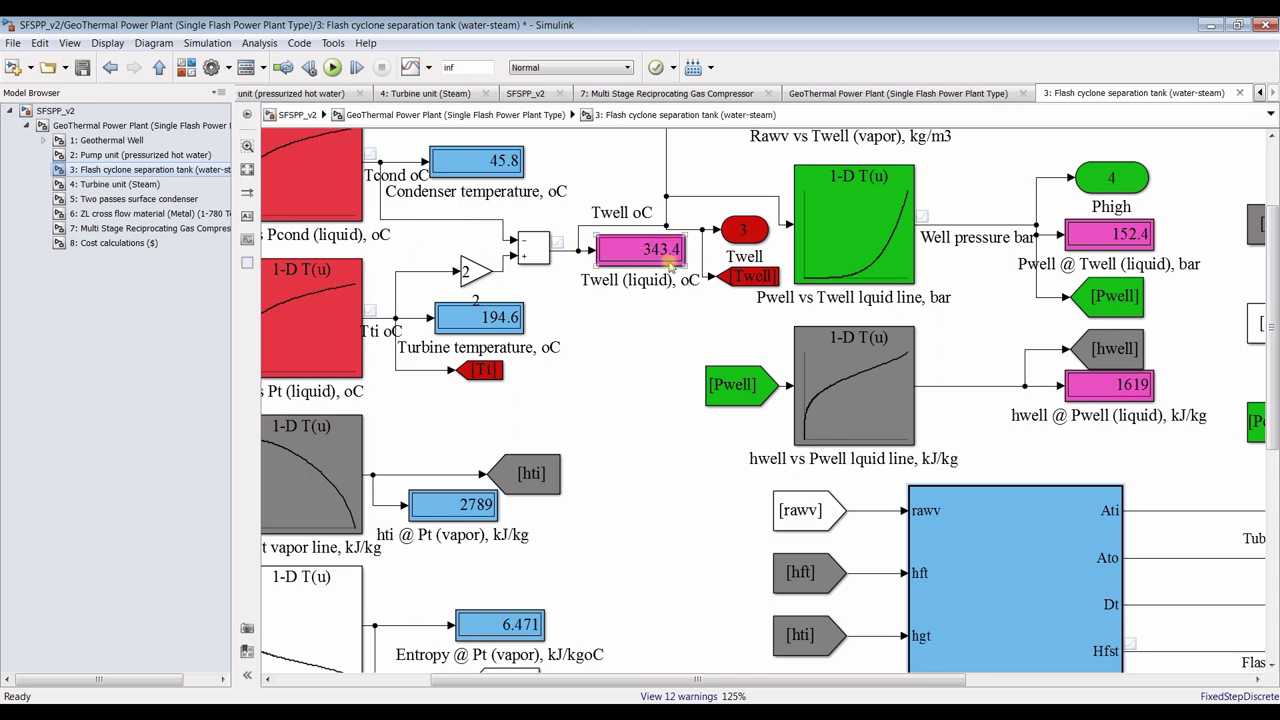
pyautogui.click(131, 144)
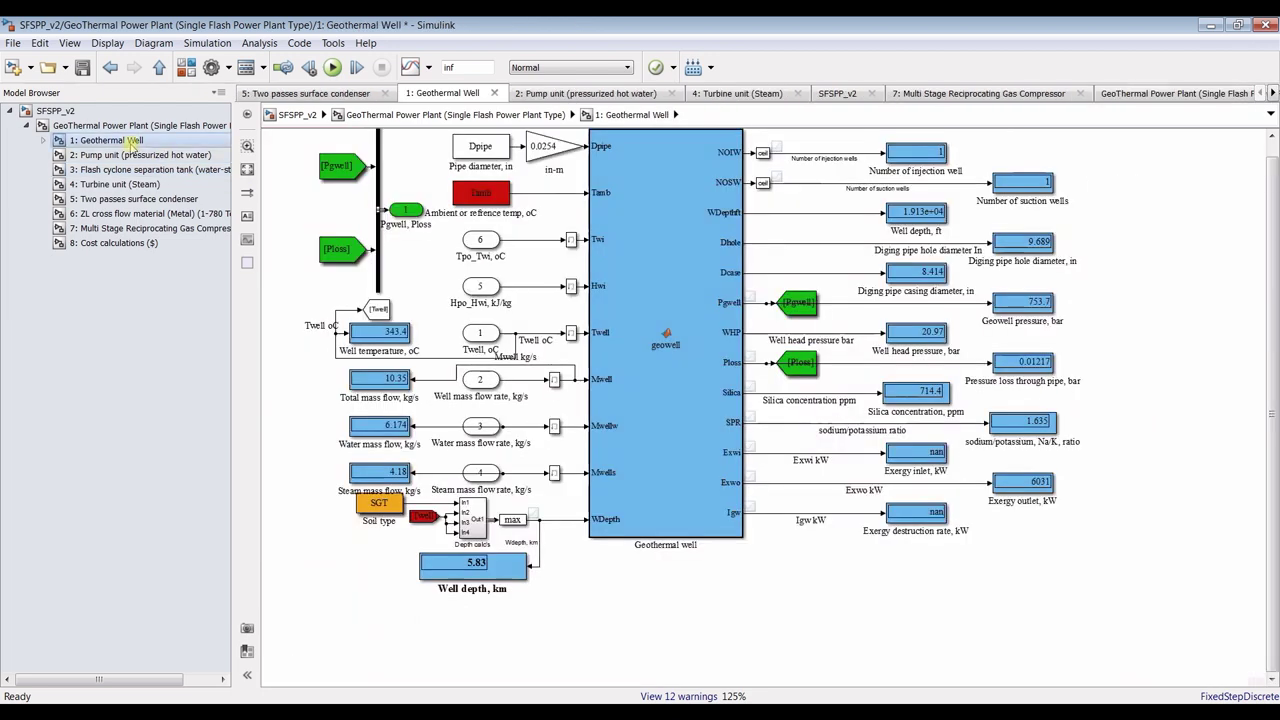
pyautogui.scroll(2, 470, 588)
pyautogui.scroll(2, 478, 594)
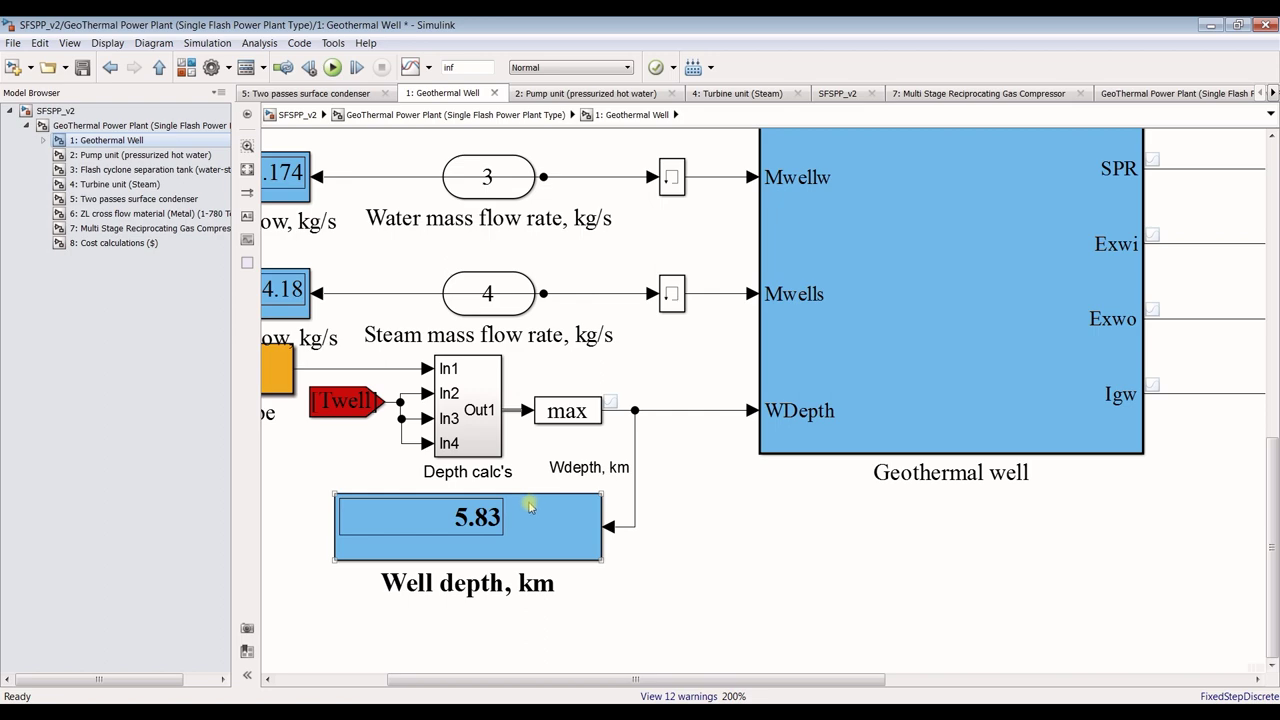
pyautogui.scroll(-4, 487, 525)
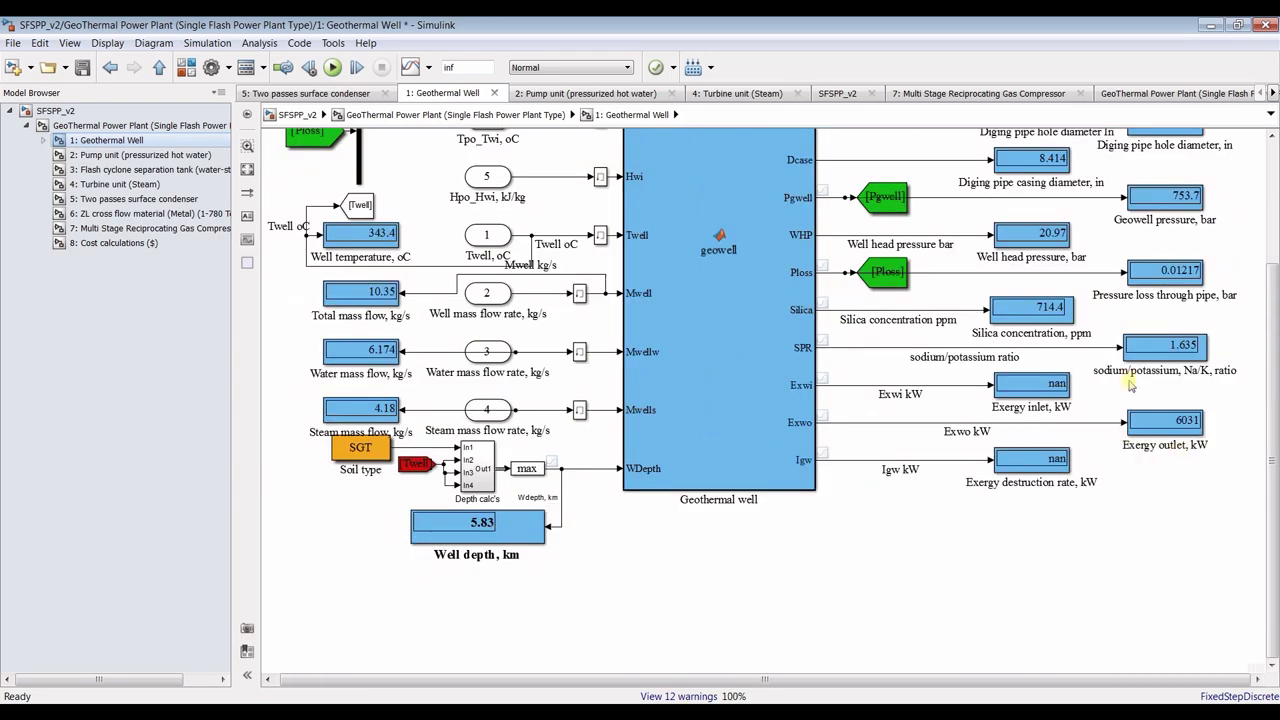
pyautogui.scroll(-1, 1160, 292)
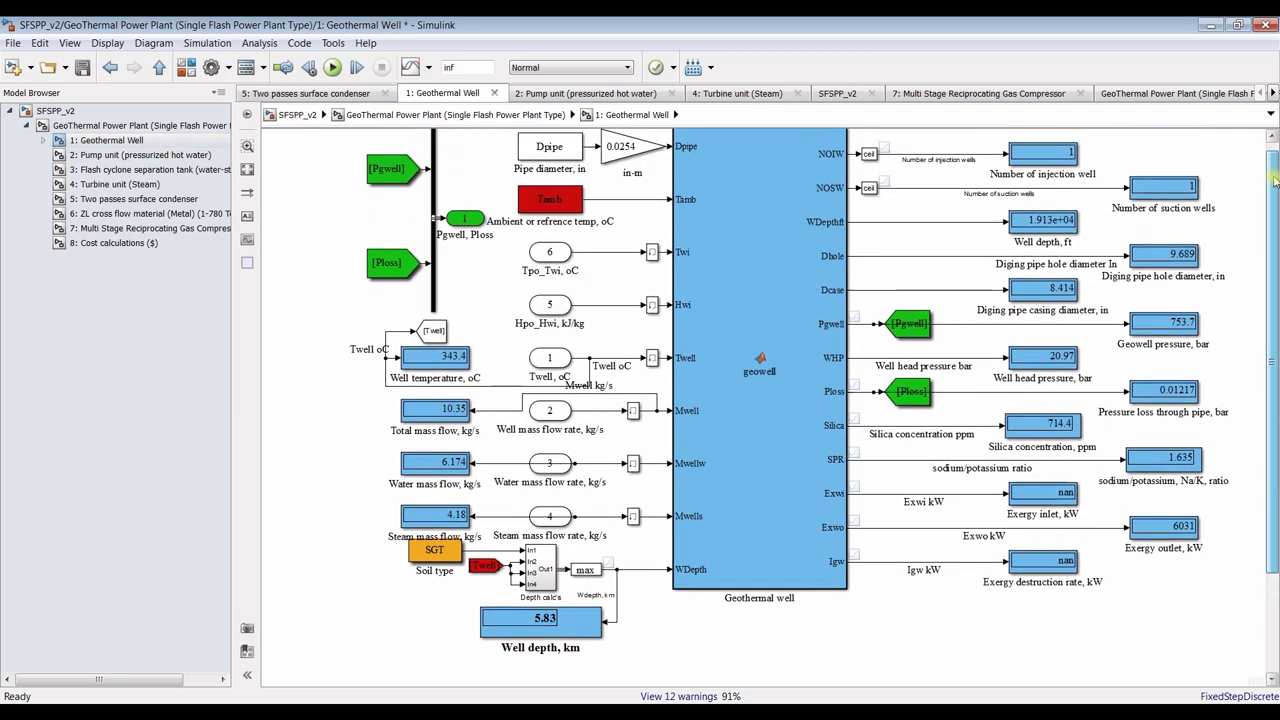
# In the GeoThermal Power Plant diagram, set the simulation stop time to 0 and the flash cyclone separation tank's turbine pressure to 13.5 bar
pyautogui.press('Escape')
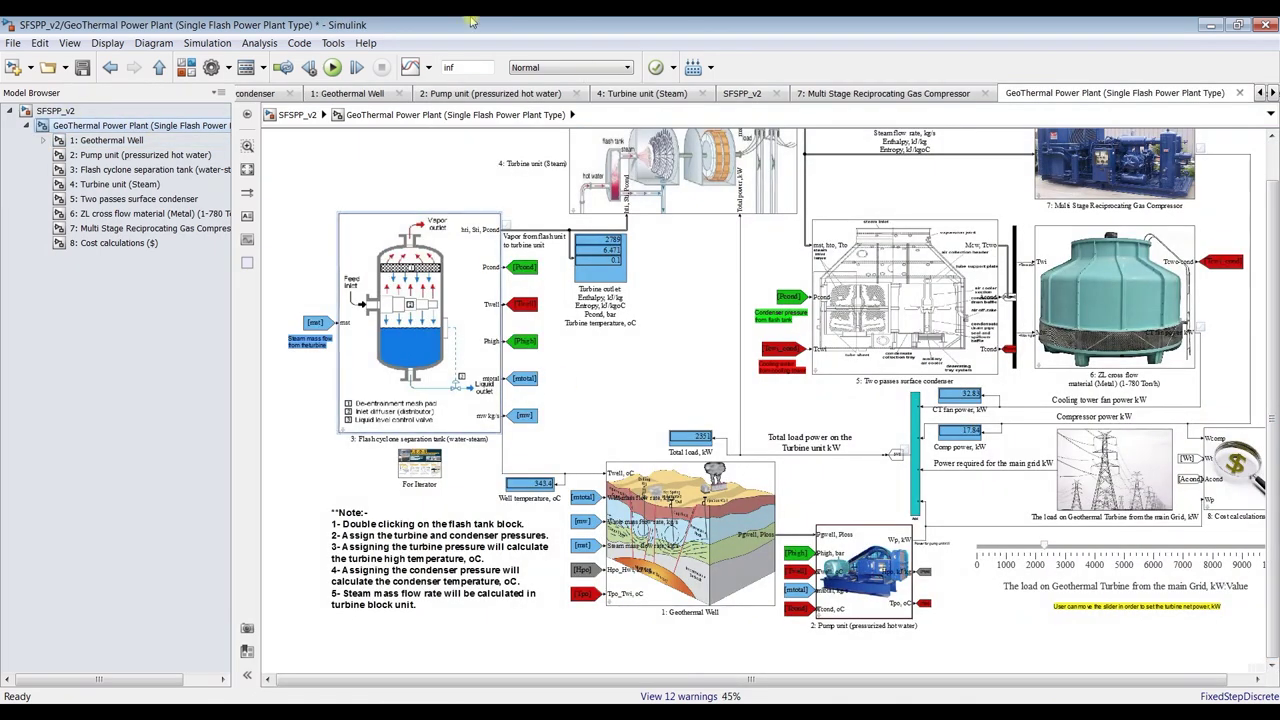
pyautogui.click(481, 62)
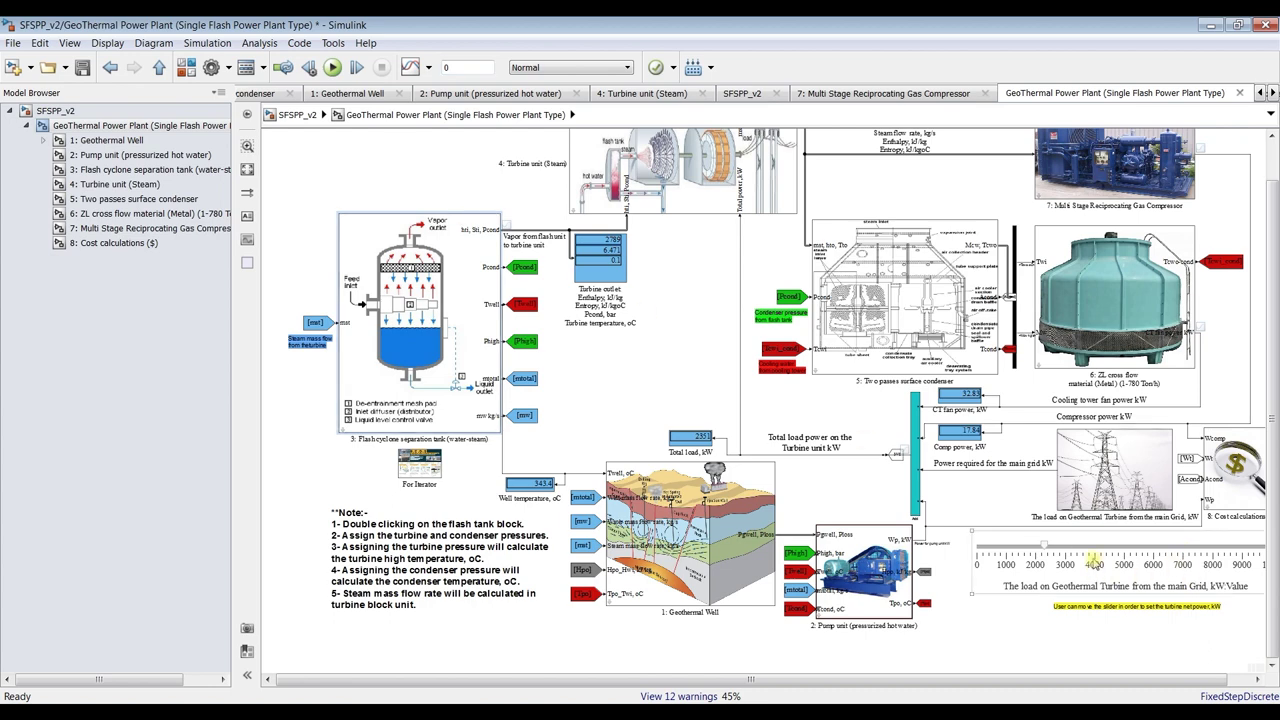
pyautogui.doubleClick(352, 262)
pyautogui.doubleClick(778, 528)
pyautogui.write('13.5')
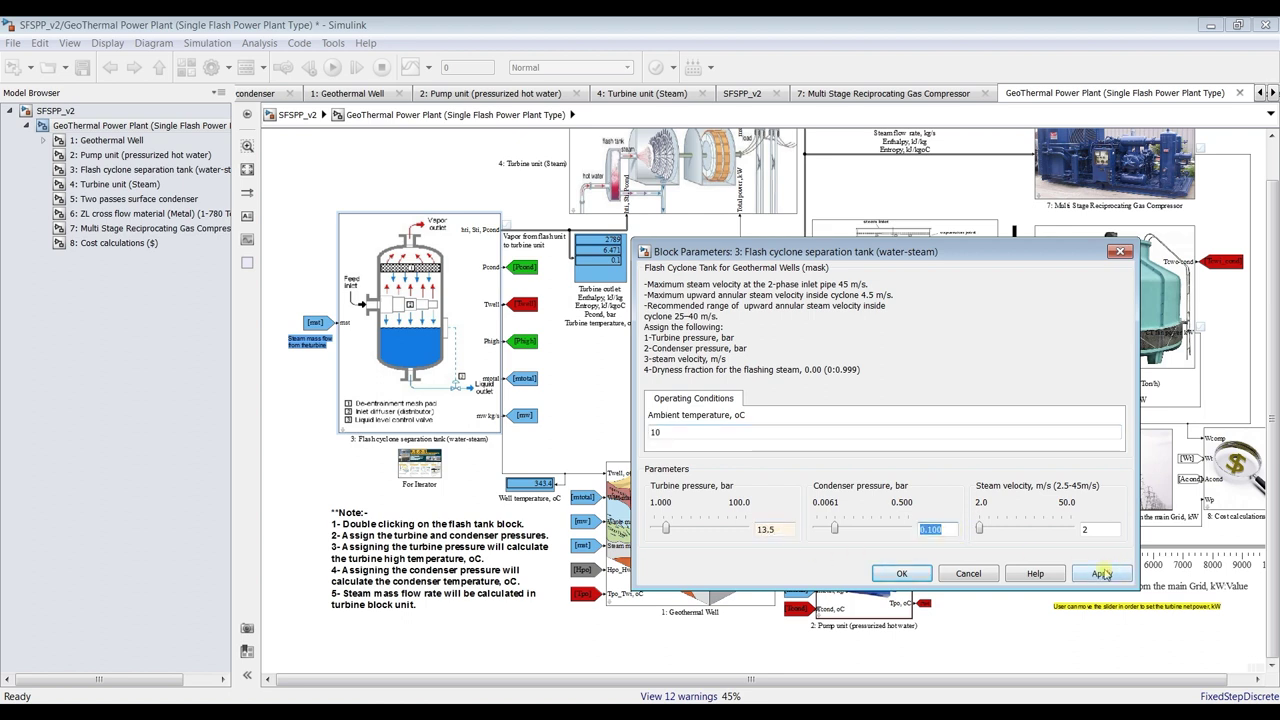
pyautogui.click(1103, 573)
pyautogui.click(901, 573)
# Run the simulation with the changed turbine pressure and save the model
pyautogui.click(333, 67)
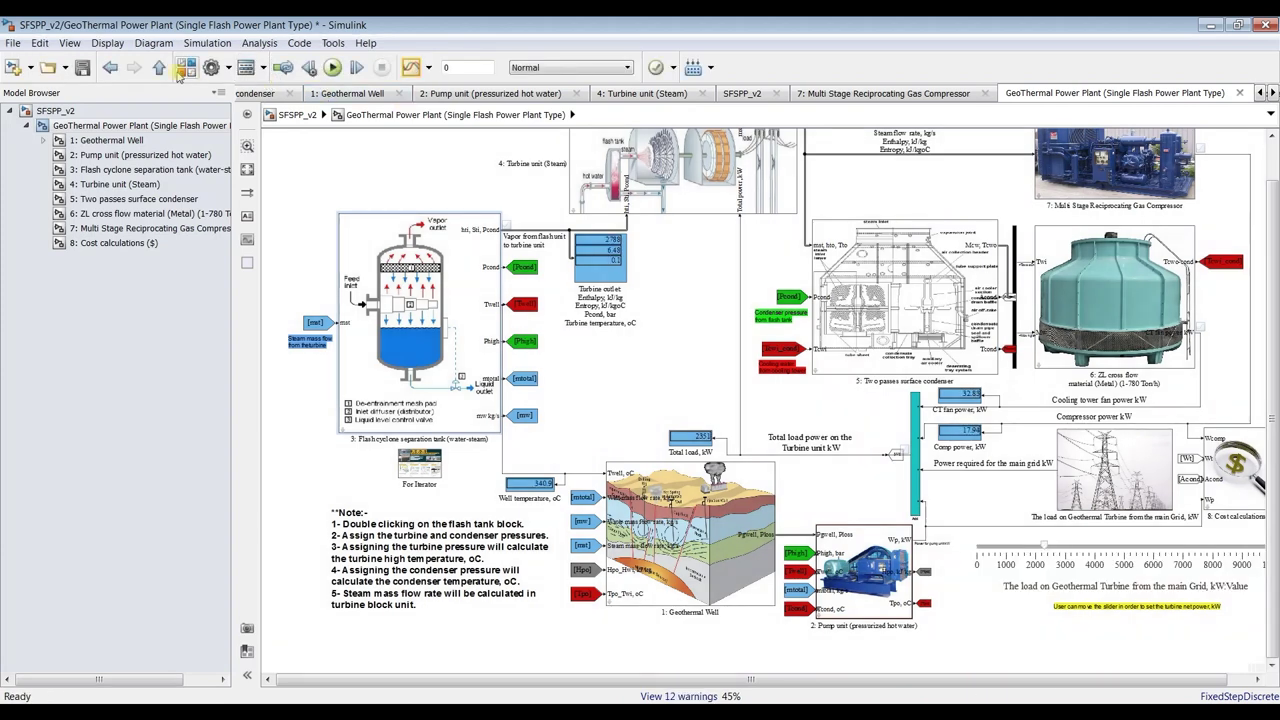
pyautogui.click(84, 68)
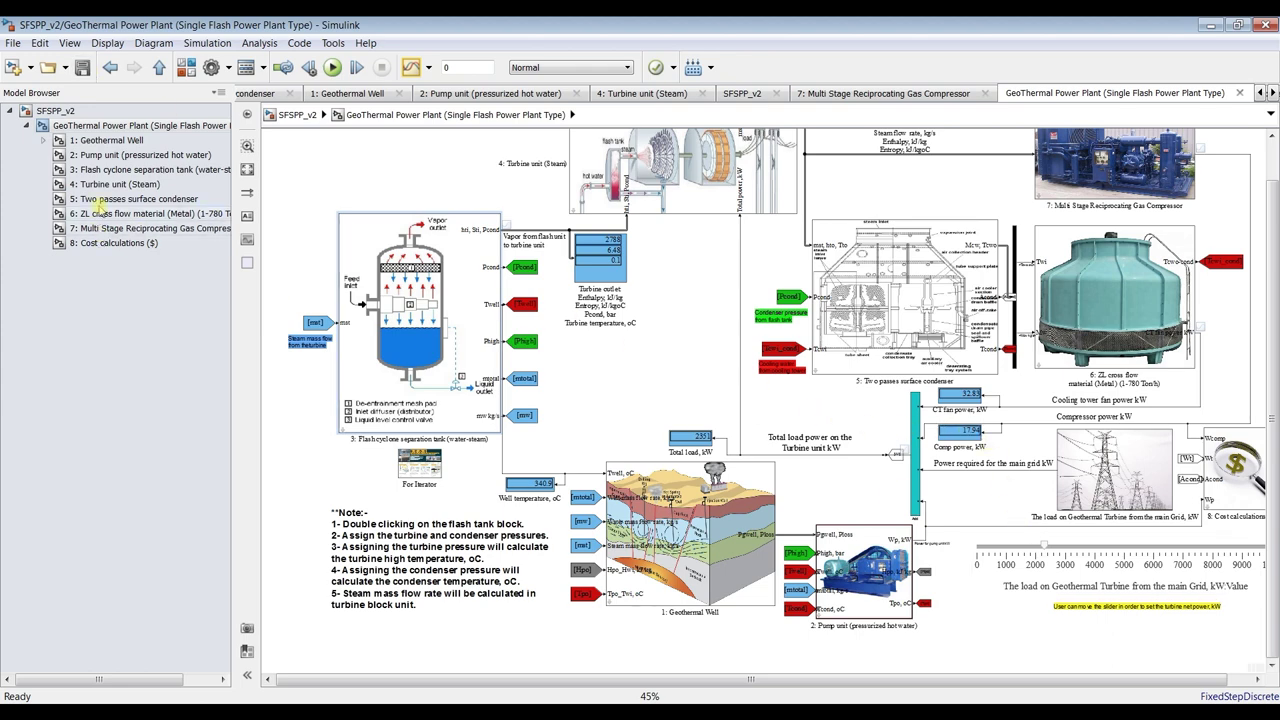
# Examine the Geothermal Well's well depth and its total, water and steam mass flow results
pyautogui.click(100, 140)
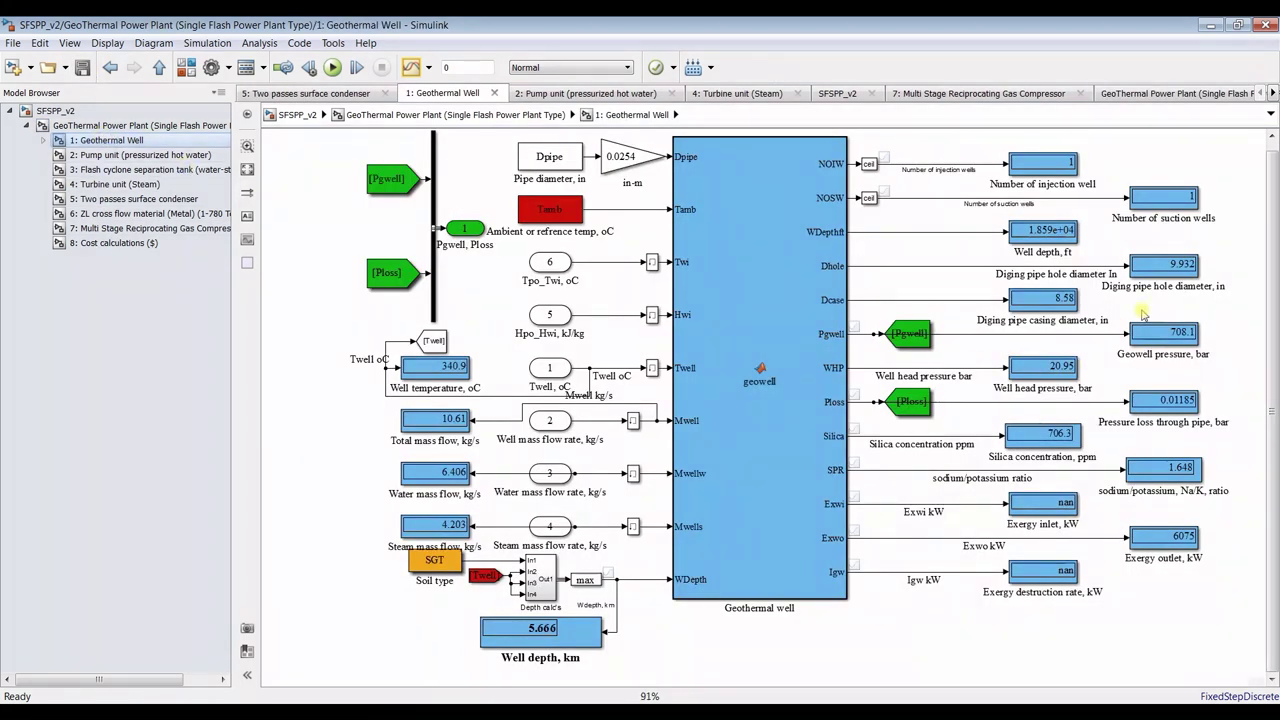
pyautogui.scroll(2, 975, 172)
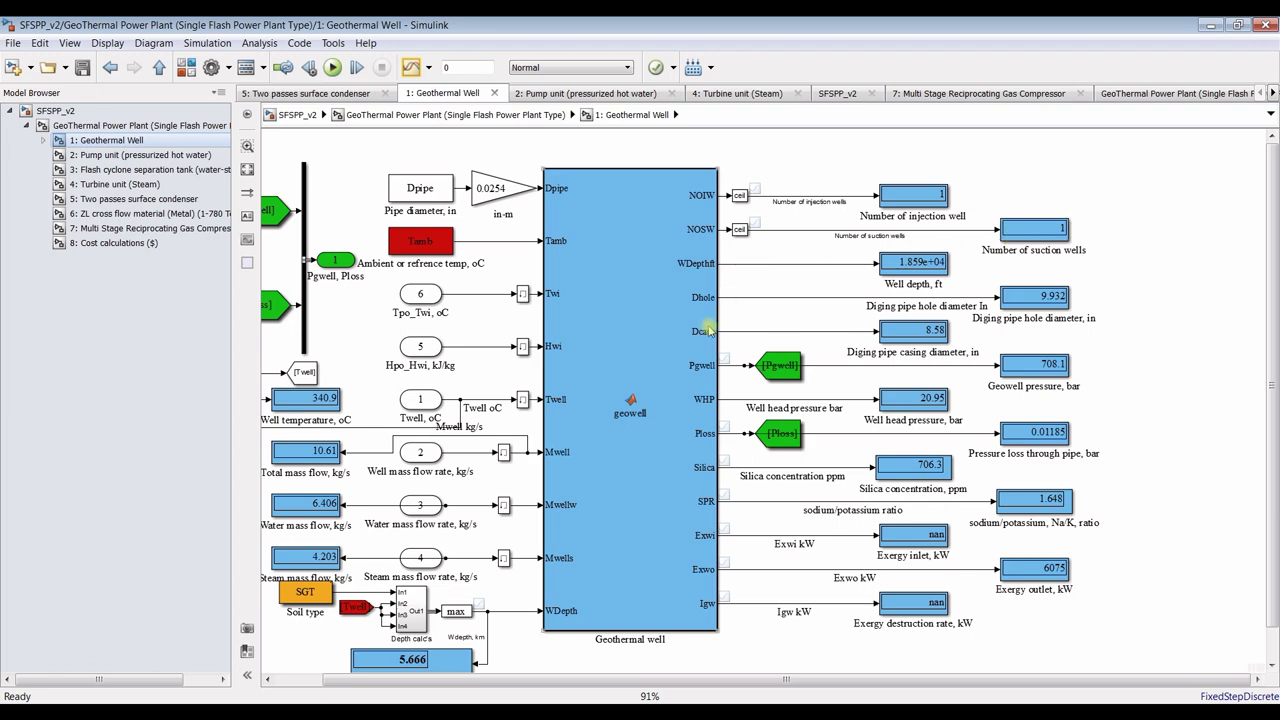
pyautogui.scroll(-2, 990, 453)
pyautogui.scroll(5, 789, 634)
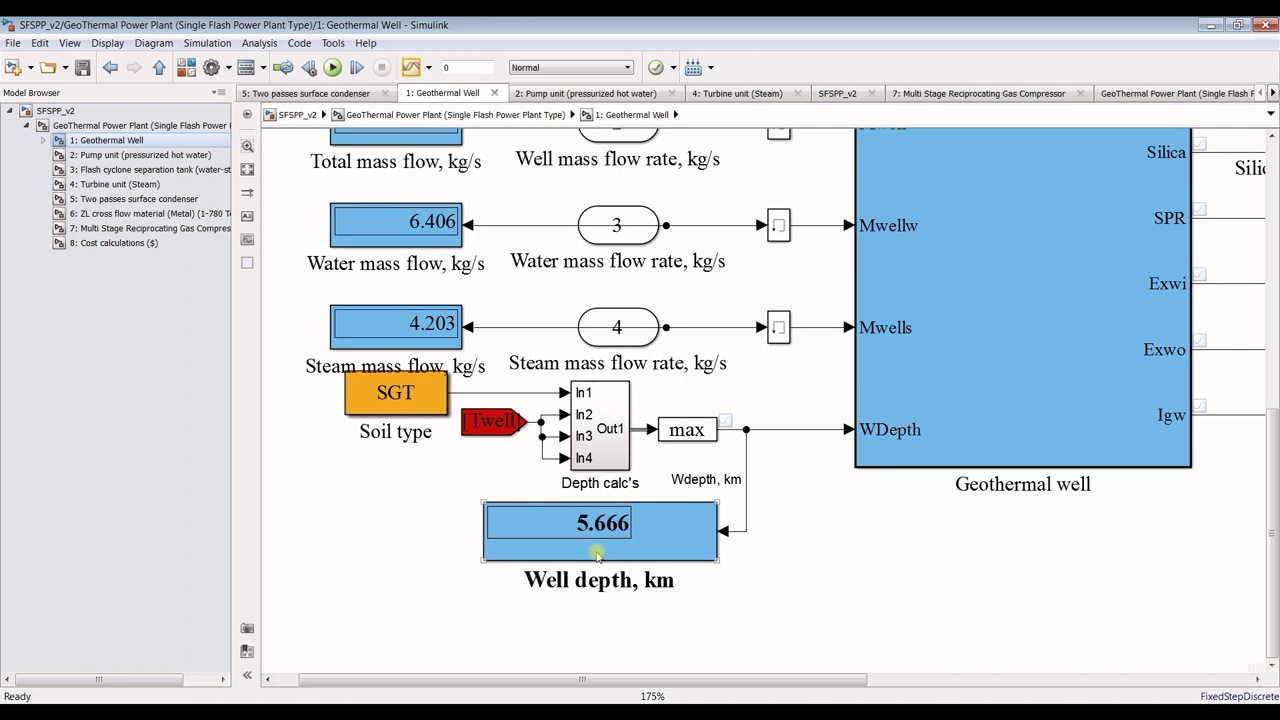
pyautogui.scroll(-1, 595, 533)
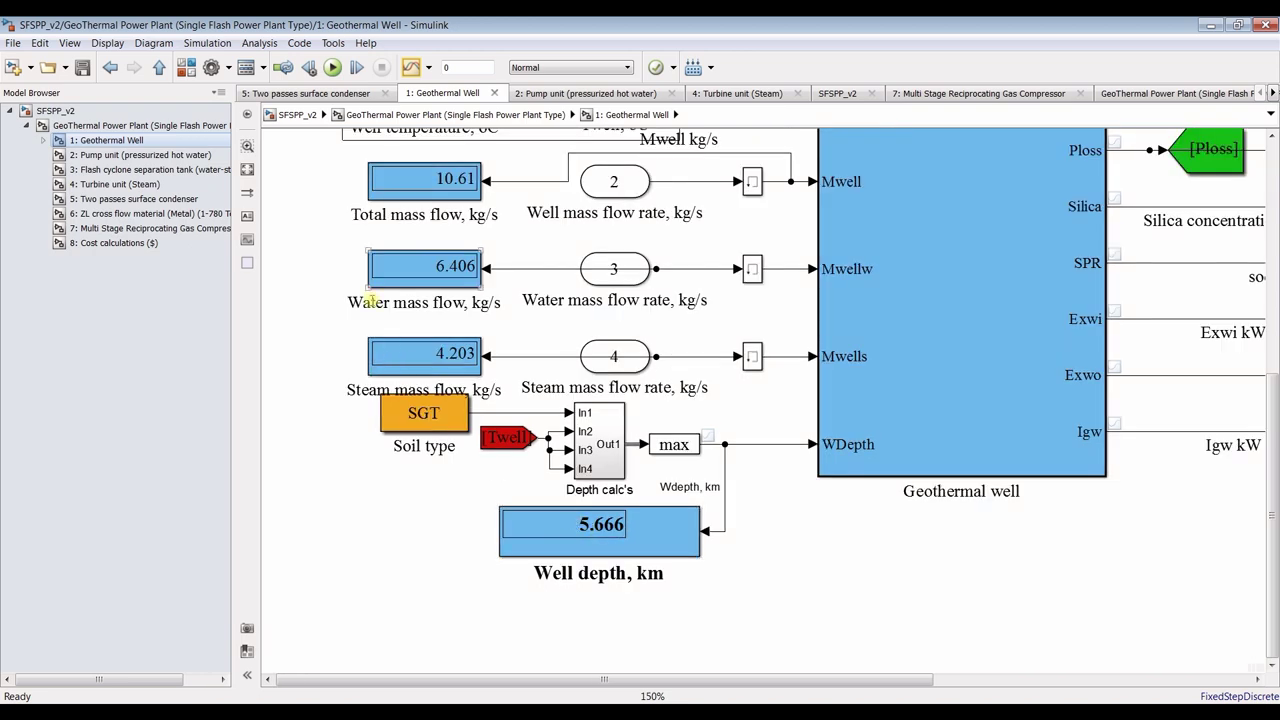
pyautogui.scroll(1, 437, 370)
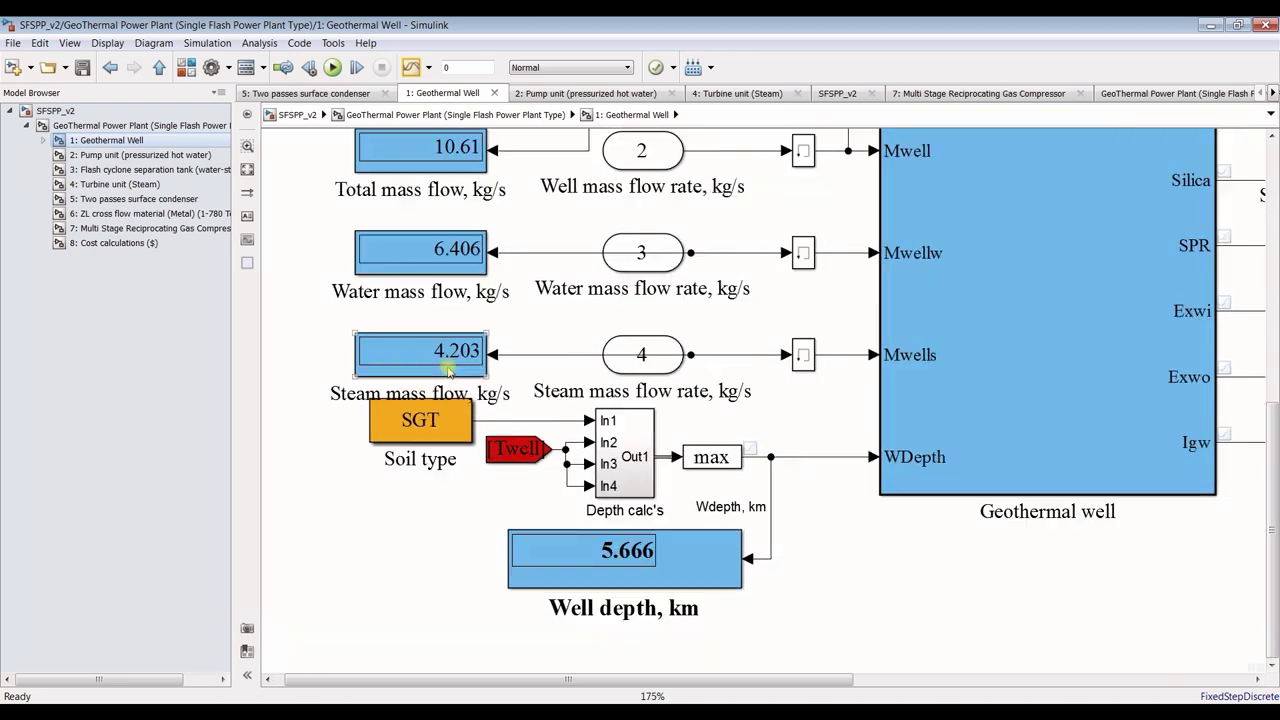
pyautogui.scroll(-1, 450, 367)
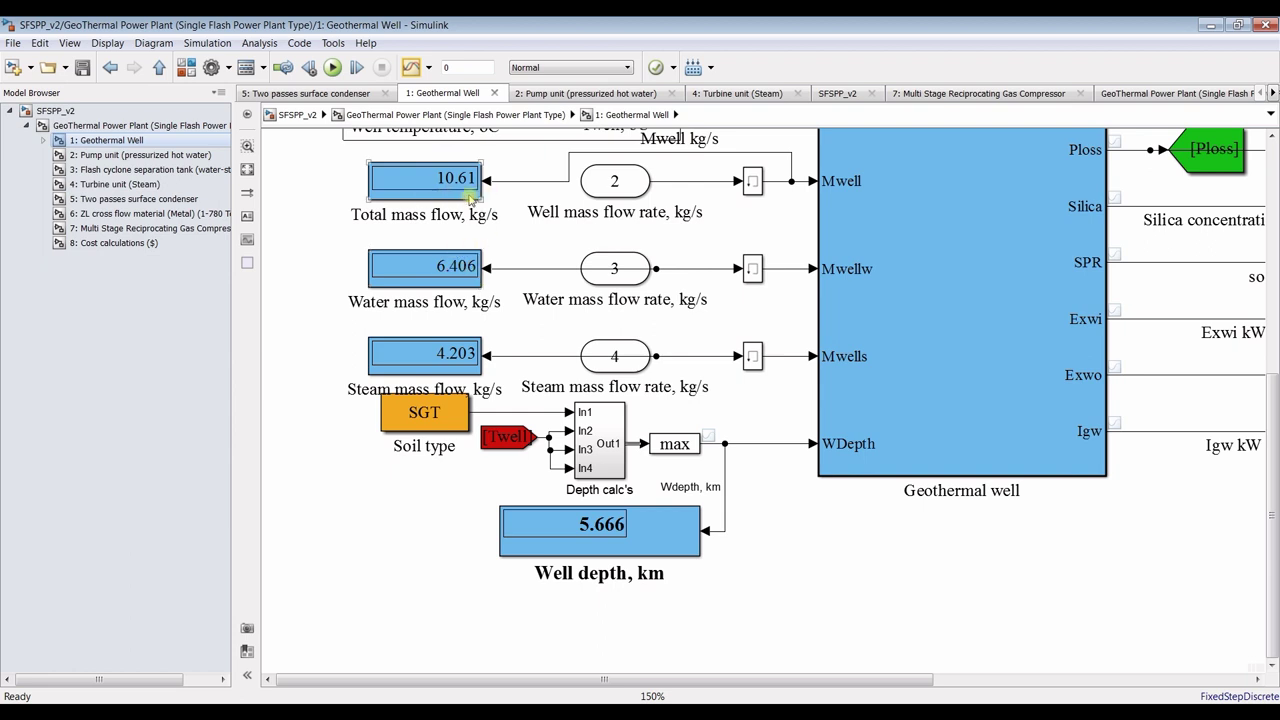
# Check the input signals and displayed results of the pressurized hot water pump unit
pyautogui.click(117, 157)
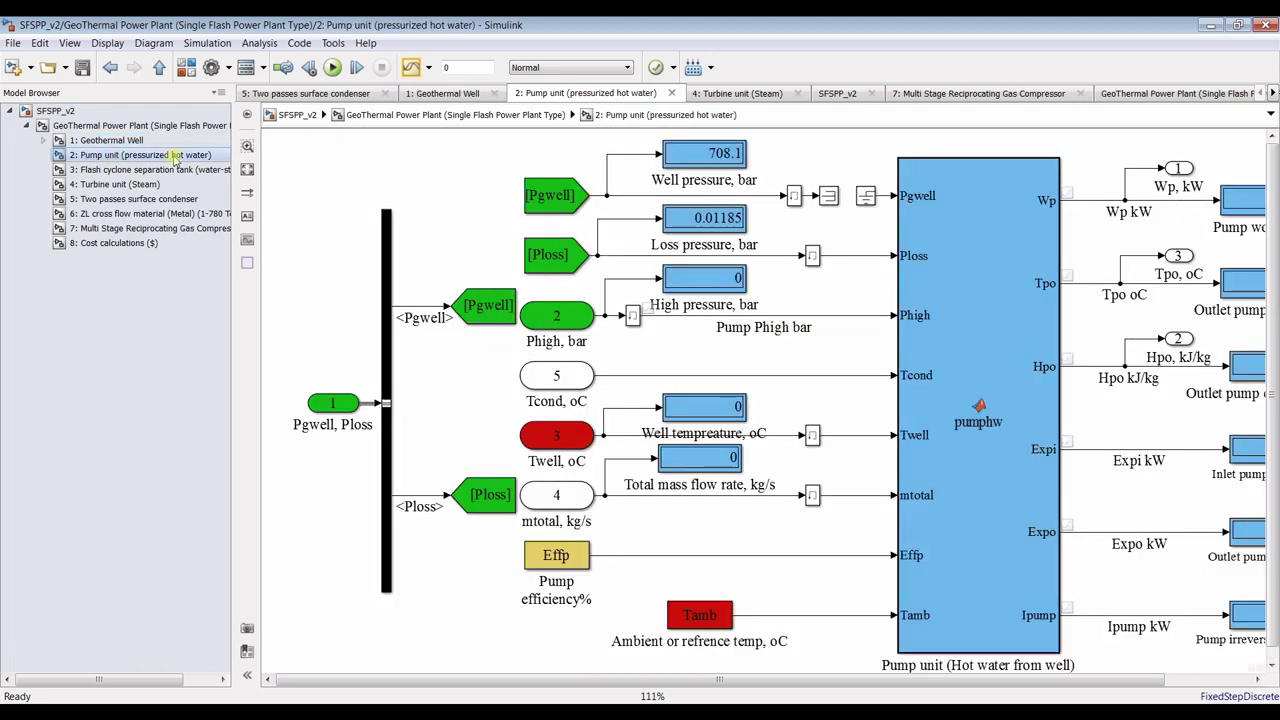
pyautogui.scroll(-2, 442, 208)
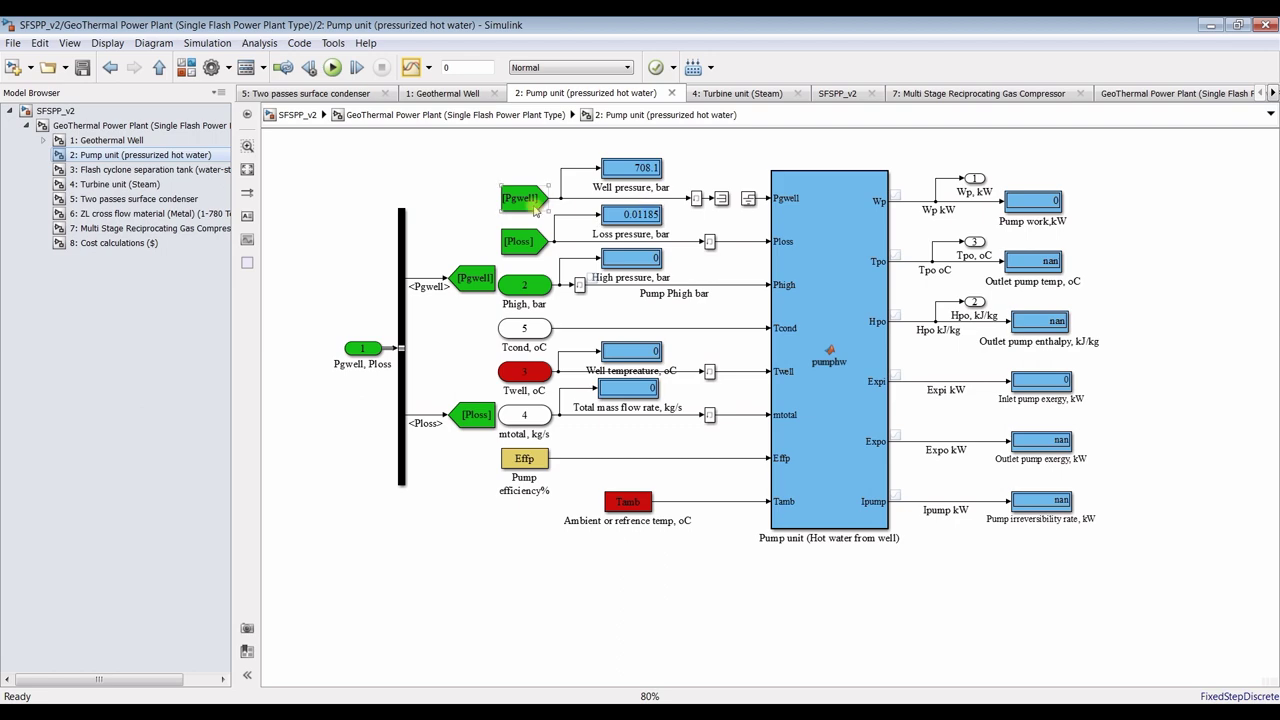
pyautogui.scroll(2, 530, 205)
pyautogui.scroll(1, 478, 210)
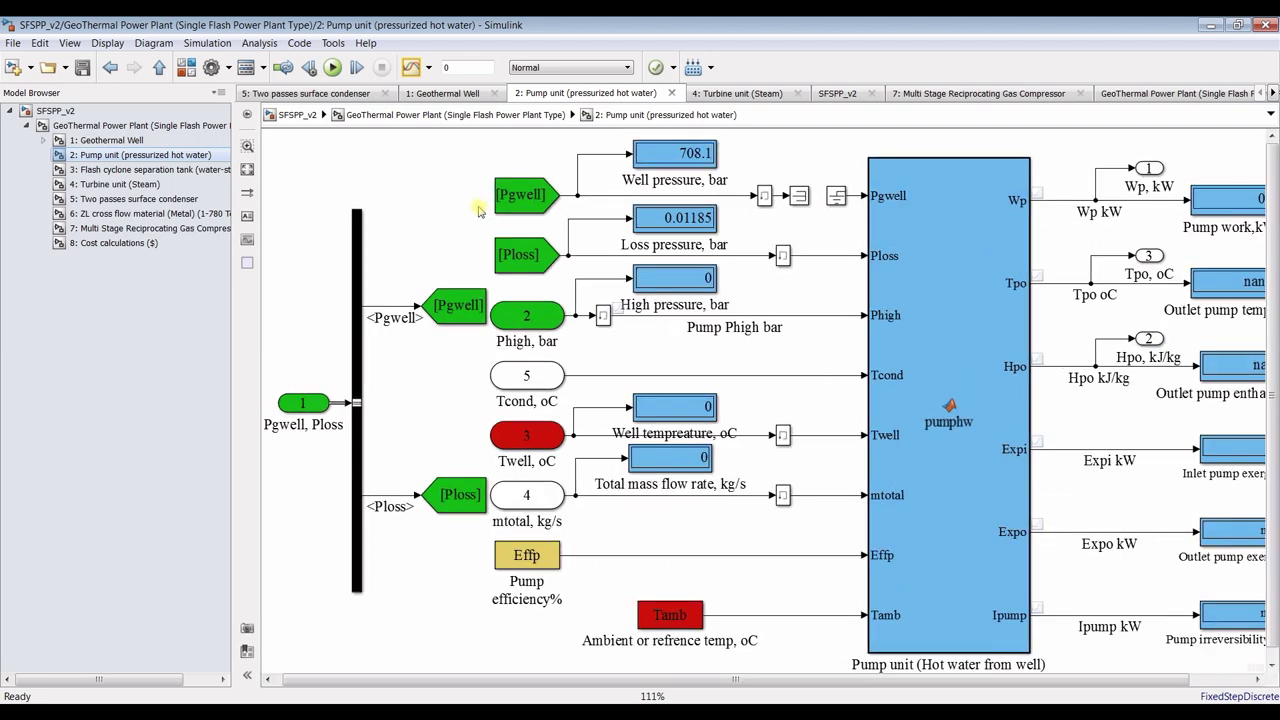
# Align the Phigh, Twell, mtotal and Tcond tags clear of the pump unit's input ports in the plant diagram and save the model
pyautogui.click(140, 126)
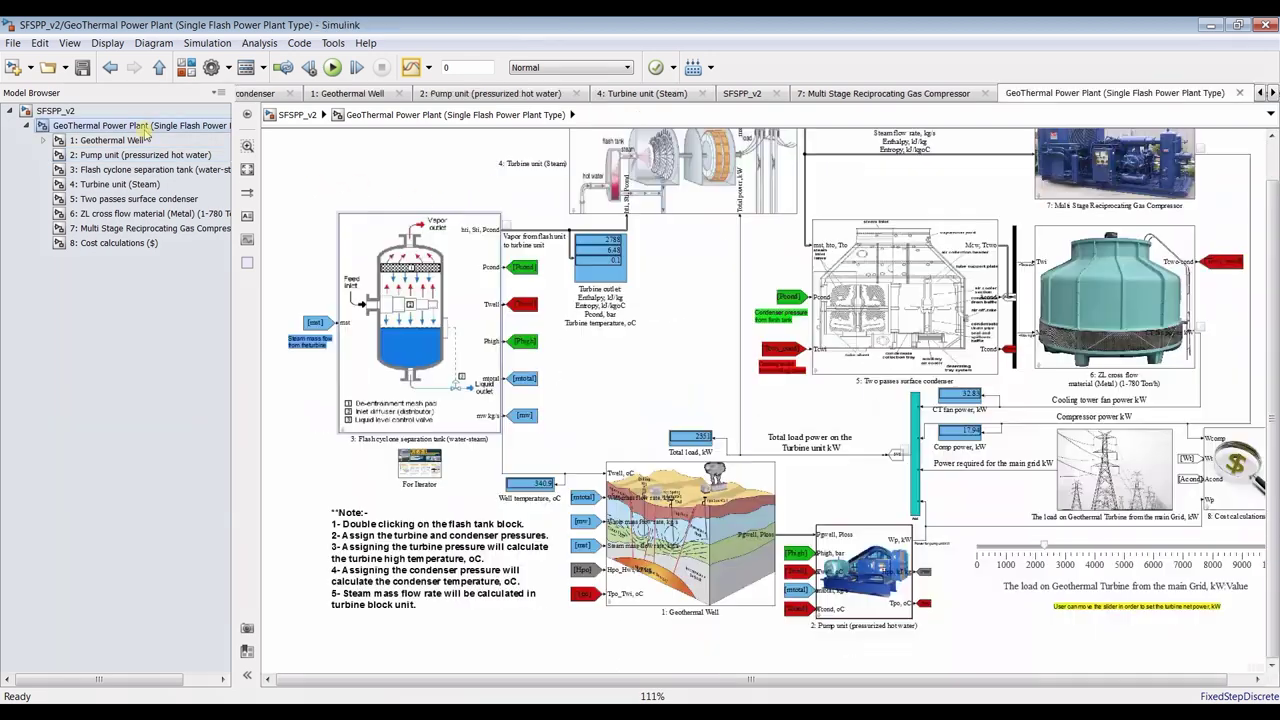
pyautogui.scroll(9, 836, 640)
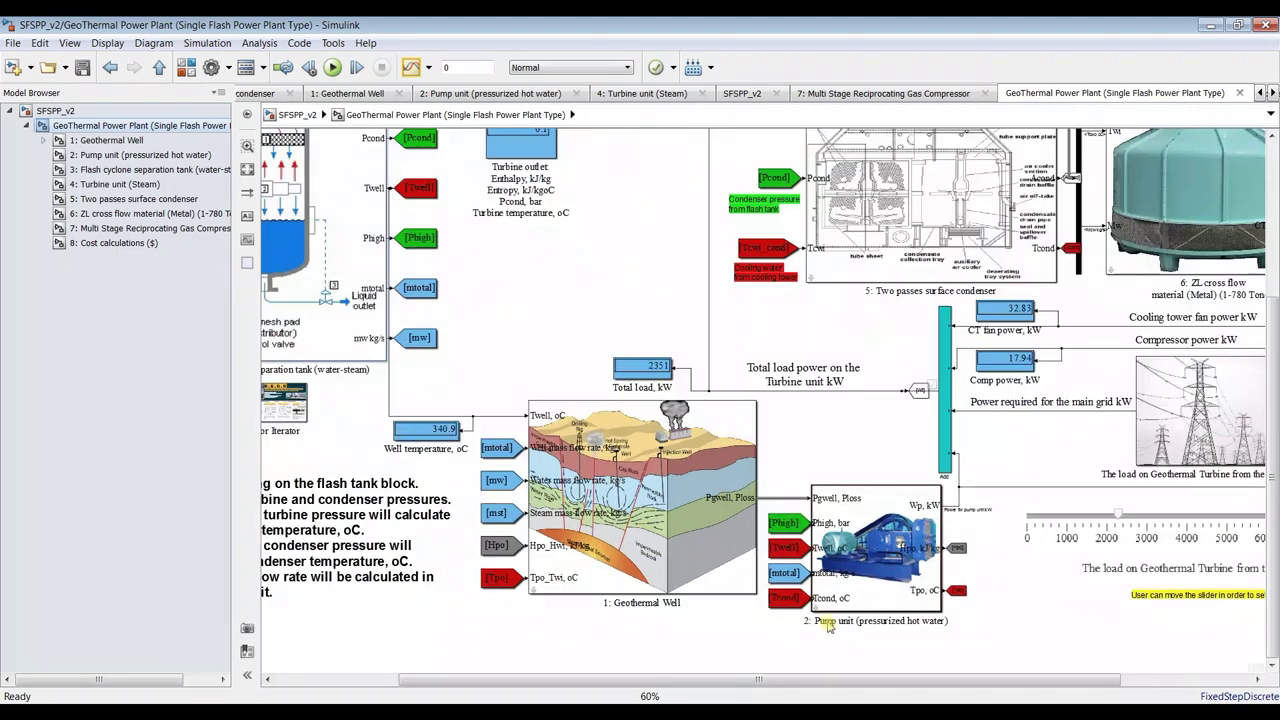
pyautogui.moveTo(773, 518); pyautogui.dragTo(763, 515)
pyautogui.moveTo(753, 570); pyautogui.dragTo(742, 570)
pyautogui.click(756, 618)
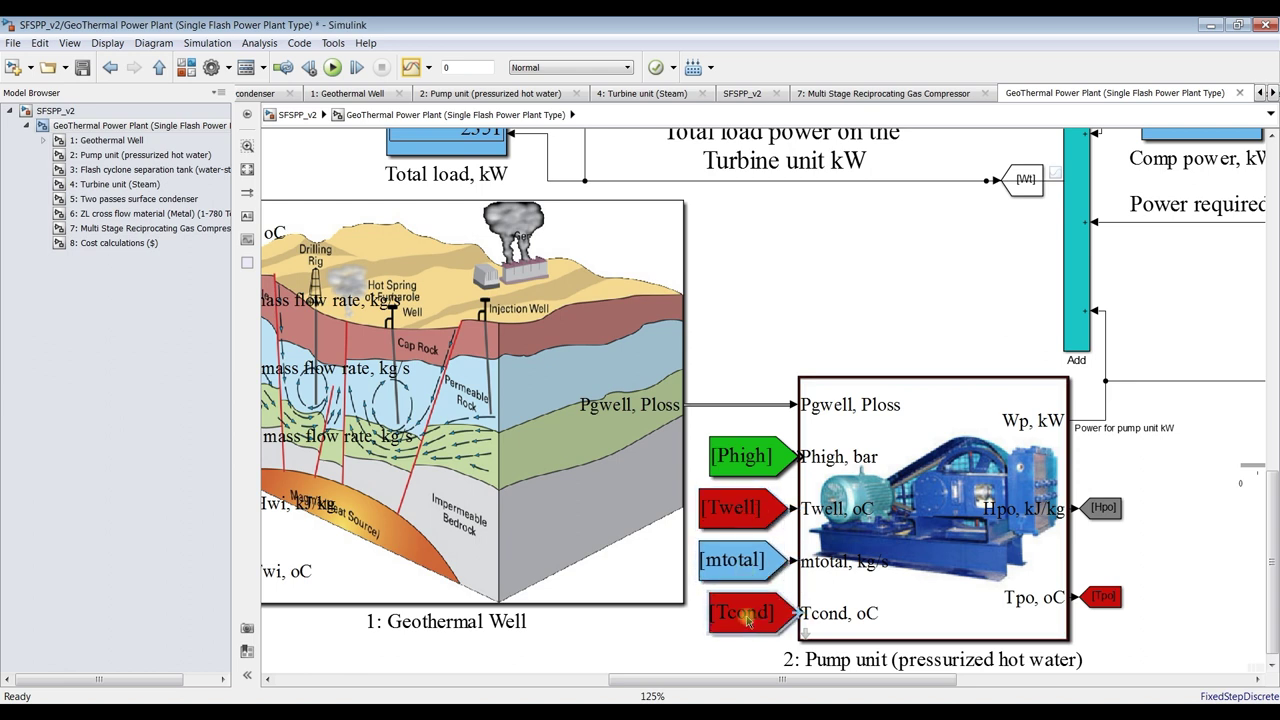
pyautogui.moveTo(747, 620); pyautogui.dragTo(736, 620)
pyautogui.click(744, 463)
pyautogui.moveTo(744, 463); pyautogui.dragTo(733, 463)
pyautogui.click(737, 507)
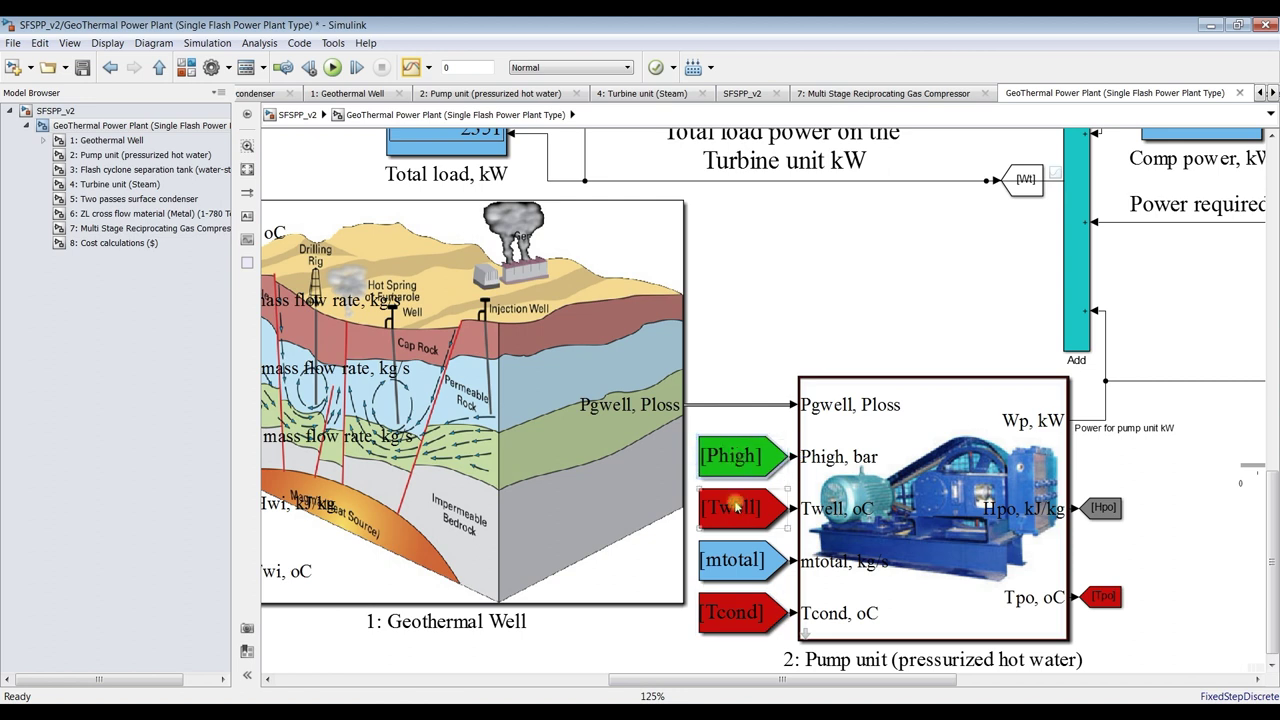
pyautogui.click(83, 67)
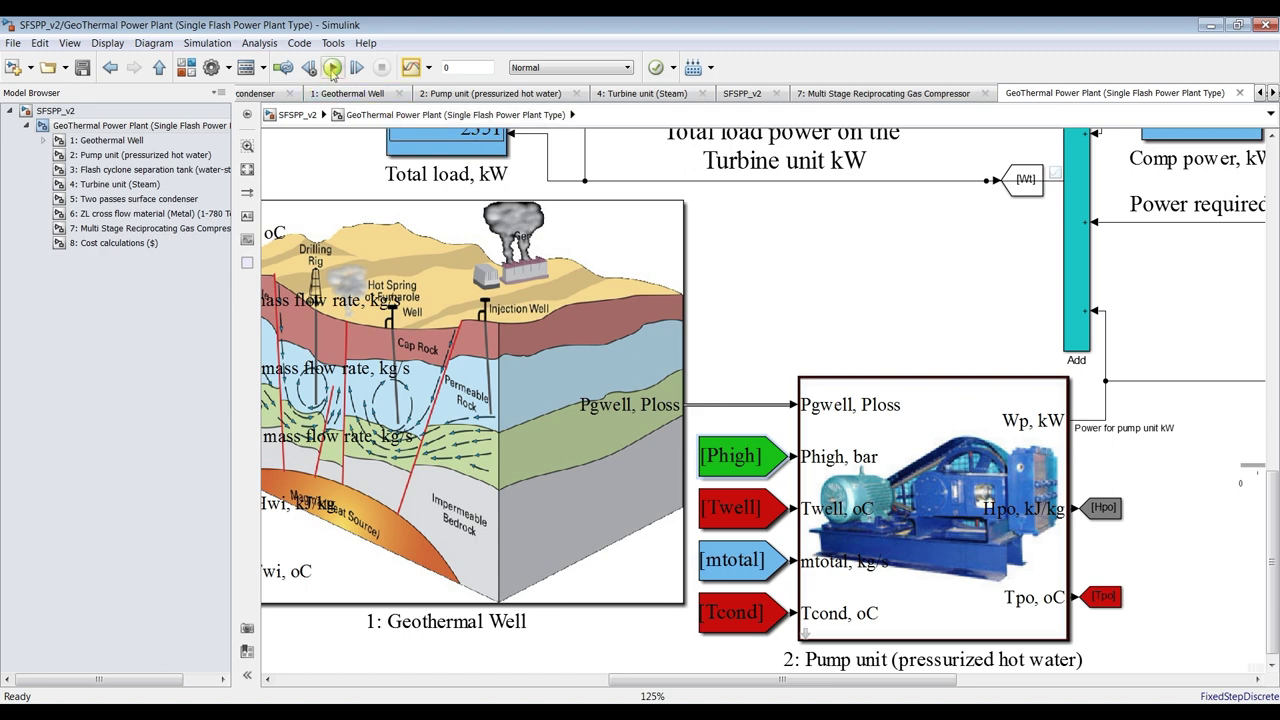
# Rerun the simulation and review the Geothermal Well's mass flow, pressure and exergy results
pyautogui.click(333, 68)
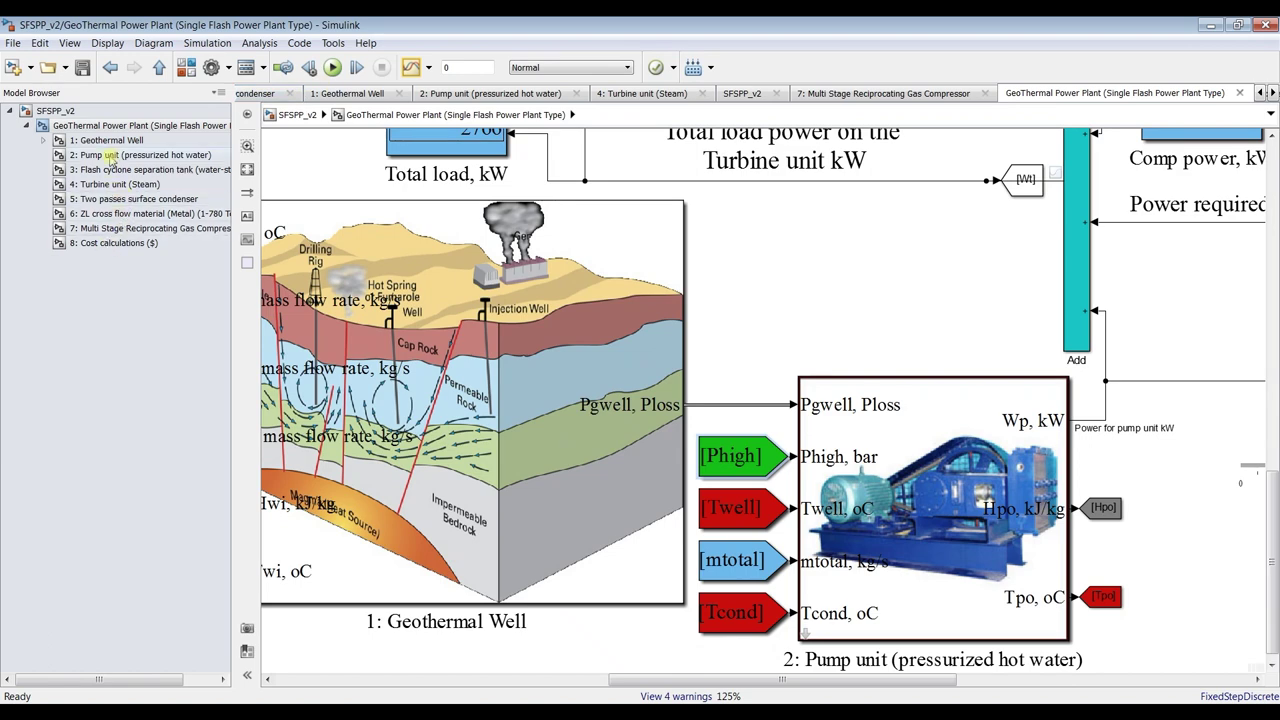
pyautogui.click(106, 140)
pyautogui.scroll(-3, 429, 336)
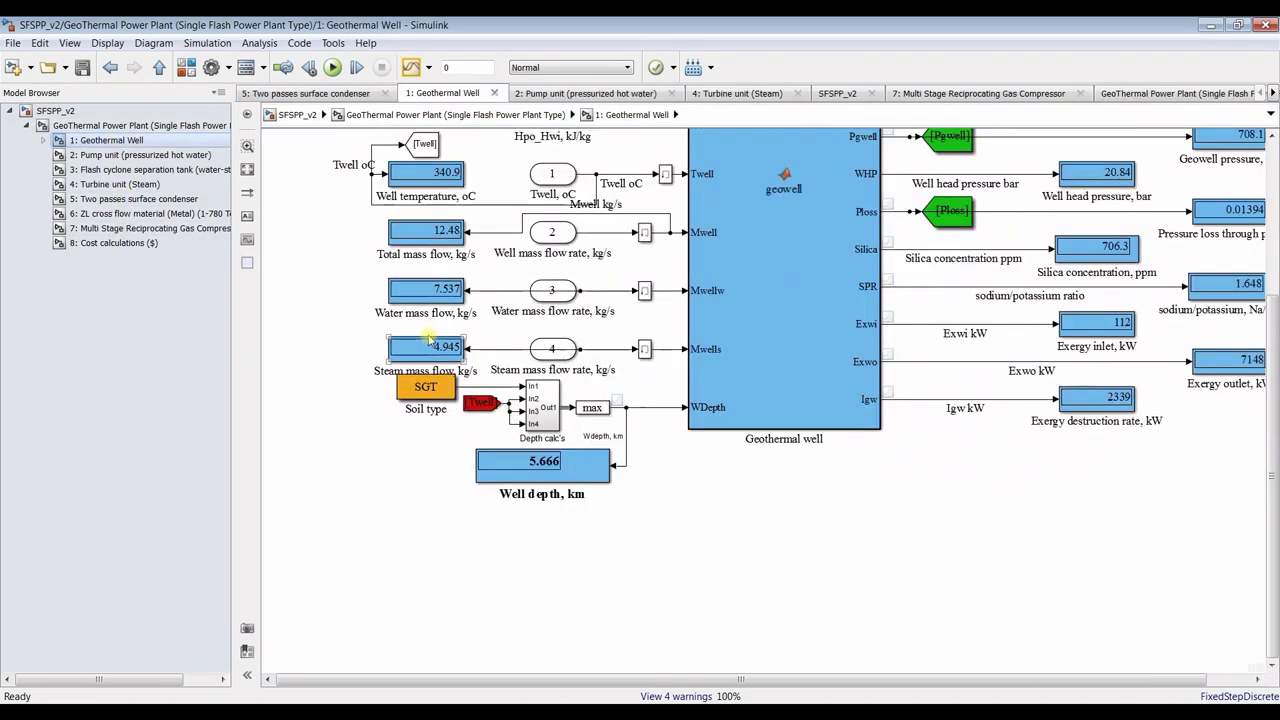
pyautogui.scroll(4, 1266, 330)
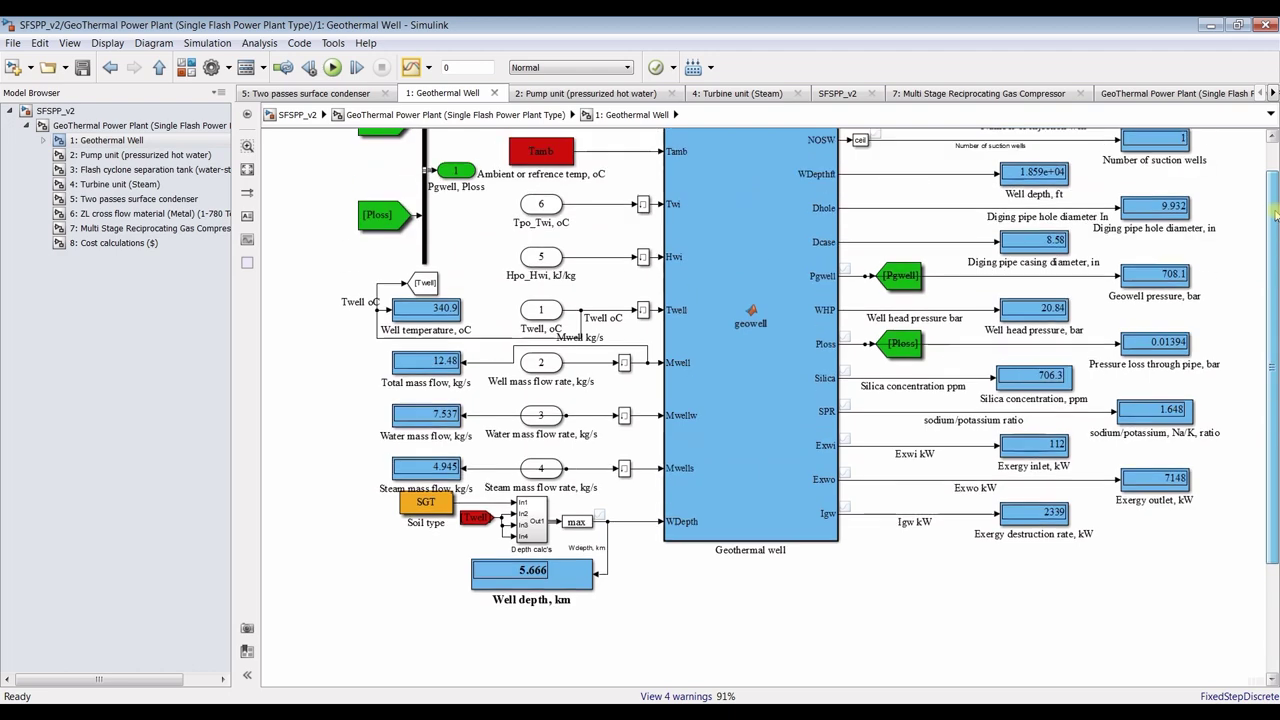
# Examine the pump unit's pump work, outlet temperature, outlet enthalpy, exergy and irreversibility results
pyautogui.click(108, 155)
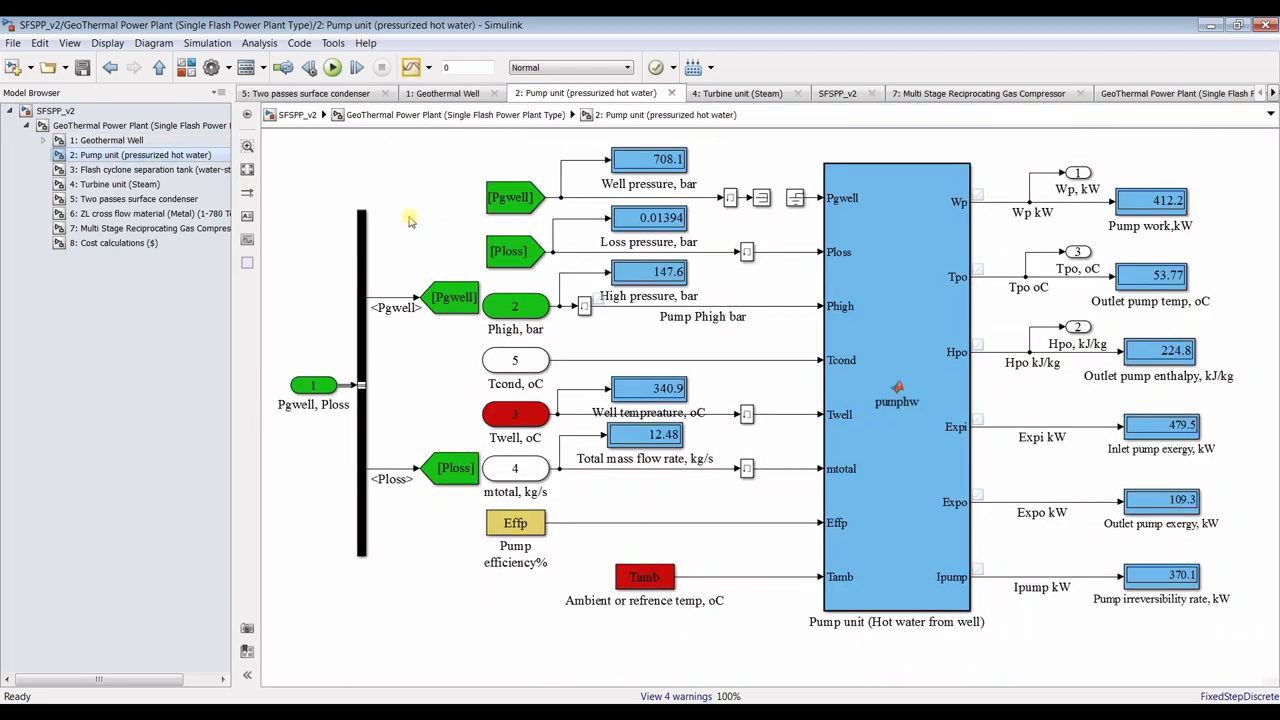
pyautogui.scroll(2, 1189, 292)
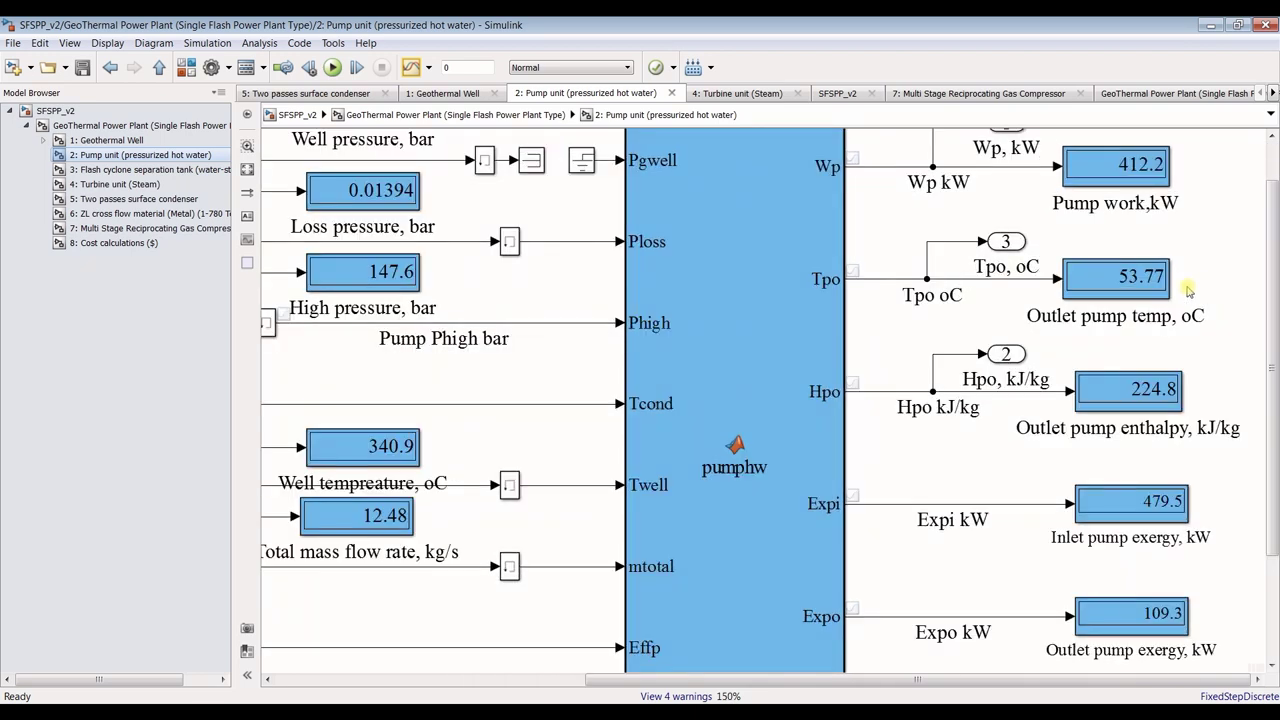
pyautogui.click(1140, 278)
pyautogui.scroll(-1, 910, 360)
pyautogui.moveTo(1272, 437); pyautogui.dragTo(1274, 505)
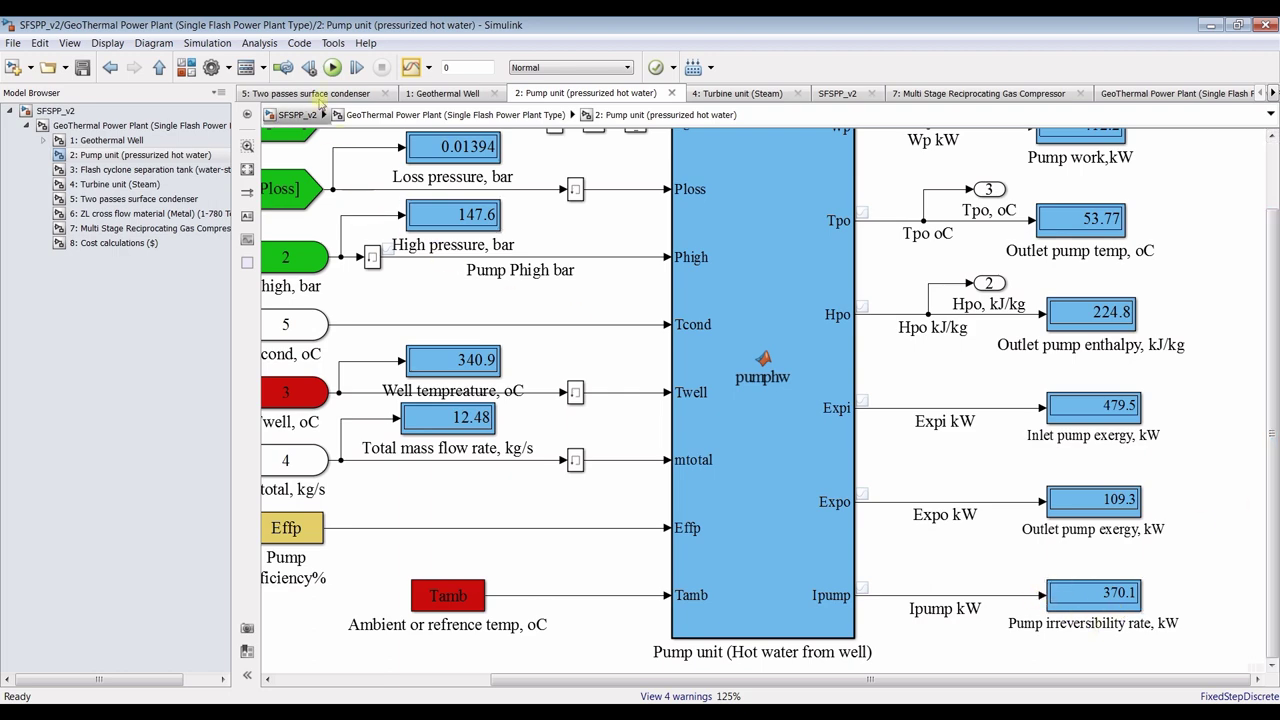
# Check the simulated results of the flash cyclone separation tank and the steam turbine unit
pyautogui.click(110, 170)
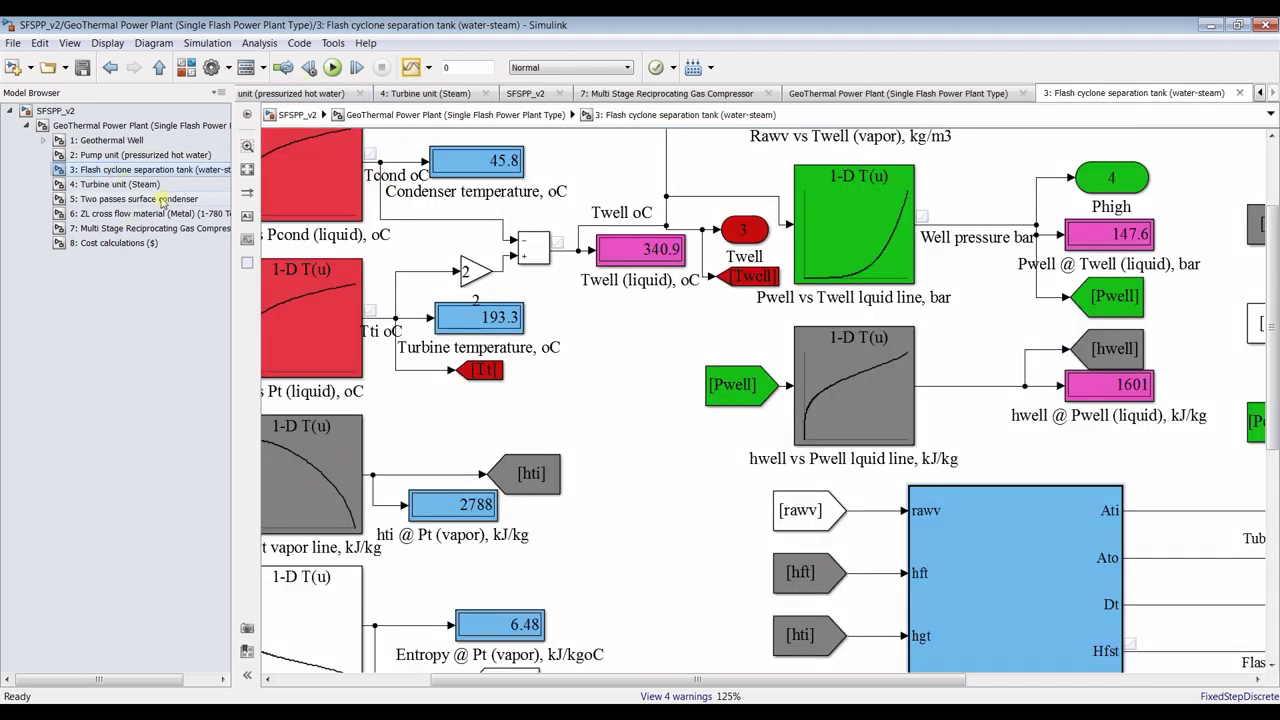
pyautogui.scroll(-2, 380, 234)
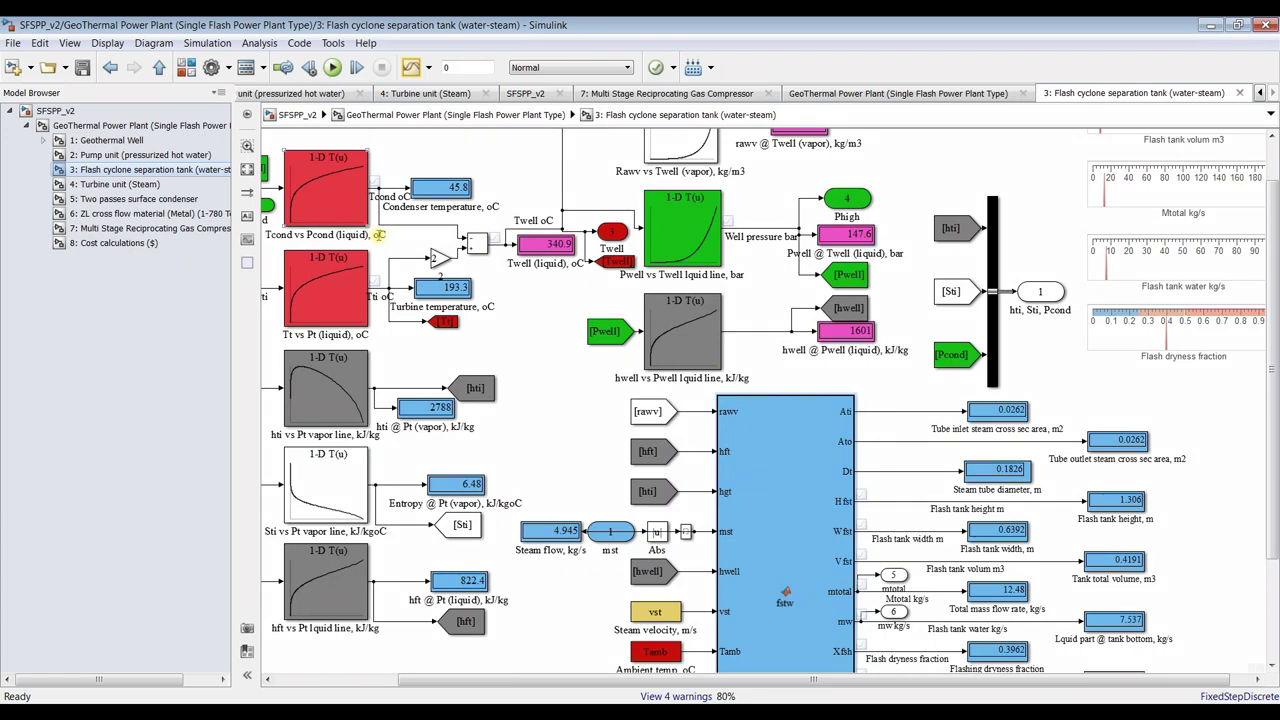
pyautogui.click(110, 184)
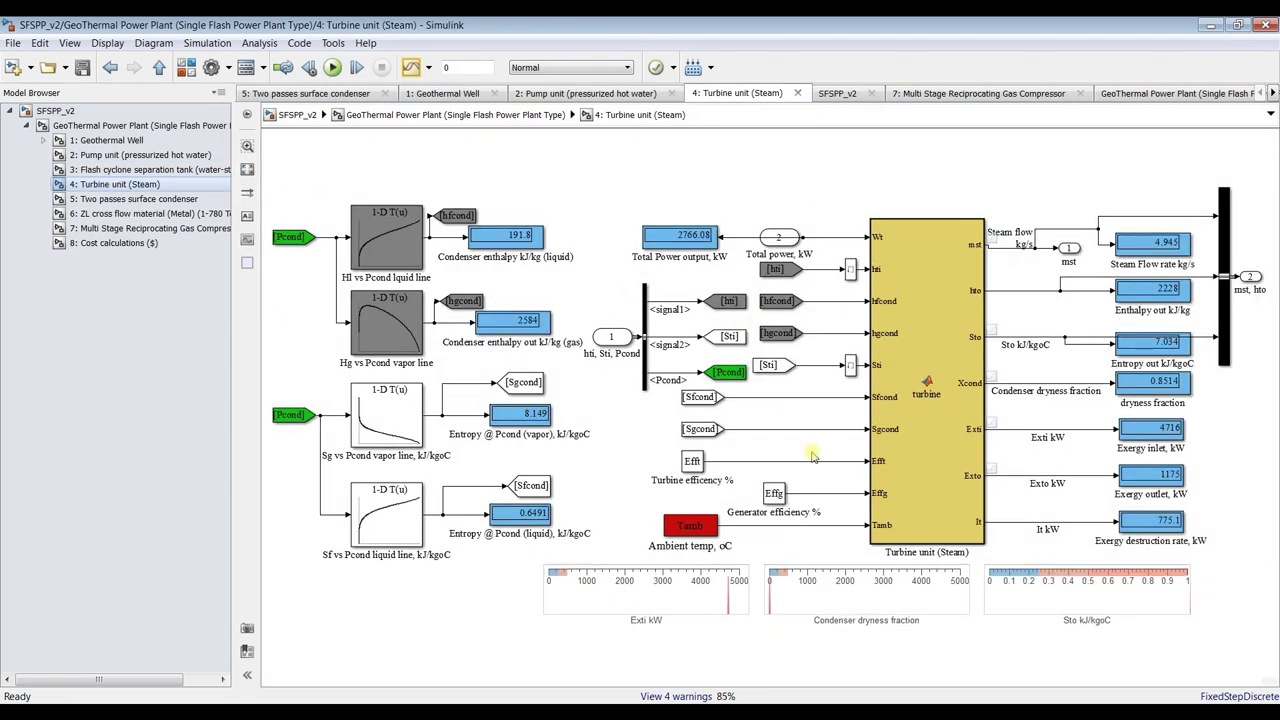
# Inspect the steam flow rate and total power output results of the steam turbine unit
pyautogui.scroll(1, 813, 457)
pyautogui.scroll(-1, 774, 433)
pyautogui.scroll(-1, 576, 392)
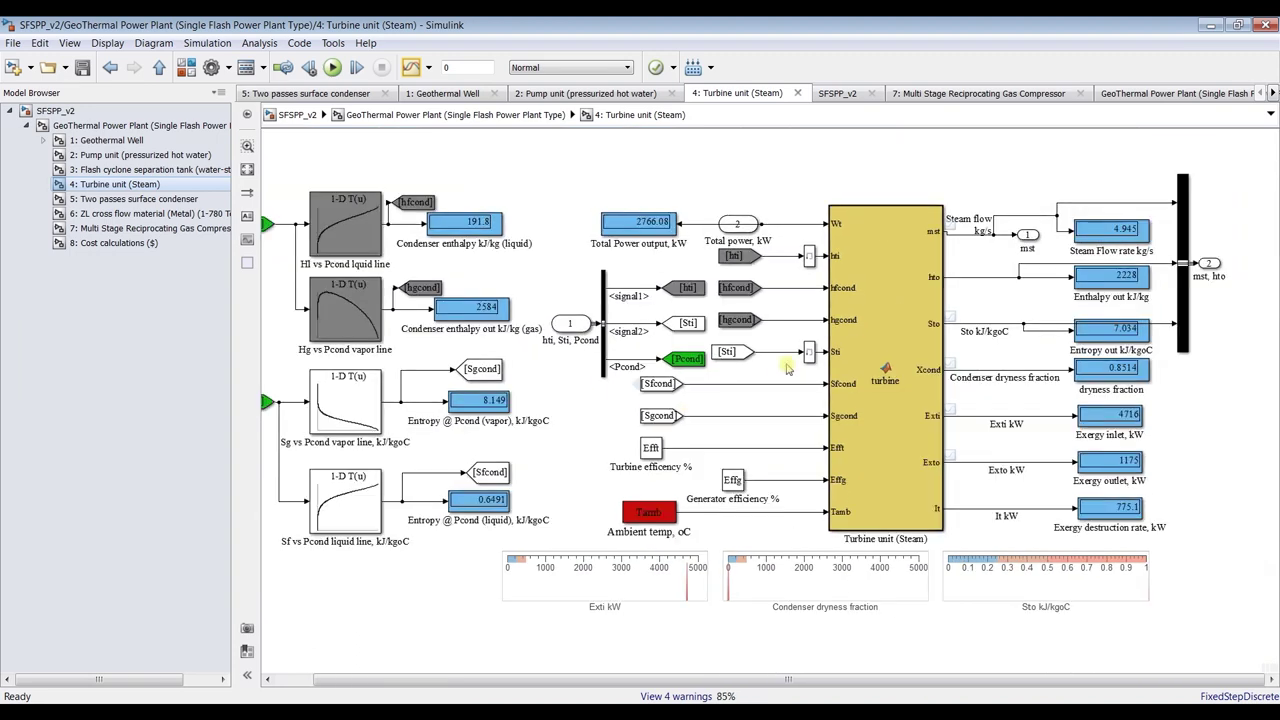
pyautogui.scroll(2, 756, 370)
pyautogui.scroll(-1, 733, 280)
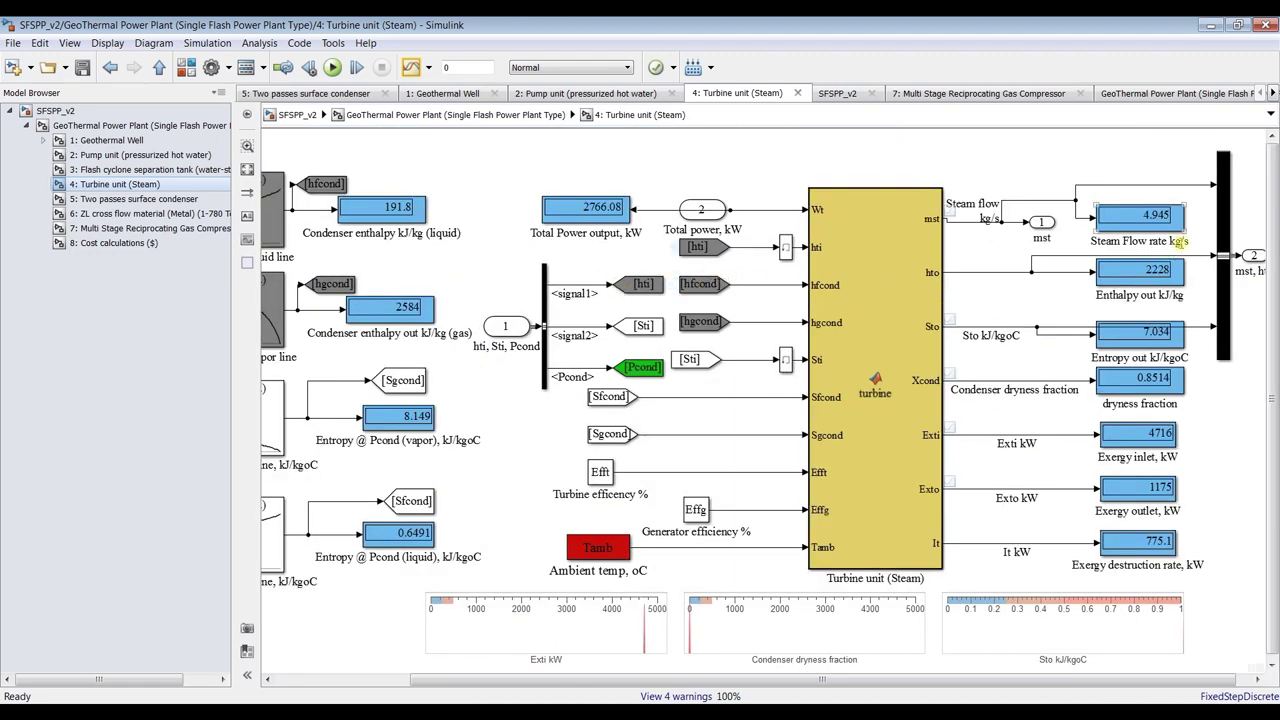
# Shift the mst outport and its branch point level with the turbine block's mst output
pyautogui.scroll(3, 1166, 250)
pyautogui.moveTo(1000, 212); pyautogui.dragTo(910, 246)
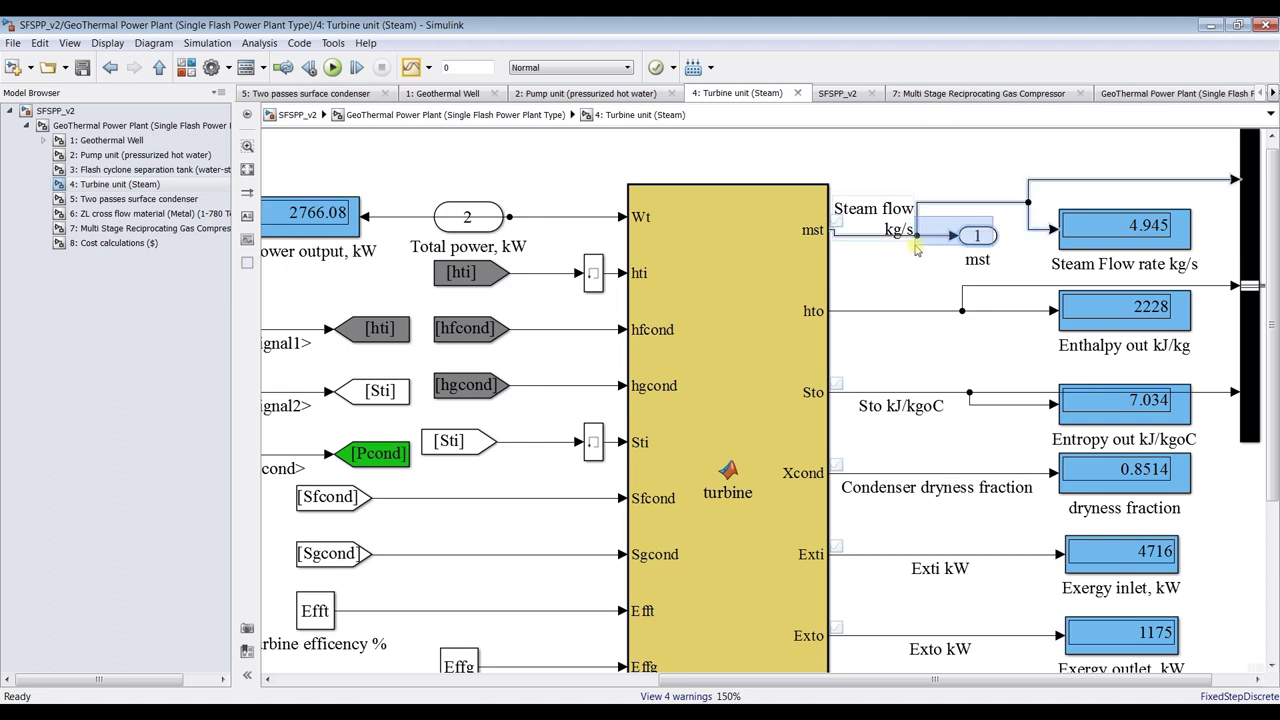
pyautogui.click(940, 293)
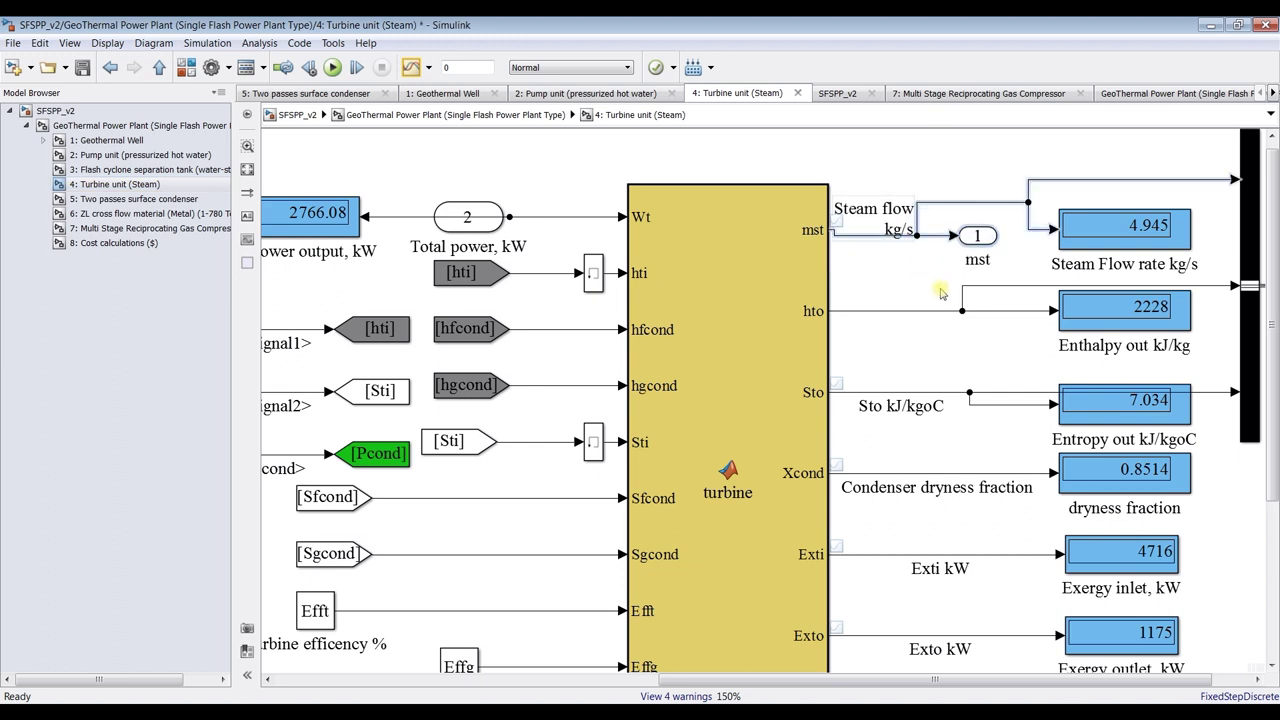
pyautogui.hotkey('ctrl', 'z')
pyautogui.click(858, 238)
pyautogui.scroll(3, 871, 236)
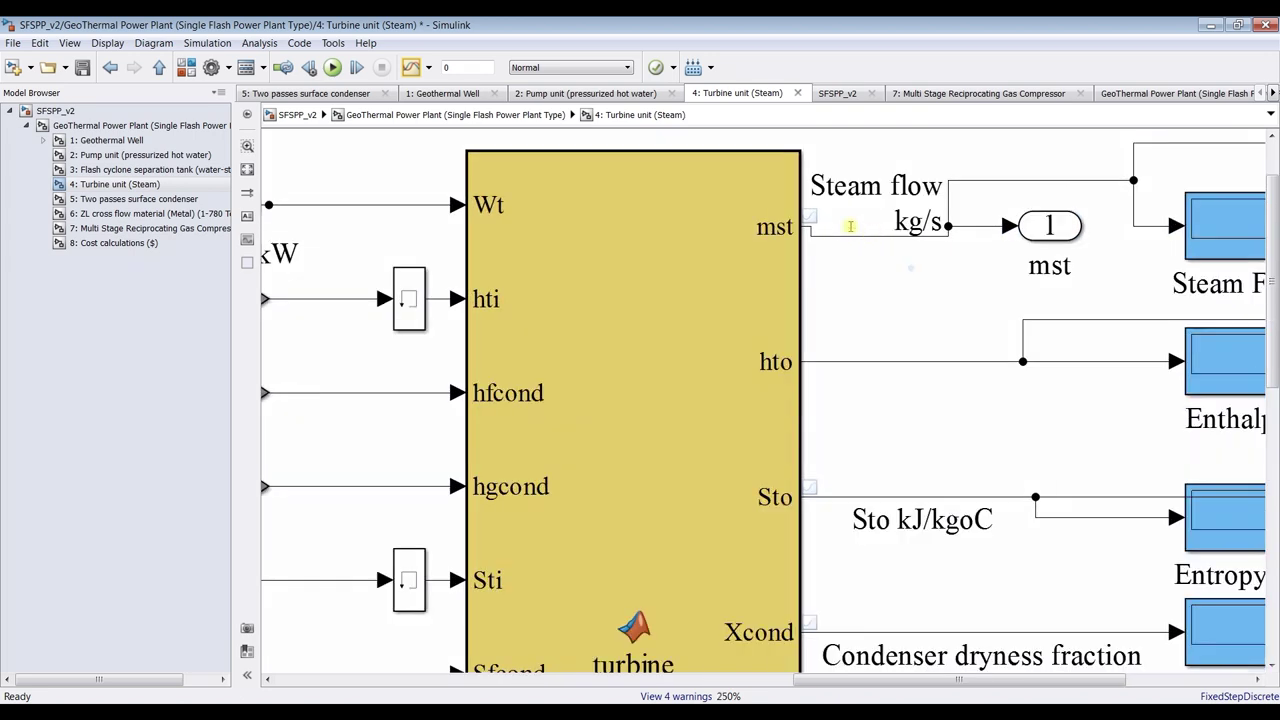
pyautogui.doubleClick(842, 237)
pyautogui.click(879, 286)
pyautogui.scroll(-3, 881, 287)
pyautogui.scroll(-1, 387, 243)
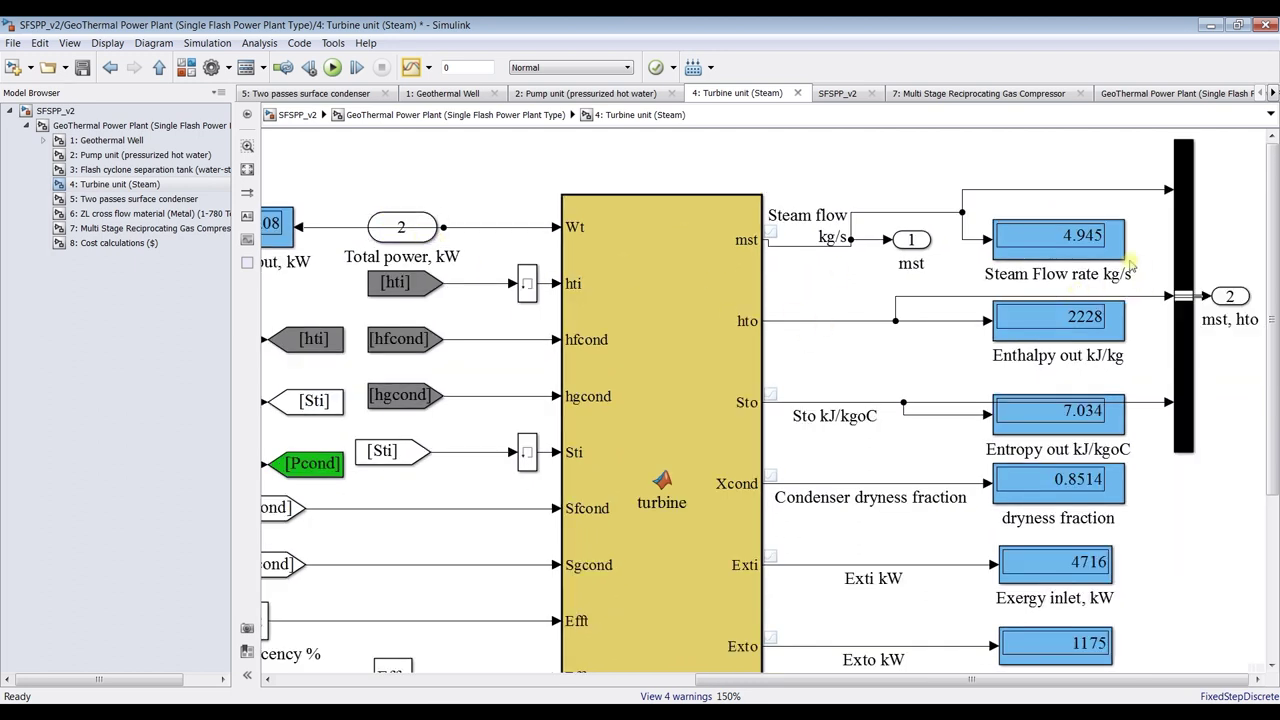
# Check the turbine unit's steam flow rate and exergy results, plus the condenser enthalpies for liquid and gas
pyautogui.click(1084, 257)
pyautogui.scroll(-3, 1065, 345)
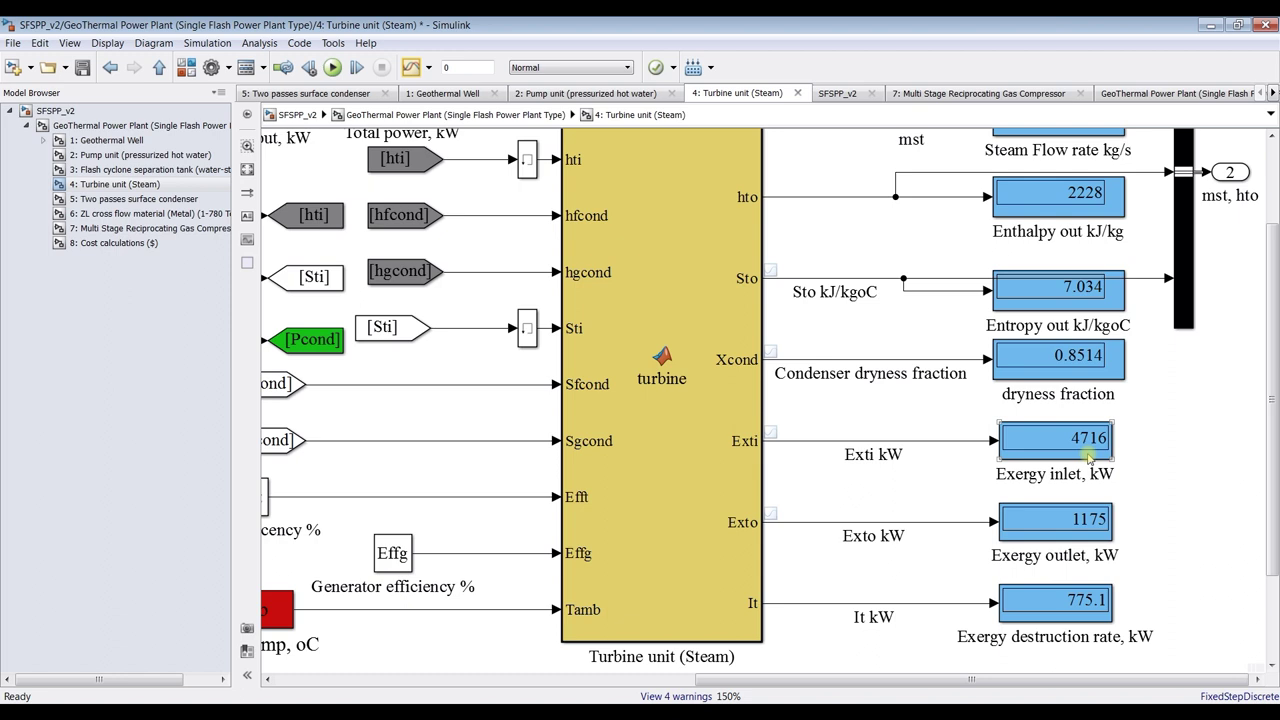
pyautogui.click(247, 169)
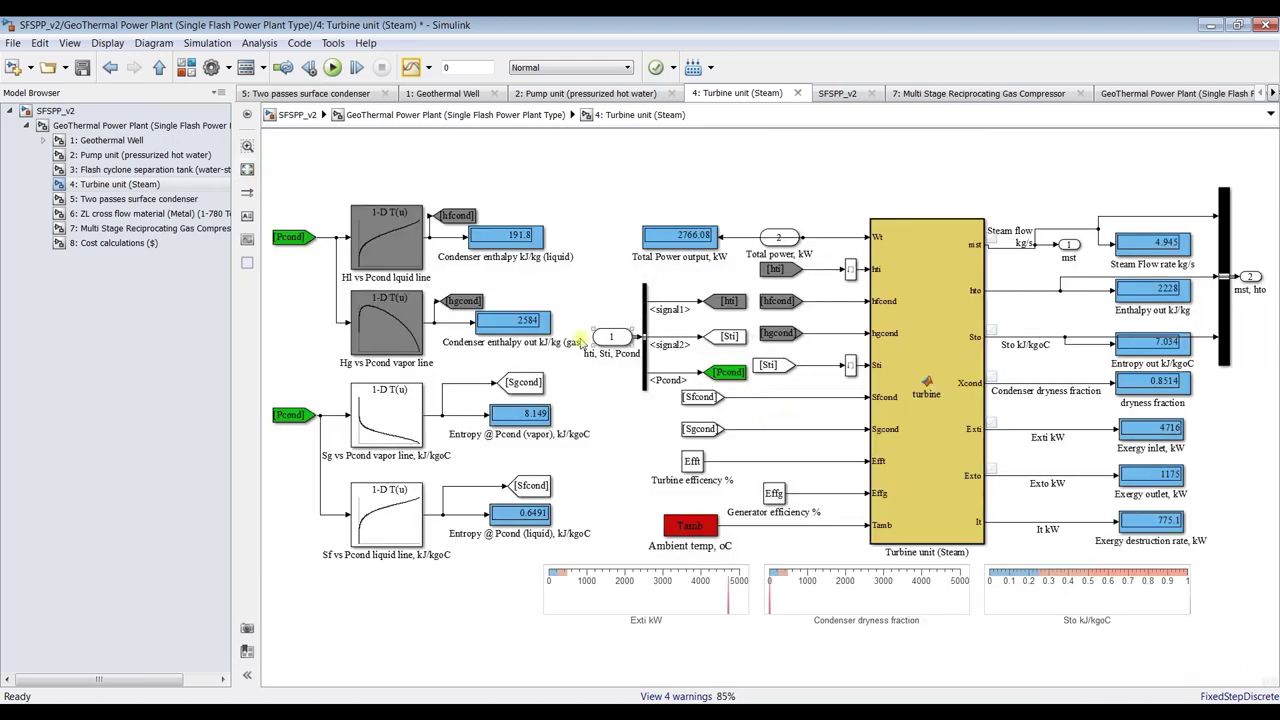
pyautogui.scroll(2, 405, 235)
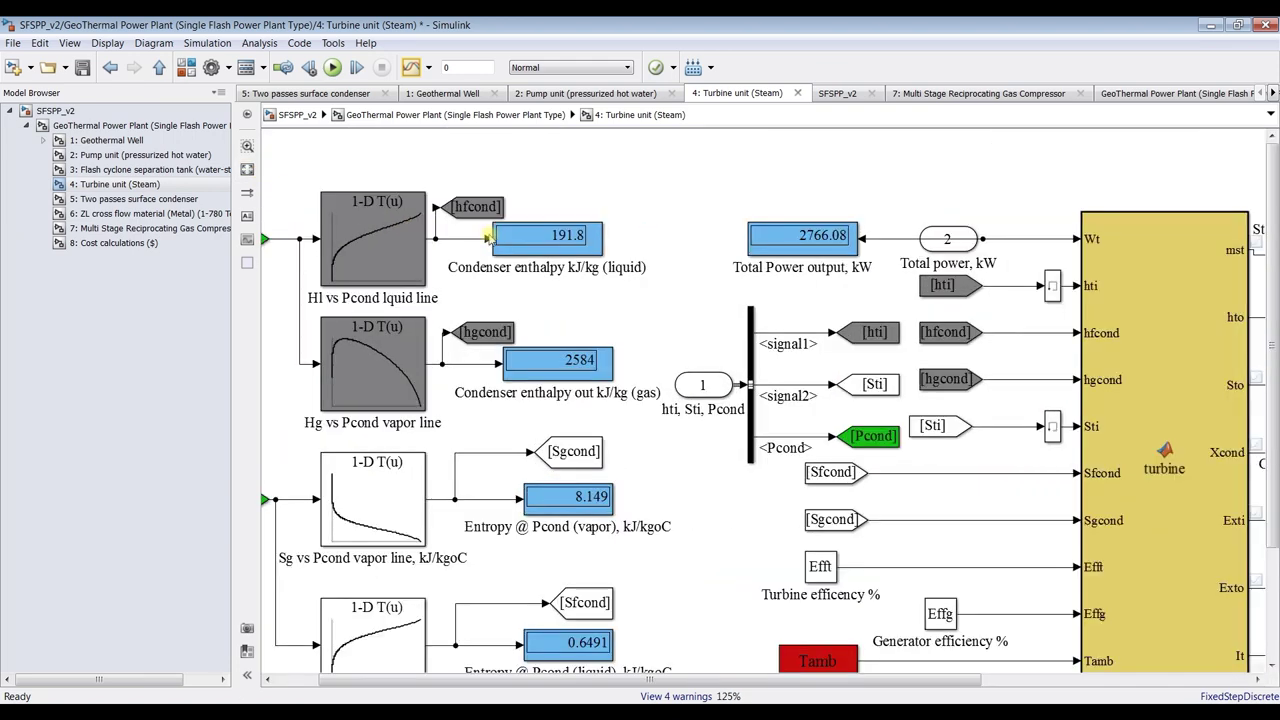
pyautogui.scroll(-1, 548, 246)
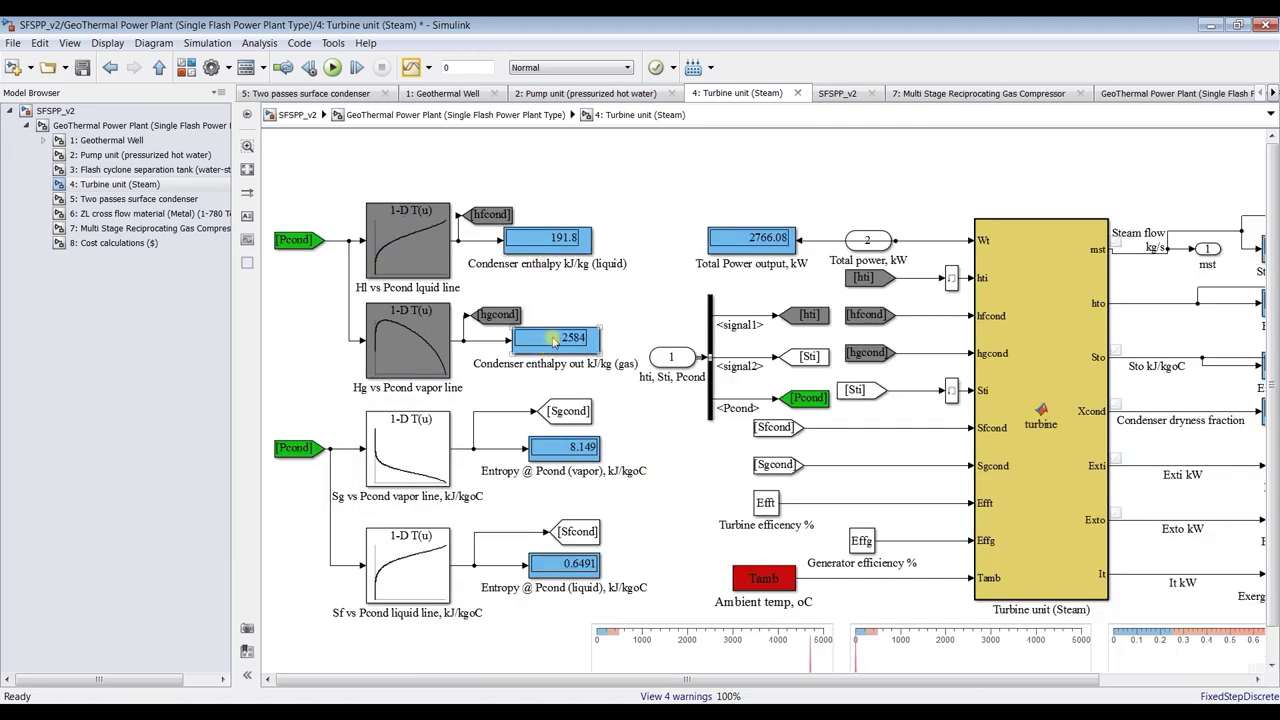
pyautogui.scroll(2, 550, 340)
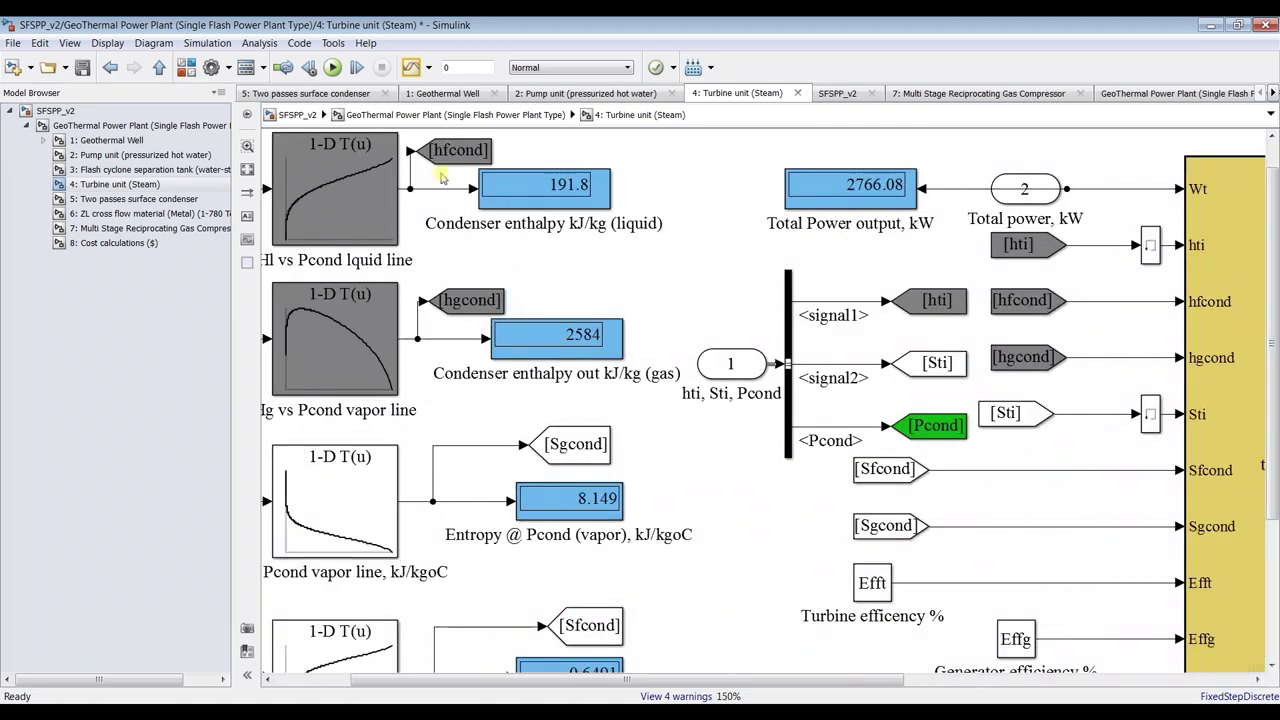
pyautogui.scroll(-2, 644, 278)
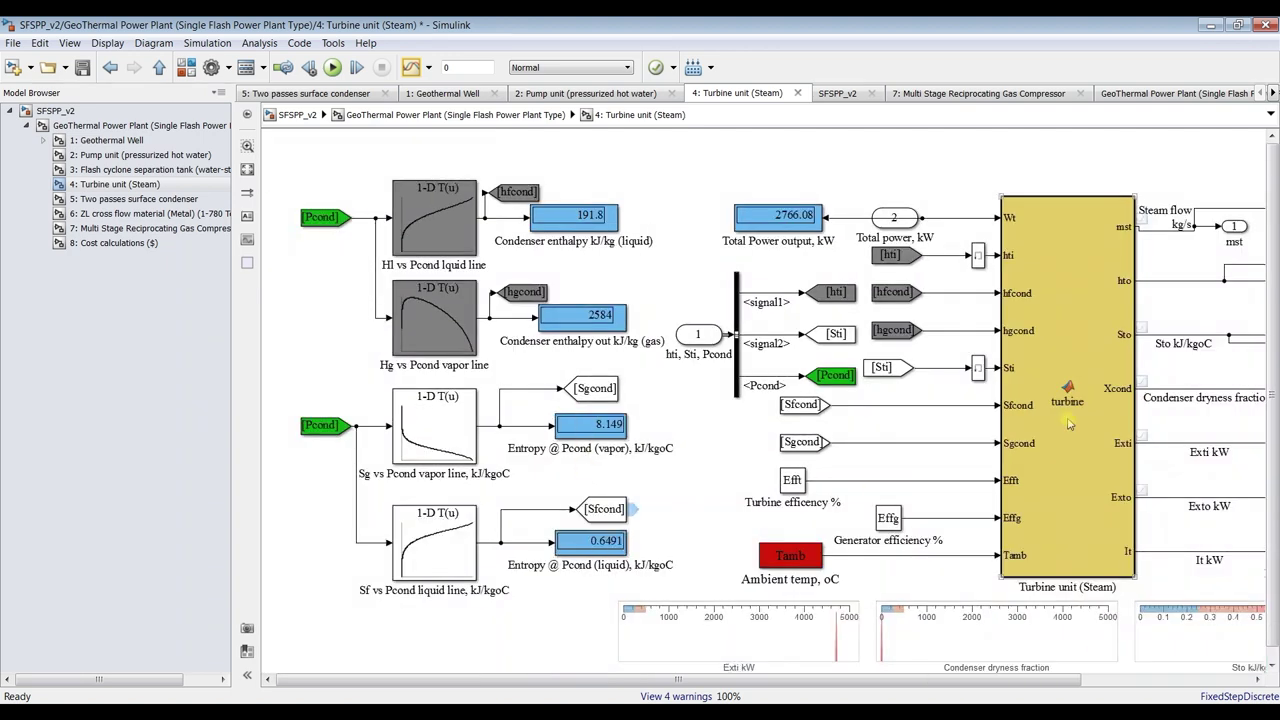
# Review the turbine block's function code for the isentropic dryness fraction Xconds and enthalpy htos, then close the code
pyautogui.doubleClick(1085, 321)
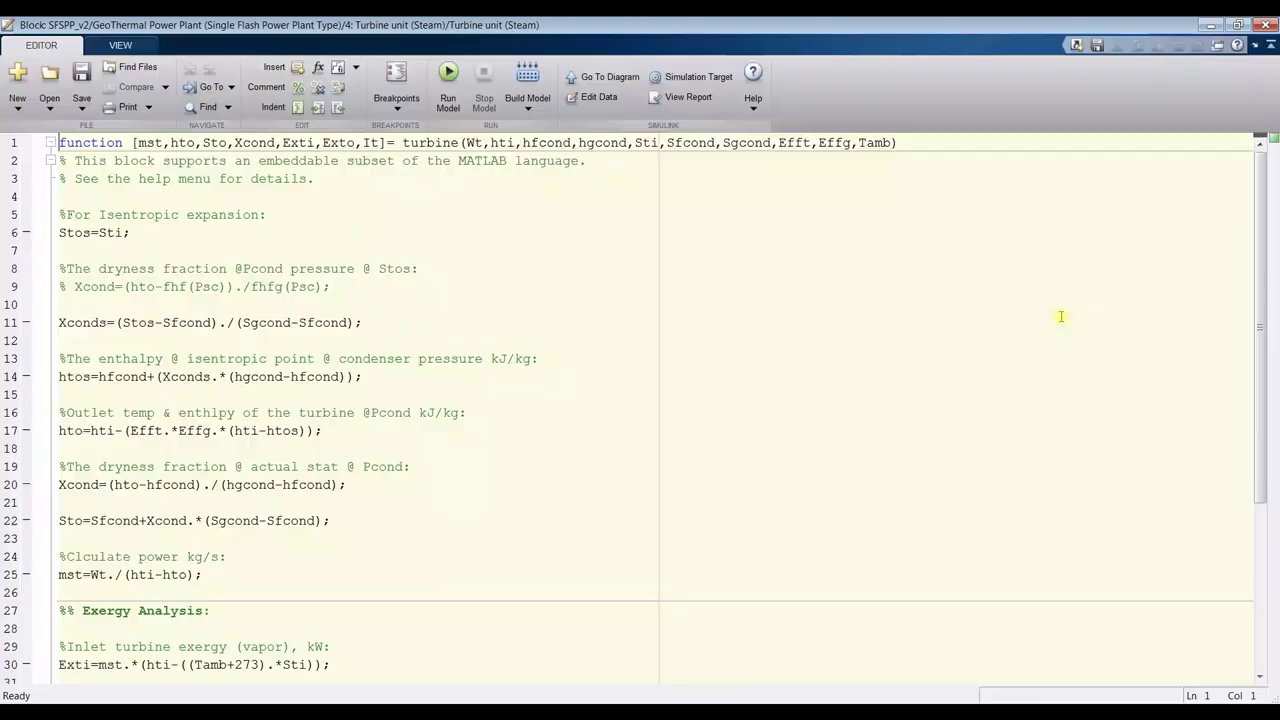
pyautogui.click(87, 322)
pyautogui.click(143, 322)
pyautogui.click(186, 322)
pyautogui.click(266, 322)
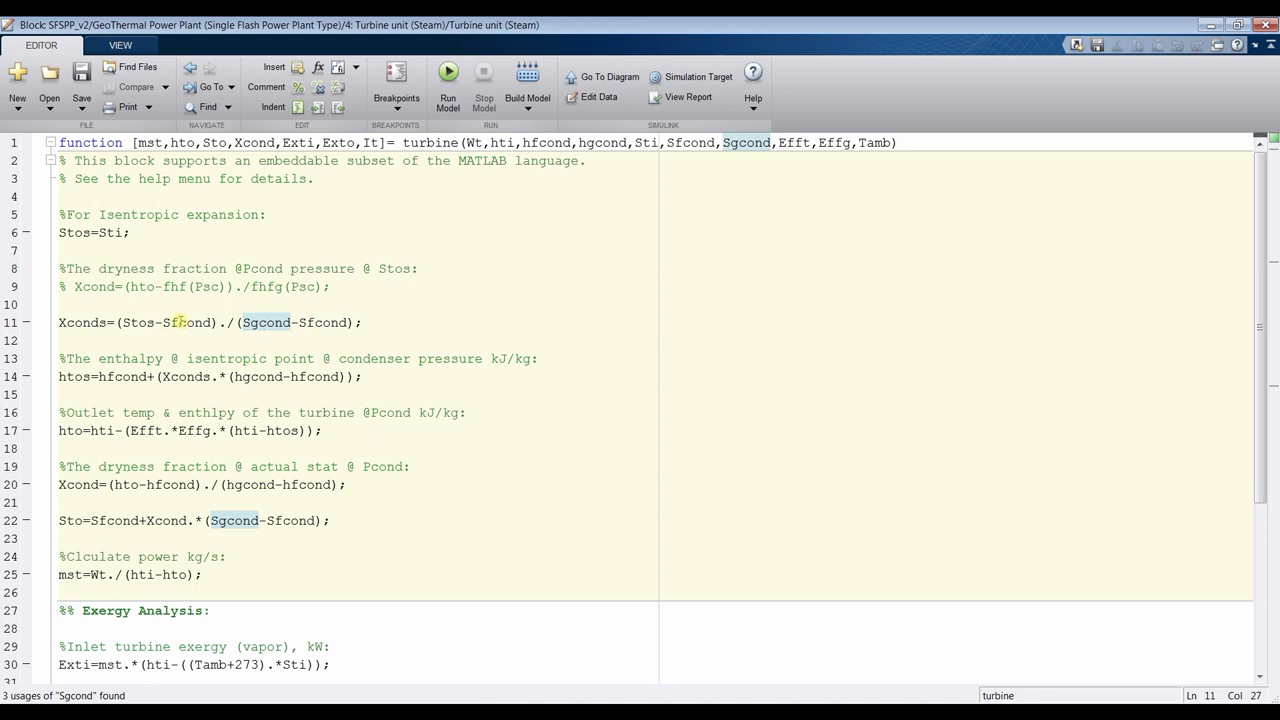
pyautogui.click(85, 376)
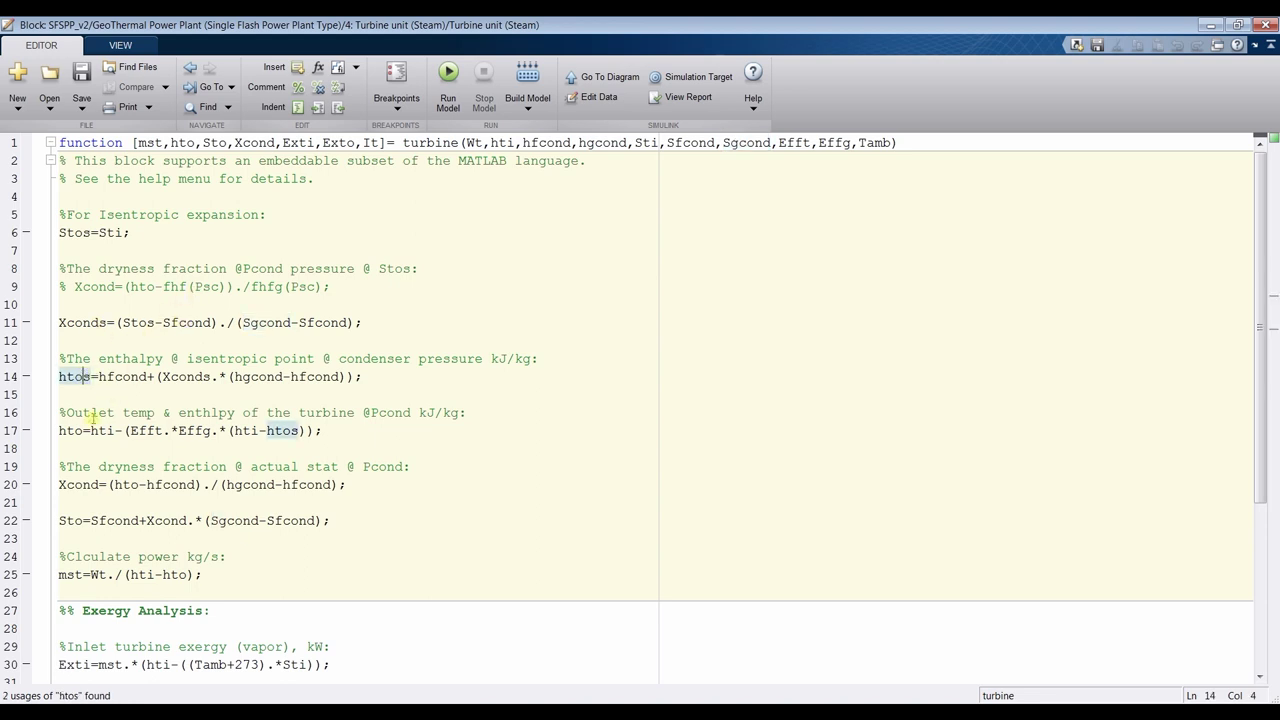
pyautogui.click(1267, 28)
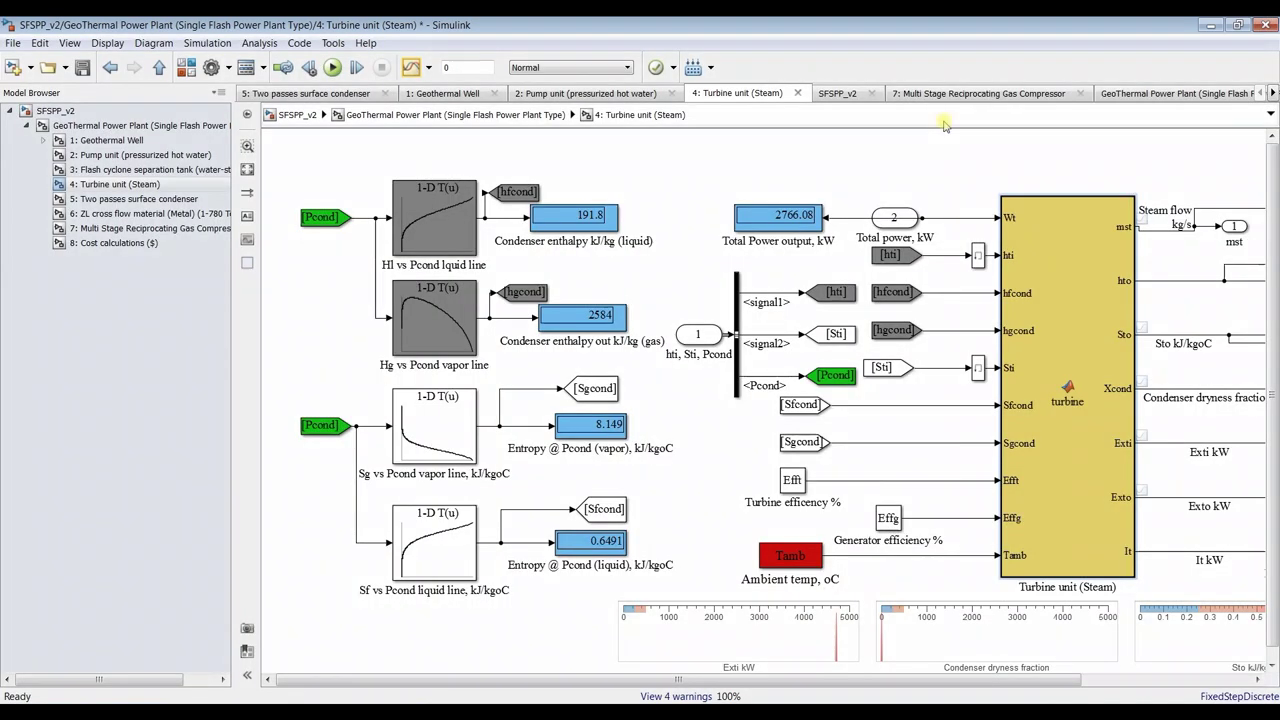
# Examine the two passes surface condenser's surface area, tube length, condensing temperature, cooling flow rate and number of tubes
pyautogui.click(127, 200)
pyautogui.click(247, 169)
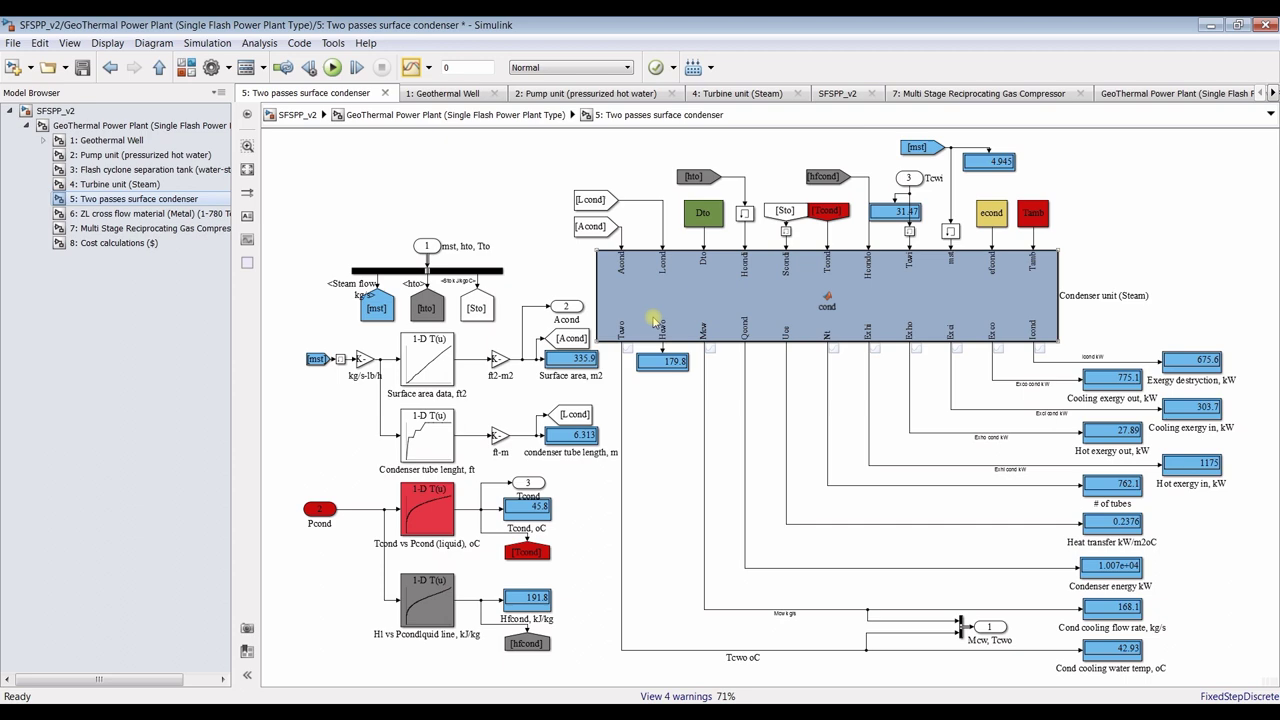
pyautogui.scroll(-1, 491, 250)
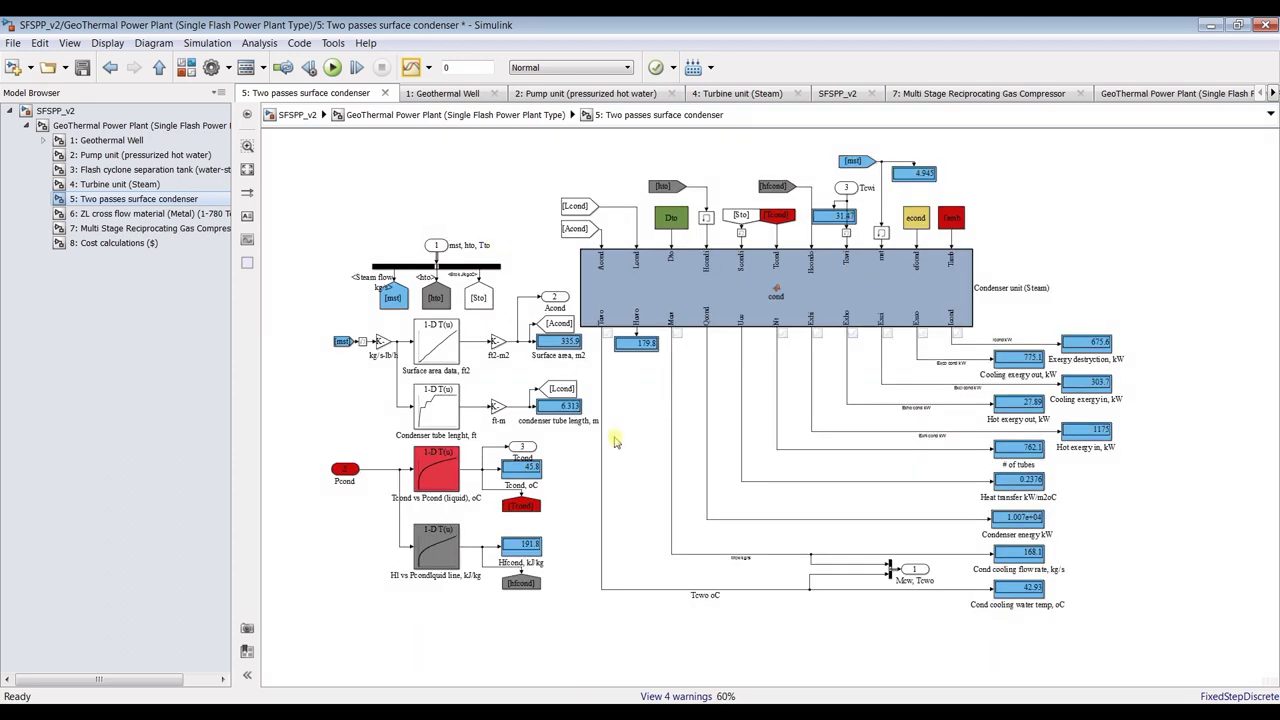
pyautogui.scroll(3, 605, 423)
pyautogui.scroll(-1, 612, 368)
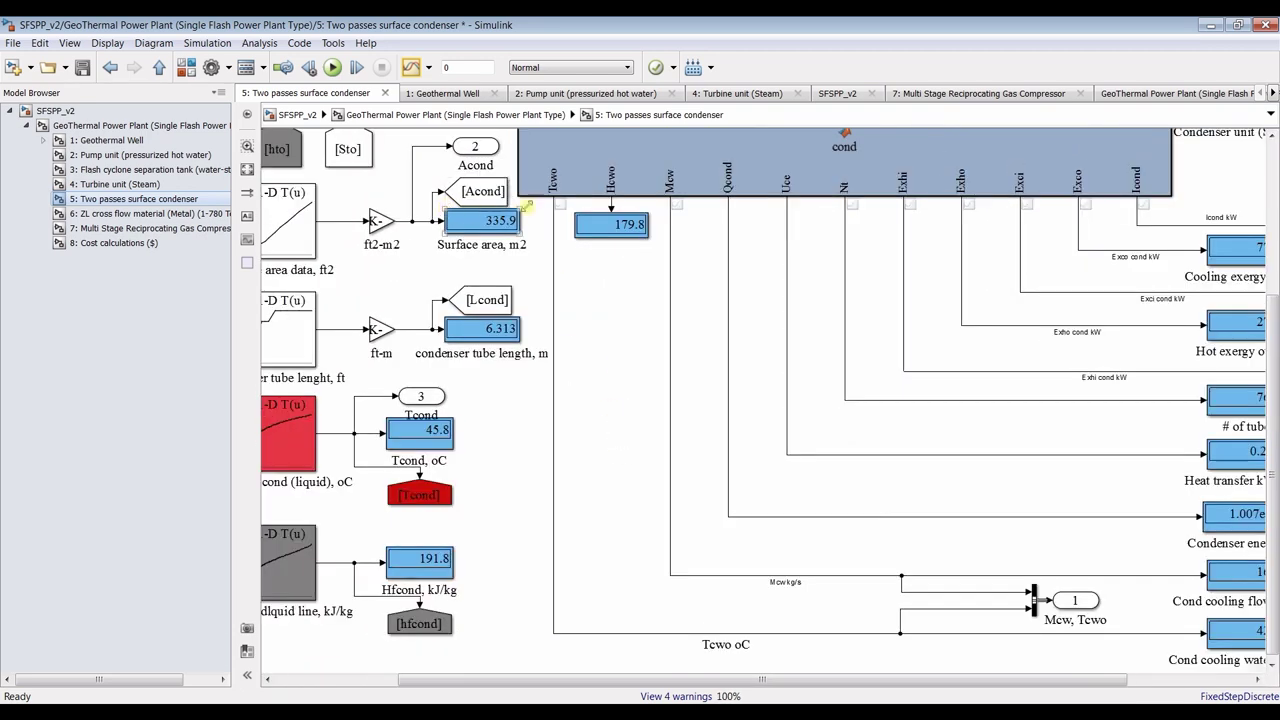
pyautogui.scroll(-1, 392, 448)
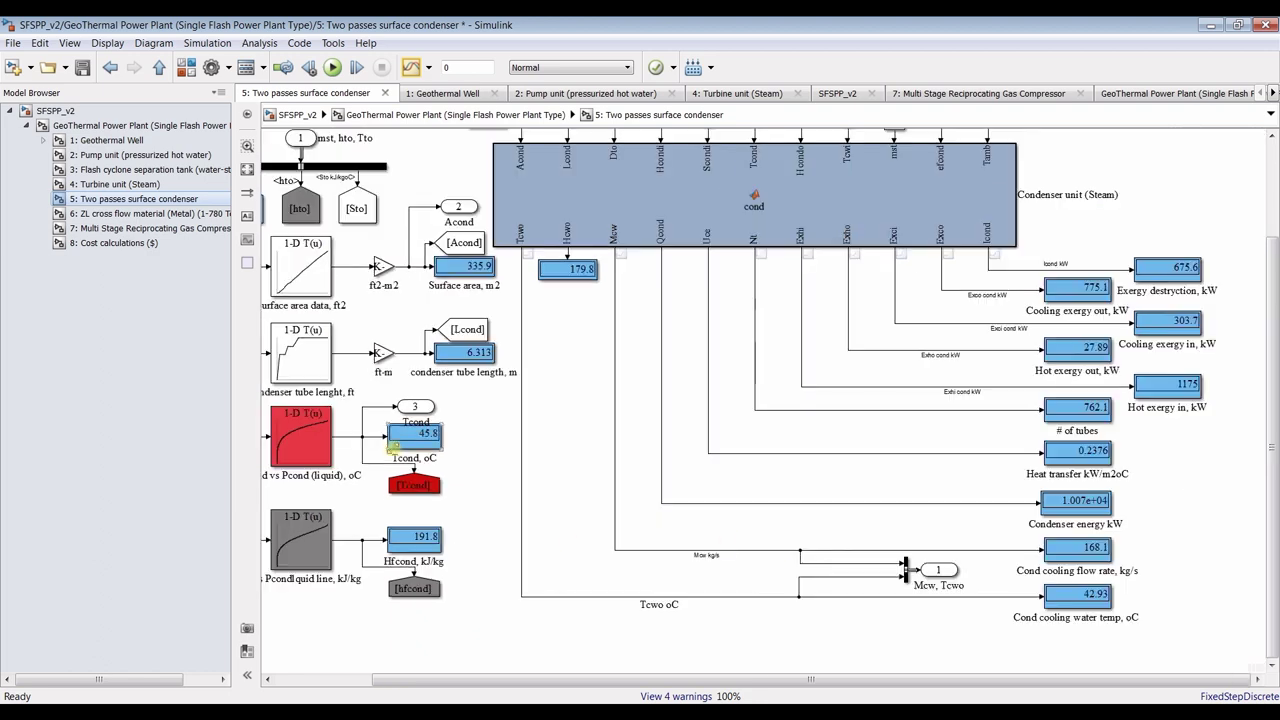
pyautogui.scroll(1, 1124, 572)
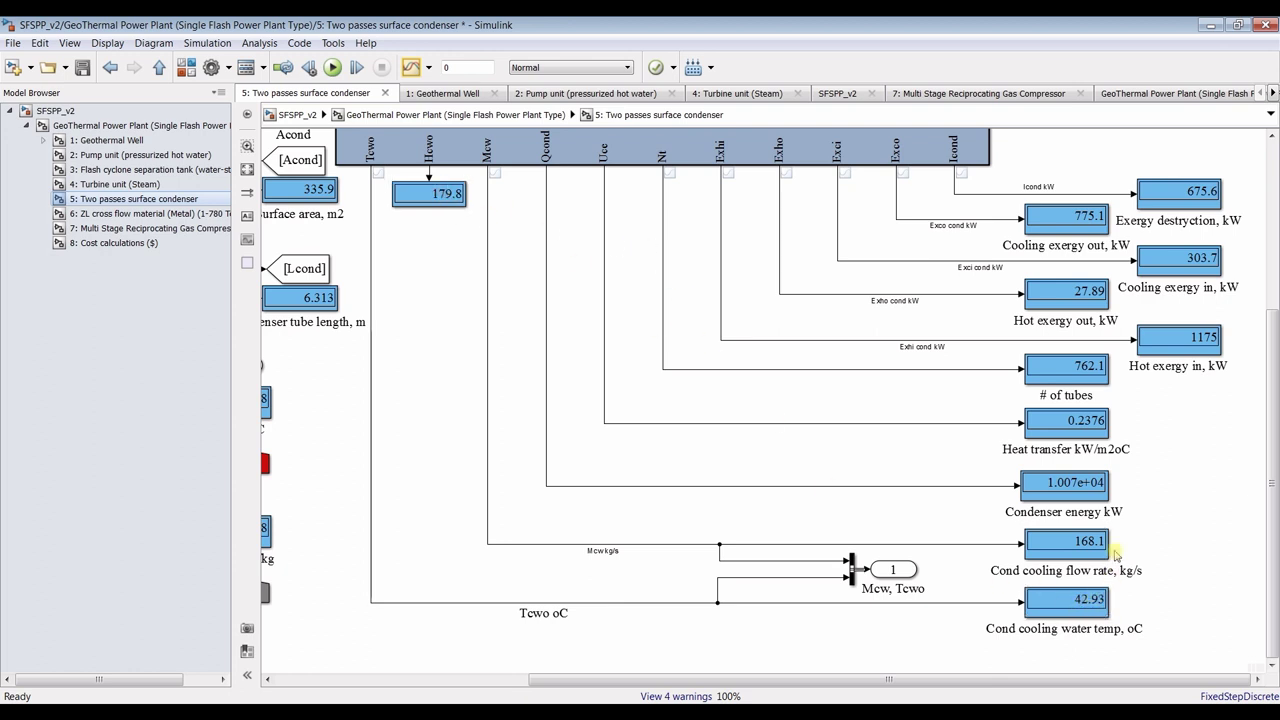
pyautogui.scroll(1, 1115, 553)
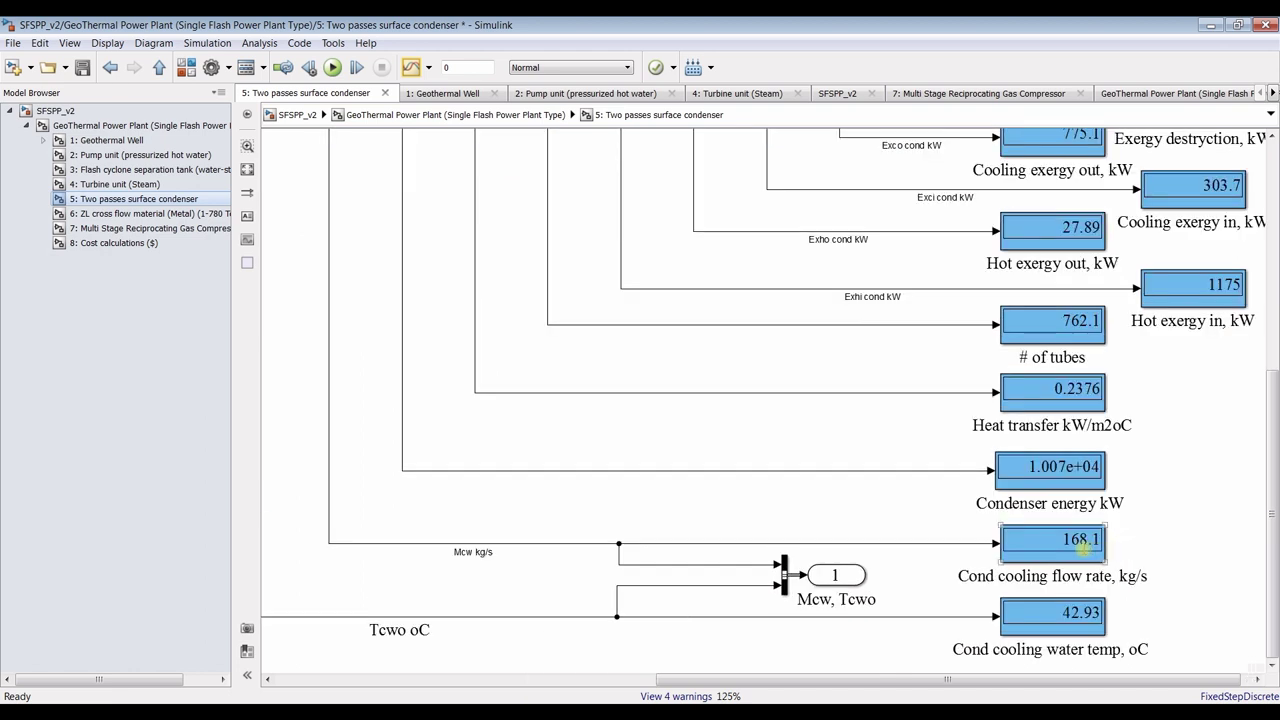
pyautogui.scroll(-1, 1085, 543)
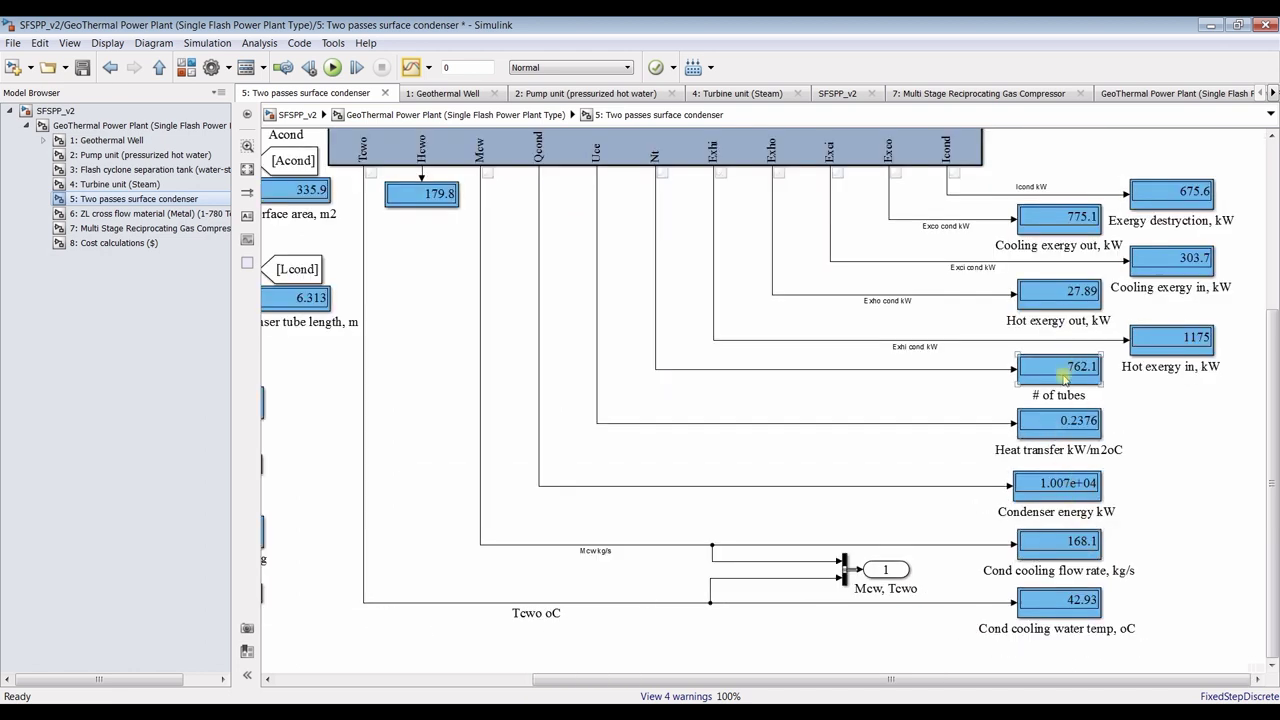
pyautogui.scroll(-1, 885, 320)
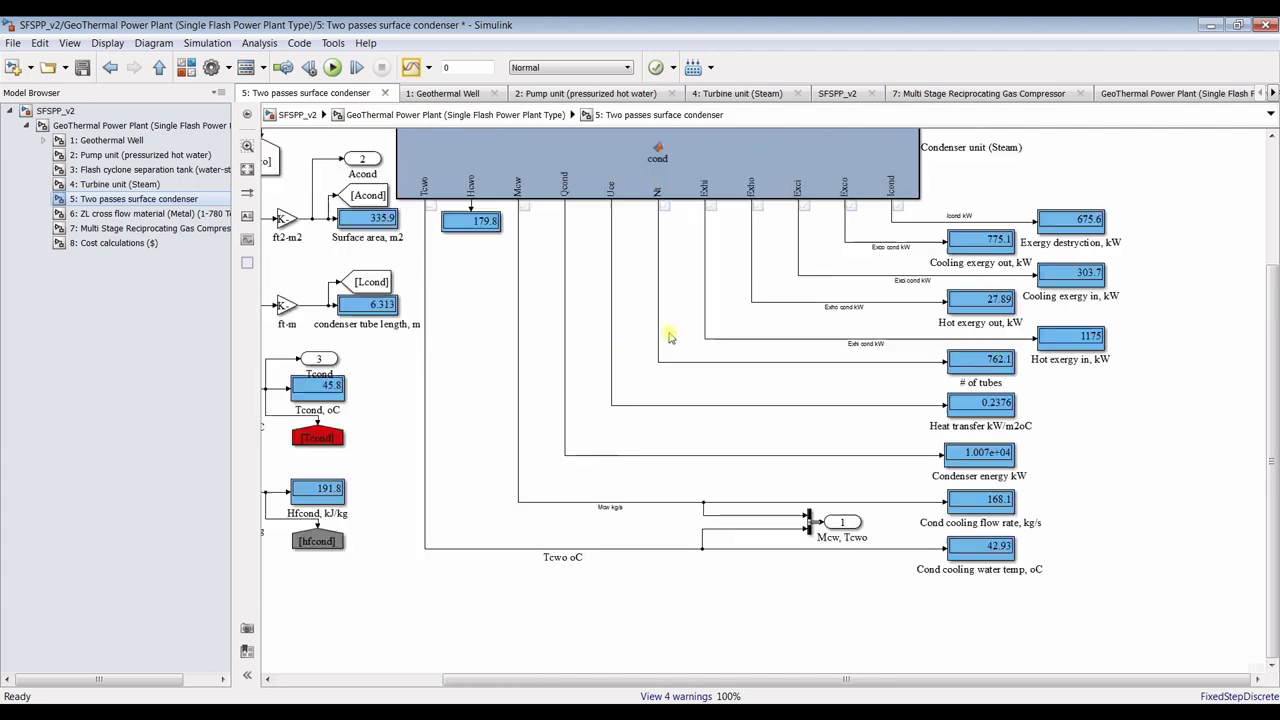
# Compare the condenser's hot and cooling exergy in and out results with its exergy destruction
pyautogui.scroll(3, 1108, 314)
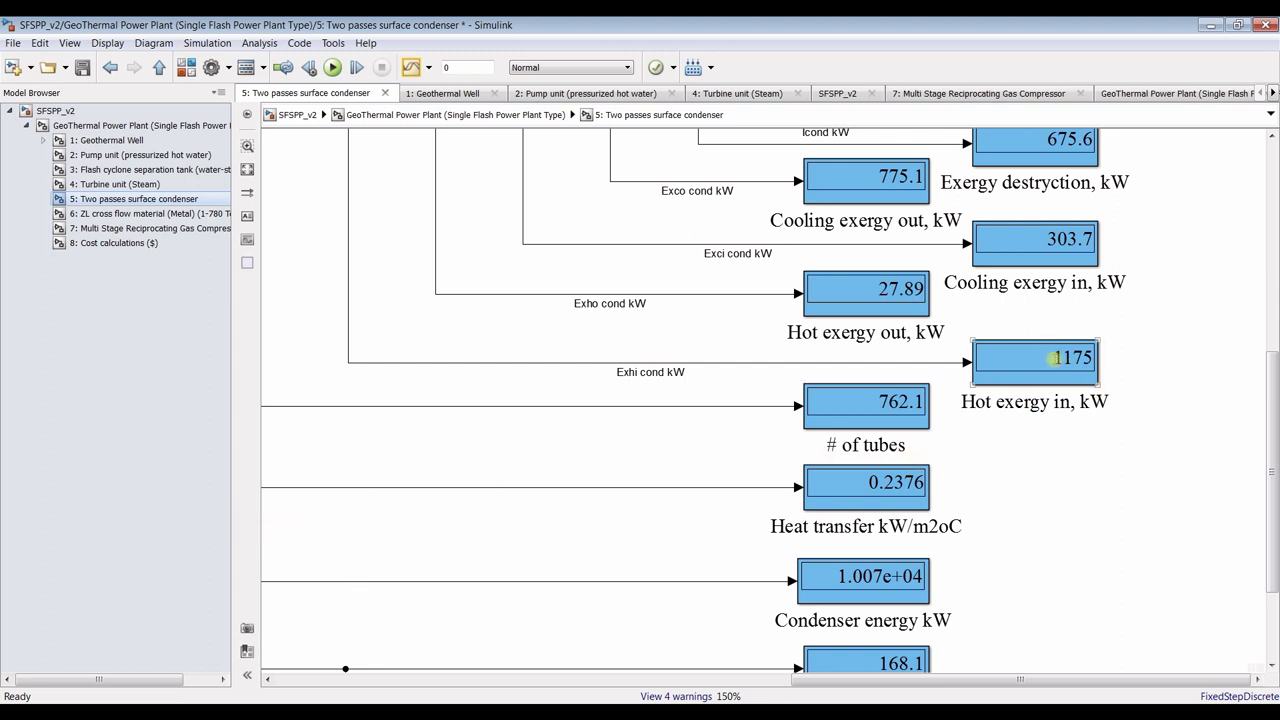
pyautogui.moveTo(1274, 413); pyautogui.dragTo(1273, 397)
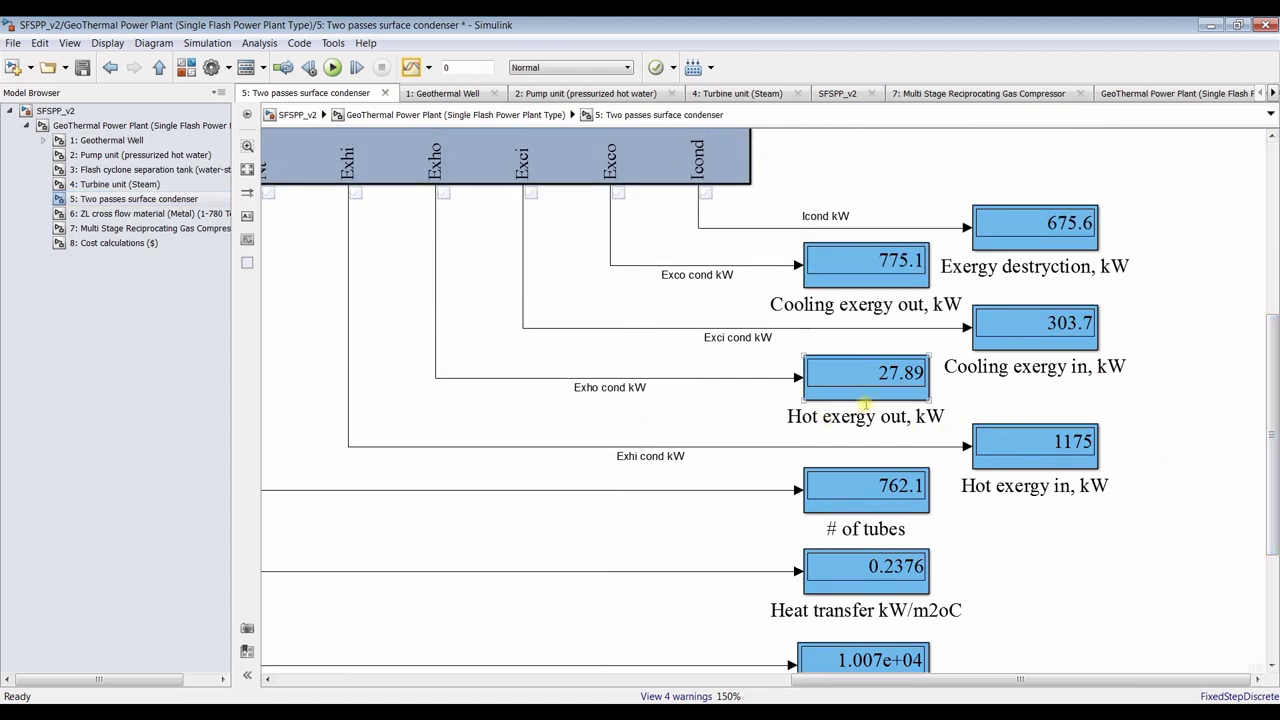
pyautogui.click(910, 274)
pyautogui.click(1010, 324)
pyautogui.click(928, 390)
pyautogui.click(948, 454)
pyautogui.click(1019, 447)
pyautogui.click(882, 385)
pyautogui.click(863, 273)
pyautogui.scroll(2, 857, 270)
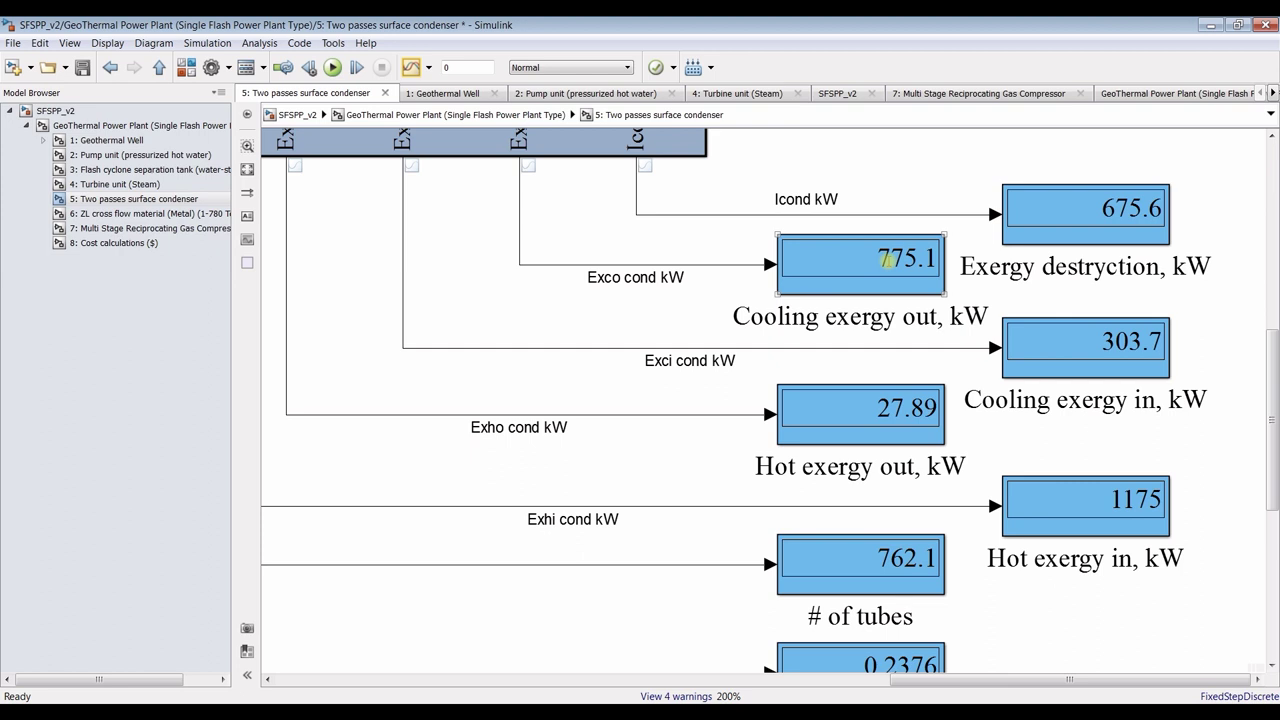
pyautogui.click(1091, 314)
pyautogui.scroll(-1, 1046, 334)
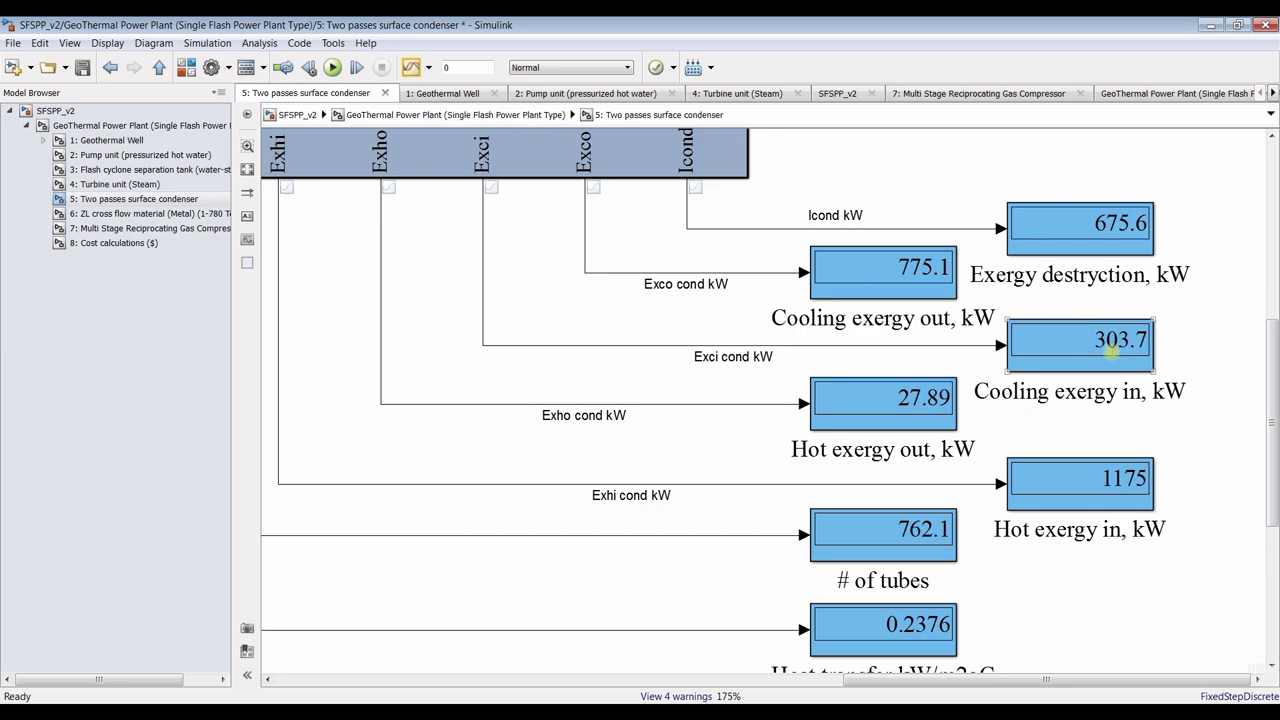
# Check the condenser's Tcond and liquid enthalpy results alongside its input signals
pyautogui.scroll(-4, 1045, 340)
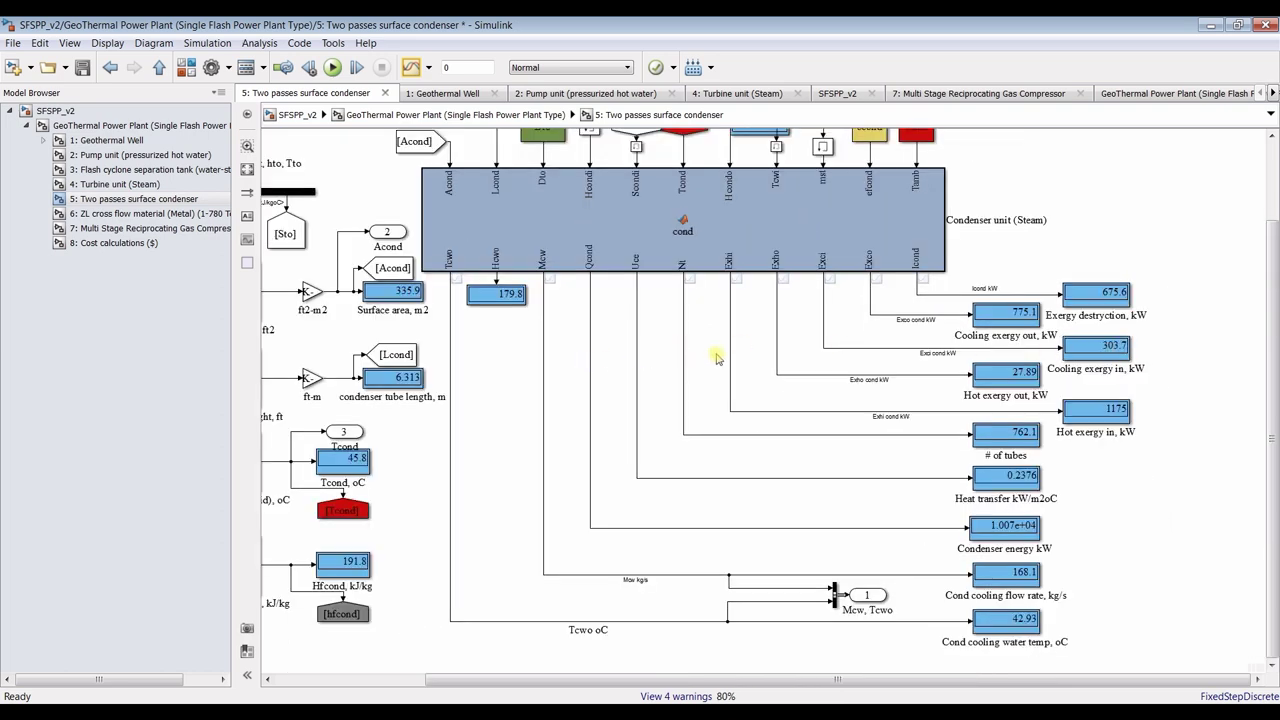
pyautogui.scroll(-2, 737, 363)
pyautogui.scroll(3, 378, 537)
pyautogui.scroll(-1, 420, 446)
pyautogui.scroll(-1, 762, 256)
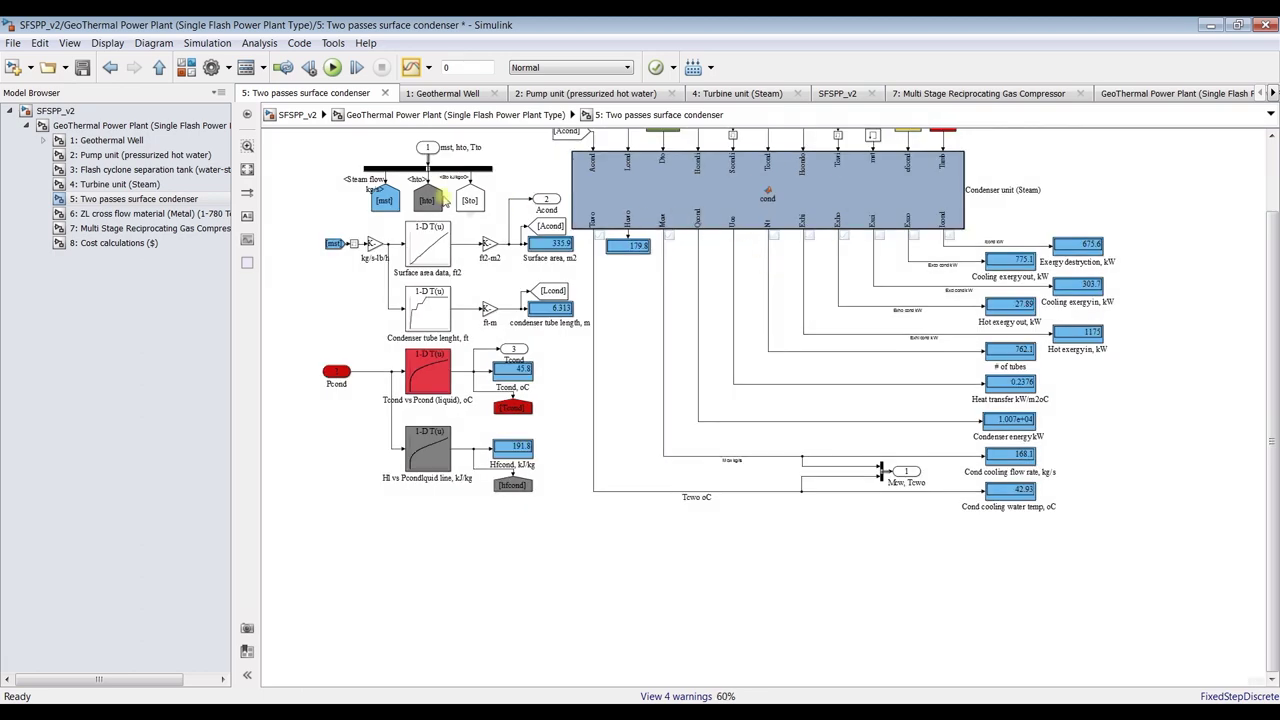
pyautogui.scroll(4, 530, 383)
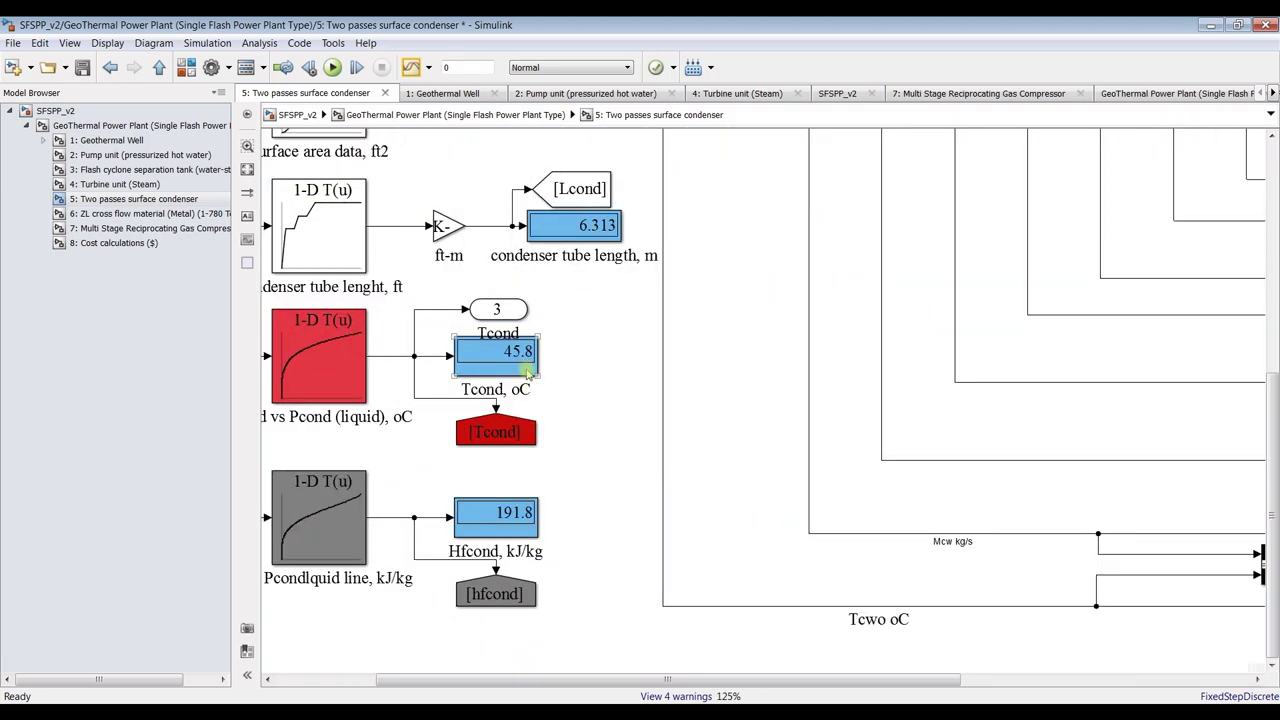
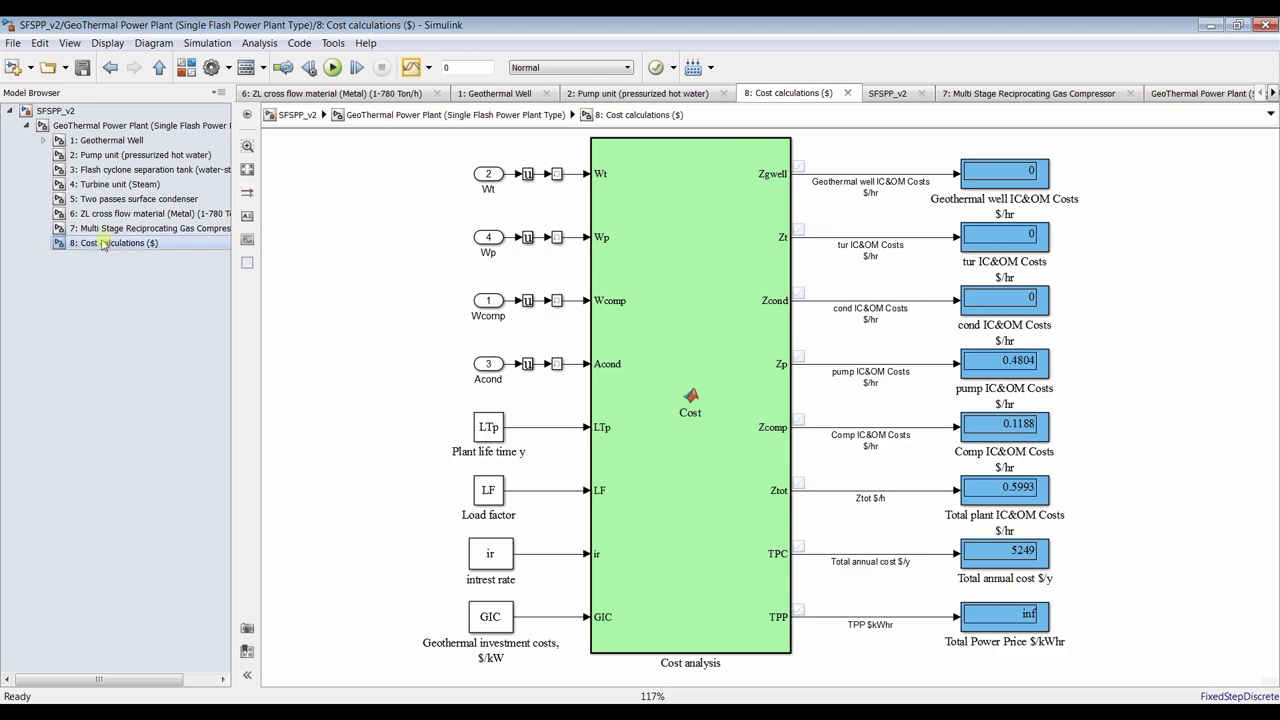
# Return to the plant diagram and shift the Wt and Acond tags clear of the Cost calculations block's input ports
pyautogui.click(116, 126)
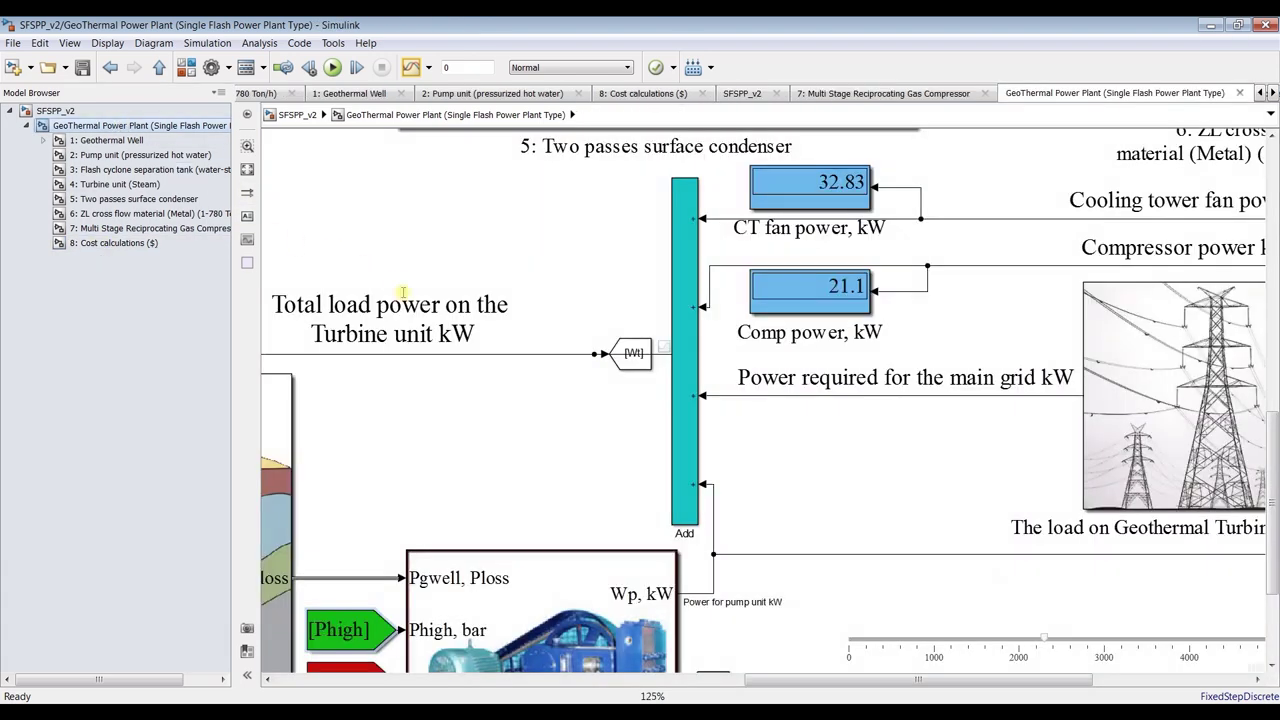
pyautogui.scroll(-5, 400, 293)
pyautogui.scroll(2, 700, 345)
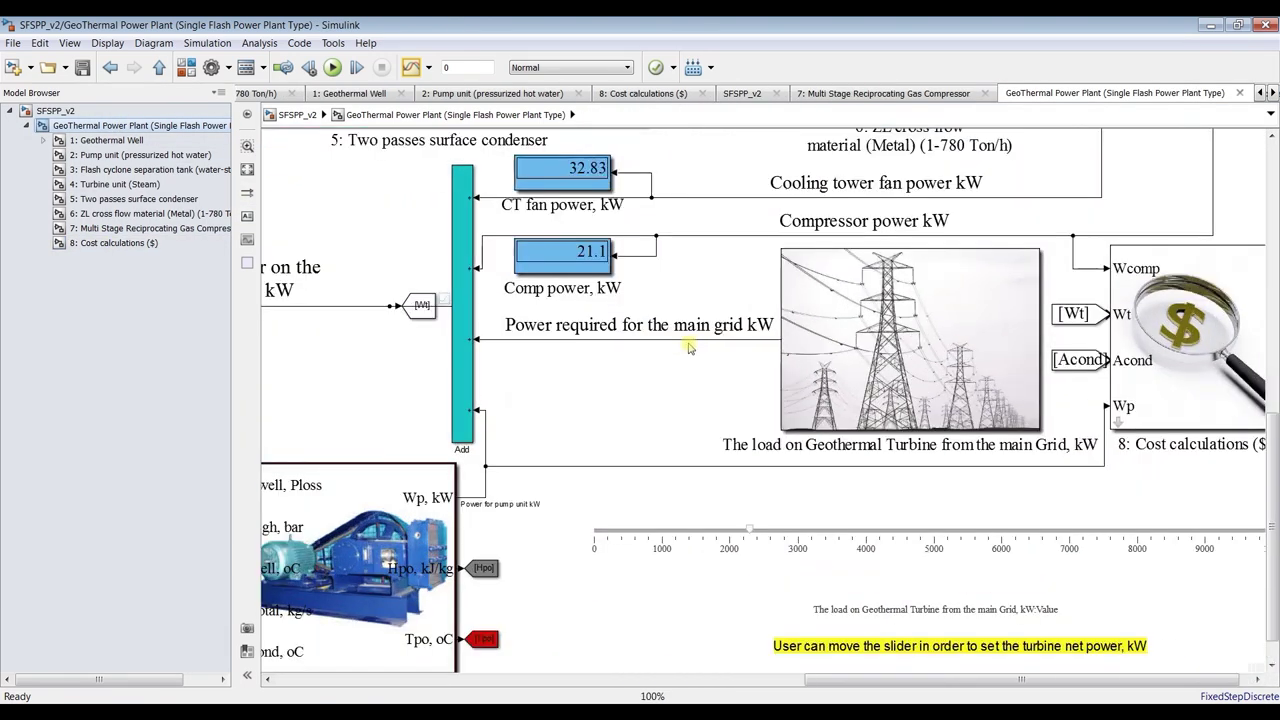
pyautogui.moveTo(958, 313); pyautogui.dragTo(945, 356)
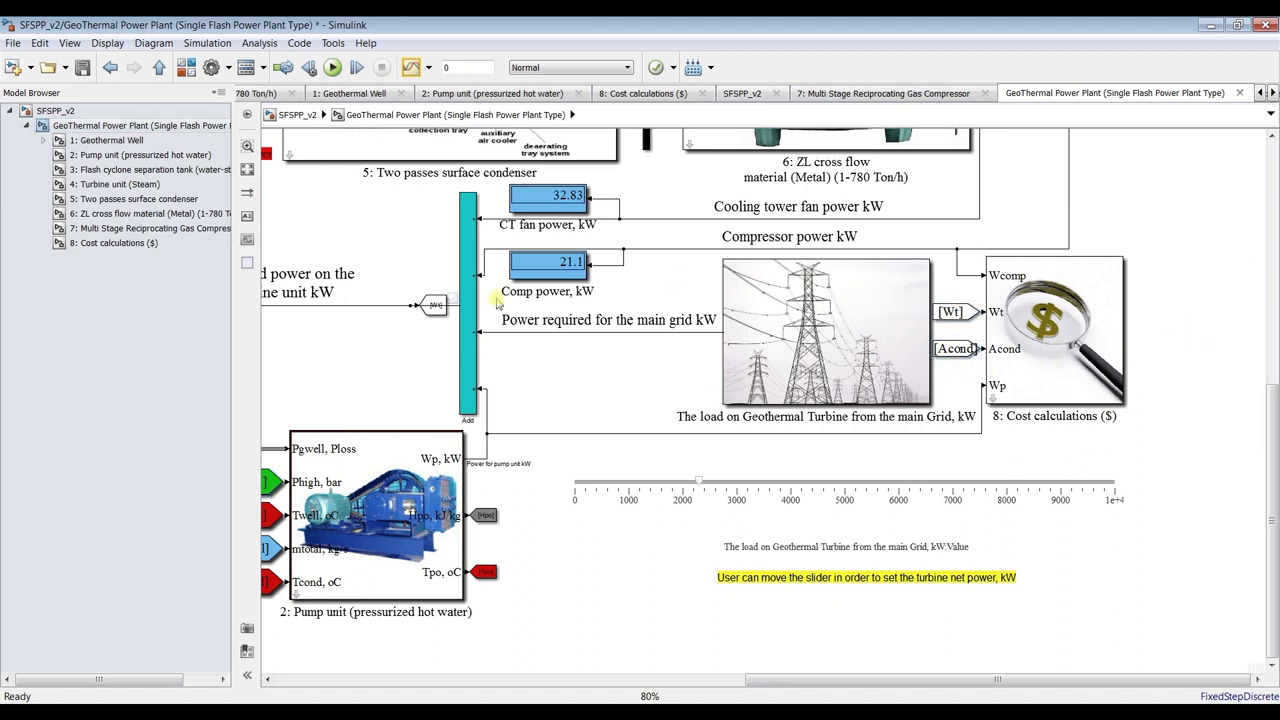
# Rerun the simulation and review the IC&OM costs, total annual cost and power price in the Cost calculations block
pyautogui.scroll(-3, 681, 391)
pyautogui.scroll(3, 566, 528)
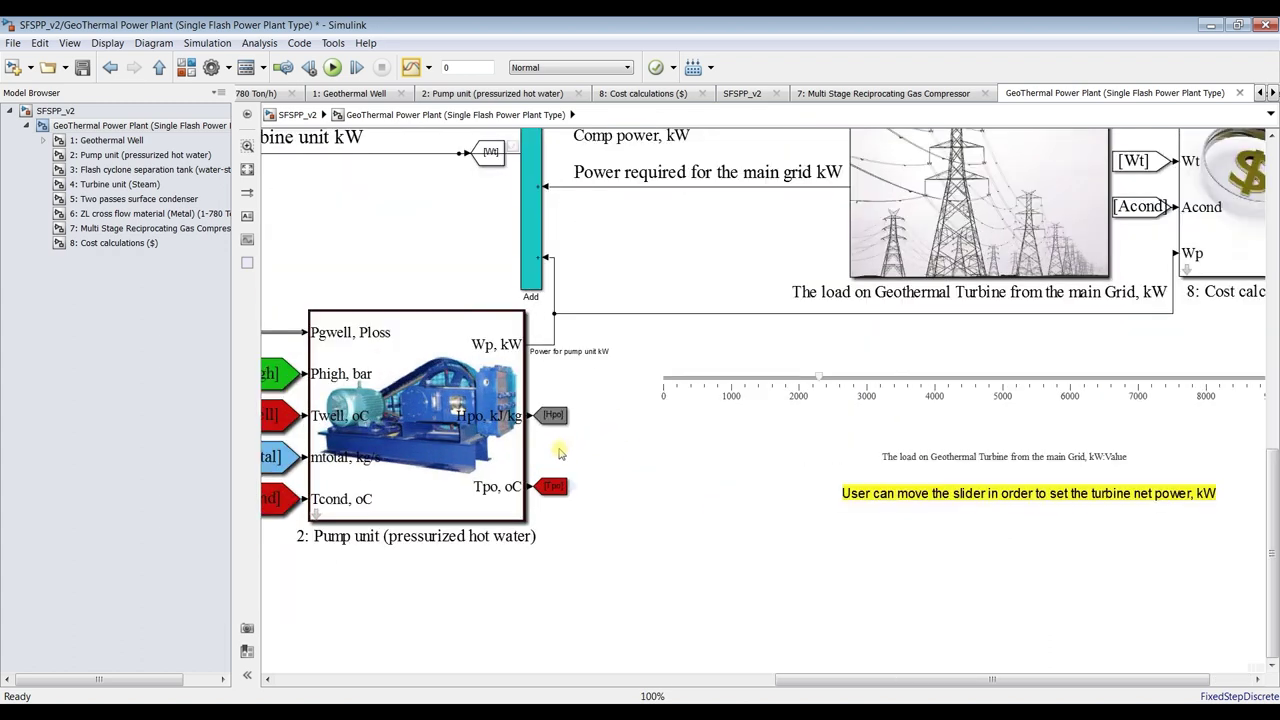
pyautogui.click(333, 67)
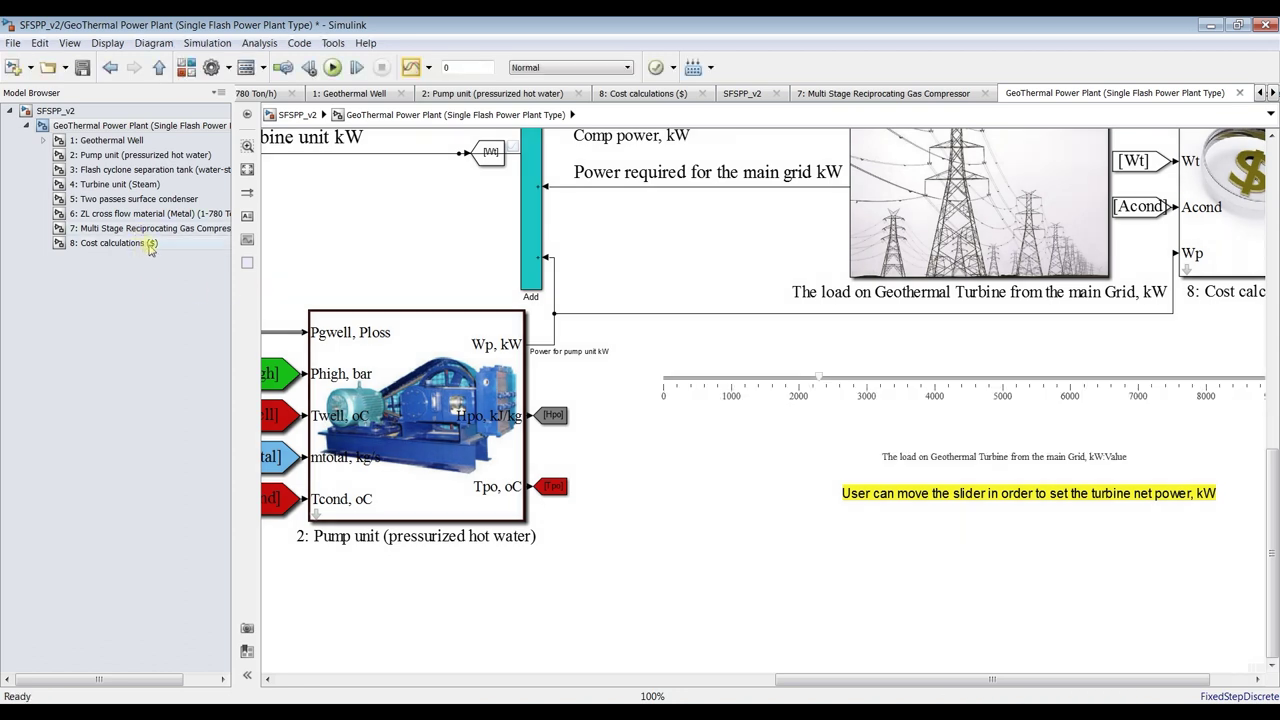
pyautogui.click(141, 246)
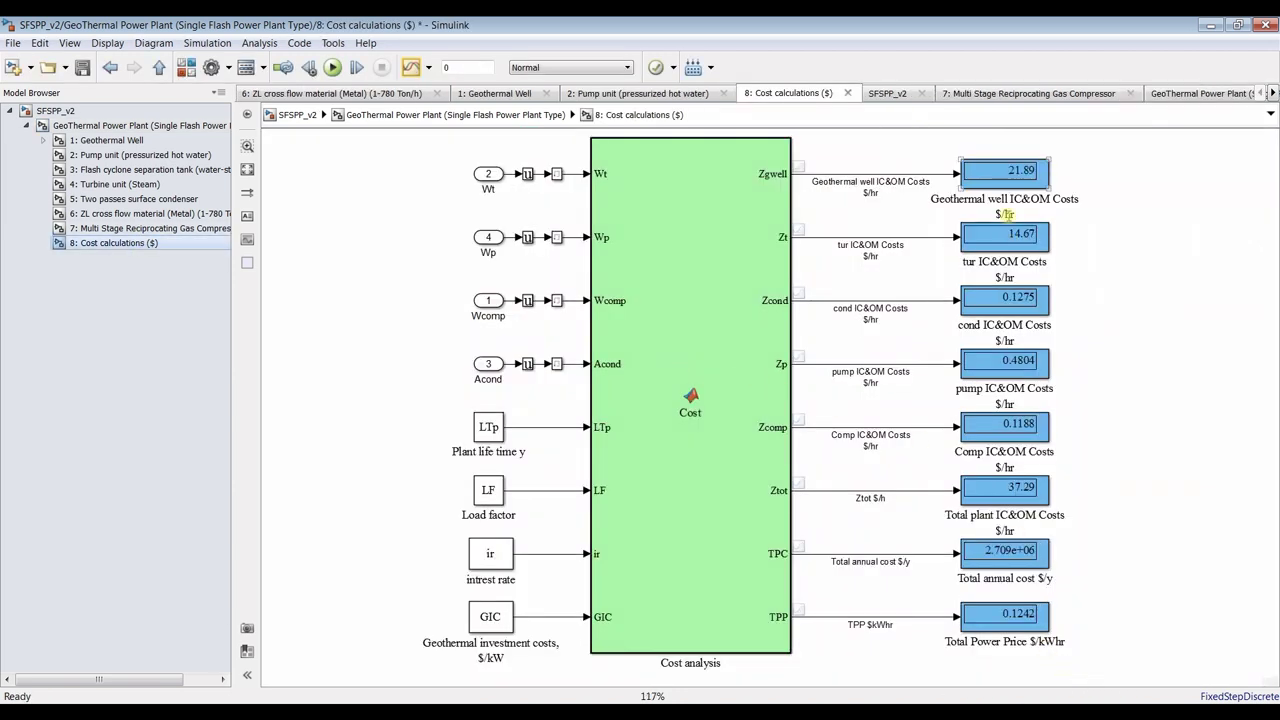
# Return to the plant diagram and examine the flash separation tank's mst and mw tags and the turbine unit's mst tag
pyautogui.click(133, 126)
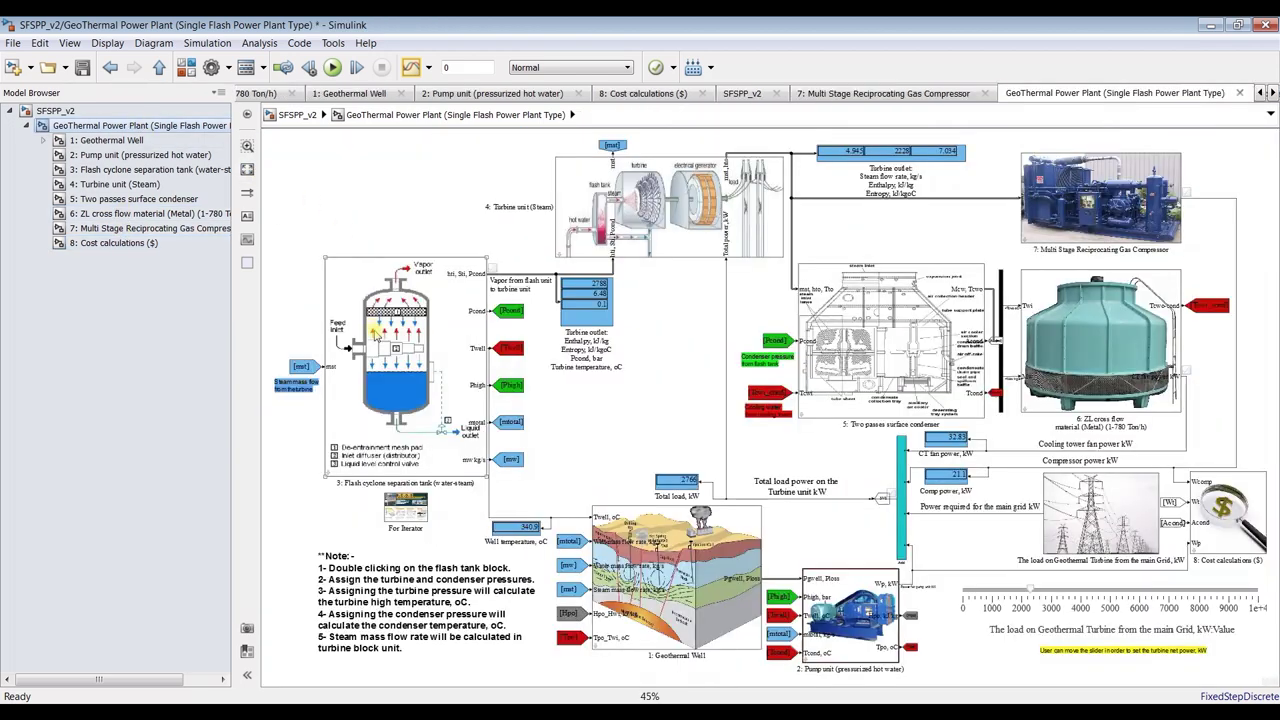
pyautogui.scroll(2, 313, 408)
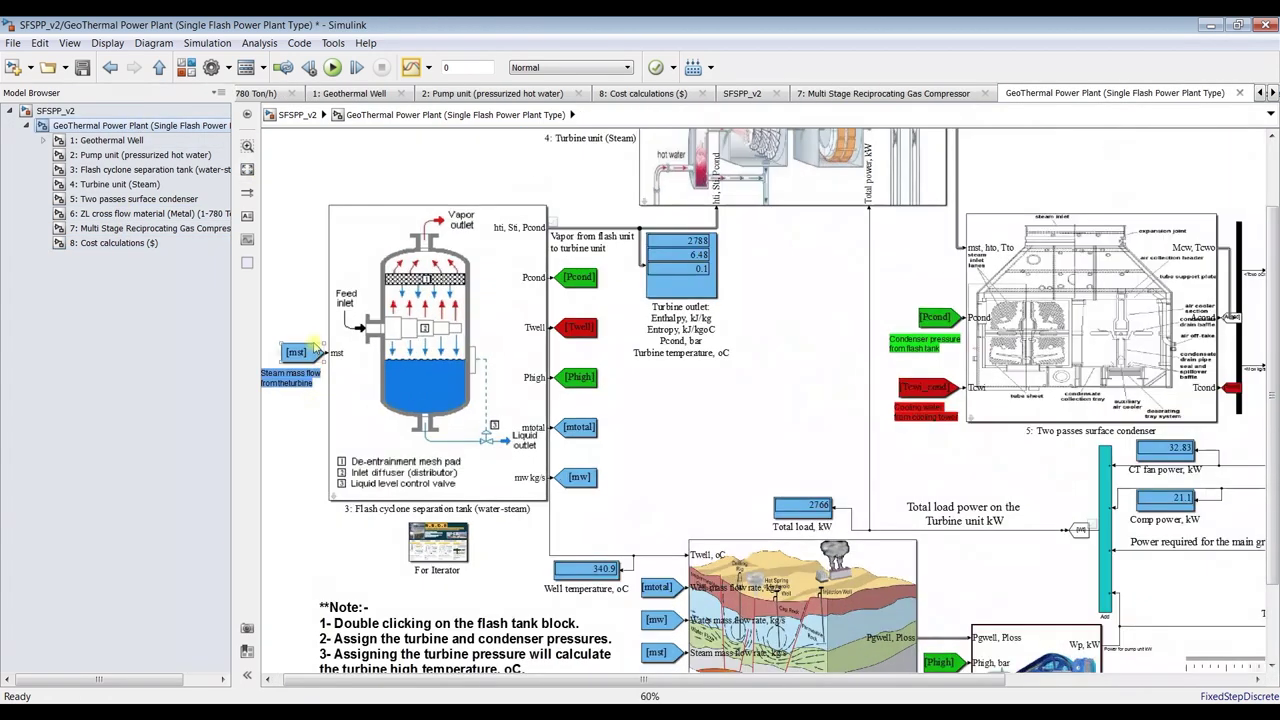
pyautogui.scroll(2, 313, 356)
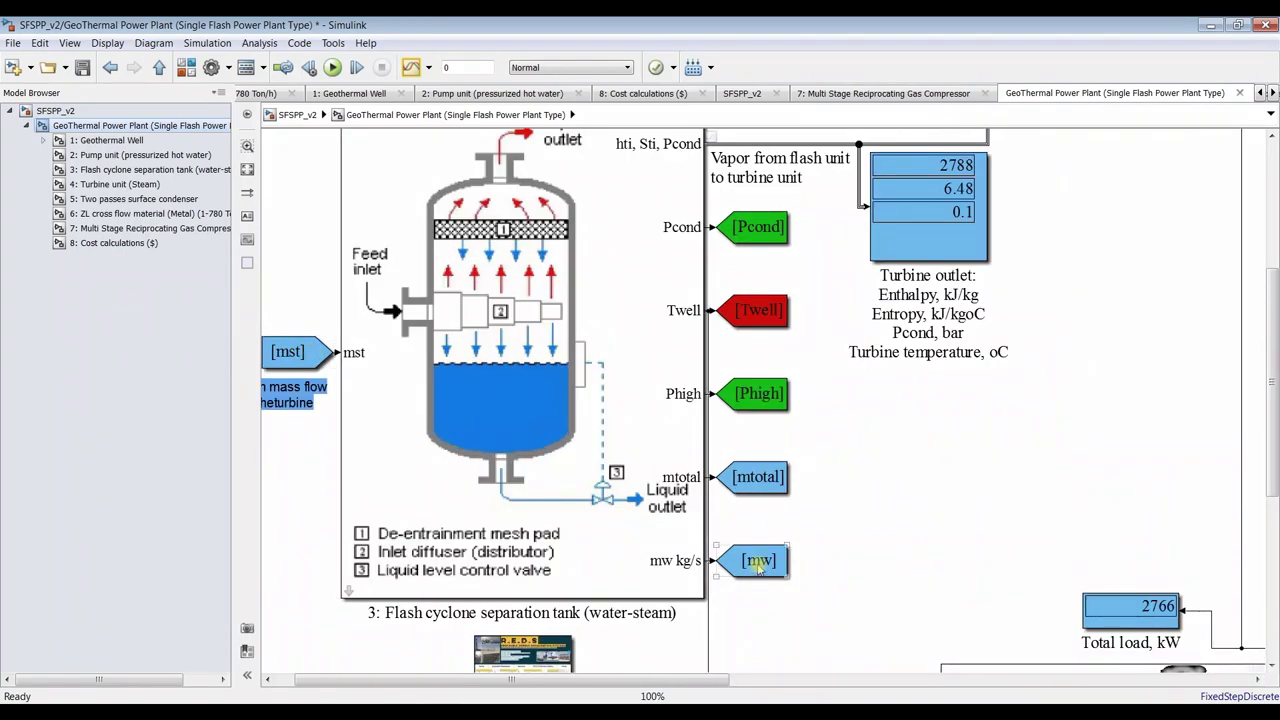
pyautogui.scroll(-4, 812, 488)
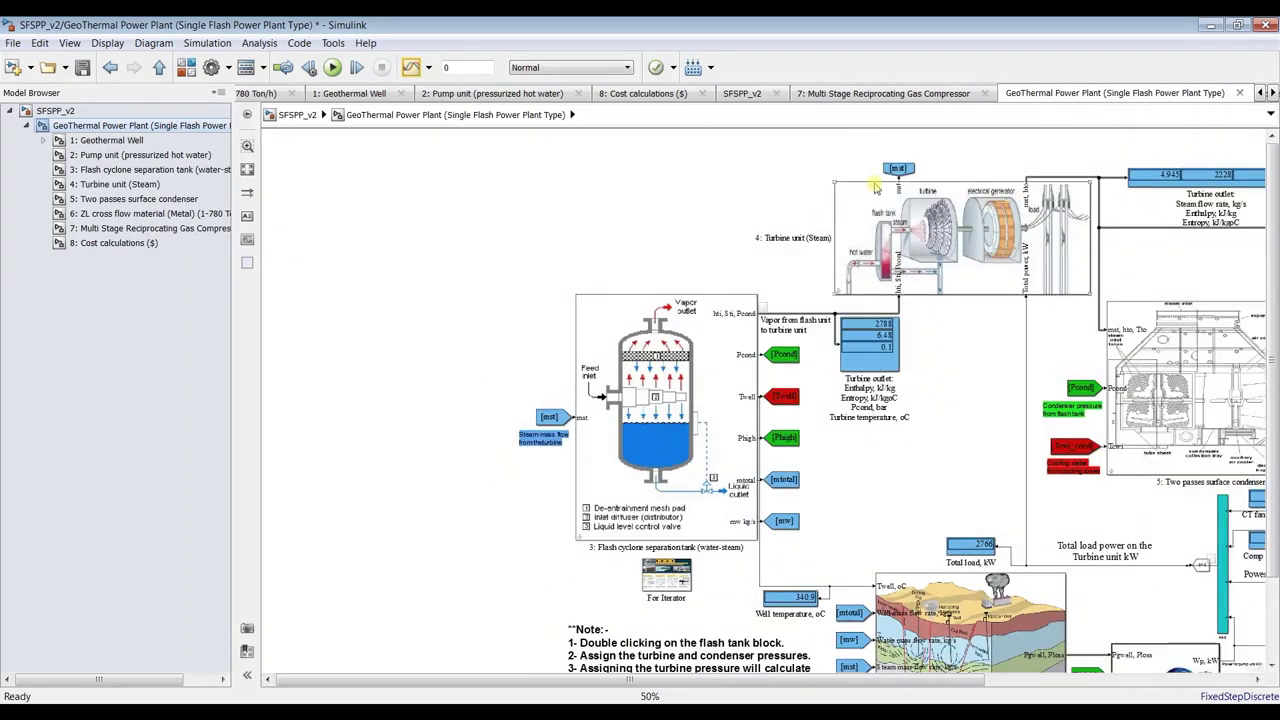
pyautogui.scroll(3, 365, 236)
pyautogui.scroll(-3, 365, 236)
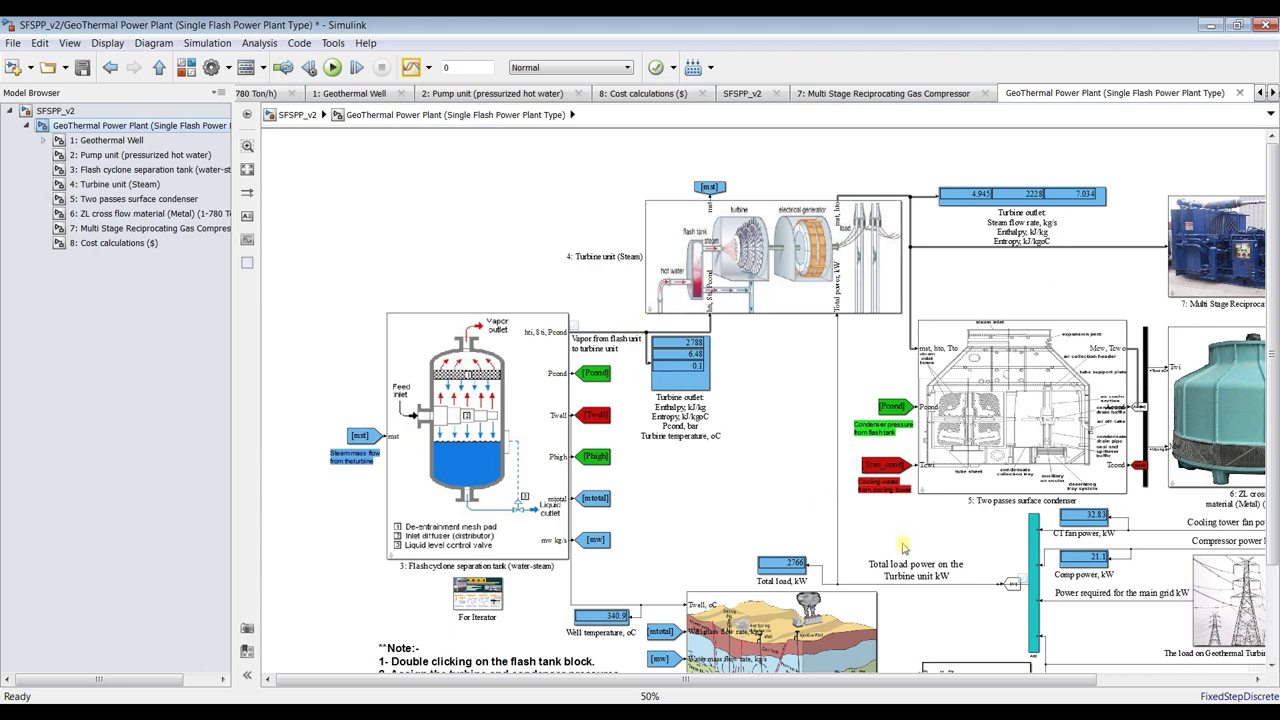
# Examine the two passes surface condenser's Pcond and Tcwi_cond input tags and their source notes
pyautogui.scroll(2, 917, 515)
pyautogui.scroll(1, 917, 515)
pyautogui.scroll(-2, 666, 386)
pyautogui.scroll(2, 713, 415)
pyautogui.scroll(2, 713, 415)
pyautogui.scroll(1, 494, 371)
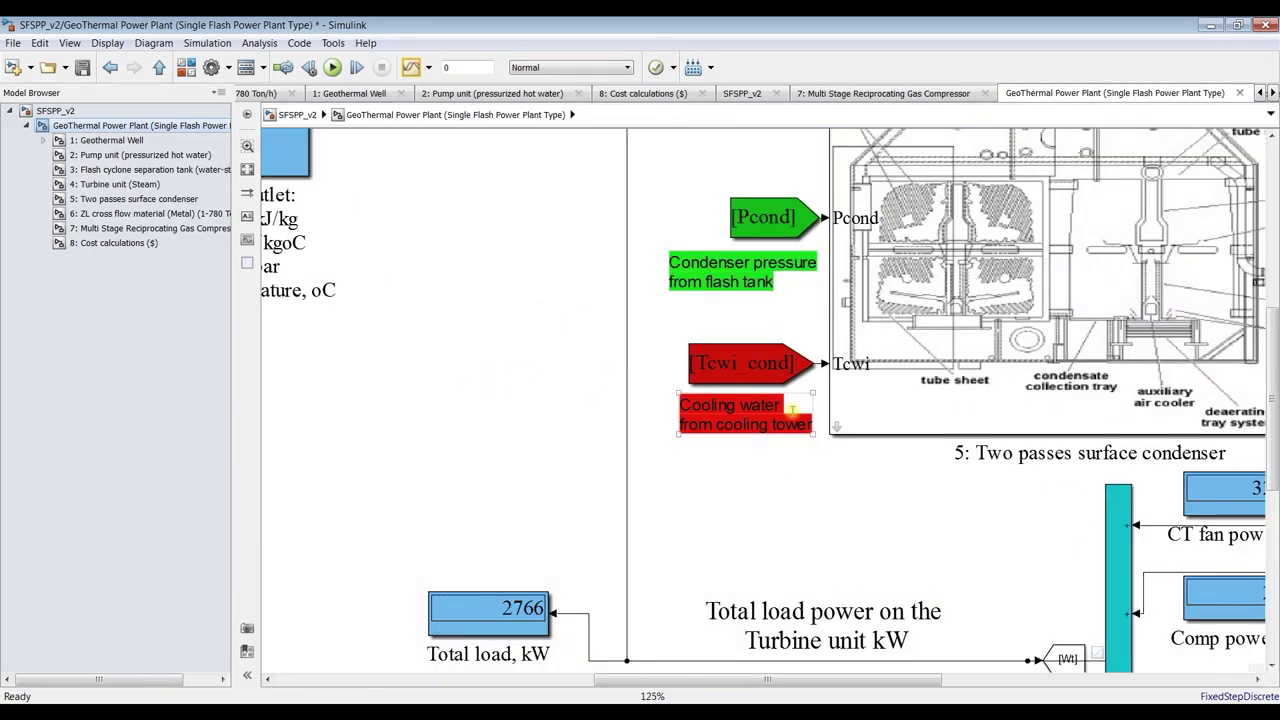
pyautogui.scroll(-3, 783, 378)
pyautogui.click(783, 378)
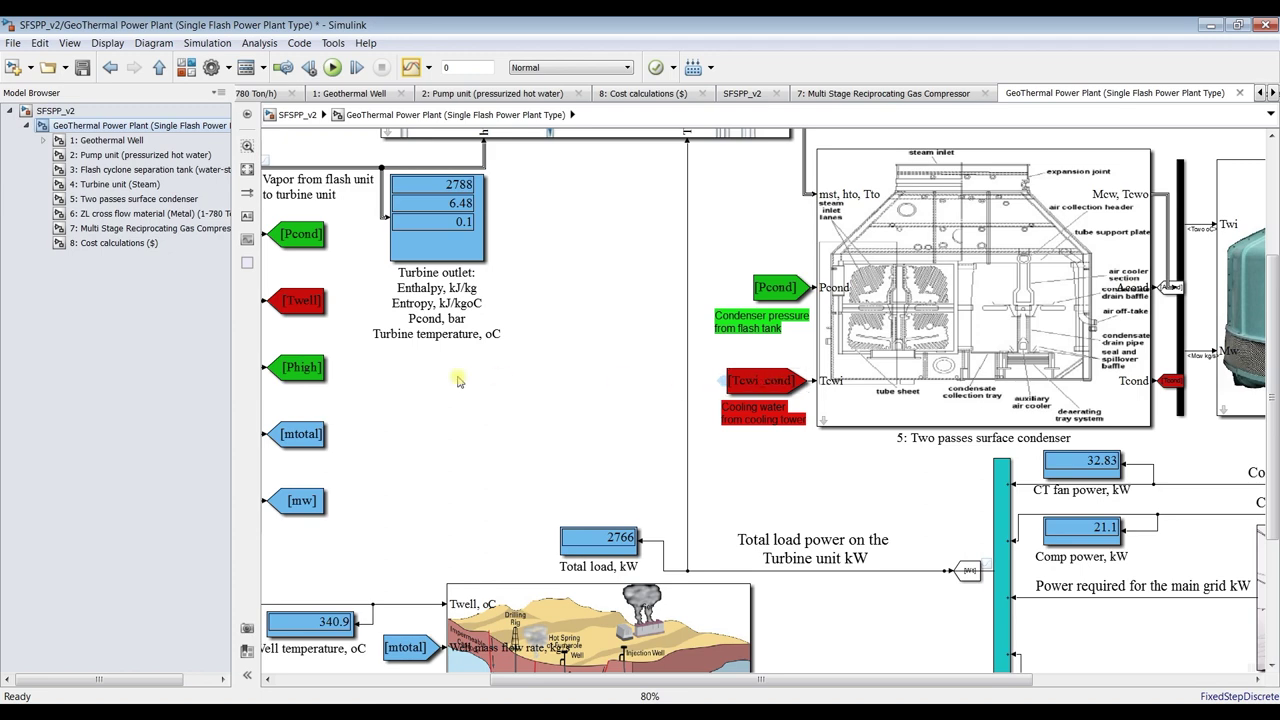
pyautogui.scroll(-1, 470, 378)
pyautogui.scroll(-2, 419, 401)
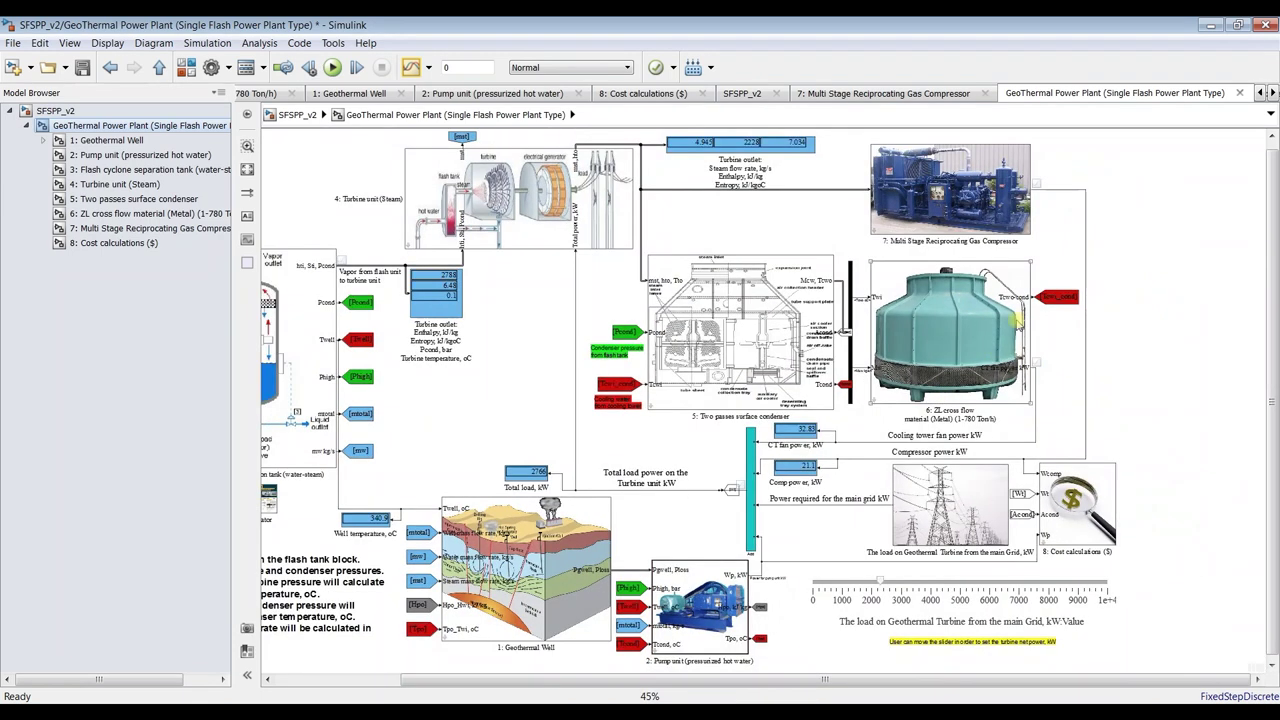
# Move the cooling tower's Tcwi_cond tag away from its output port to expose the connection, and bring it back beside the port
pyautogui.click(1055, 297)
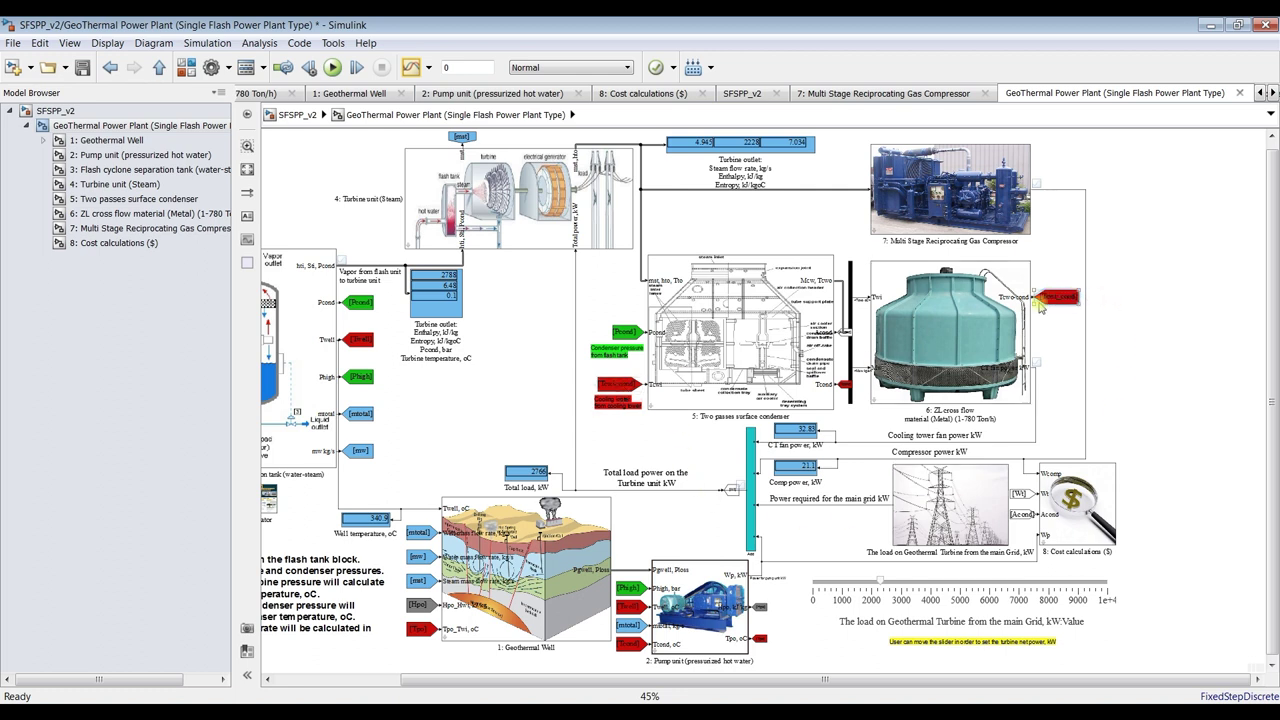
pyautogui.moveTo(1063, 300); pyautogui.dragTo(1150, 301)
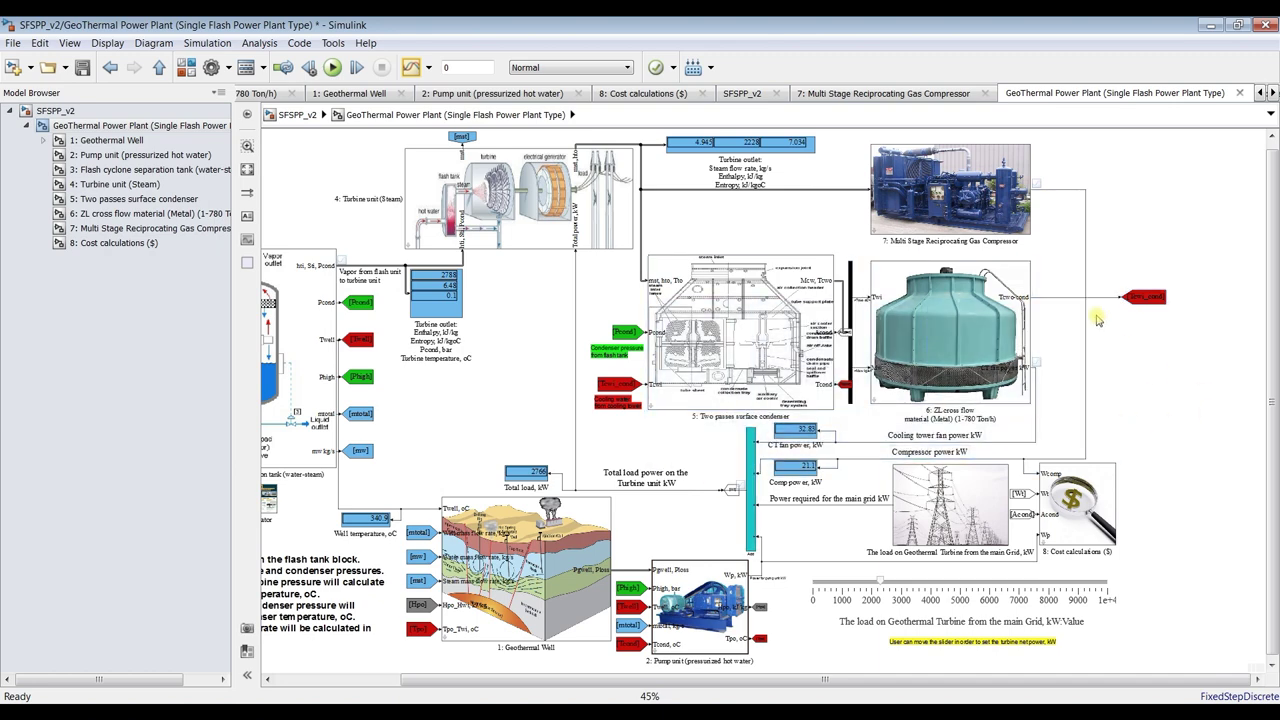
pyautogui.scroll(2, 1065, 290)
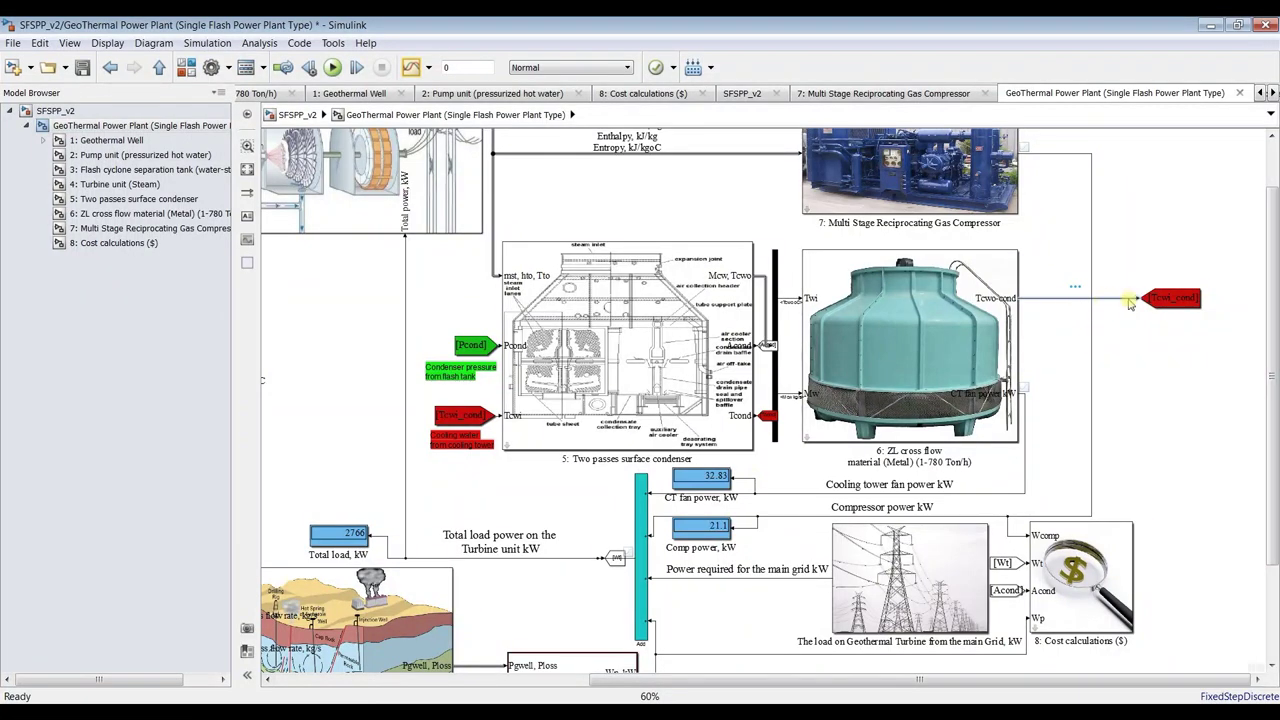
pyautogui.moveTo(1165, 300); pyautogui.dragTo(1052, 304)
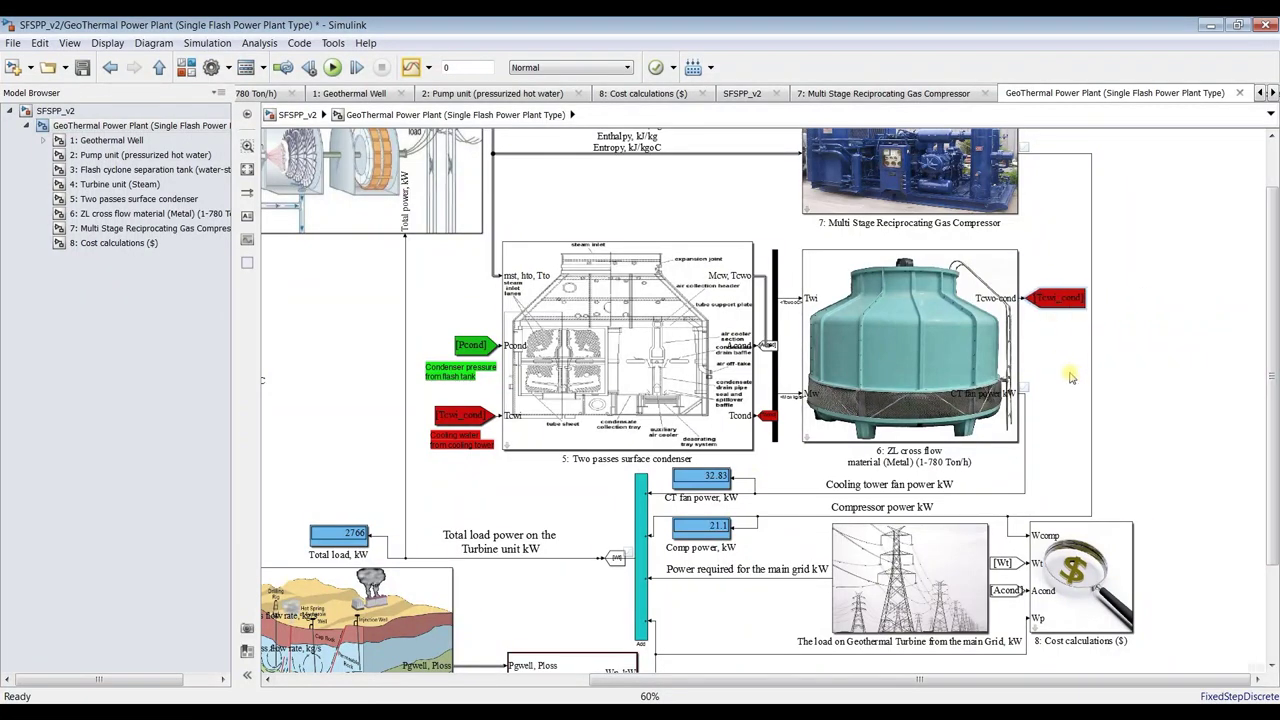
# Inspect the cooling tower's Tcwi_cond Goto tag parameters and trace the signal to the matching From tag at the condenser's input
pyautogui.click(1065, 305)
pyautogui.doubleClick(1065, 305)
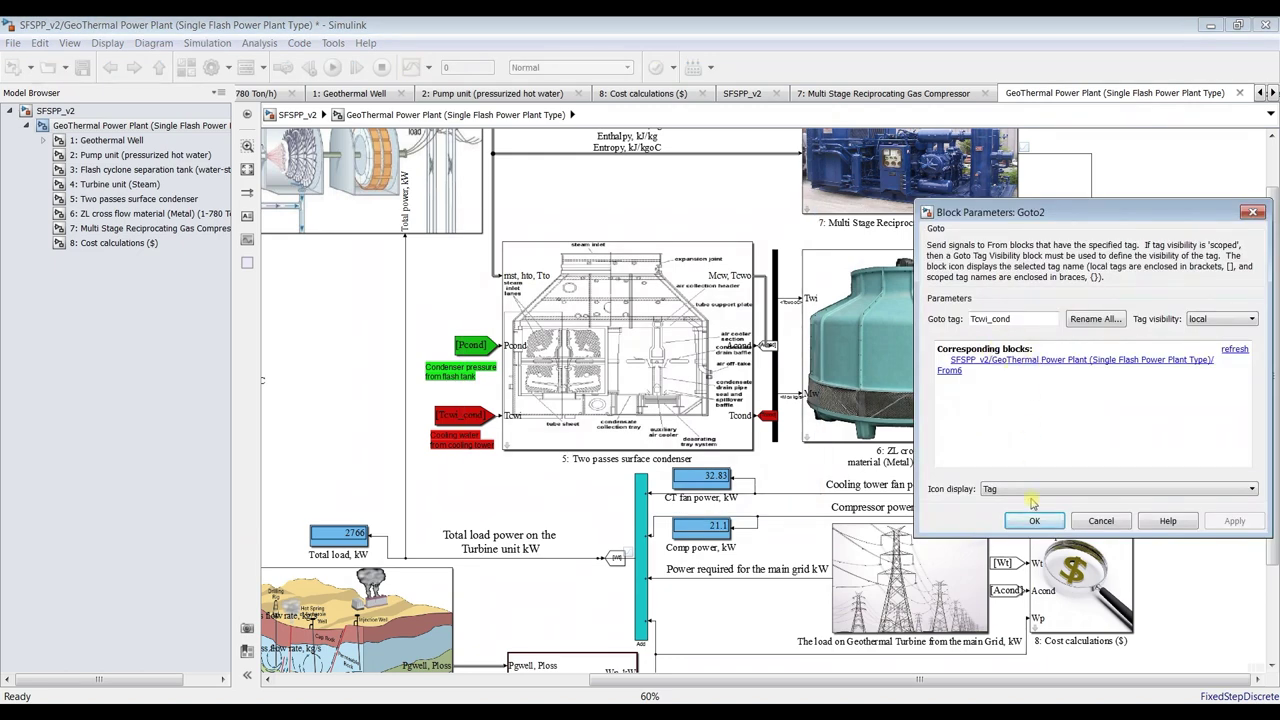
pyautogui.click(1035, 520)
pyautogui.click(463, 420)
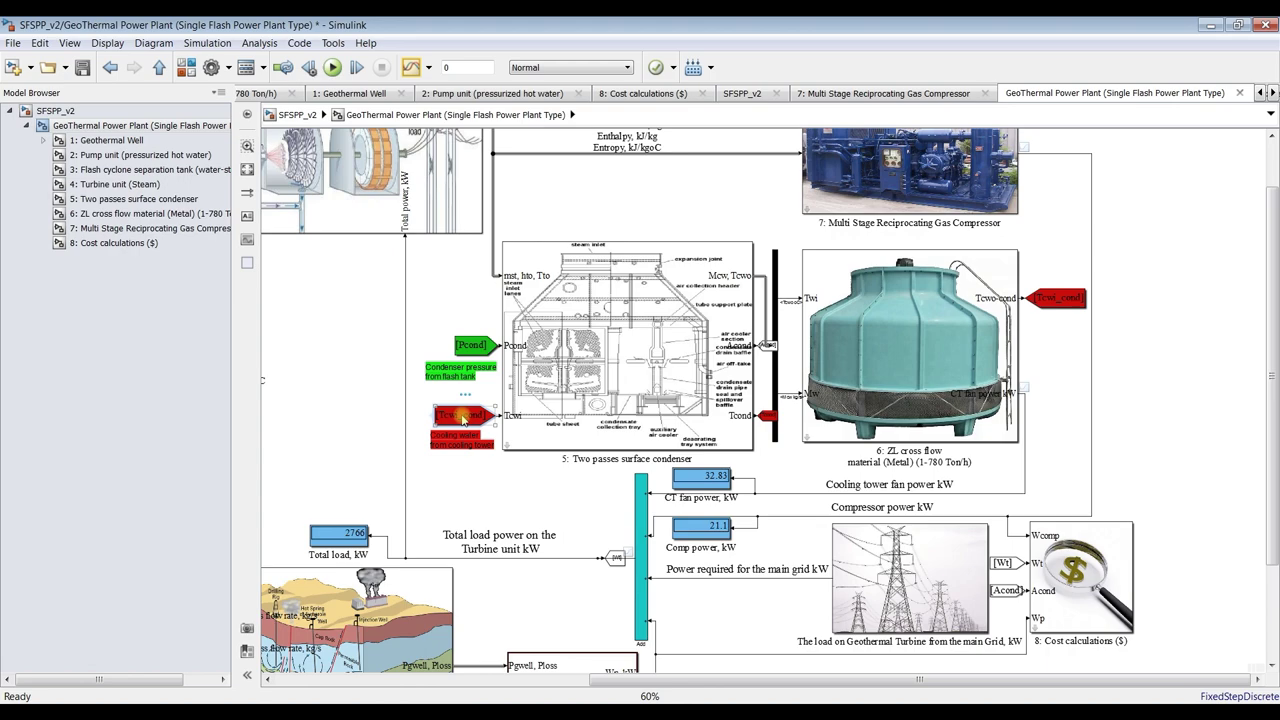
pyautogui.scroll(-2, 795, 522)
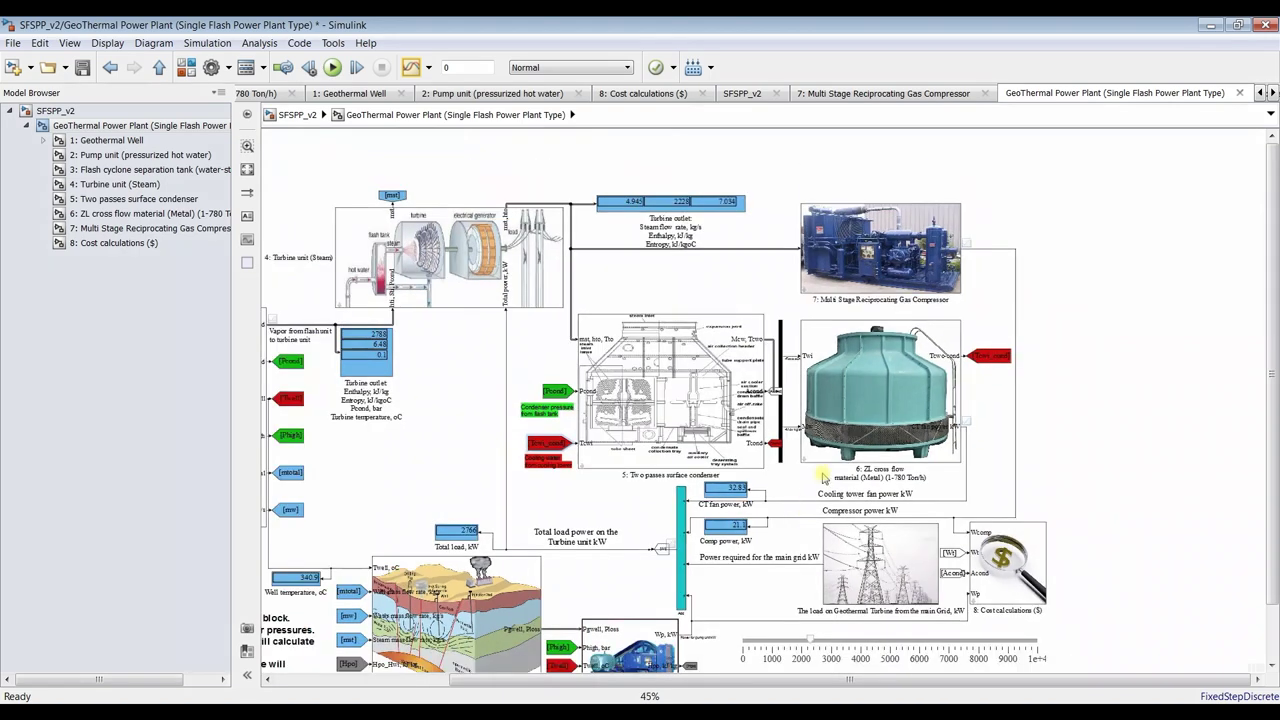
pyautogui.scroll(5, 912, 572)
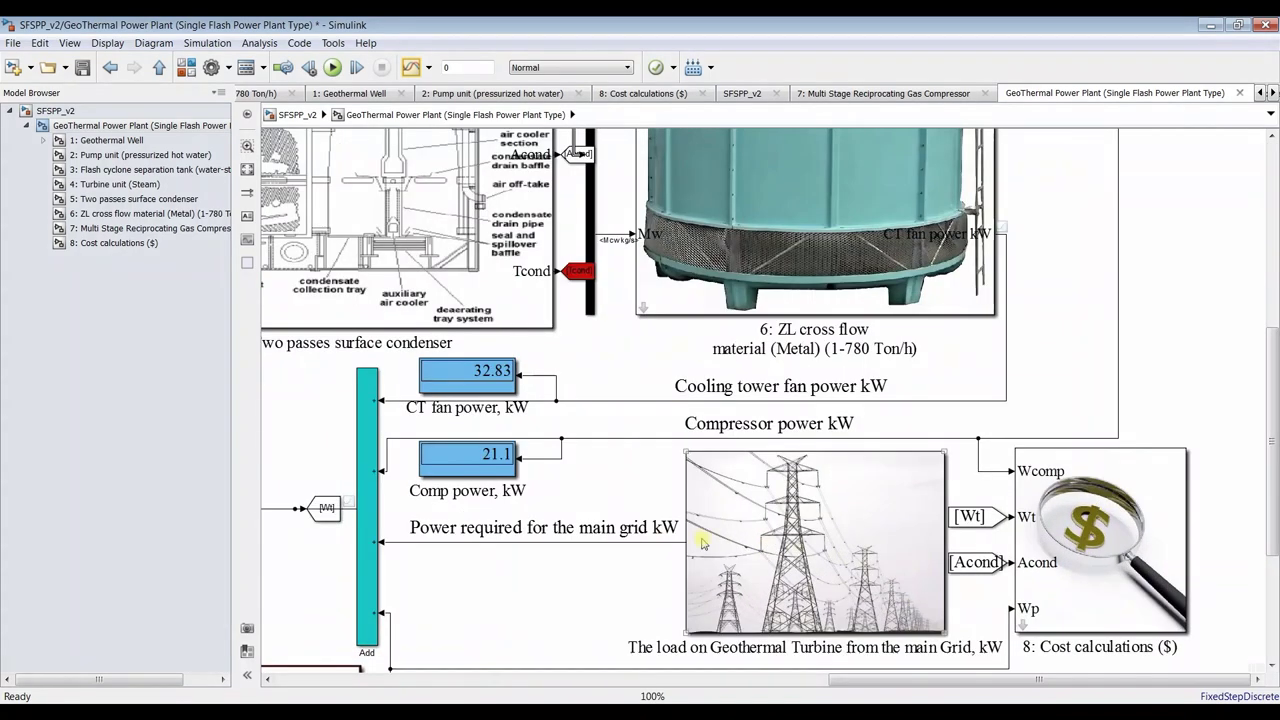
# Fit the whole plant diagram in view, set the simulation stop time to inf and save the model
pyautogui.scroll(-4, 605, 528)
pyautogui.scroll(-1, 605, 535)
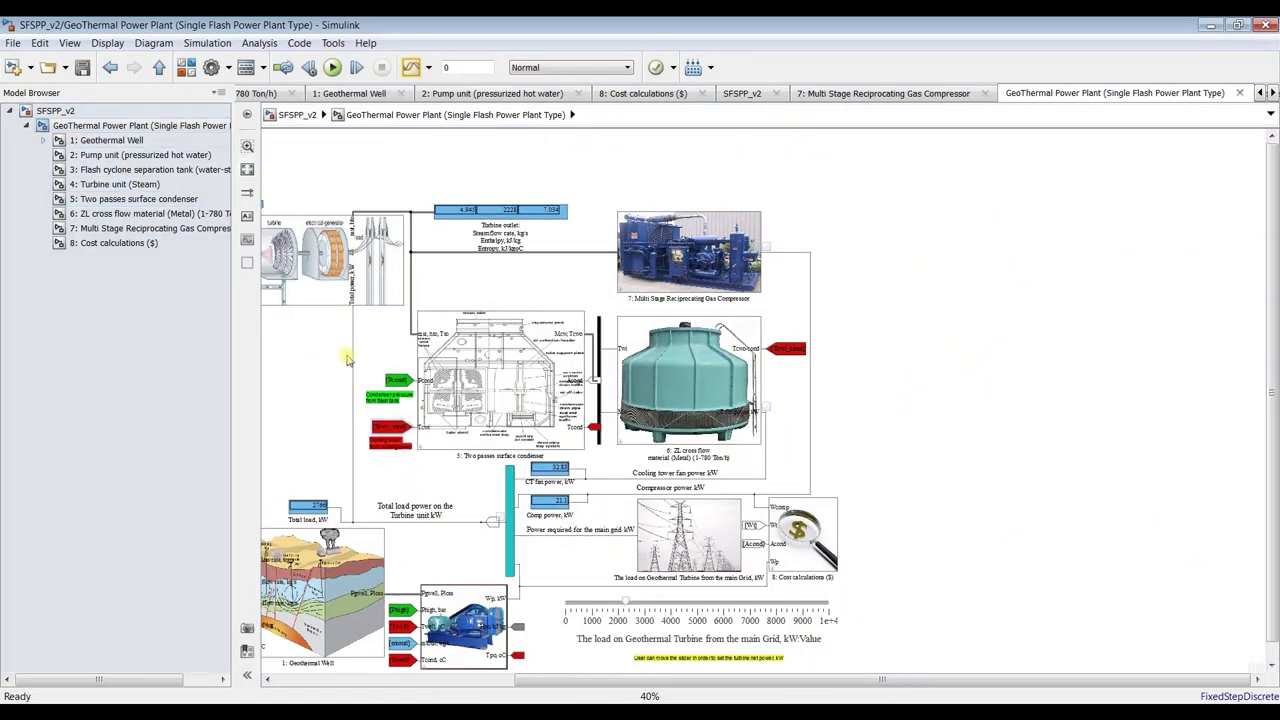
pyautogui.scroll(-1, 487, 212)
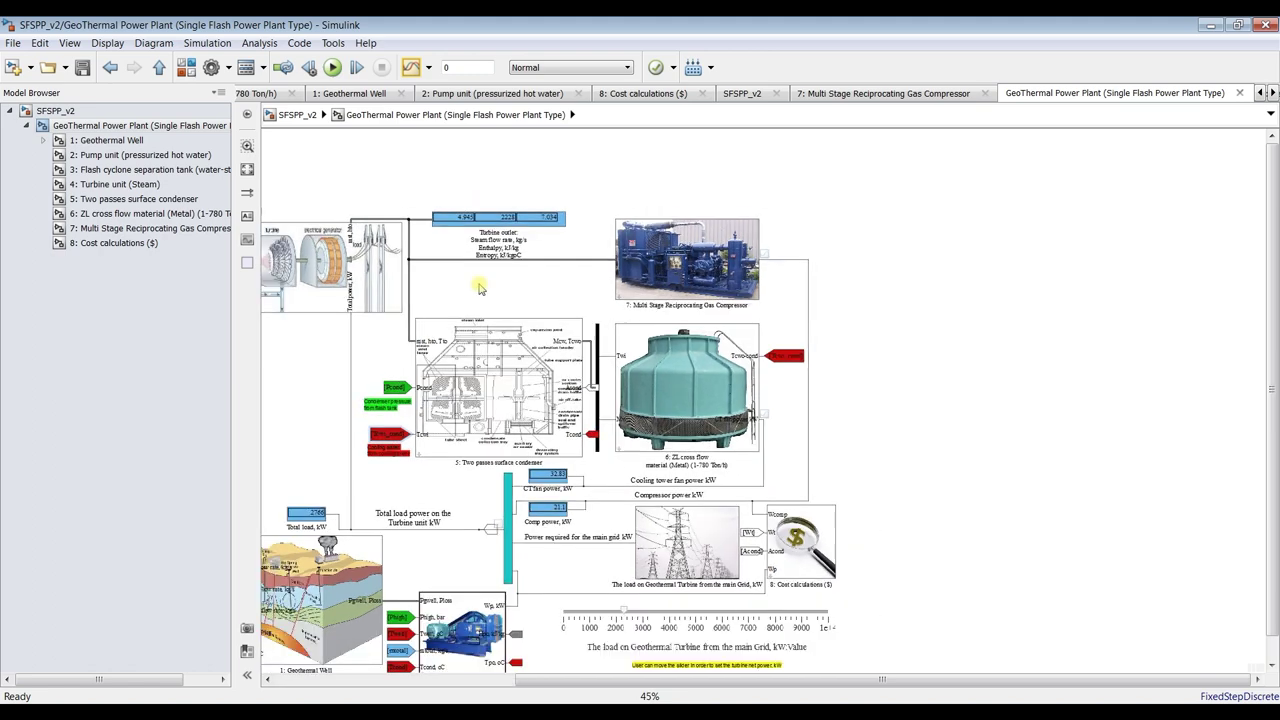
pyautogui.click(247, 169)
pyautogui.doubleClick(464, 67)
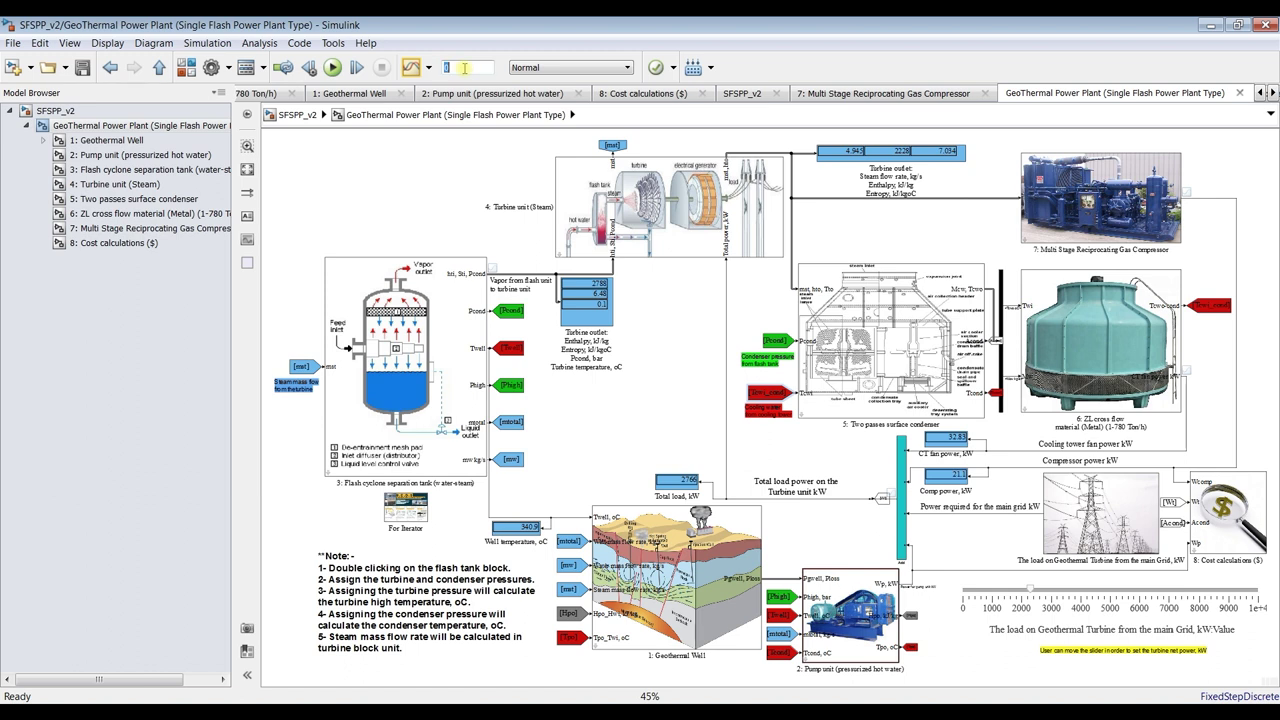
pyautogui.press('BackSpace')
pyautogui.write('inf')
pyautogui.press('Return')
pyautogui.click(84, 67)
# Start the simulation and raise the main grid load slider in stages to about 4200, 4500, 7000 and 9000 kW
pyautogui.scroll(-1, 650, 524)
pyautogui.scroll(2, 1157, 609)
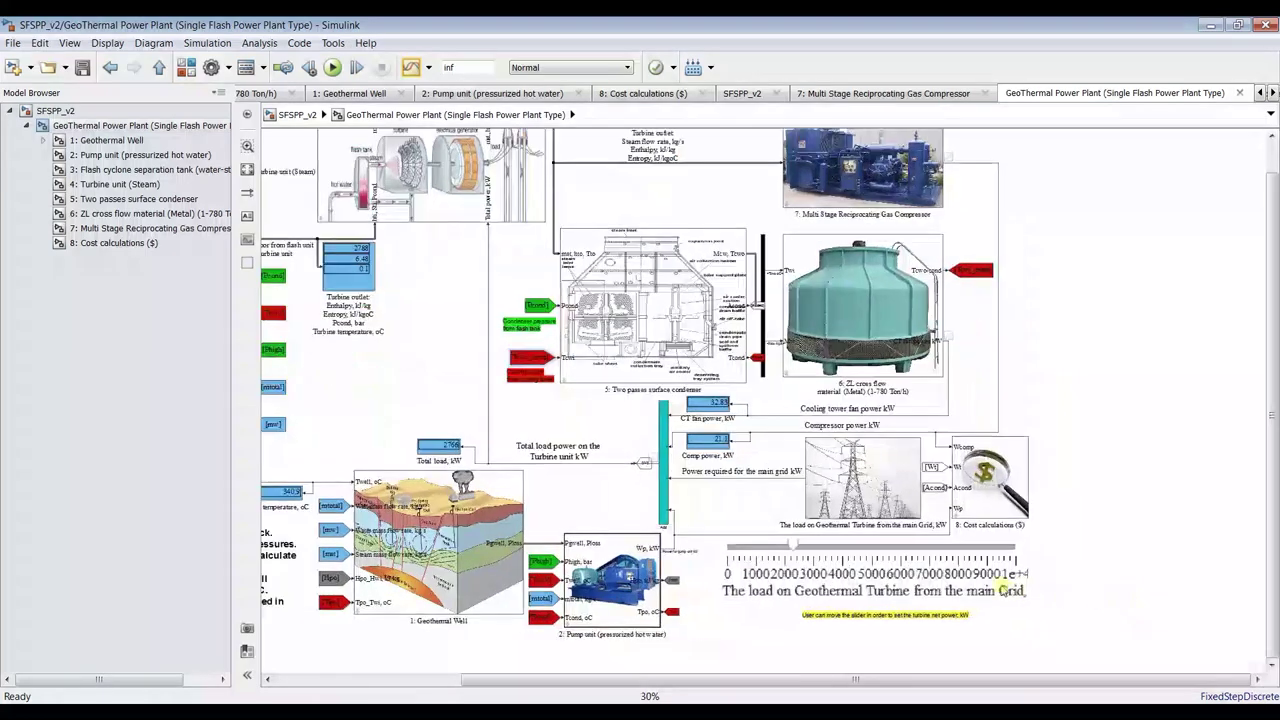
pyautogui.scroll(1, 865, 570)
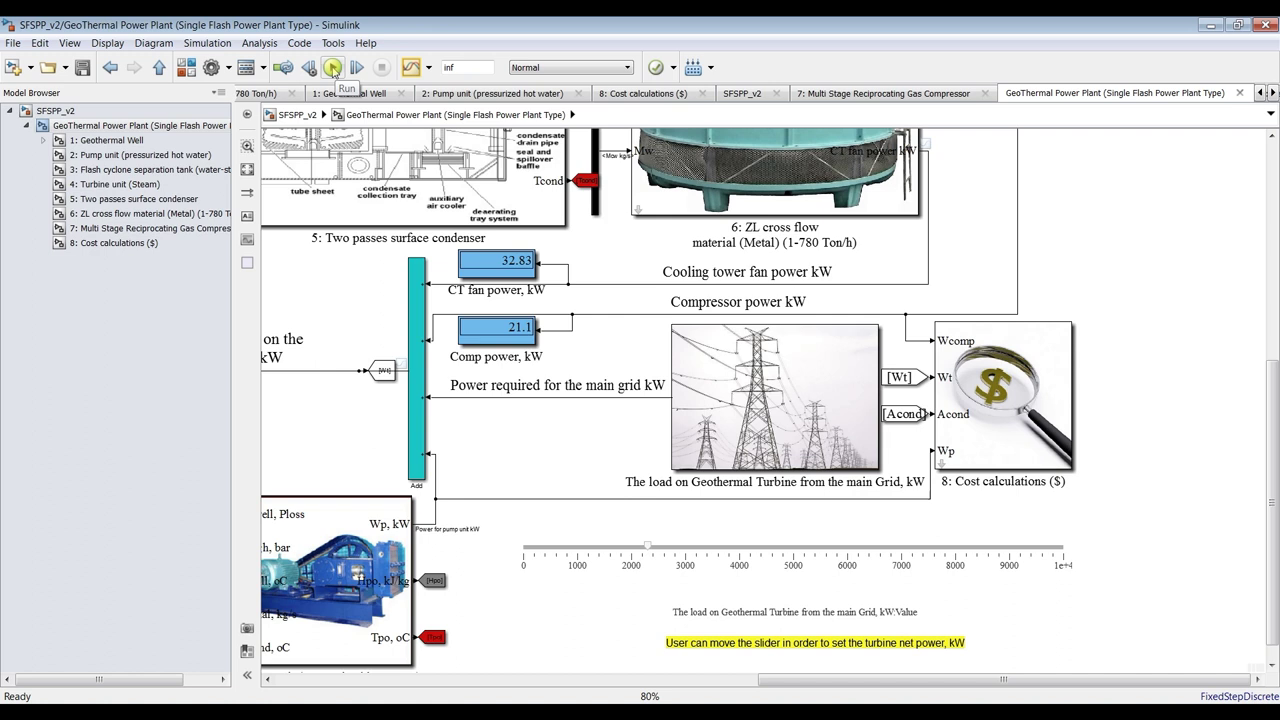
pyautogui.click(333, 68)
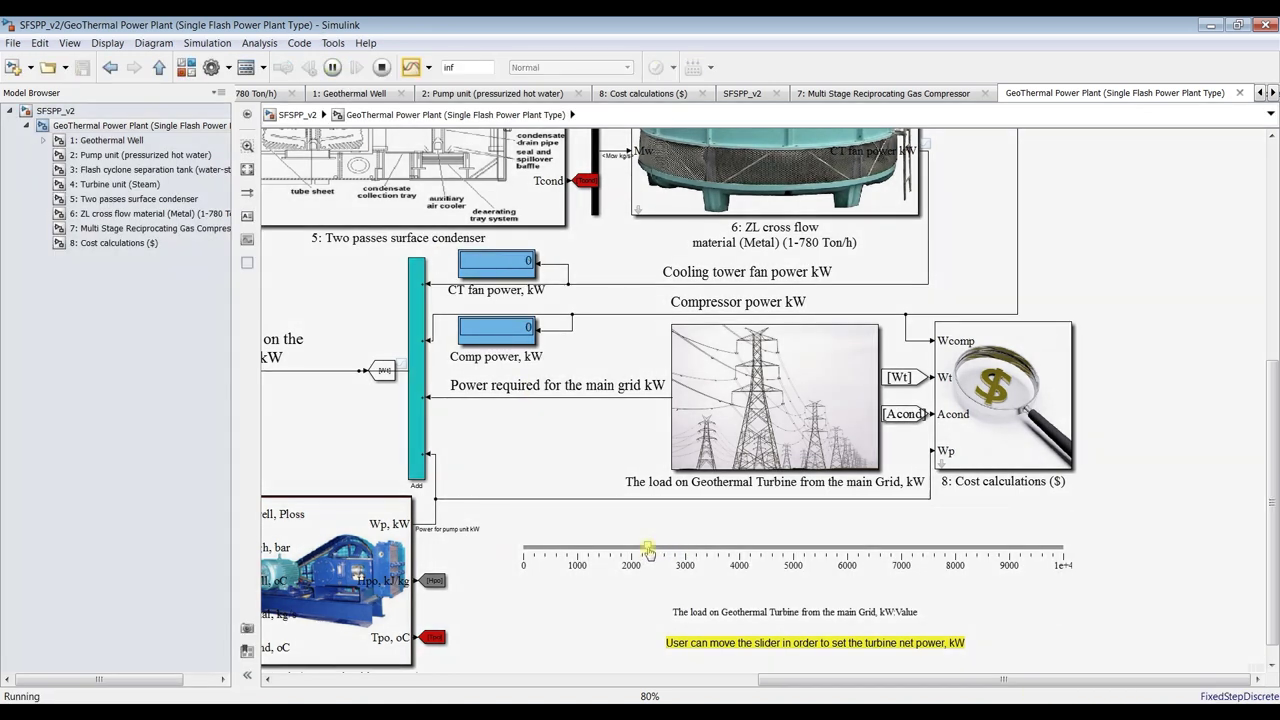
pyautogui.moveTo(652, 551); pyautogui.dragTo(745, 552)
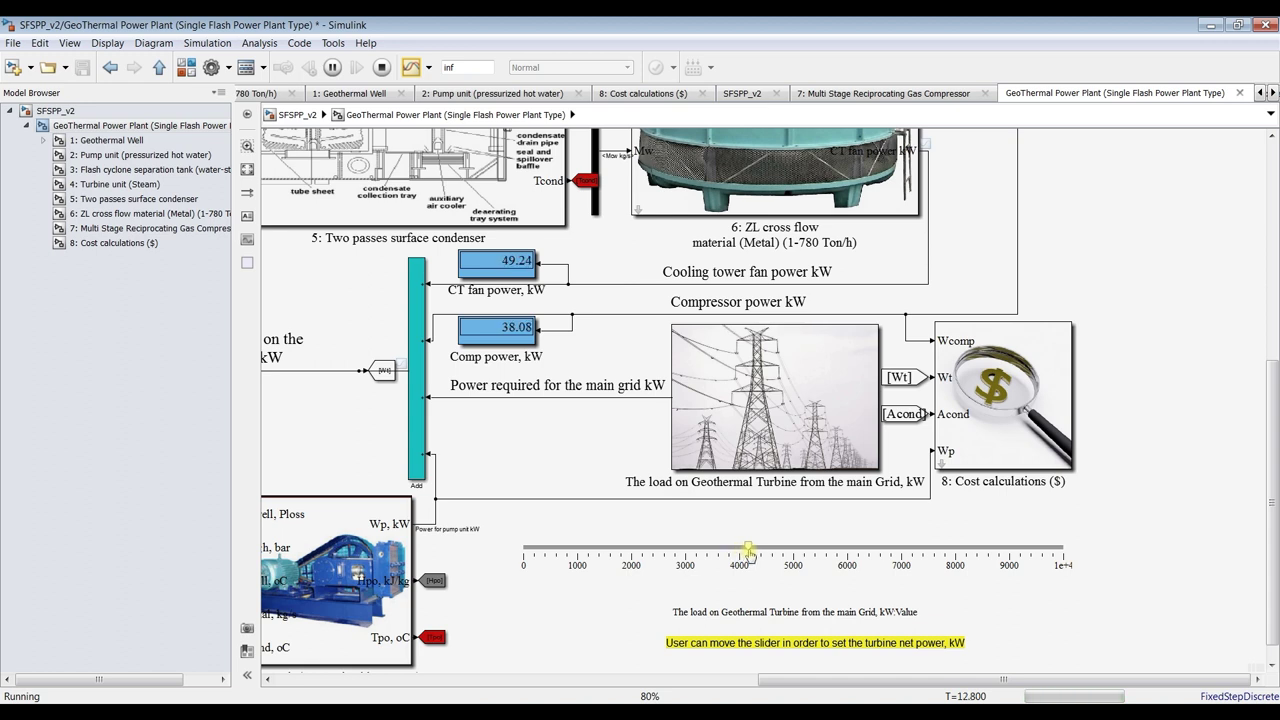
pyautogui.moveTo(755, 553); pyautogui.dragTo(769, 555)
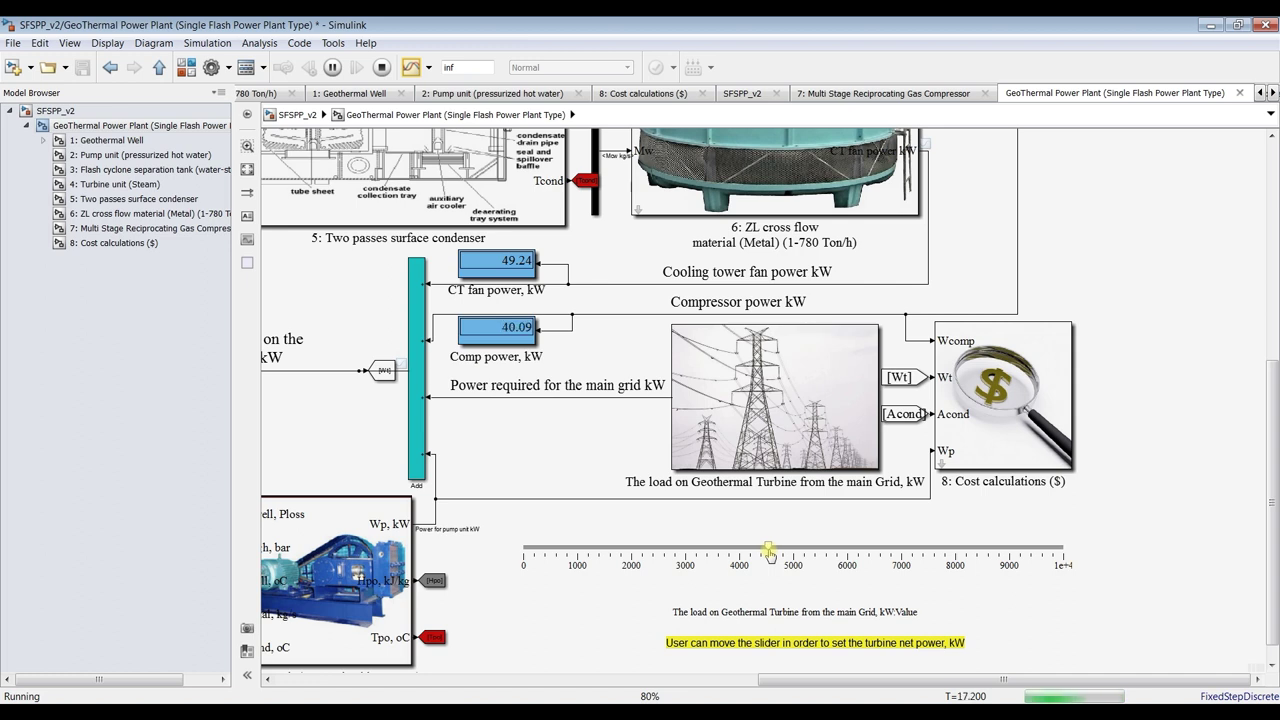
pyautogui.moveTo(777, 555); pyautogui.dragTo(899, 556)
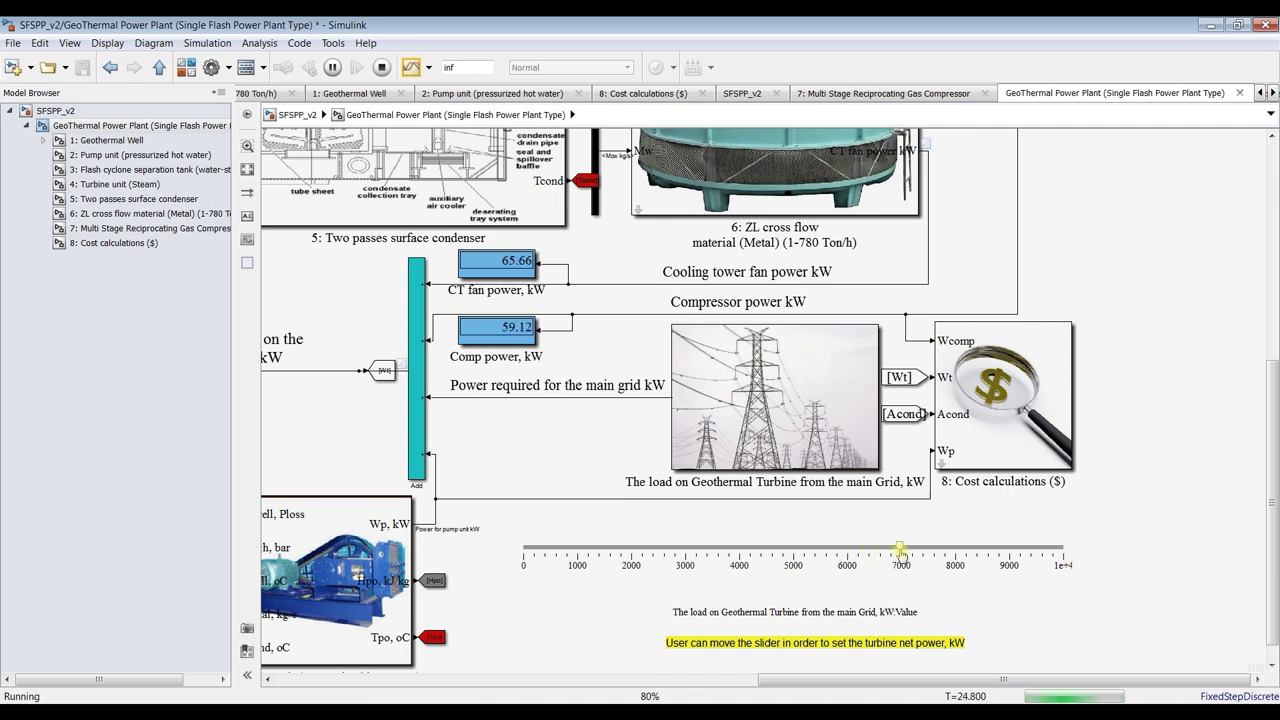
pyautogui.moveTo(901, 551); pyautogui.dragTo(1011, 556)
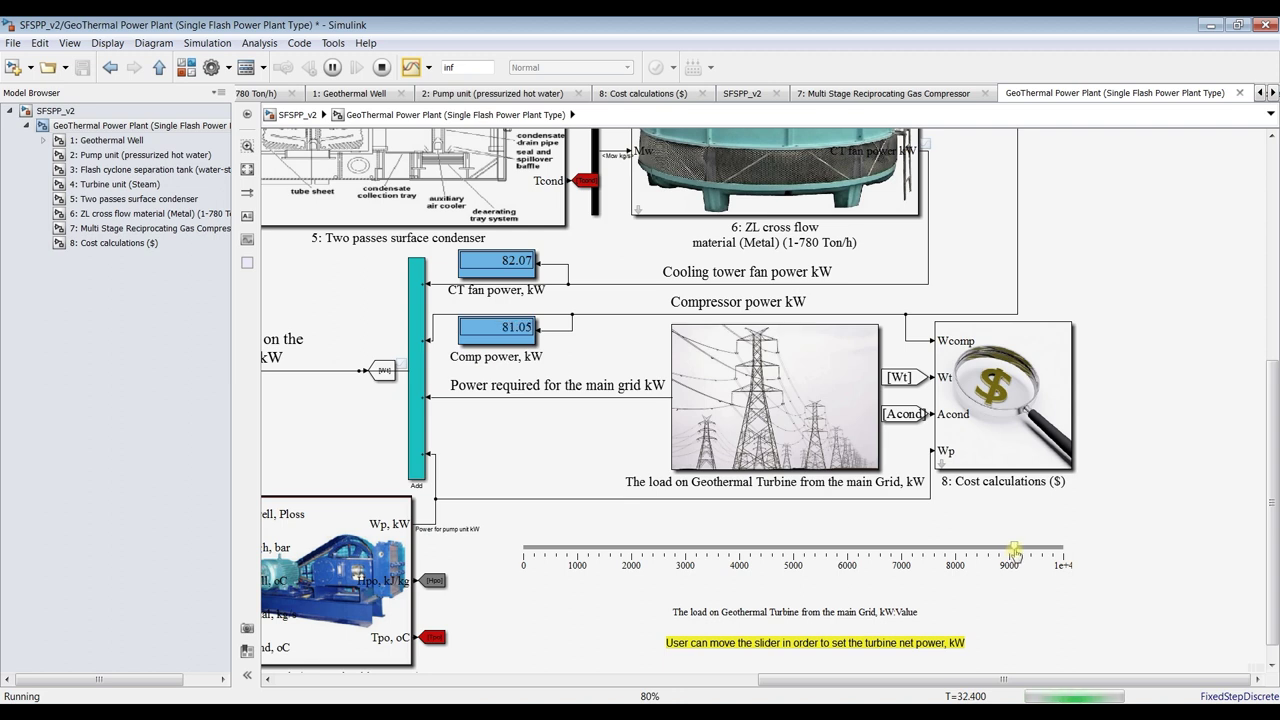
# Lower the main grid load slider in stages to about 6700 and 2200 kW before stopping the simulation and saving the model
pyautogui.moveTo(1008, 553); pyautogui.dragTo(901, 556)
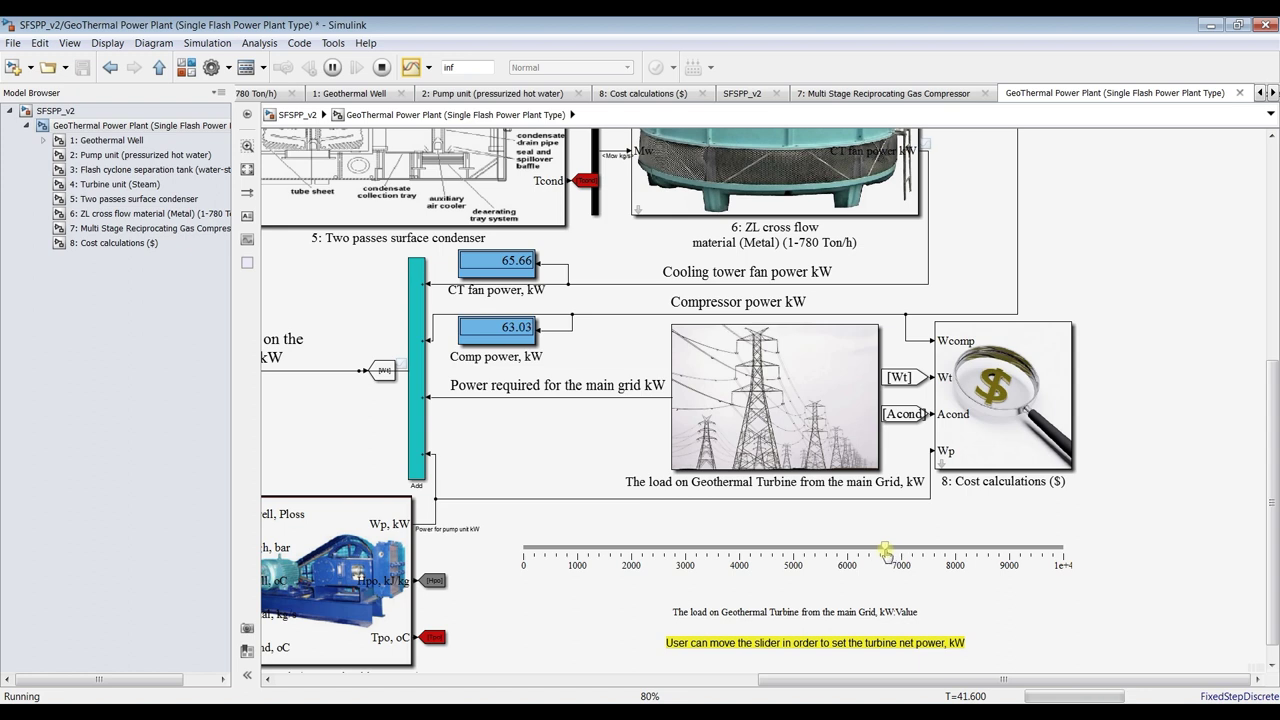
pyautogui.moveTo(866, 553); pyautogui.dragTo(644, 553)
pyautogui.click(381, 68)
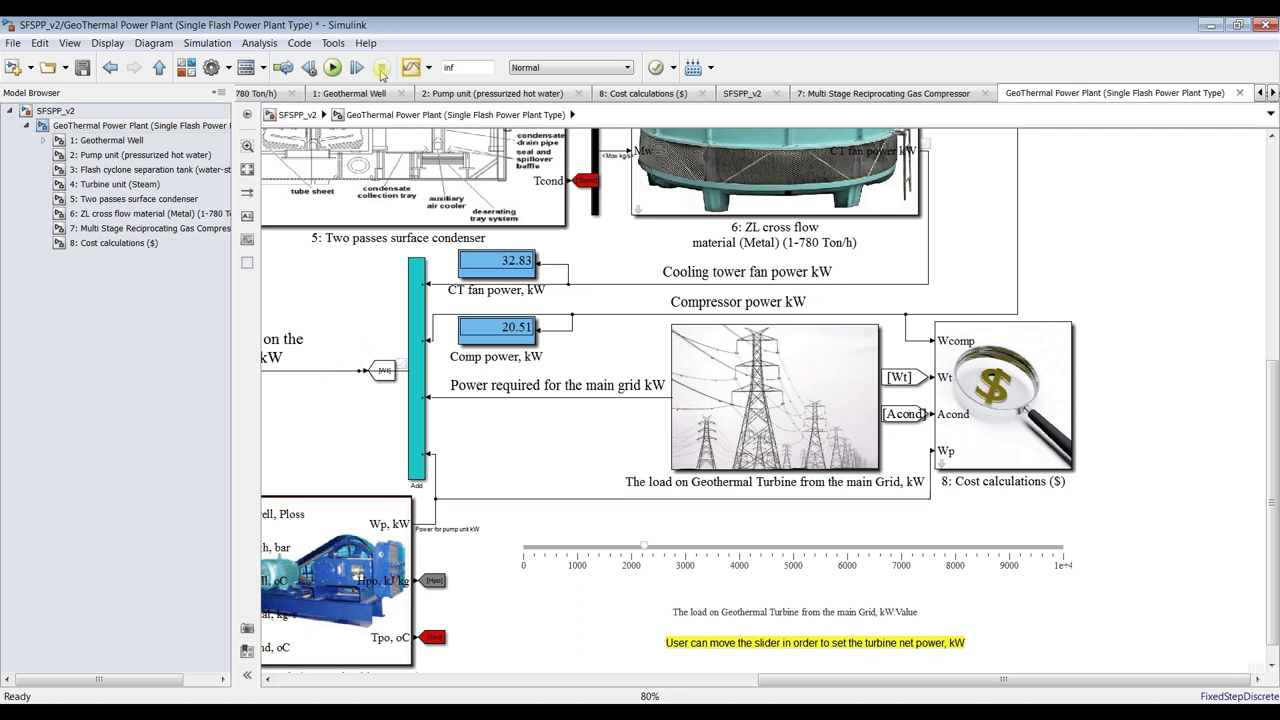
pyautogui.click(85, 68)
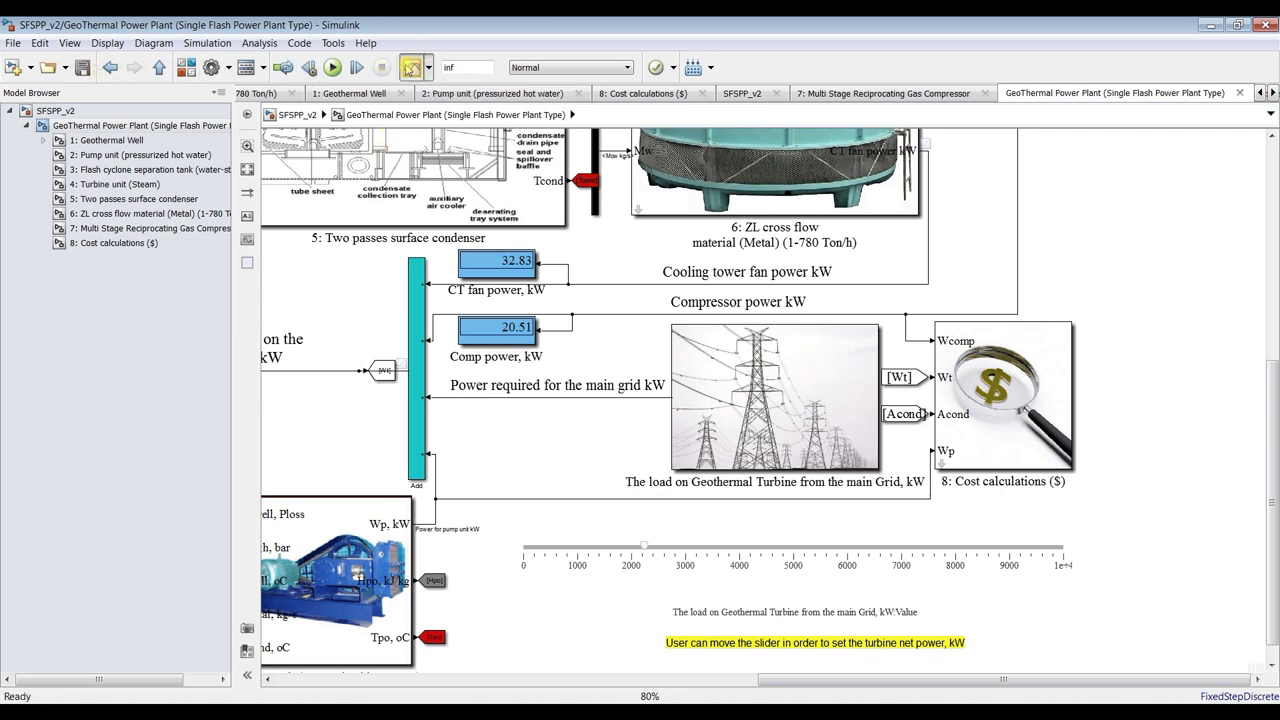
# Open the Simulation Data Inspector full-size and enlarge the runs list to show more signals
pyautogui.click(410, 68)
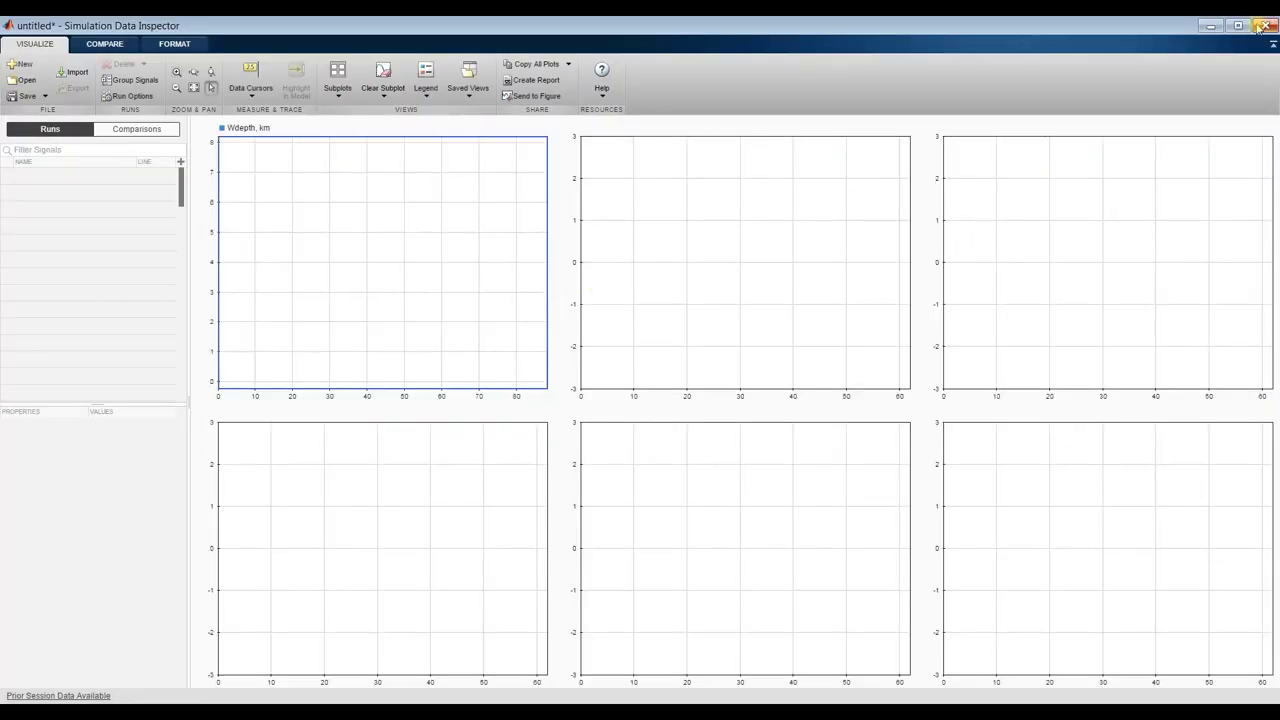
pyautogui.click(1238, 27)
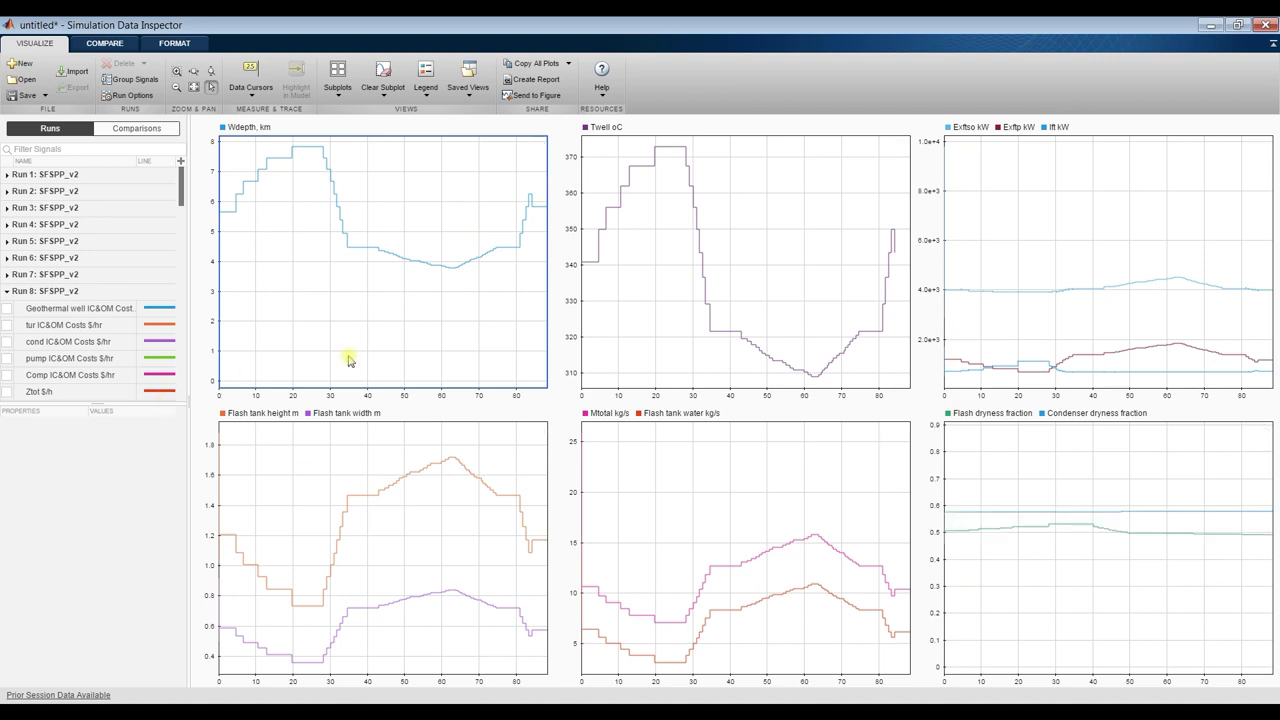
pyautogui.moveTo(110, 401); pyautogui.dragTo(120, 686)
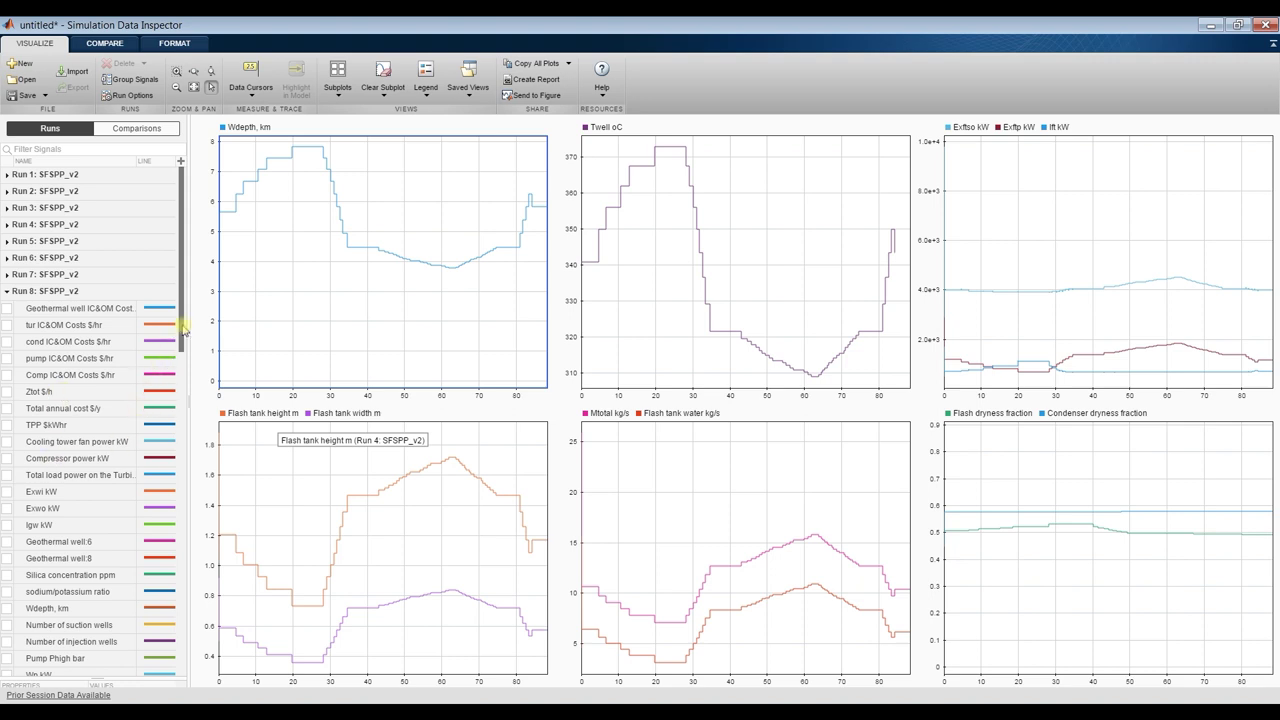
# Add Run 8's Wdepth, km signal to the existing Wdepth subplot
pyautogui.moveTo(181, 333); pyautogui.dragTo(181, 357)
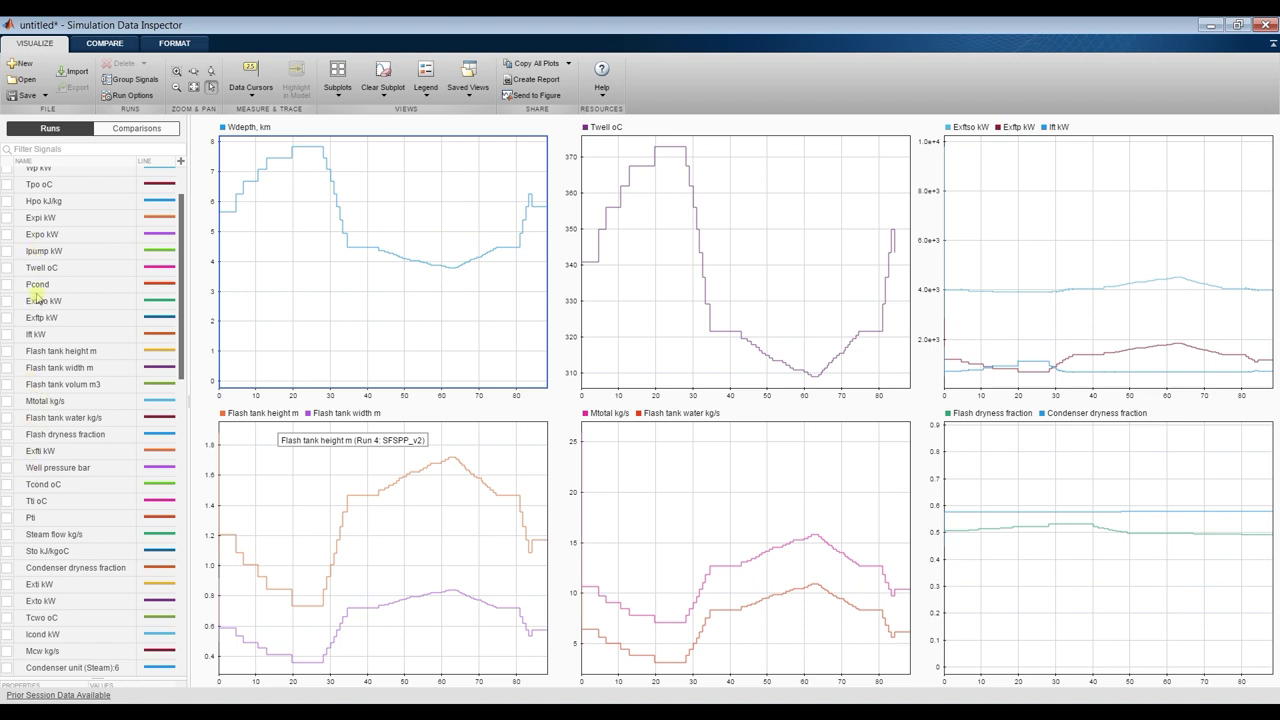
pyautogui.scroll(3, 35, 243)
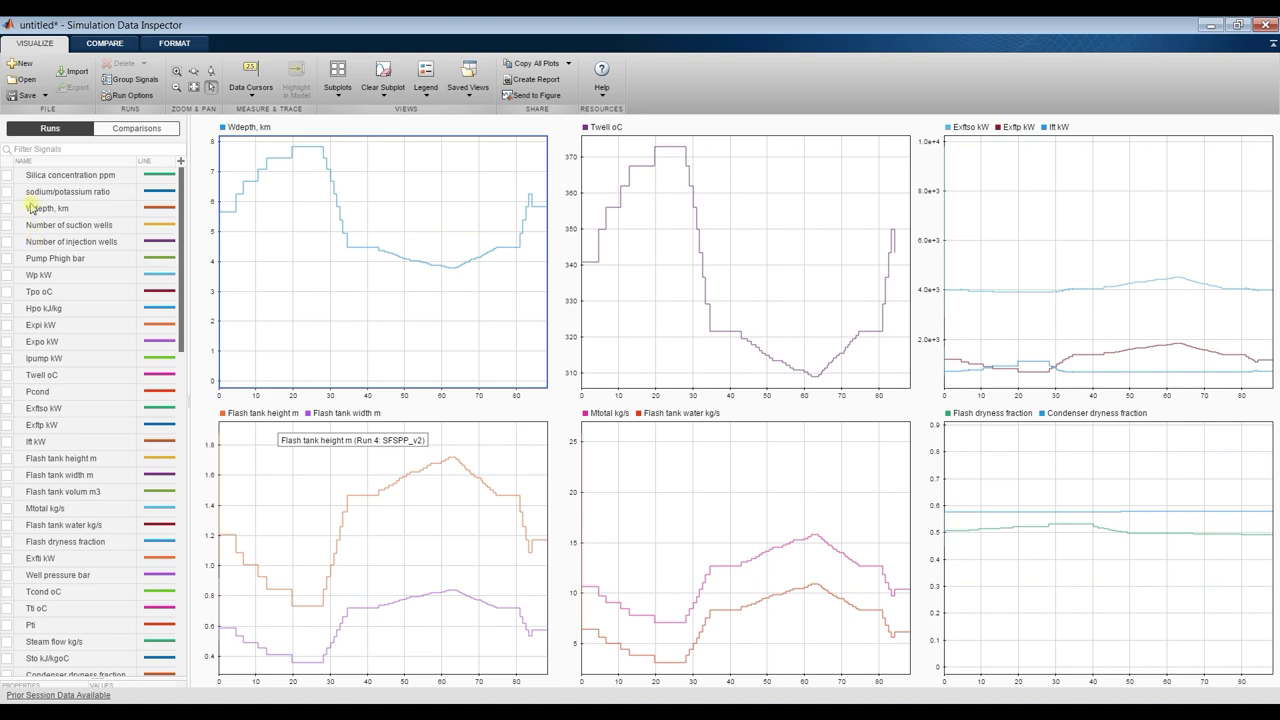
pyautogui.click(8, 209)
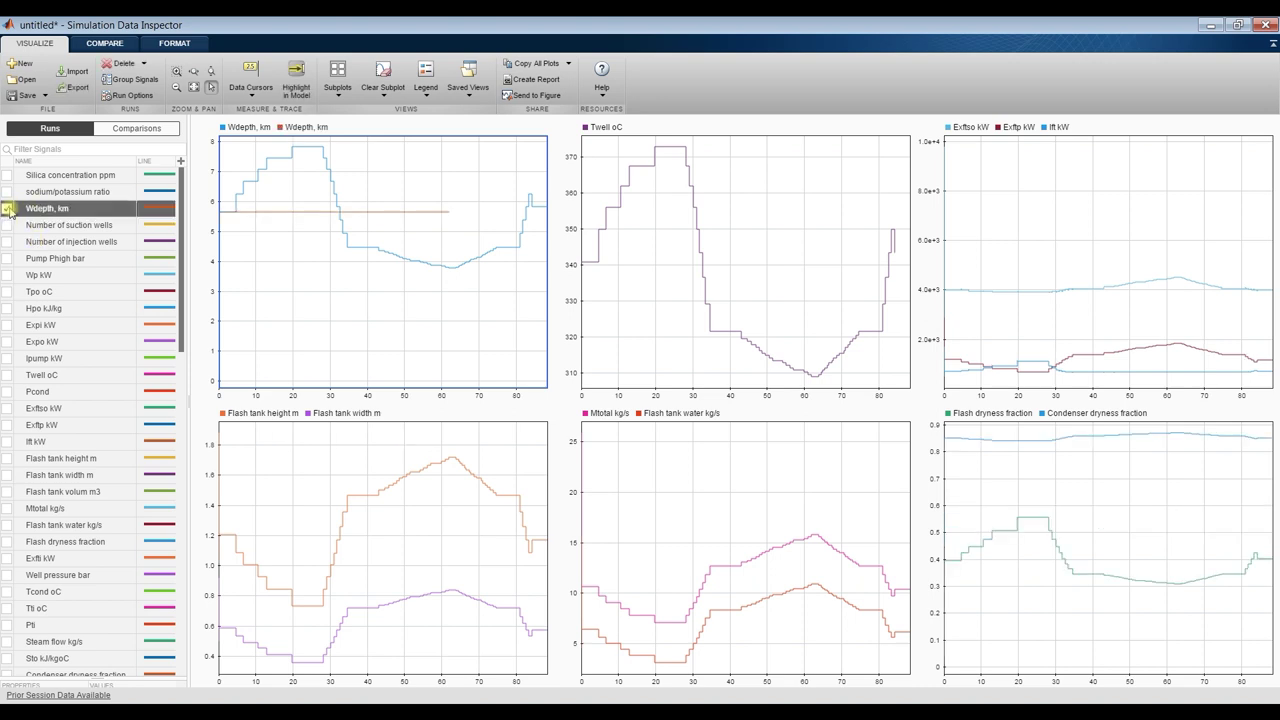
pyautogui.click(8, 209)
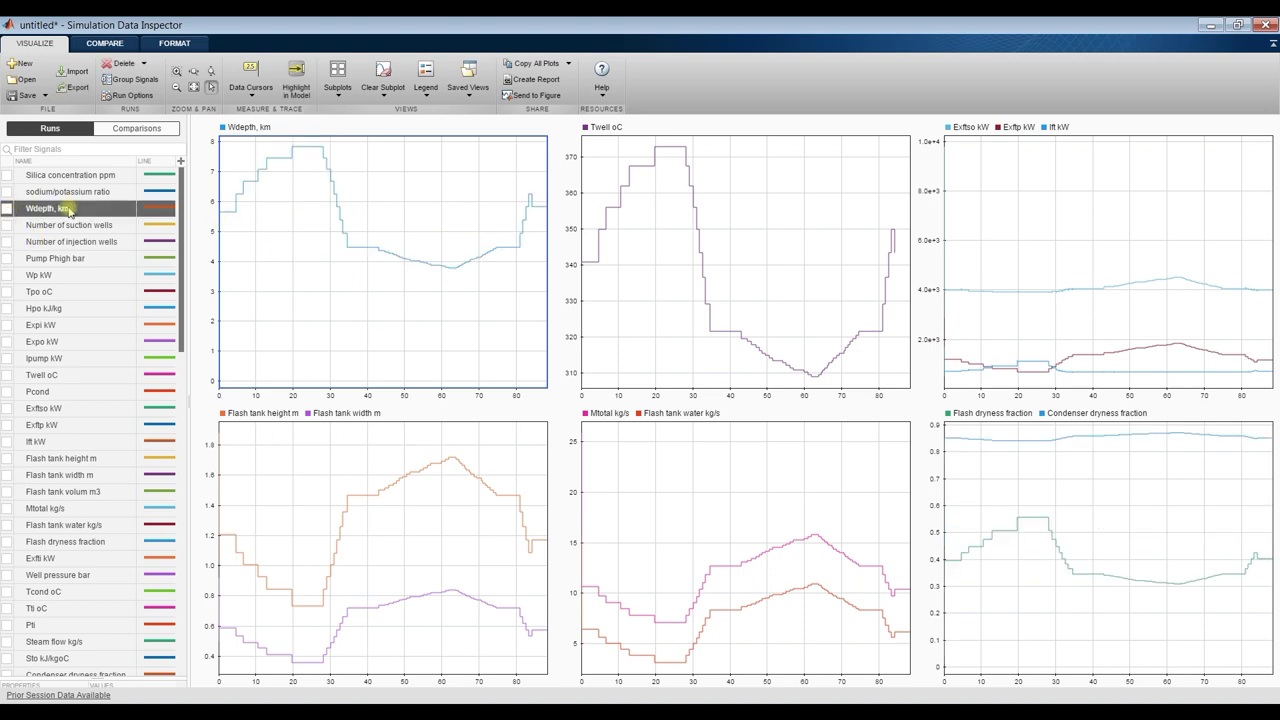
pyautogui.scroll(3, 140, 264)
pyautogui.click(8, 309)
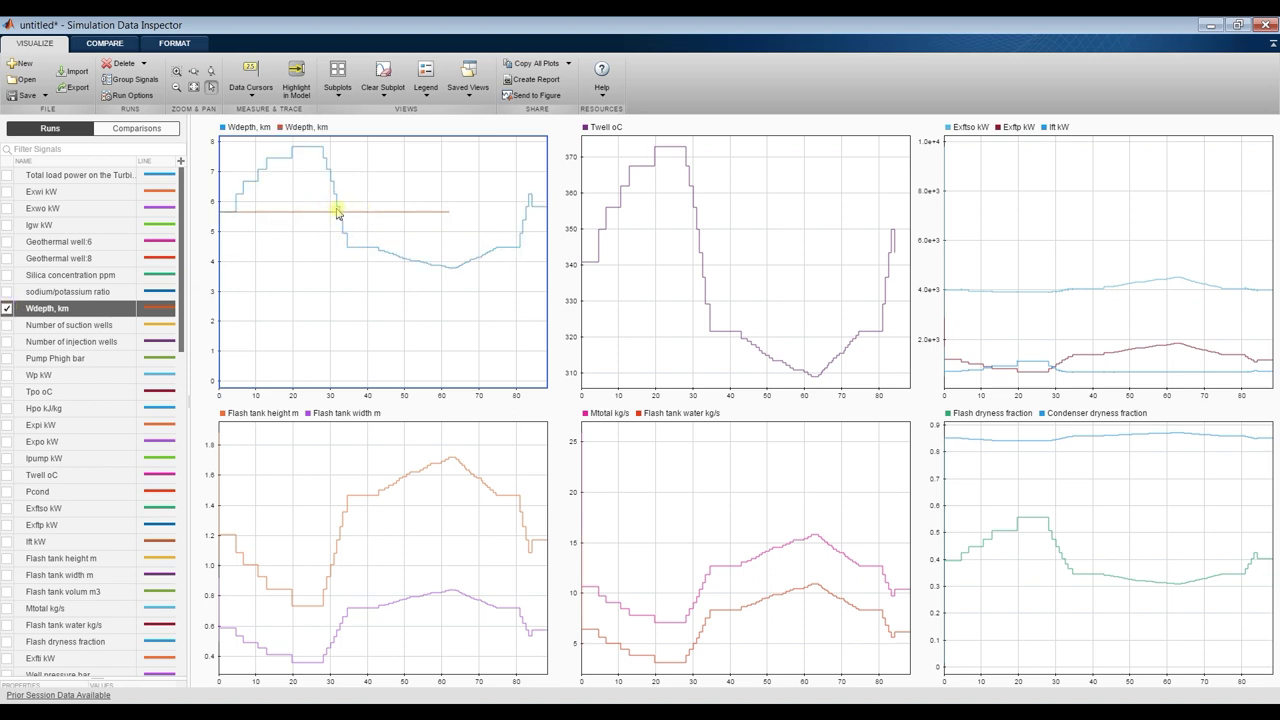
# Add Run 8's Twell oC signal to the existing Twell subplot
pyautogui.click(634, 289)
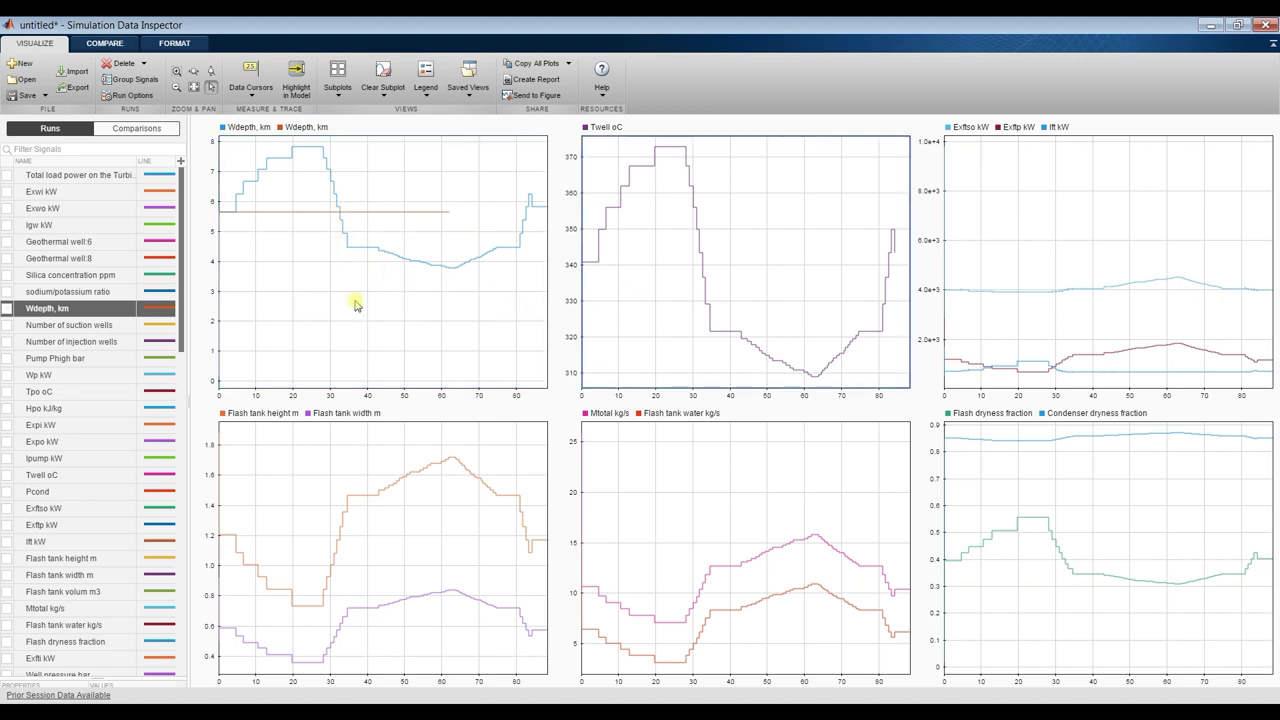
pyautogui.scroll(-2, 27, 373)
pyautogui.click(7, 368)
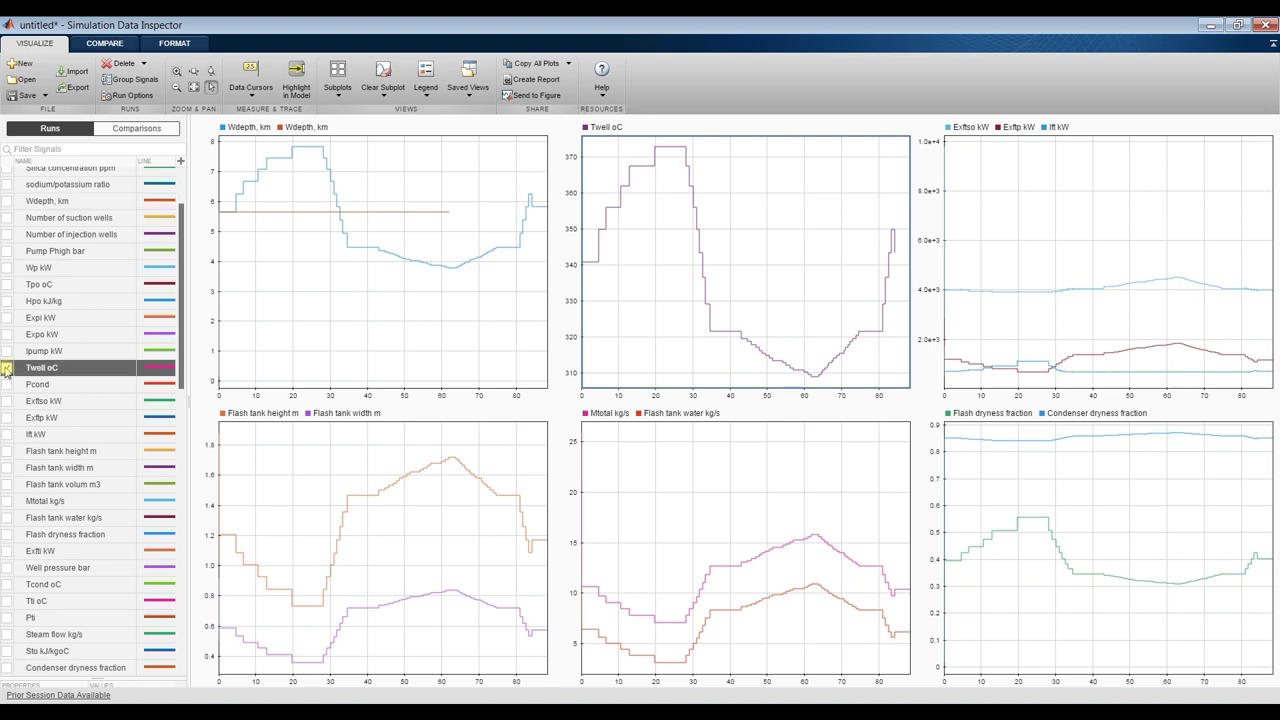
# Add Run 8's Exftso kW, Exftp kW and Ift kW signals to the subplot holding the same flash tank signals
pyautogui.click(1075, 184)
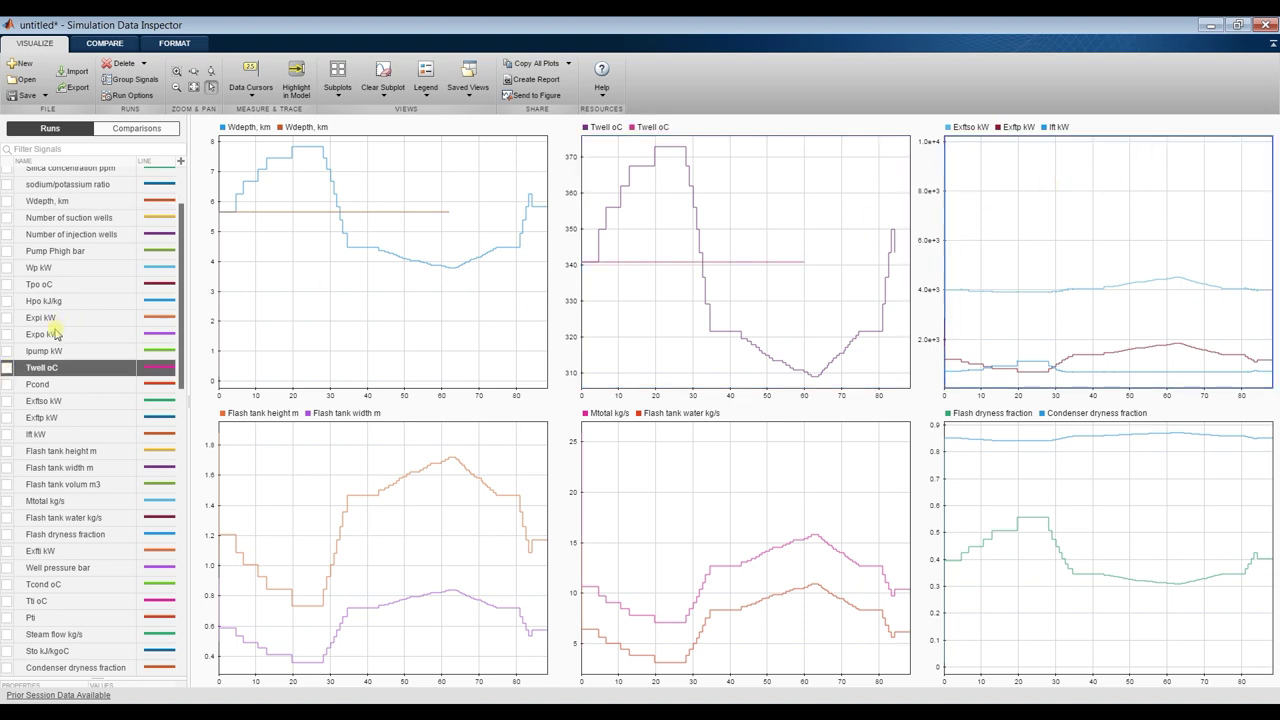
pyautogui.click(7, 401)
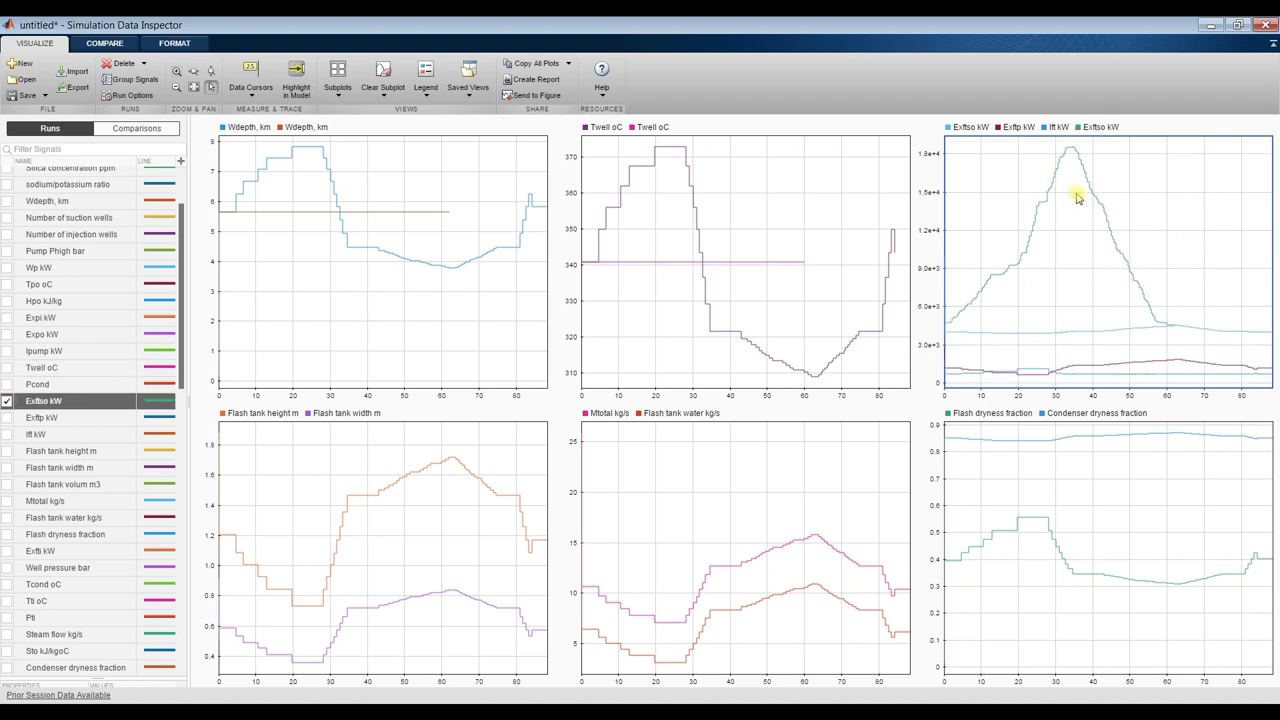
pyautogui.click(7, 420)
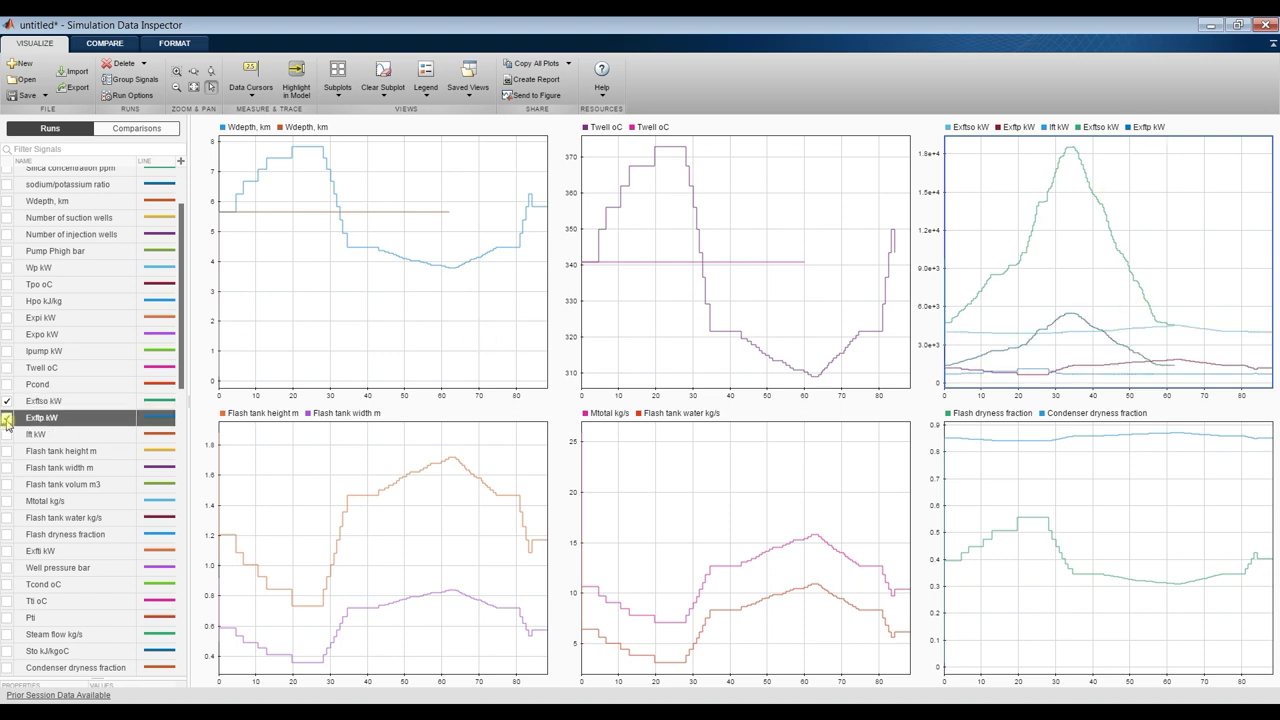
pyautogui.click(7, 434)
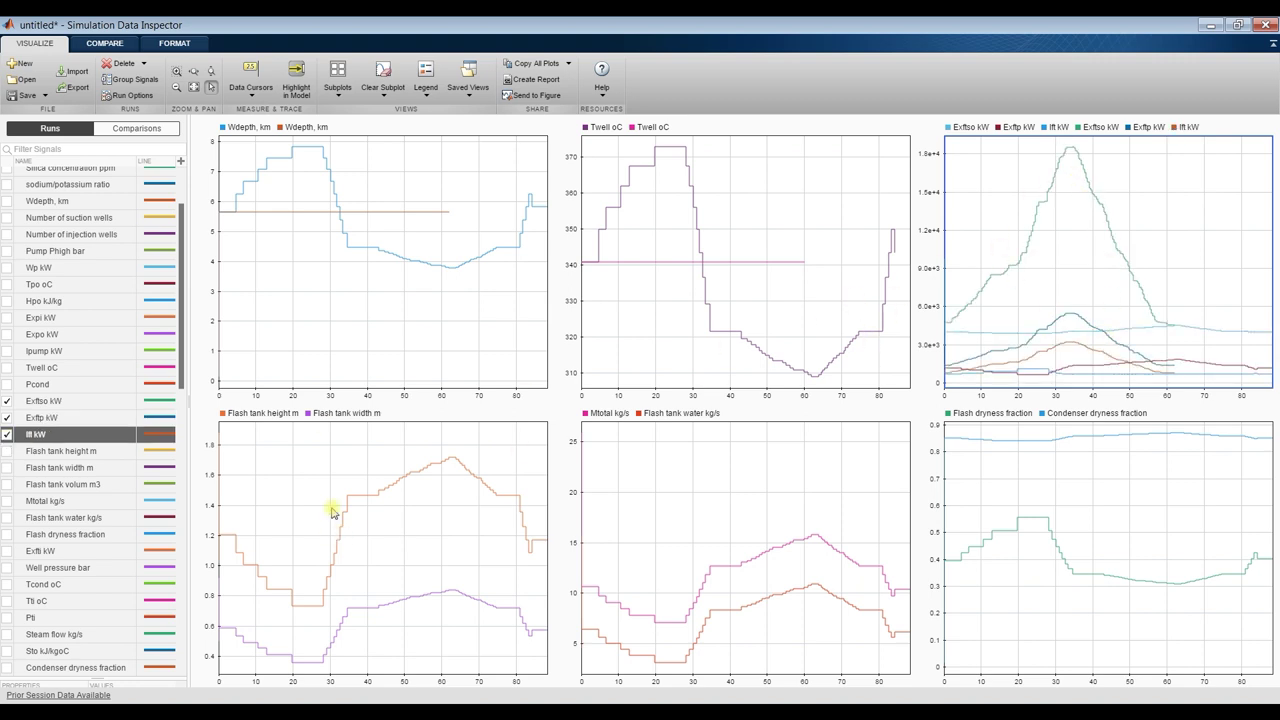
# Change the plot layout to a grid of three by three subplots
pyautogui.click(242, 460)
pyautogui.scroll(-4, 184, 347)
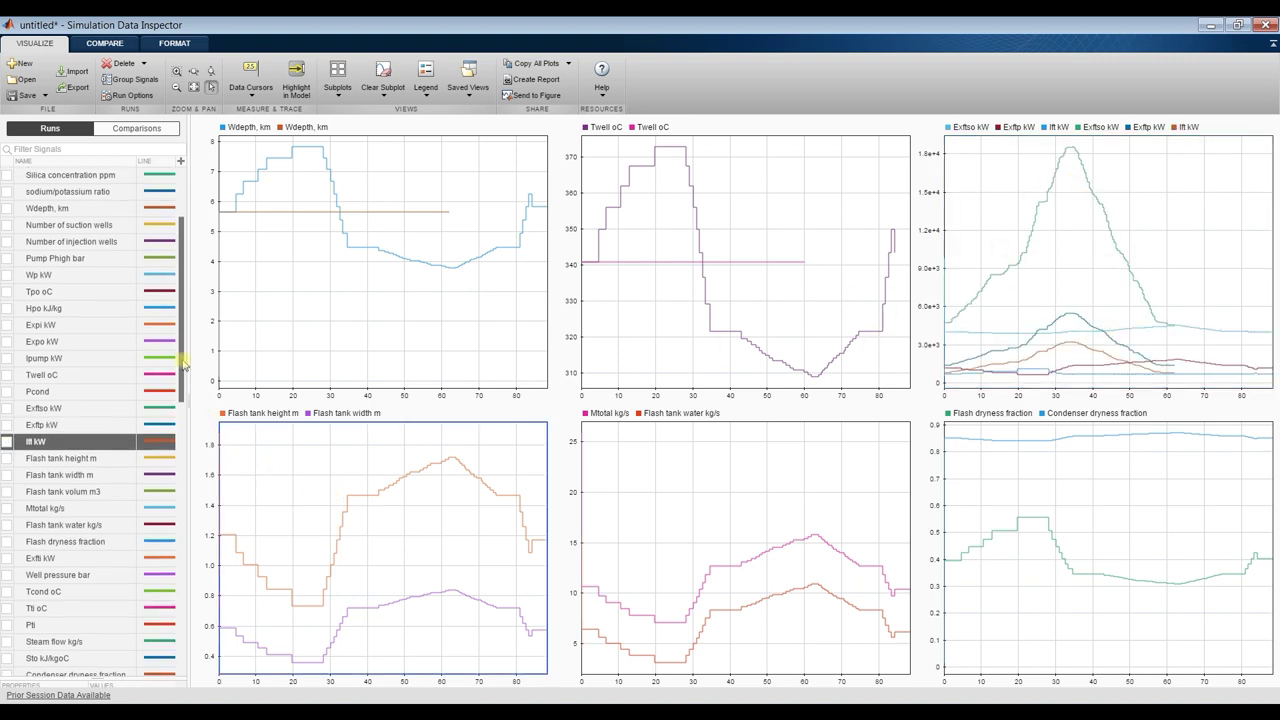
pyautogui.click(337, 90)
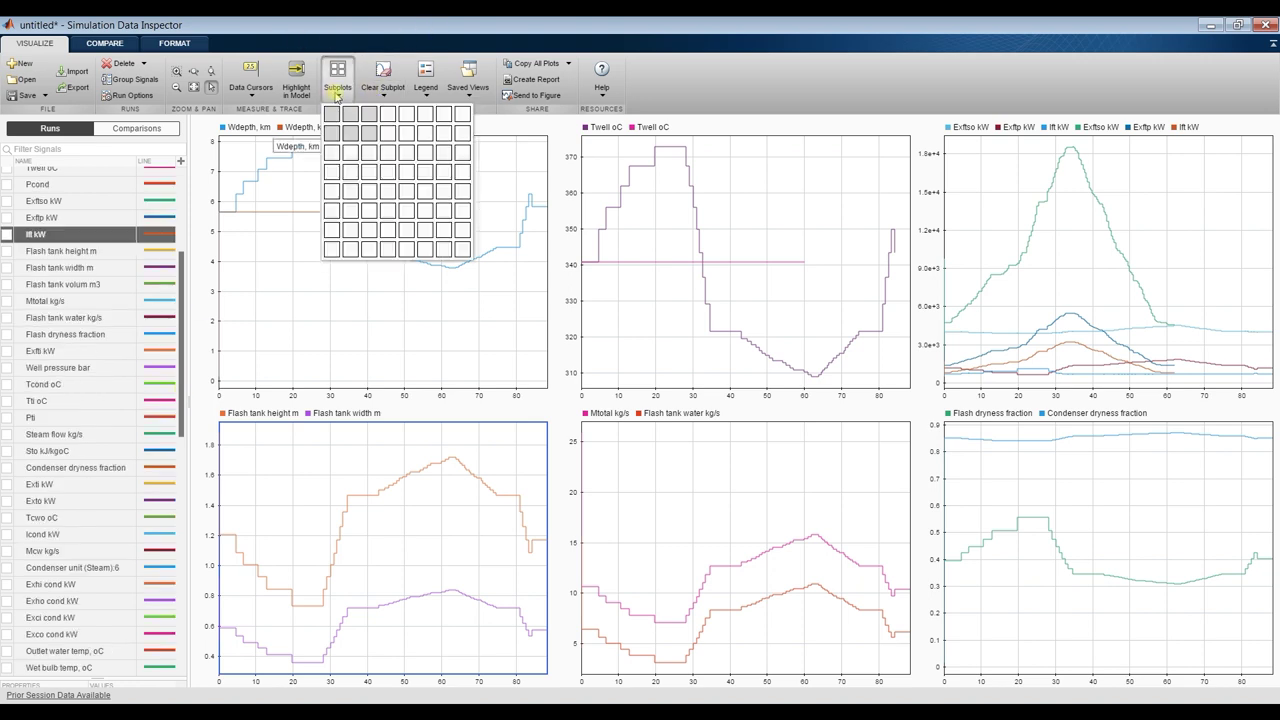
pyautogui.click(369, 152)
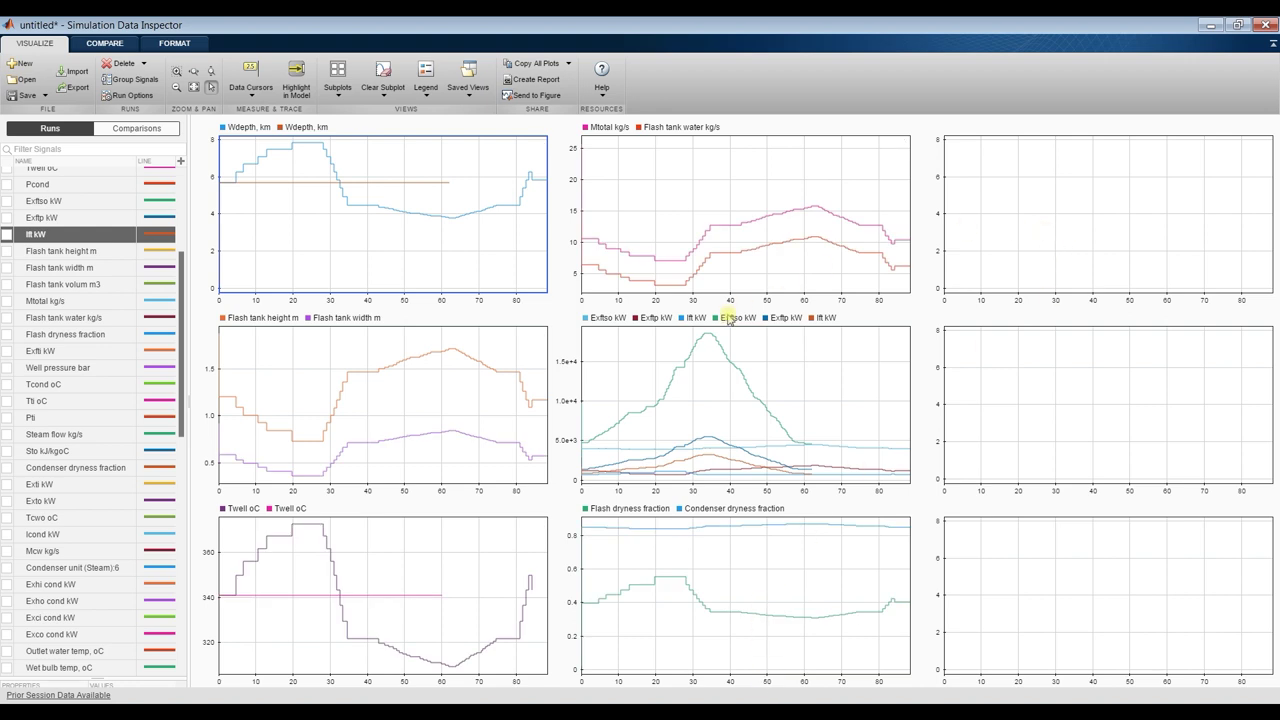
# Try plotting Run 8's Mcw kg/s and Steam flow kg/s in the subplot with Mtotal and Flash tank water, and remove both signals
pyautogui.click(292, 372)
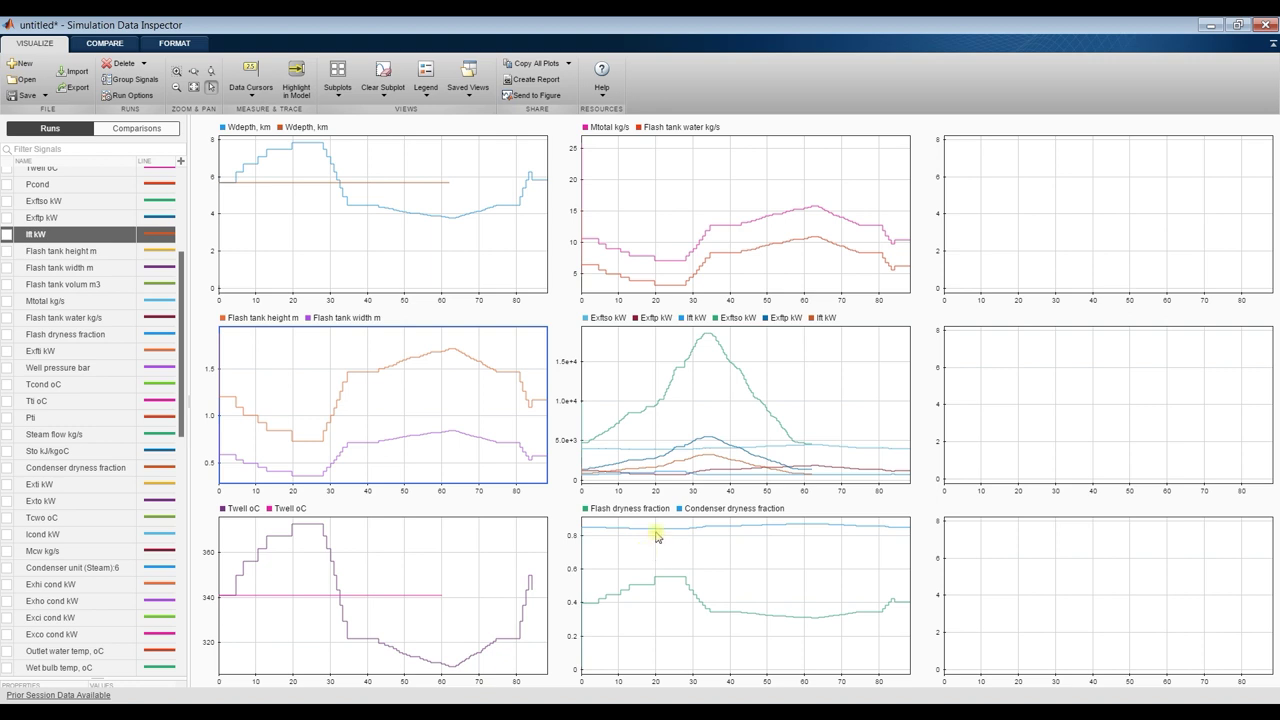
pyautogui.click(656, 181)
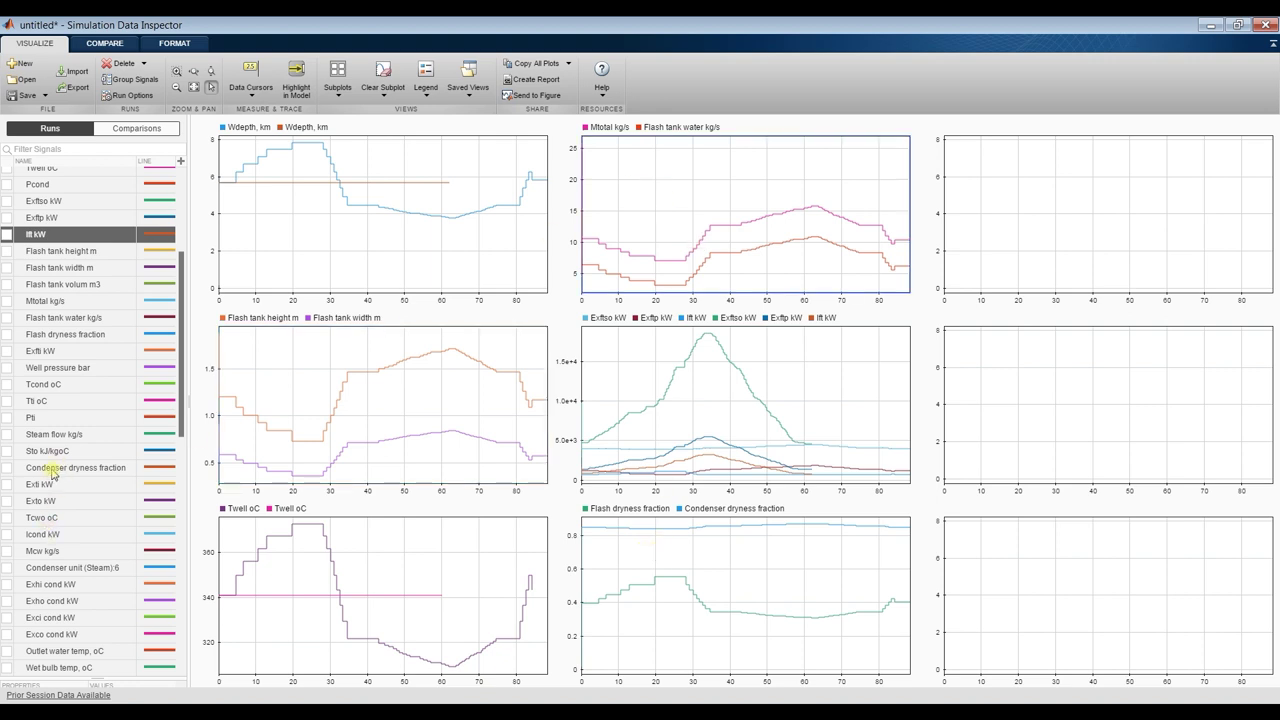
pyautogui.click(8, 551)
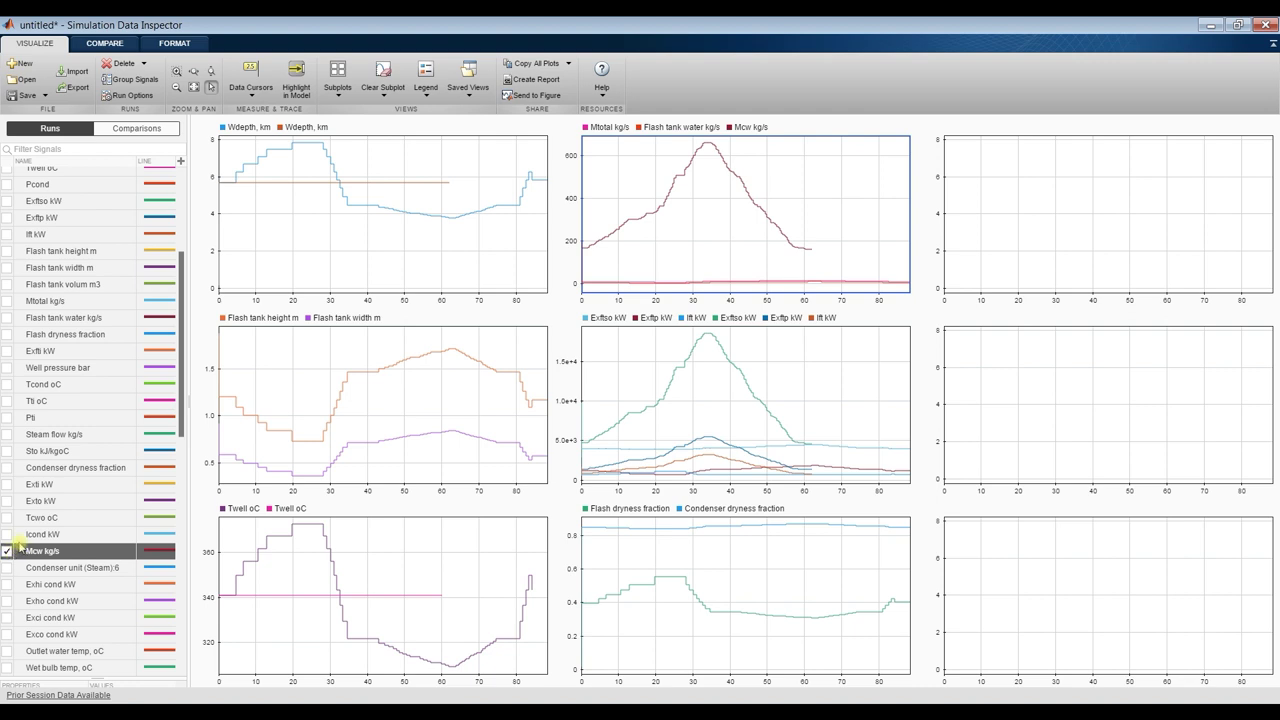
pyautogui.scroll(-2, 10, 552)
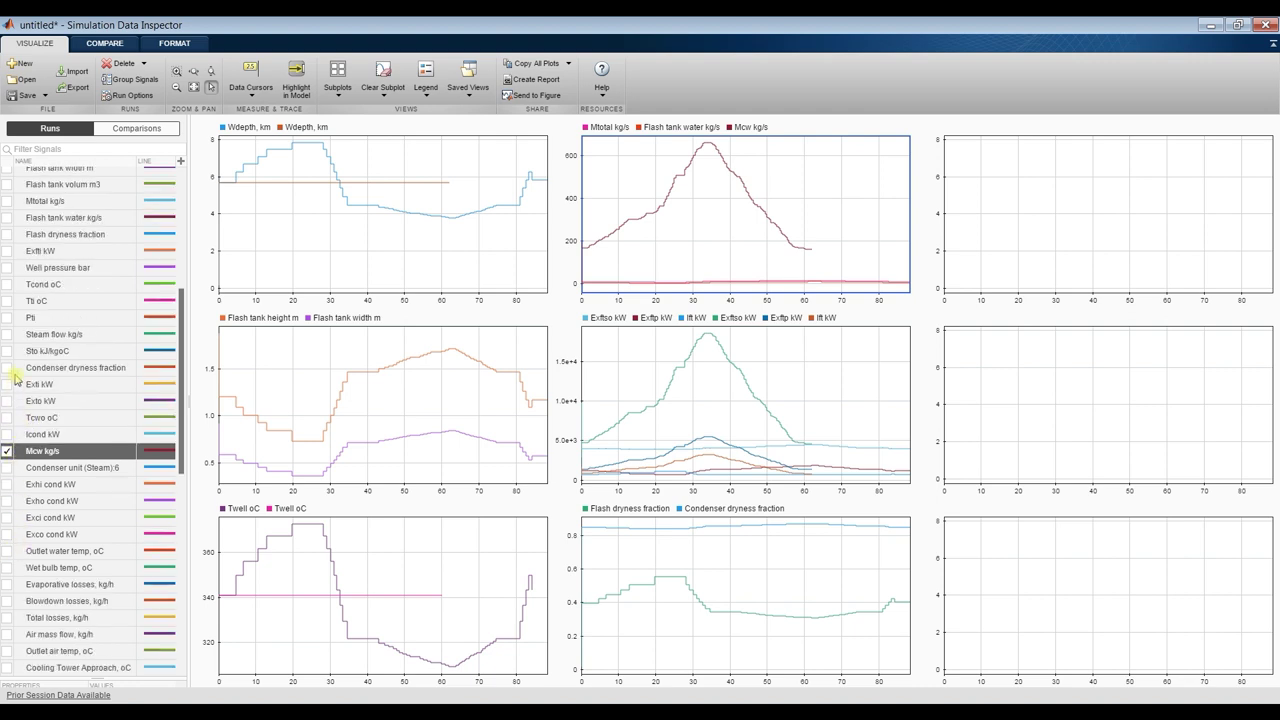
pyautogui.click(8, 335)
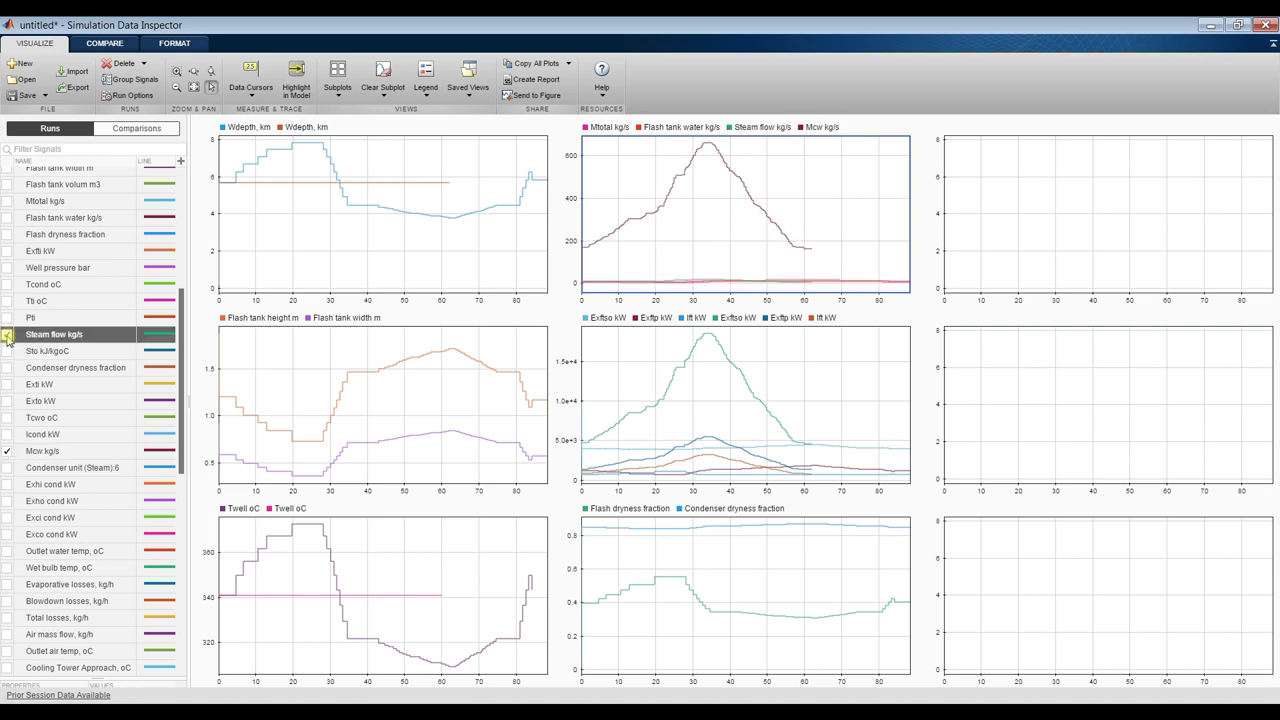
pyautogui.click(8, 335)
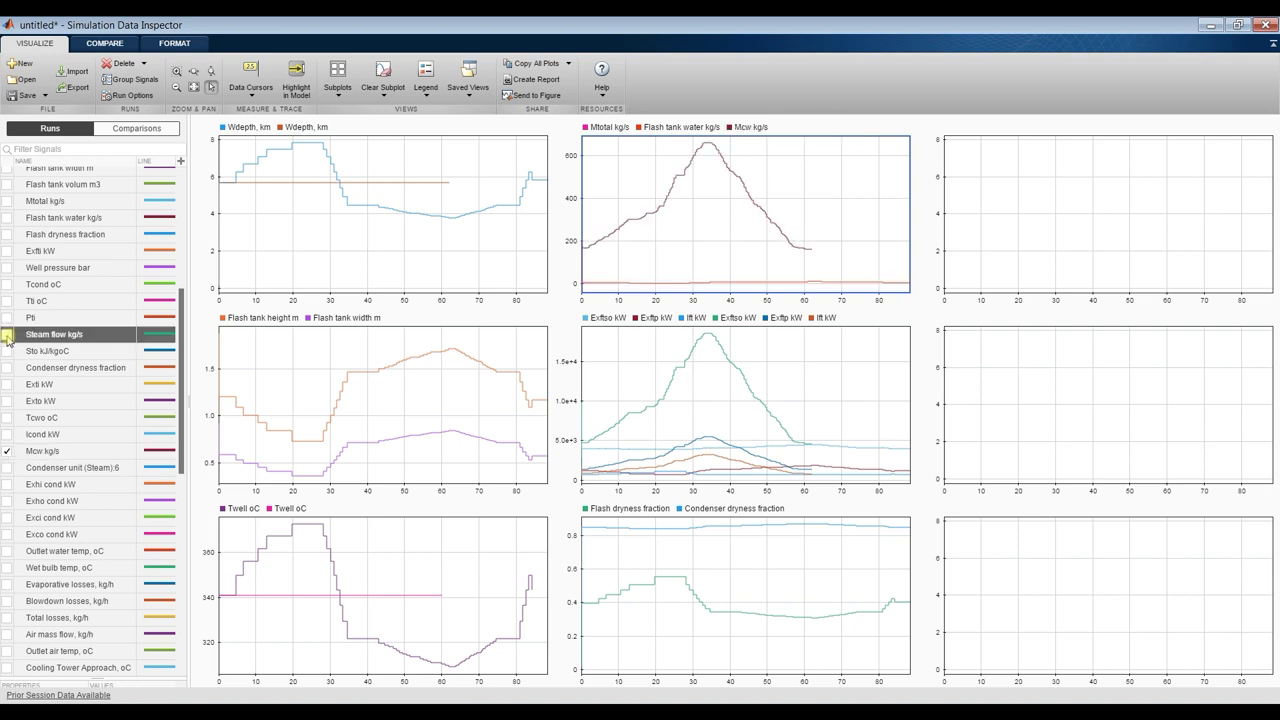
pyautogui.click(7, 451)
# Plot Run 8's Mcw kg/s in the uppermost empty subplot and Steam flow kg/s in the empty subplot below it
pyautogui.click(1041, 223)
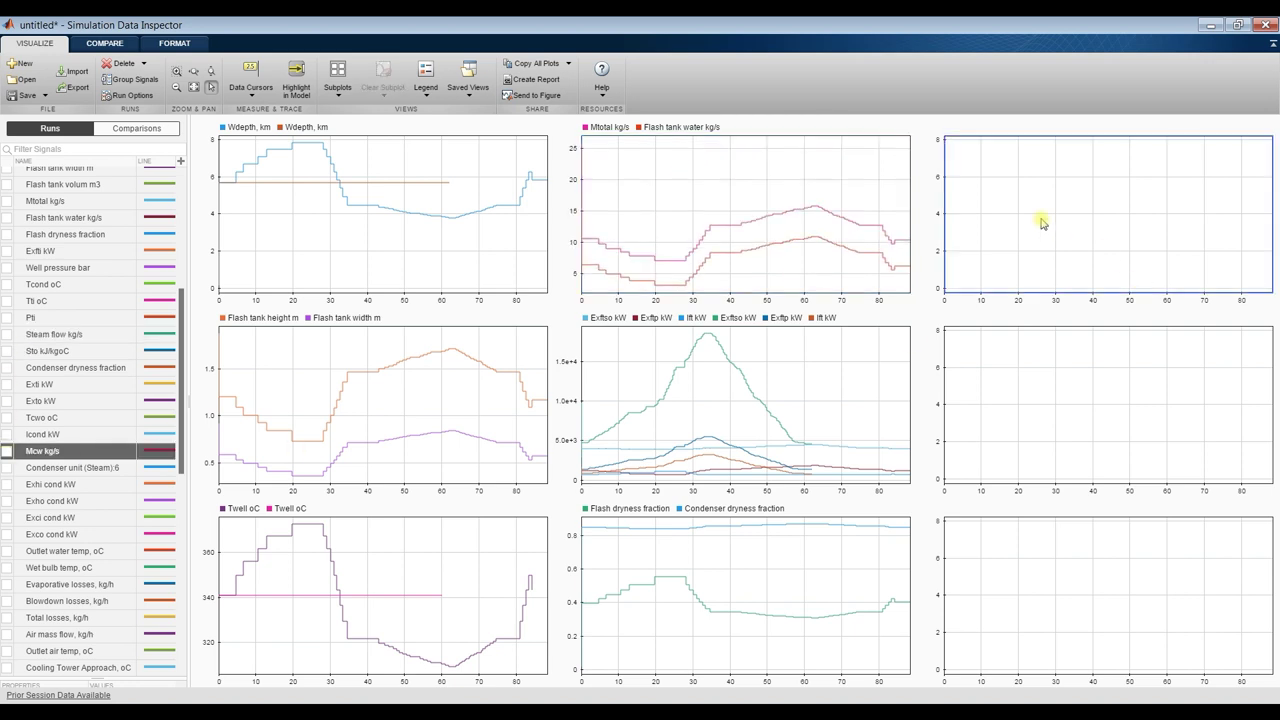
pyautogui.click(7, 451)
pyautogui.click(8, 452)
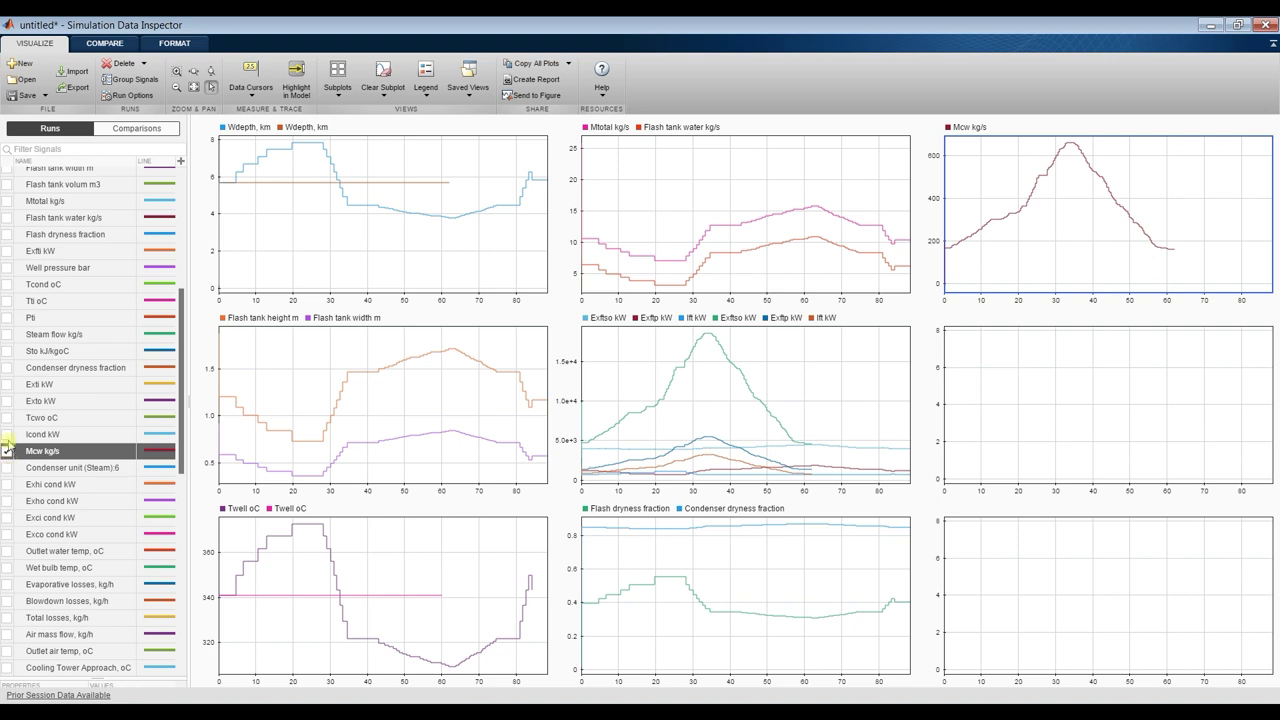
pyautogui.click(7, 335)
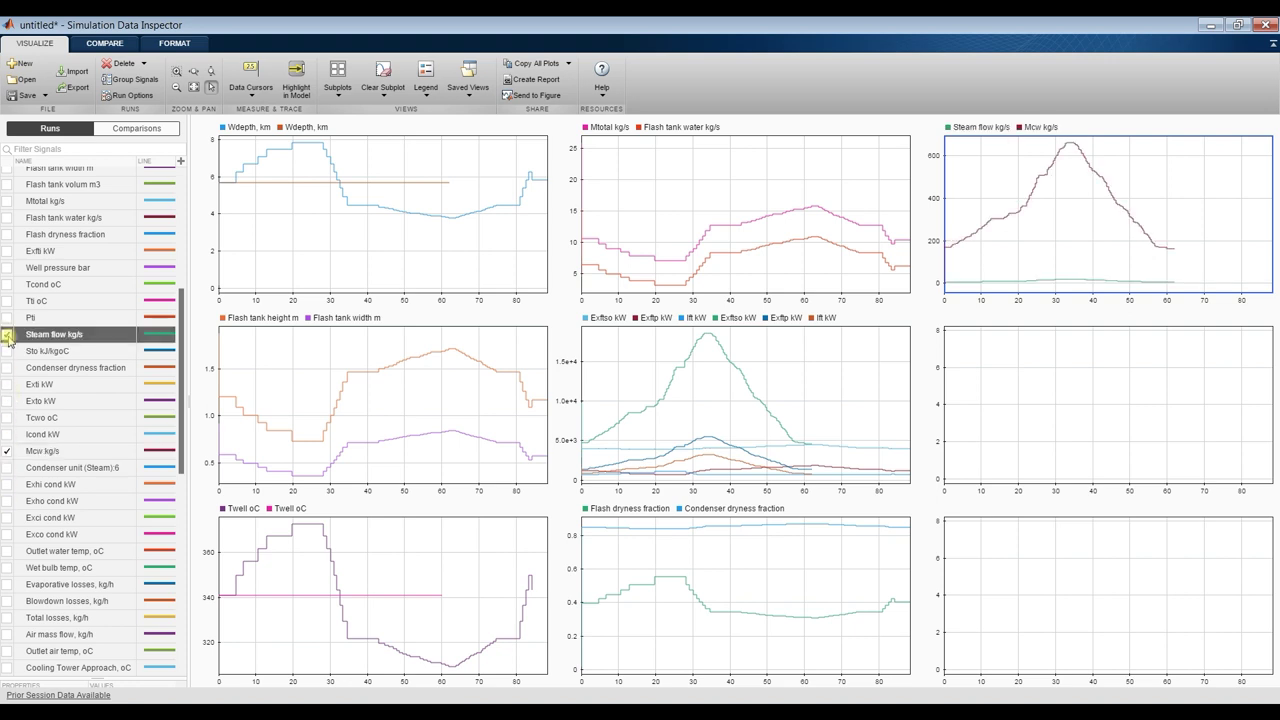
pyautogui.click(7, 335)
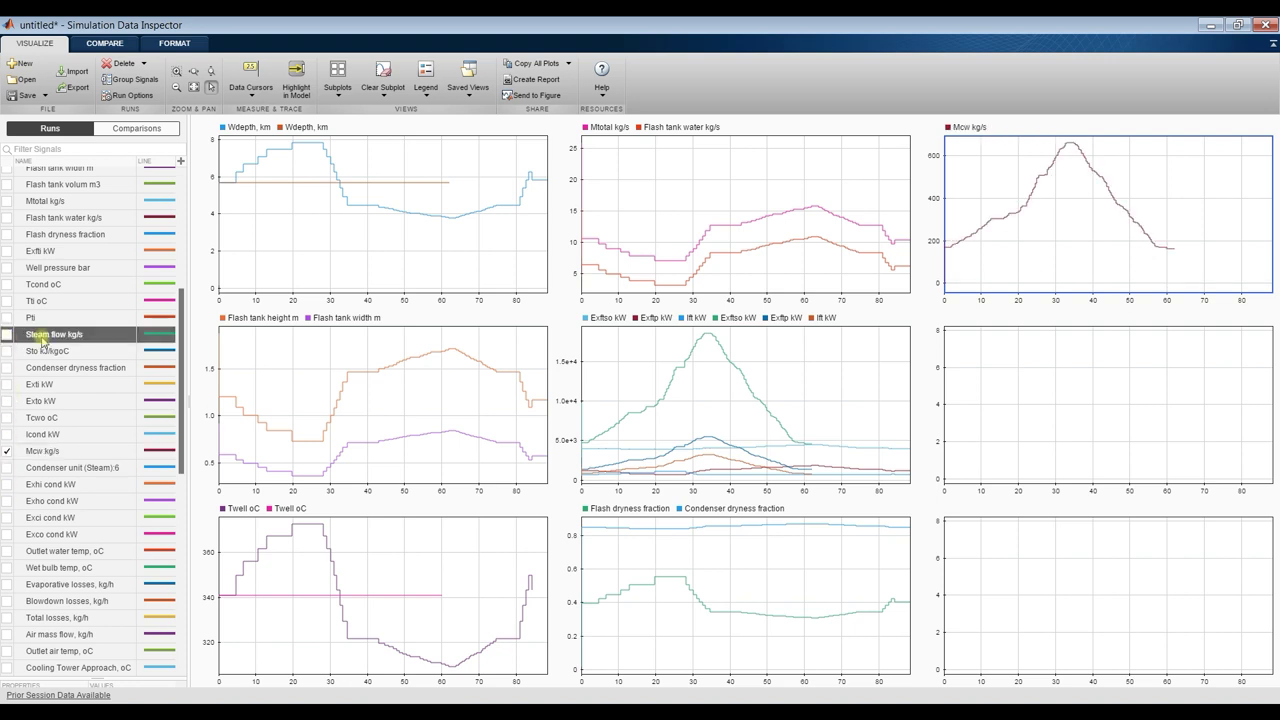
pyautogui.click(966, 383)
pyautogui.click(7, 335)
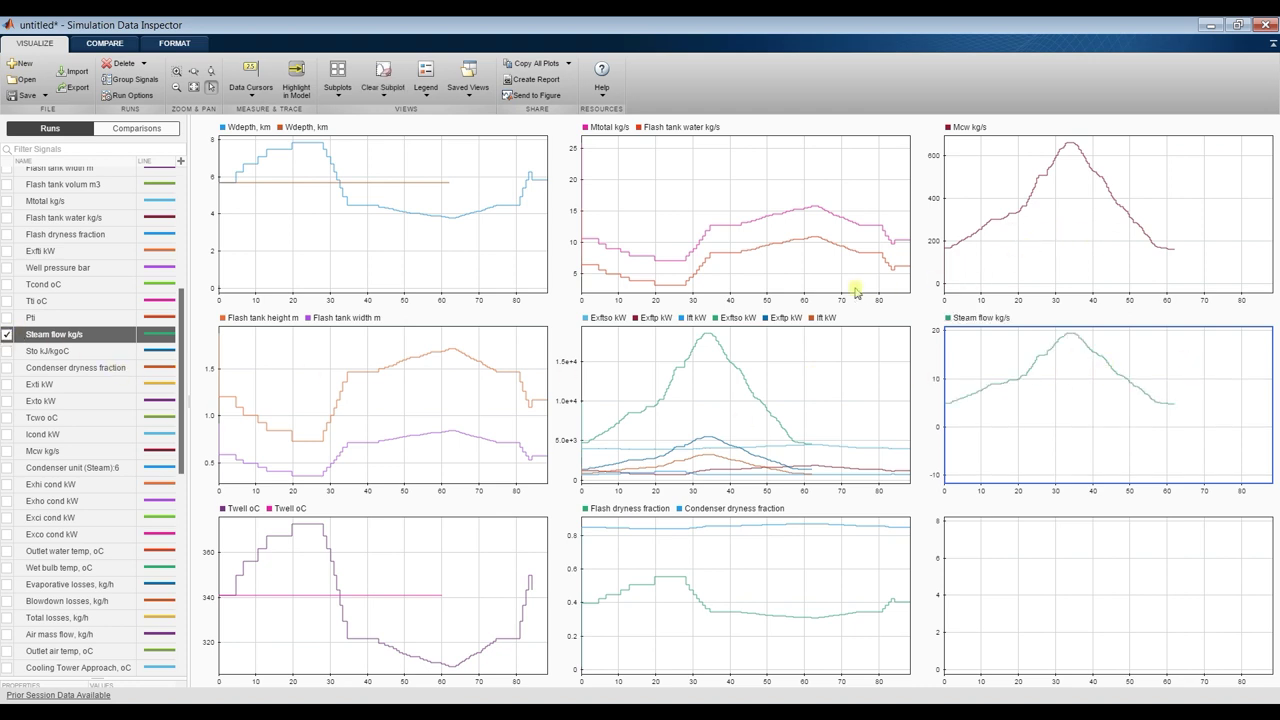
# Try plotting Run 8's Air mass flow, kg/h in the remaining empty subplot and remove it again
pyautogui.click(993, 574)
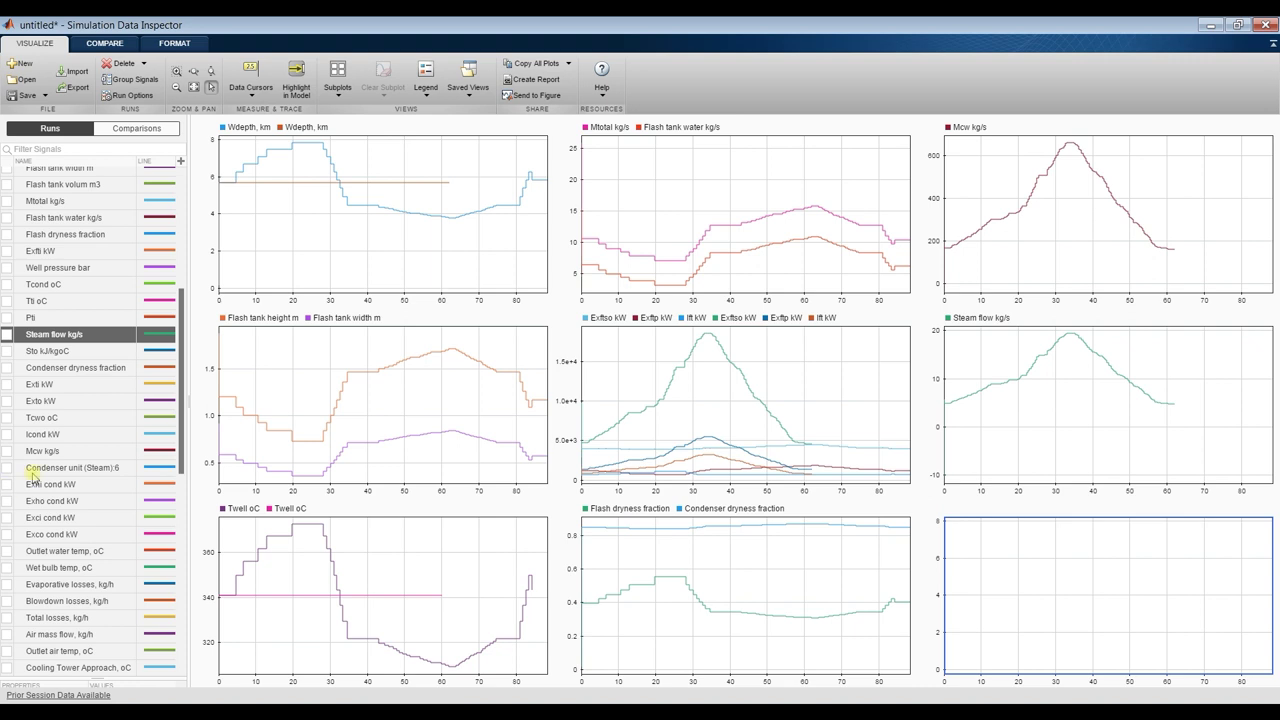
pyautogui.scroll(-2, 38, 458)
pyautogui.scroll(-2, 44, 452)
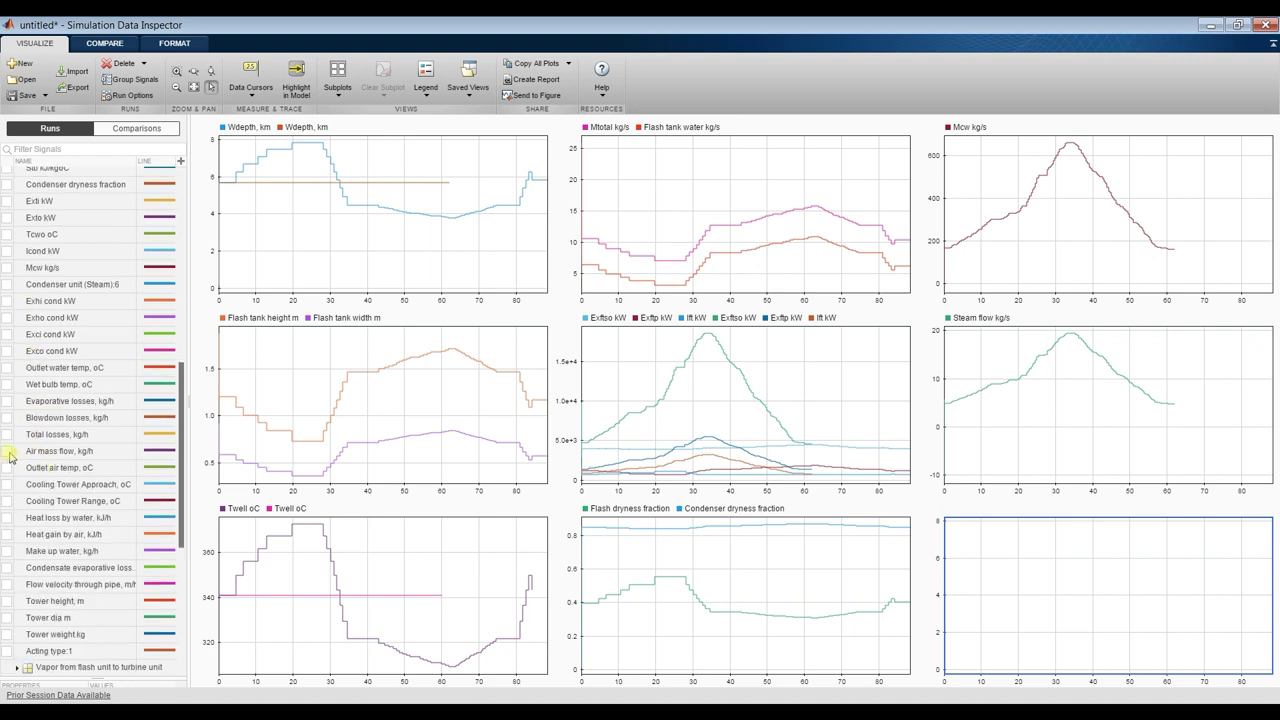
pyautogui.click(9, 452)
pyautogui.click(9, 452)
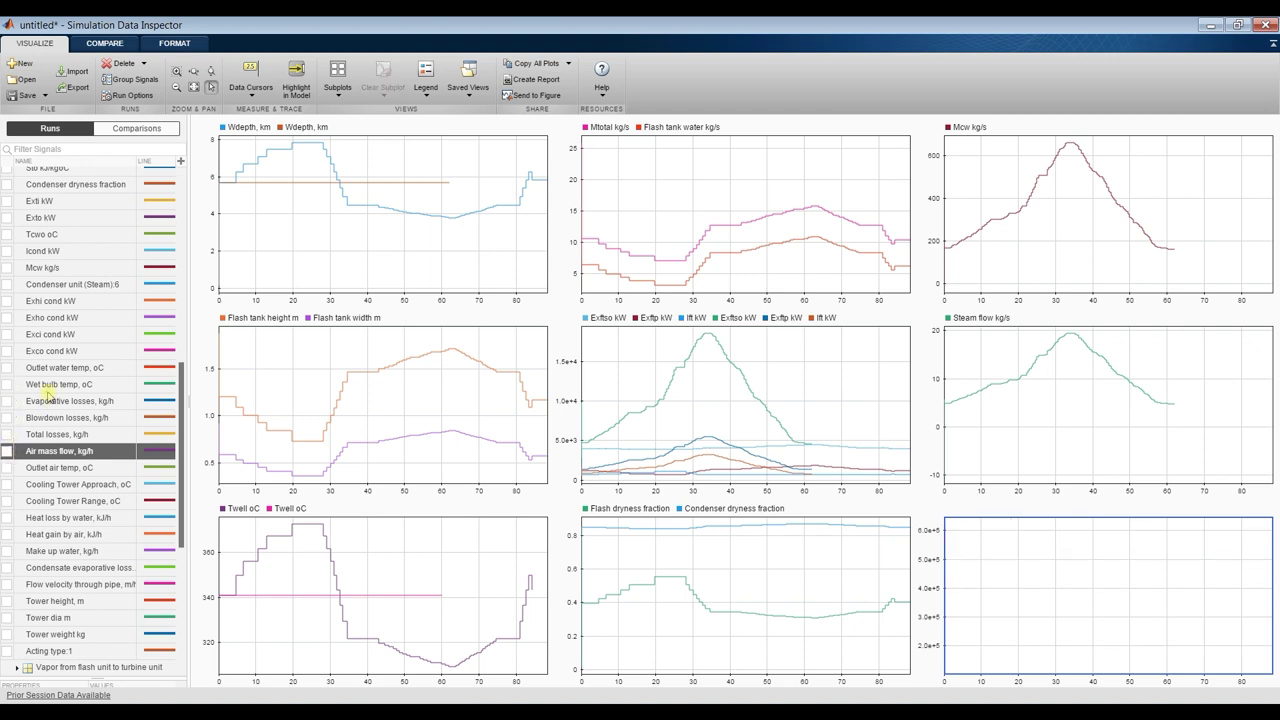
# Plot Run 8's Mtotal kg/s signal in the remaining empty subplot below the Steam flow plot
pyautogui.scroll(2, 47, 393)
pyautogui.scroll(5, 47, 393)
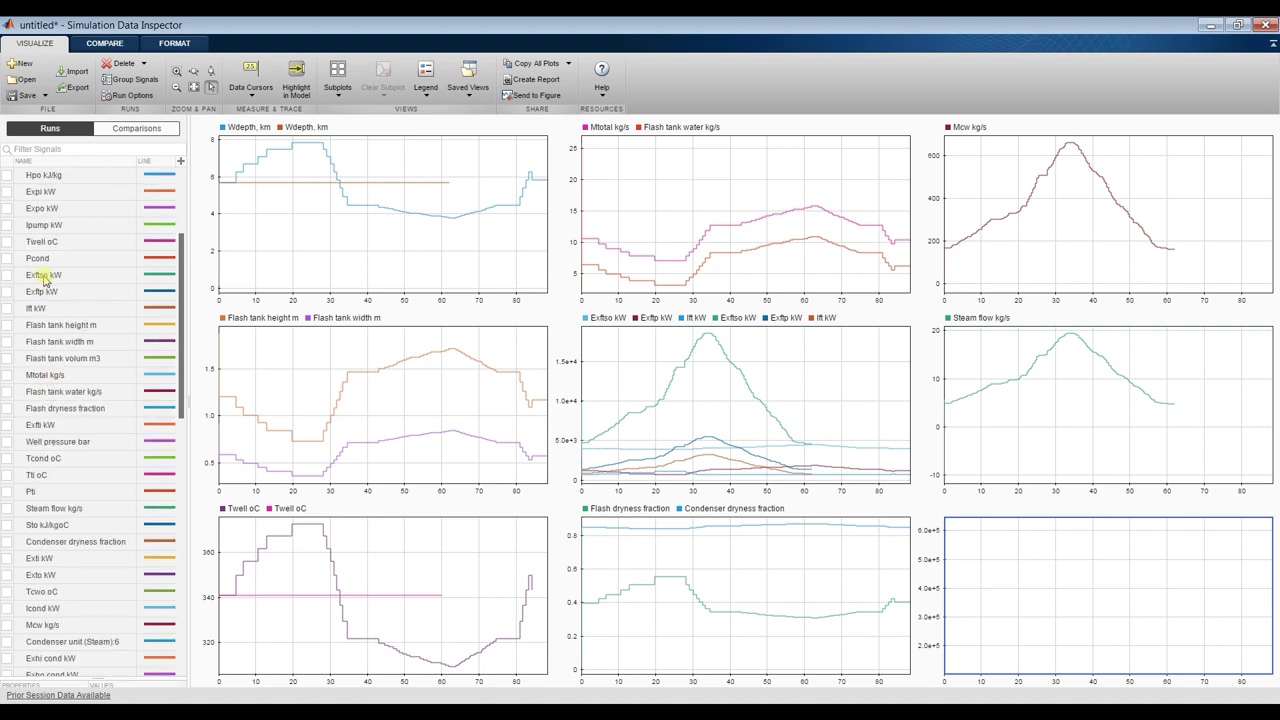
pyautogui.scroll(-5, 45, 285)
pyautogui.scroll(-2, 52, 455)
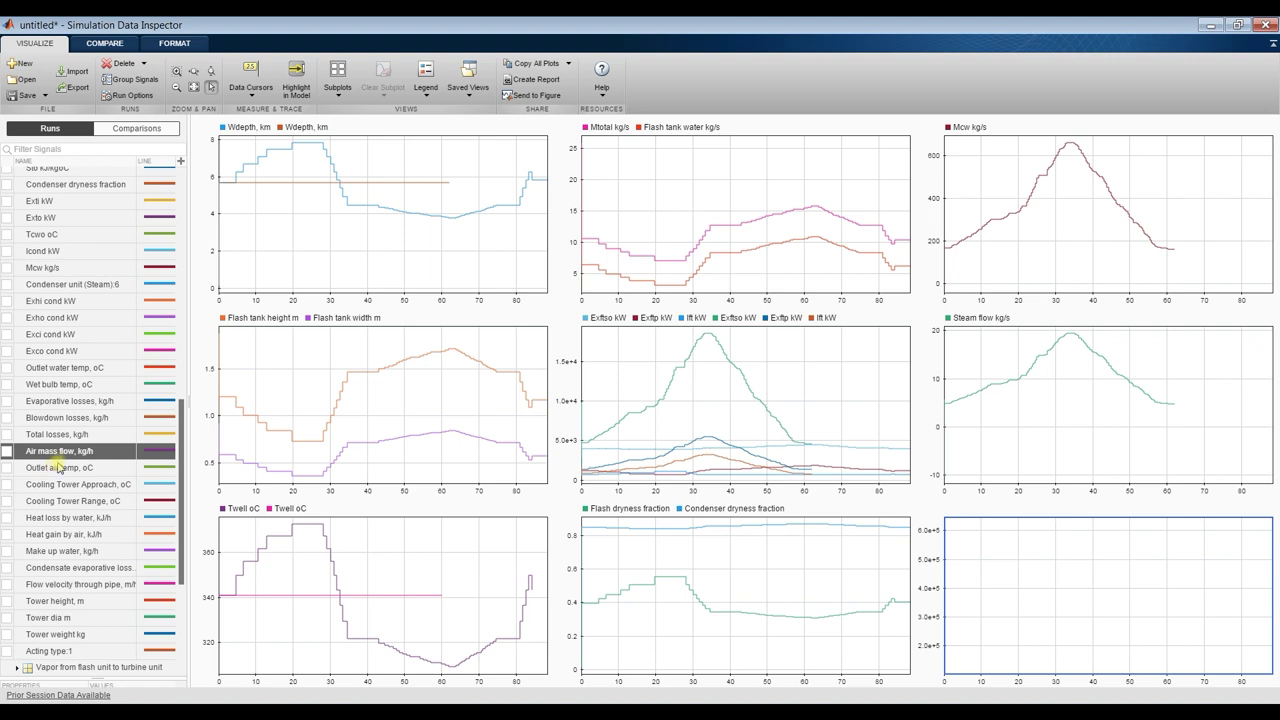
pyautogui.scroll(3, 45, 528)
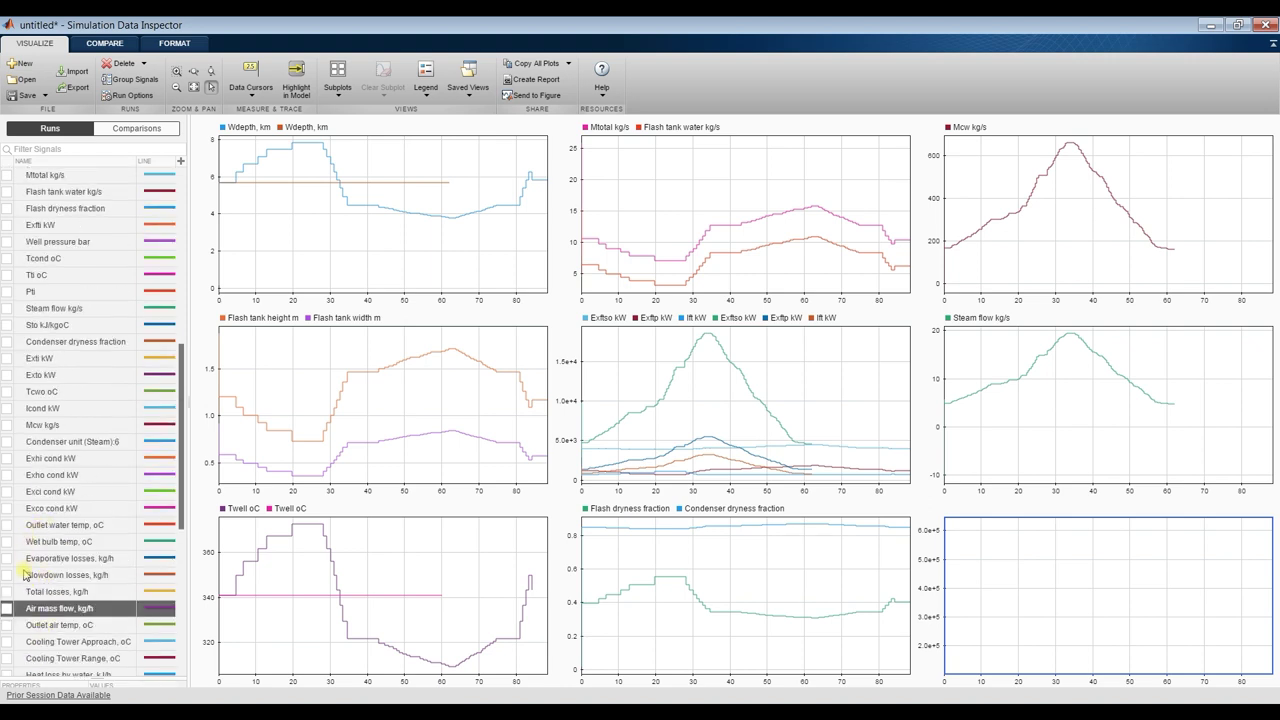
pyautogui.scroll(3, 35, 427)
pyautogui.scroll(3, 45, 414)
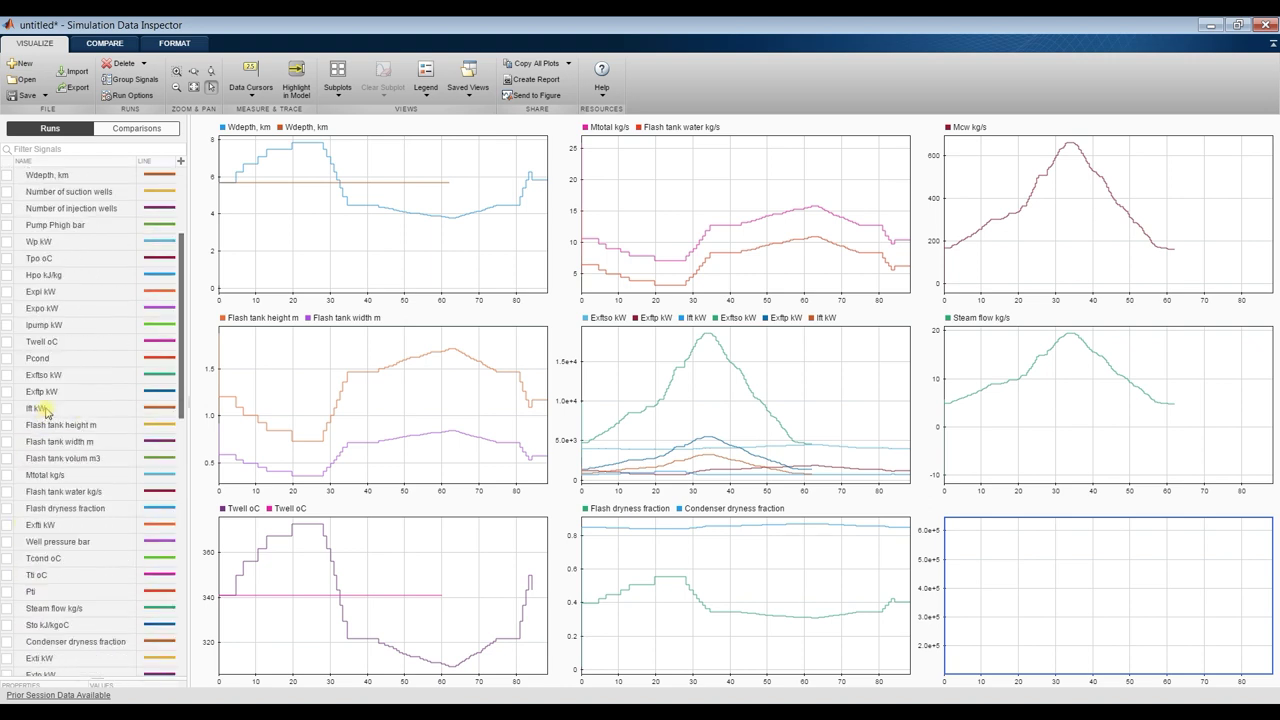
pyautogui.scroll(2, 45, 312)
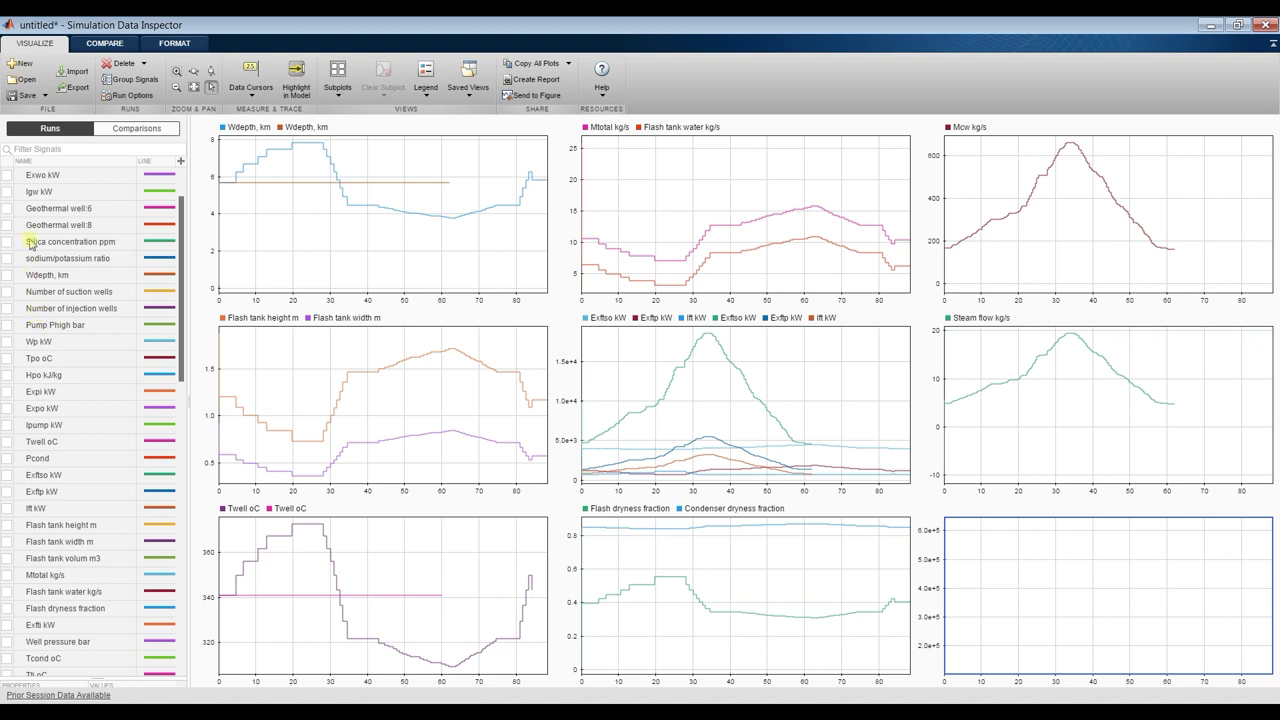
pyautogui.scroll(-2, 38, 333)
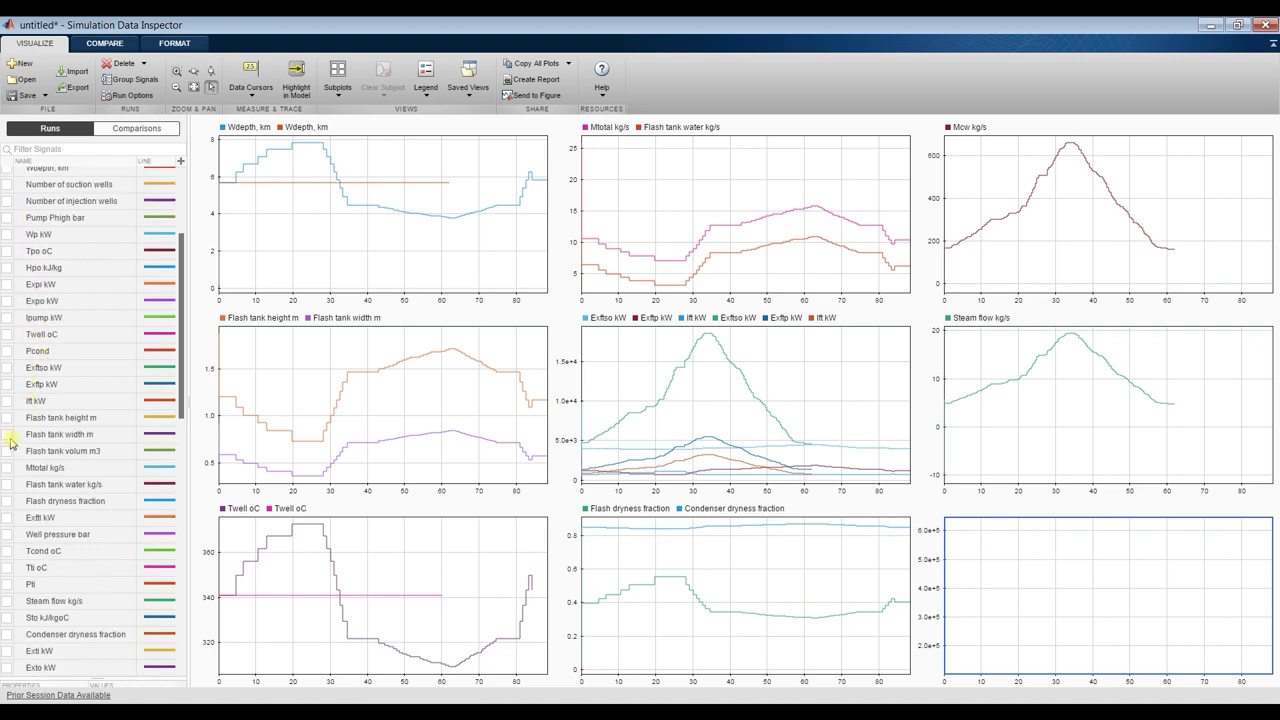
pyautogui.click(8, 468)
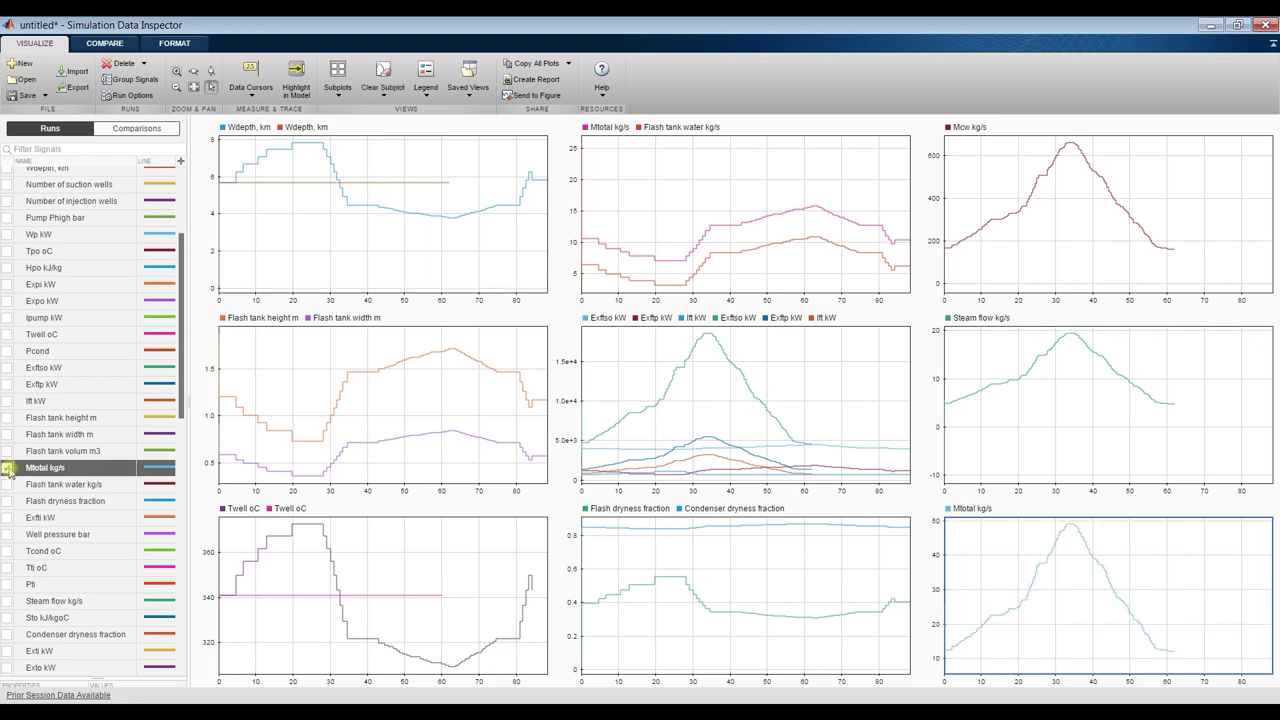
# Add Run 8's Mtotal kg/s to the Mcw kg/s plot and Flash tank water kg/s to the lowest Mtotal kg/s plot
pyautogui.click(1096, 216)
pyautogui.click(8, 468)
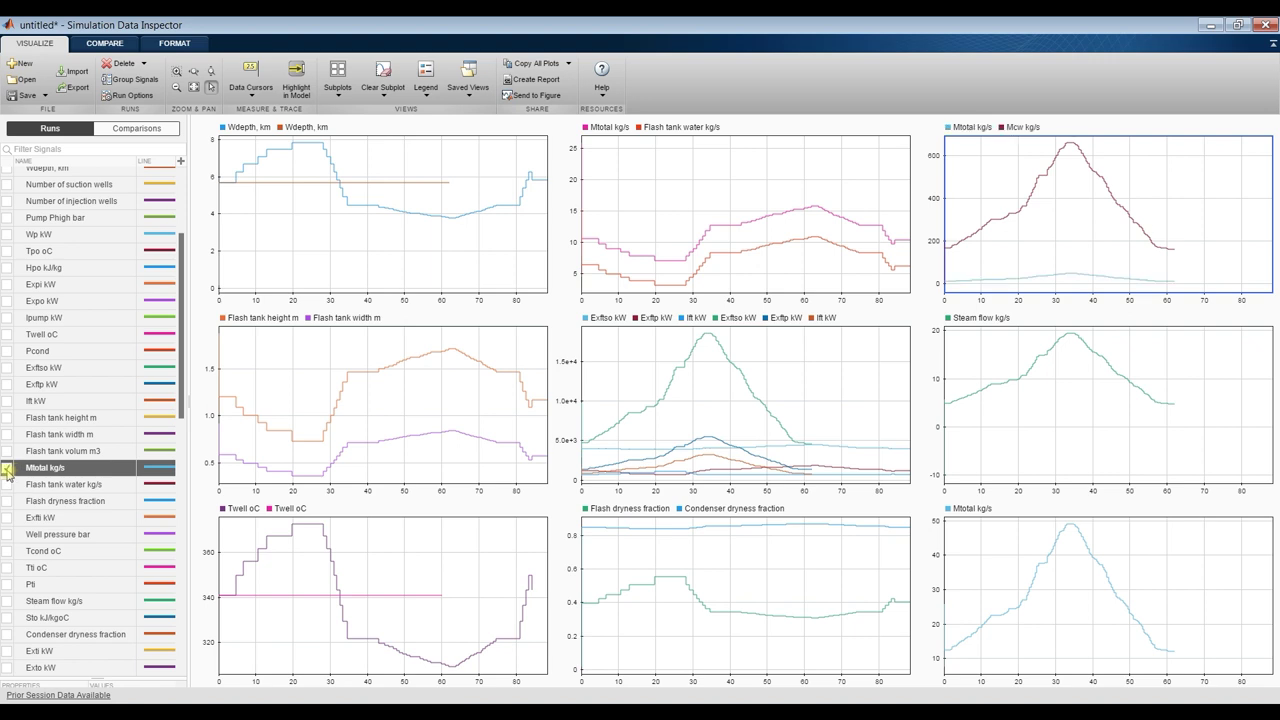
pyautogui.click(1102, 588)
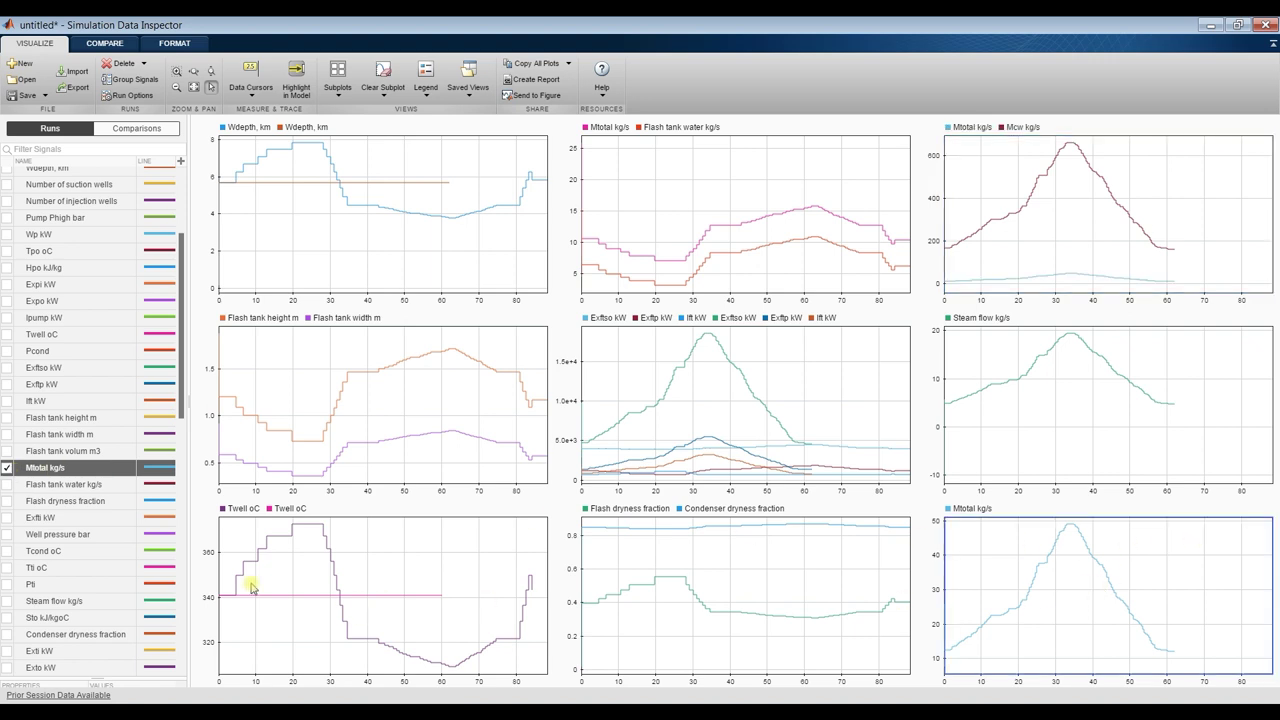
pyautogui.click(7, 485)
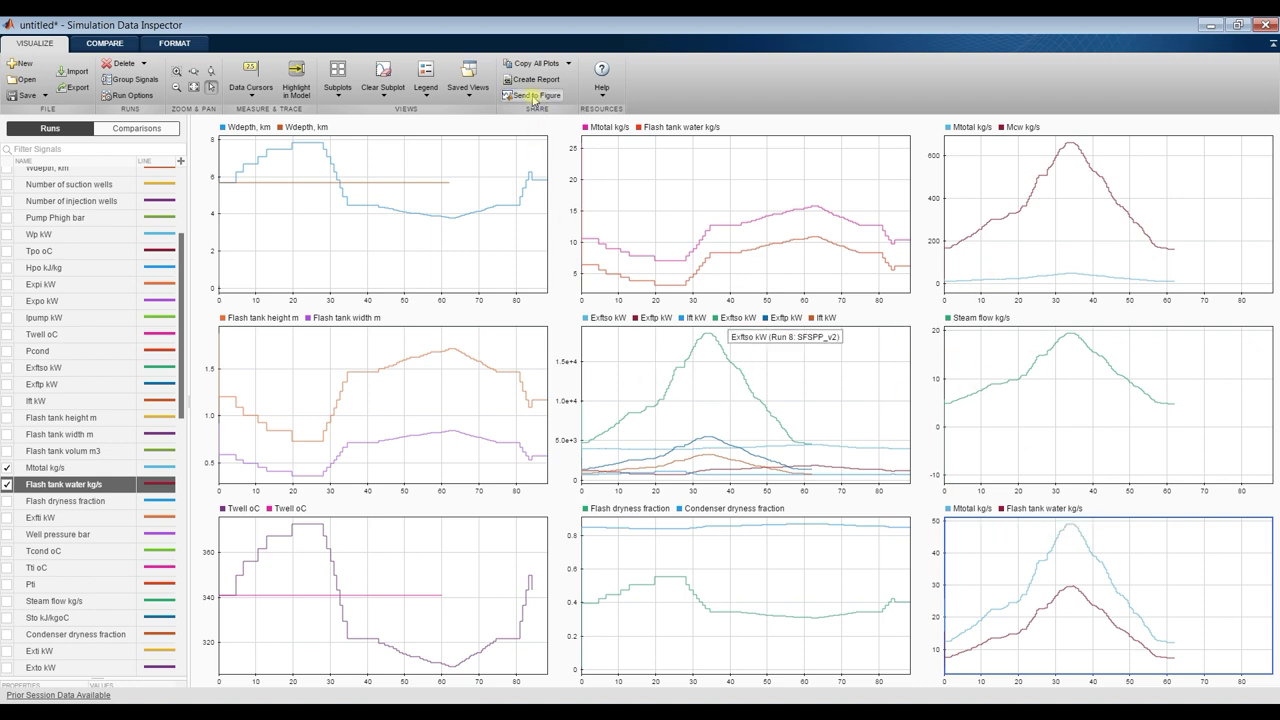
# Close the Simulation Data Inspector and show the whole geothermal power plant diagram in Simulink
pyautogui.click(703, 241)
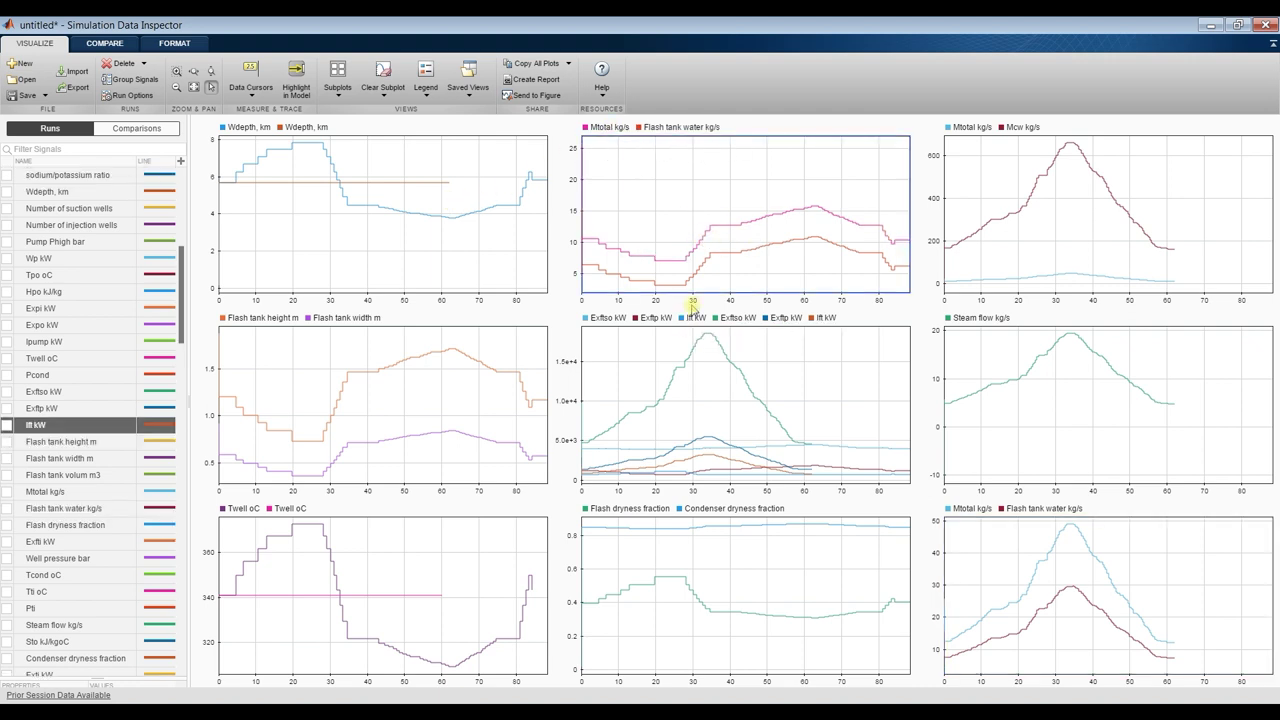
pyautogui.click(1268, 25)
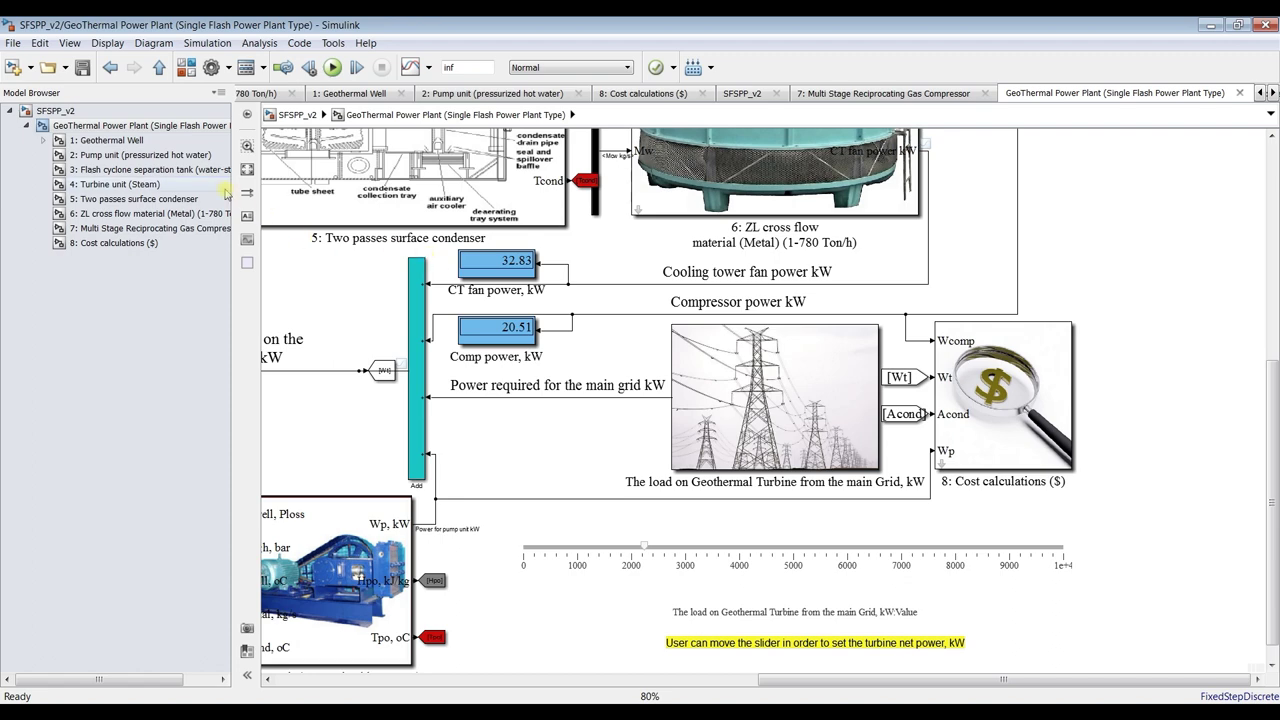
pyautogui.click(247, 170)
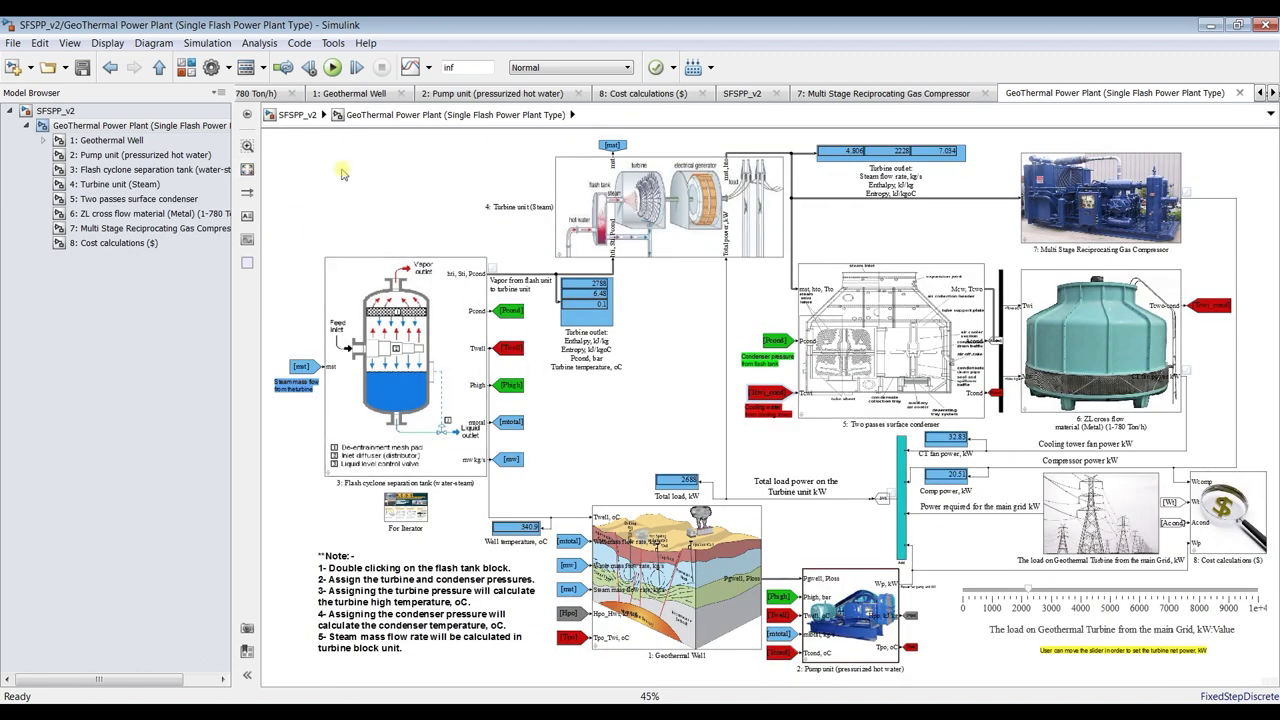
# Review the turbine and condenser pressure parameters of the flash cyclone separation tank block and close its parameters dialog
pyautogui.click(413, 285)
pyautogui.doubleClick(410, 285)
pyautogui.doubleClick(762, 584)
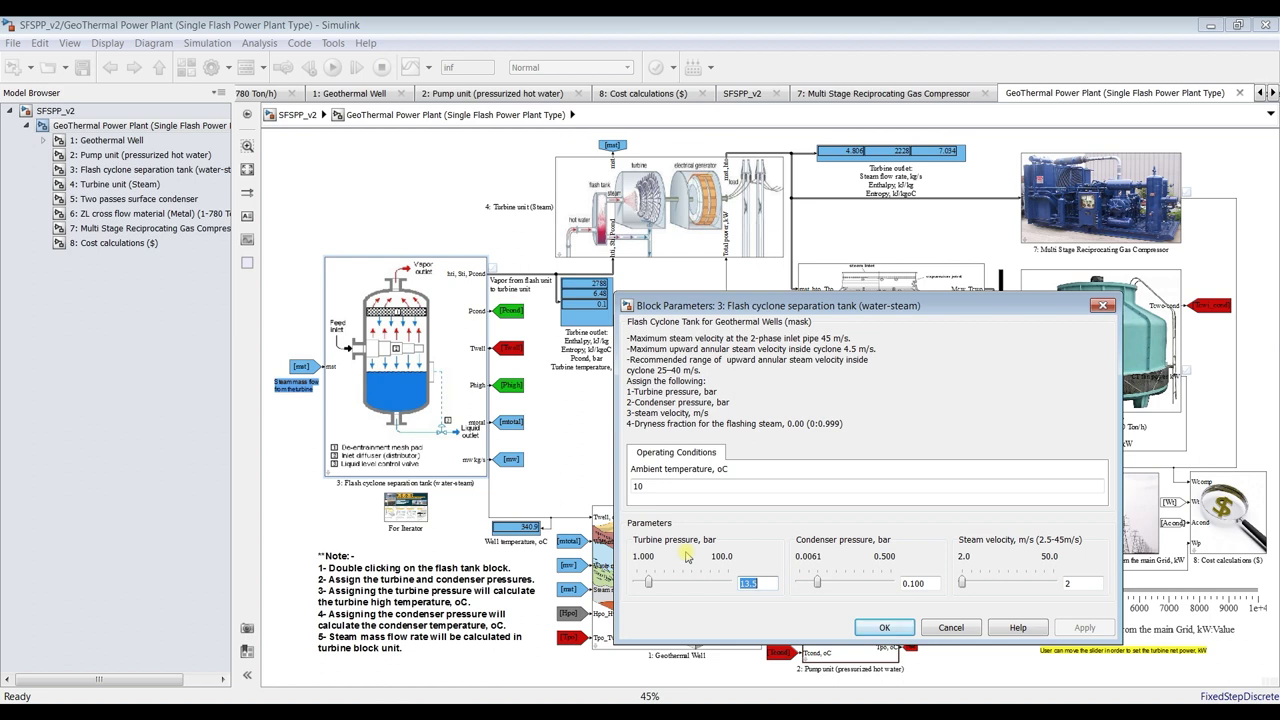
pyautogui.click(907, 583)
pyautogui.click(884, 627)
# Examine the condenser, turbine and well temperature displays inside the flash cyclone separation tank subsystem
pyautogui.click(108, 170)
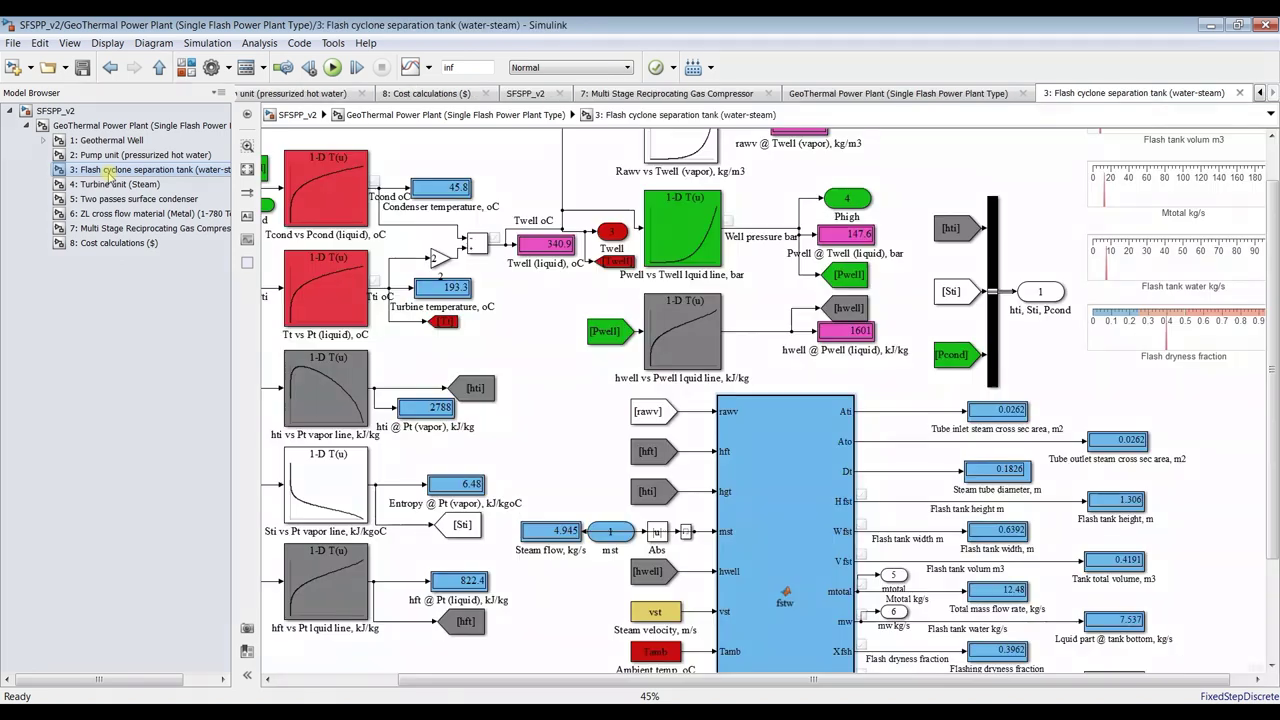
pyautogui.scroll(5, 381, 205)
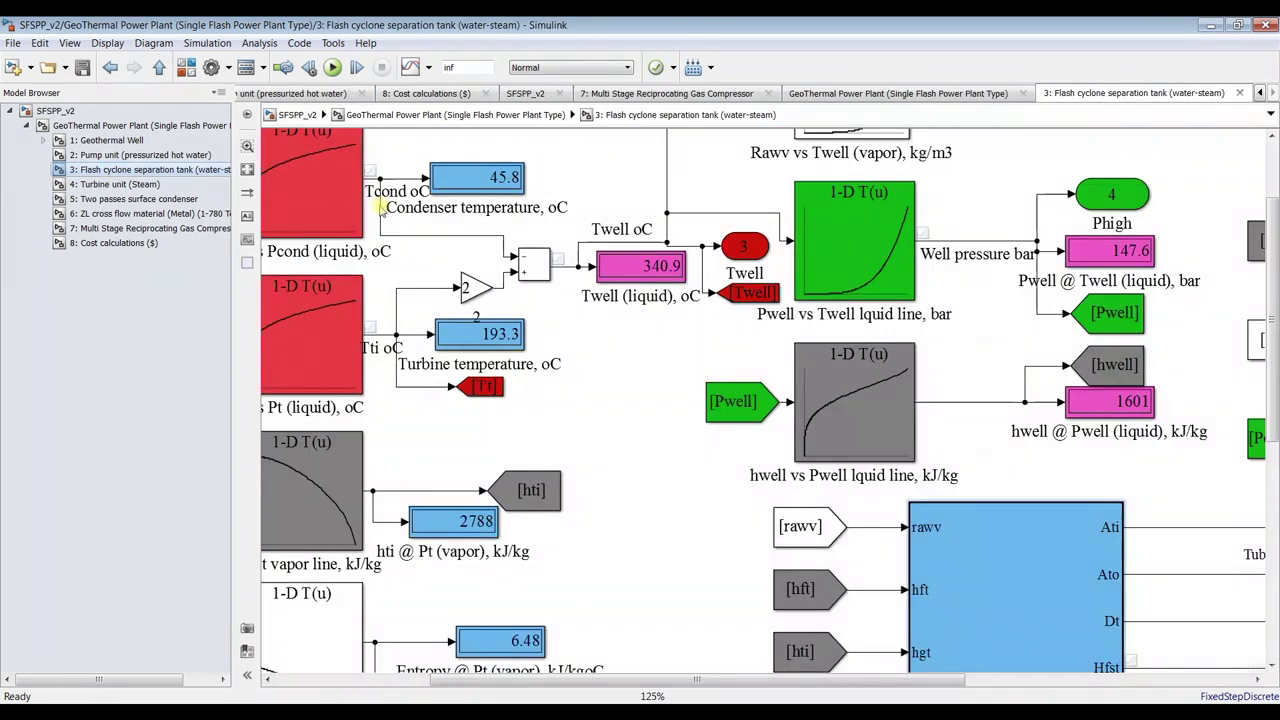
pyautogui.scroll(1, 381, 206)
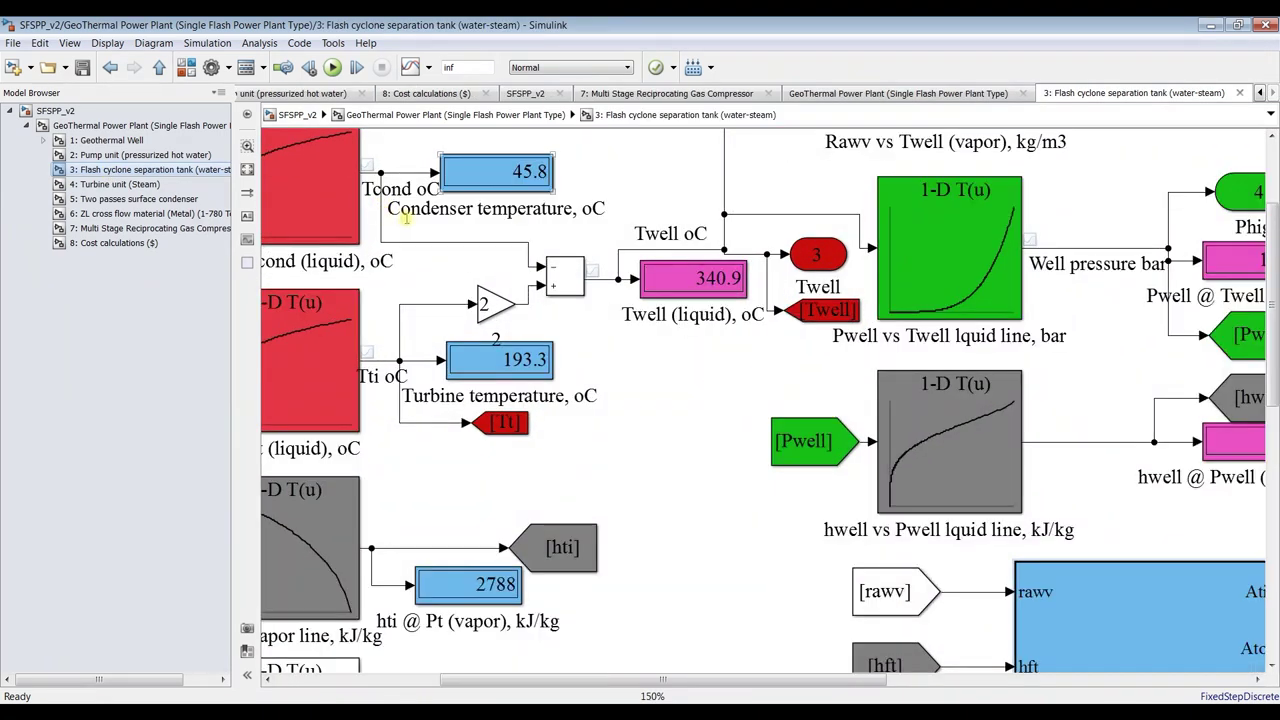
pyautogui.click(676, 289)
pyautogui.scroll(-4, 660, 292)
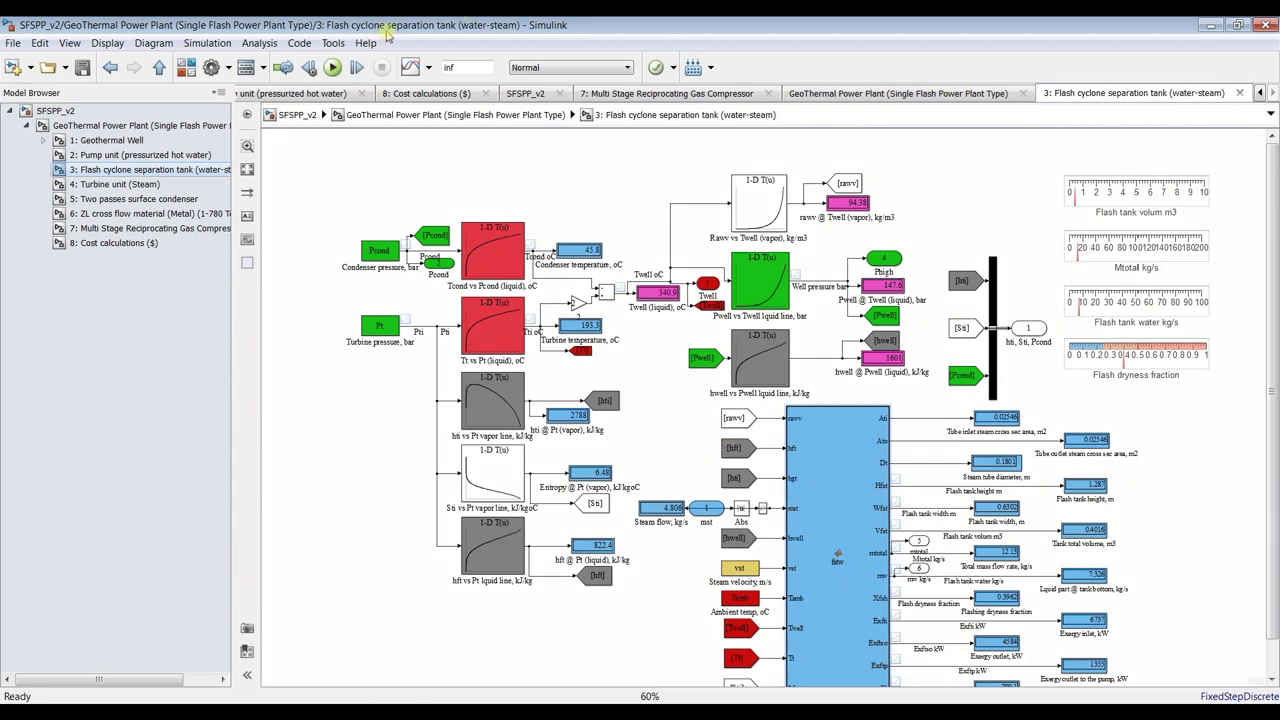
pyautogui.click(248, 170)
pyautogui.scroll(3, 900, 530)
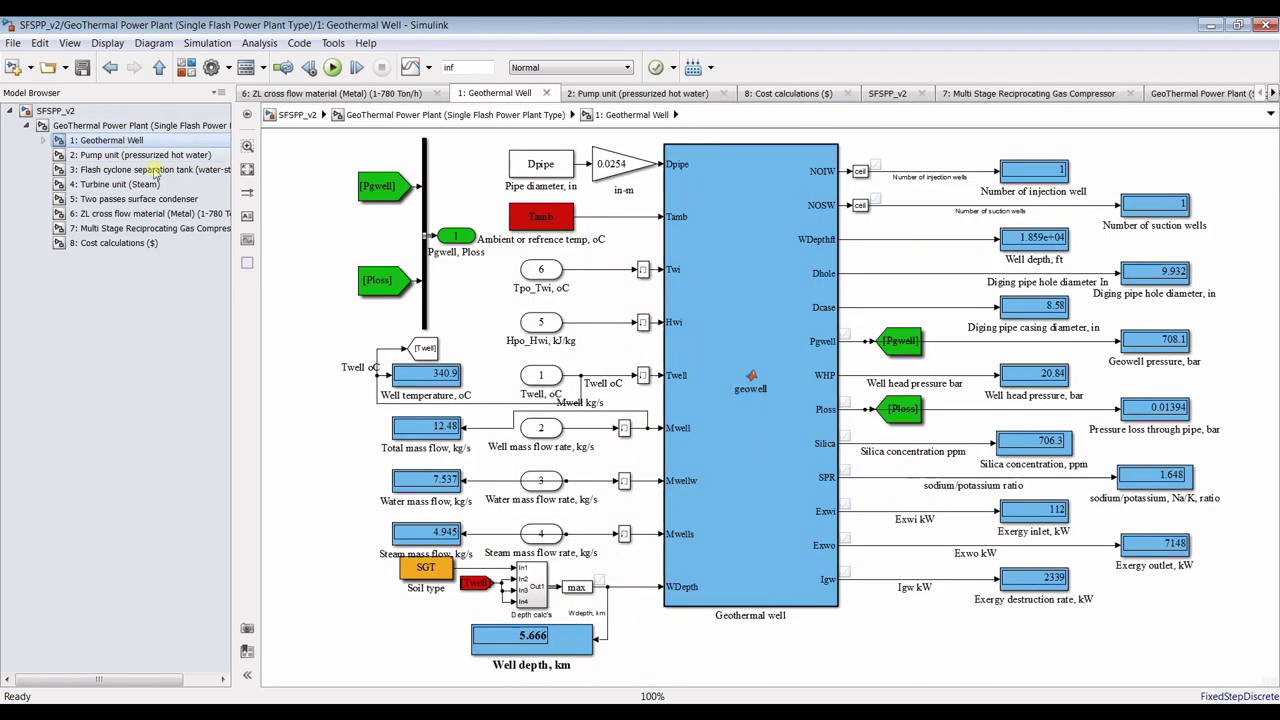
# Examine the well depth display inside the Geothermal Well subsystem and return to the power plant diagram
pyautogui.click(125, 140)
pyautogui.scroll(4, 522, 645)
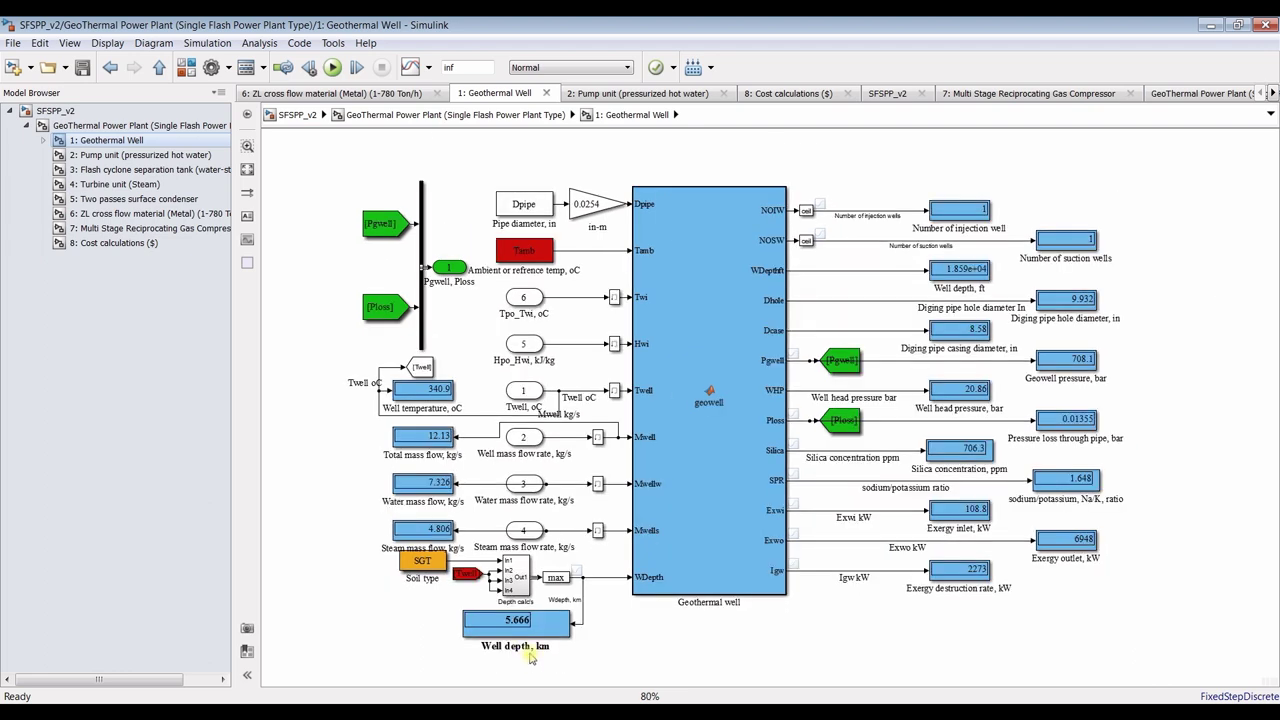
pyautogui.scroll(-4, 508, 594)
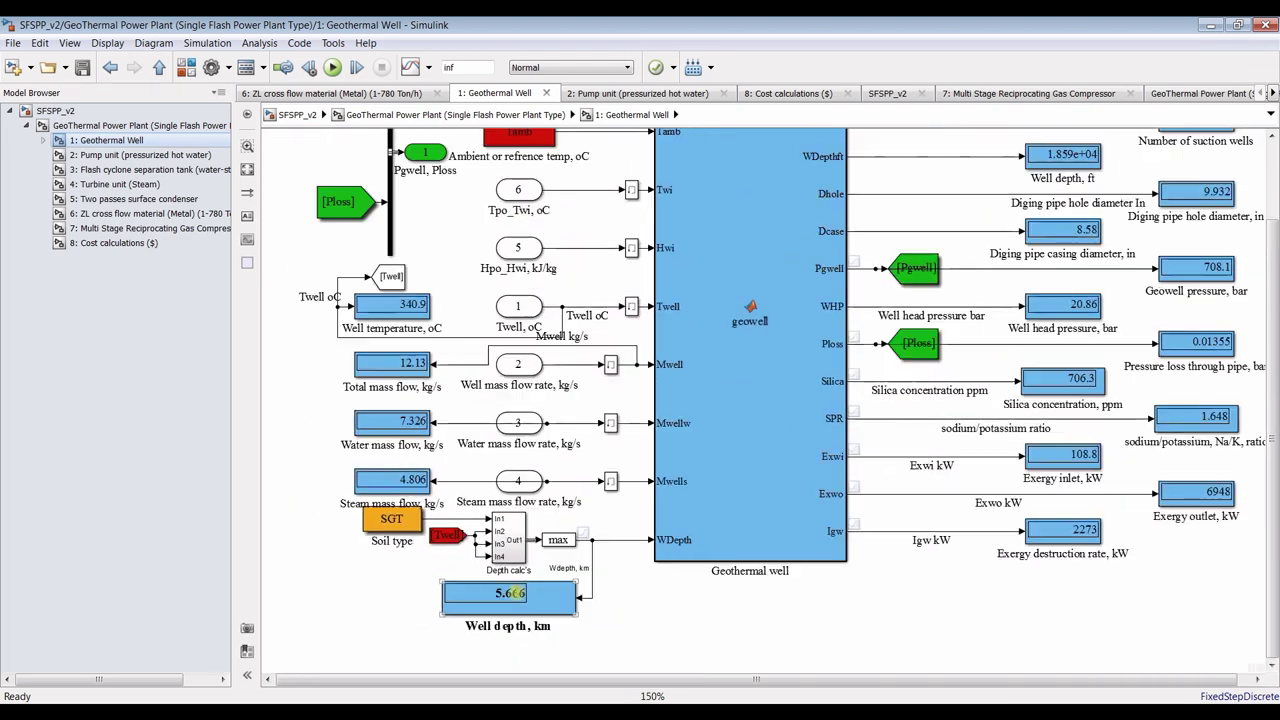
pyautogui.click(55, 110)
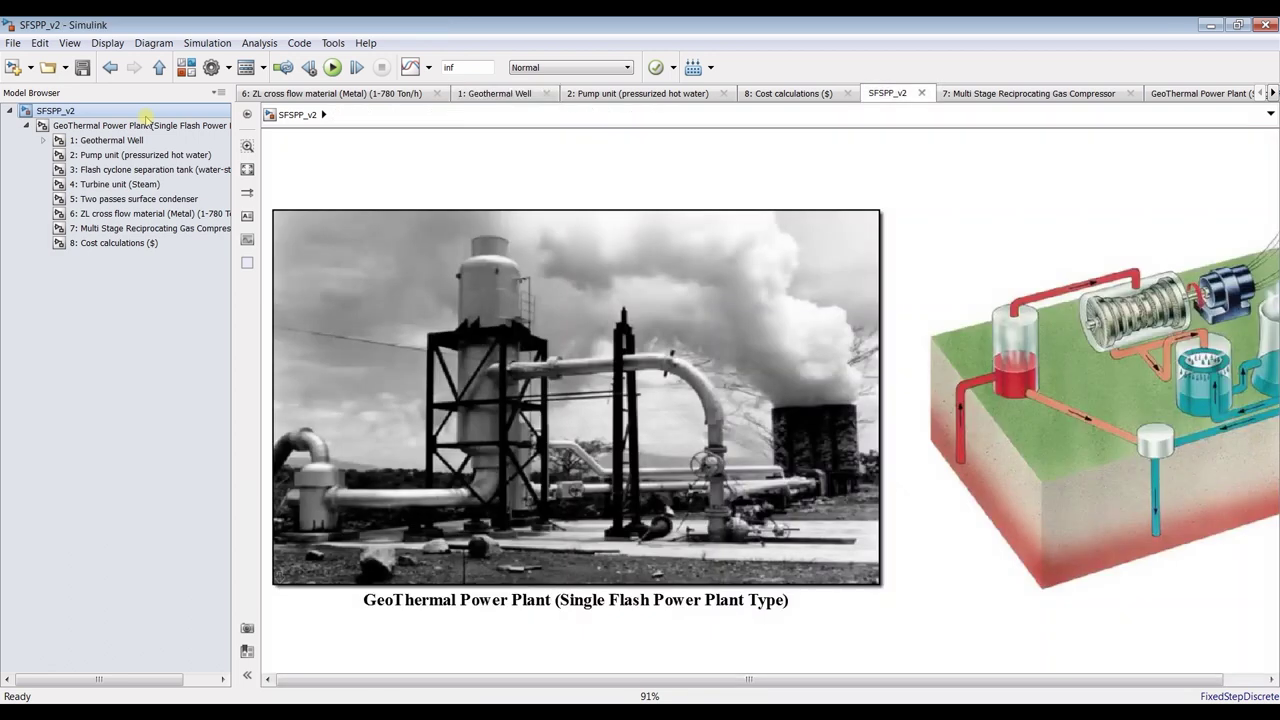
pyautogui.click(147, 125)
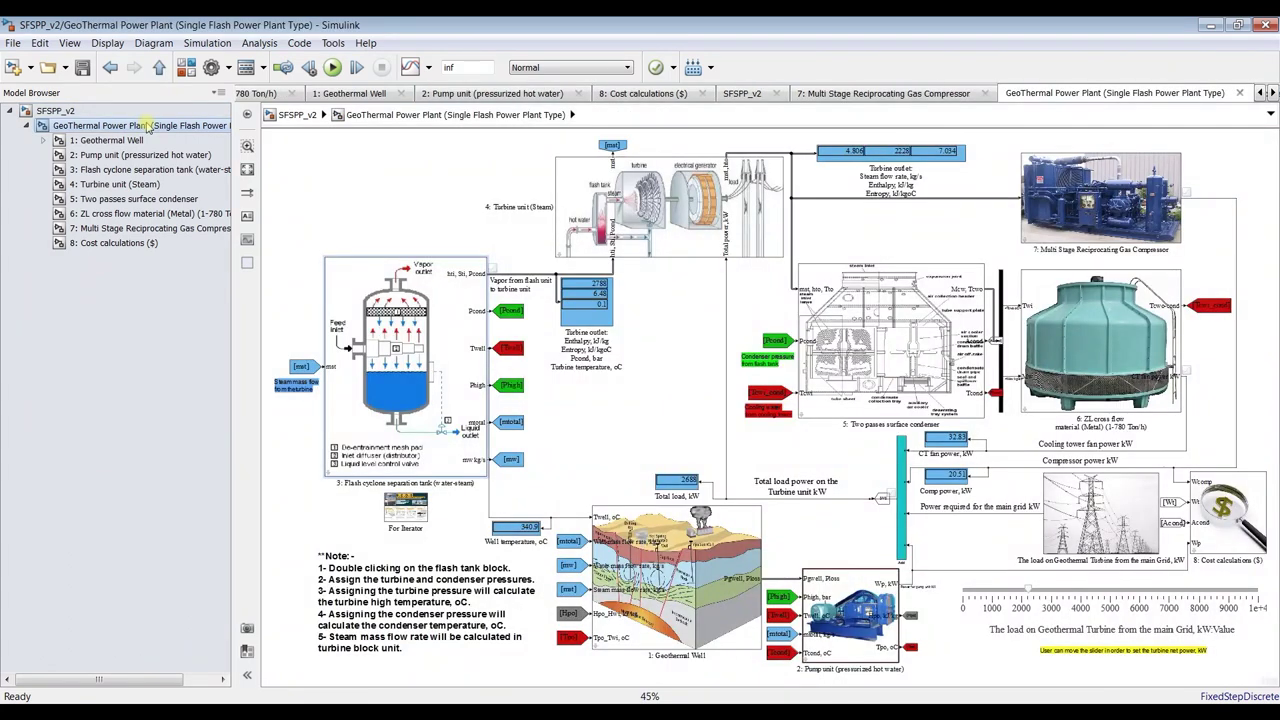